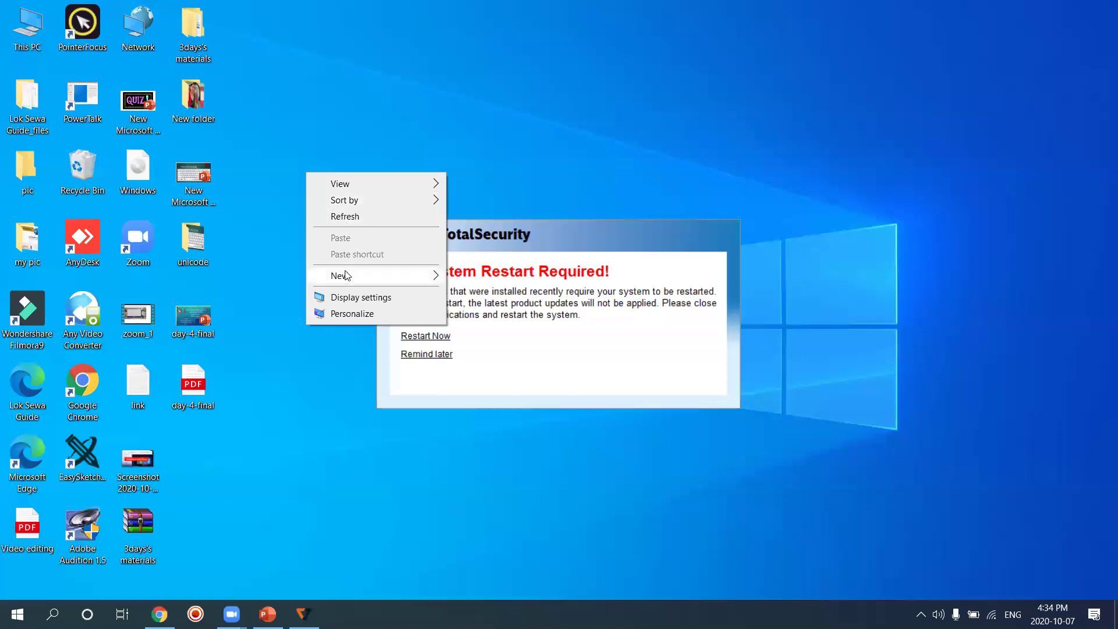
# - Create a new Microsoft Word document on the desktop and postpone the K7TotalSecurity restart reminder
pyautogui.moveTo(417, 275)
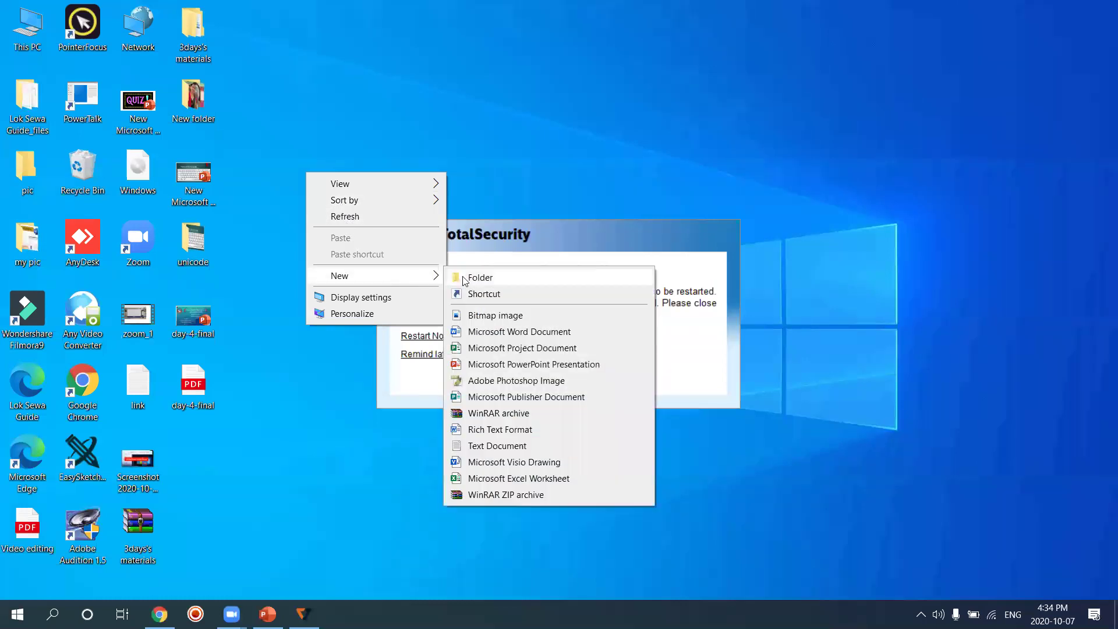
pyautogui.click(512, 338)
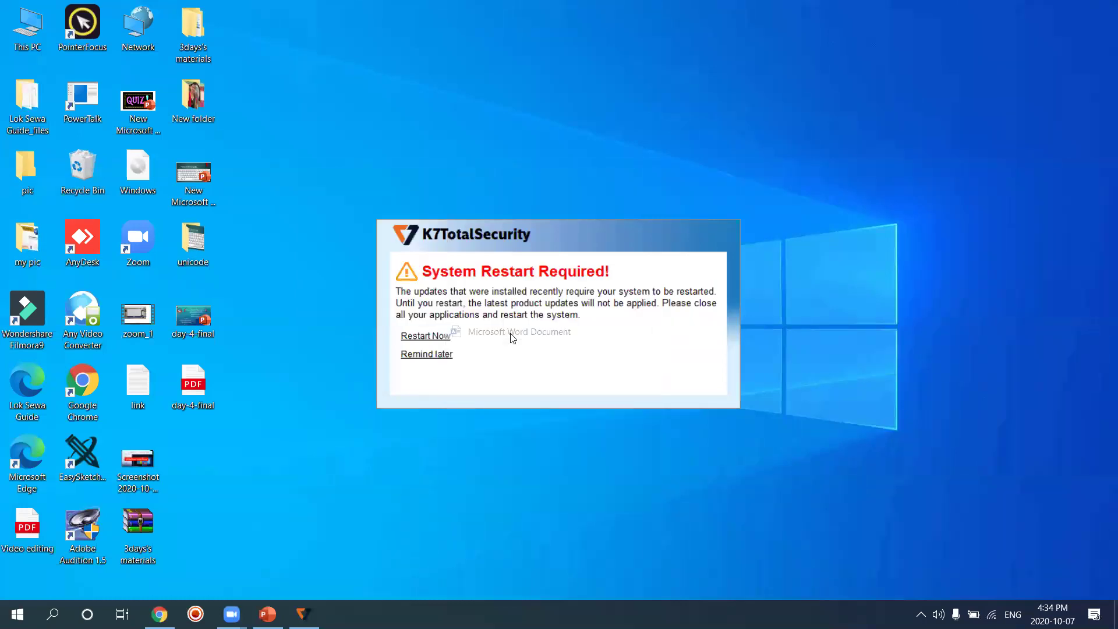
pyautogui.click(440, 355)
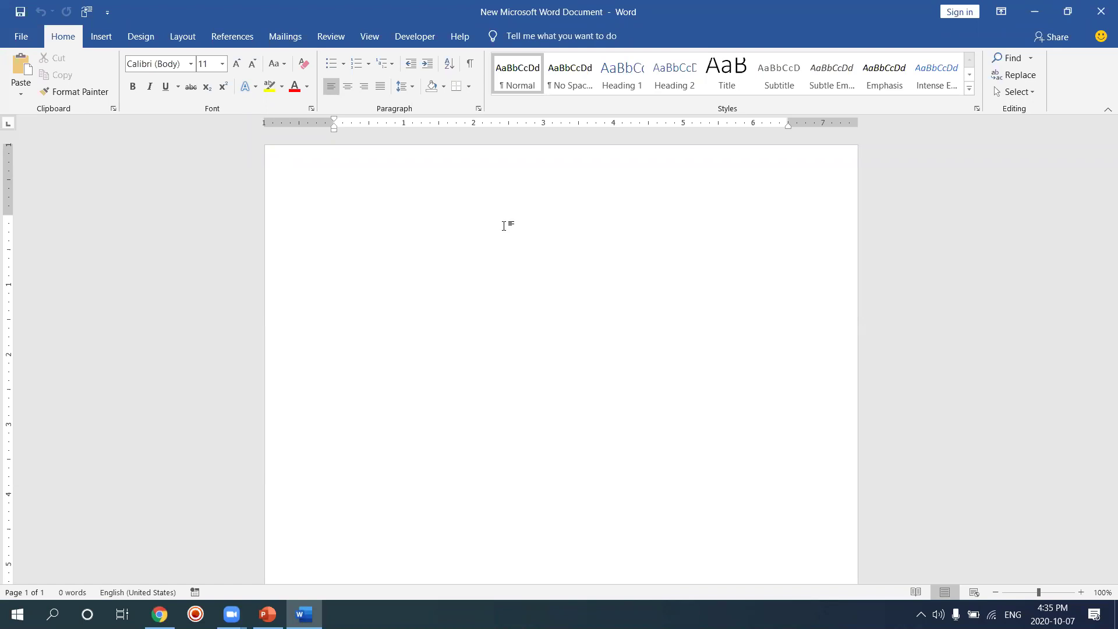
# - Enter the sample-text formula =rand(2,5) on the first line of the blank document
pyautogui.write('=')
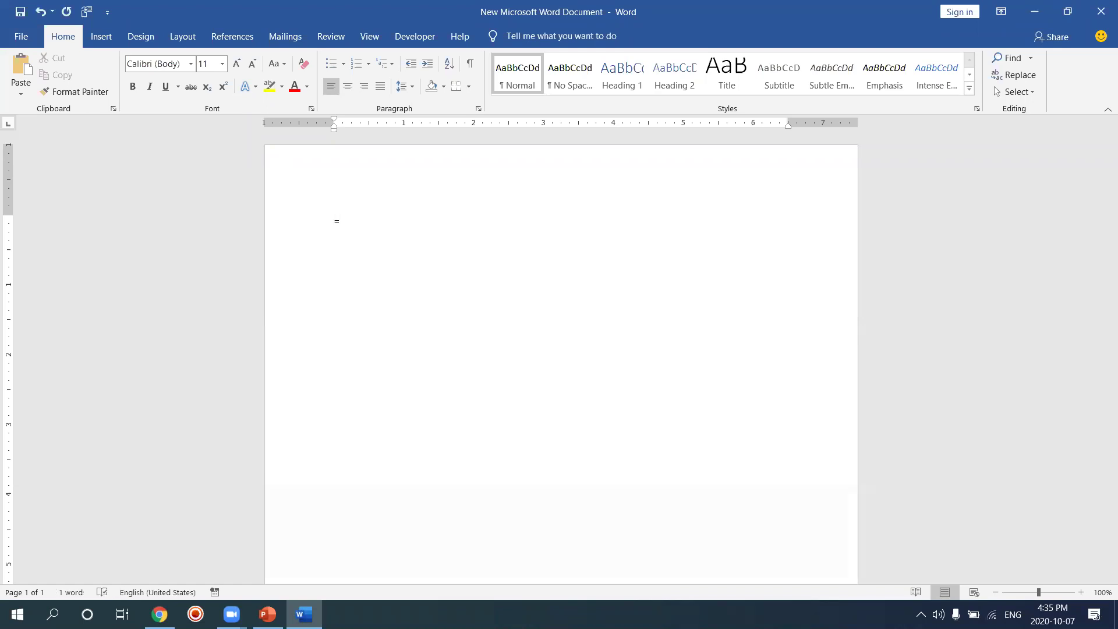
pyautogui.write('rand(')
pyautogui.write(')')
pyautogui.press('Left')
pyautogui.write('2,5')
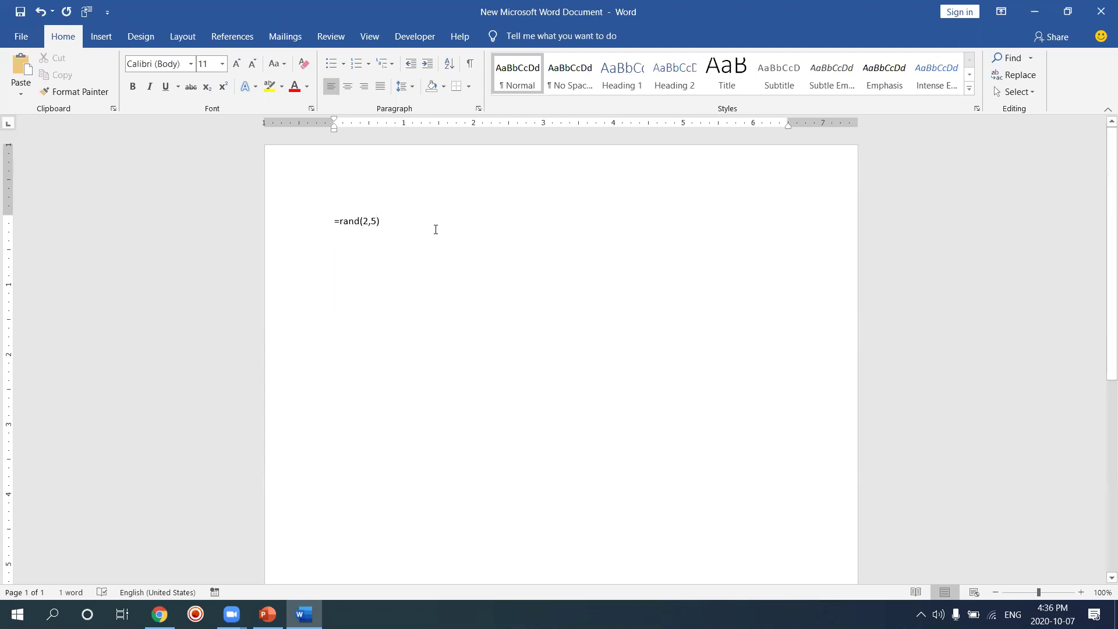
# - Enlarge the =rand(2,5) formula text to font size 23
pyautogui.moveTo(392, 224); pyautogui.dragTo(330, 221)
pyautogui.hotkey('ctrl', 'shift', '.')
pyautogui.hotkey('ctrl', 'shift', '.')
pyautogui.hotkey('ctrl', 'shift', '.')
pyautogui.hotkey('ctrl', 'shift', '.')
pyautogui.hotkey('ctrl', ']')
pyautogui.hotkey('ctrl', ']')
pyautogui.hotkey('ctrl', ']')
pyautogui.hotkey('ctrl', ']')
pyautogui.hotkey('ctrl', ']')
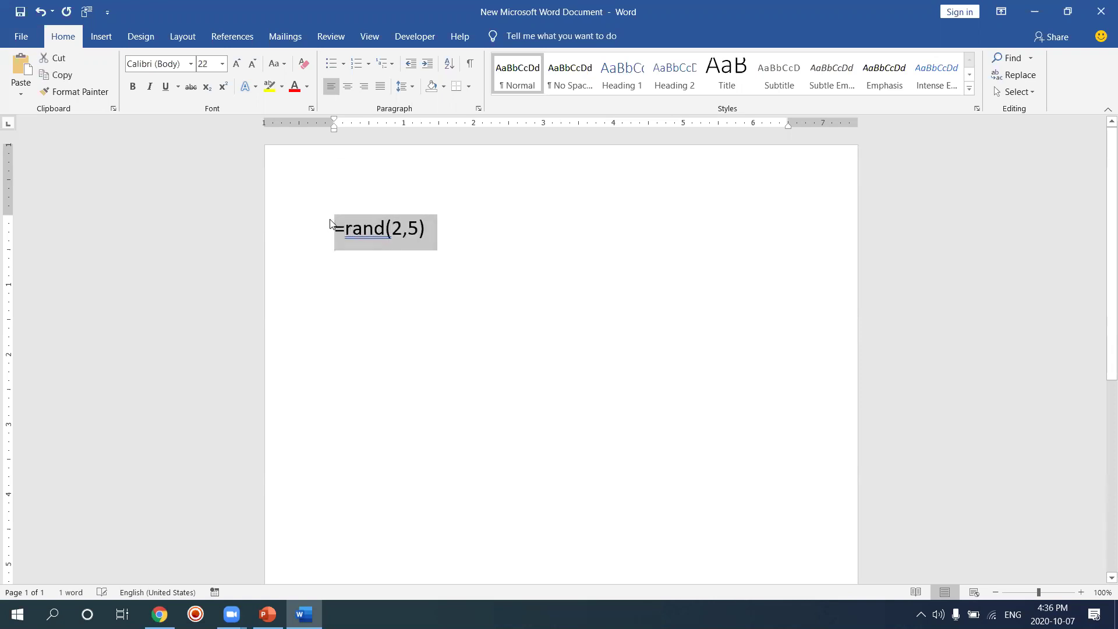
# - Run the =rand(2,5) formula from the end of its line to generate the sample paragraphs
pyautogui.click(439, 230)
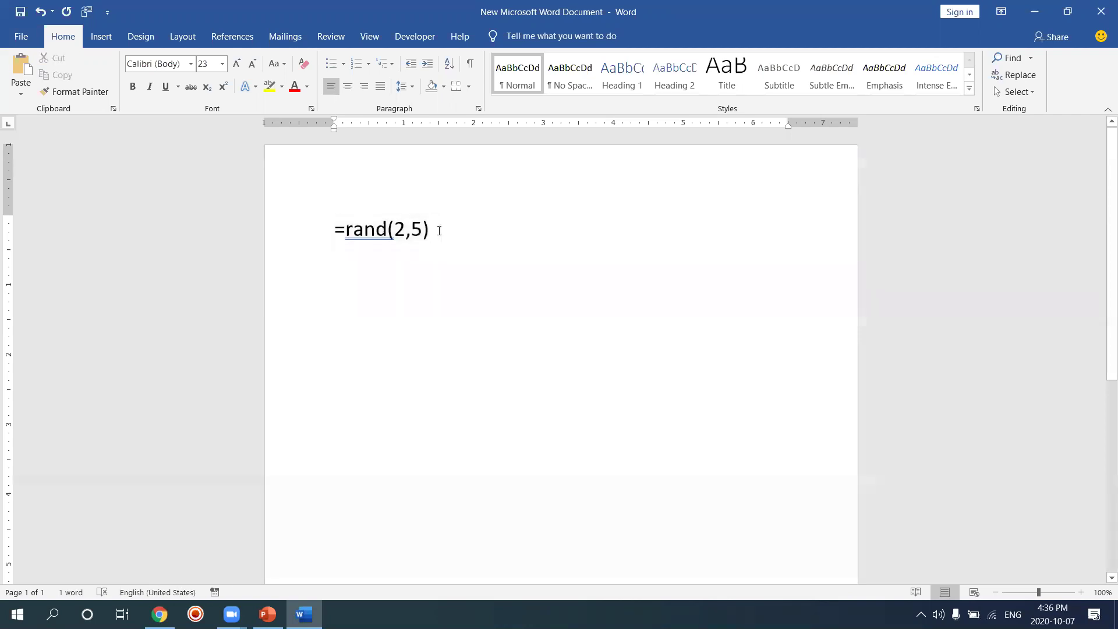
pyautogui.press('Return')
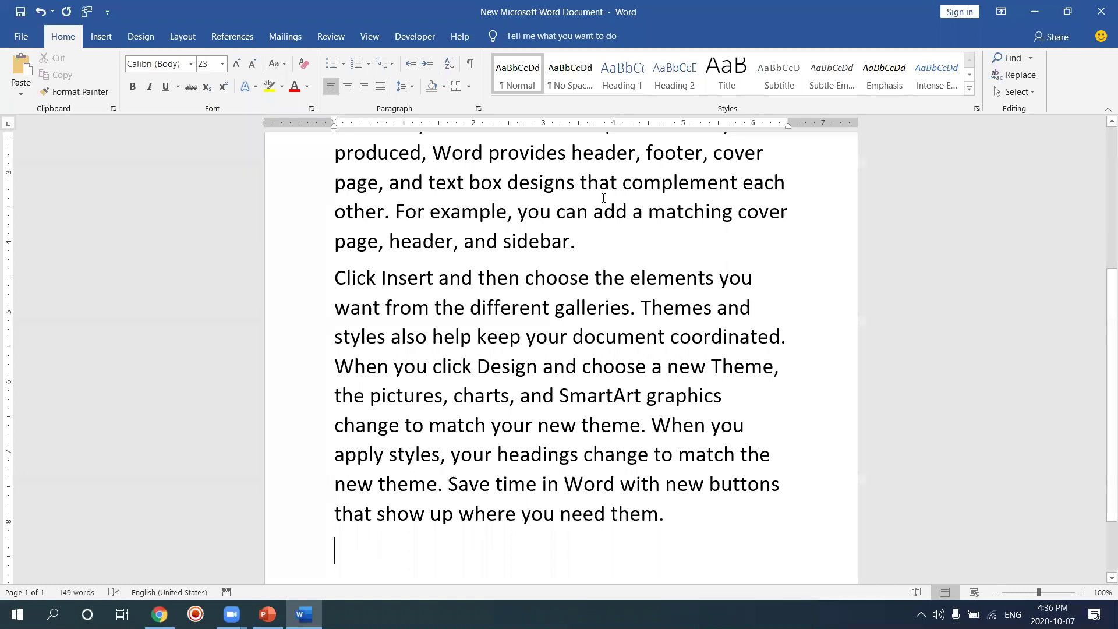
pyautogui.click(608, 232)
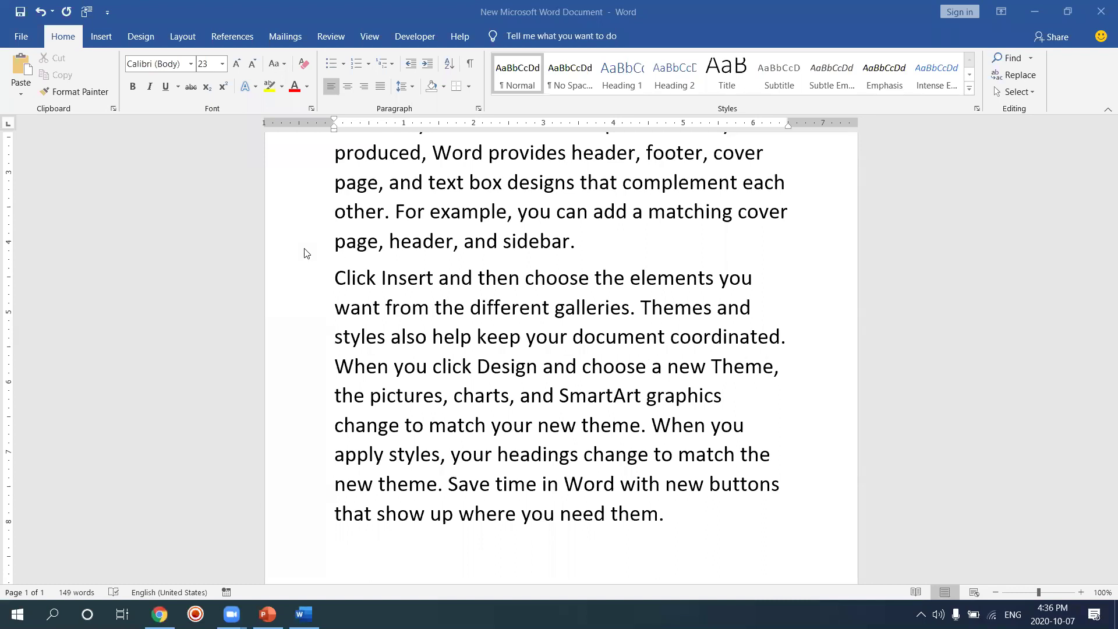
# - Open the AutoCorrect options from the Proofing section of the Word Options
pyautogui.click(23, 38)
pyautogui.click(22, 40)
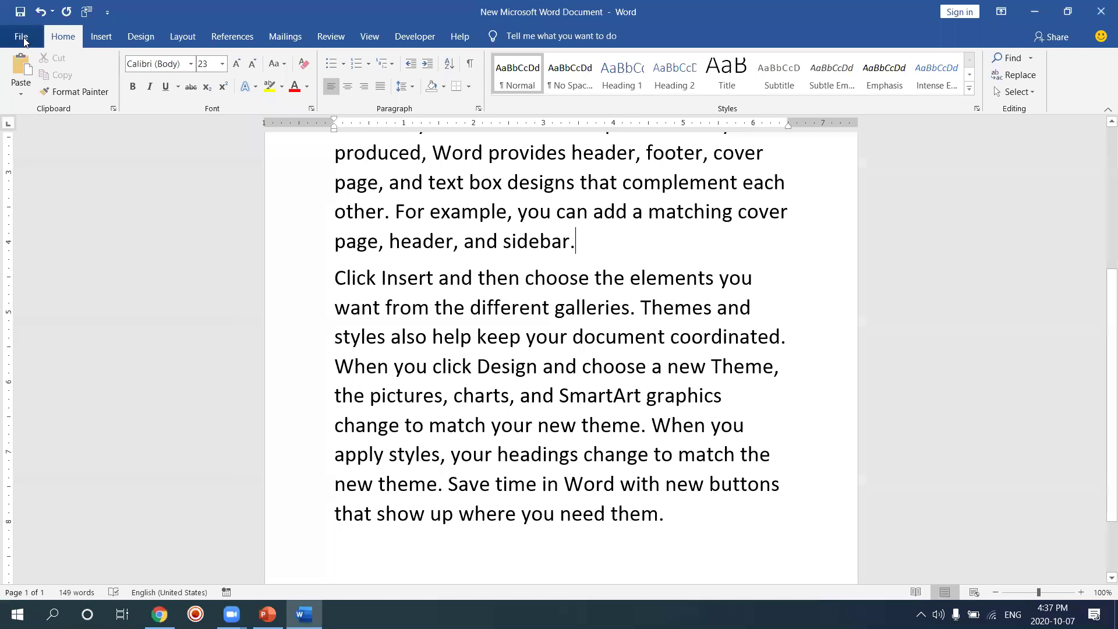
pyautogui.click(22, 39)
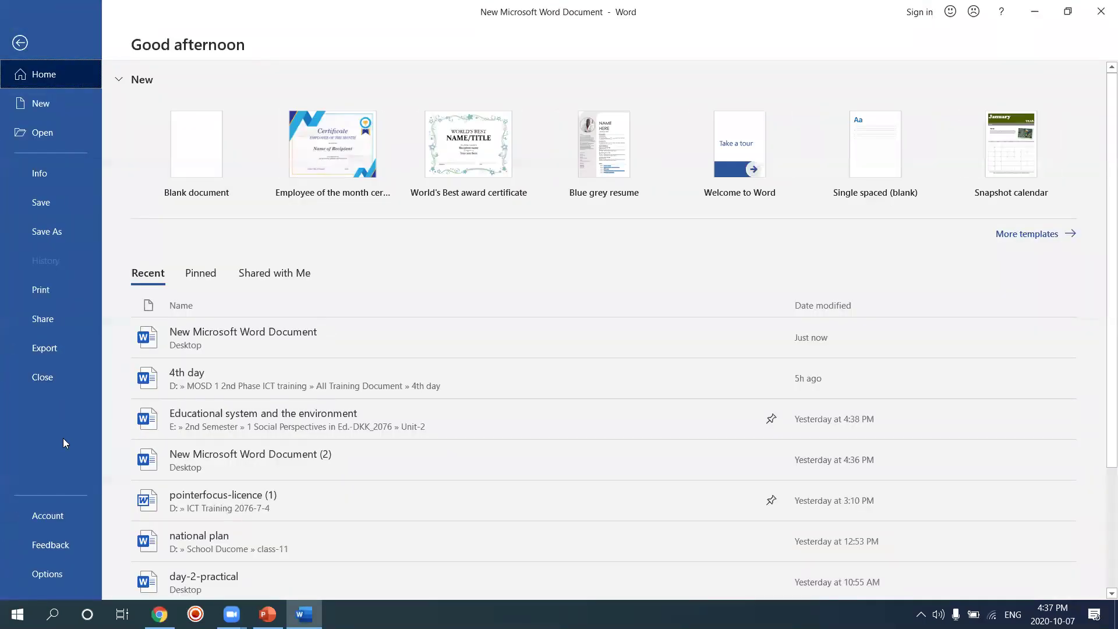
pyautogui.click(47, 575)
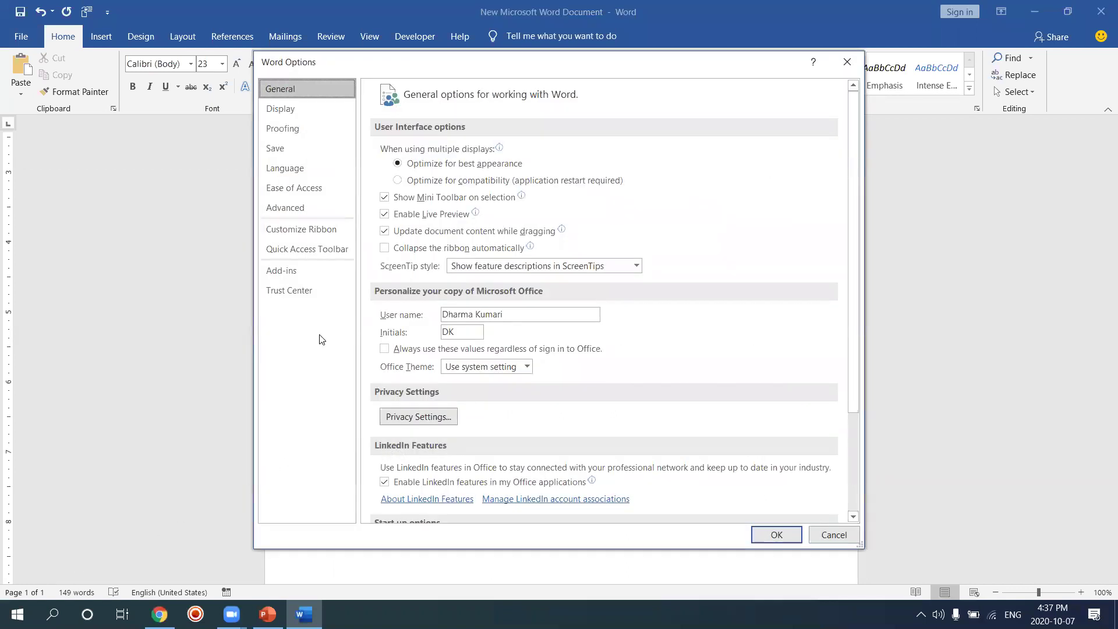
pyautogui.click(289, 134)
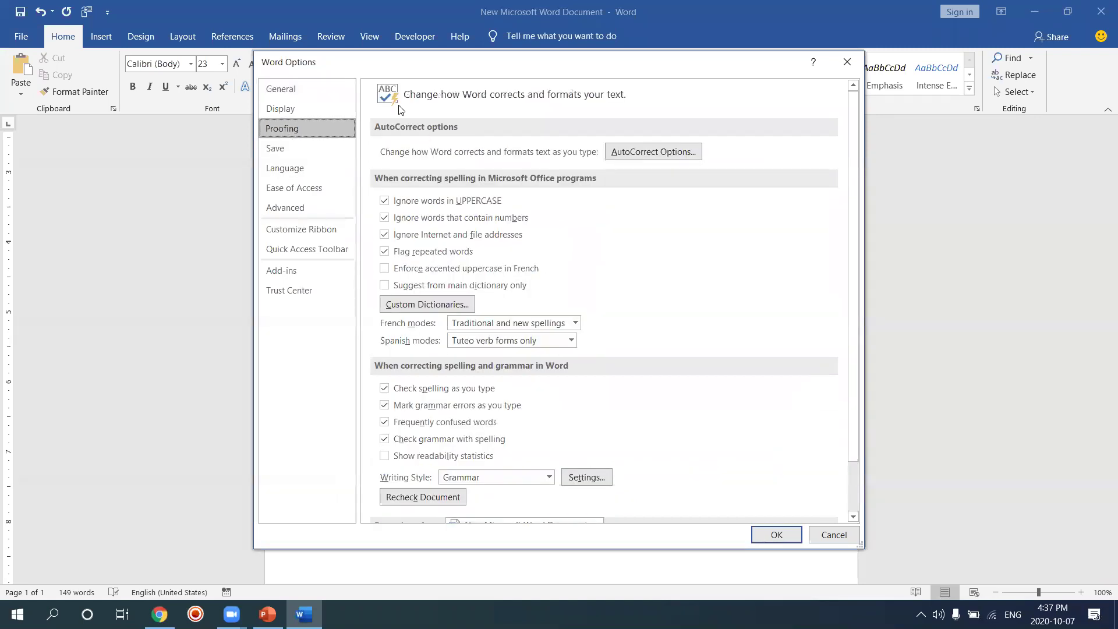
pyautogui.click(662, 156)
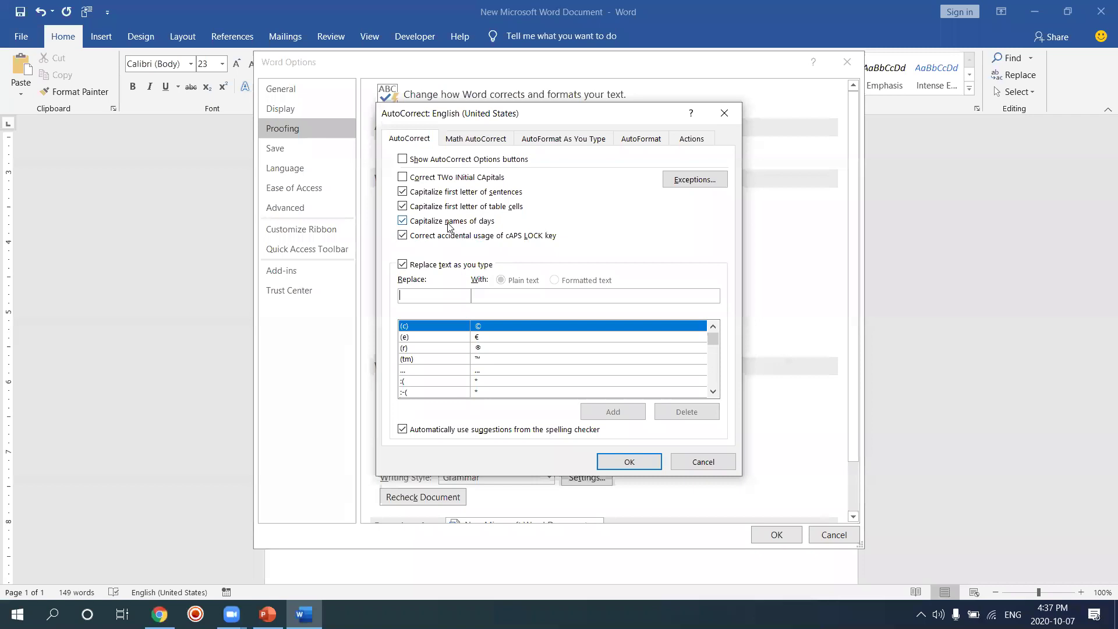
# - Start the Windows Magnifier and enlarge the screen to 200% to examine the AutoCorrect settings
pyautogui.press('super+plus')
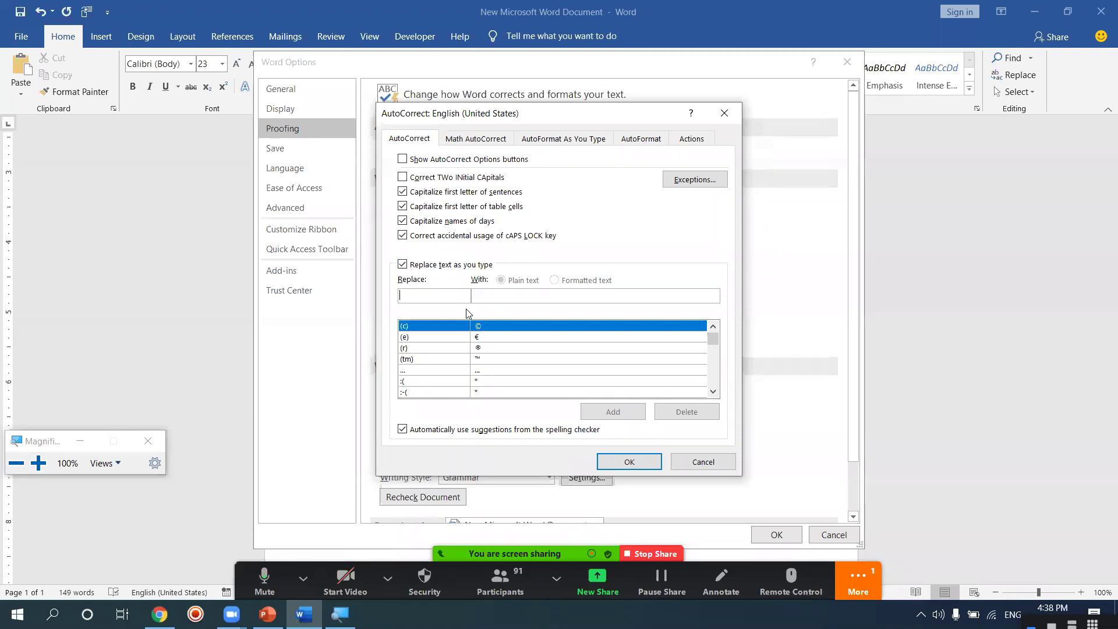
pyautogui.click(150, 444)
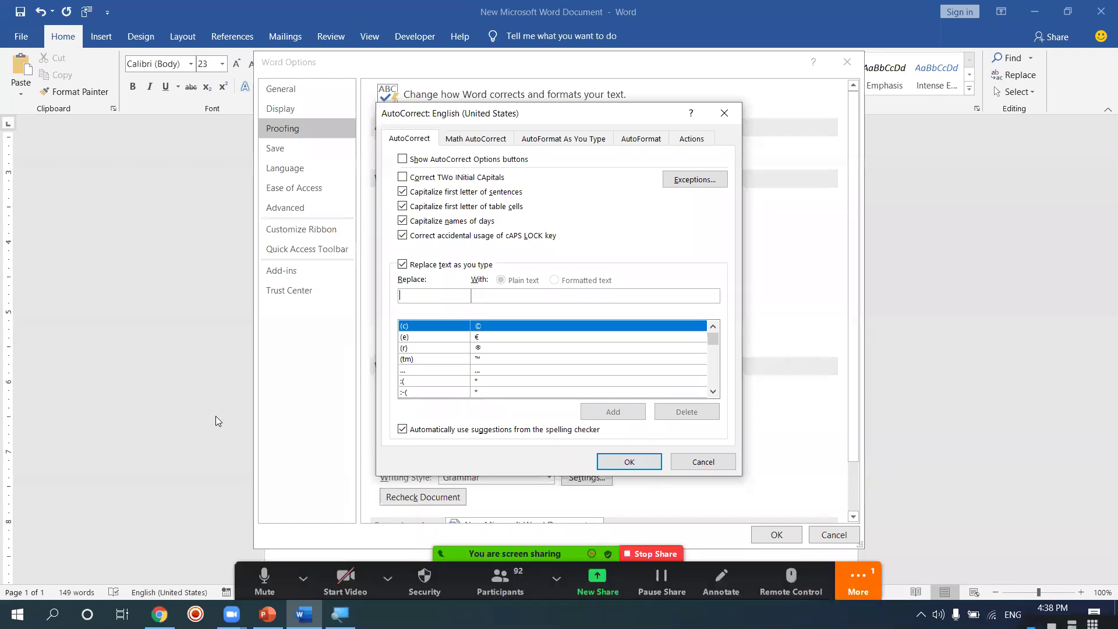
pyautogui.press('super+plus')
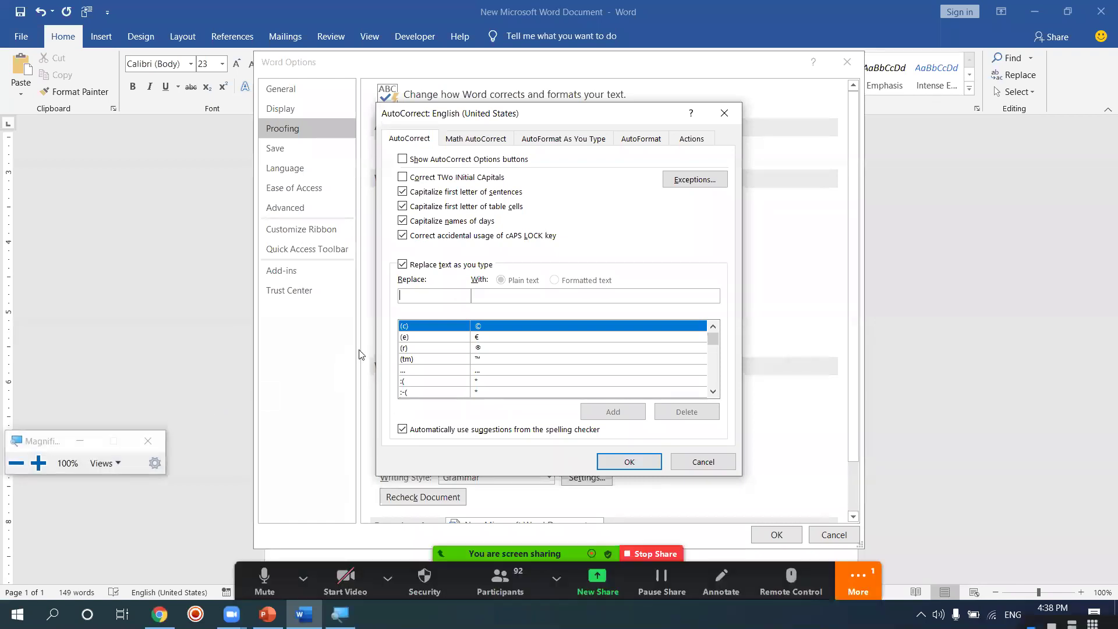
pyautogui.click(39, 463)
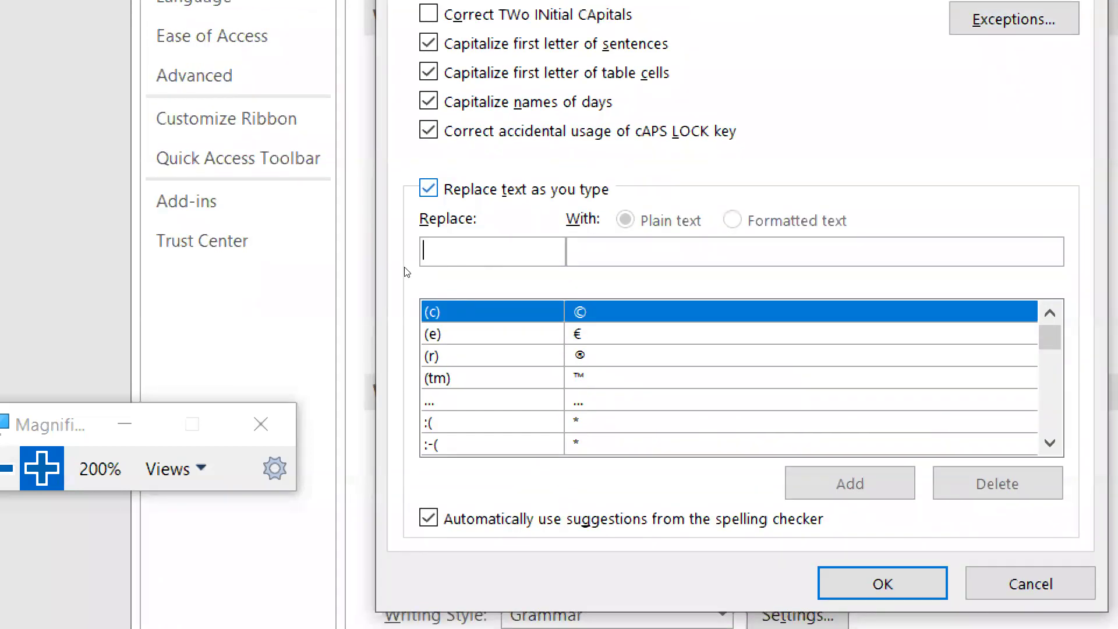
# - Switch "Replace text as you type" off and on again, and return the magnification to 100%
pyautogui.hotkey('alt', 't')
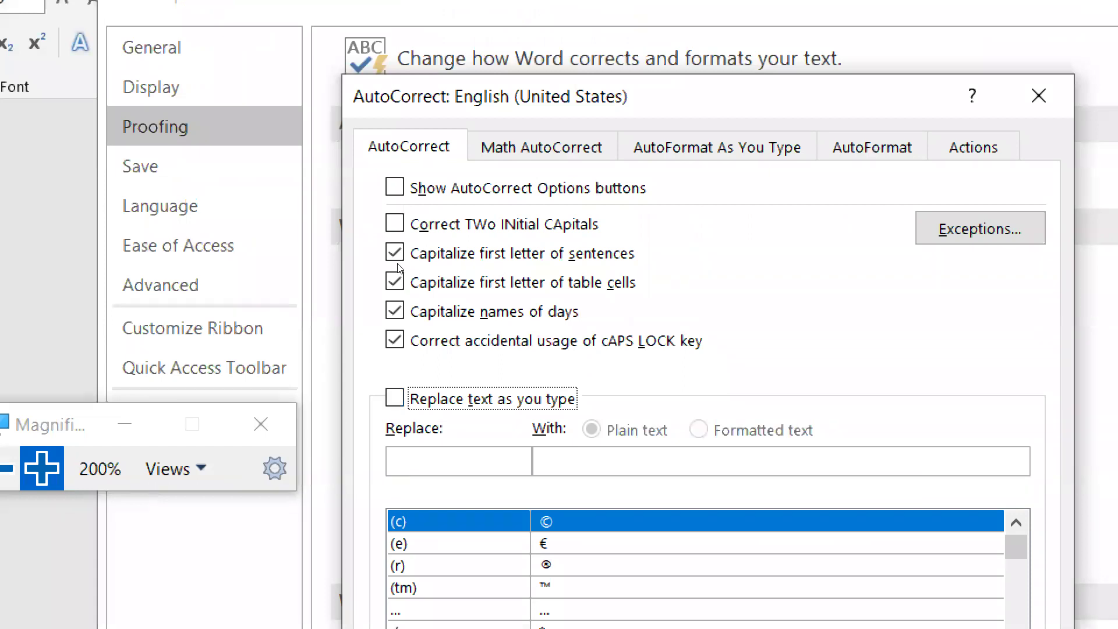
pyautogui.press('space')
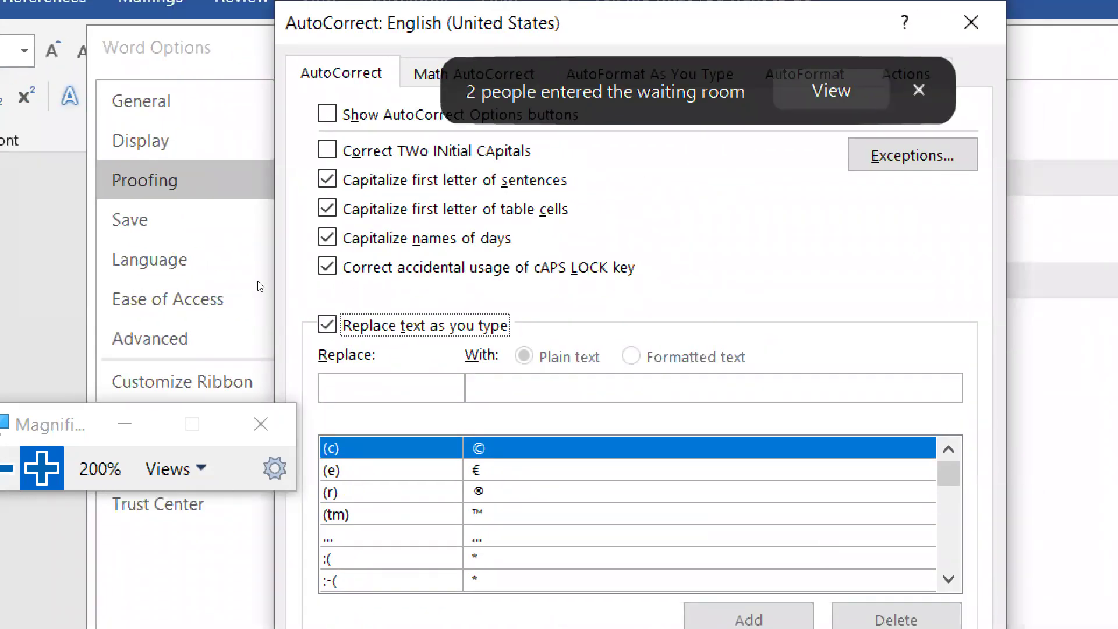
pyautogui.click(7, 467)
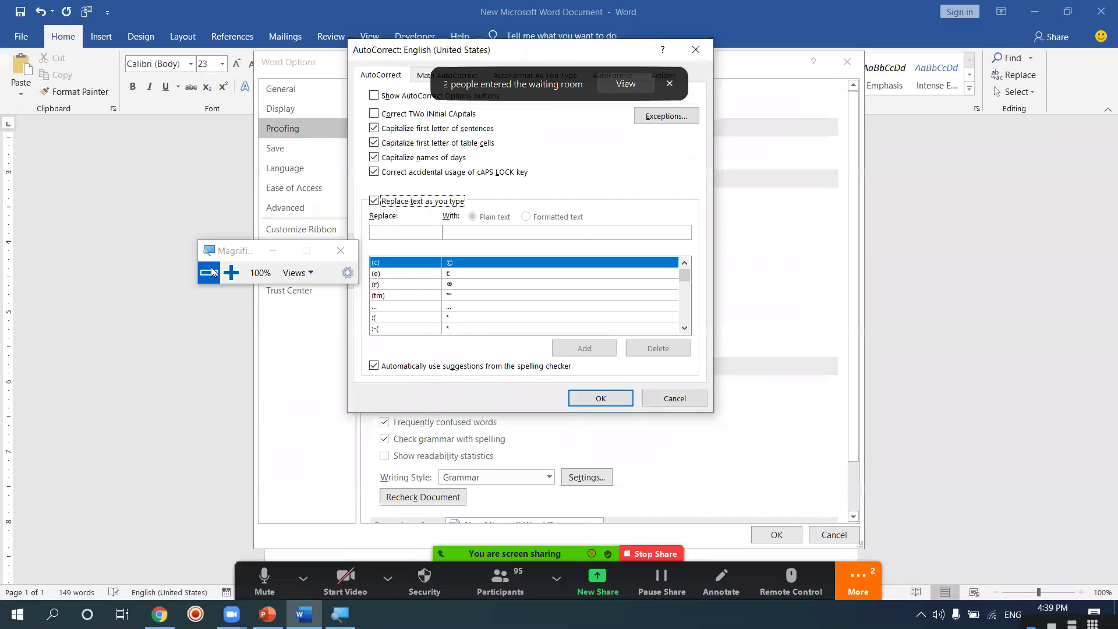
# - Accept the AutoCorrect settings and the Word Options to return to the document
pyautogui.click(614, 403)
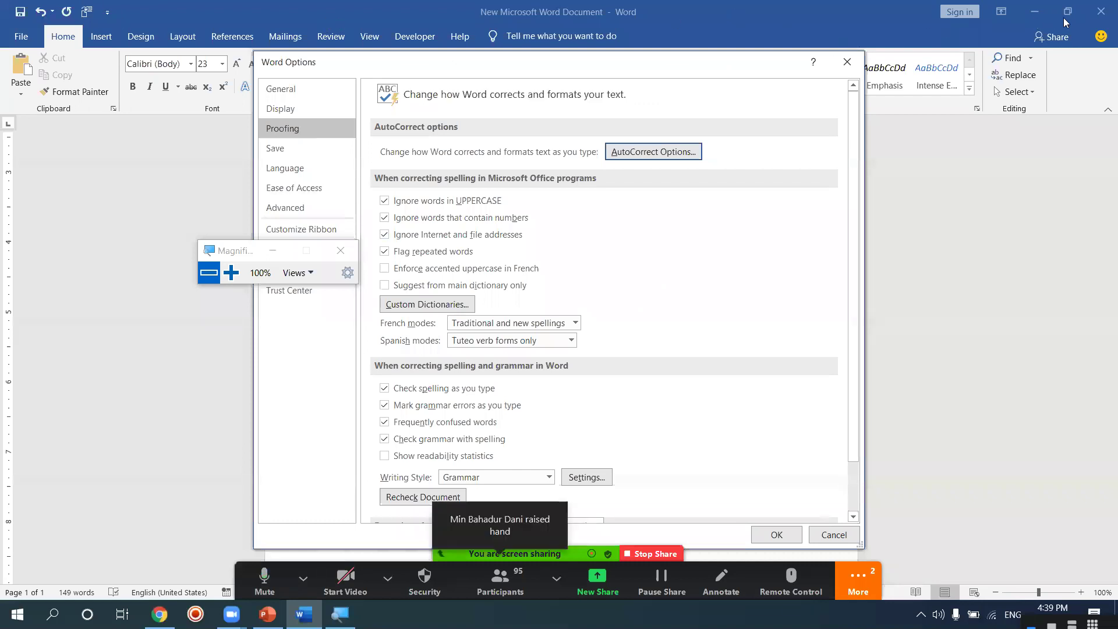
pyautogui.click(1103, 14)
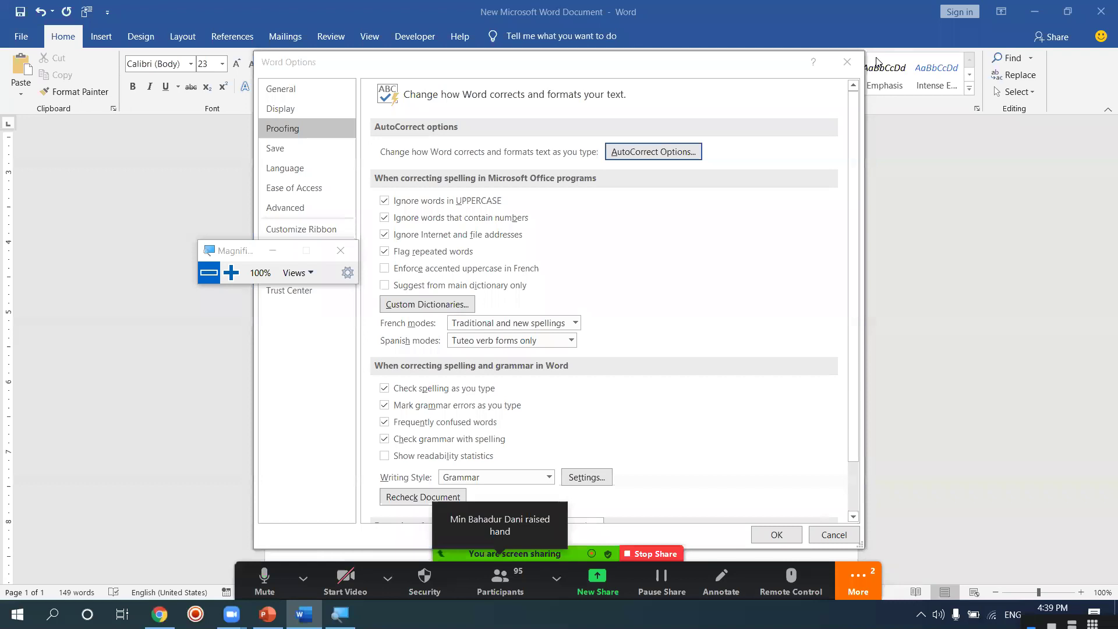
pyautogui.click(769, 537)
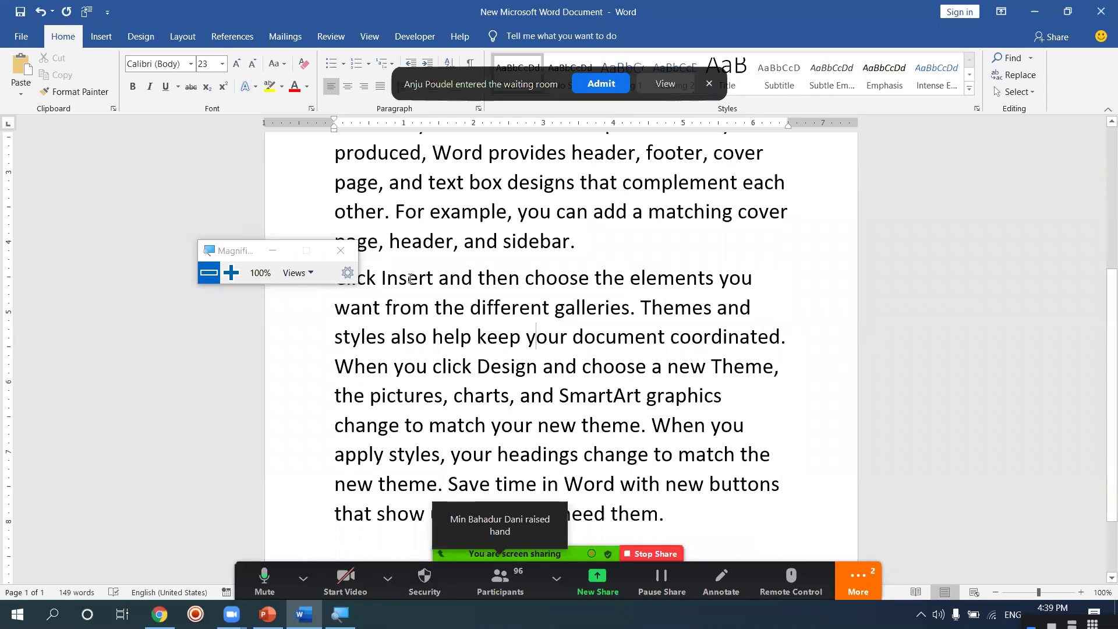
# - Place the text cursor at the start of the paragraph beginning "Video provides"
pyautogui.scroll(2, 411, 278)
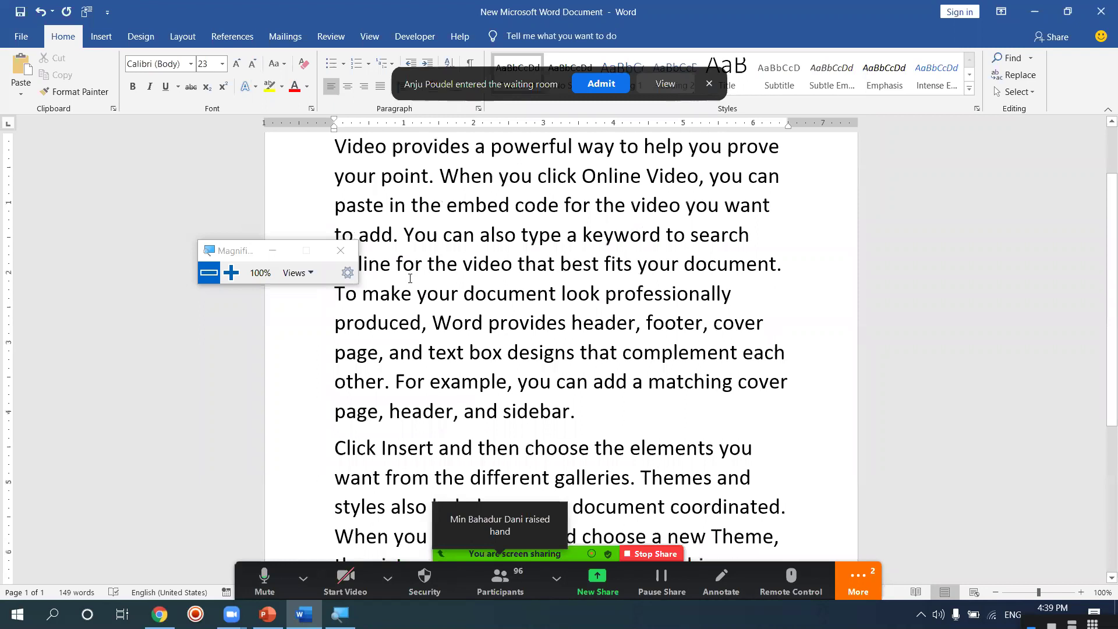
pyautogui.click(542, 146)
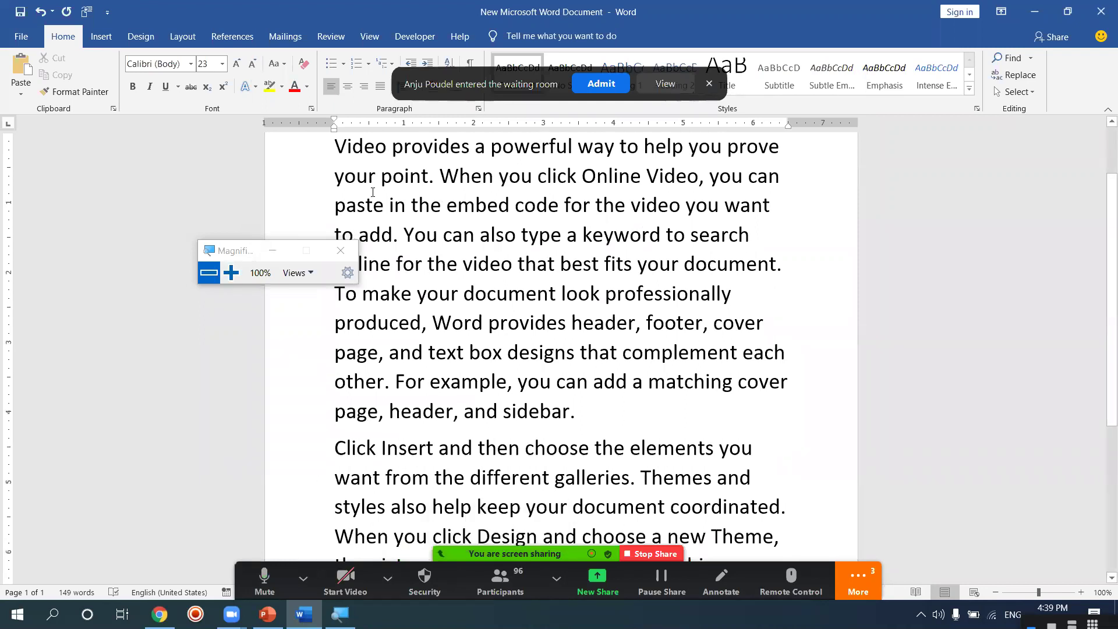
pyautogui.click(336, 146)
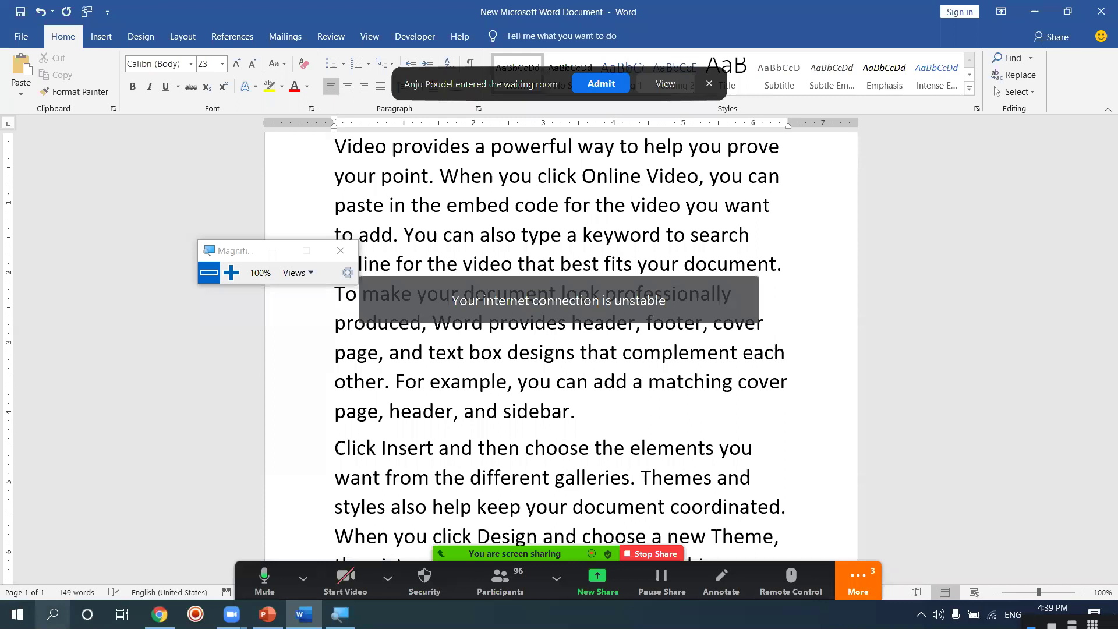
# - Close the Magnifier, search Windows for "osk" to open the On-Screen Keyboard, and minimize the browser window
pyautogui.click(52, 614)
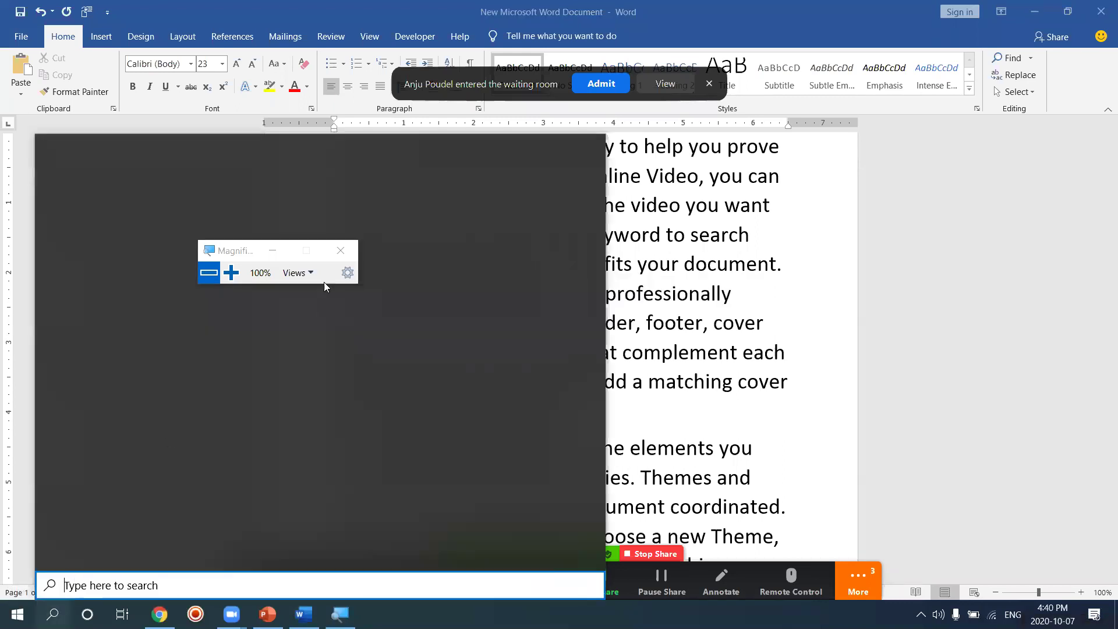
pyautogui.click(352, 252)
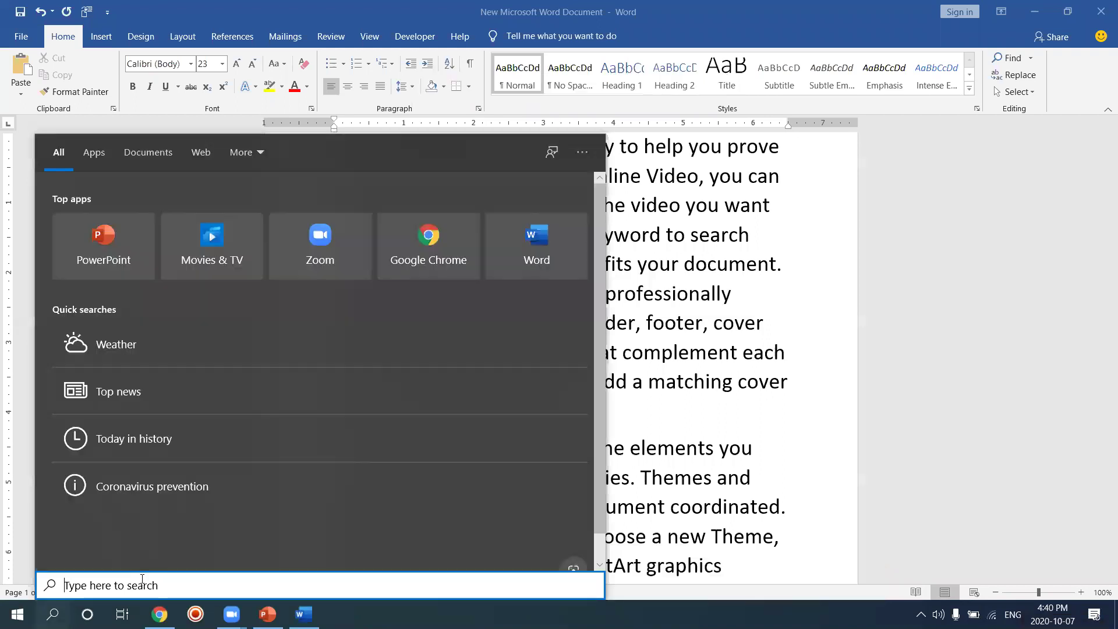
pyautogui.write('osk')
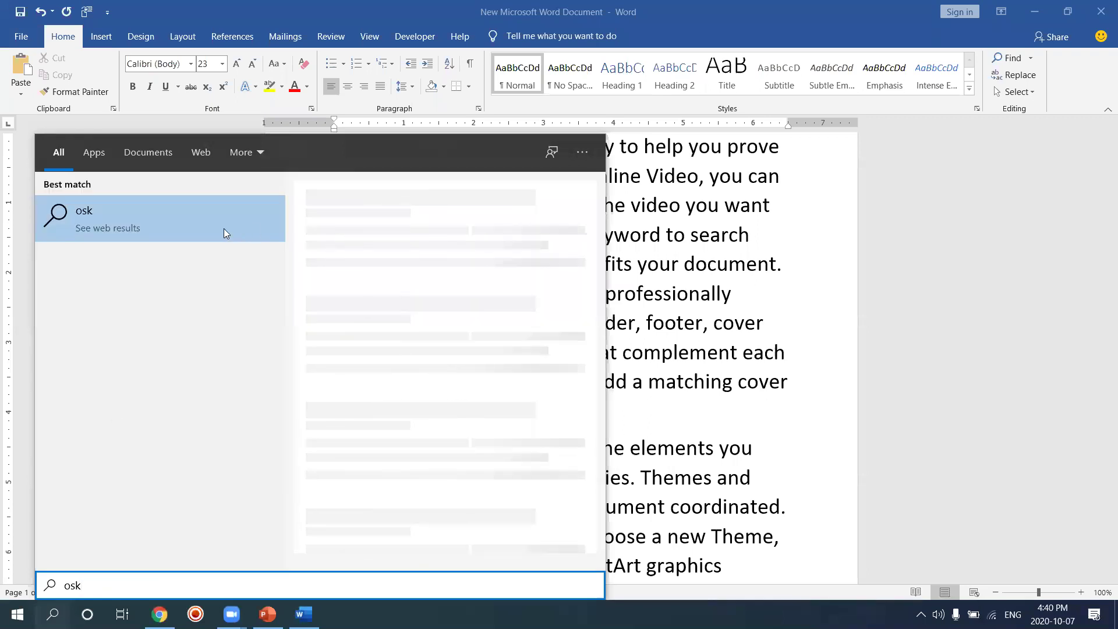
pyautogui.click(209, 229)
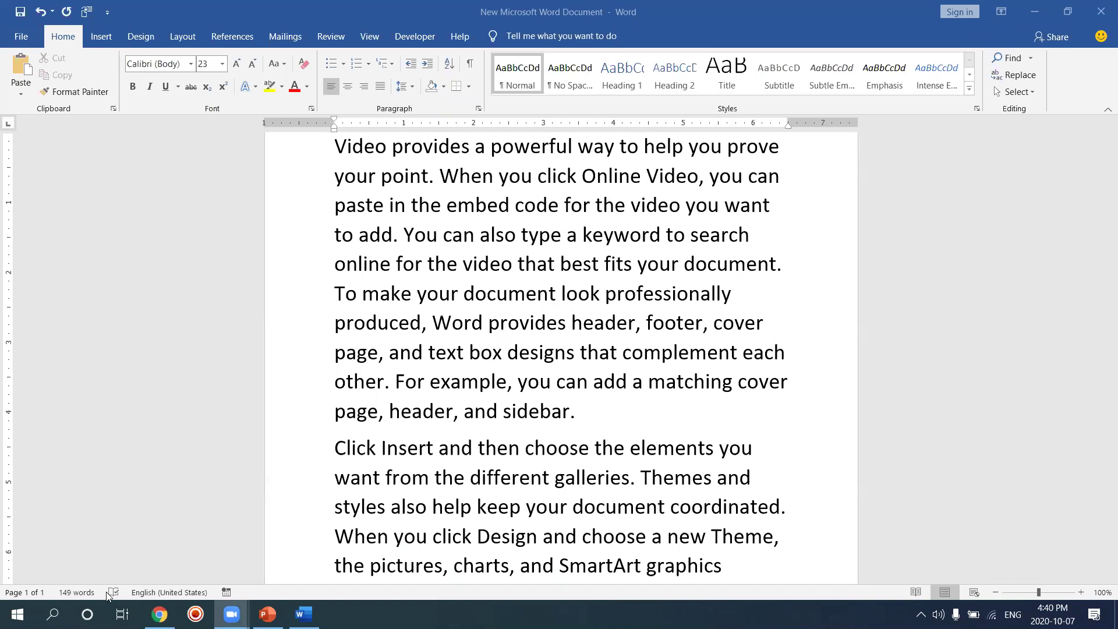
pyautogui.click(53, 615)
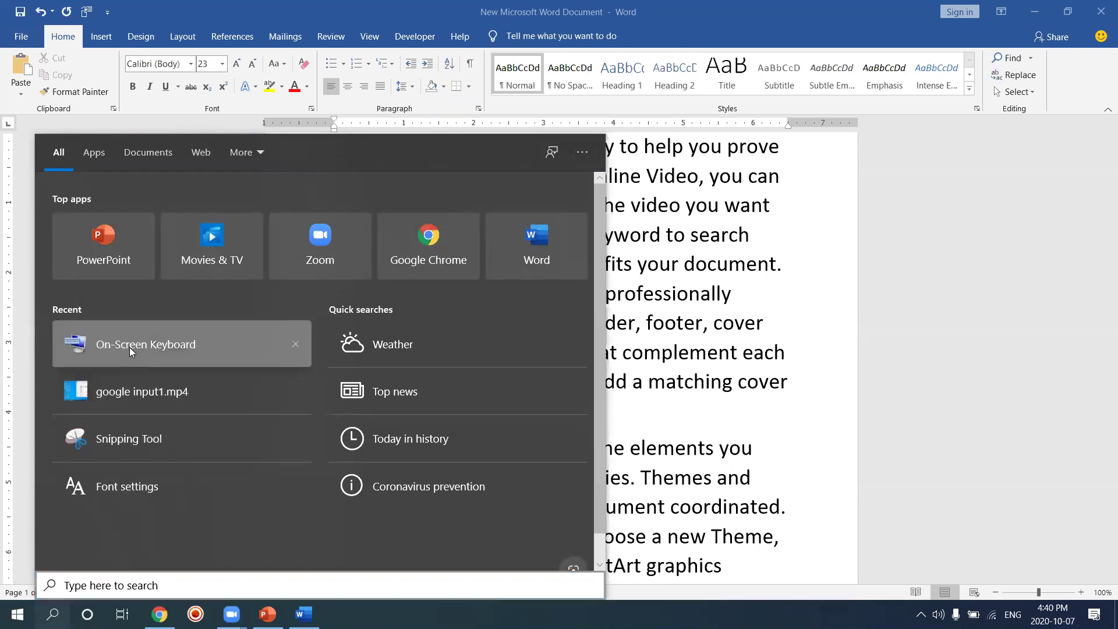
pyautogui.click(129, 348)
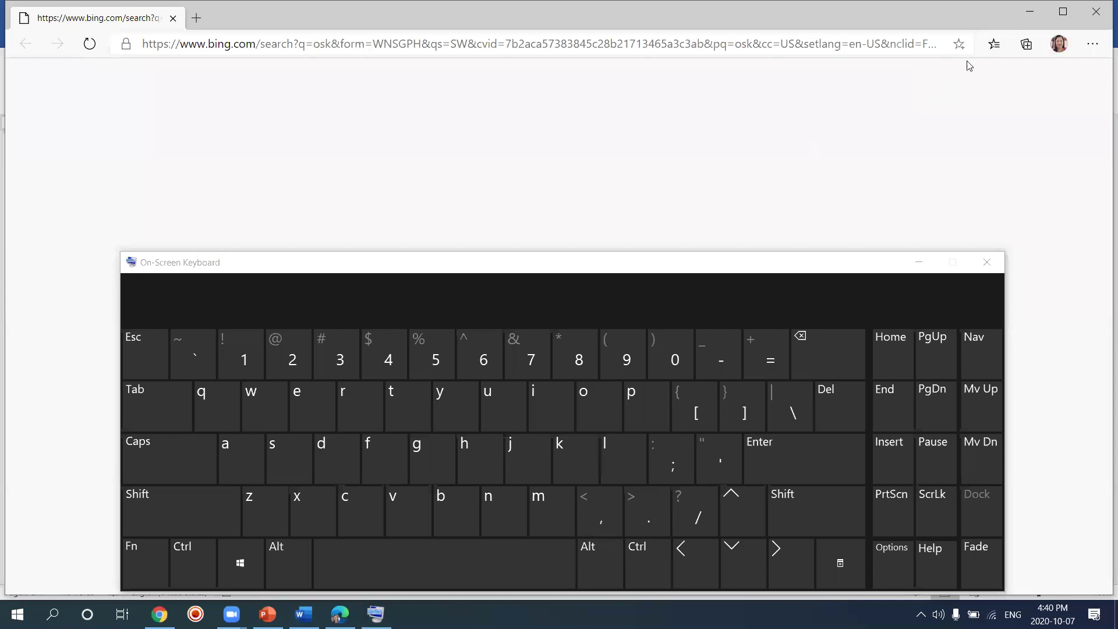
pyautogui.click(1034, 15)
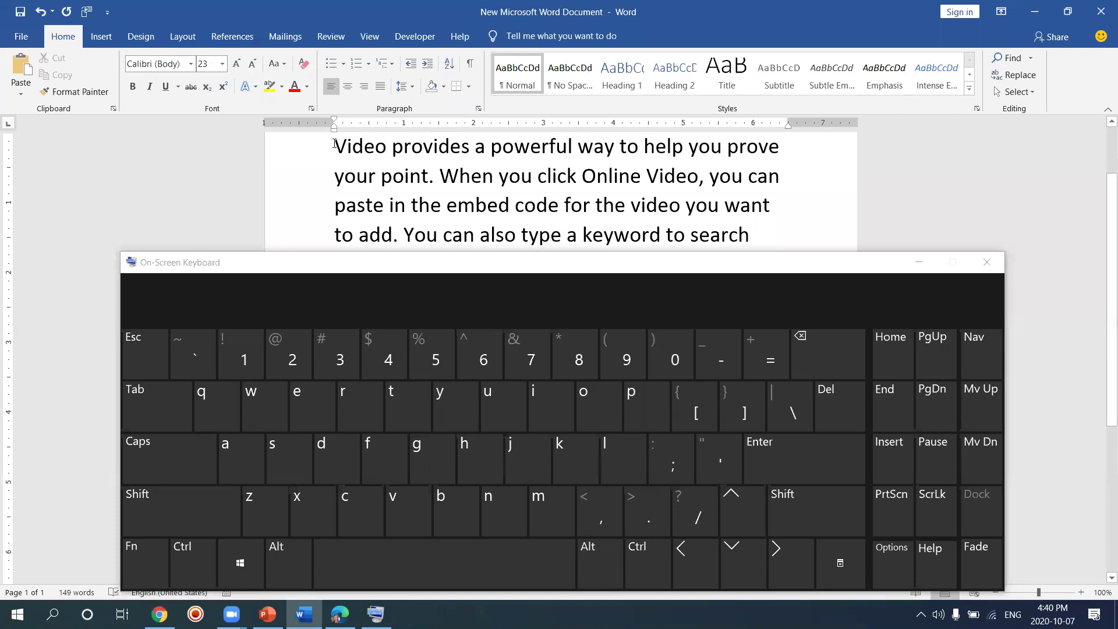
# - Put the text cursor back at the beginning of the word "Video" in the first paragraph
pyautogui.moveTo(341, 144); pyautogui.dragTo(344, 144)
pyautogui.click(344, 145)
pyautogui.click(338, 144)
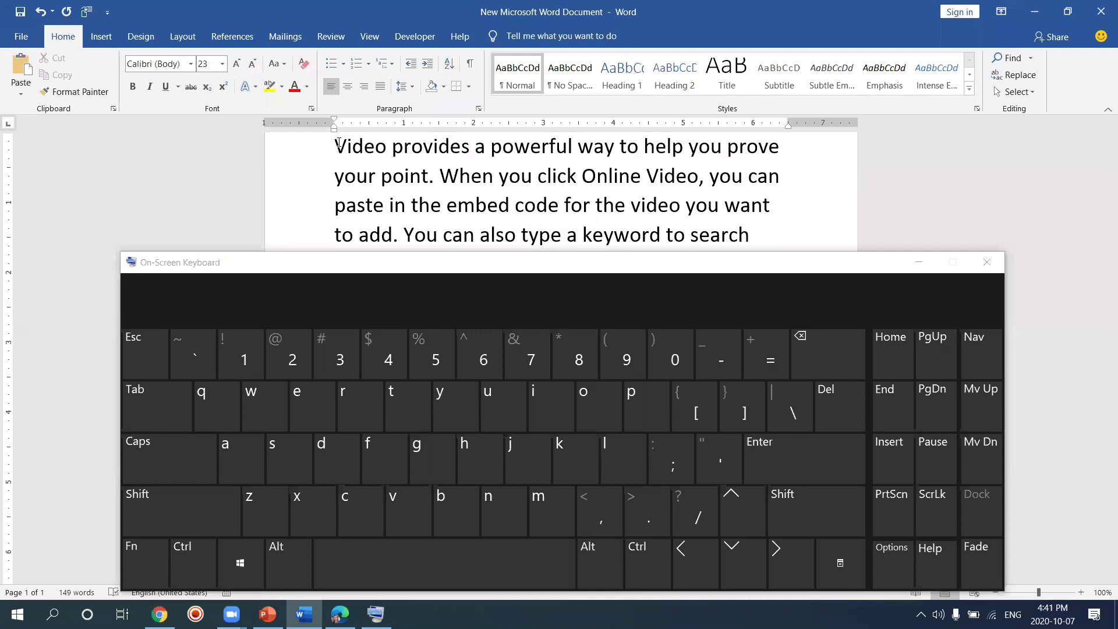
# - Select the word "Video" and the space after it character by character using the On-Screen Keyboard
pyautogui.press('shift')
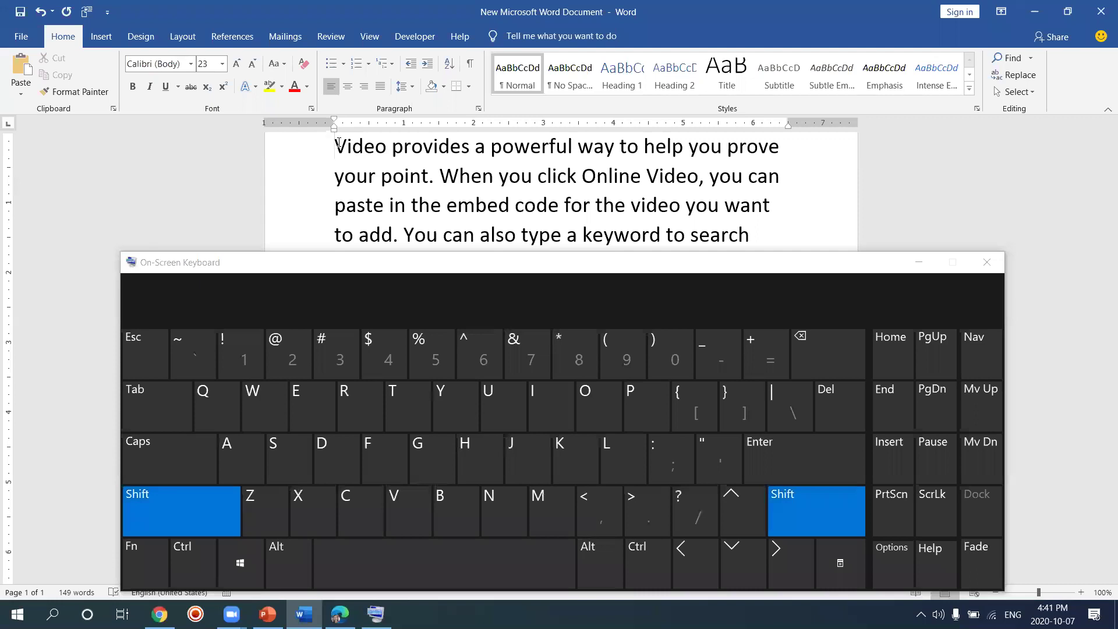
pyautogui.click(782, 551)
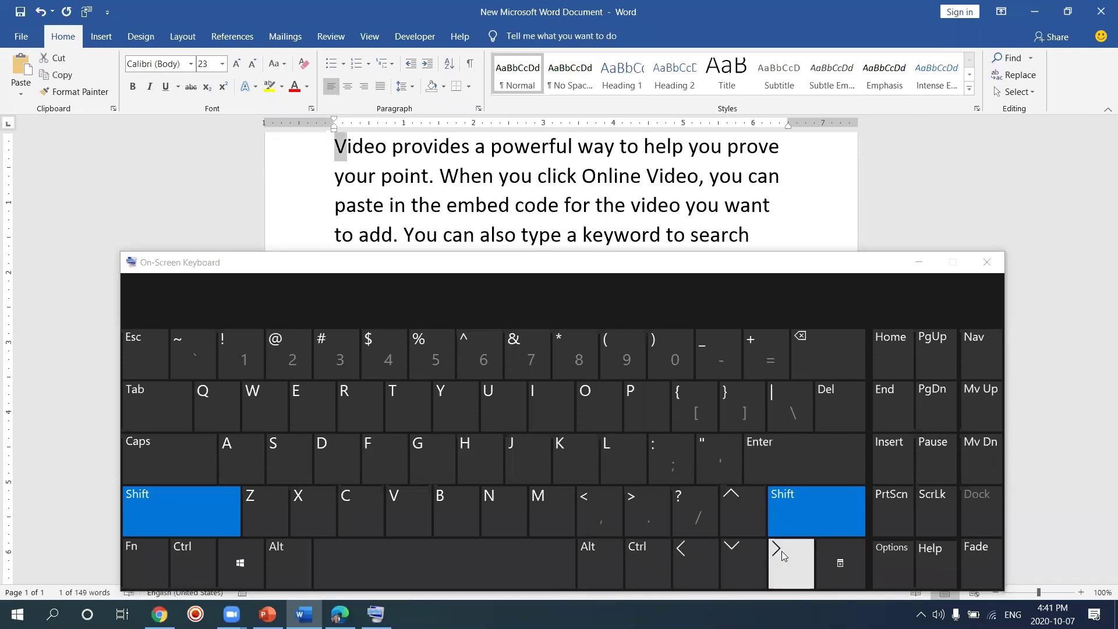
pyautogui.click(782, 551)
pyautogui.click(781, 550)
pyautogui.click(782, 551)
pyautogui.click(782, 551)
pyautogui.click(781, 551)
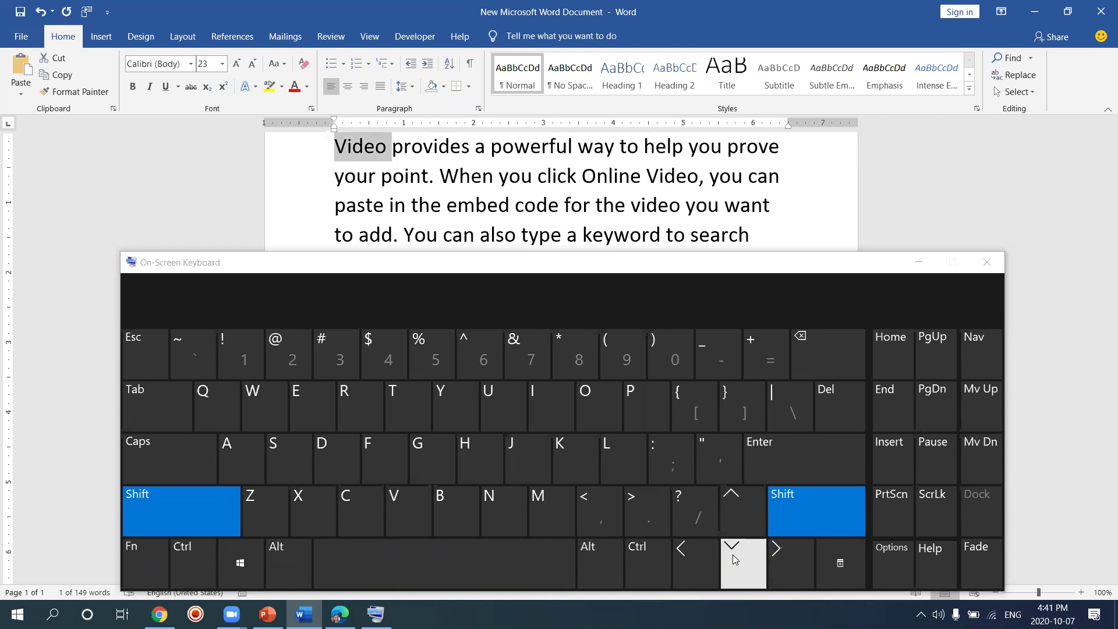
# - Shrink the selection character by character back to the start of "Video" using the On-Screen Keyboard
pyautogui.click(708, 561)
pyautogui.click(708, 561)
pyautogui.click(708, 561)
pyautogui.click(709, 561)
pyautogui.click(708, 561)
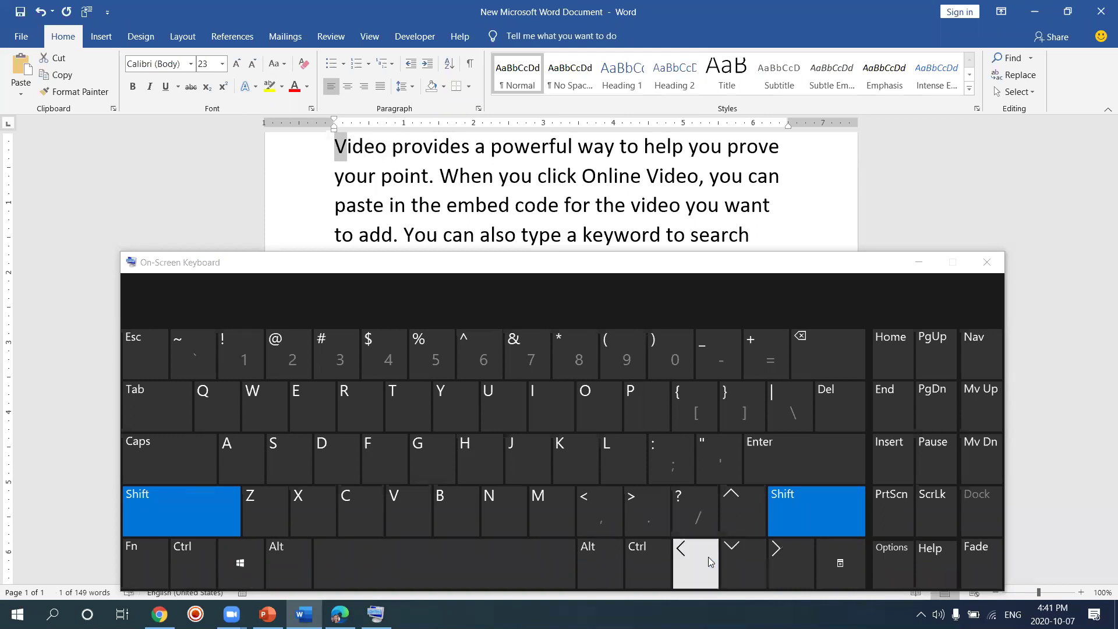
pyautogui.click(708, 560)
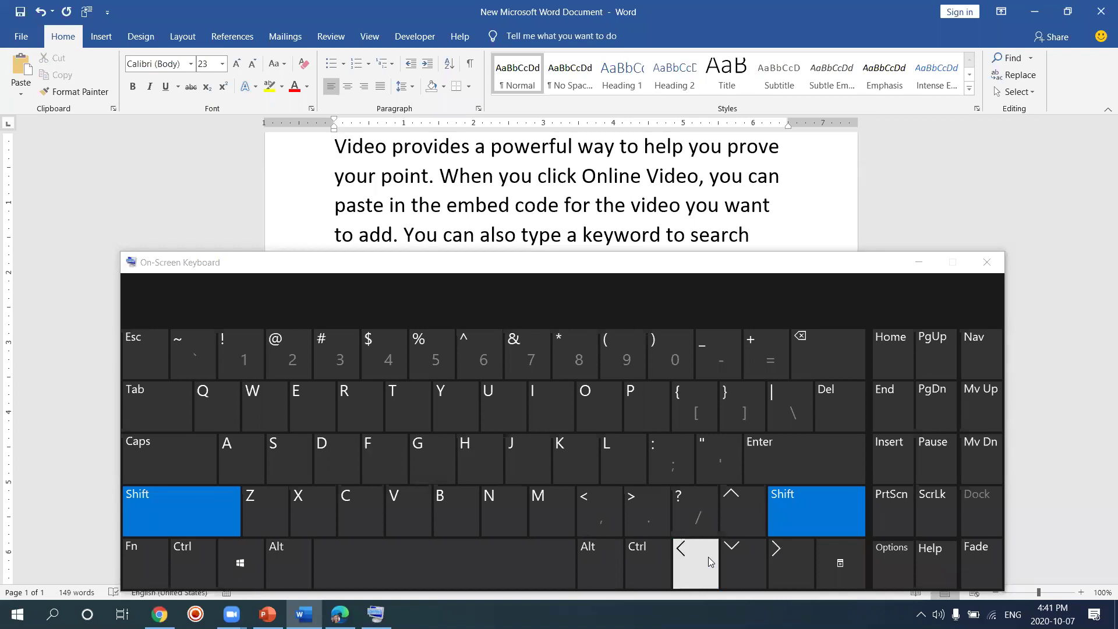
pyautogui.click(709, 561)
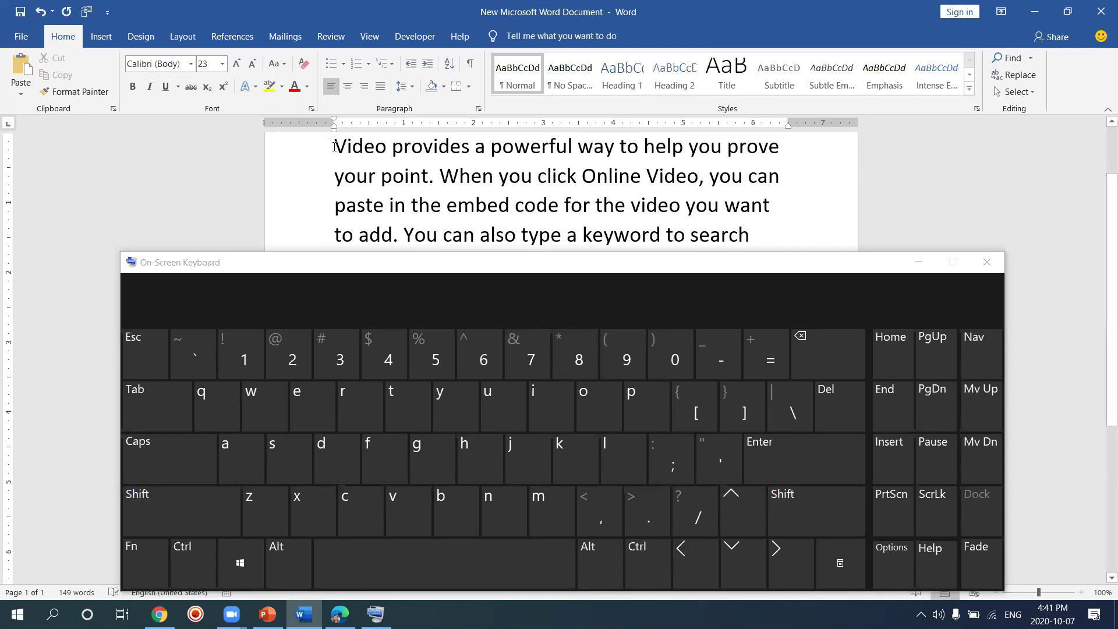
# - Select the text from "Video" into the beginning of "provides" and clear the selection
pyautogui.moveTo(335, 147); pyautogui.dragTo(343, 147)
pyautogui.click(392, 148)
pyautogui.moveTo(392, 149); pyautogui.dragTo(402, 153)
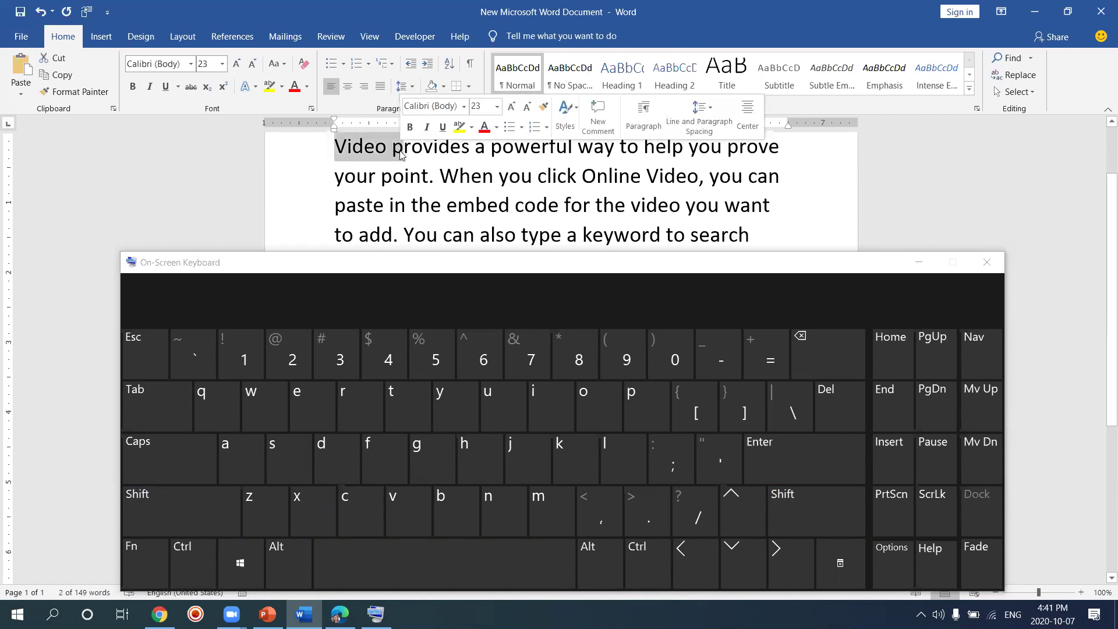
pyautogui.click(393, 154)
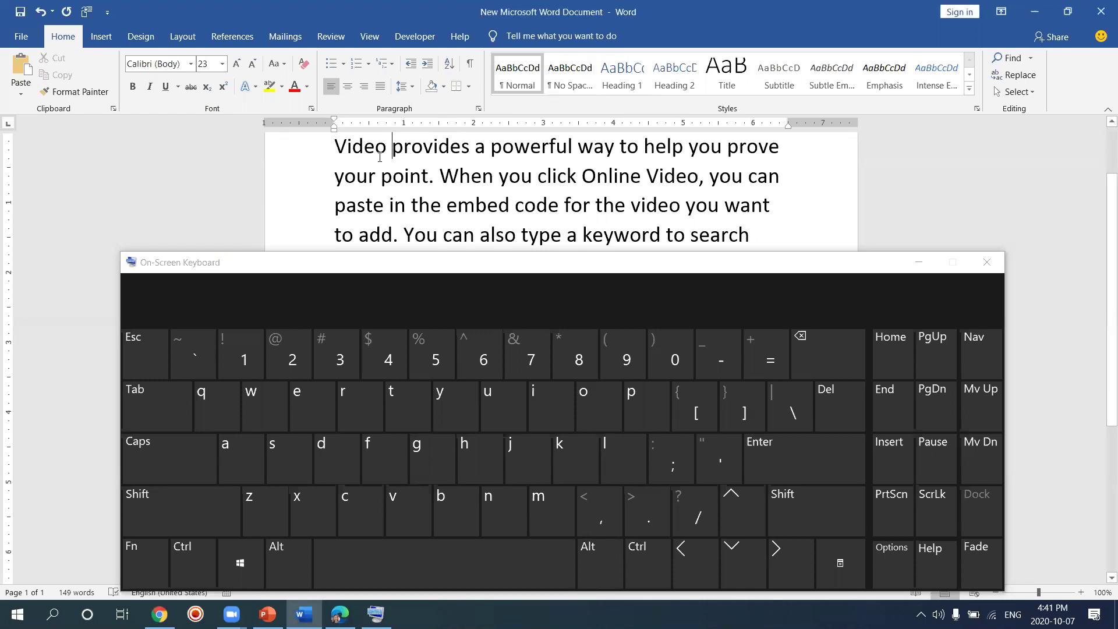
# - Select only the word "Video", select the whole line beginning "your point", and clear the selection
pyautogui.click(337, 148)
pyautogui.moveTo(338, 148); pyautogui.dragTo(386, 153)
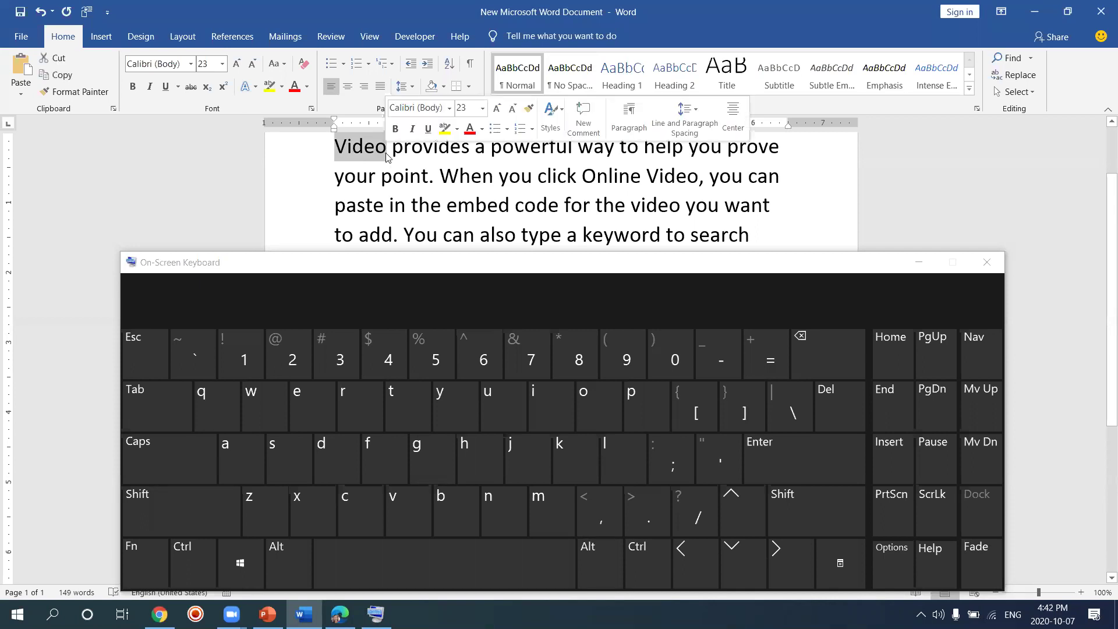
pyautogui.click(311, 182)
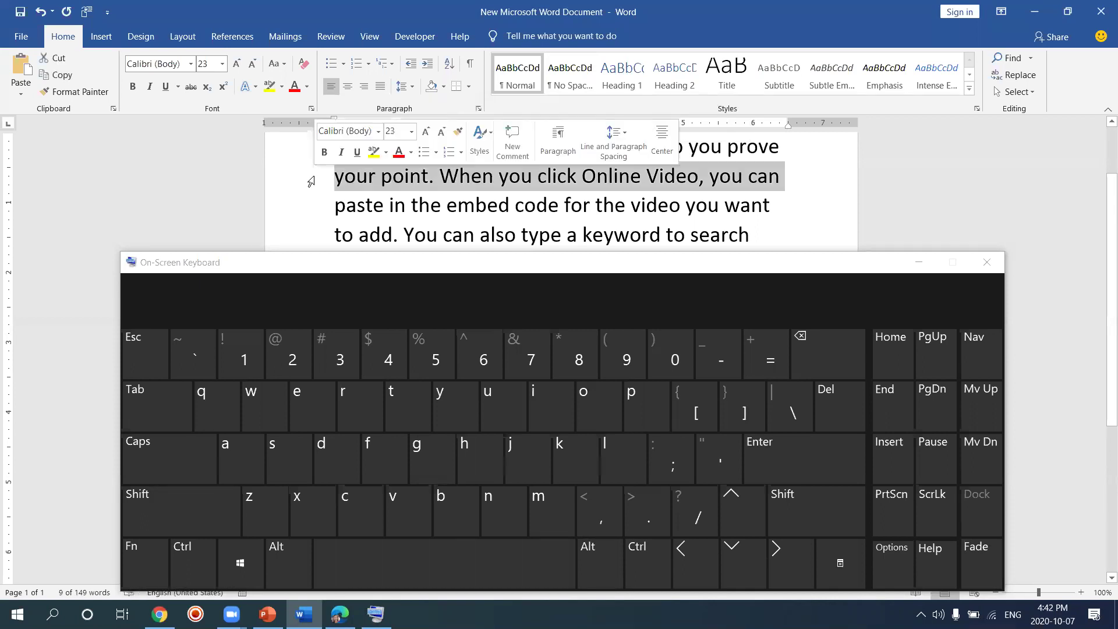
pyautogui.click(843, 171)
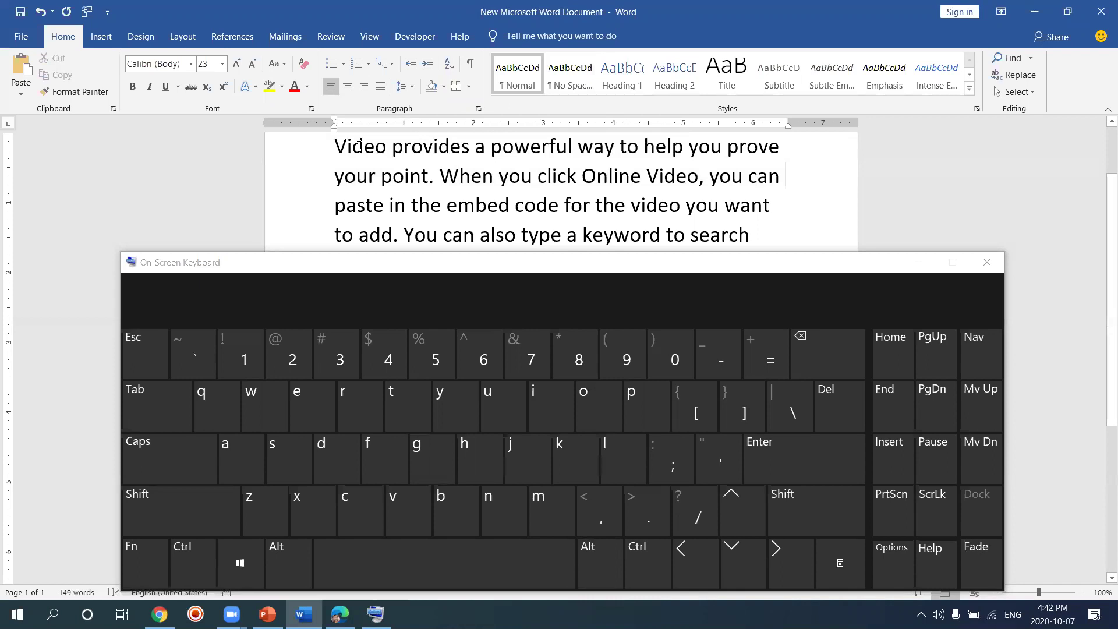
# - Select whole words one at a time in the first two lines: "Video", "provides", "powerful", "way", "provides", "When" and "point"
pyautogui.click(360, 147)
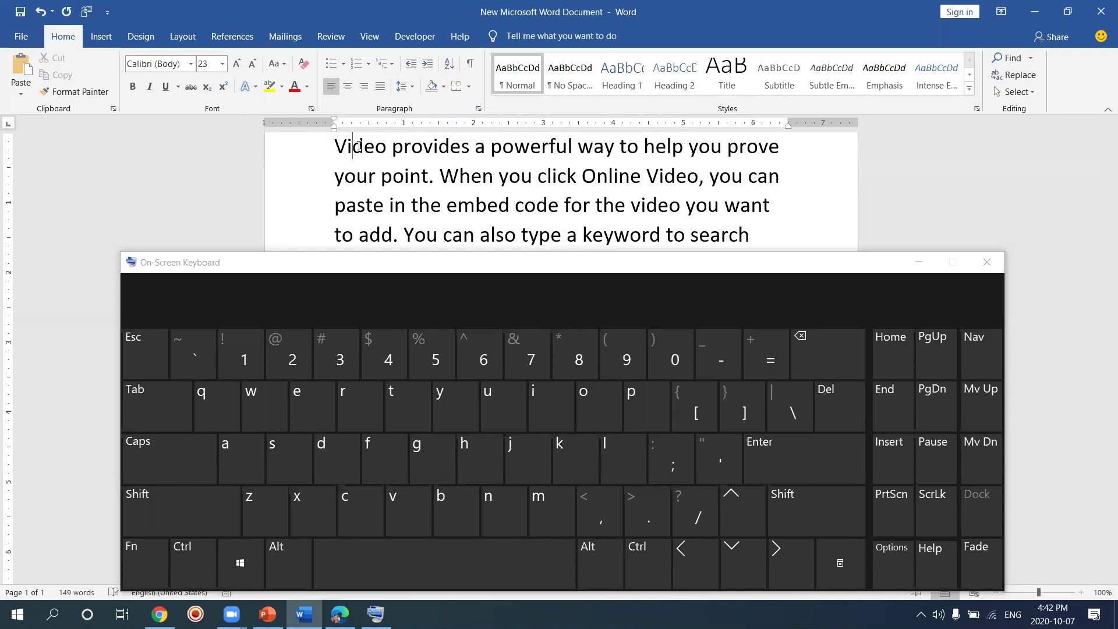
pyautogui.doubleClick(360, 148)
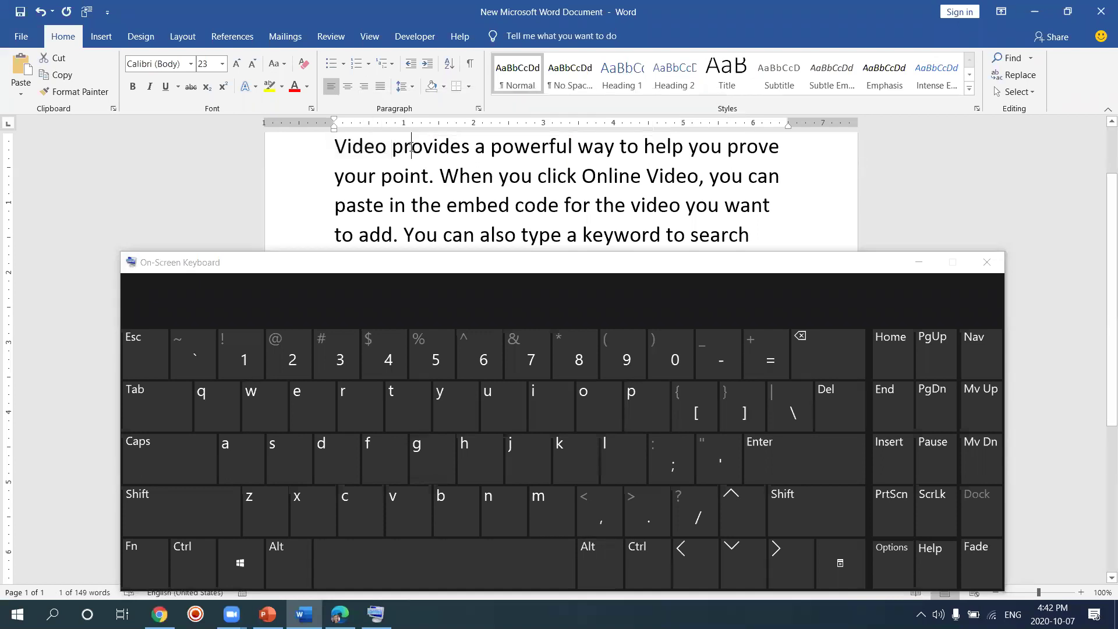
pyautogui.doubleClick(411, 147)
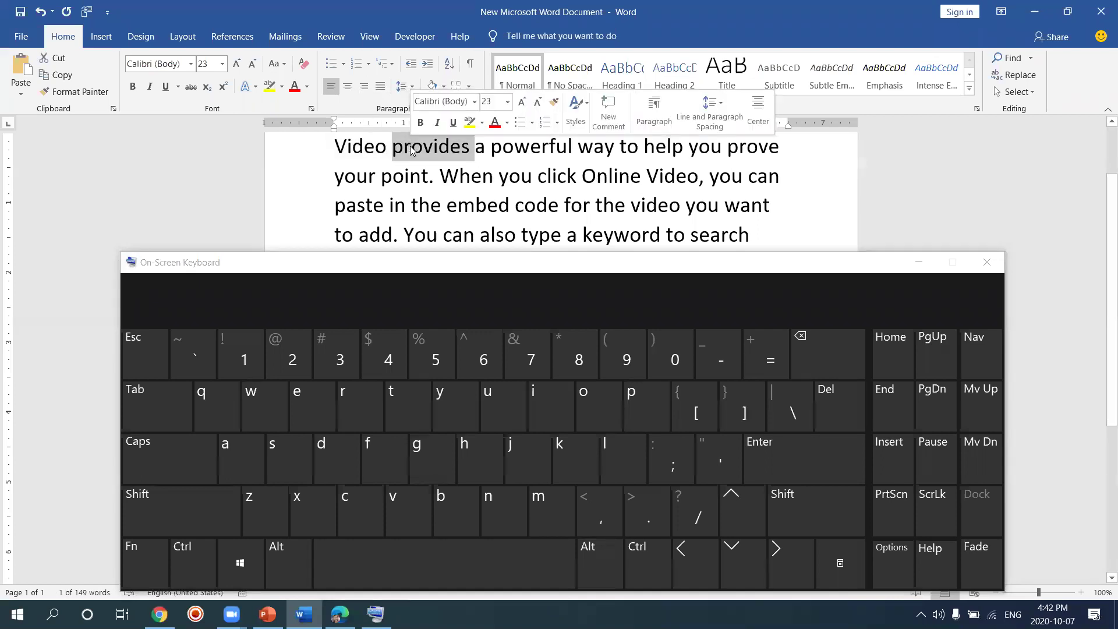
pyautogui.doubleClick(516, 147)
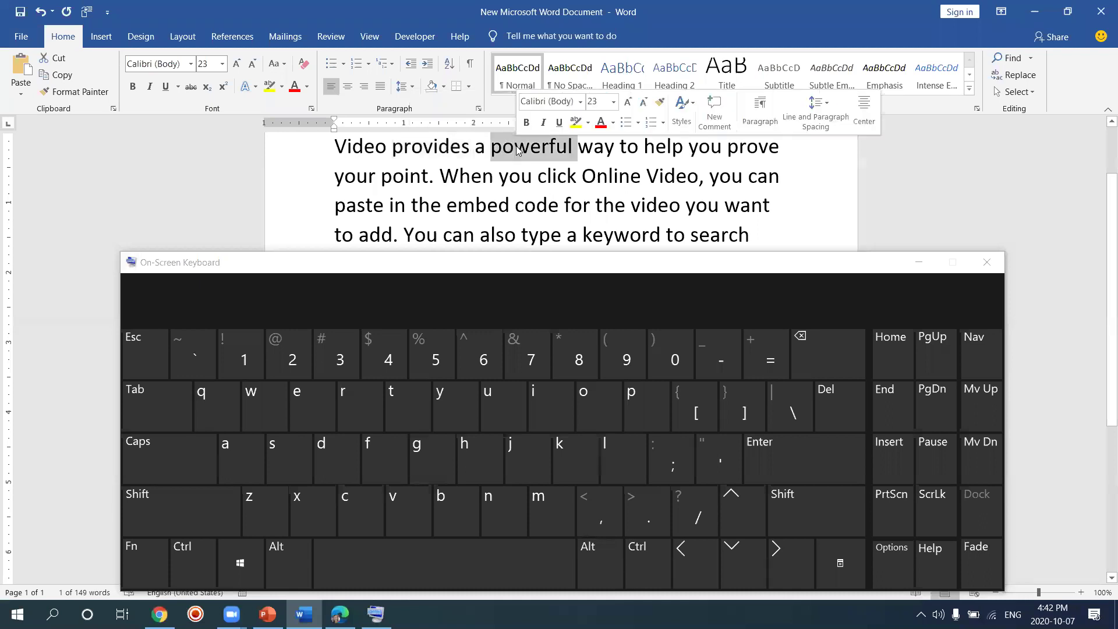
pyautogui.doubleClick(597, 150)
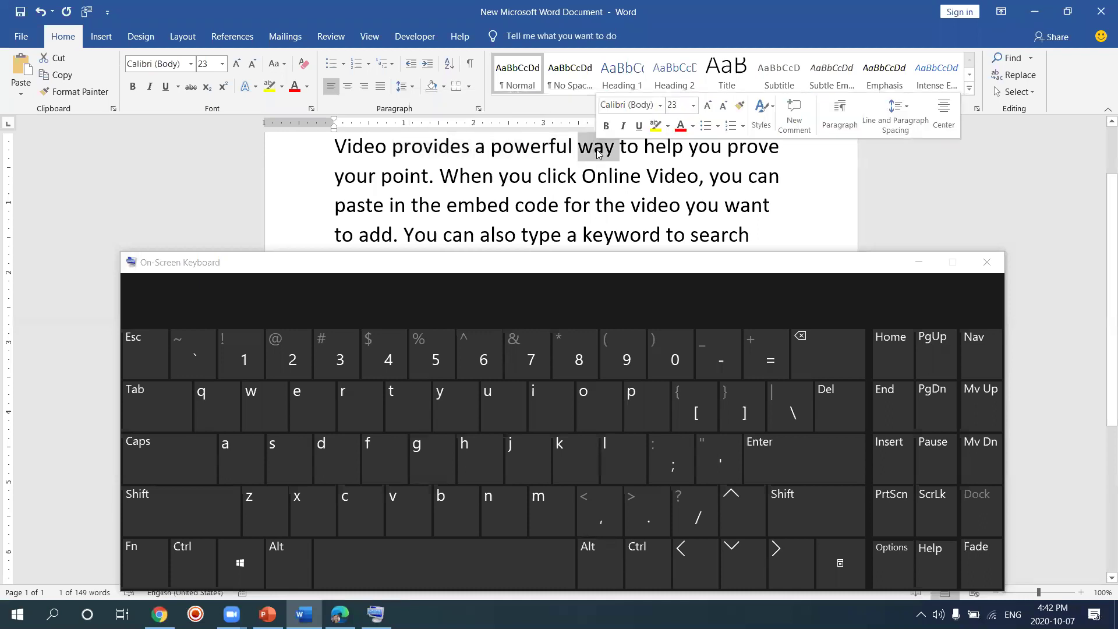
pyautogui.doubleClick(438, 151)
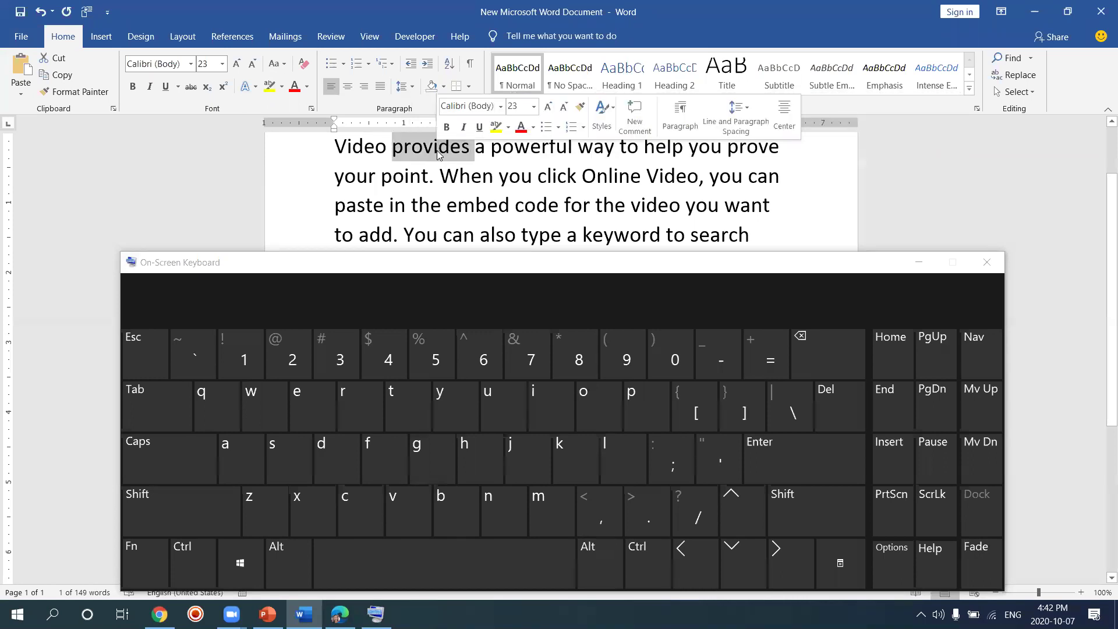
pyautogui.doubleClick(459, 181)
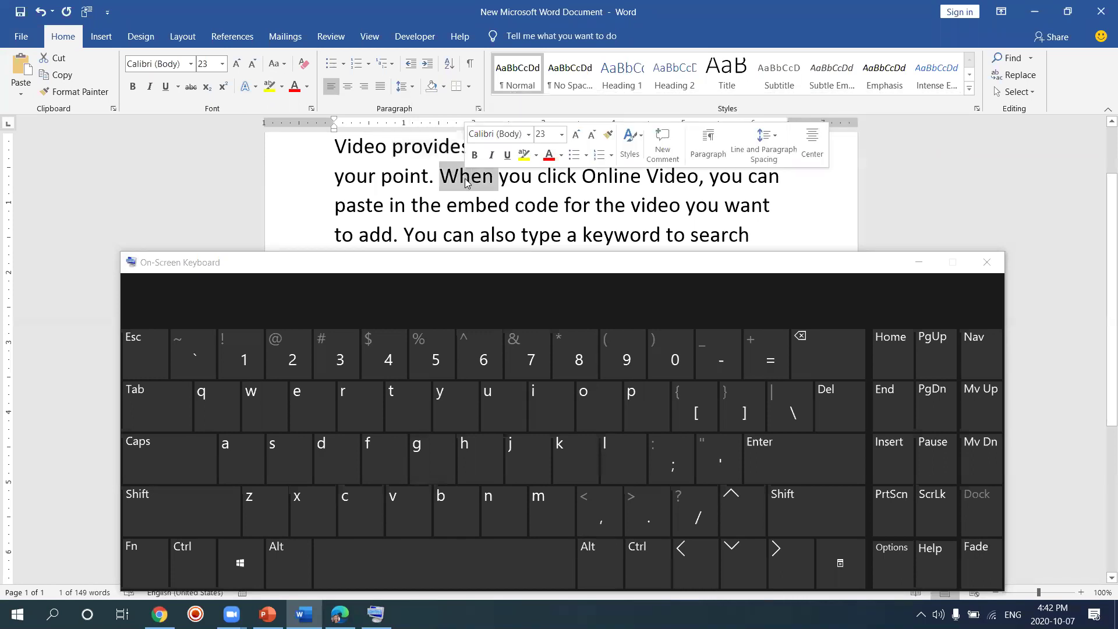
pyautogui.doubleClick(411, 182)
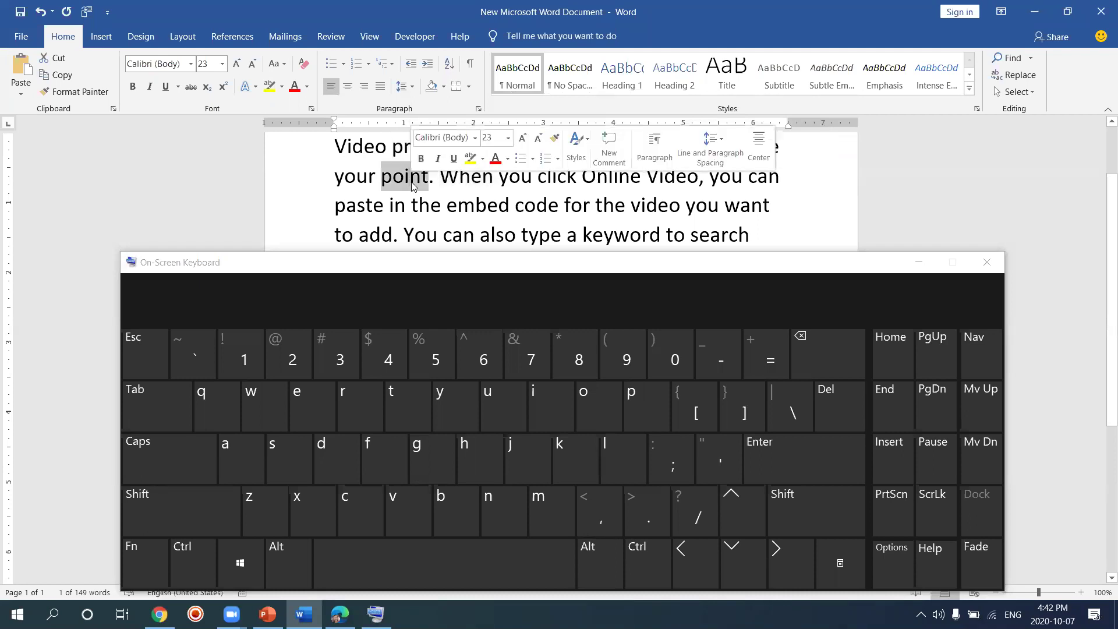
# - Select "your" from its start, select "When" backwards from its end, and clear the selection
pyautogui.moveTo(336, 182); pyautogui.dragTo(375, 184)
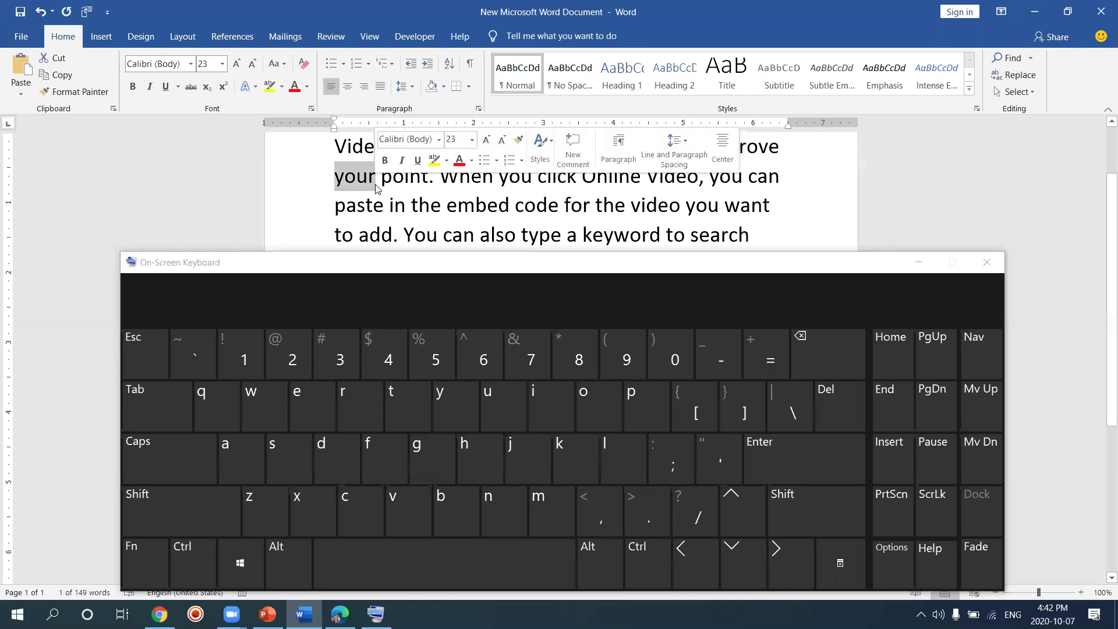
pyautogui.moveTo(494, 182); pyautogui.dragTo(448, 182)
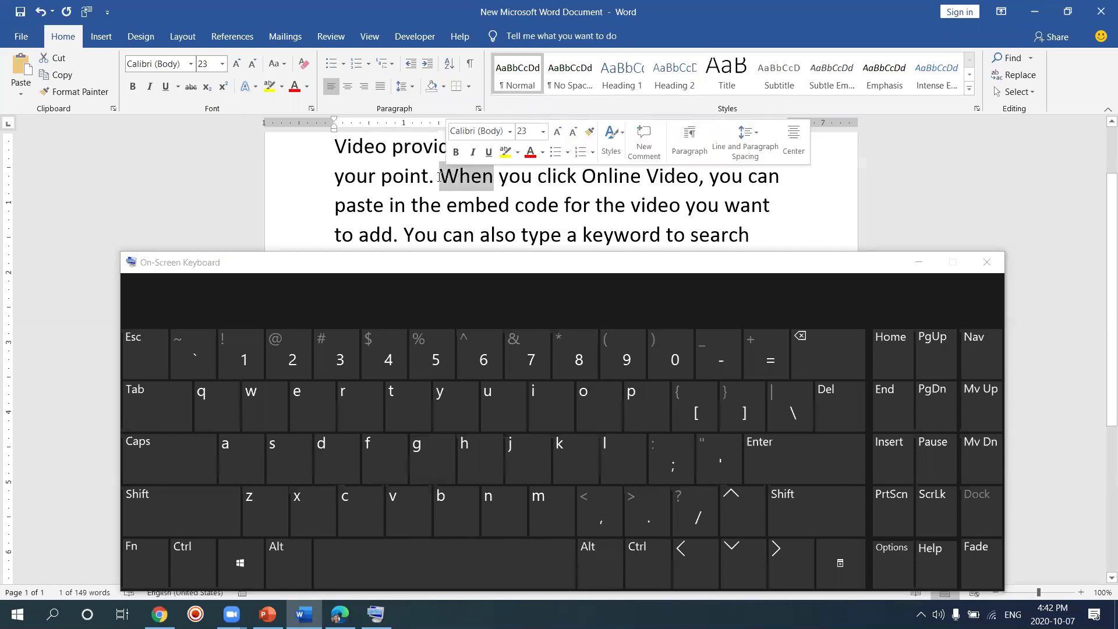
pyautogui.click(439, 177)
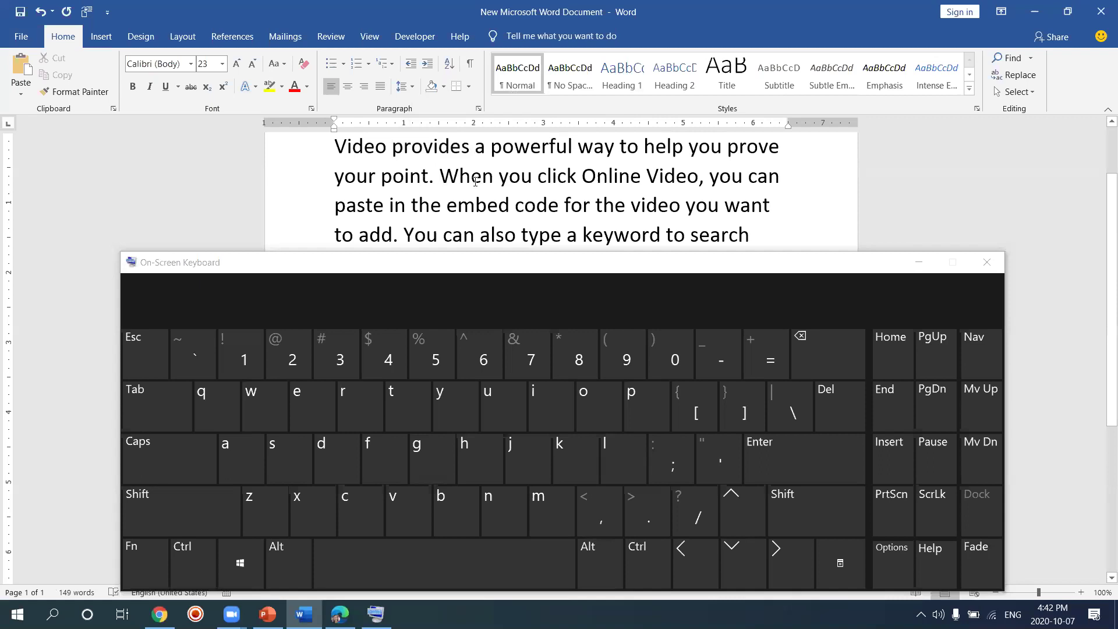
# - Minimize the On-Screen Keyboard, select the paragraph's first sentence in one sweep, and clear the selection
pyautogui.press('Up')
pyautogui.click(912, 265)
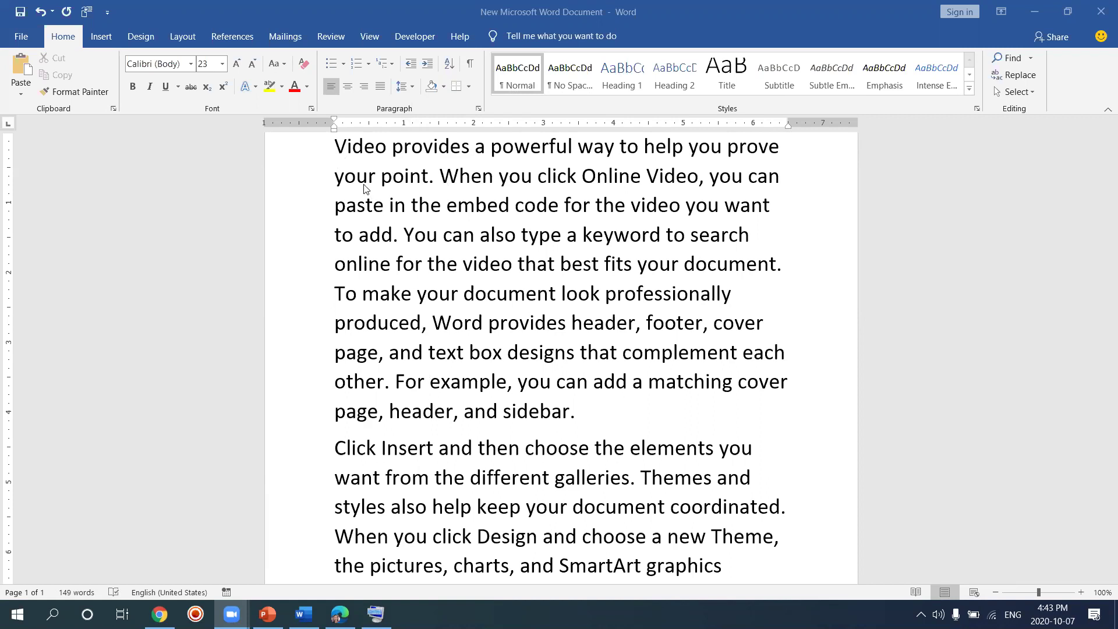
pyautogui.click(337, 147)
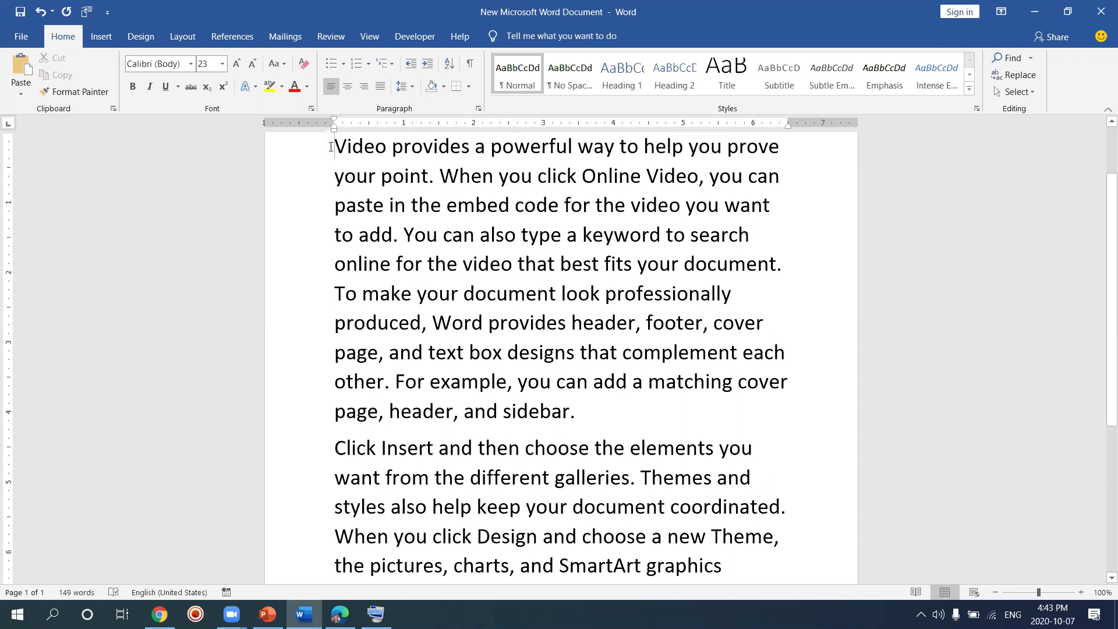
pyautogui.moveTo(336, 147); pyautogui.dragTo(432, 178)
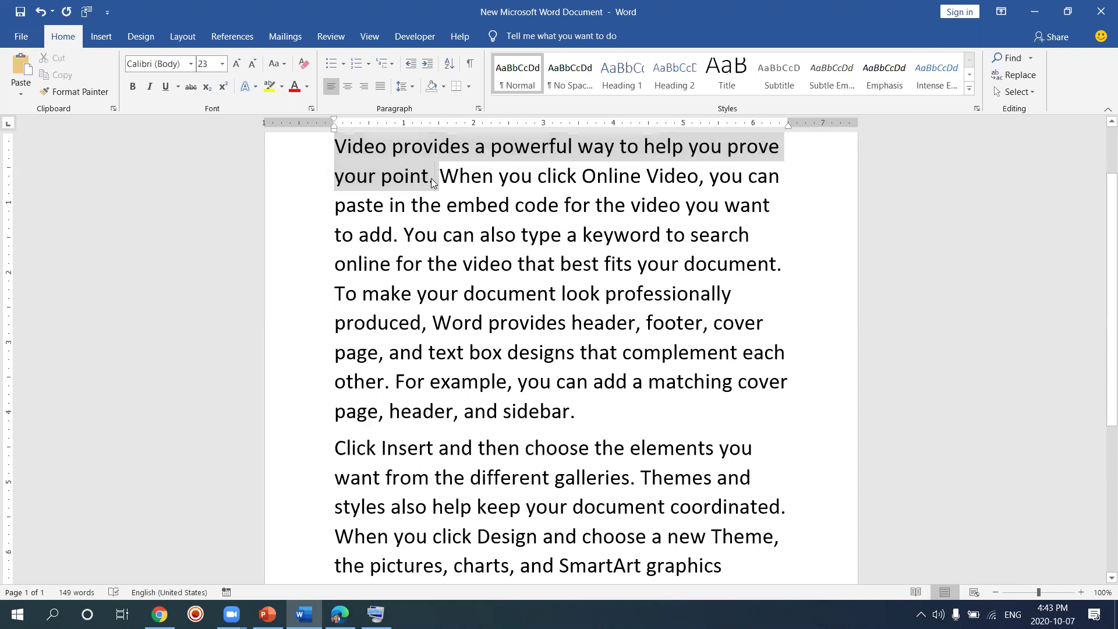
pyautogui.click(432, 178)
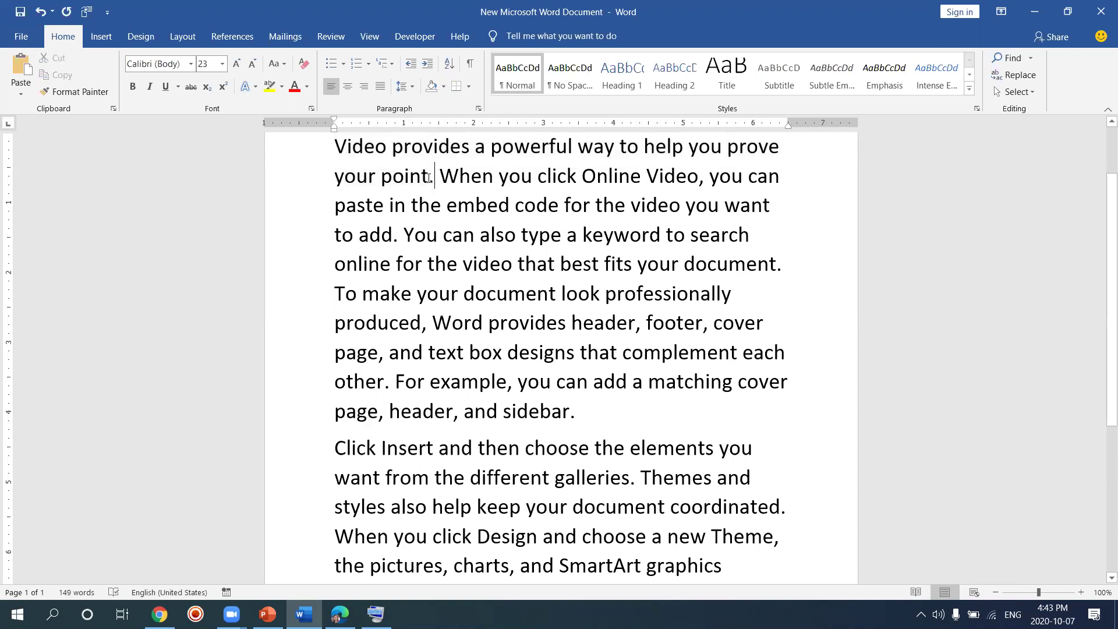
# - Select the first sentence character by character from the start of "Video" through "your point."
pyautogui.click(337, 142)
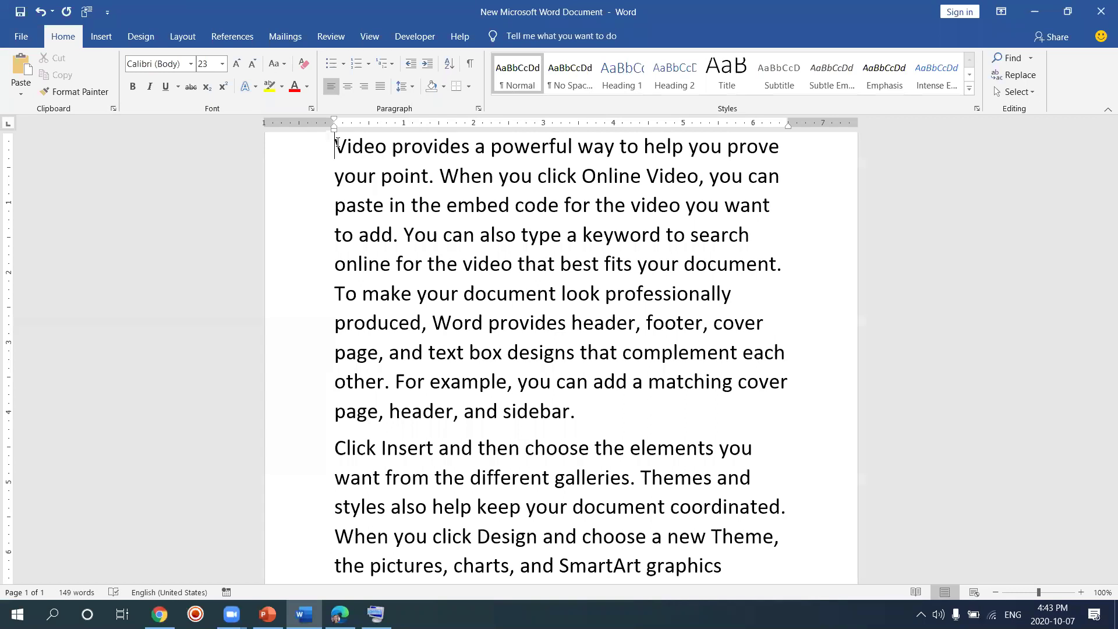
pyautogui.hotkey('shift', 'Right')
pyautogui.hotkey('shift', 'Right')
pyautogui.hotkey('shift', 'Right')
pyautogui.hotkey('shift', 'Right')
pyautogui.hotkey('shift', 'Right')
pyautogui.hotkey('shift', 'Right')
pyautogui.hotkey('shift', 'Right')
pyautogui.hotkey('shift', 'Right')
pyautogui.hotkey('shift', 'Right')
pyautogui.hotkey('shift', 'Right')
pyautogui.hotkey('shift', 'Right')
pyautogui.hotkey('shift', 'Right')
pyautogui.hotkey('shift', 'Right')
pyautogui.hotkey('shift', 'Right')
pyautogui.hotkey('shift', 'Right')
pyautogui.hotkey('shift', 'Right')
pyautogui.hotkey('shift', 'Right')
pyautogui.hotkey('shift', 'Right')
pyautogui.hotkey('shift', 'Right')
pyautogui.hotkey('shift', 'Right')
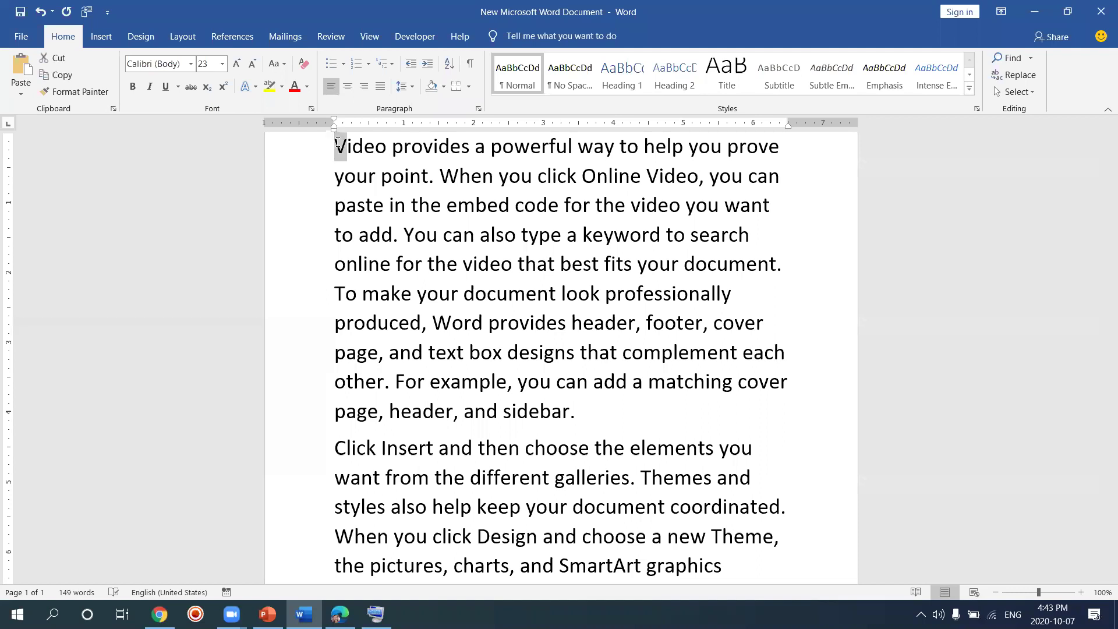
pyautogui.hotkey('shift', 'Right')
pyautogui.hotkey('shift', 'Right')
pyautogui.hotkey('shift', 'Right')
pyautogui.hotkey('shift', 'Right')
pyautogui.hotkey('shift', 'Right')
pyautogui.hotkey('shift', 'Right')
pyautogui.hotkey('shift', 'Right')
pyautogui.hotkey('shift', 'Right')
pyautogui.hotkey('shift', 'Right')
pyautogui.hotkey('shift', 'Right')
pyautogui.hotkey('shift', 'Right')
pyautogui.hotkey('shift', 'Right')
pyautogui.hotkey('shift', 'Right')
pyautogui.hotkey('shift', 'Right')
pyautogui.hotkey('shift', 'Right')
pyautogui.hotkey('shift', 'Right')
pyautogui.hotkey('shift', 'Right')
pyautogui.hotkey('shift', 'Right')
pyautogui.hotkey('shift', 'Right')
pyautogui.hotkey('shift', 'Right')
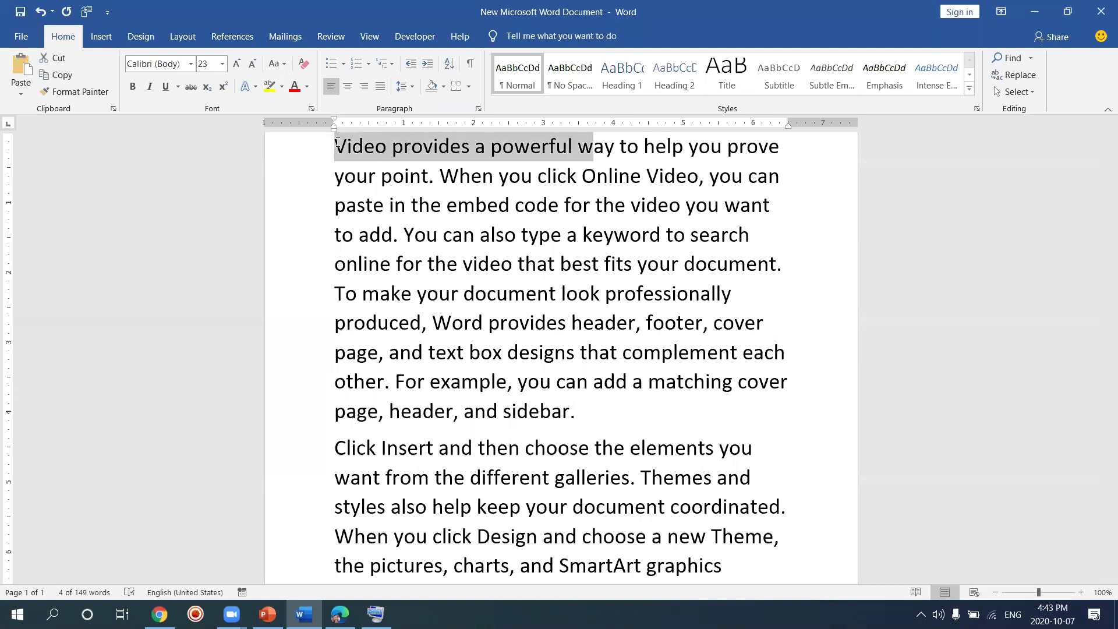
pyautogui.hotkey('shift', 'Right')
pyautogui.hotkey('shift', 'Right')
pyautogui.hotkey('shift', 'Right')
pyautogui.hotkey('shift', 'Right')
pyautogui.hotkey('shift', 'Right')
pyautogui.hotkey('shift', 'Right')
pyautogui.hotkey('shift', 'Right')
pyautogui.hotkey('shift', 'Right')
pyautogui.hotkey('shift', 'Right')
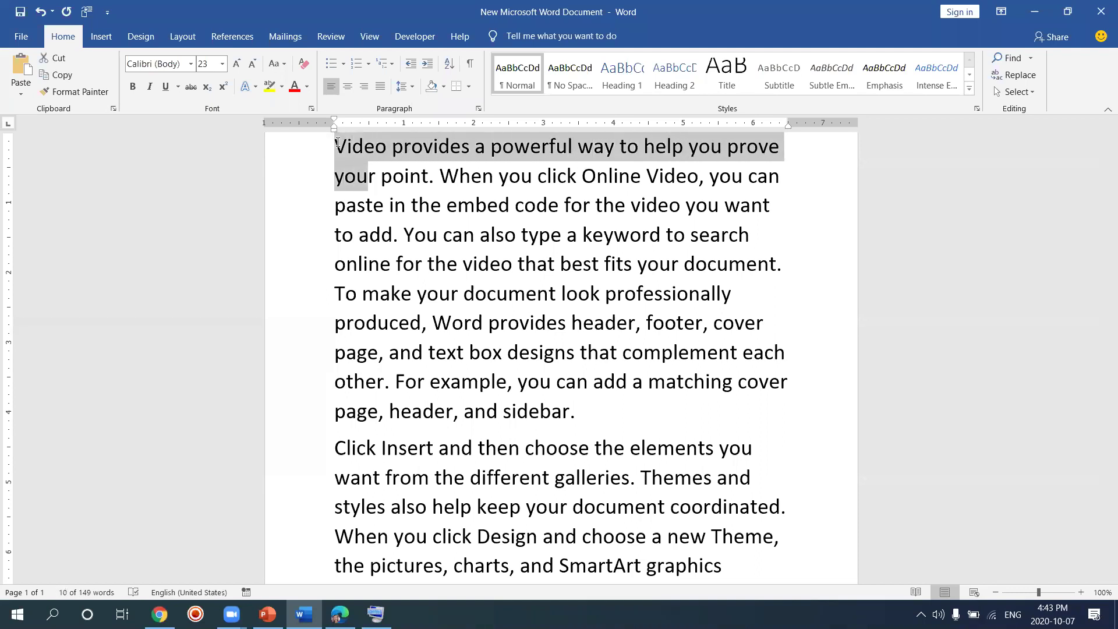
pyautogui.hotkey('shift', 'Right')
pyautogui.hotkey('shift', 'Right')
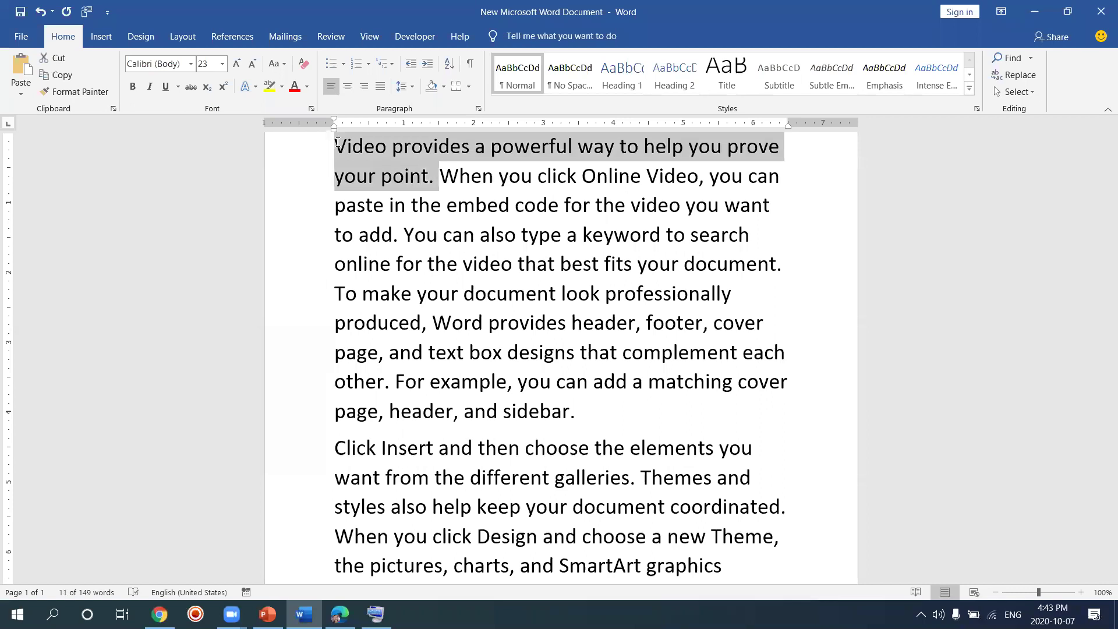
# - Select the first sentence backwards from after "point." to the start of "Video", and deselect it by placing the cursor in "You"
pyautogui.click(437, 182)
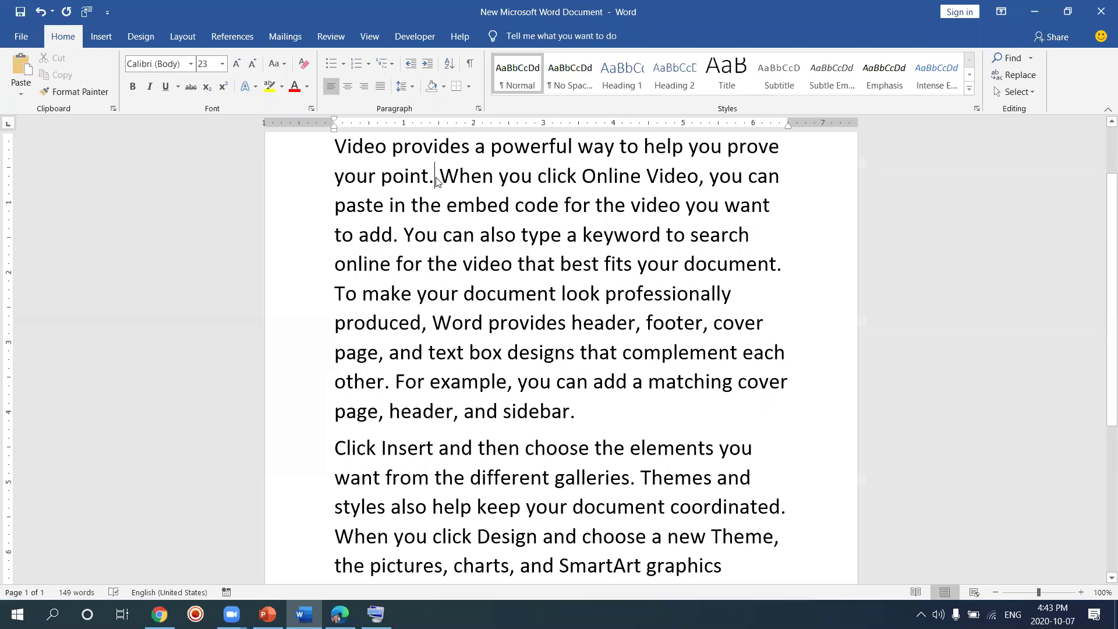
pyautogui.hotkey('shift', 'Left')
pyautogui.hotkey('shift', 'Left')
pyautogui.hotkey('shift', 'Left')
pyautogui.hotkey('shift', 'Left')
pyautogui.hotkey('shift', 'Left')
pyautogui.hotkey('shift', 'Left')
pyautogui.hotkey('shift', 'Left')
pyautogui.hotkey('shift', 'Left')
pyautogui.hotkey('shift', 'Left')
pyautogui.hotkey('shift', 'Left')
pyautogui.hotkey('shift', 'Left')
pyautogui.hotkey('shift', 'Left')
pyautogui.hotkey('shift', 'Left')
pyautogui.hotkey('shift', 'Left')
pyautogui.hotkey('shift', 'Left')
pyautogui.hotkey('shift', 'Left')
pyautogui.hotkey('shift', 'Left')
pyautogui.hotkey('shift', 'Left')
pyautogui.hotkey('shift', 'Left')
pyautogui.hotkey('shift', 'Left')
pyautogui.hotkey('shift', 'Left')
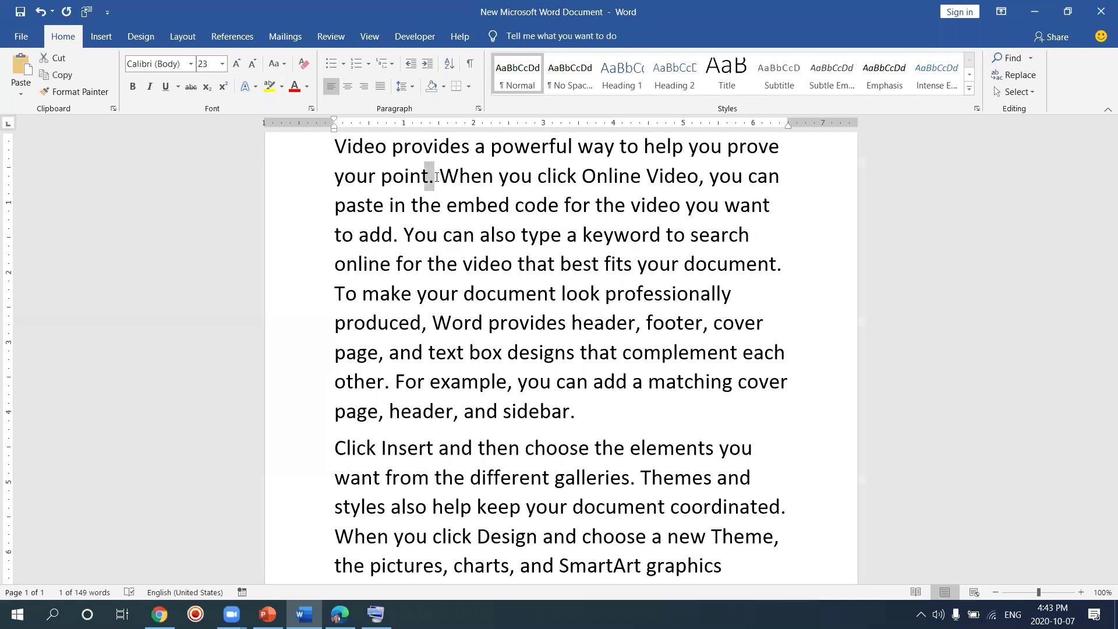
pyautogui.hotkey('shift', 'Left')
pyautogui.hotkey('shift', 'Left')
pyautogui.hotkey('shift', 'Left')
pyautogui.hotkey('shift', 'Left')
pyautogui.hotkey('shift', 'Left')
pyautogui.hotkey('shift', 'Left')
pyautogui.hotkey('shift', 'Left')
pyautogui.hotkey('shift', 'Left')
pyautogui.hotkey('shift', 'Left')
pyautogui.hotkey('shift', 'Left')
pyautogui.hotkey('shift', 'Left')
pyautogui.hotkey('shift', 'Left')
pyautogui.hotkey('shift', 'Left')
pyautogui.hotkey('shift', 'Left')
pyautogui.hotkey('shift', 'Left')
pyautogui.hotkey('shift', 'Left')
pyautogui.hotkey('shift', 'Left')
pyautogui.hotkey('shift', 'Left')
pyautogui.hotkey('shift', 'Left')
pyautogui.hotkey('shift', 'Left')
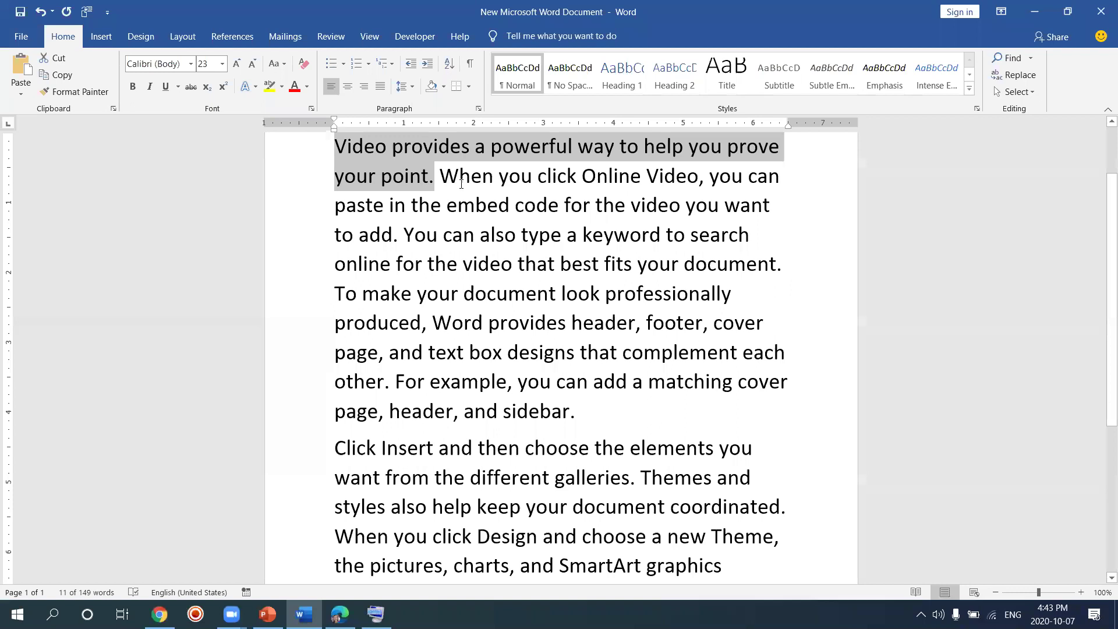
pyautogui.click(425, 238)
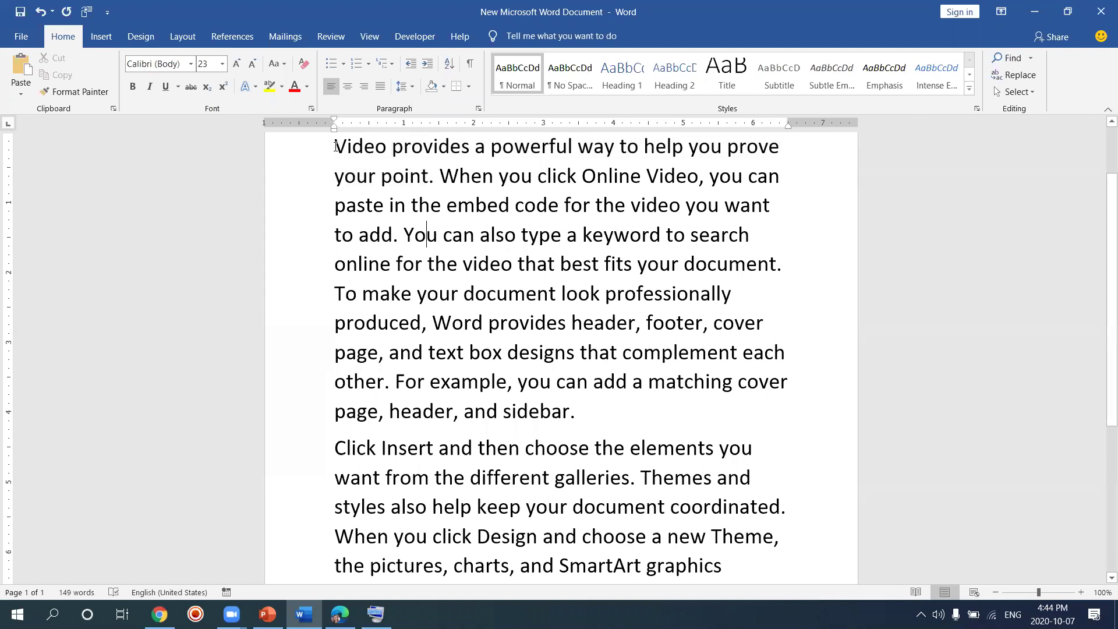
# - Zoom the document in to 160% with the first paragraph in view
pyautogui.click(457, 205)
pyautogui.click(550, 235)
pyautogui.click(1080, 593)
pyautogui.click(1081, 593)
pyautogui.click(1081, 593)
pyautogui.click(1080, 593)
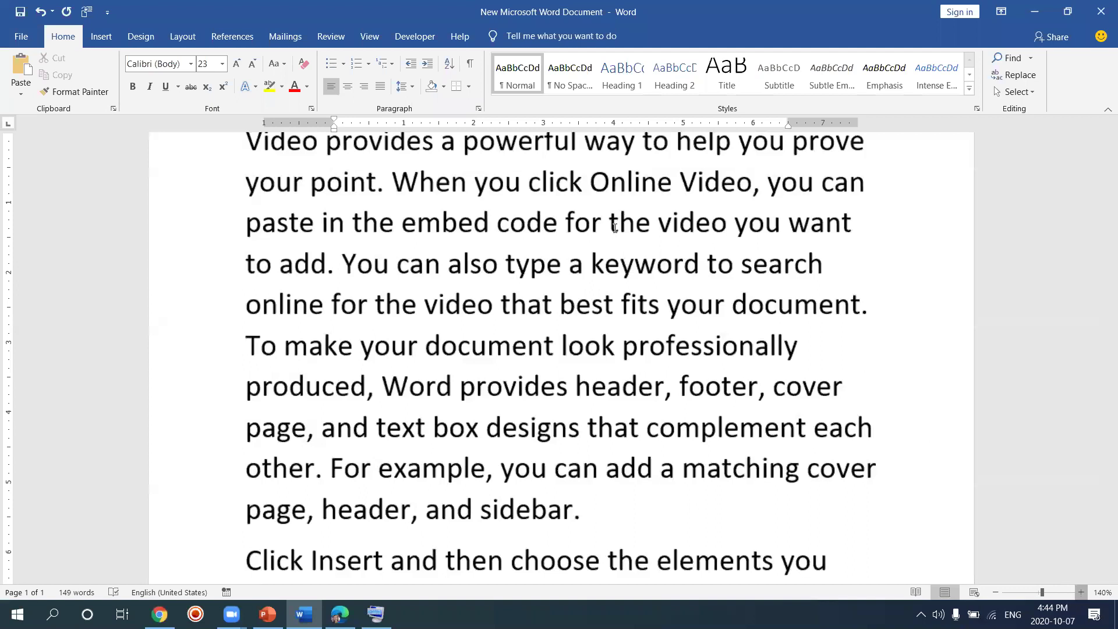
pyautogui.keyDown('ctrl'); pyautogui.scroll(2, 615, 228); pyautogui.keyUp('ctrl')
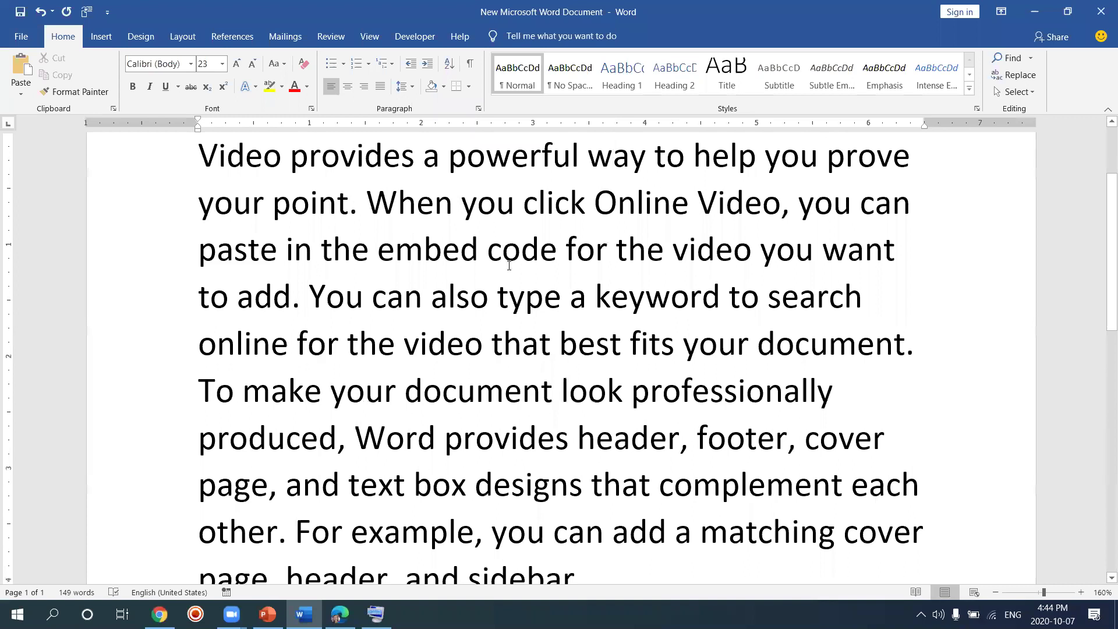
pyautogui.scroll(-2, 509, 266)
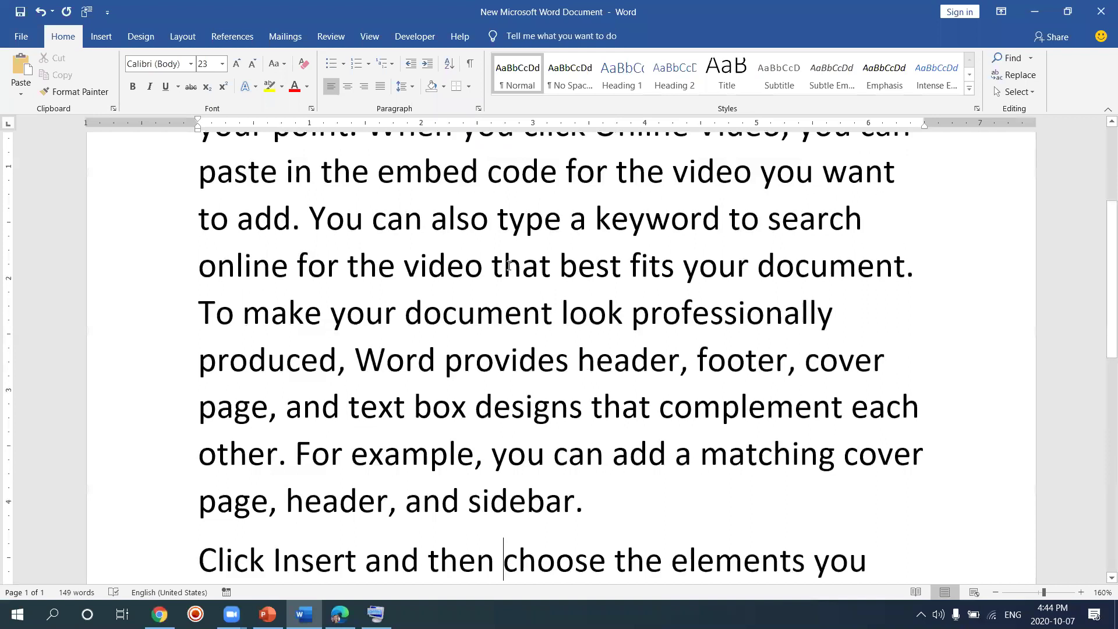
pyautogui.scroll(2, 509, 266)
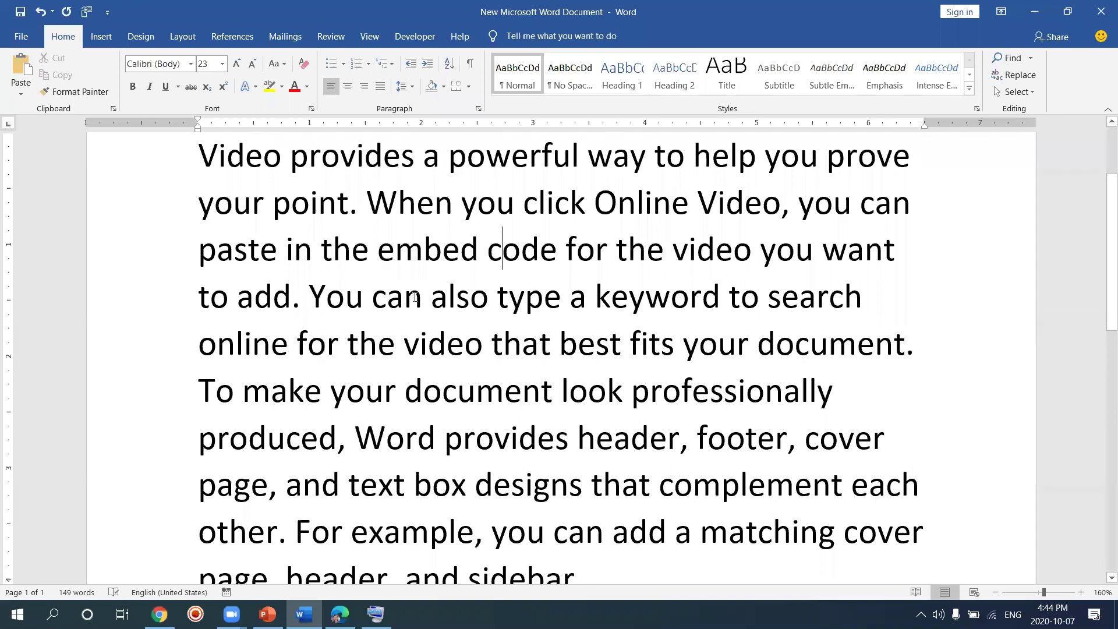
# - Select the word "You", extend to selecting the whole first paragraph, and clear the selection
pyautogui.doubleClick(351, 295)
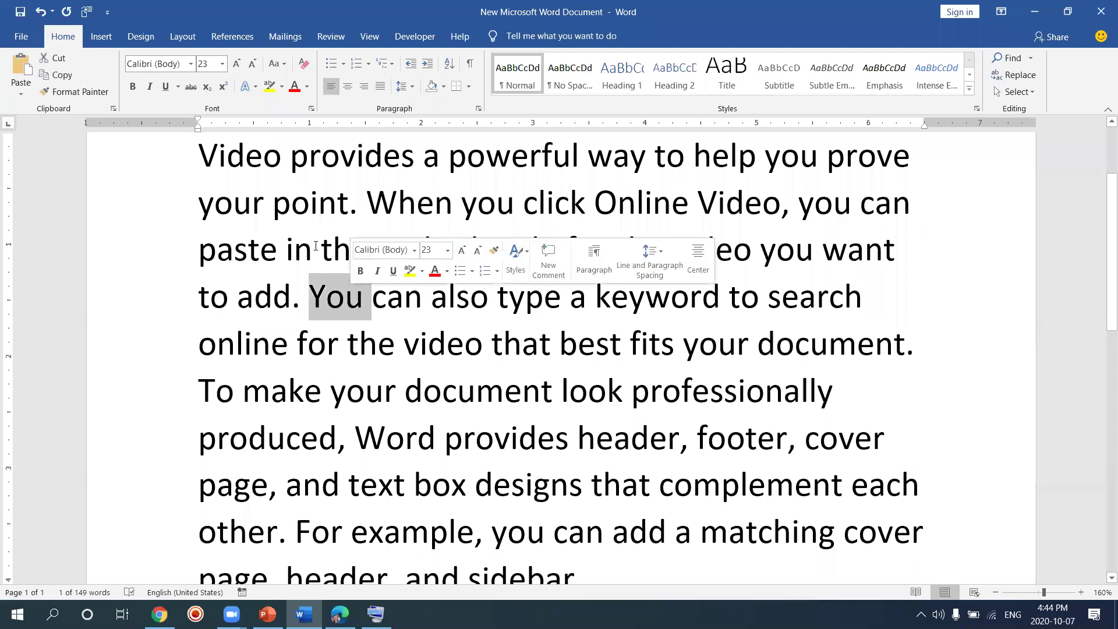
pyautogui.tripleClick(315, 247)
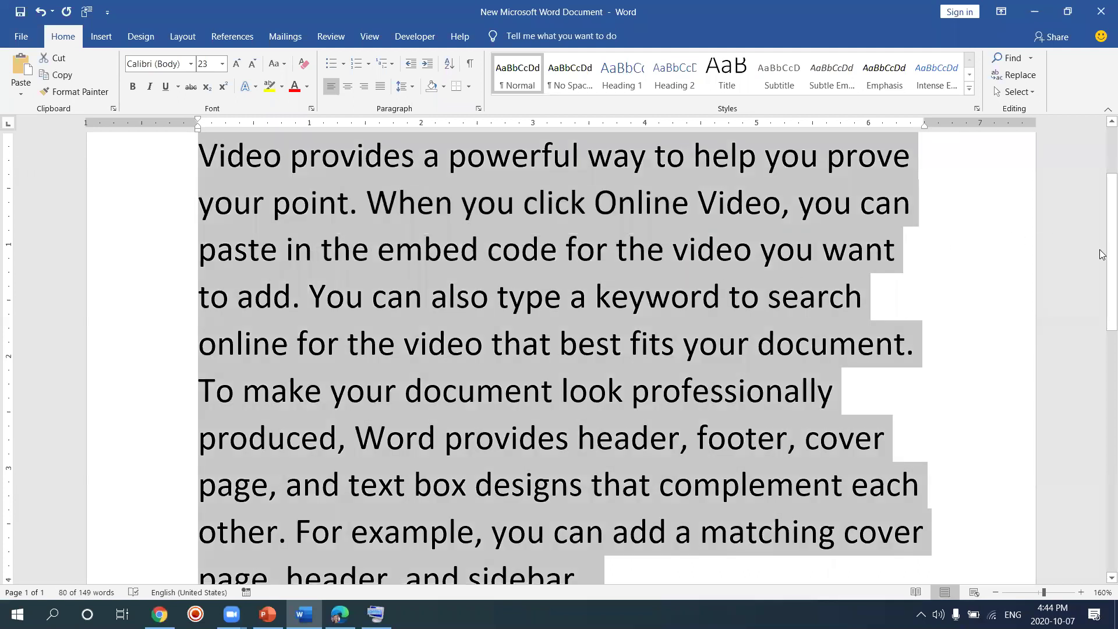
pyautogui.scroll(-2, 1103, 270)
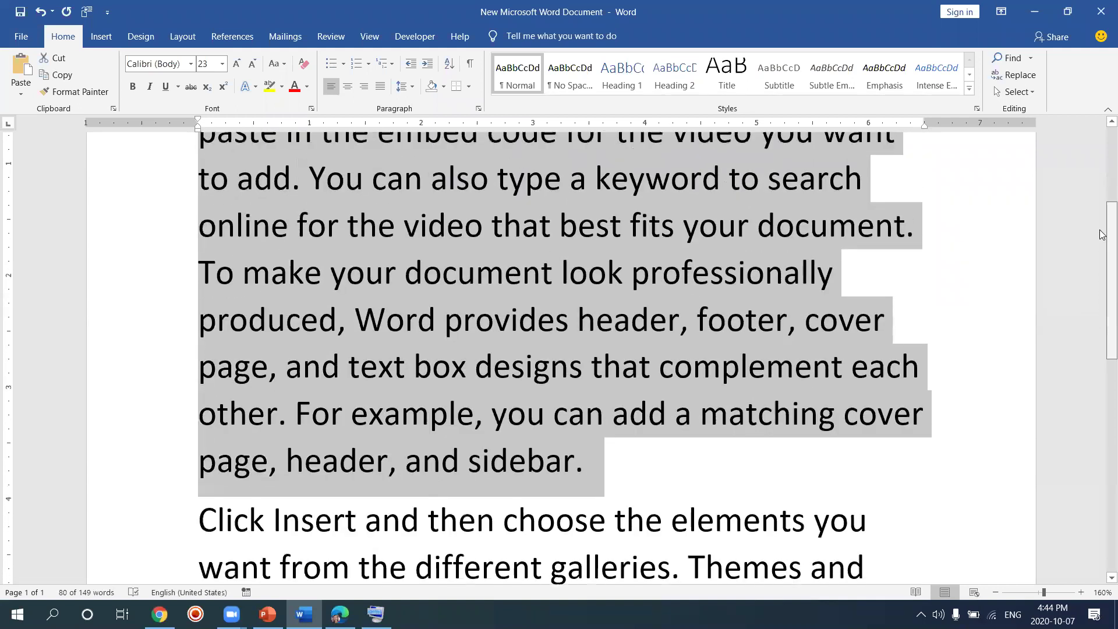
pyautogui.scroll(6, 1097, 230)
pyautogui.scroll(-3, 1101, 259)
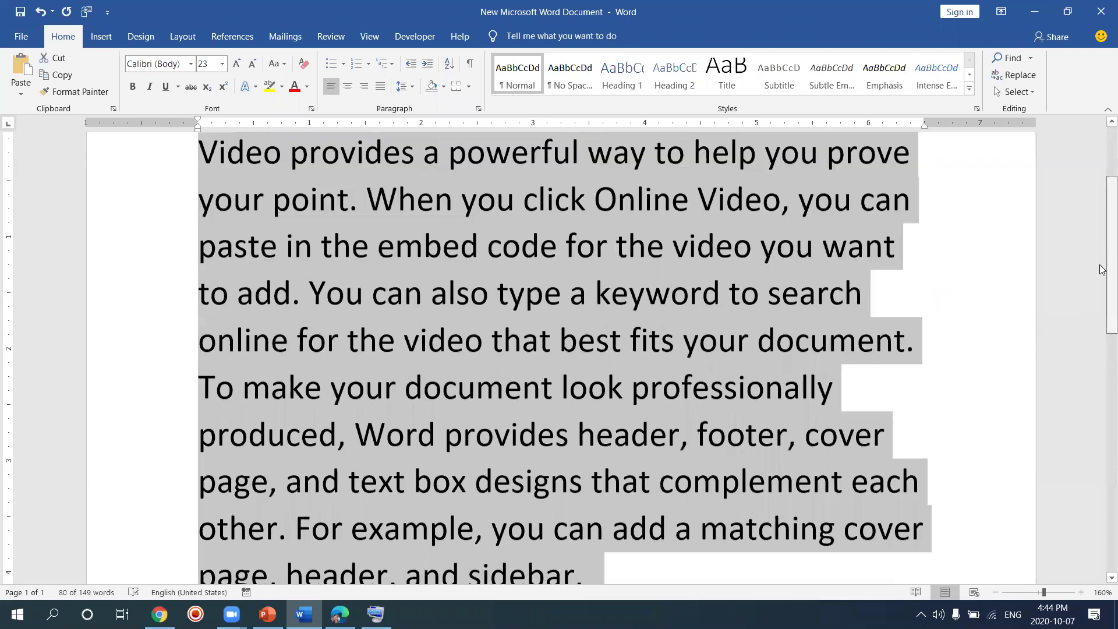
pyautogui.scroll(-2, 1103, 285)
pyautogui.scroll(-5, 1103, 285)
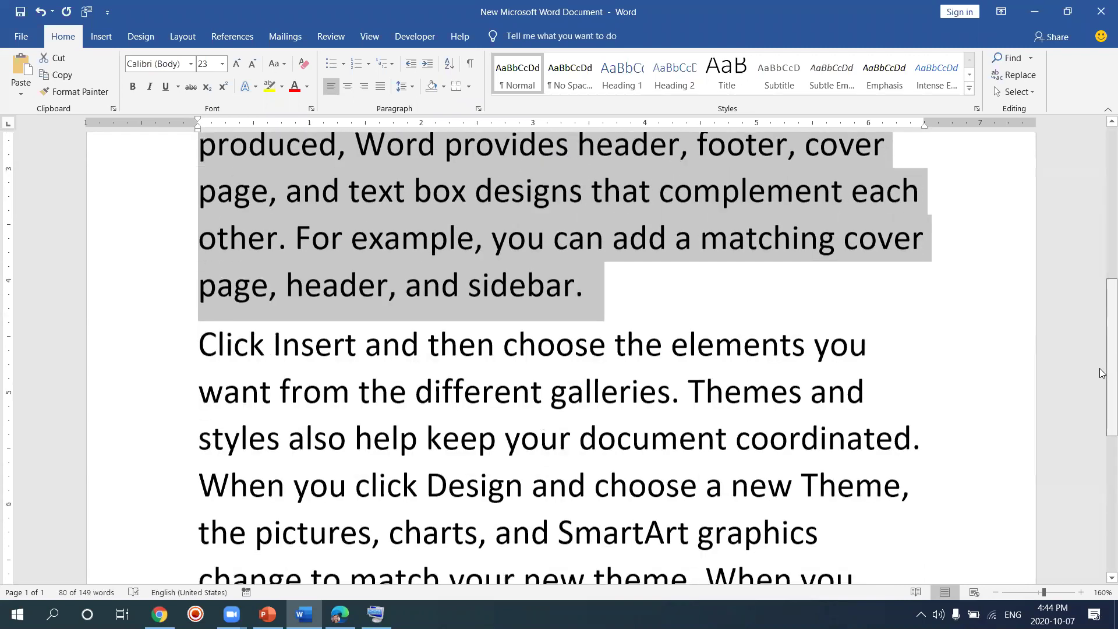
pyautogui.scroll(-2, 1102, 475)
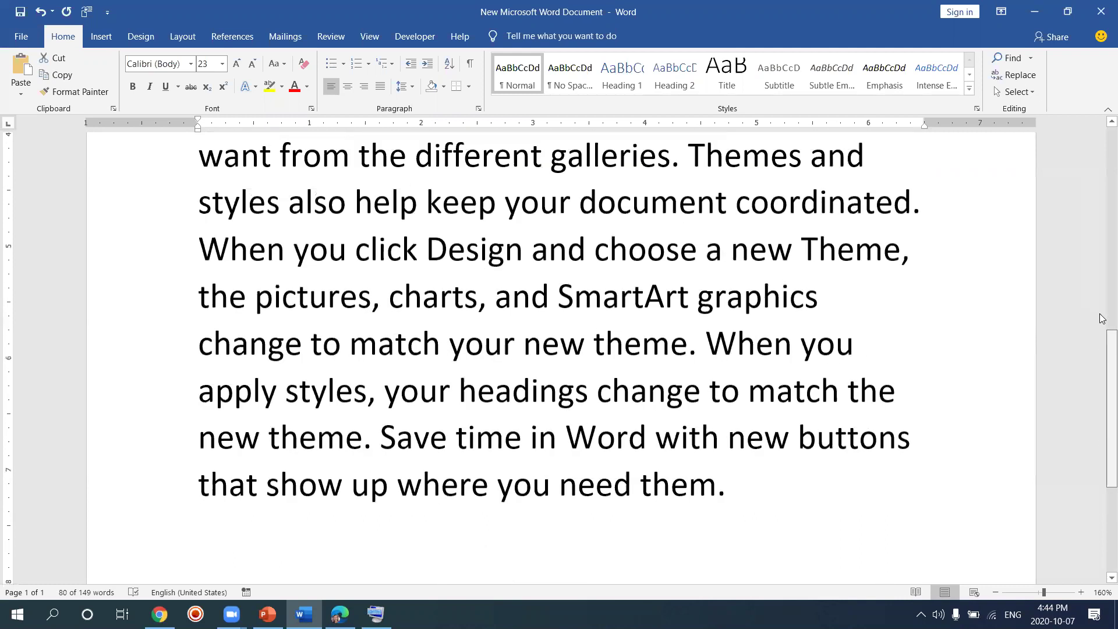
pyautogui.scroll(5, 1101, 215)
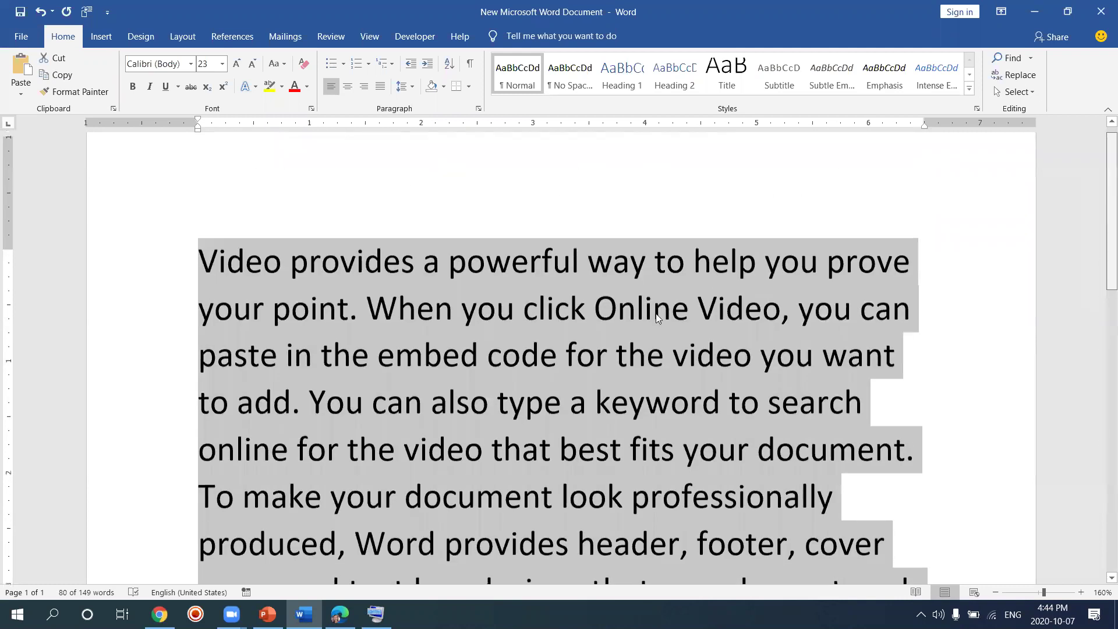
pyautogui.click(569, 365)
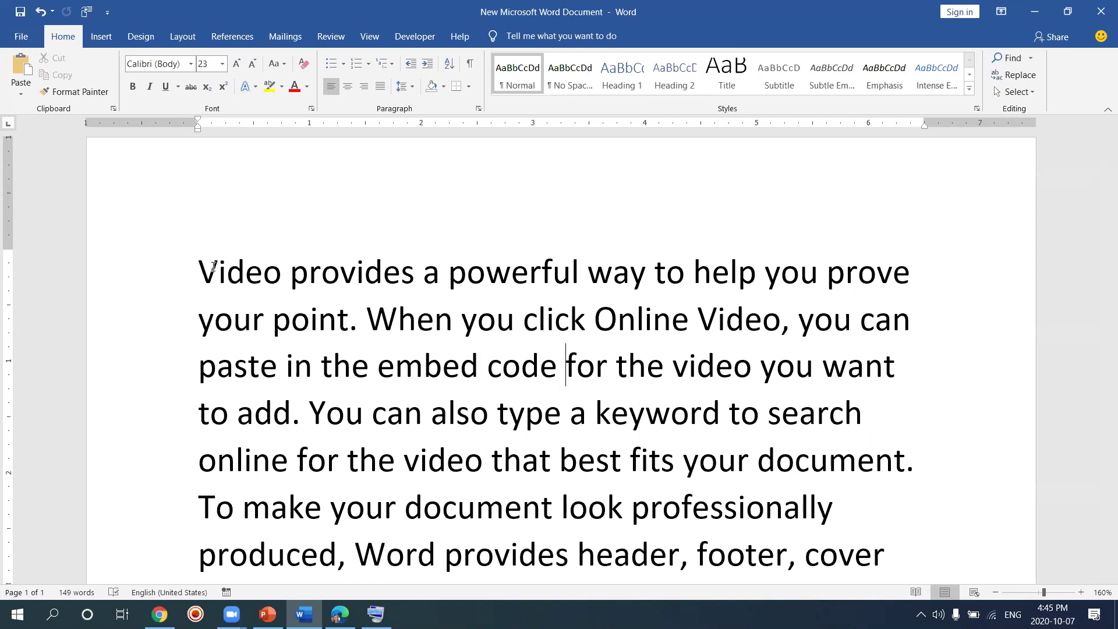
# - Select the text from "Video" through "embed" in the first paragraph and clear the selection
pyautogui.moveTo(204, 270); pyautogui.dragTo(439, 373)
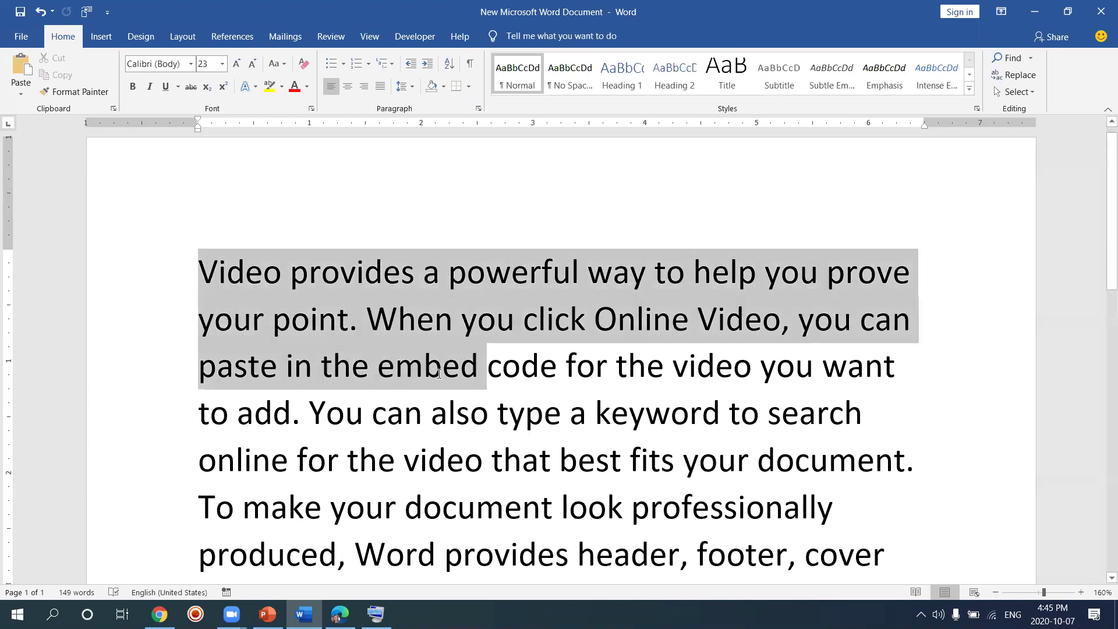
pyautogui.click(353, 275)
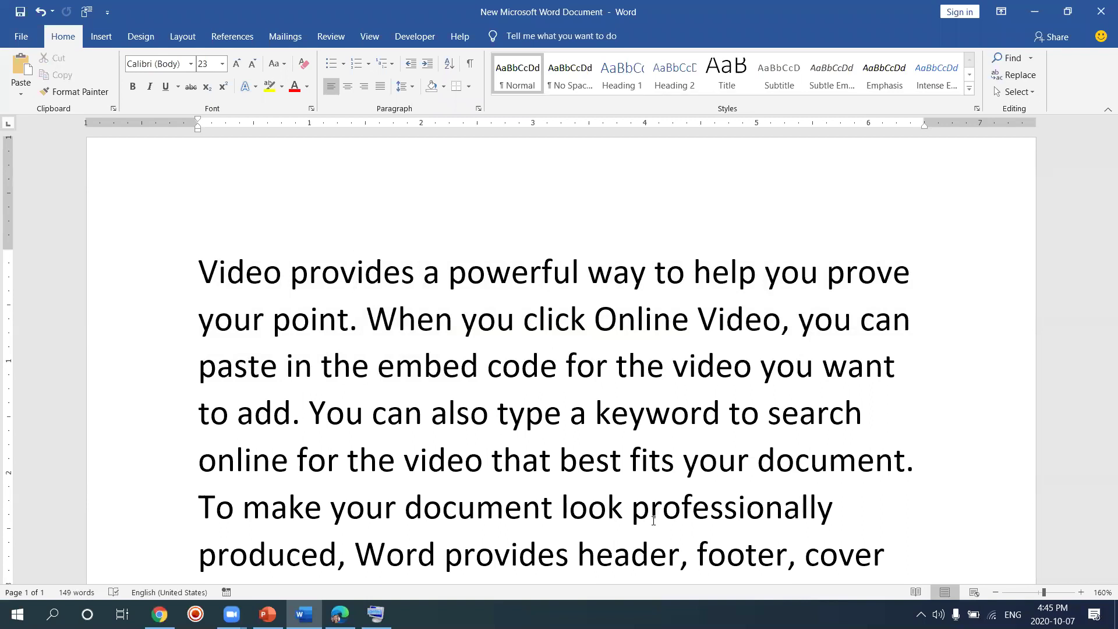
# - Go line by line down to the end of the second paragraph and back up to the first
pyautogui.click(814, 349)
pyautogui.press('Down')
pyautogui.press('Down')
pyautogui.press('Down')
pyautogui.press('Down')
pyautogui.press('Down')
pyautogui.press('Down')
pyautogui.press('Down')
pyautogui.press('Down')
pyautogui.press('Down')
pyautogui.press('Down')
pyautogui.press('Down')
pyautogui.press('Down')
pyautogui.press('Down')
pyautogui.press('Down')
pyautogui.press('Down')
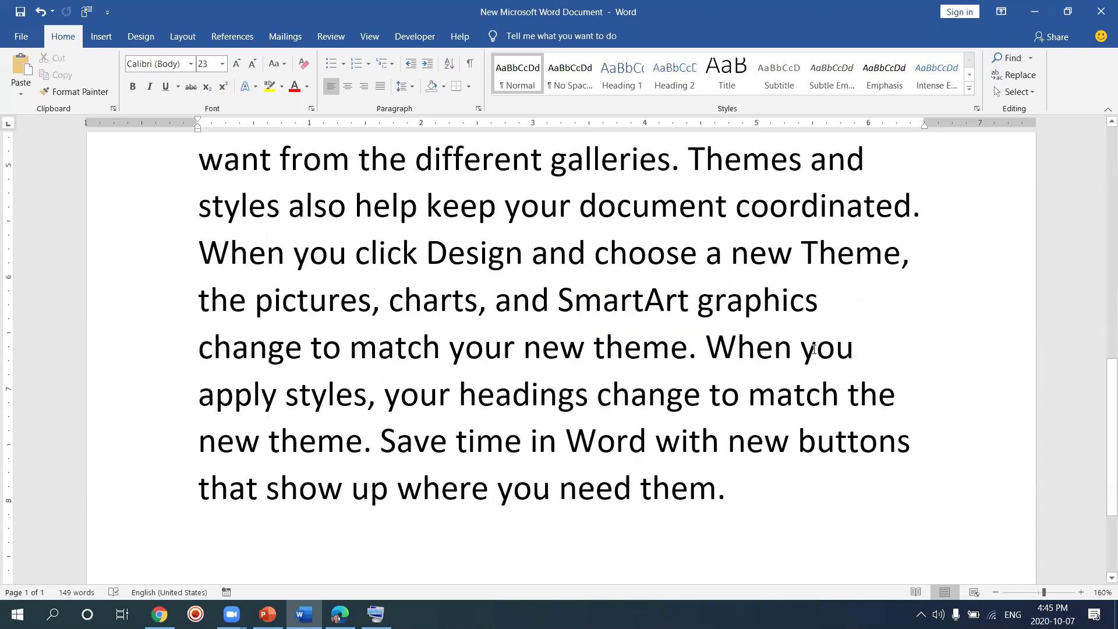
pyautogui.press('Up')
pyautogui.press('Up')
pyautogui.press('Up')
pyautogui.press('Up')
pyautogui.press('Up')
pyautogui.press('Up')
pyautogui.press('Up')
pyautogui.press('Up')
pyautogui.press('Up')
pyautogui.press('Up')
pyautogui.press('Up')
pyautogui.press('Up')
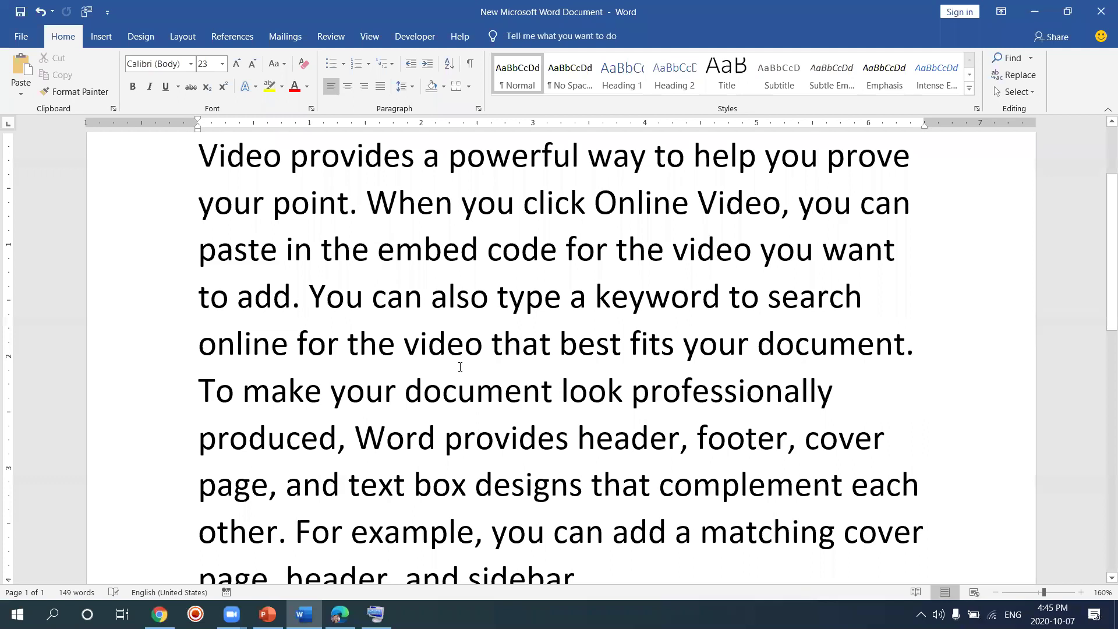
# - Select the entire document, replace that with only the first paragraph's second line, and clear the selection
pyautogui.hotkey('ctrl', 'a')
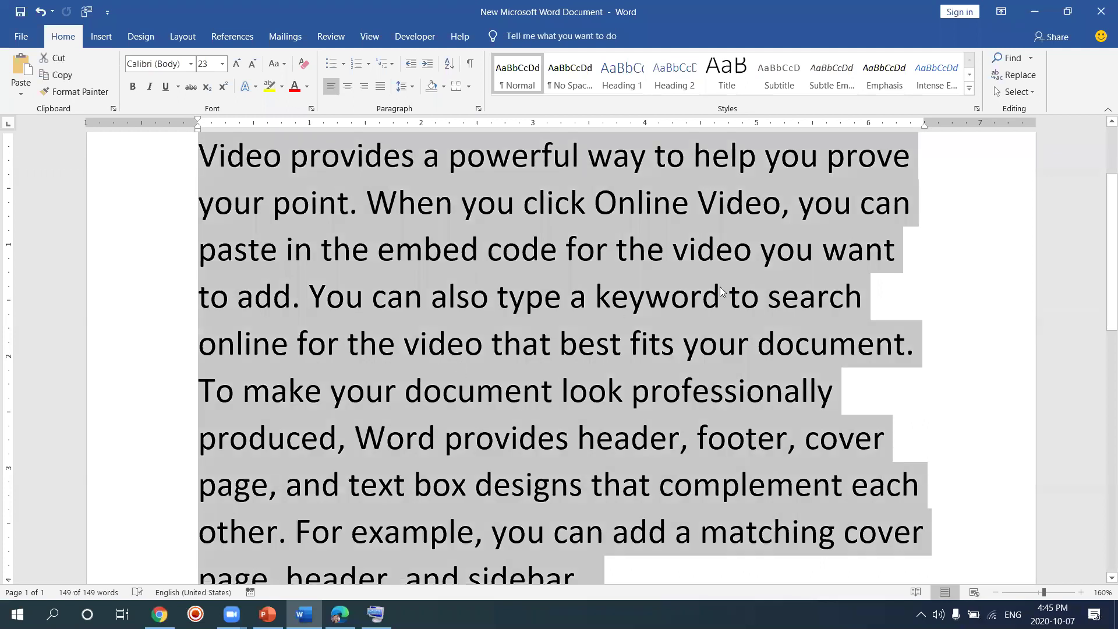
pyautogui.moveTo(1102, 298); pyautogui.dragTo(1101, 424)
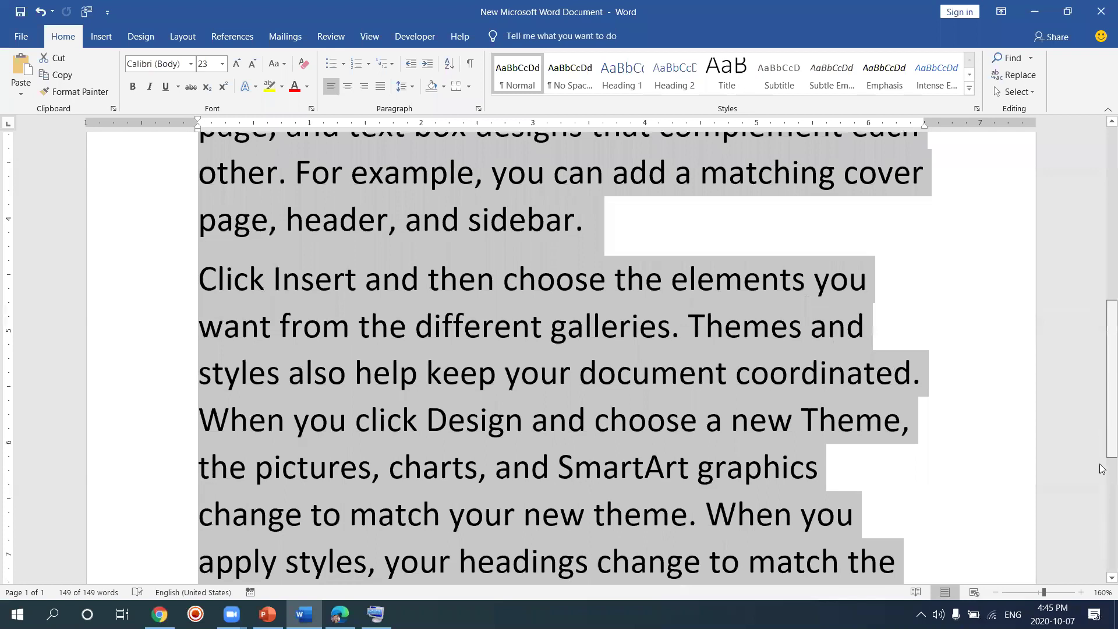
pyautogui.moveTo(1101, 469); pyautogui.dragTo(1101, 356)
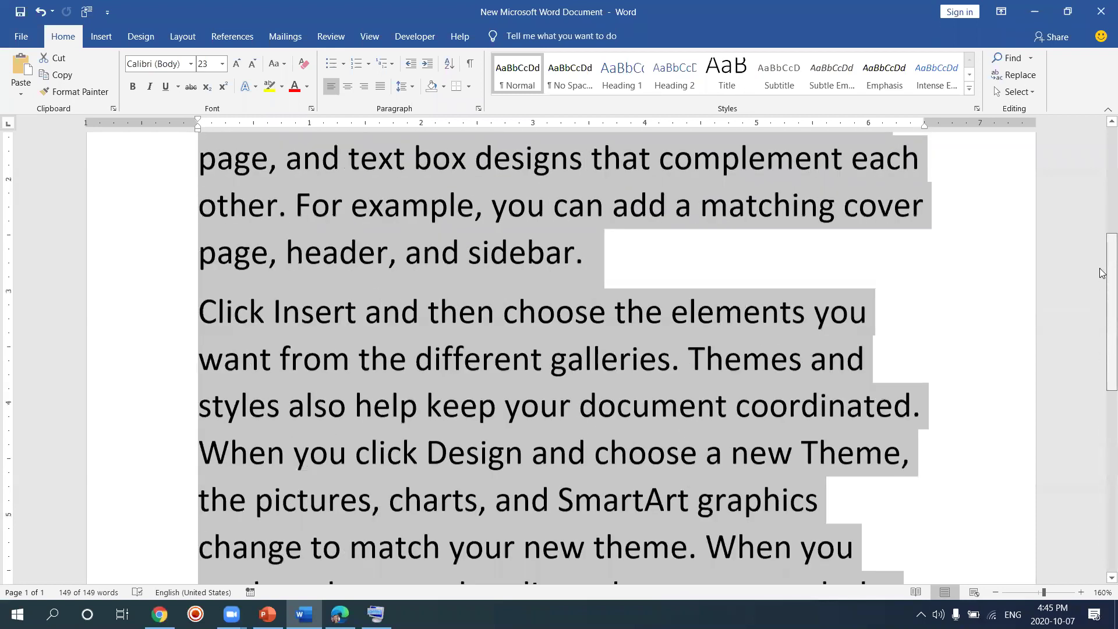
pyautogui.scroll(3, 1102, 272)
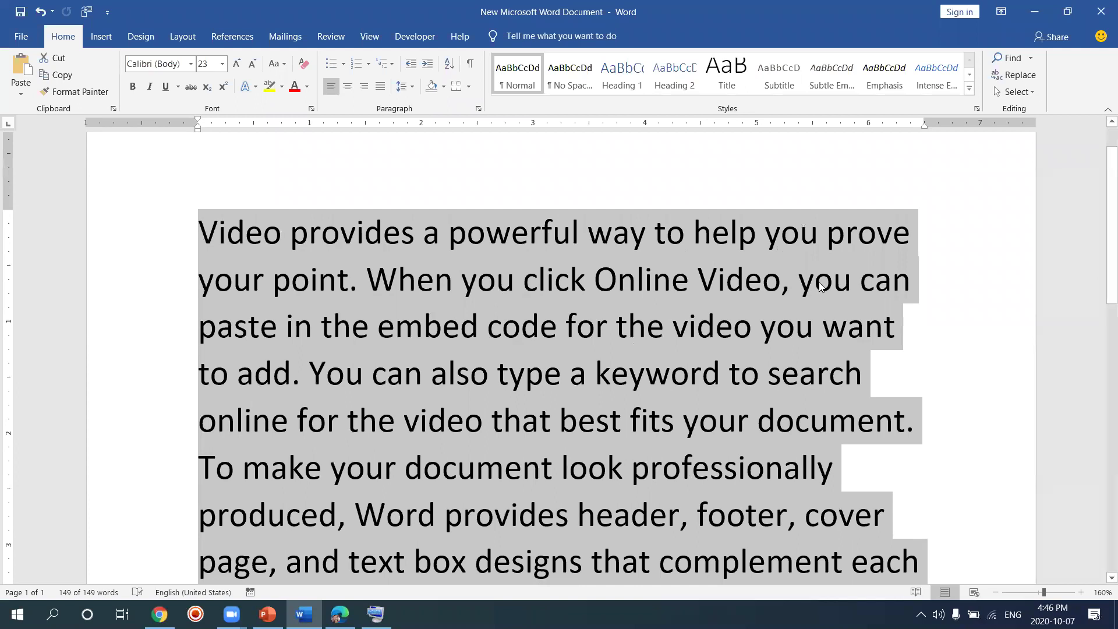
pyautogui.click(173, 283)
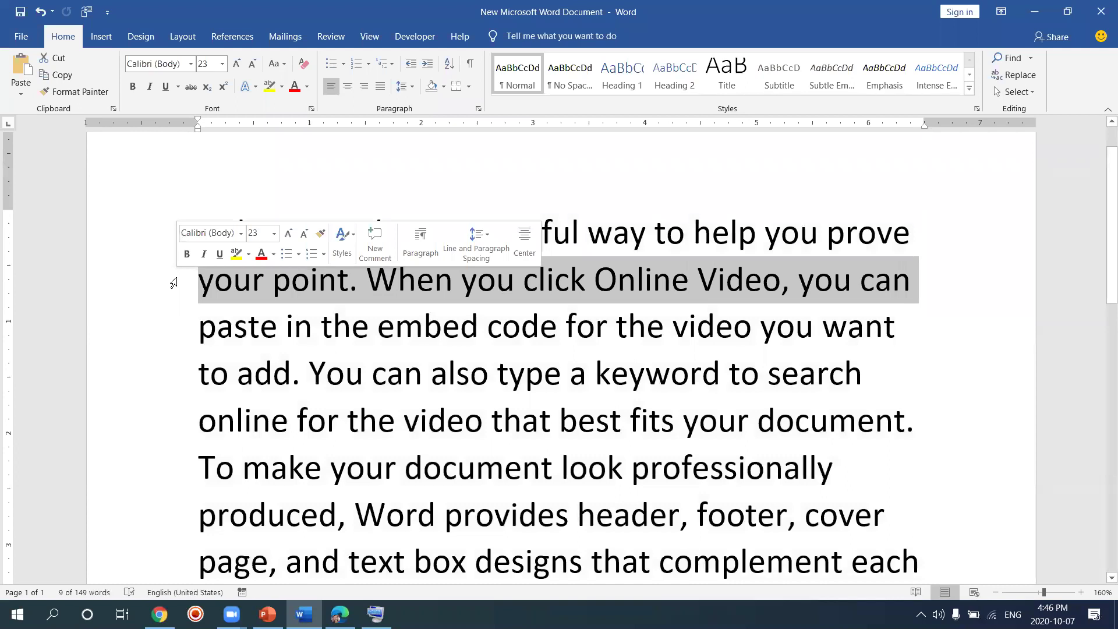
pyautogui.click(479, 316)
# - Select all text in the document and delete it
pyautogui.moveTo(205, 230); pyautogui.dragTo(908, 582)
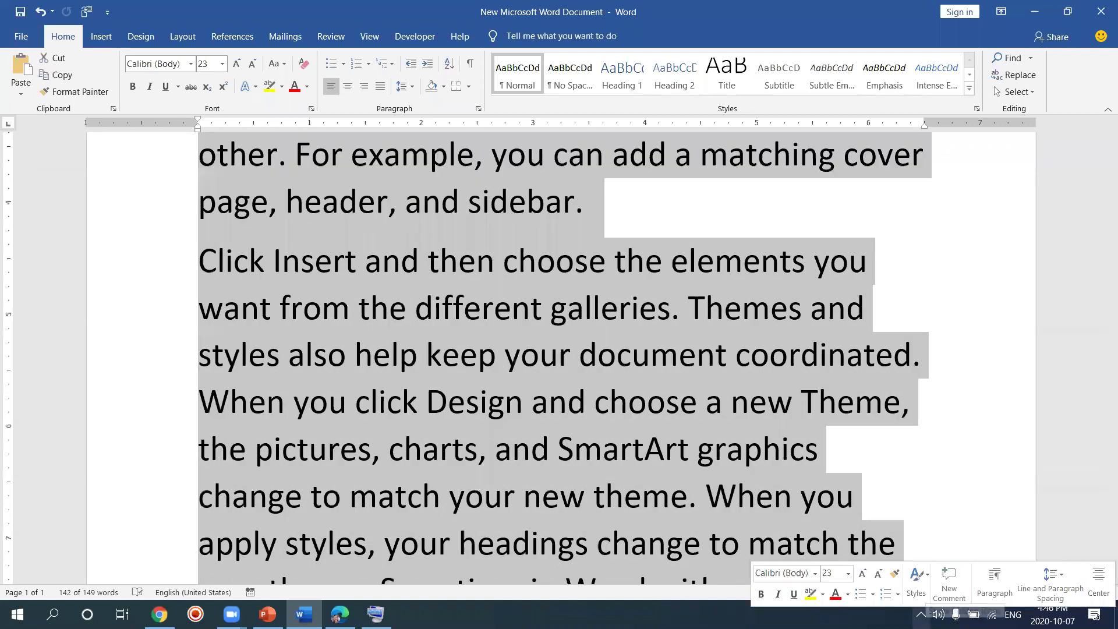
pyautogui.hotkey('ctrl', 'a')
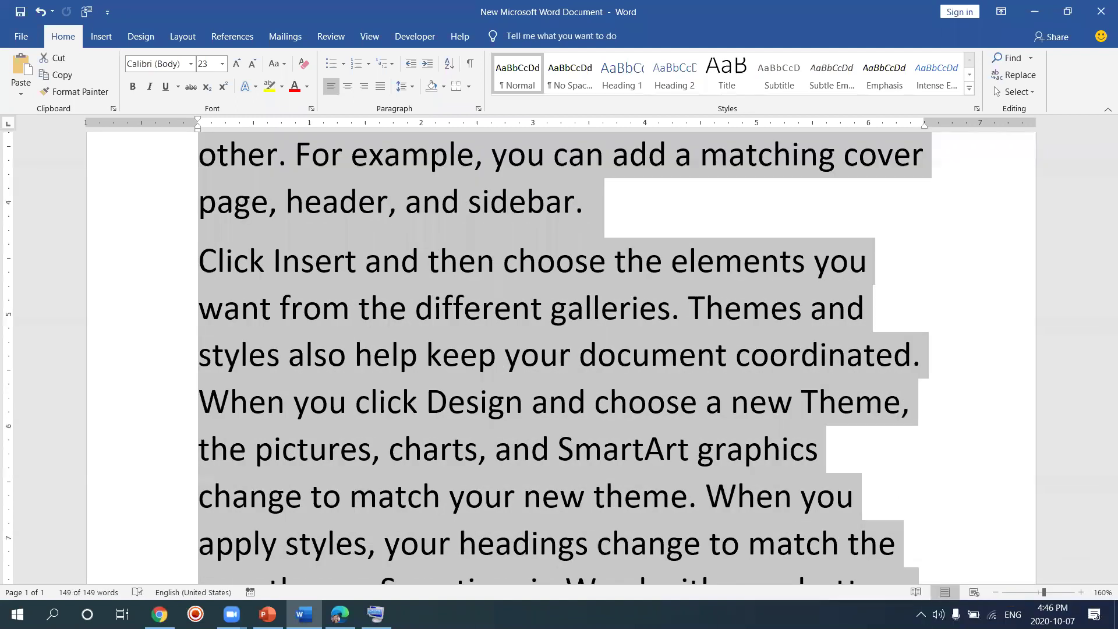
pyautogui.press('Delete')
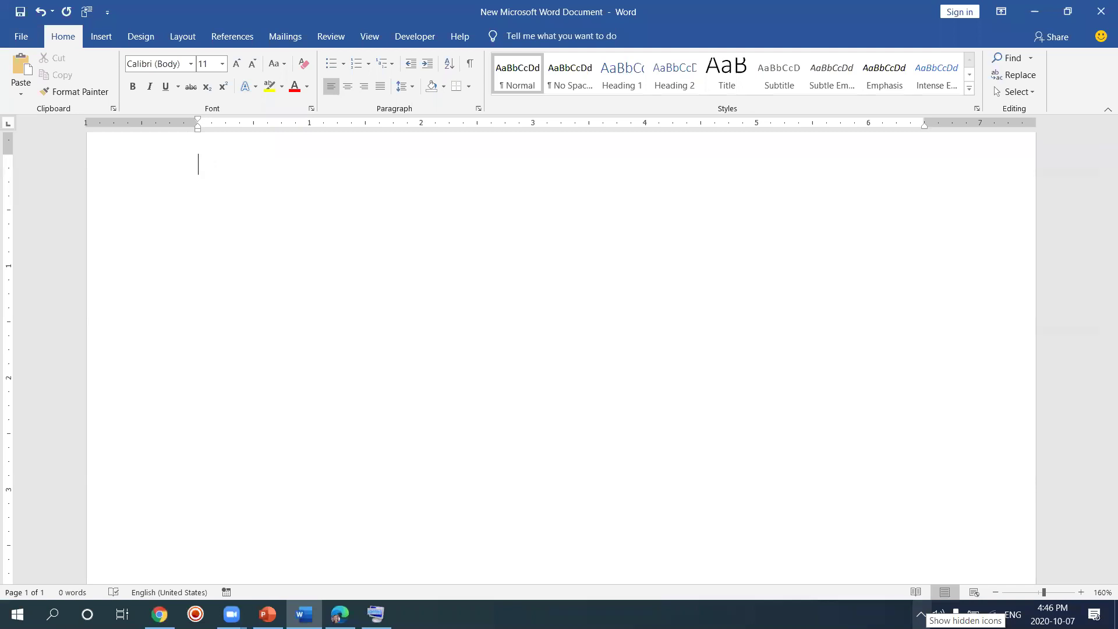
# - Enter the heading "Goup A" at the start of the first line
pyautogui.write('ag')
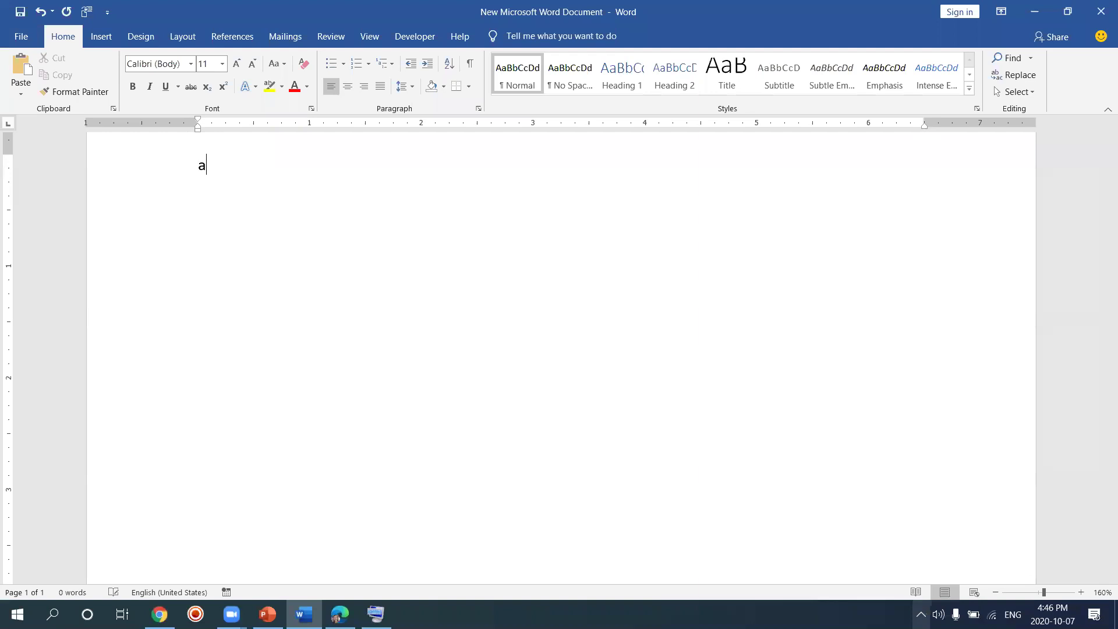
pyautogui.press('BackSpace')
pyautogui.press('BackSpace')
pyautogui.write('Gour')
pyautogui.press('BackSpace')
pyautogui.write('p A')
pyautogui.press('Return')
pyautogui.press('Tab')
pyautogui.press('Tab')
pyautogui.press('BackSpace')
pyautogui.press('BackSpace')
pyautogui.press('BackSpace')
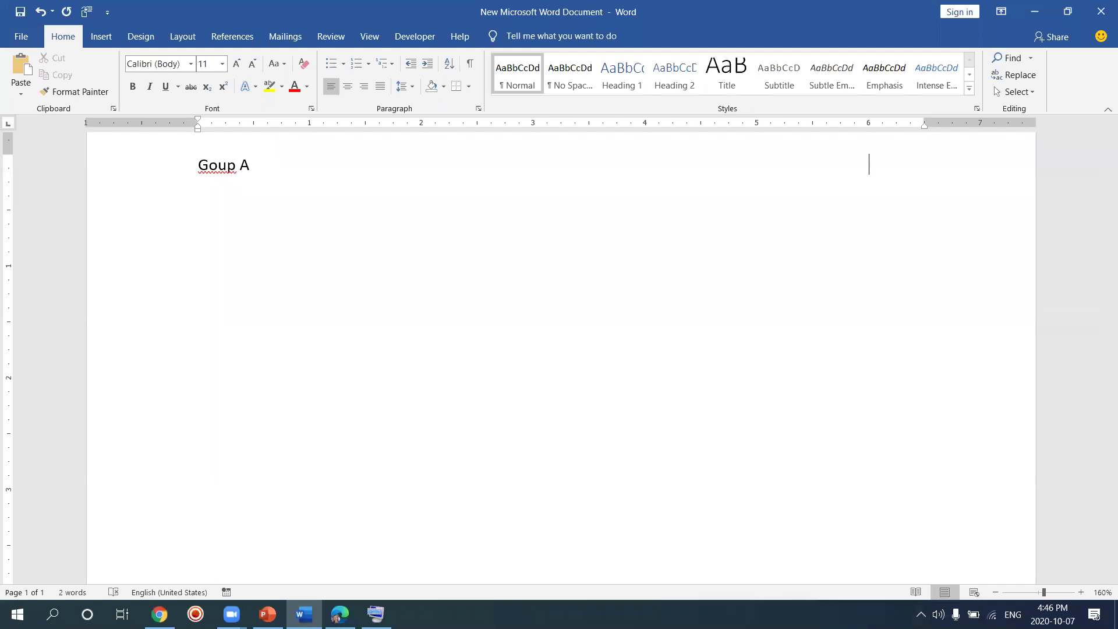
# - Add the heading "Group B" on the same line, spaced about 3.5 inches from the margin
pyautogui.click(261, 166)
pyautogui.press('Right')
pyautogui.press('Right')
pyautogui.press('Right')
pyautogui.press('Right')
pyautogui.press('Right')
pyautogui.press('Right')
pyautogui.write('gp')
pyautogui.press('BackSpace')
pyautogui.press('BackSpace')
pyautogui.write('Group')
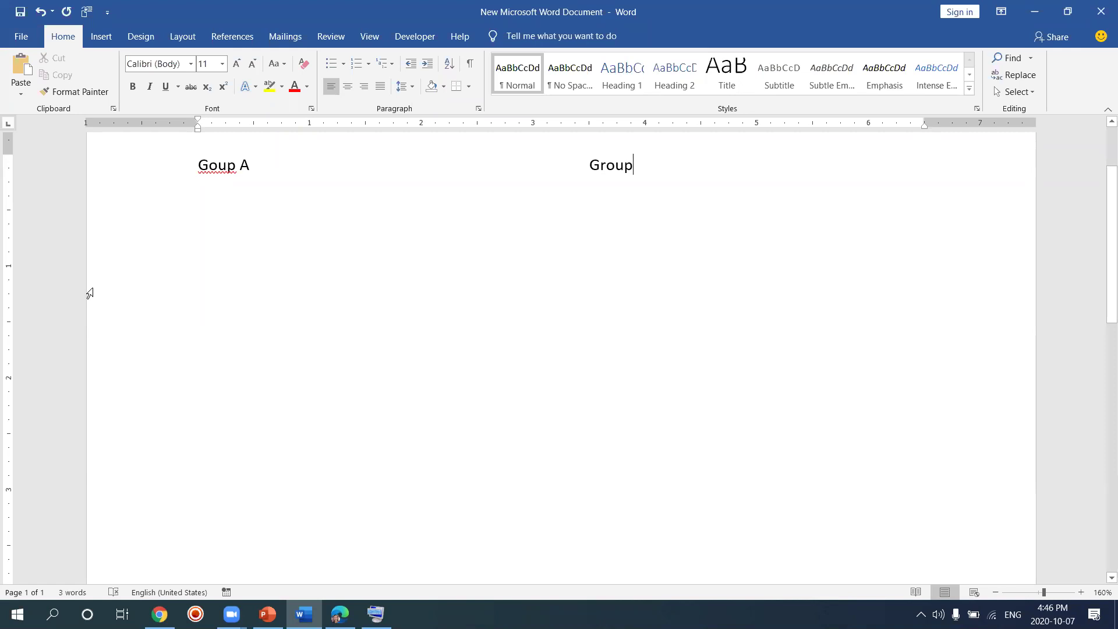
pyautogui.write('B')
# - Fill in "Cow", "Man" and "Fruit" under "Goup A", with "Mango" beside "Man" and "Hom" beside "Fruit"
pyautogui.click(254, 221)
pyautogui.write('Cow')
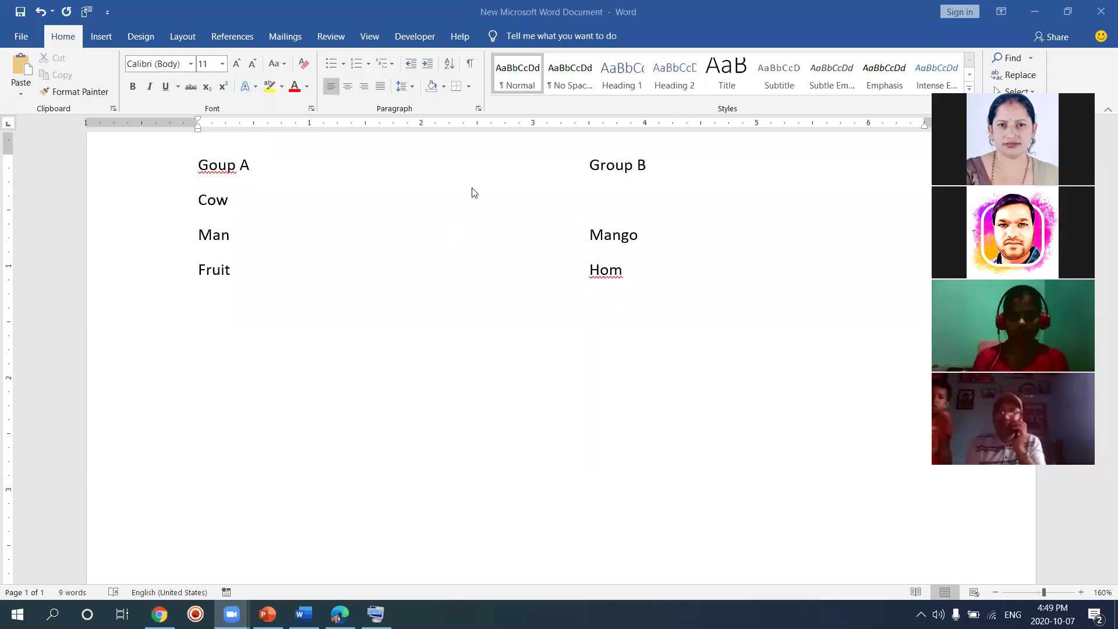
# - Add "milk" on the "Cow" row, aligned under "Group B"
pyautogui.click(227, 201)
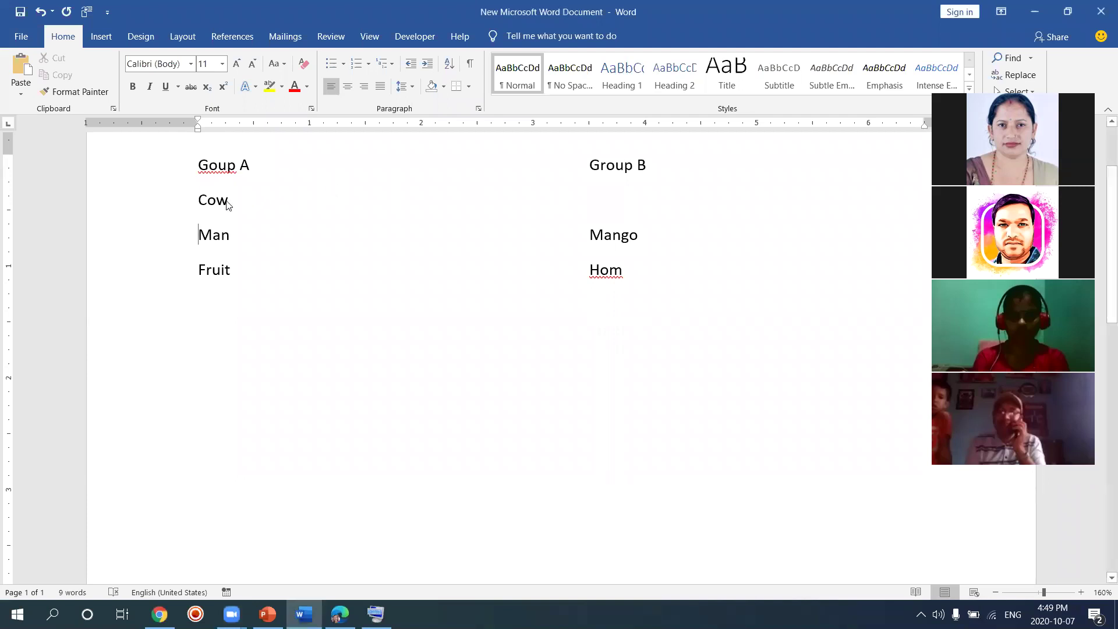
pyautogui.click(235, 200)
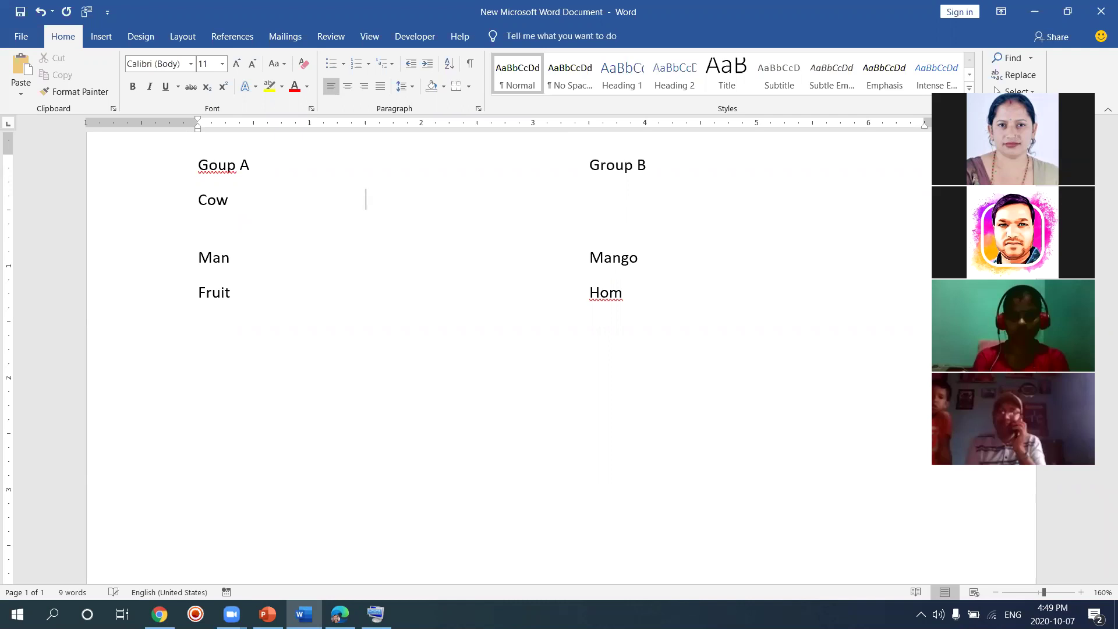
pyautogui.press('Tab')
pyautogui.press('Tab')
pyautogui.write('milk')
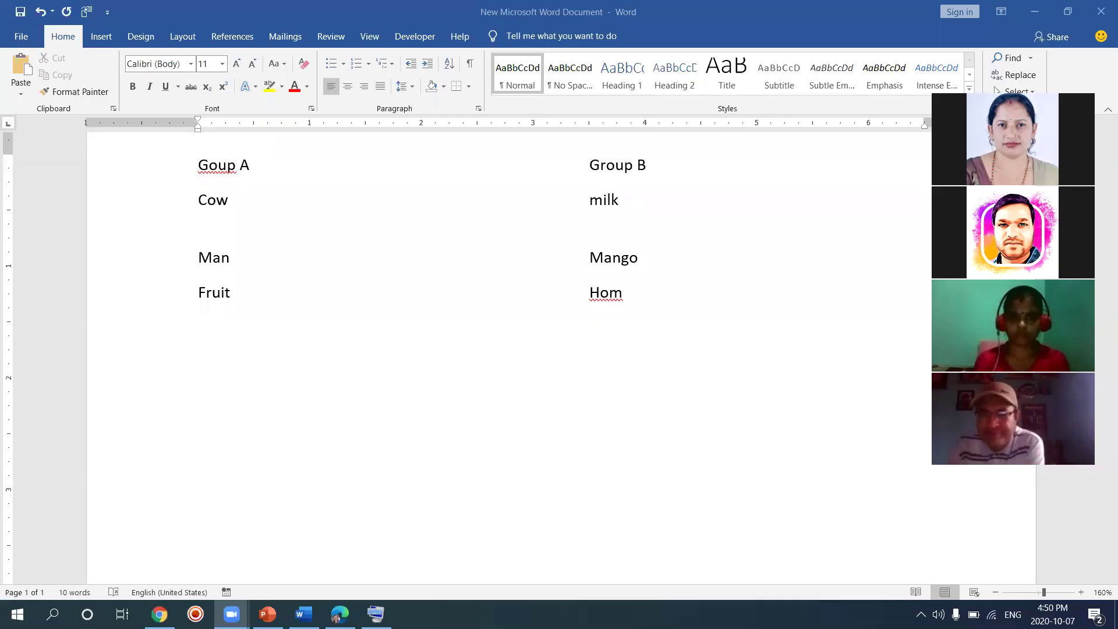
# - Select the two-column list continuously from "Goup A" down to the "Fruit" row and clear the selection
pyautogui.click(749, 180)
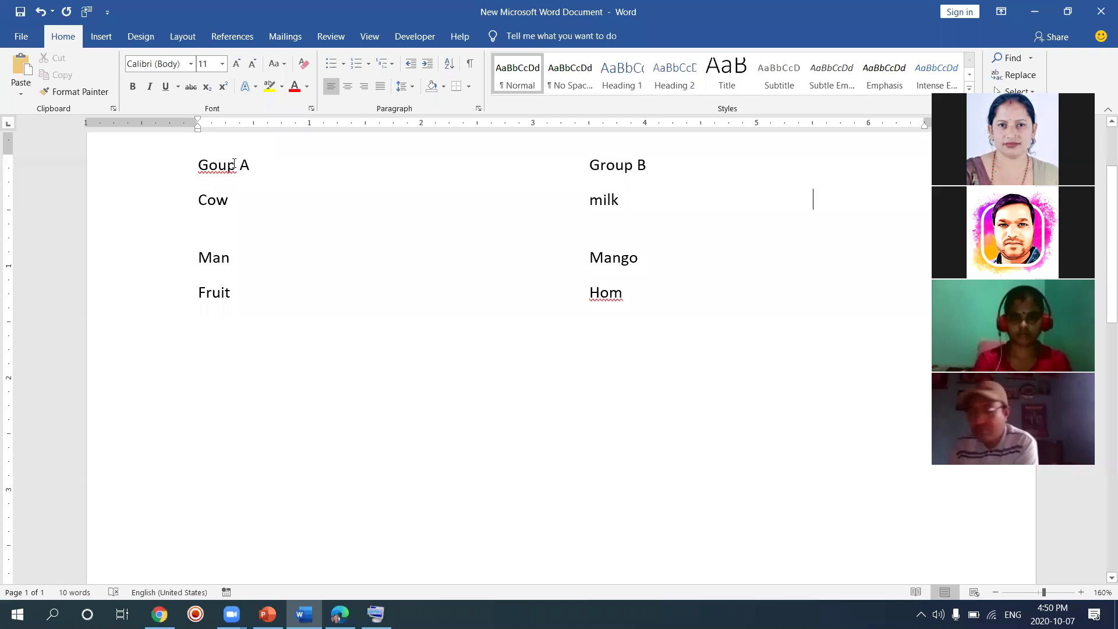
pyautogui.moveTo(200, 165); pyautogui.dragTo(618, 230)
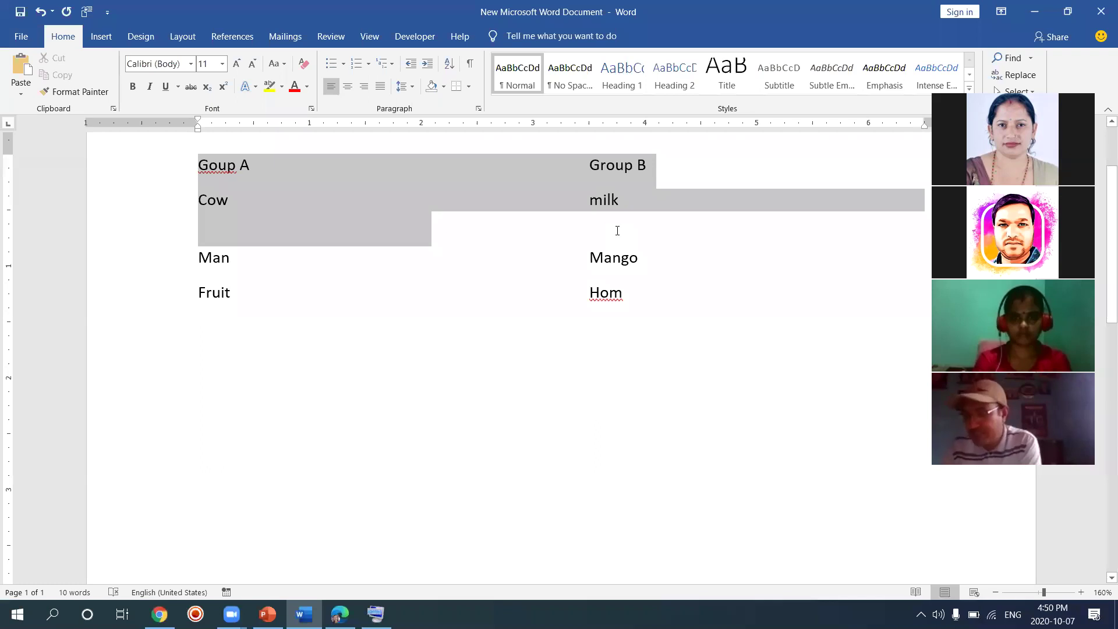
pyautogui.moveTo(618, 231); pyautogui.dragTo(416, 271)
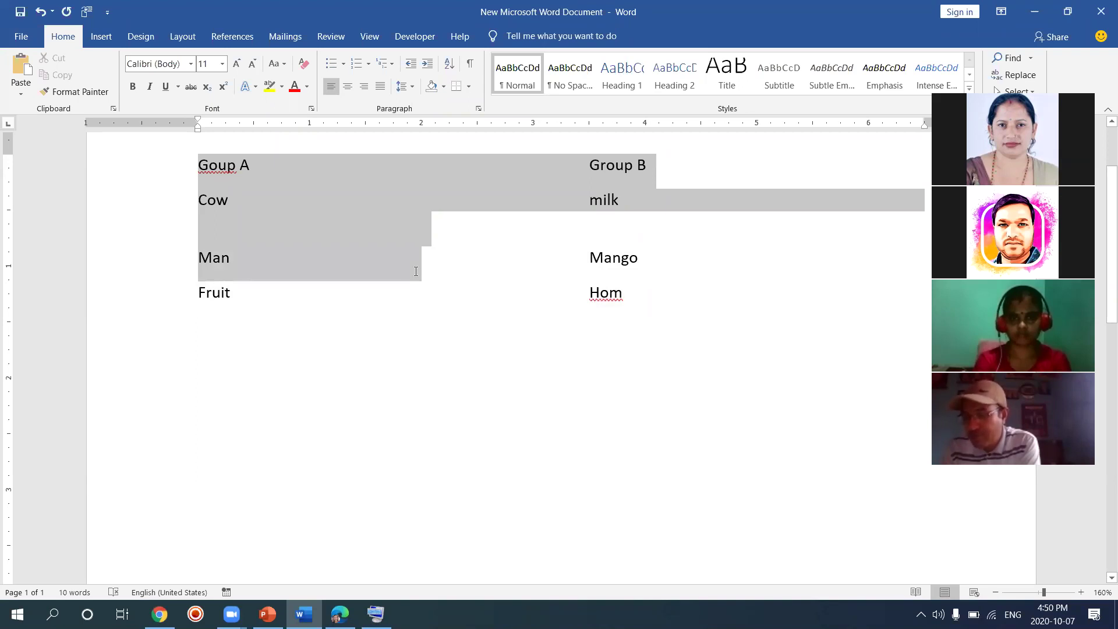
pyautogui.moveTo(416, 271); pyautogui.dragTo(482, 304)
pyautogui.click(482, 305)
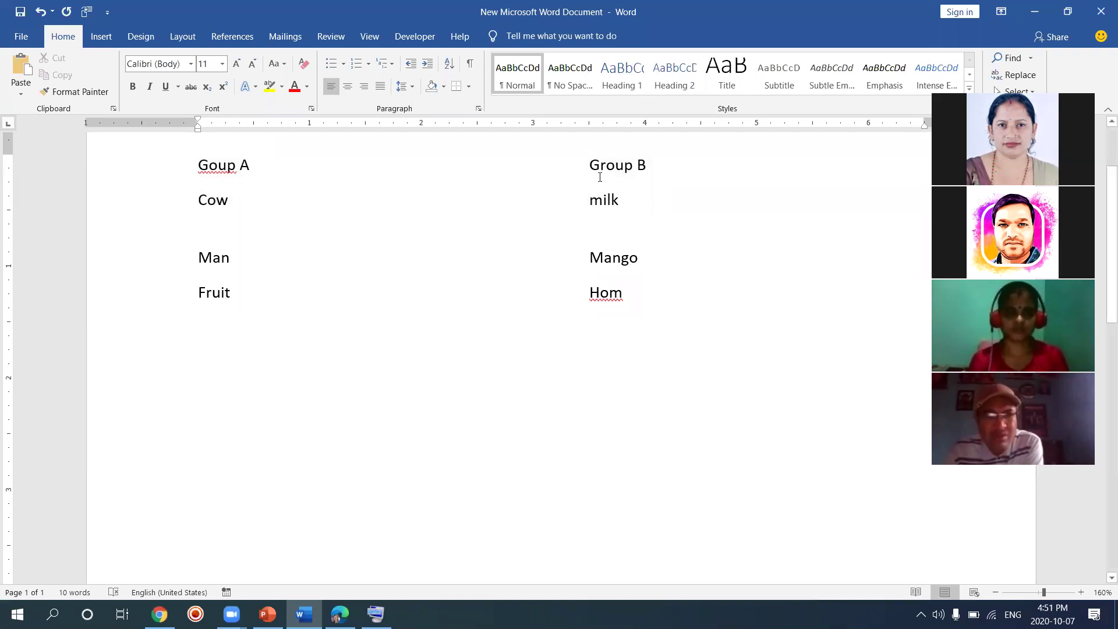
# - Select only the "Group B" column as a vertical block, from its heading down to "Hom", and clear the selection
pyautogui.press('alt')
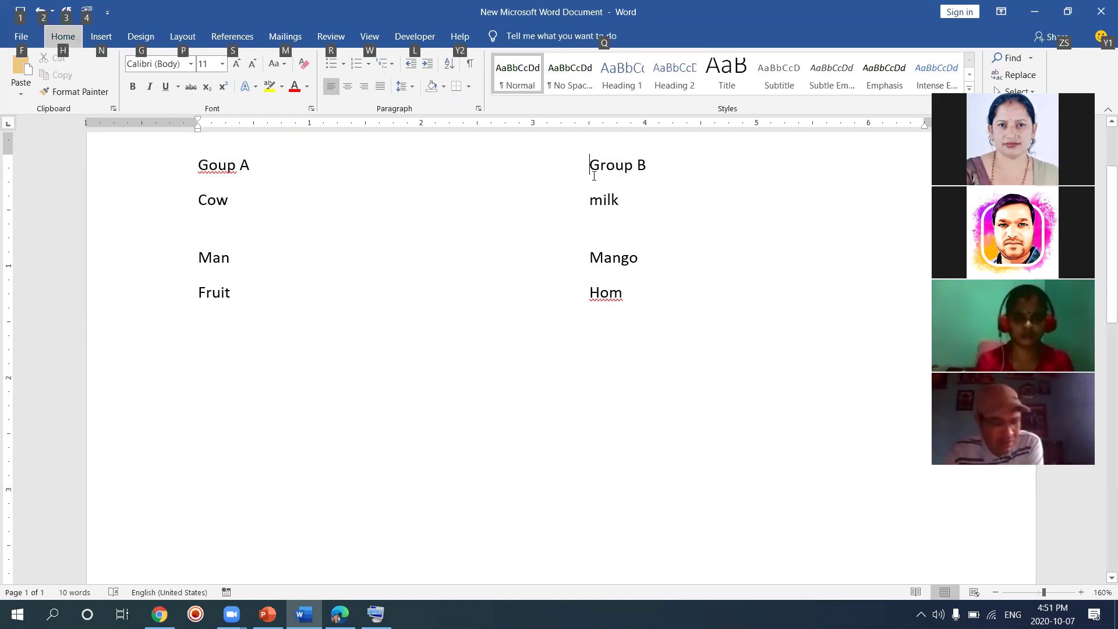
pyautogui.press('alt')
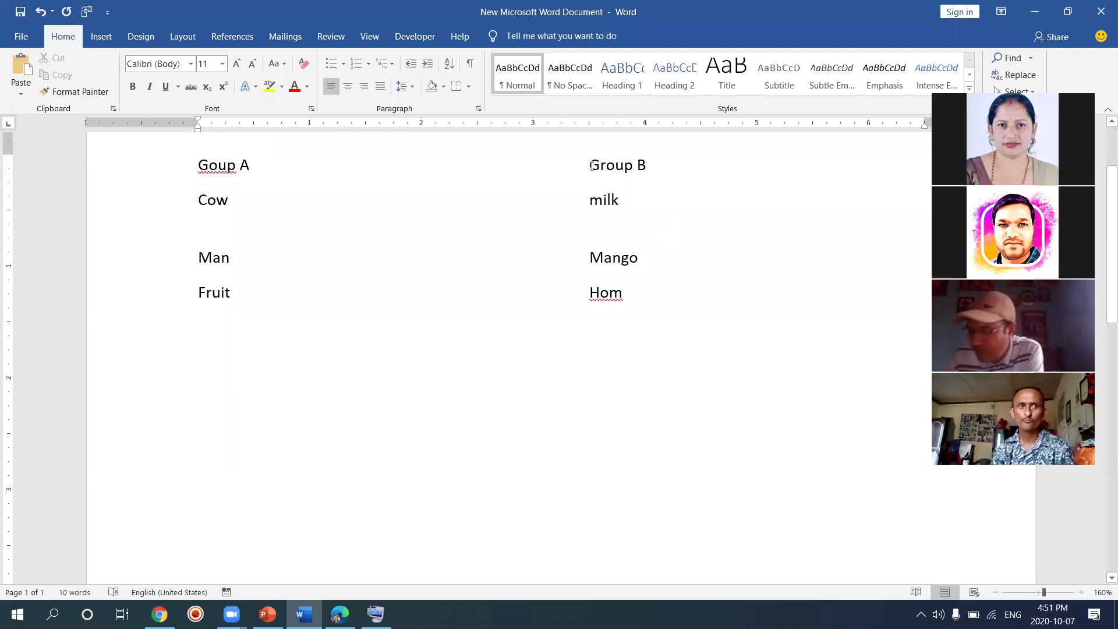
pyautogui.press('alt')
pyautogui.press('alt')
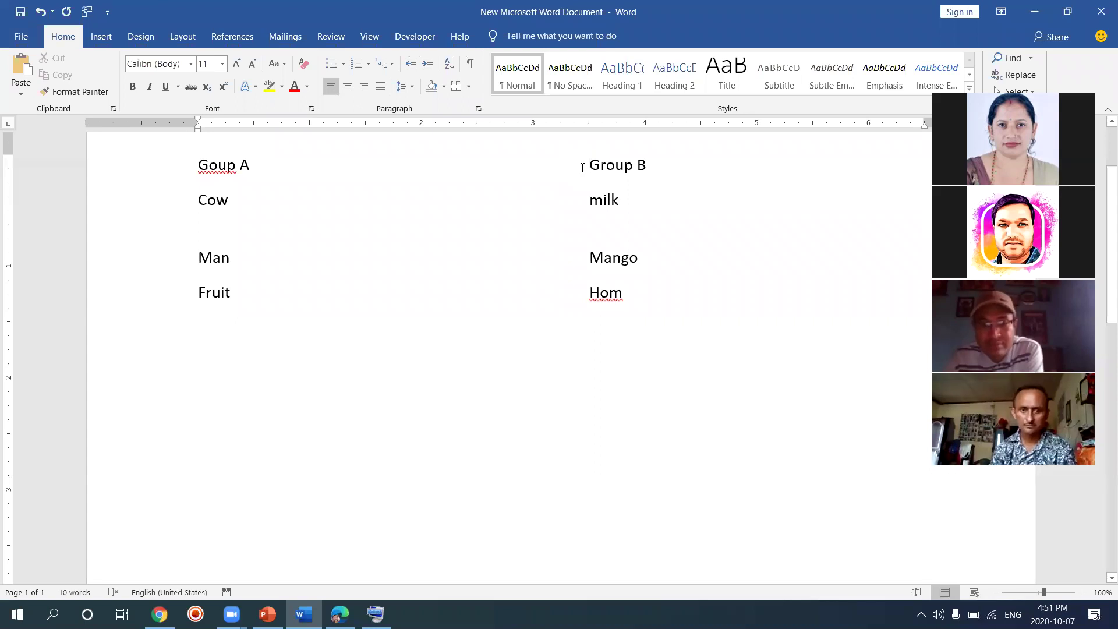
pyautogui.press('alt')
pyautogui.press('alt')
pyautogui.moveTo(583, 168); pyautogui.dragTo(664, 309)
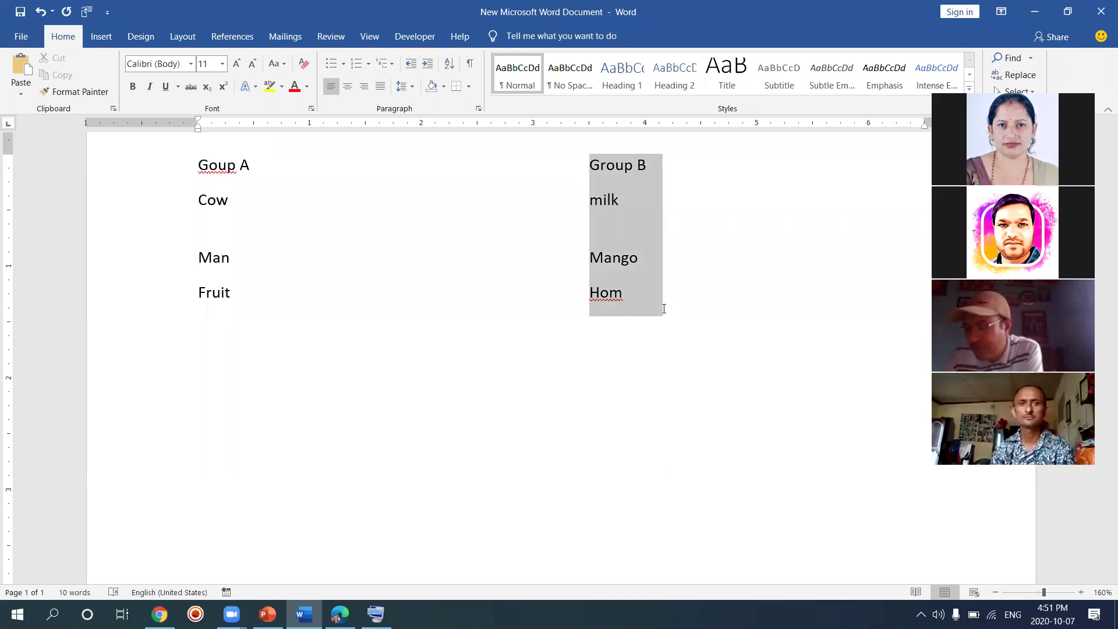
pyautogui.moveTo(664, 308); pyautogui.dragTo(690, 309)
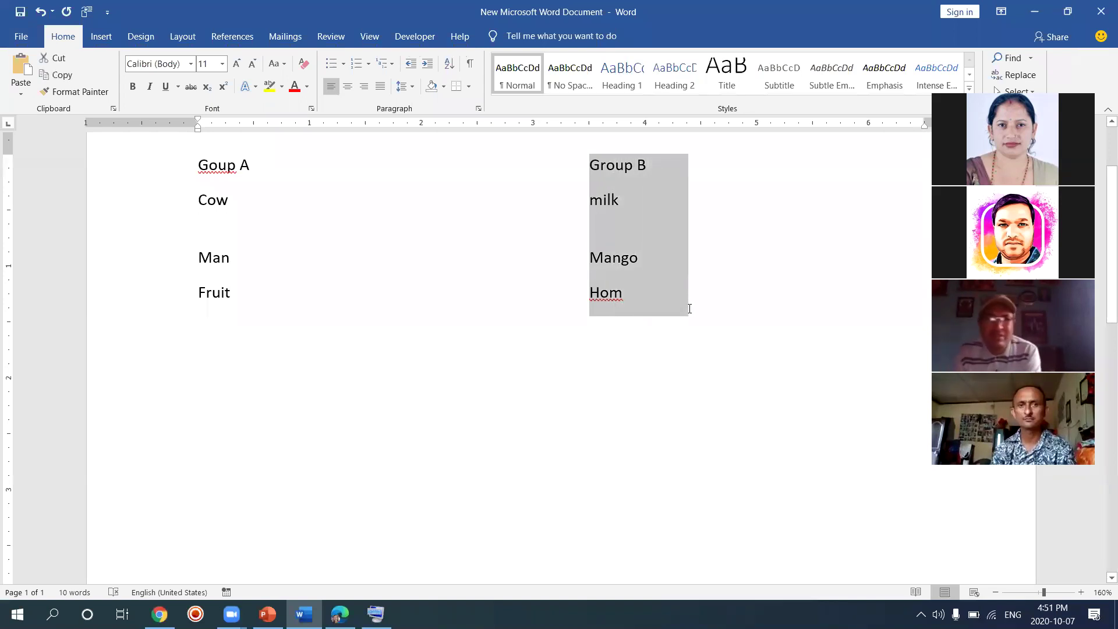
pyautogui.click(636, 353)
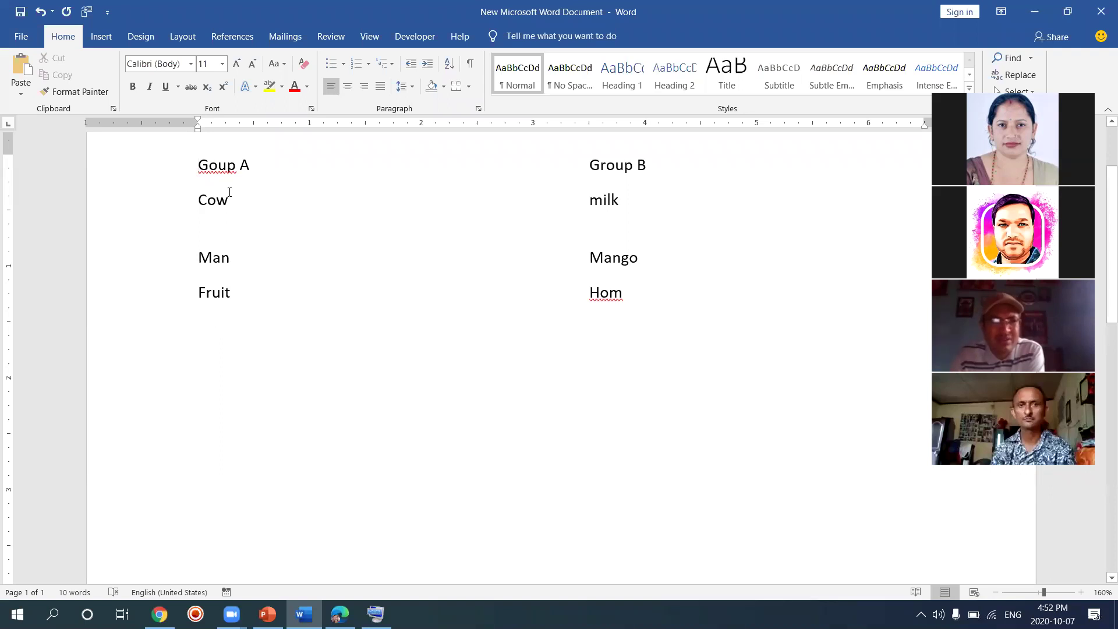
# - Select only the "Goup A" column as a vertical block, from its heading down to "Fruit", and clear the selection
pyautogui.moveTo(229, 195); pyautogui.dragTo(247, 197)
pyautogui.click(194, 161)
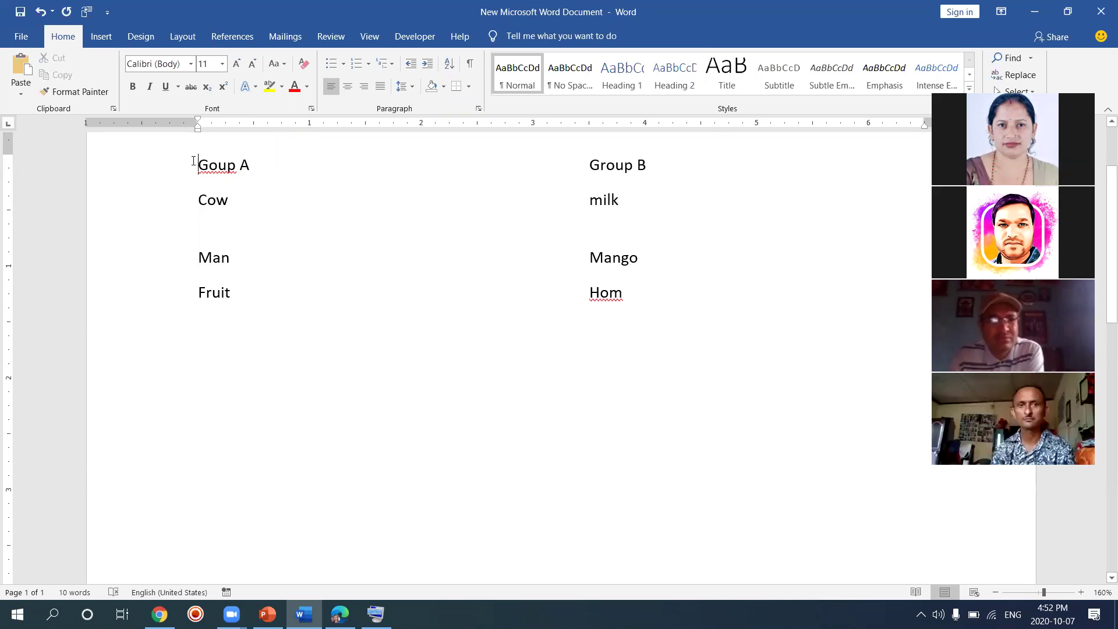
pyautogui.moveTo(193, 161); pyautogui.dragTo(268, 303)
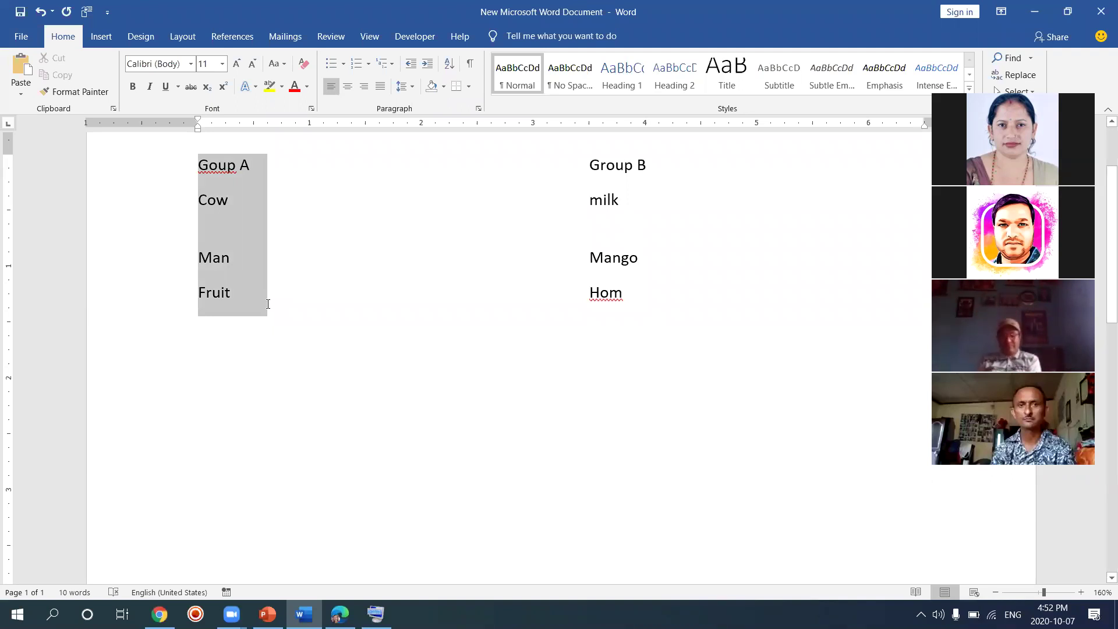
pyautogui.moveTo(267, 304); pyautogui.dragTo(279, 304)
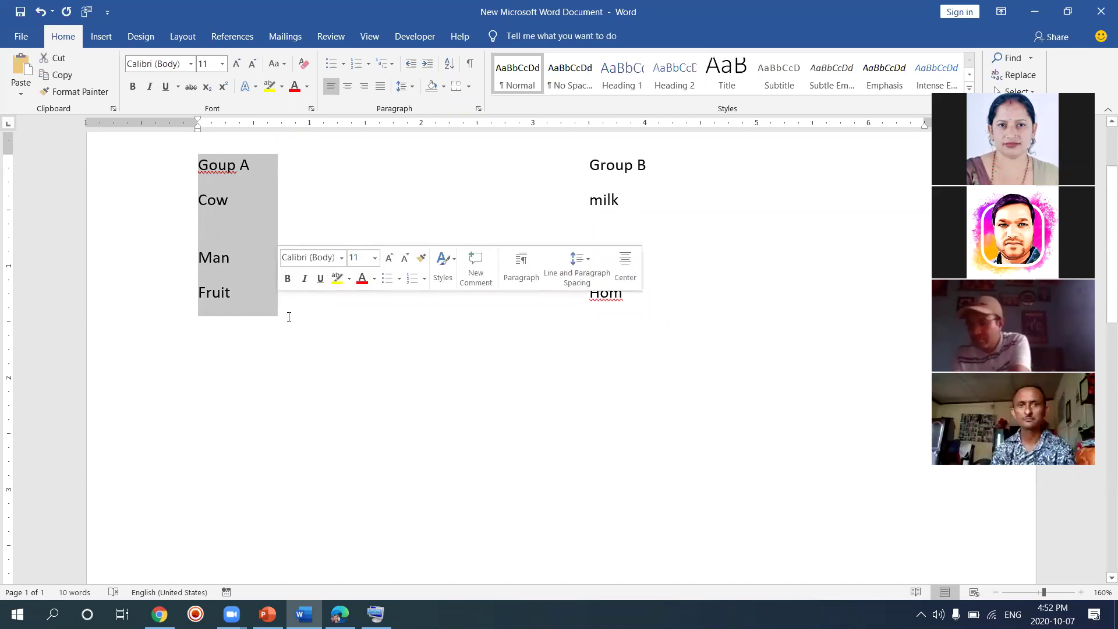
pyautogui.click(288, 316)
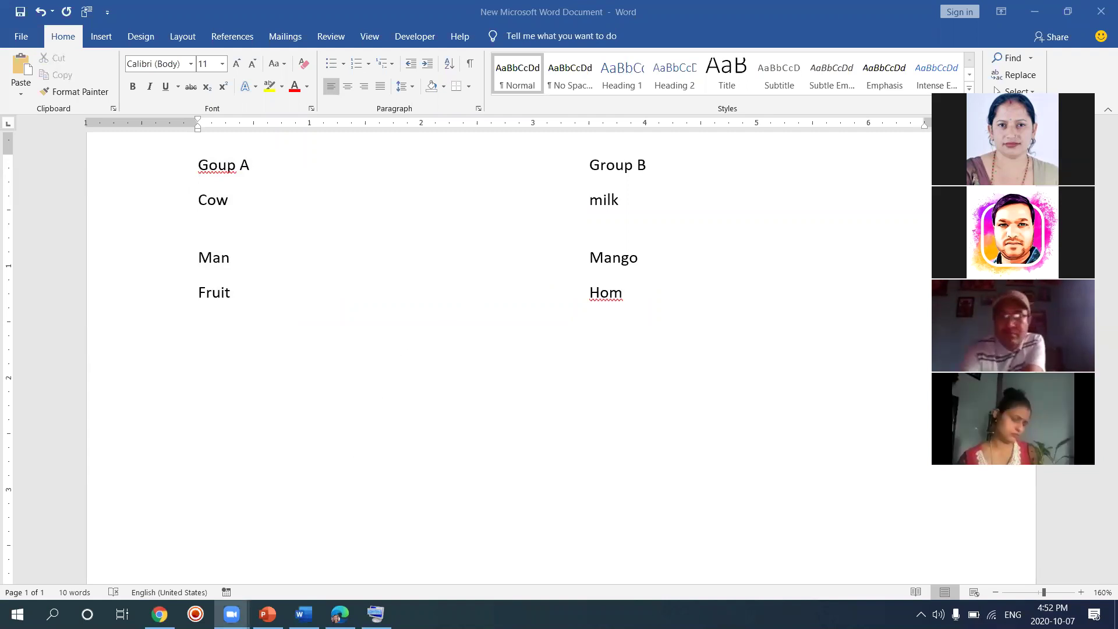
# - Switch to the day-4-final presentation in PowerPoint and run the slide show from the "Objective" slide through "Selection" to the "Copy" slide
pyautogui.click(268, 613)
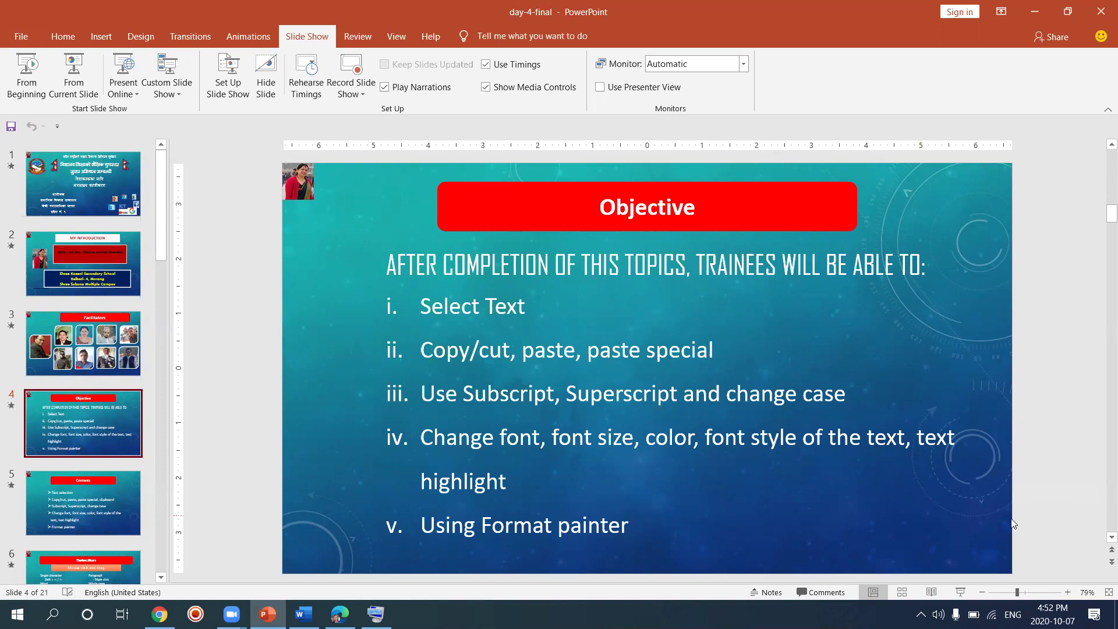
pyautogui.click(962, 595)
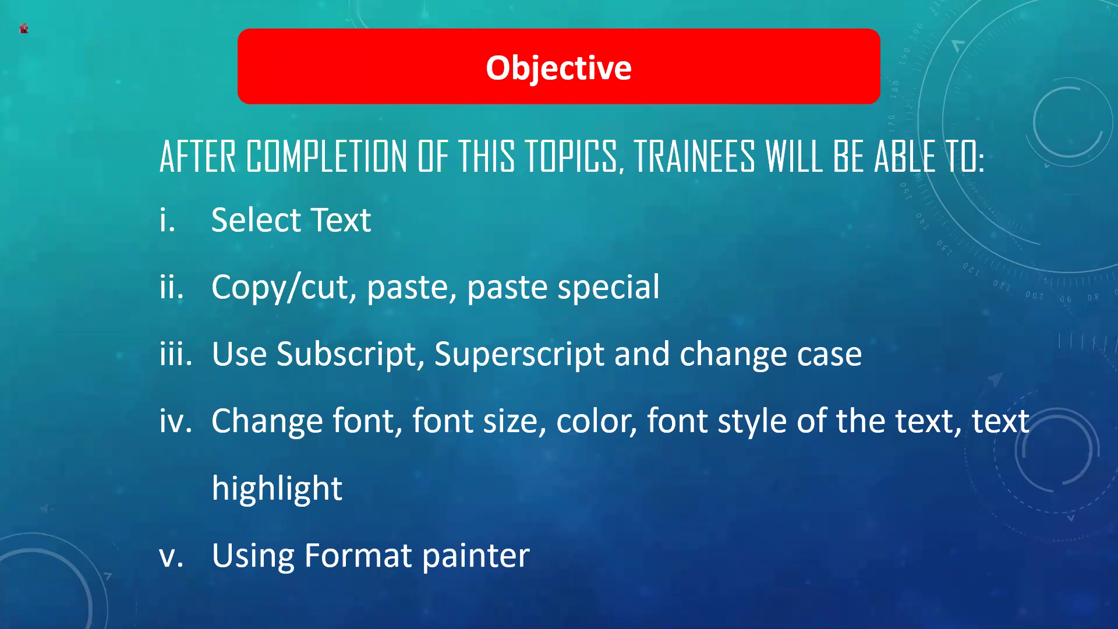
pyautogui.press('Right')
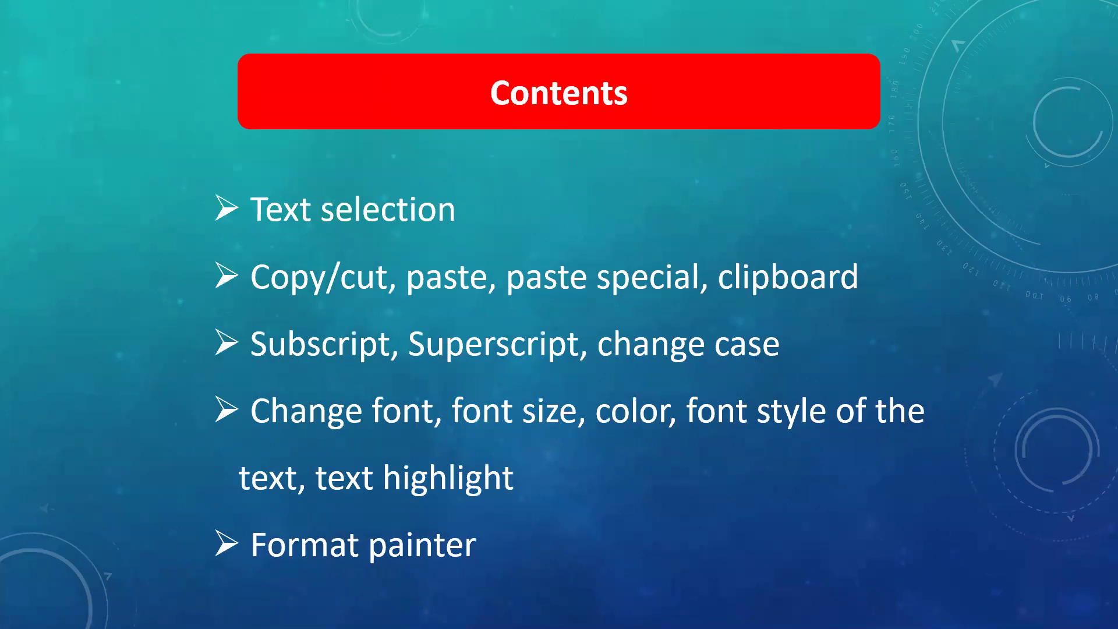
pyautogui.press('Right')
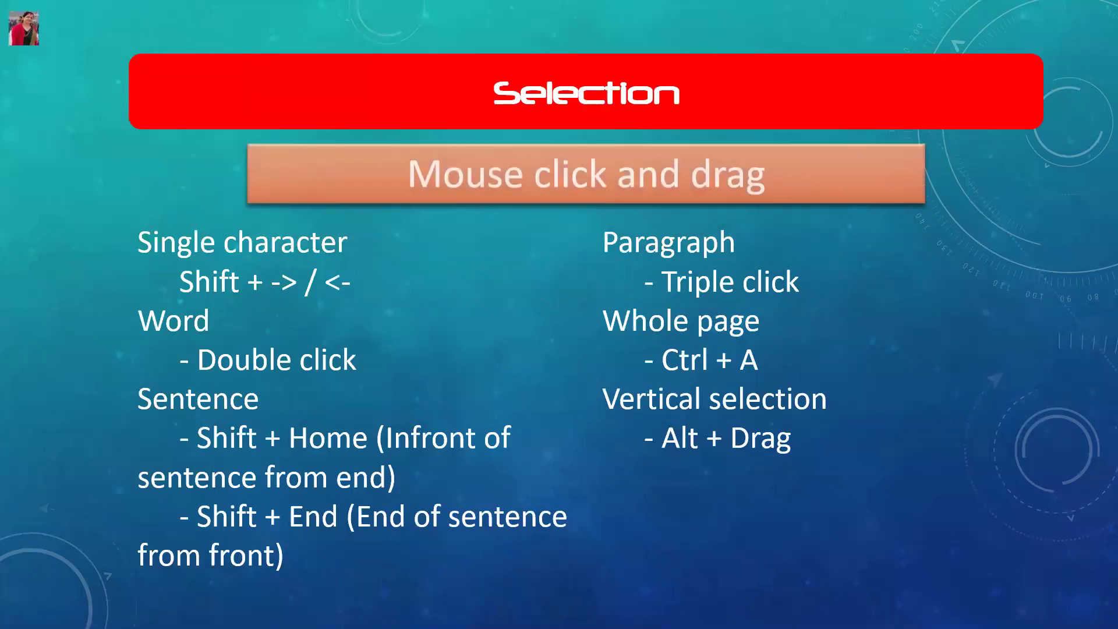
pyautogui.press('Right')
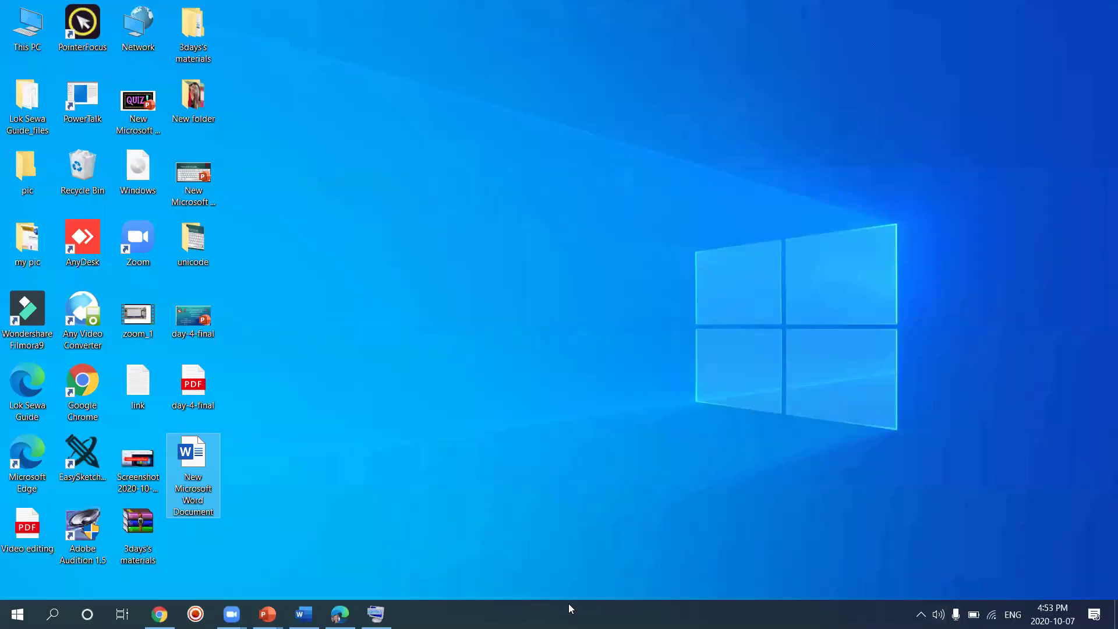
# - Switch back to the Word document and cut the entire two-column list, leaving the page empty
pyautogui.moveTo(304, 613)
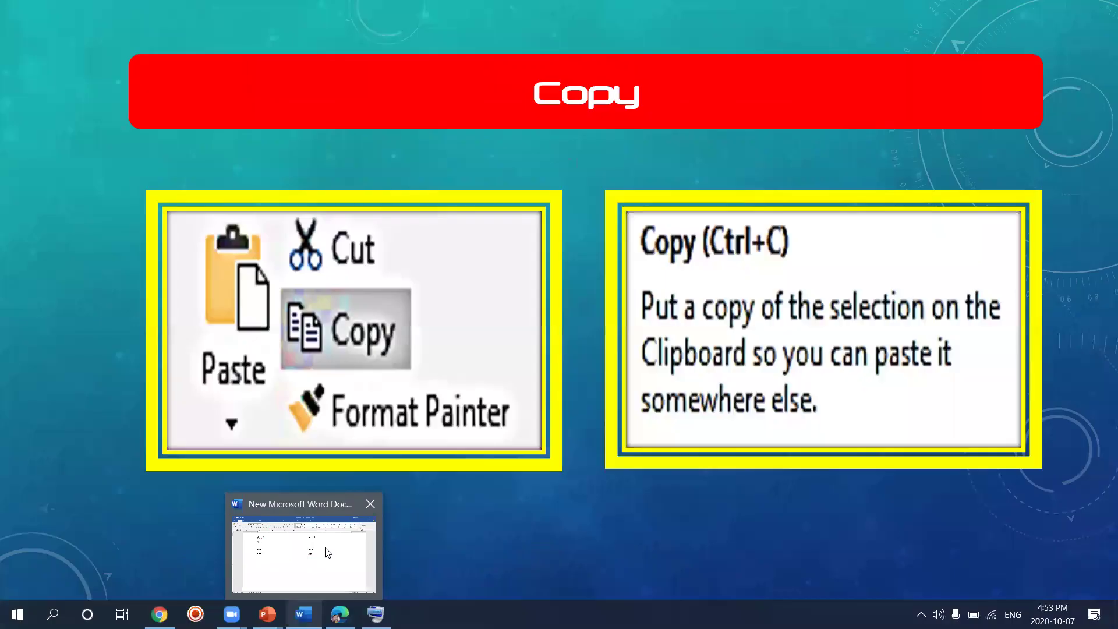
pyautogui.click(326, 549)
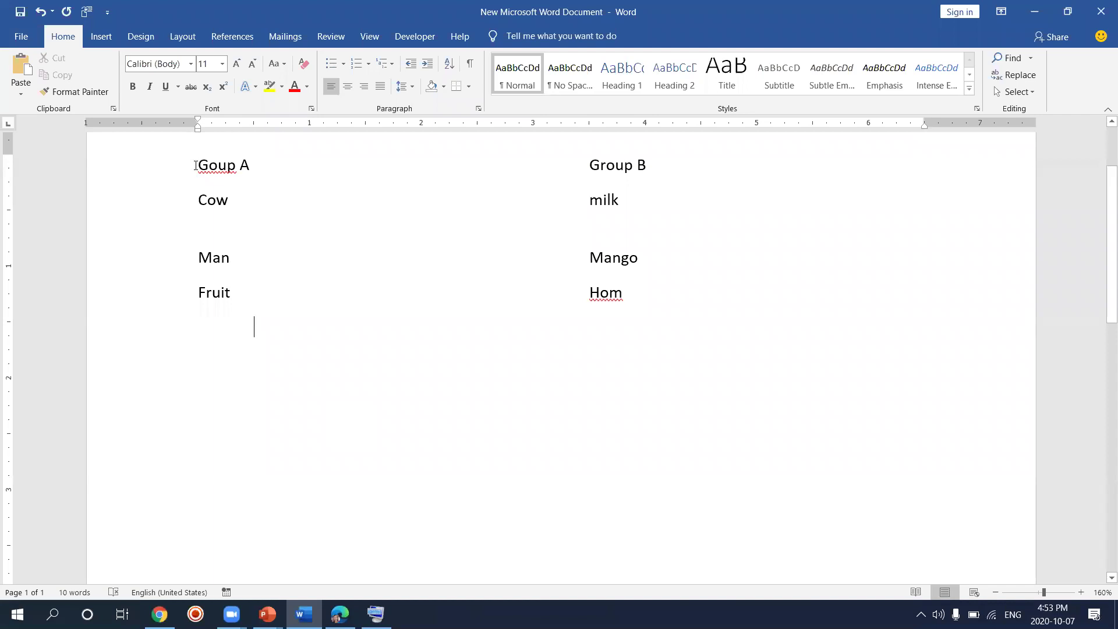
pyautogui.moveTo(196, 165); pyautogui.dragTo(591, 329)
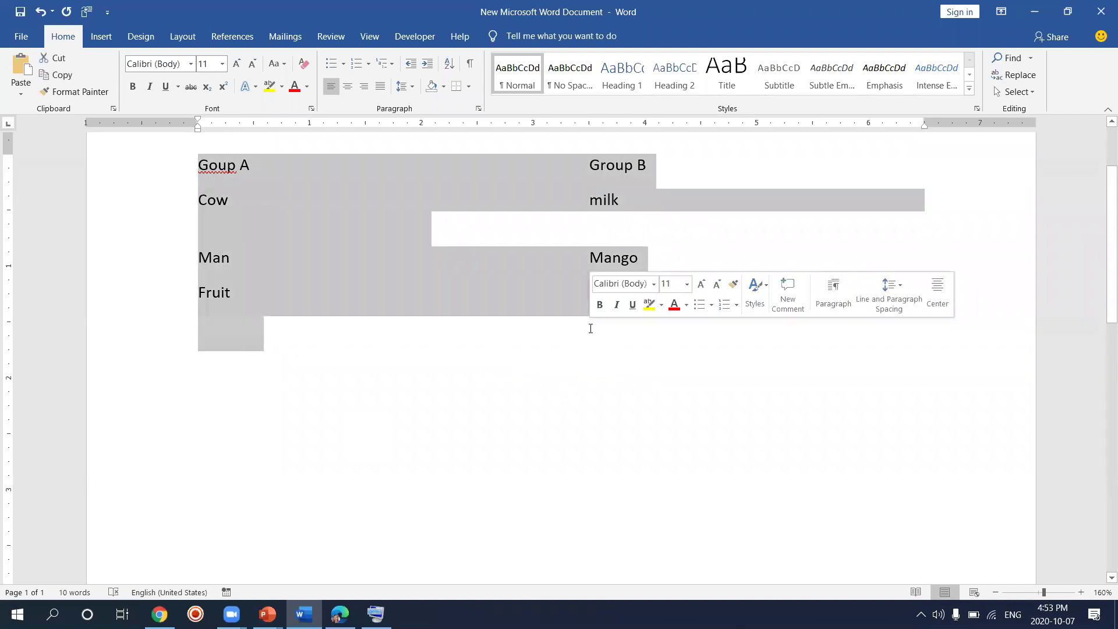
pyautogui.hotkey('ctrl', 'x')
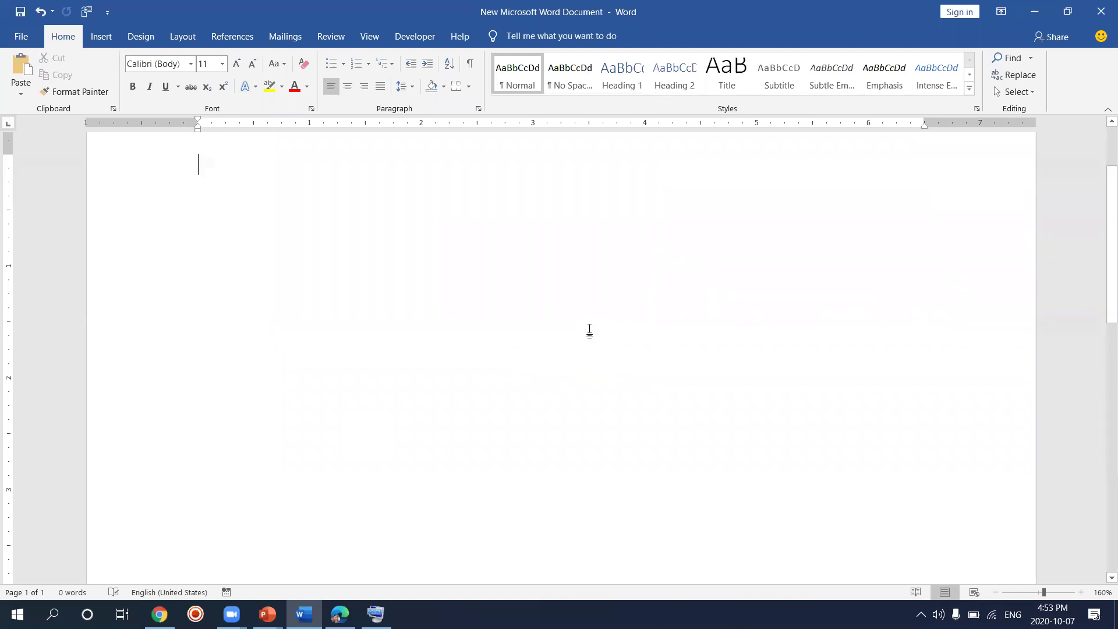
# - Generate two paragraphs of sample text with =rand(2)
pyautogui.write('=rand')
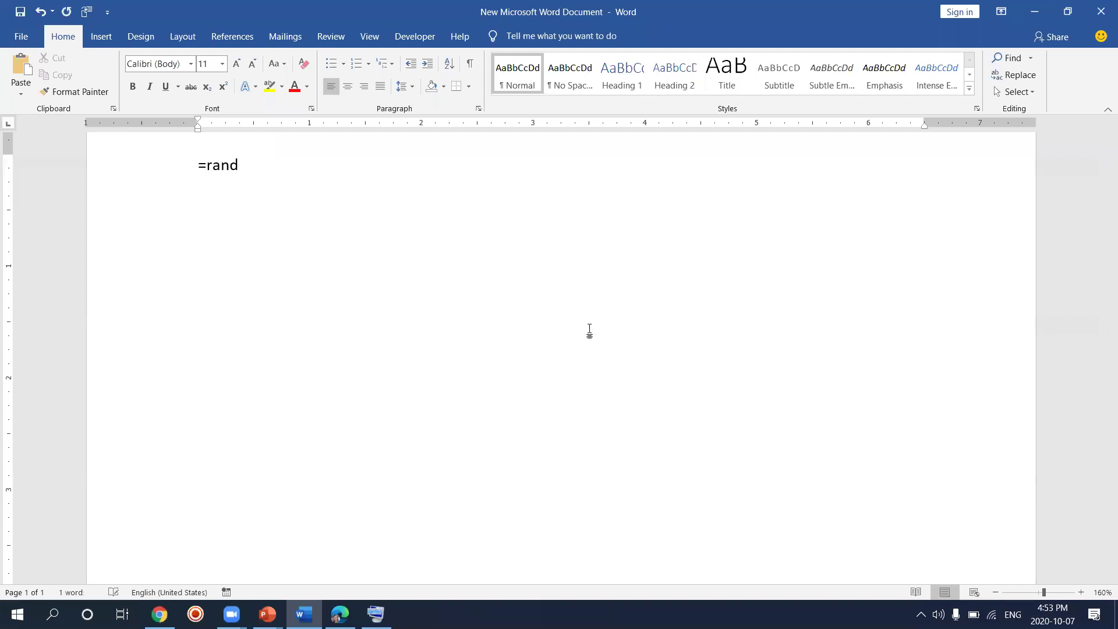
pyautogui.write('(2)')
pyautogui.press('Return')
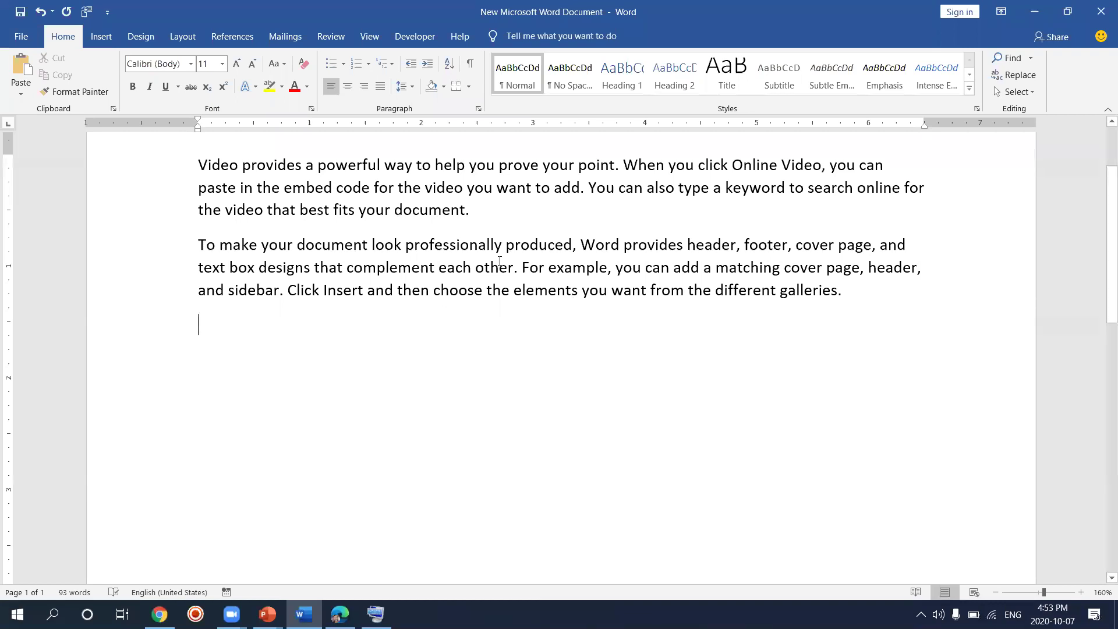
# - Select a narrow vertical block over the first letters of the second paragraph's first two lines and clear the selection
pyautogui.click(195, 243)
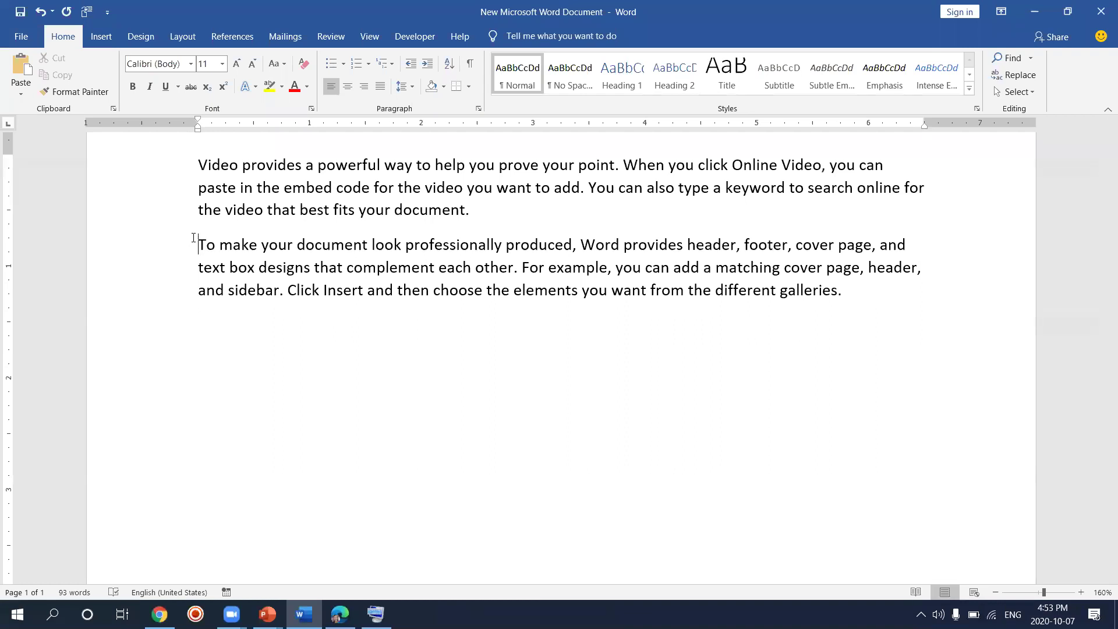
pyautogui.press('alt')
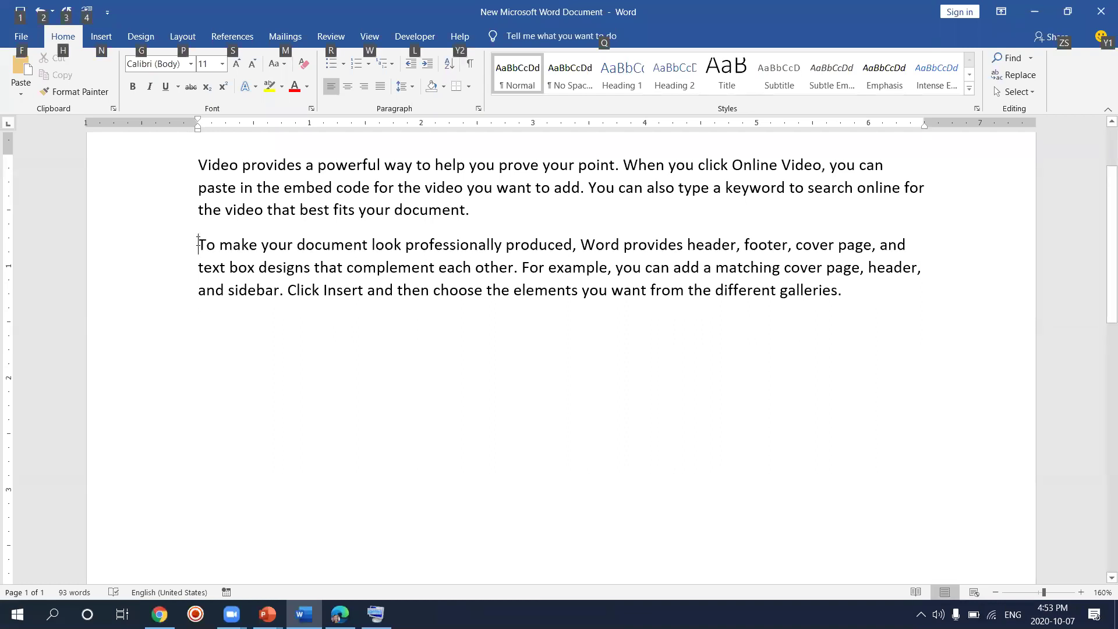
pyautogui.press('alt')
pyautogui.moveTo(198, 243); pyautogui.dragTo(205, 270)
pyautogui.click(205, 268)
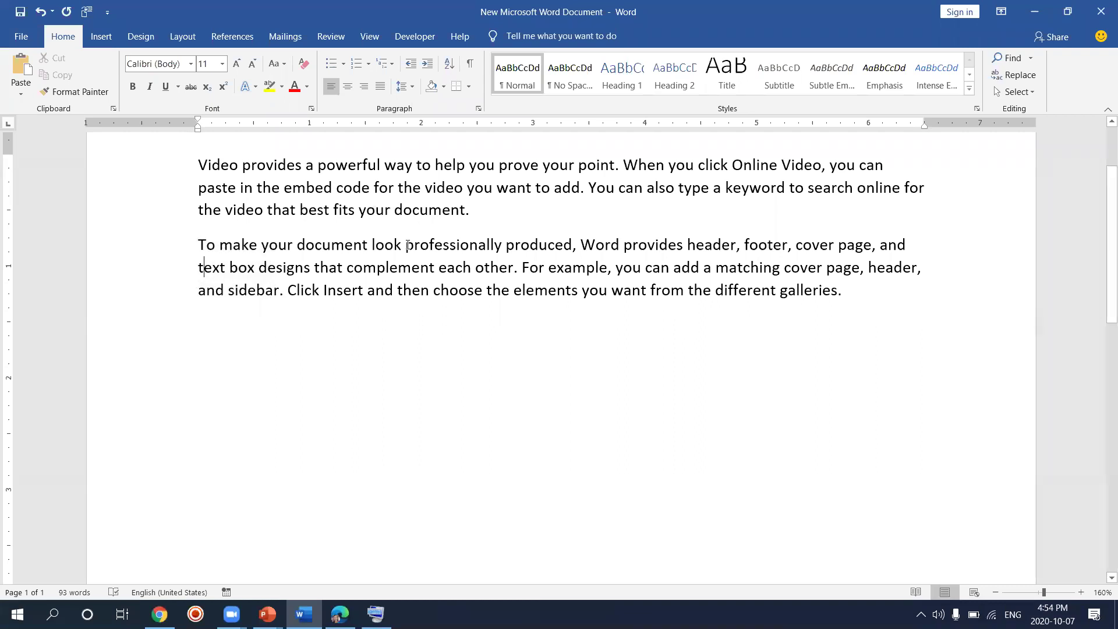
# - Select a vertical block in the second paragraph, from the start of "professionally" back and down to the third line, and clear the selection
pyautogui.press('alt')
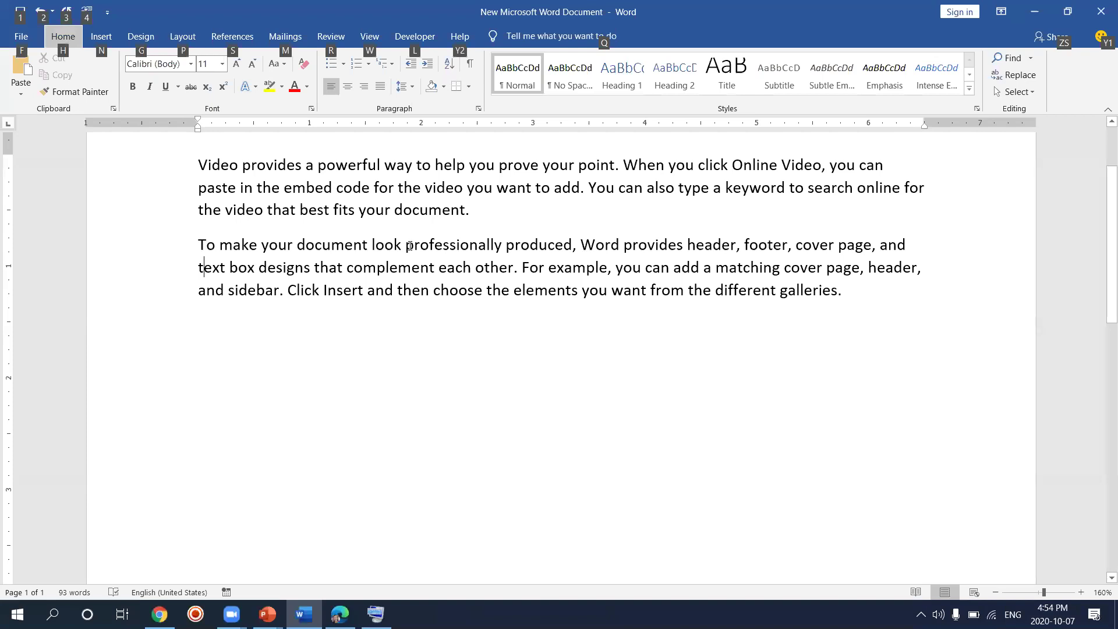
pyautogui.press('alt')
pyautogui.click(409, 245)
pyautogui.moveTo(412, 245); pyautogui.dragTo(314, 289)
pyautogui.click(365, 346)
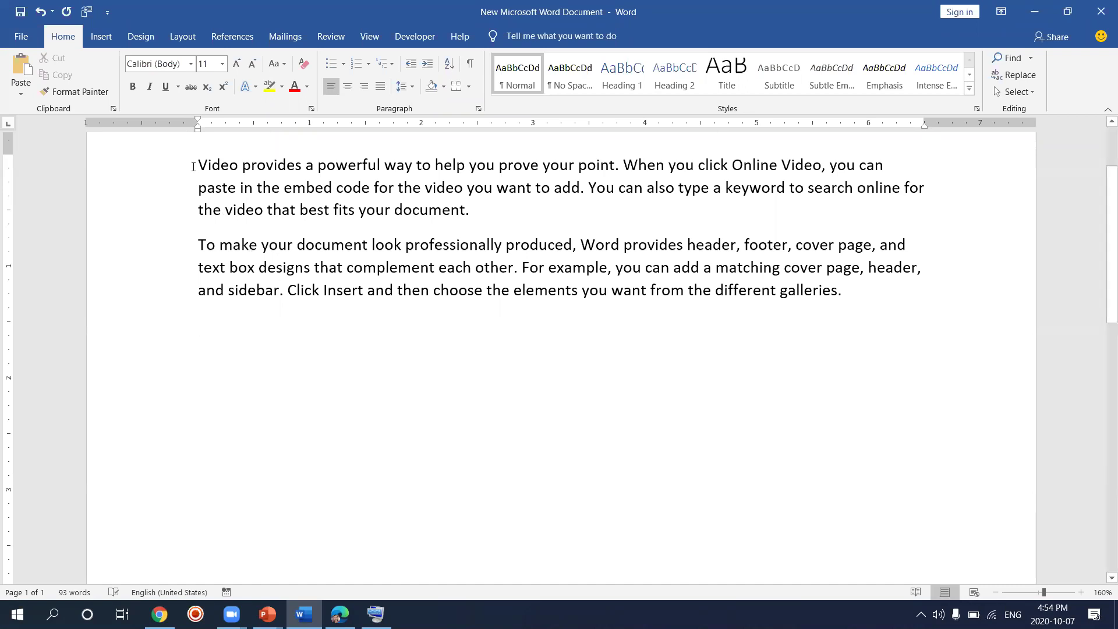
# - Copy the whole first paragraph, including its final period, and clear the selection
pyautogui.moveTo(197, 166); pyautogui.dragTo(470, 216)
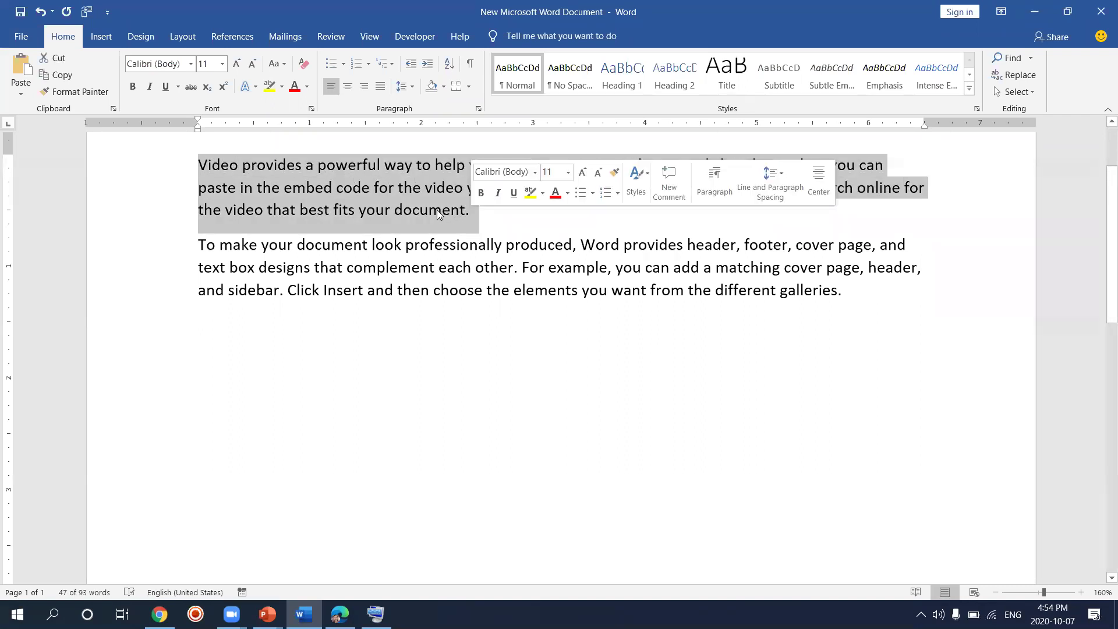
pyautogui.rightClick(413, 192)
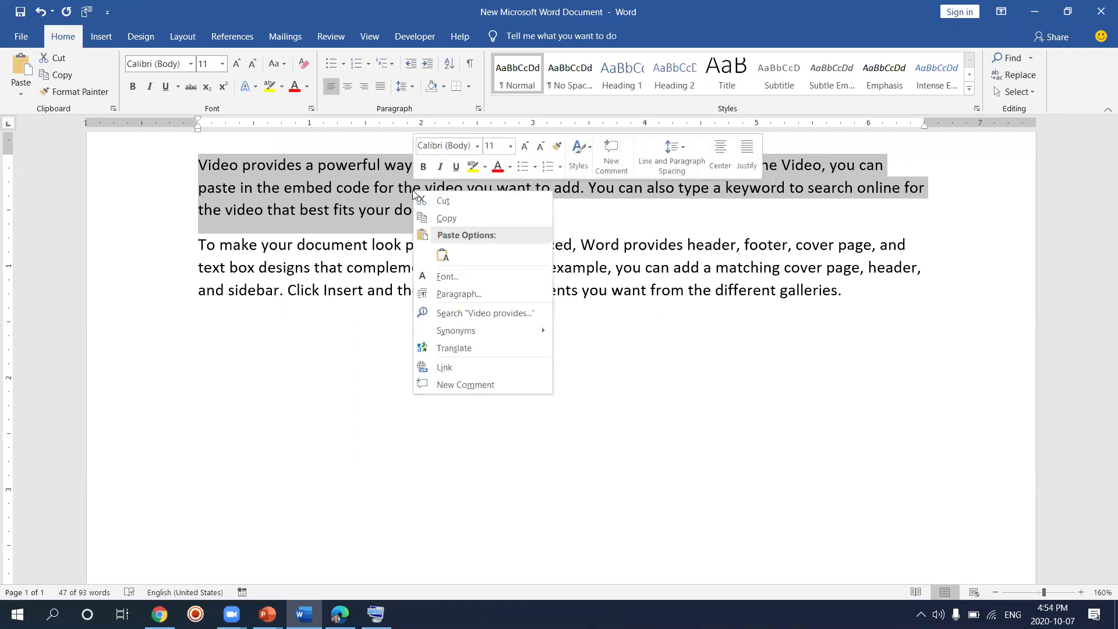
pyautogui.click(443, 219)
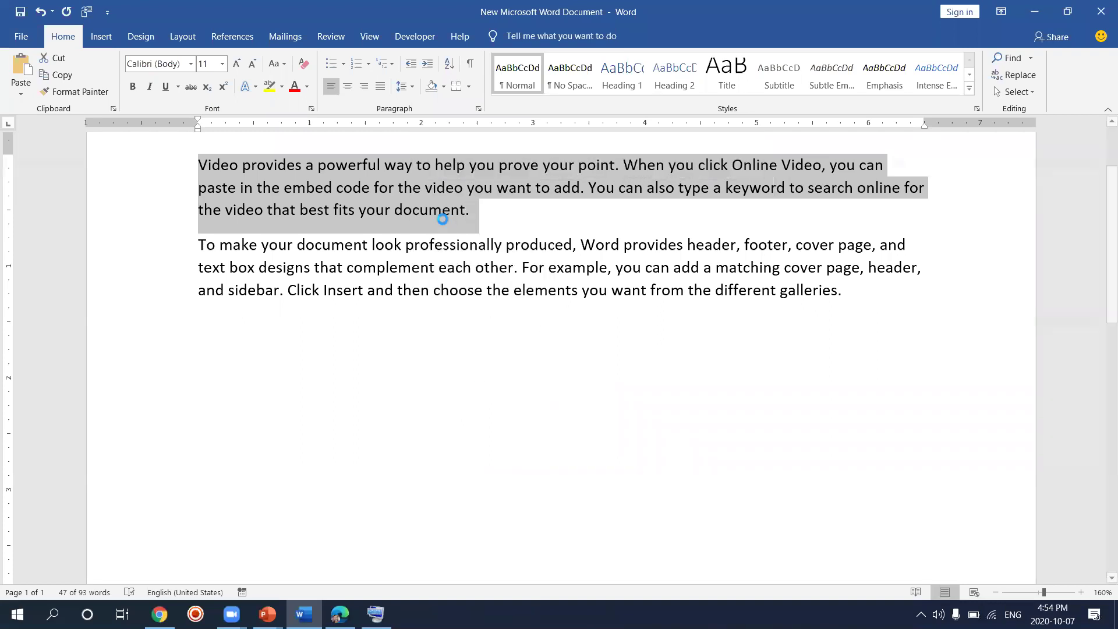
pyautogui.click(473, 213)
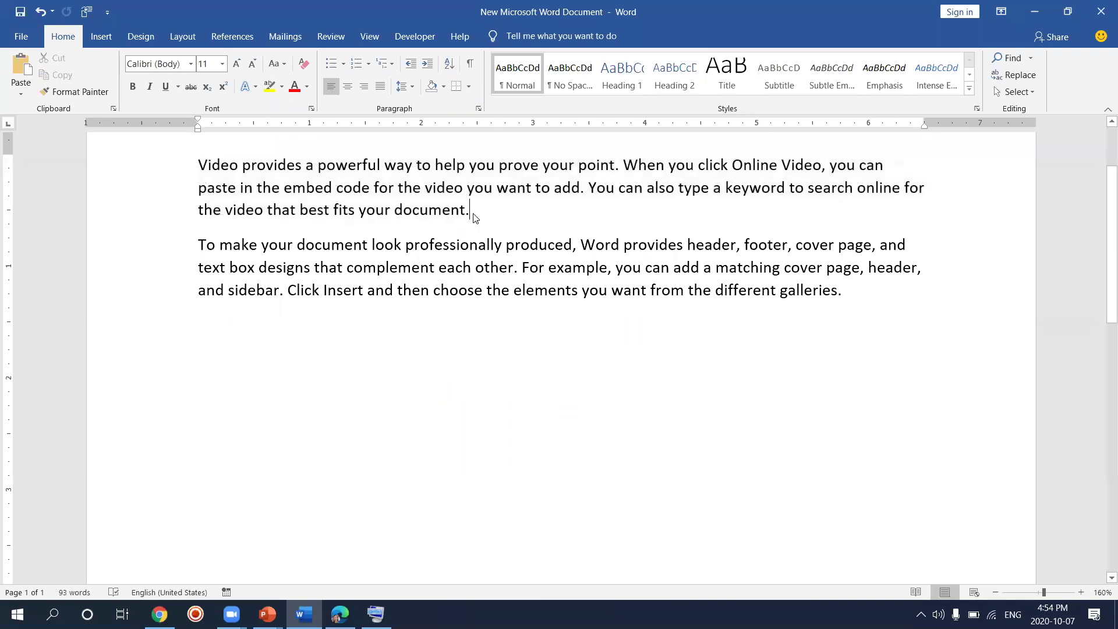
# - Copy the first paragraph up to "document", without the final period, and paste it on a new line below the second paragraph
pyautogui.moveTo(196, 167); pyautogui.dragTo(453, 207)
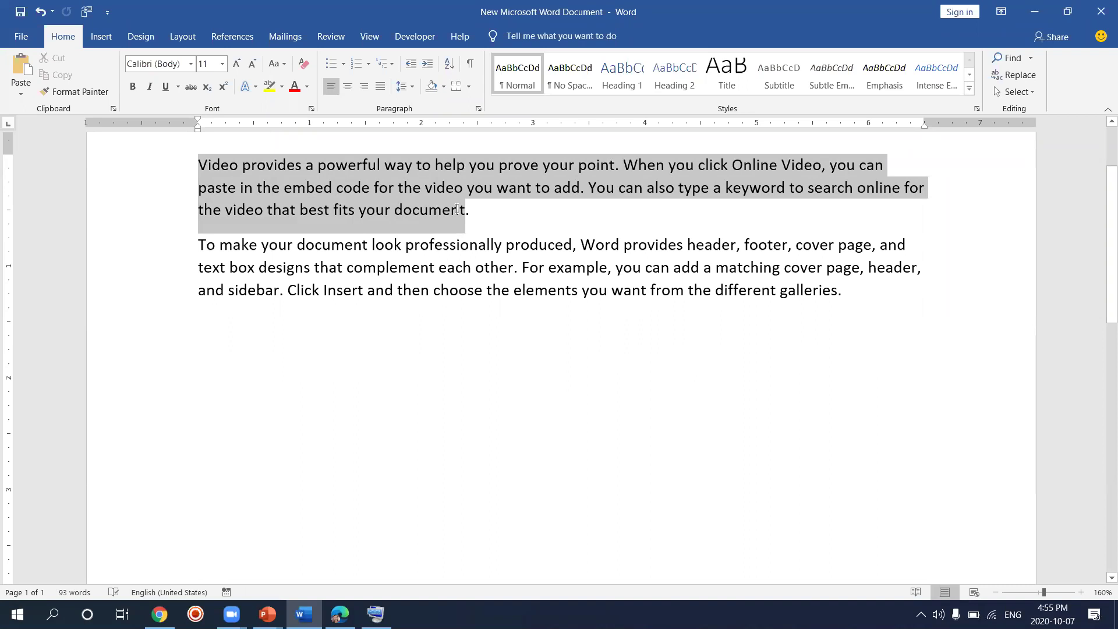
pyautogui.moveTo(457, 210); pyautogui.dragTo(455, 209)
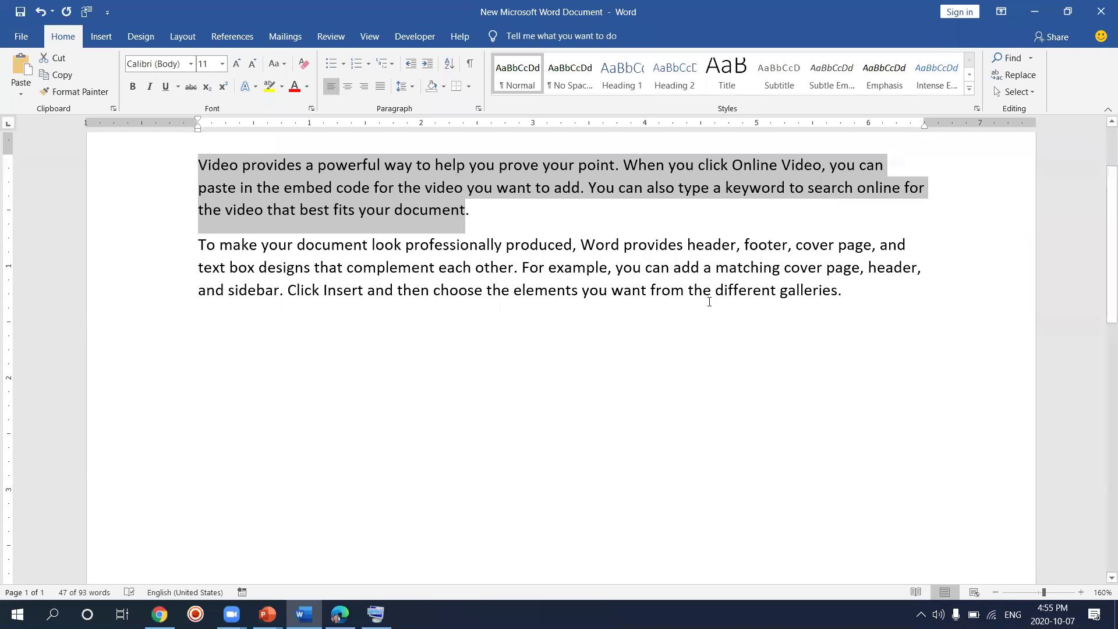
pyautogui.click(854, 292)
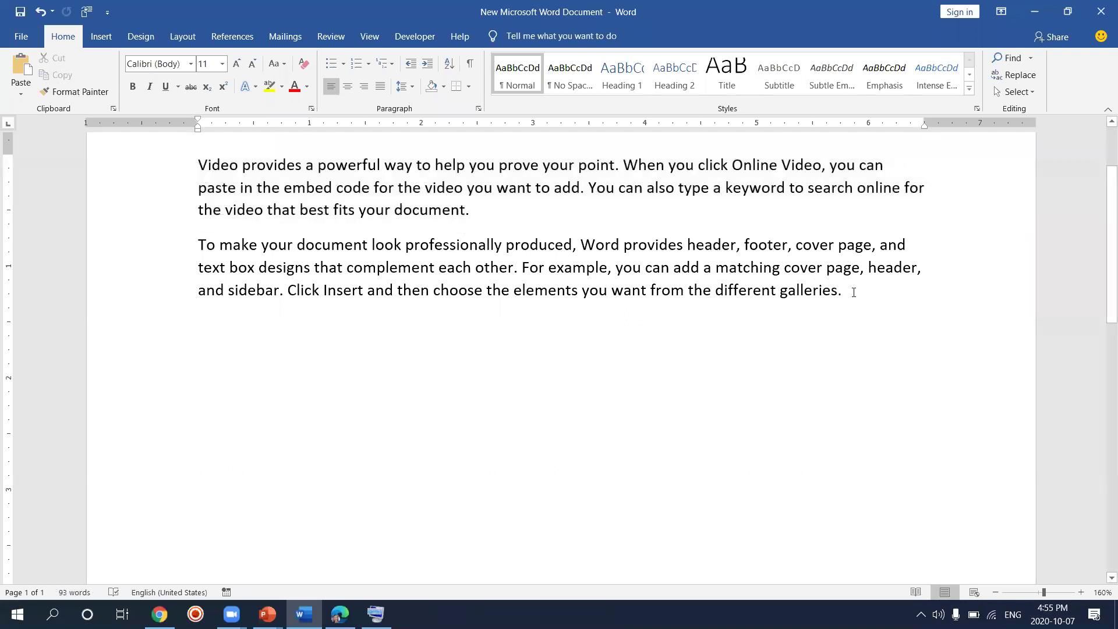
pyautogui.press('Return')
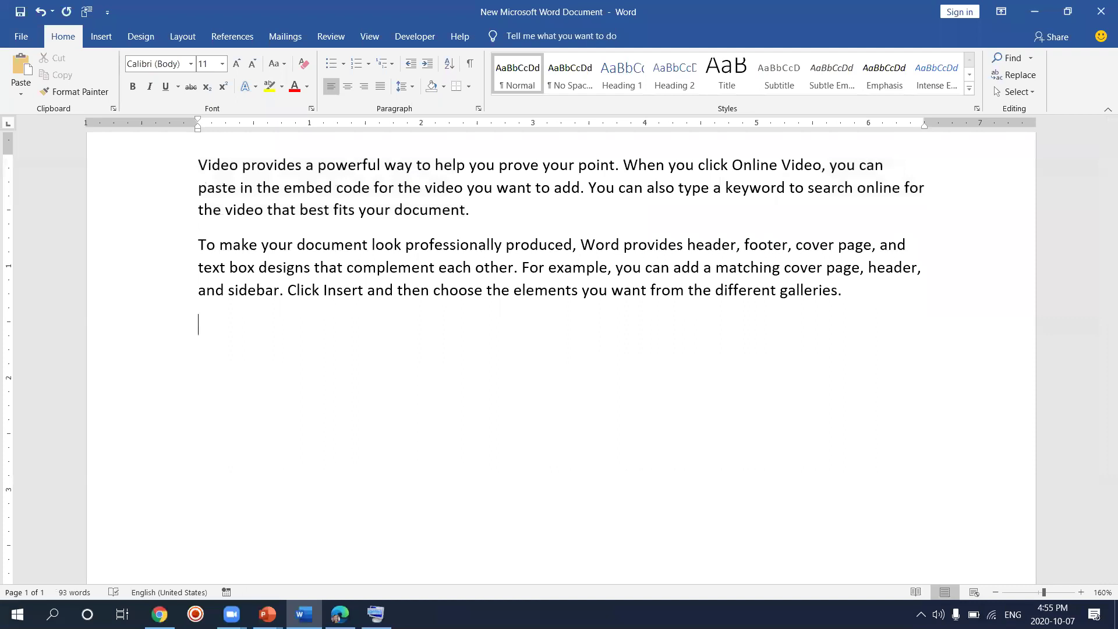
pyautogui.hotkey('ctrl', 'v')
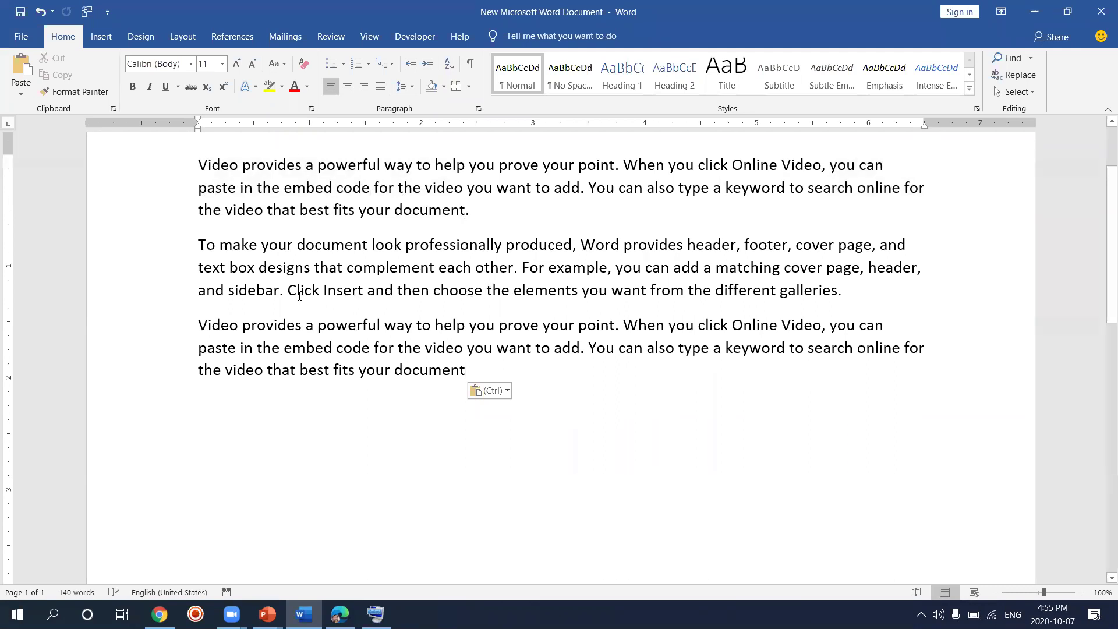
# - Copy the sentence "Click Insert and then choose the elements you want from the different galleries." and paste it on a new line below the third paragraph
pyautogui.moveTo(290, 292); pyautogui.dragTo(843, 293)
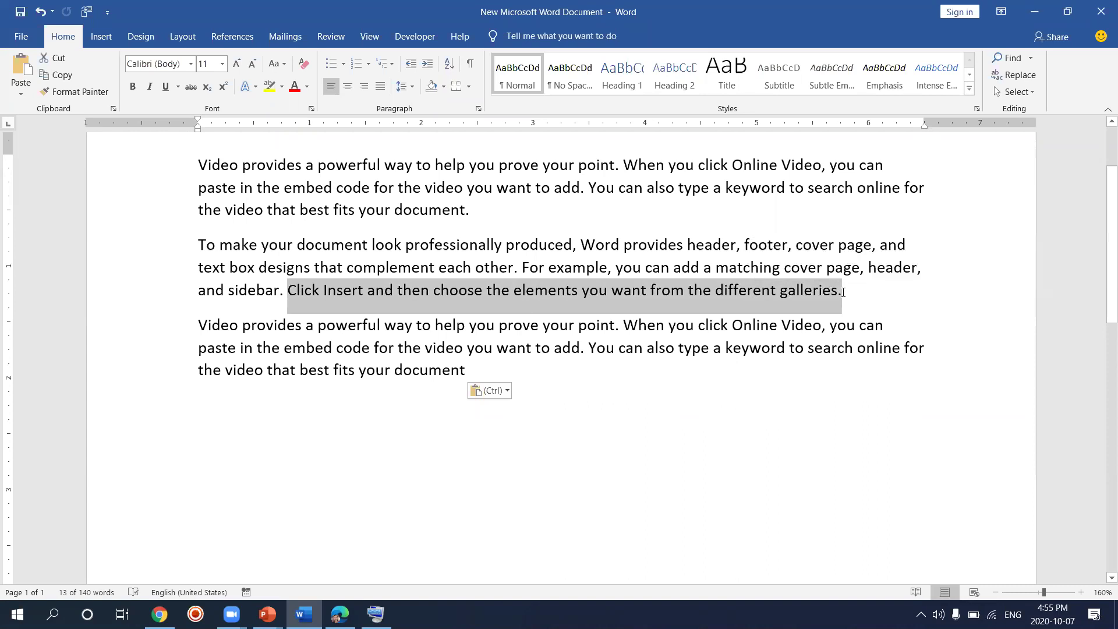
pyautogui.hotkey('ctrl', 'c')
pyautogui.click(498, 374)
pyautogui.press('Return')
pyautogui.press('Tab')
pyautogui.hotkey('ctrl', 'z')
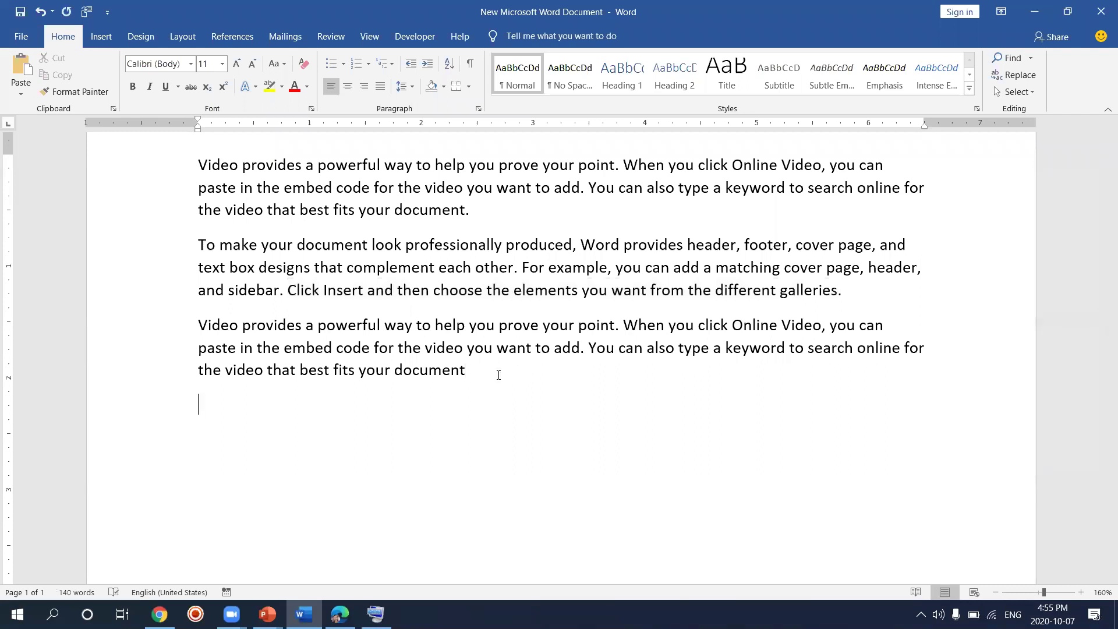
pyautogui.hotkey('ctrl', 'v')
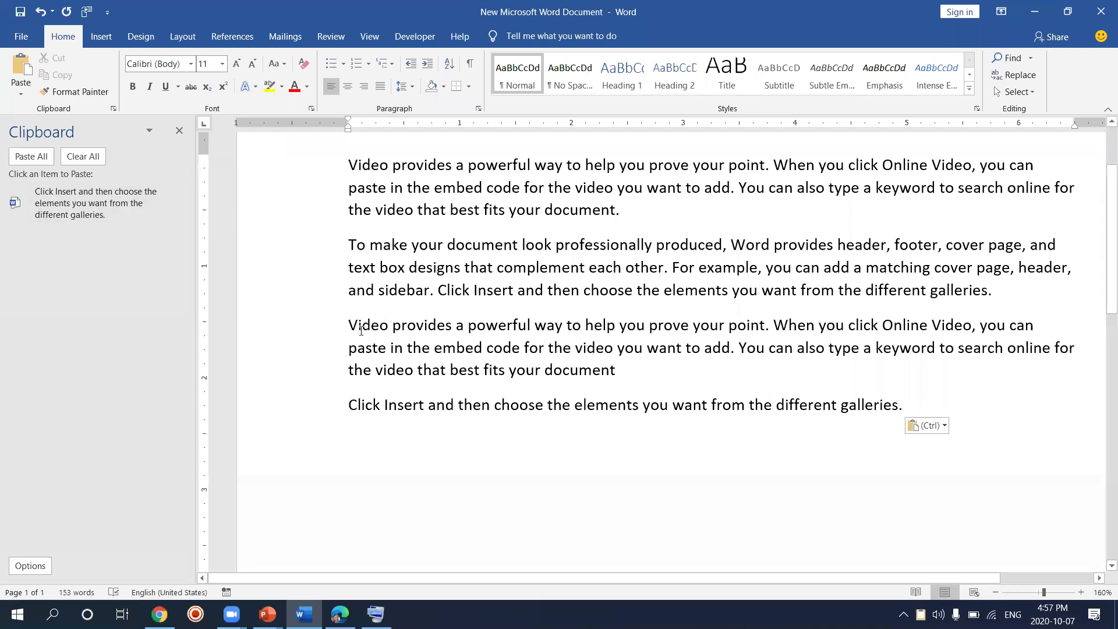
# - Copy "Video provides a powerful" from the start of the third paragraph and paste it on a new line at the document's end
pyautogui.moveTo(348, 326); pyautogui.dragTo(526, 328)
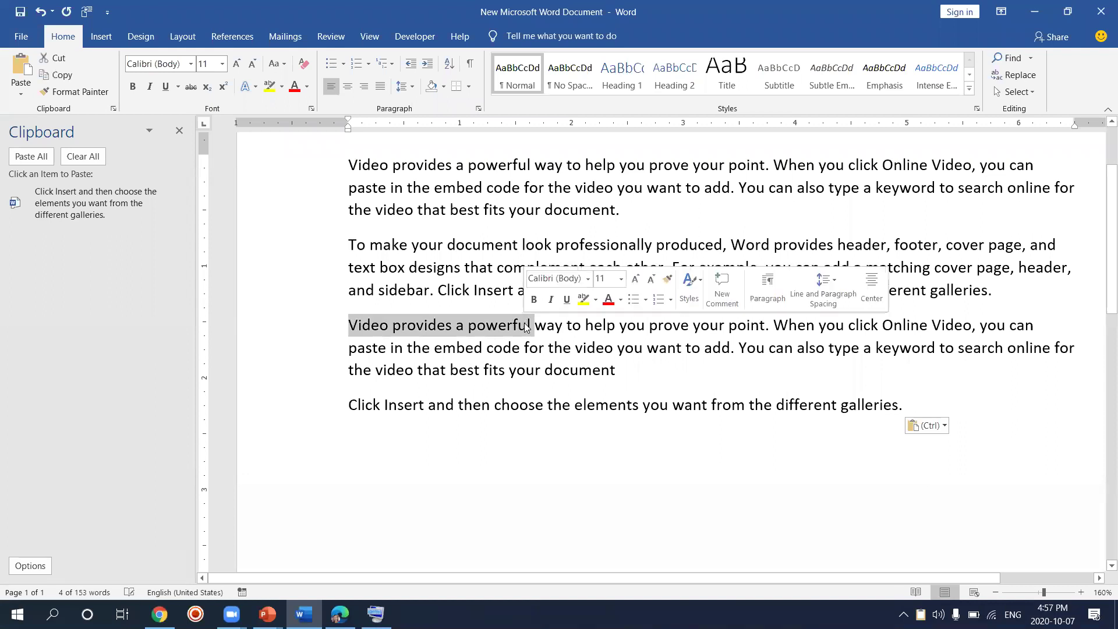
pyautogui.hotkey('ctrl', 'c')
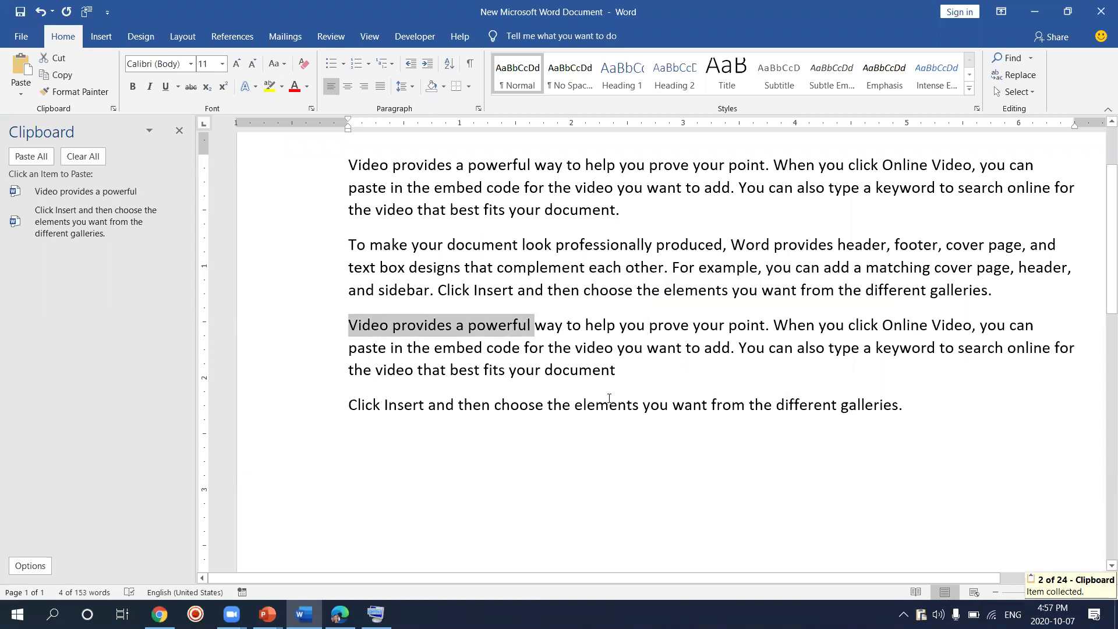
pyautogui.click(904, 407)
pyautogui.press('Return')
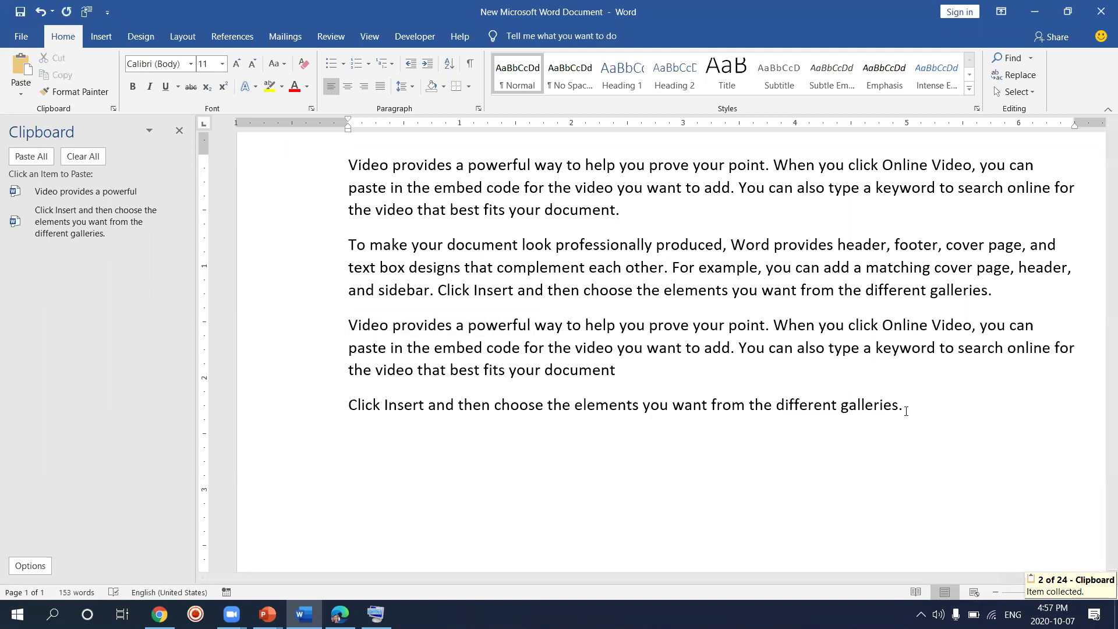
pyautogui.hotkey('ctrl', 'v')
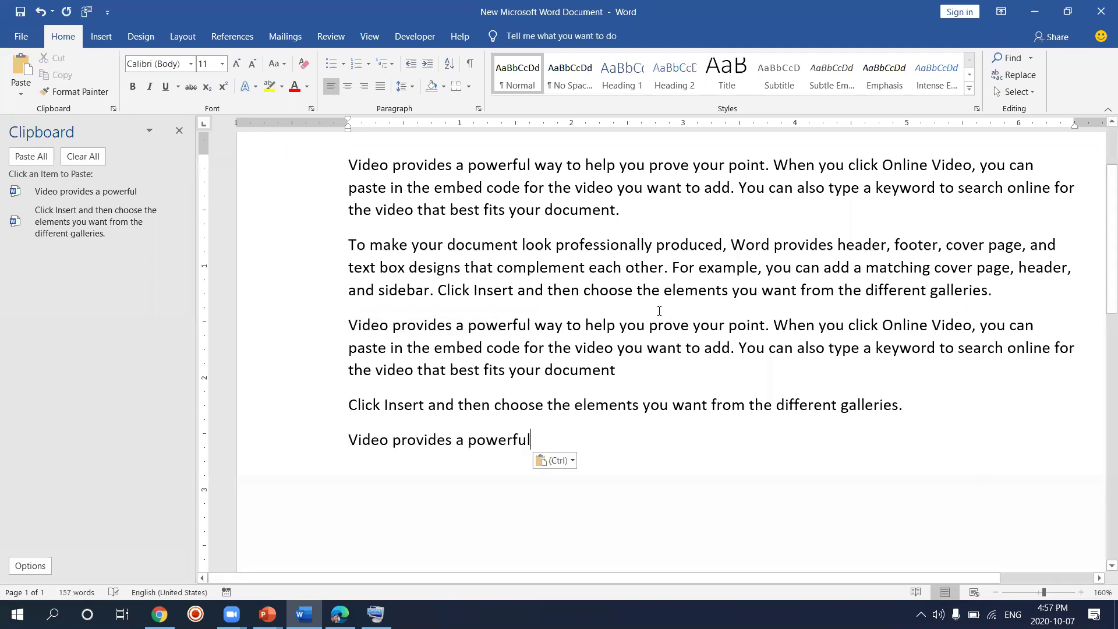
# - Copy the word "professionally" from the second paragraph and paste it on a new line below "Video provides a powerful"
pyautogui.moveTo(557, 244); pyautogui.dragTo(650, 245)
pyautogui.hotkey('ctrl', 'c')
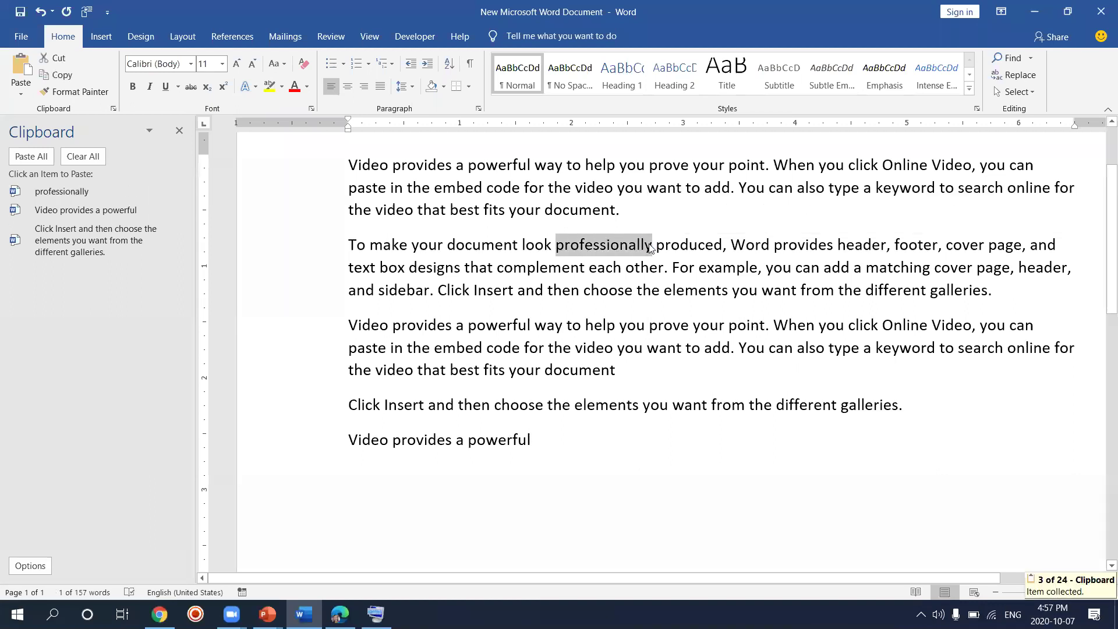
pyautogui.doubleClick(547, 448)
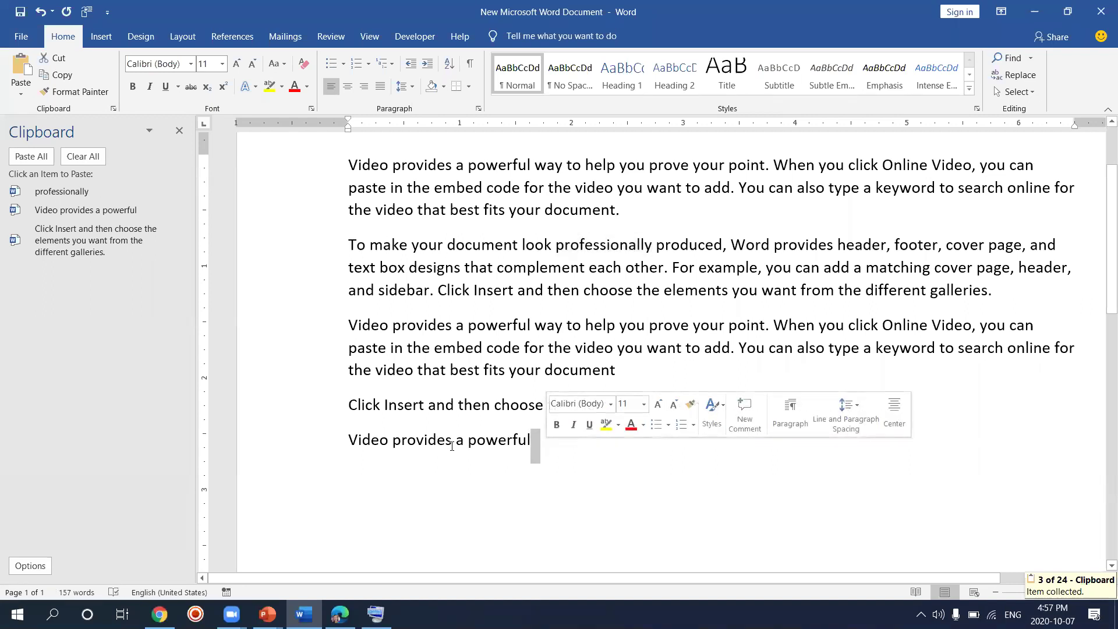
pyautogui.click(537, 439)
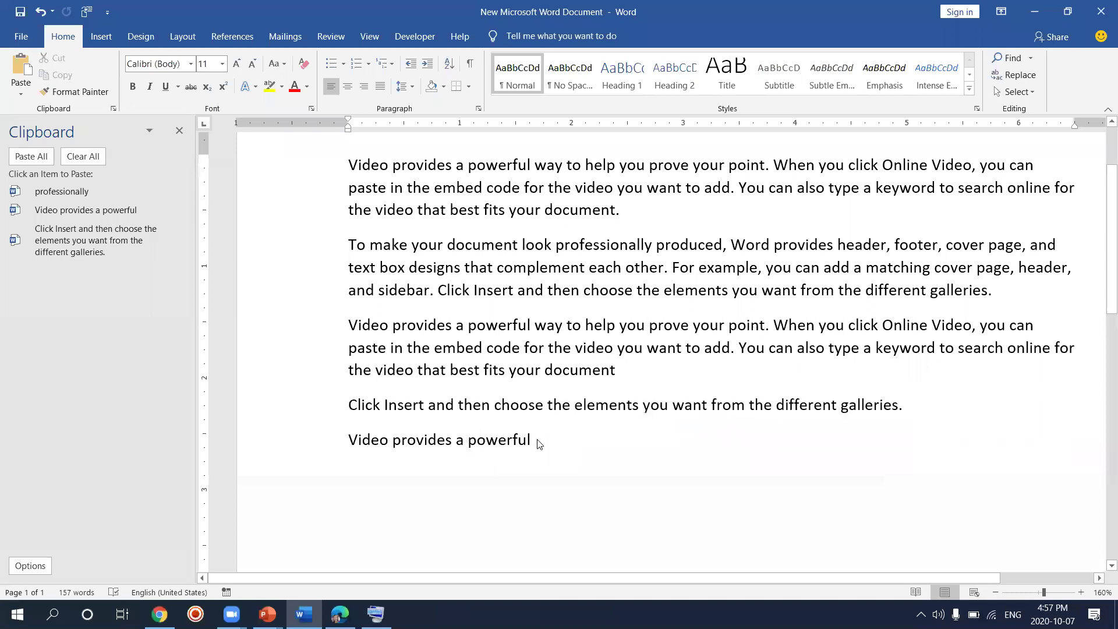
pyautogui.press('Return')
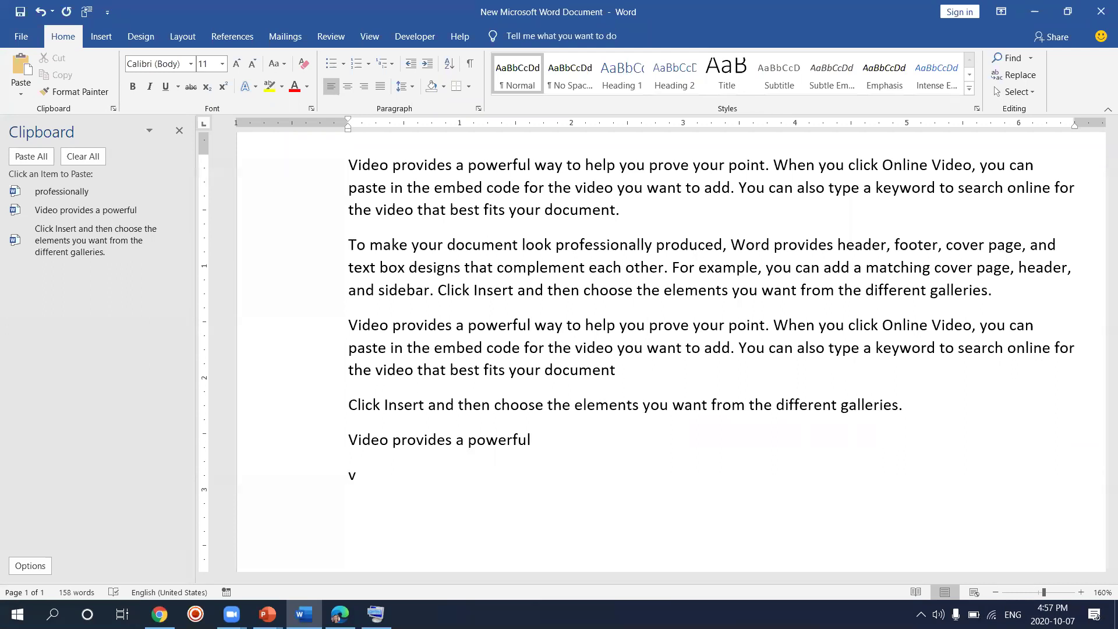
pyautogui.hotkey('ctrl', 'v')
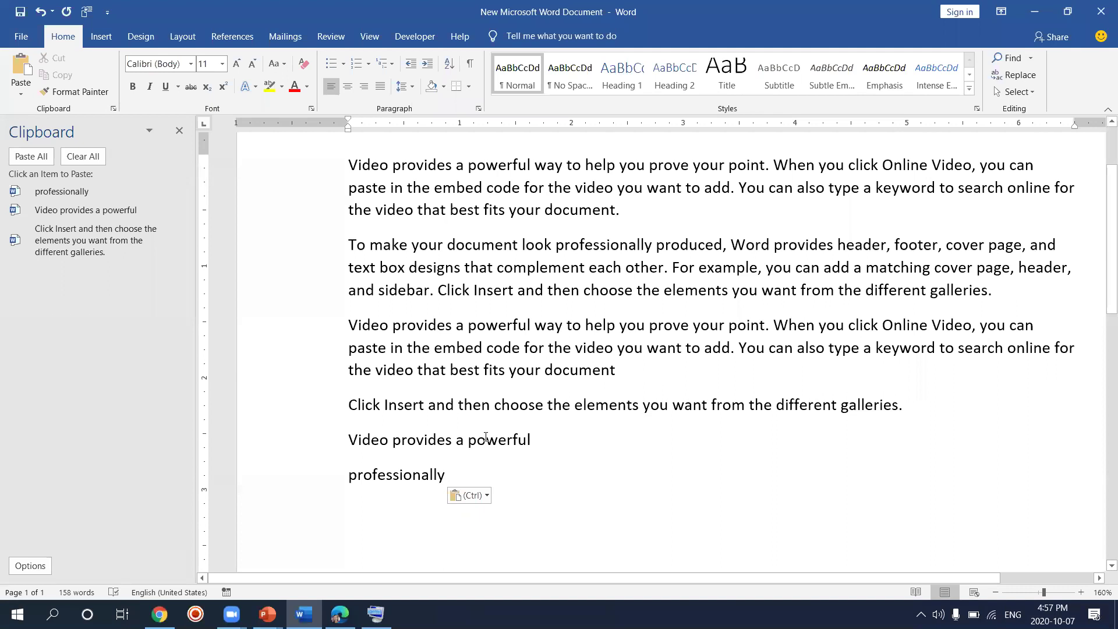
# - On a new last line, paste the collected clipboard items "professionally", "Video provides a powerful" and the "Click Insert" sentence one after another
pyautogui.press('Return')
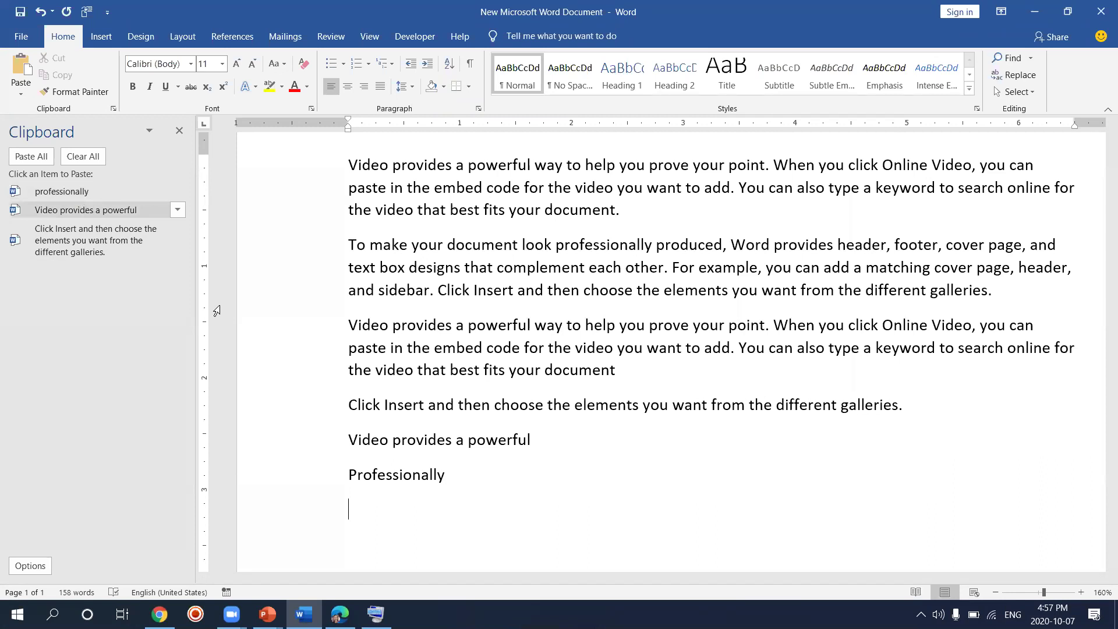
pyautogui.click(454, 482)
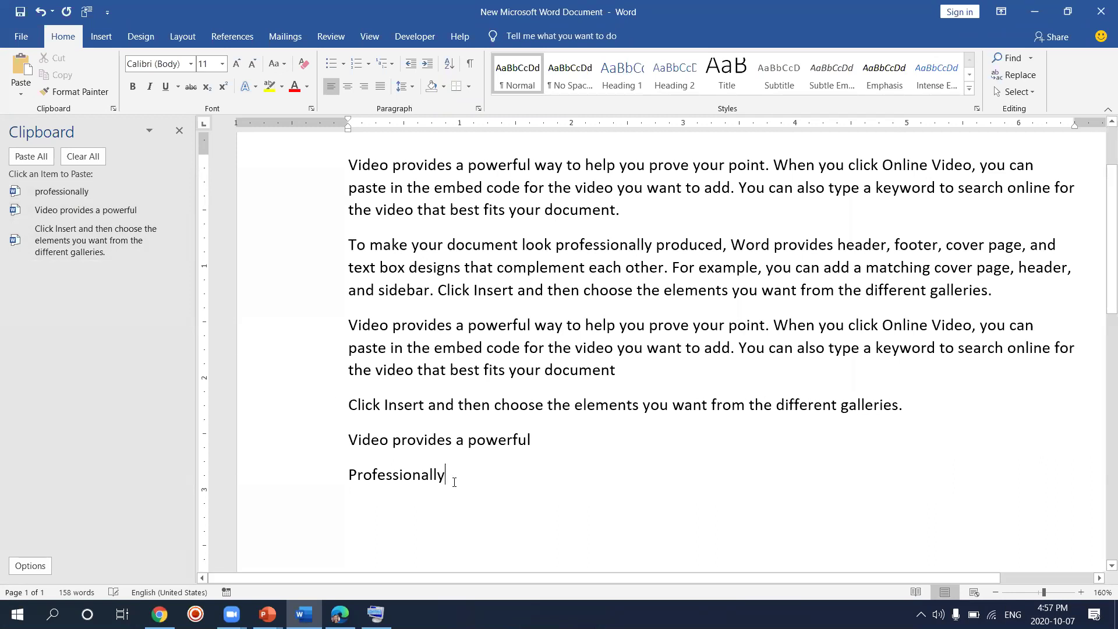
pyautogui.click(361, 515)
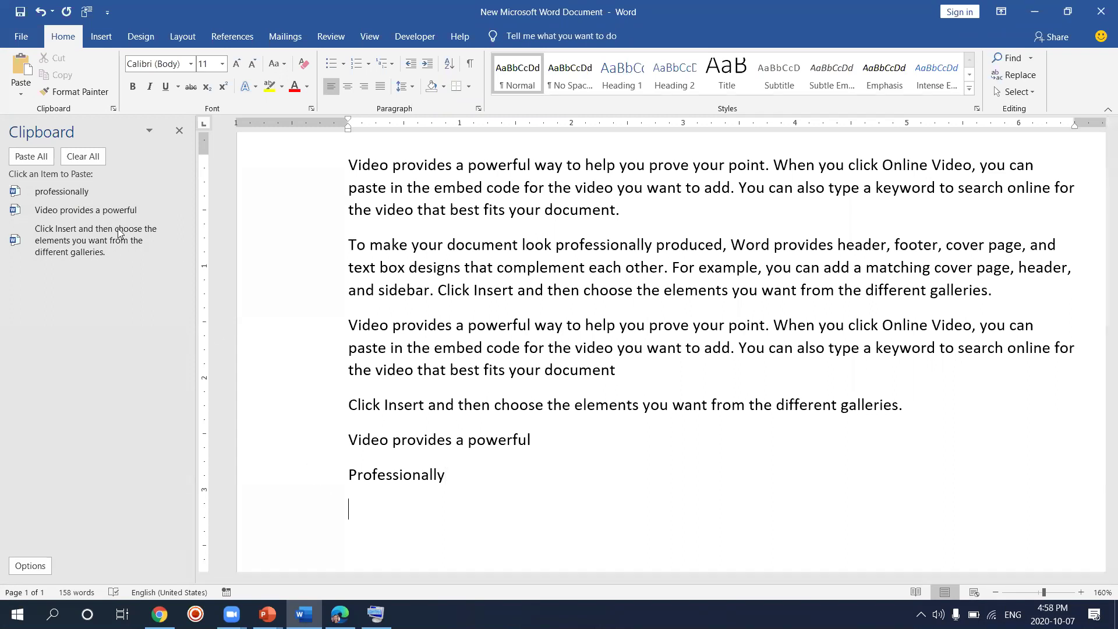
pyautogui.click(64, 190)
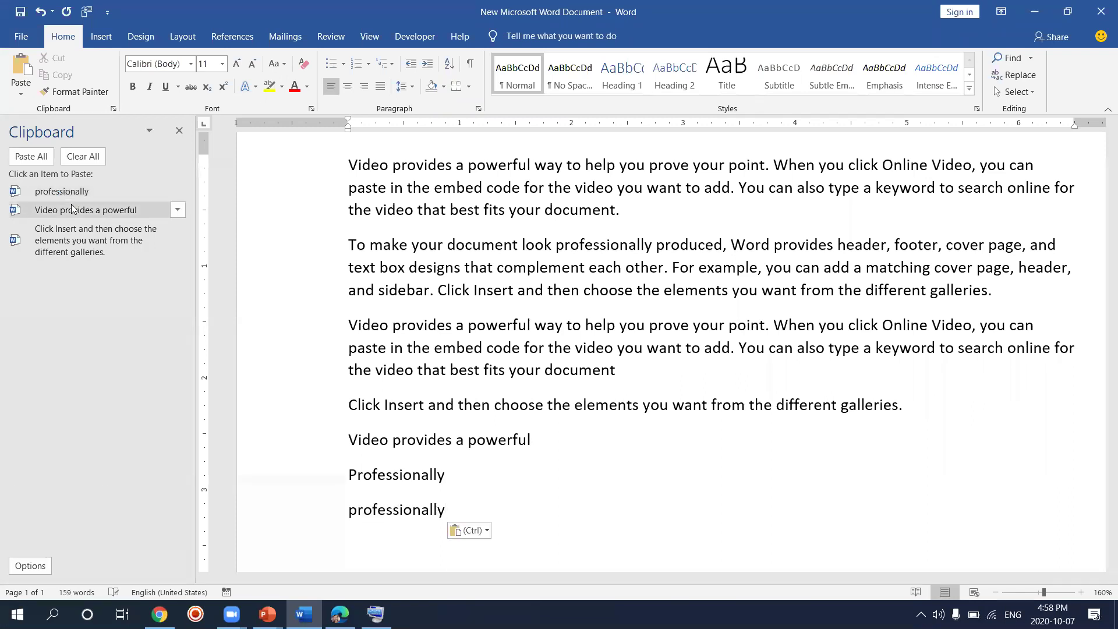
pyautogui.click(77, 213)
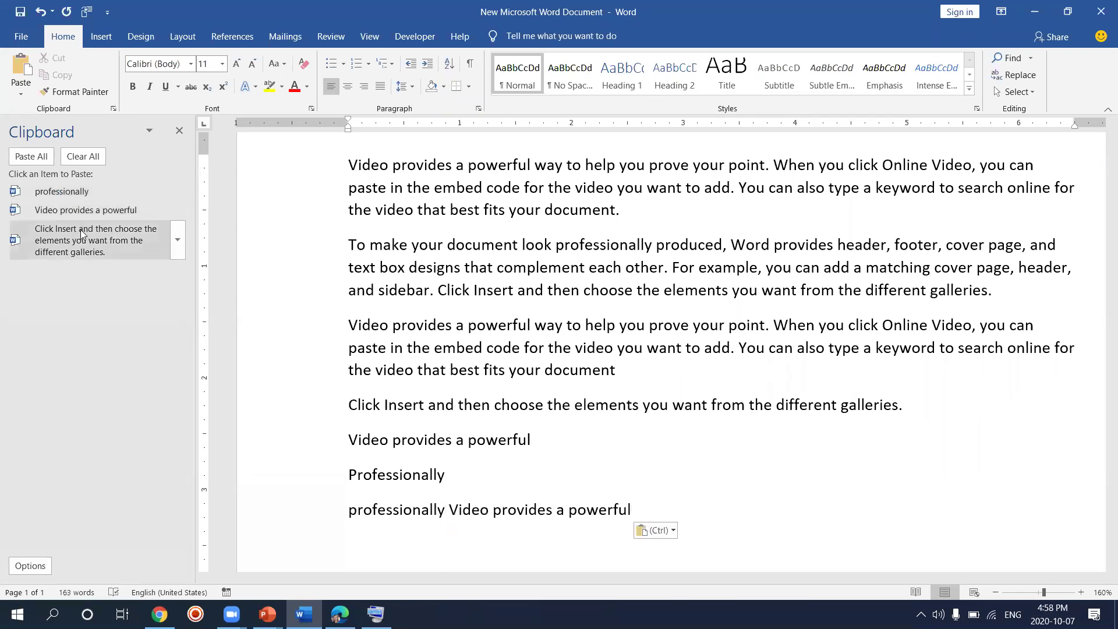
pyautogui.click(82, 233)
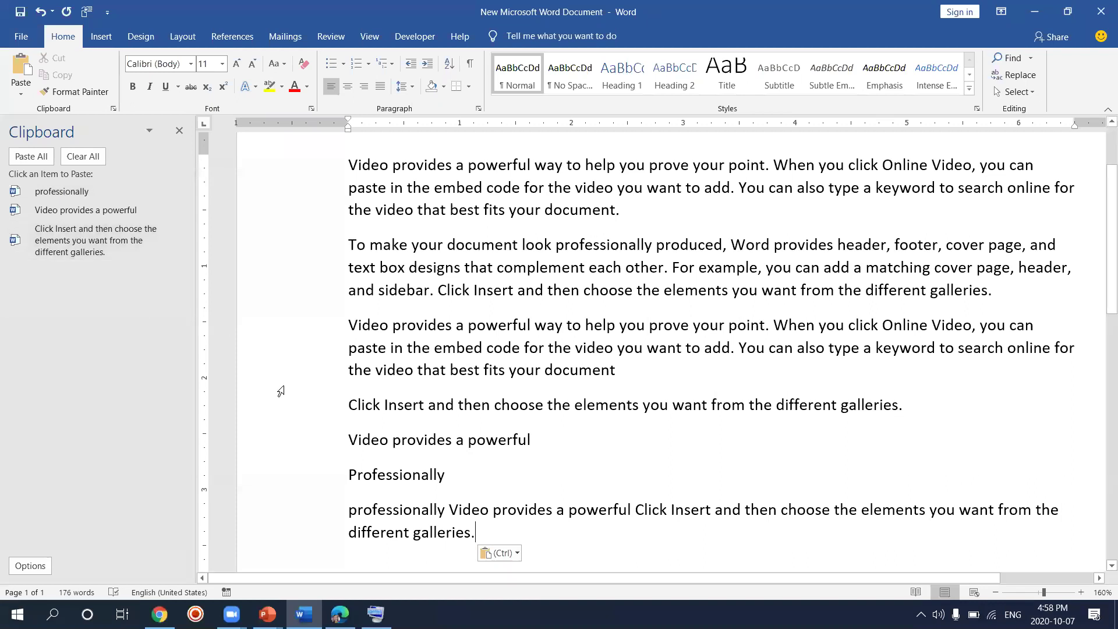
# - Switch to the day-4-final presentation in PowerPoint, leave the slide show and copy slide 5, "Contents"
pyautogui.click(268, 614)
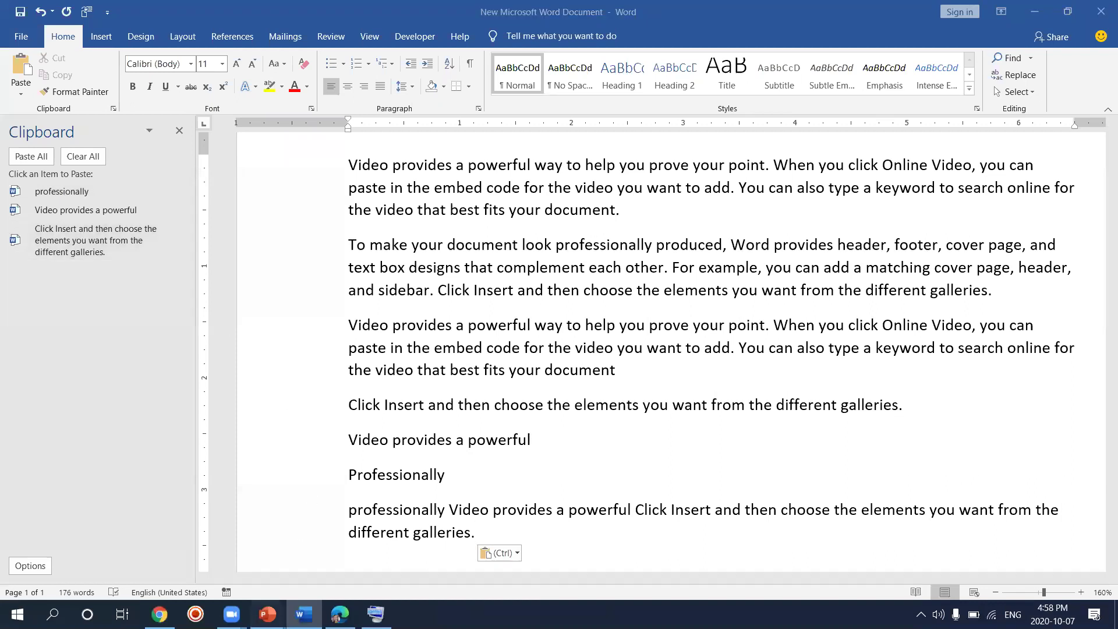
pyautogui.click(346, 552)
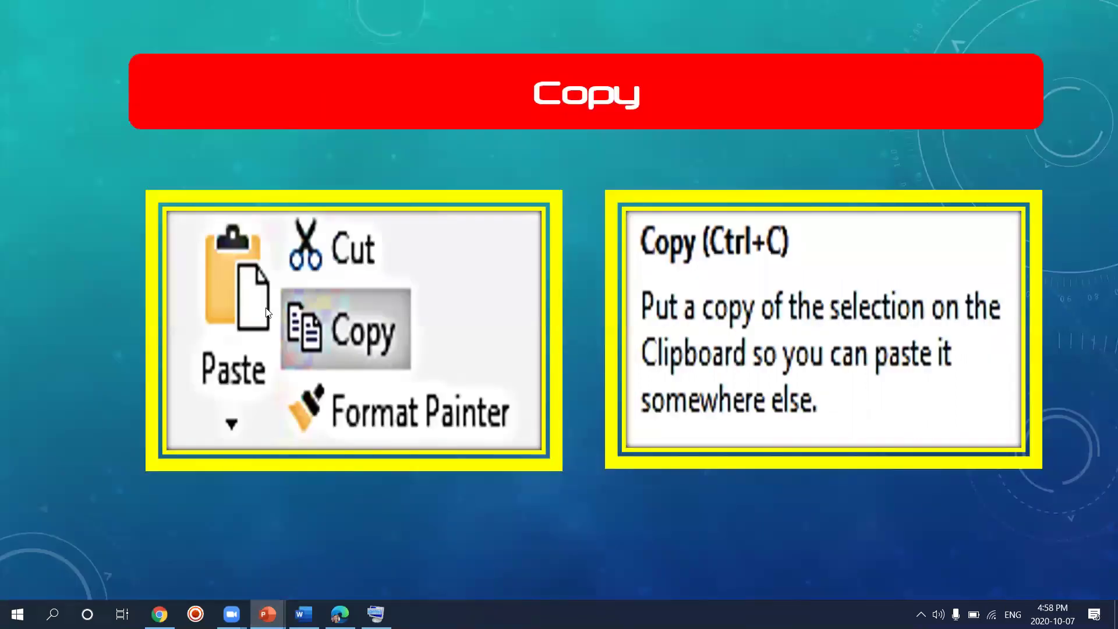
pyautogui.hotkey('alt', 'Tab')
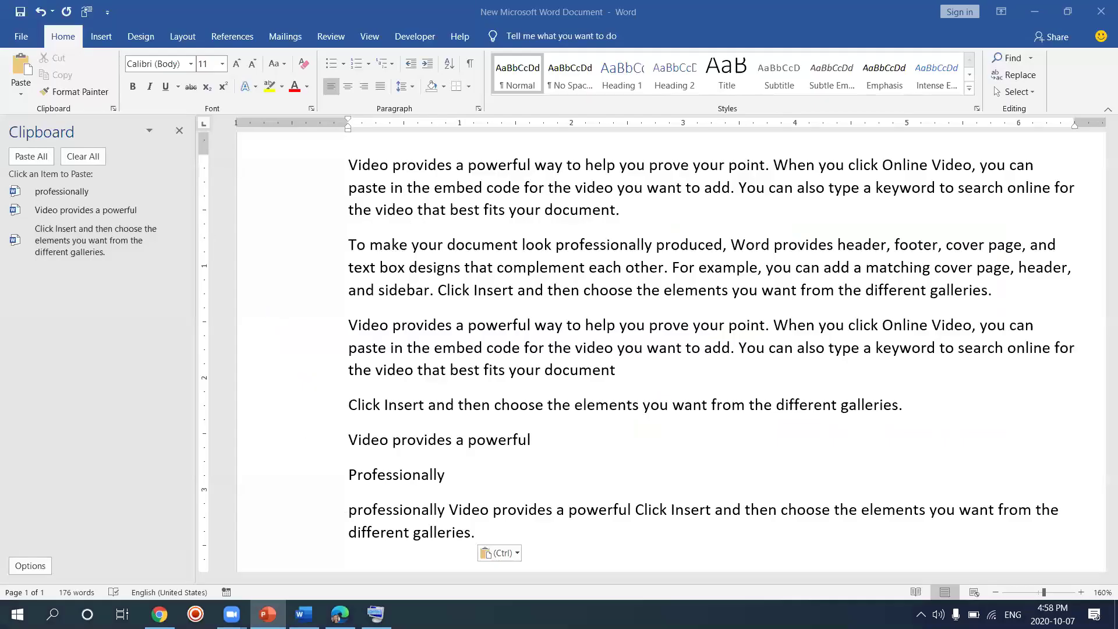
pyautogui.click(268, 613)
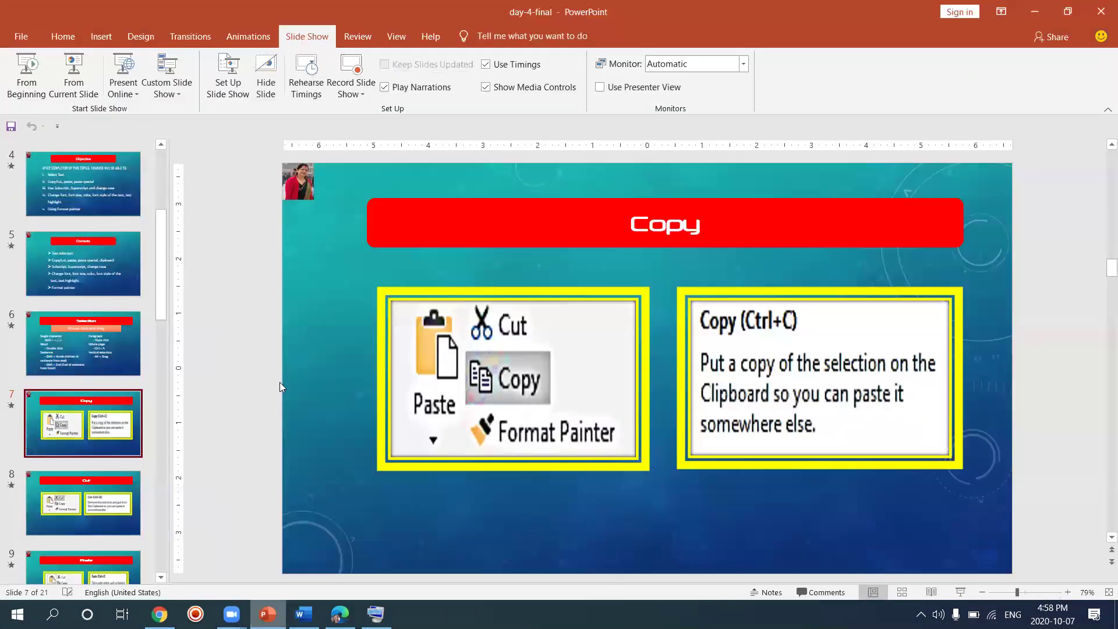
pyautogui.click(97, 254)
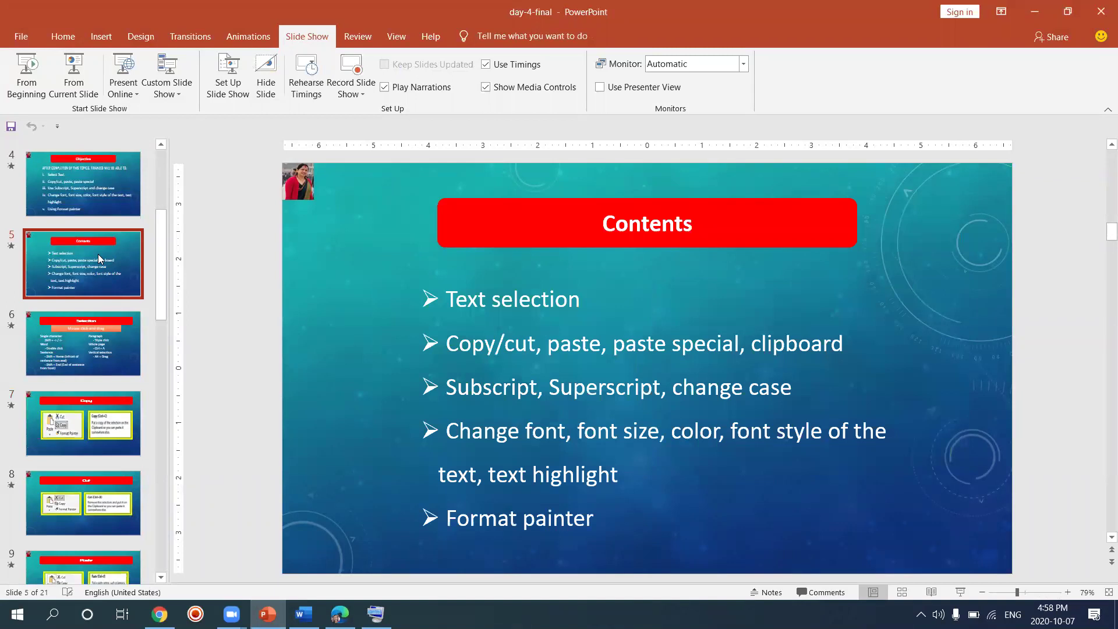
pyautogui.rightClick(99, 255)
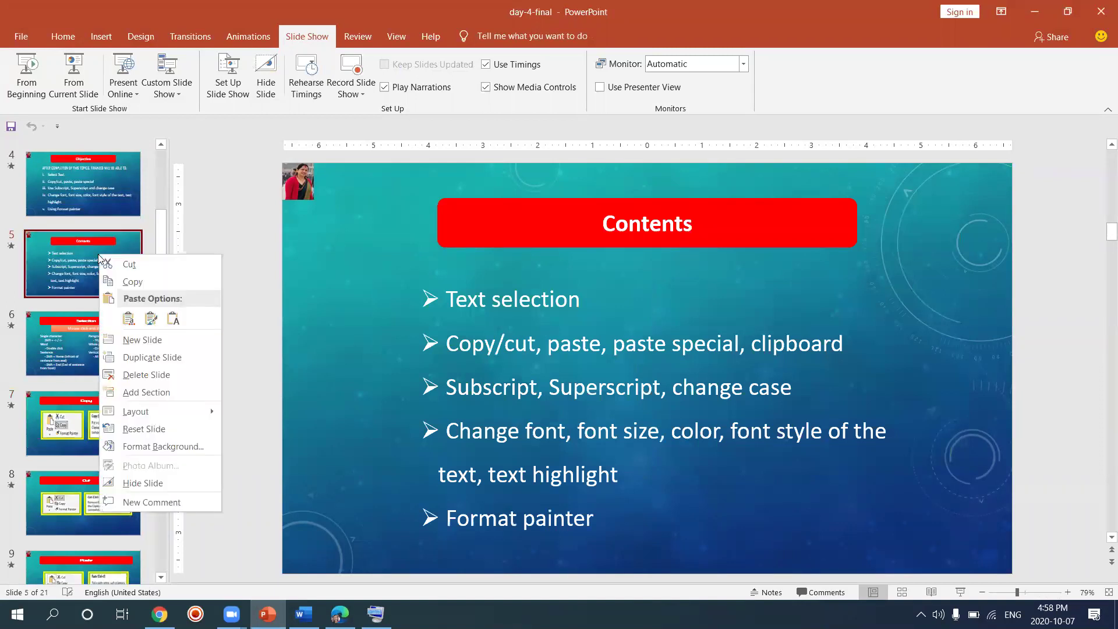
pyautogui.click(131, 281)
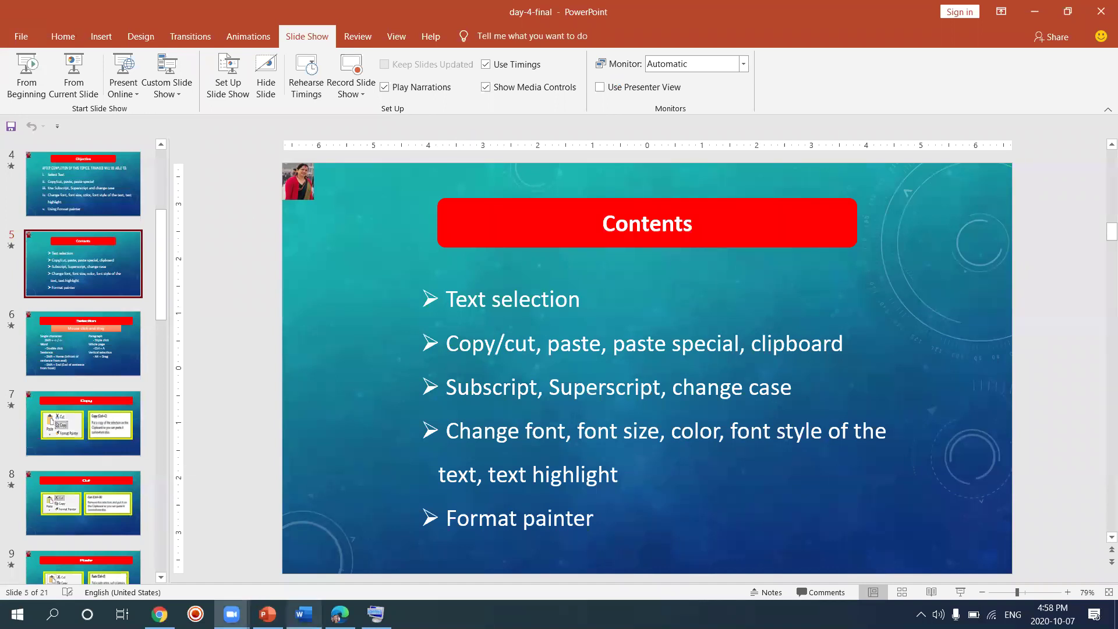
# - Switch back to Word and paste the copied slide from the collected clipboard items at the end of the text
pyautogui.hotkey('alt', 'Tab')
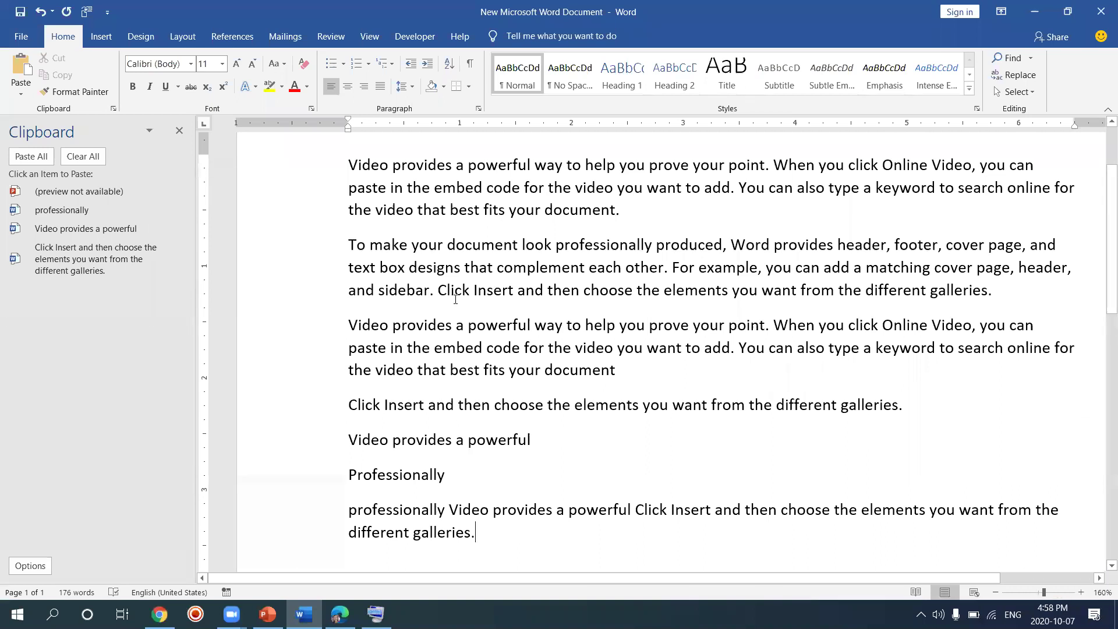
pyautogui.click(99, 192)
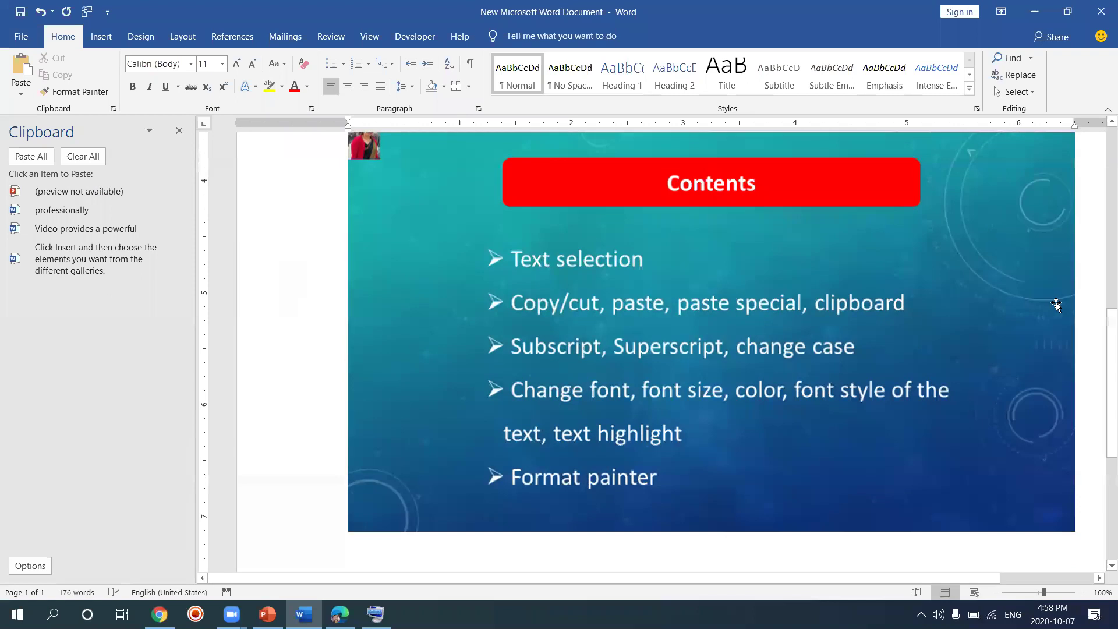
pyautogui.moveTo(1102, 329); pyautogui.dragTo(1103, 401)
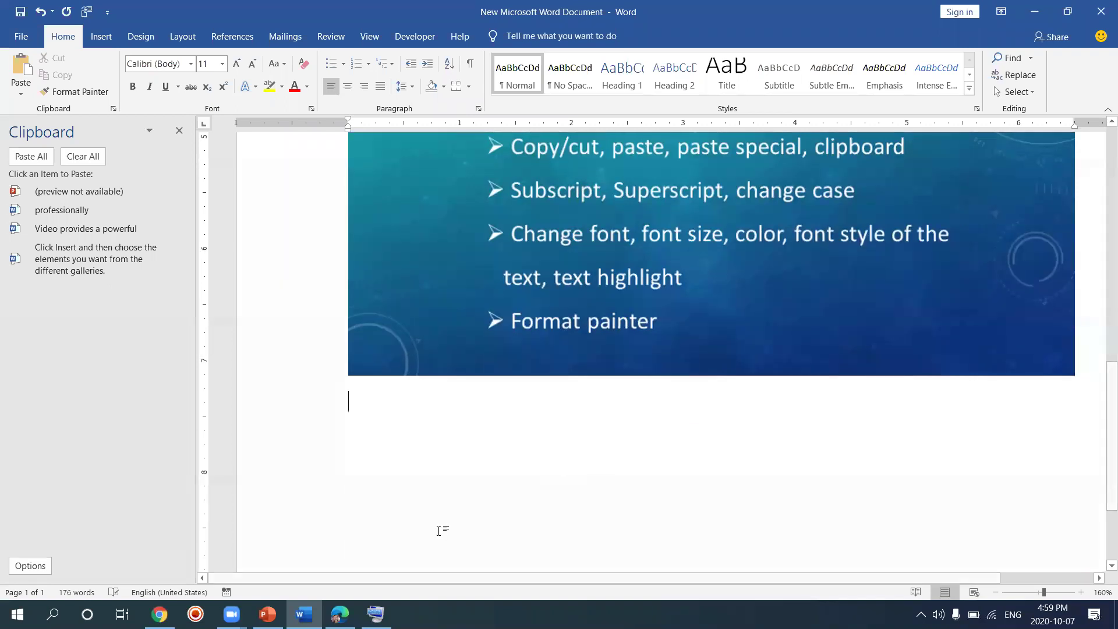
# - Switch to PowerPoint and select the title text "Contents" on slide 5
pyautogui.click(267, 614)
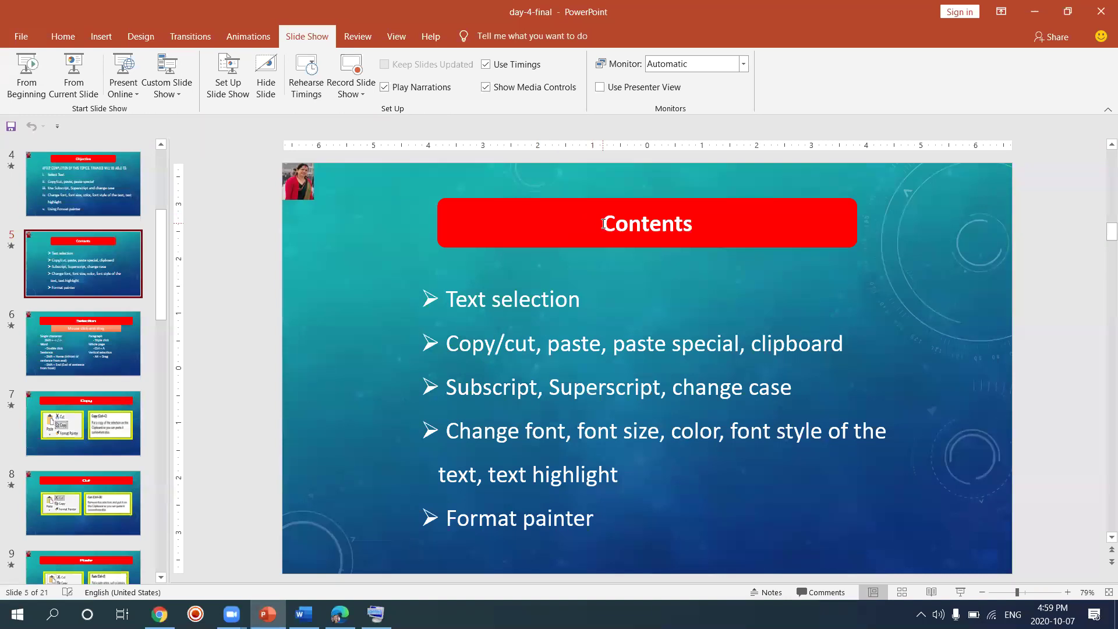
pyautogui.moveTo(603, 223); pyautogui.dragTo(714, 225)
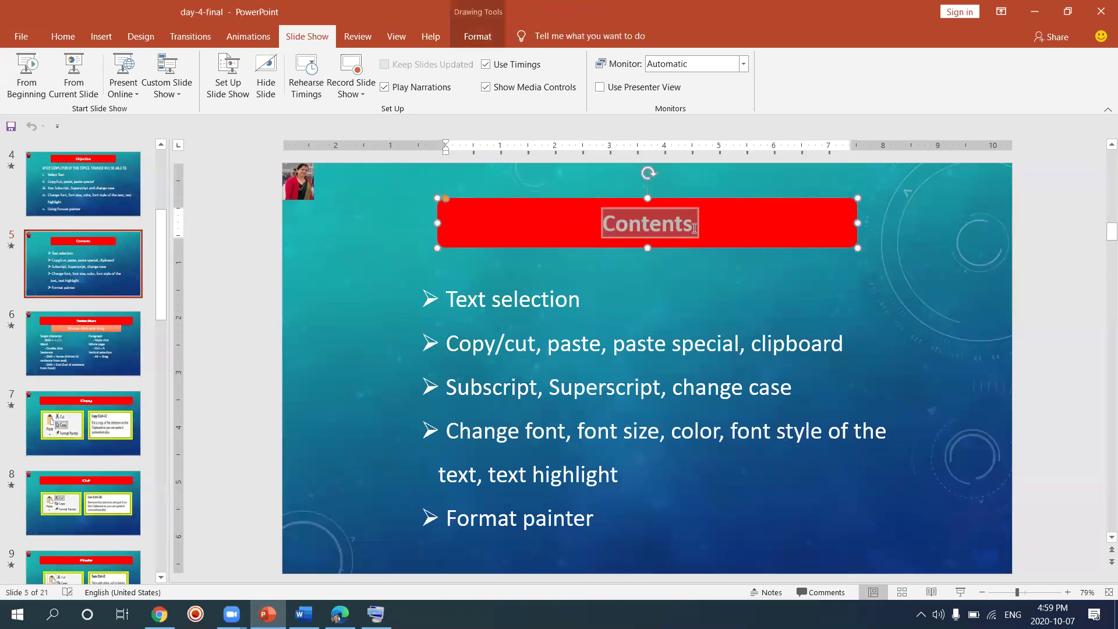
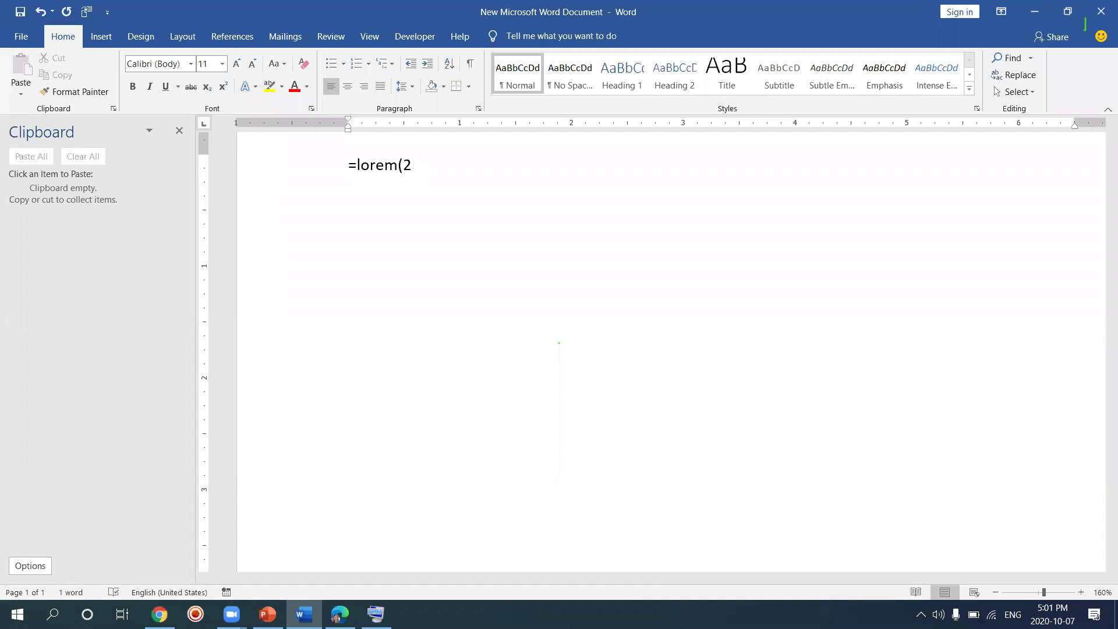
# - Complete the =lorem formula to generate two sample paragraphs of two sentences each
pyautogui.write('2)')
pyautogui.press('Return')
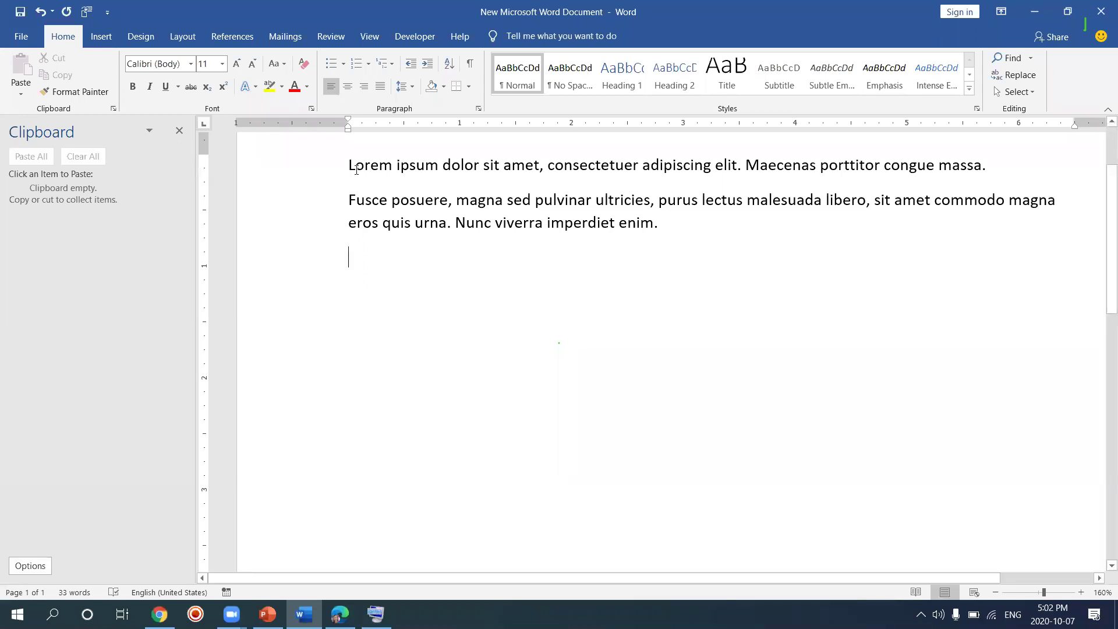
# - Cut "Lorem ipsum dolor sit amet" from the start of the first paragraph
pyautogui.moveTo(350, 164); pyautogui.dragTo(528, 165)
pyautogui.hotkey('ctrl', 'c')
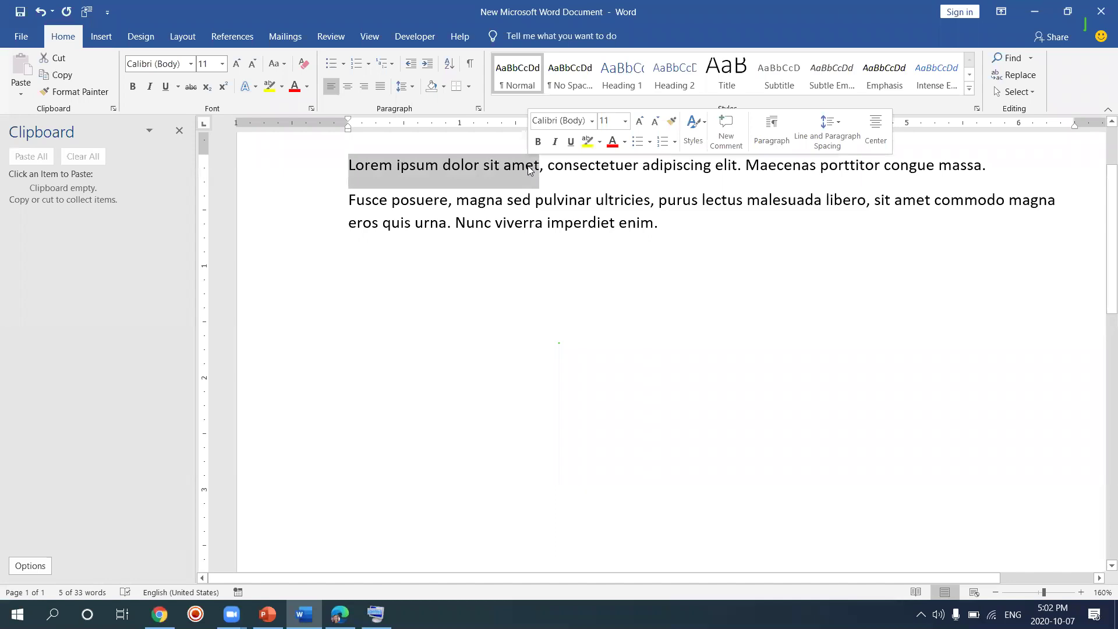
pyautogui.rightClick(527, 168)
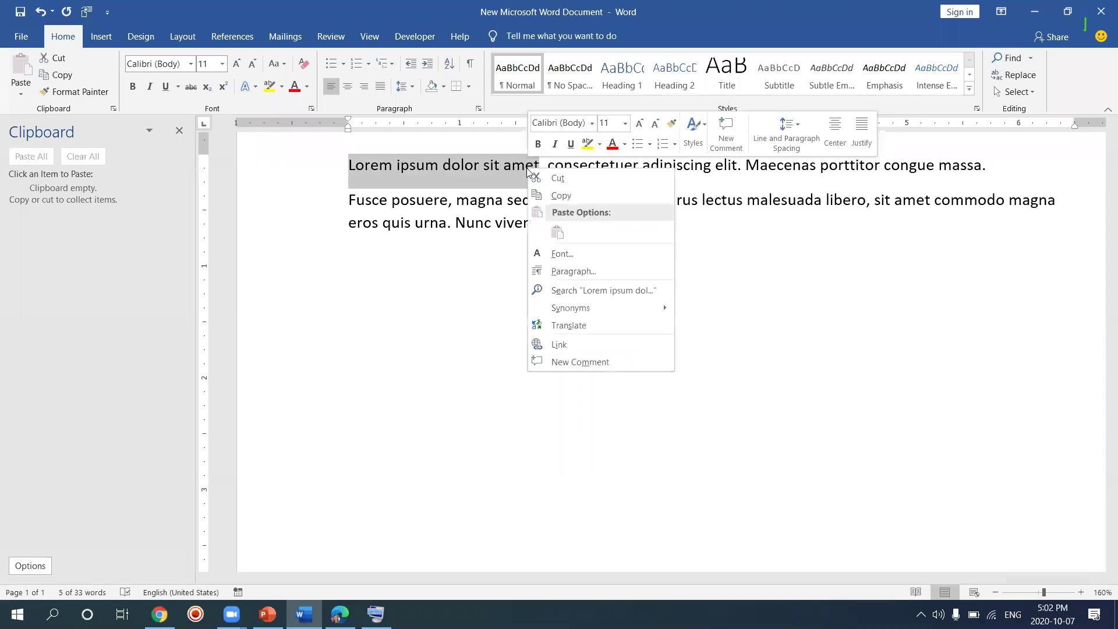
pyautogui.click(545, 180)
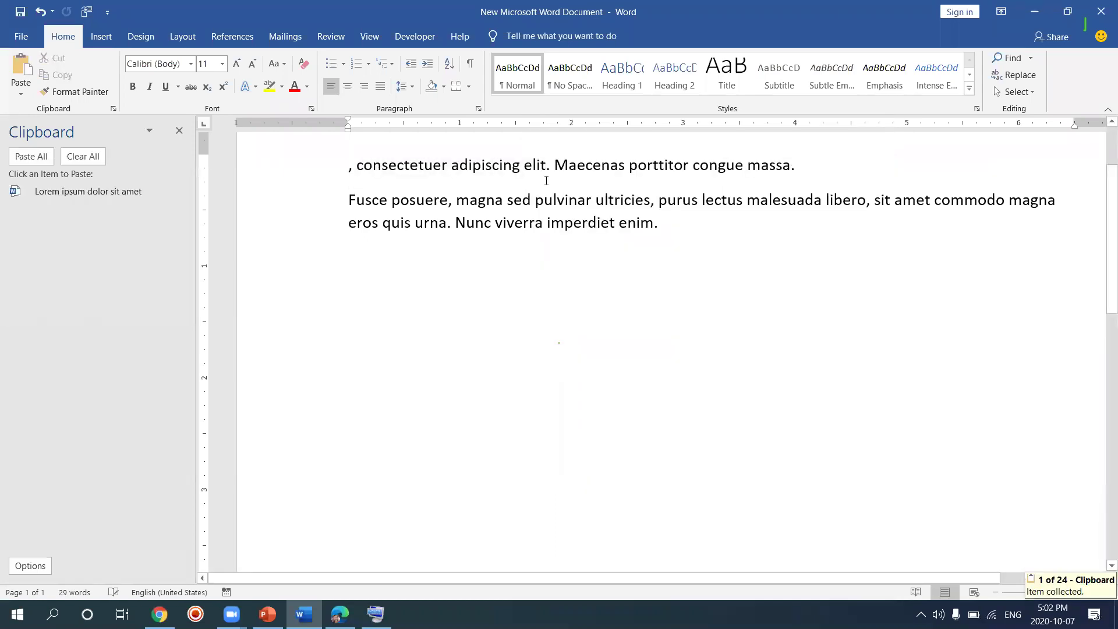
# - Delete the comma at the start of the first paragraph and break that paragraph after "adipiscing"
pyautogui.press('Delete')
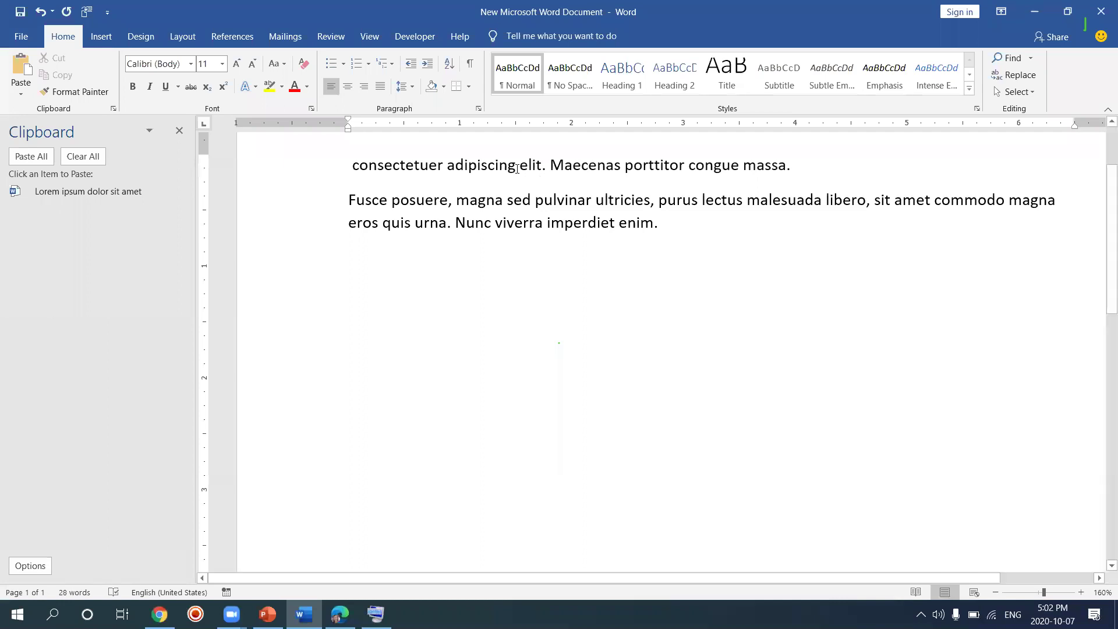
pyautogui.rightClick(516, 169)
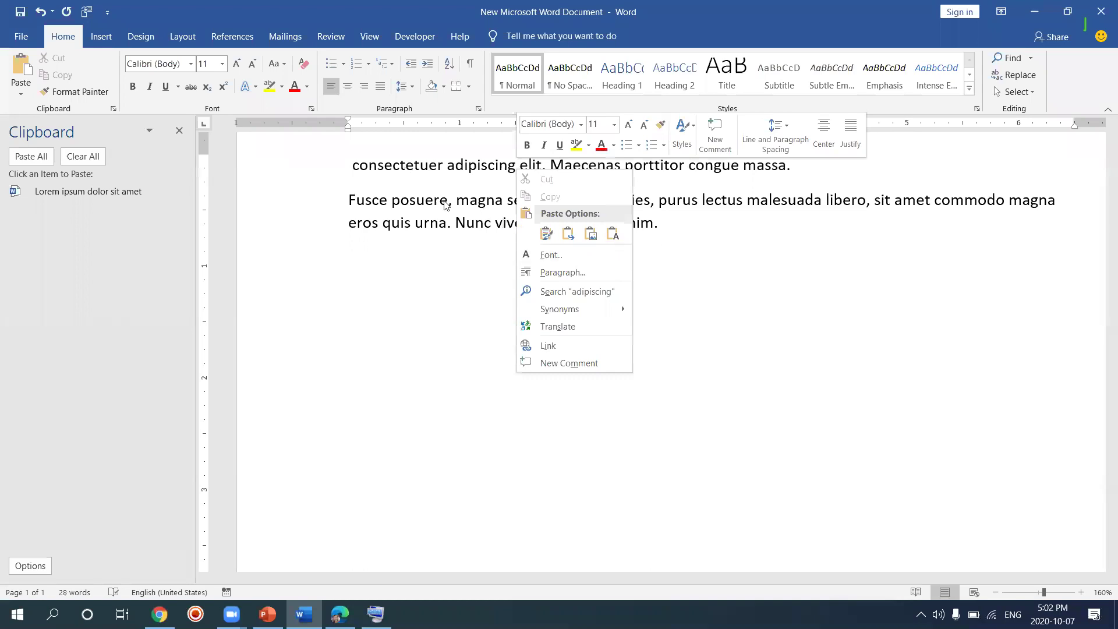
pyautogui.click(658, 225)
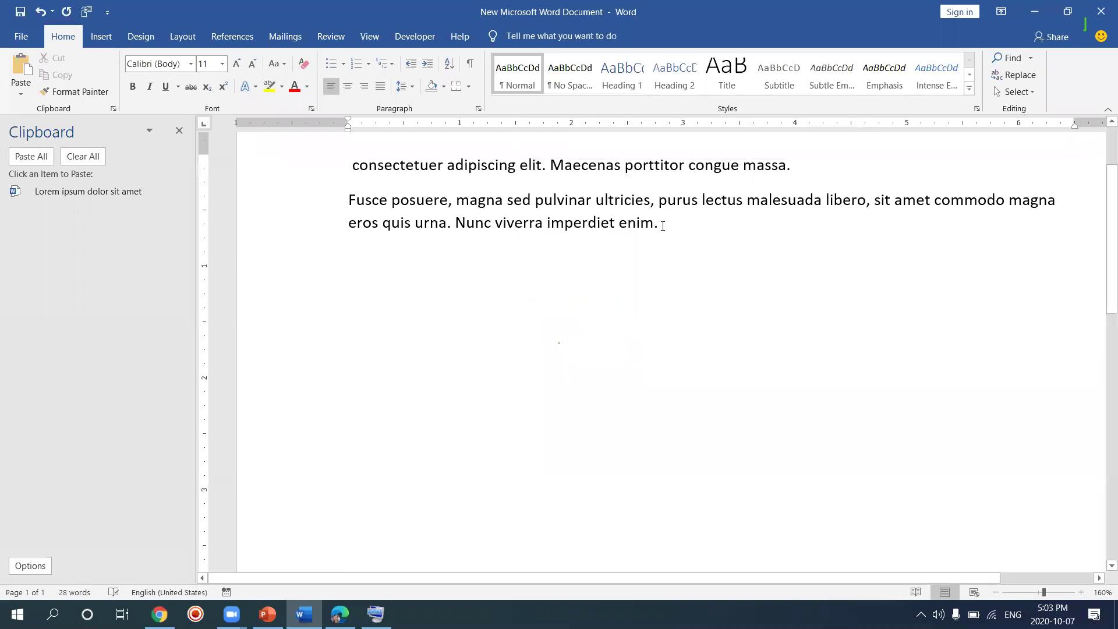
pyautogui.press('Return')
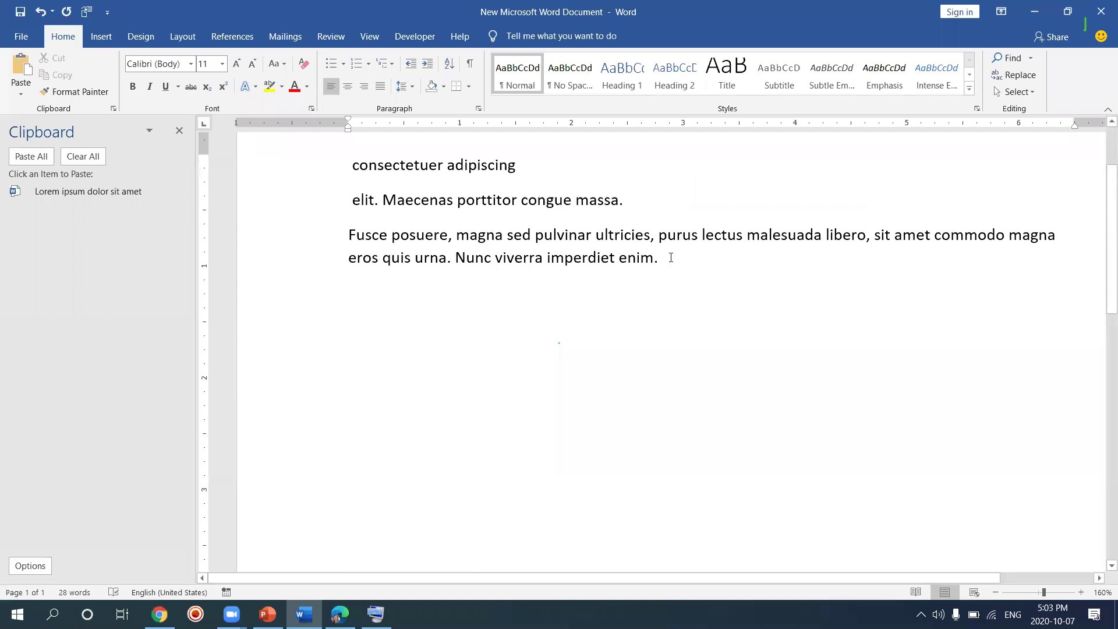
# - Paste the cut "Lorem ipsum dolor sit amet" at the very end of the document
pyautogui.hotkey('ctrl', 'End')
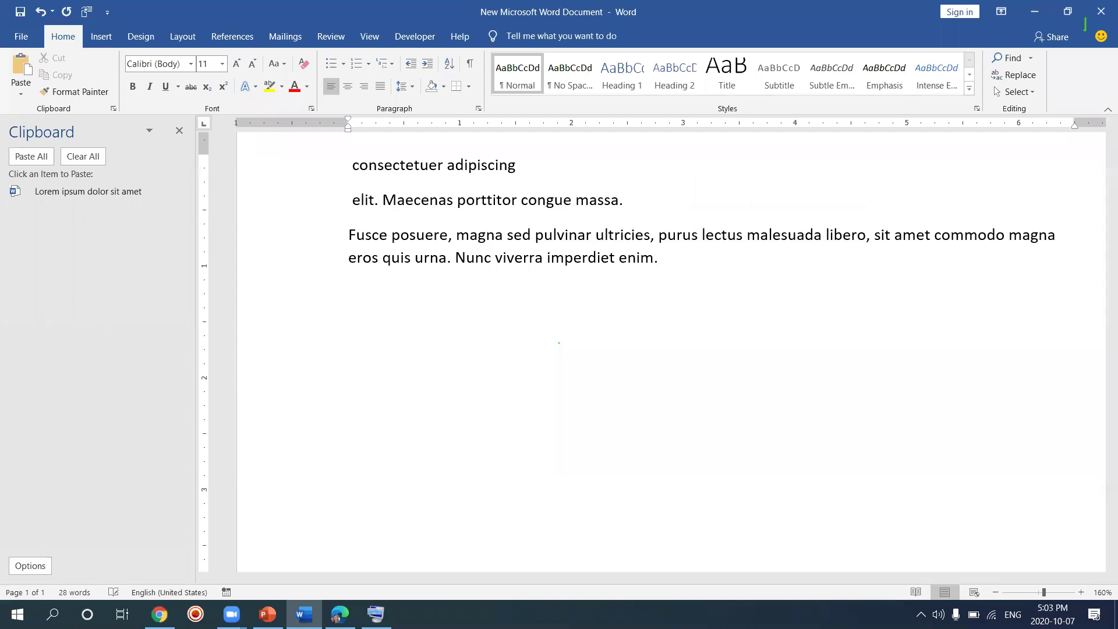
pyautogui.hotkey('ctrl', 'v')
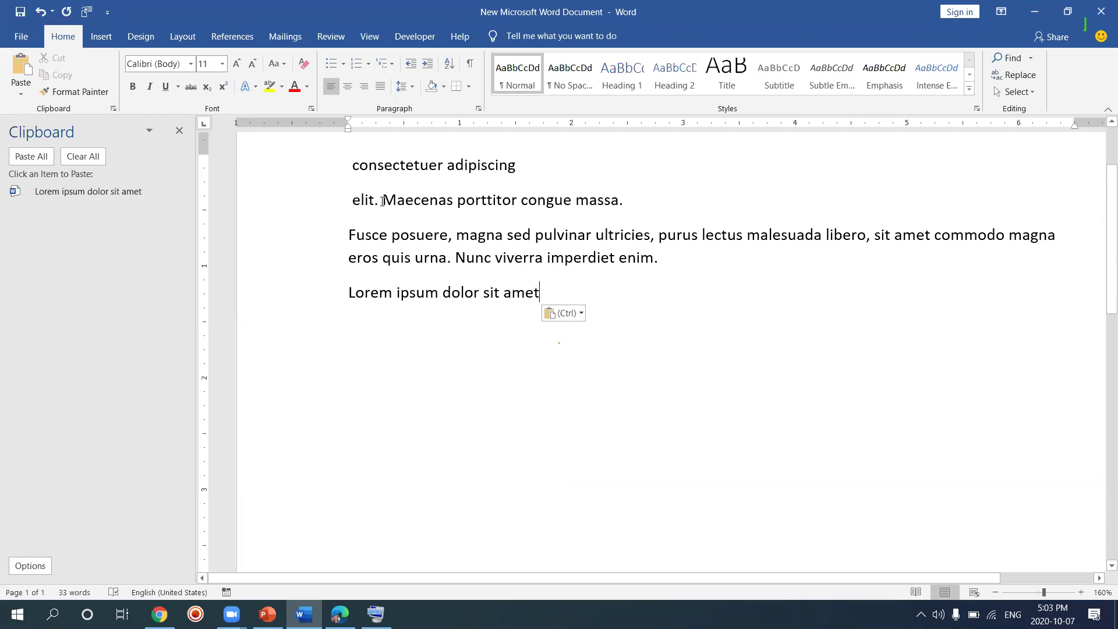
# - Cut "Maecenas porttitor congue massa." from after "elit." and paste it as a new paragraph at the end of the document
pyautogui.moveTo(382, 201); pyautogui.dragTo(626, 197)
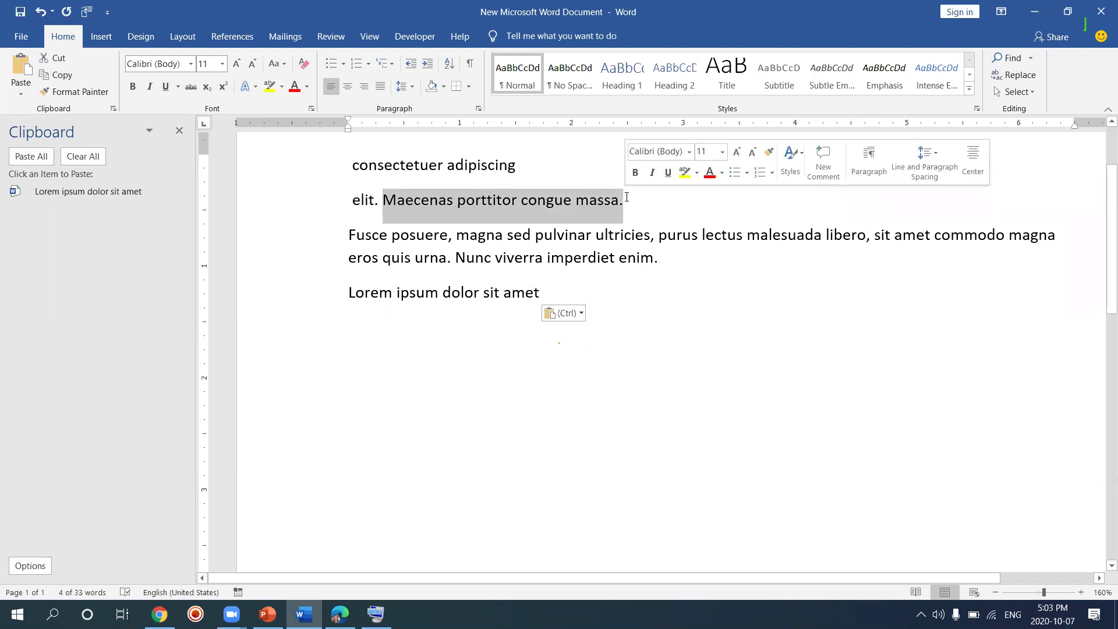
pyautogui.hotkey('ctrl', 'x')
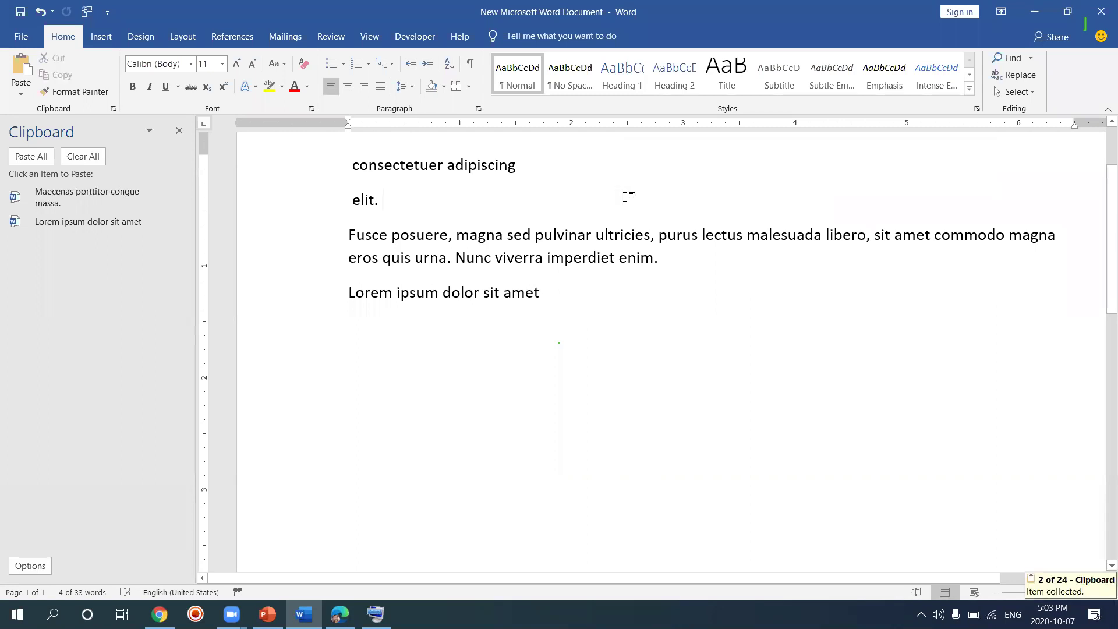
pyautogui.click(570, 290)
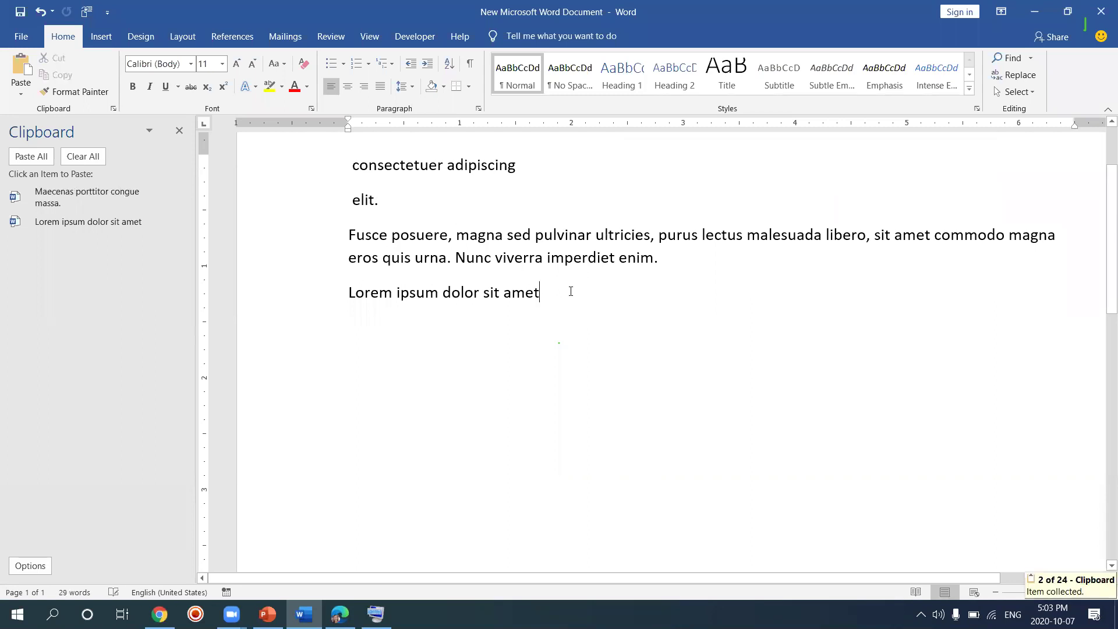
pyautogui.press('Return')
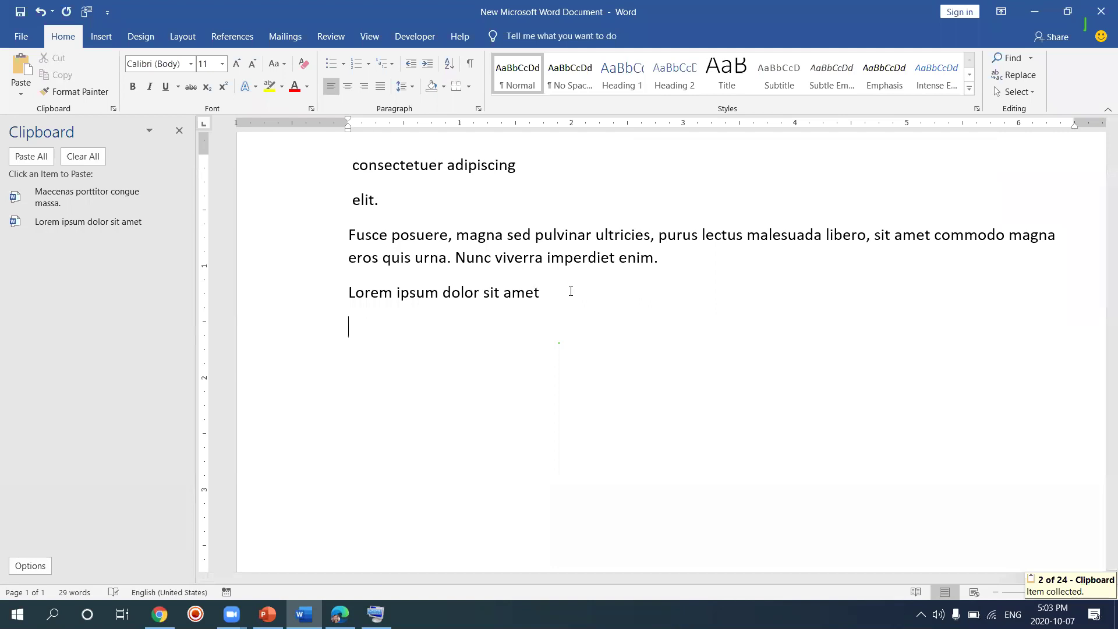
pyautogui.hotkey('ctrl', 'v')
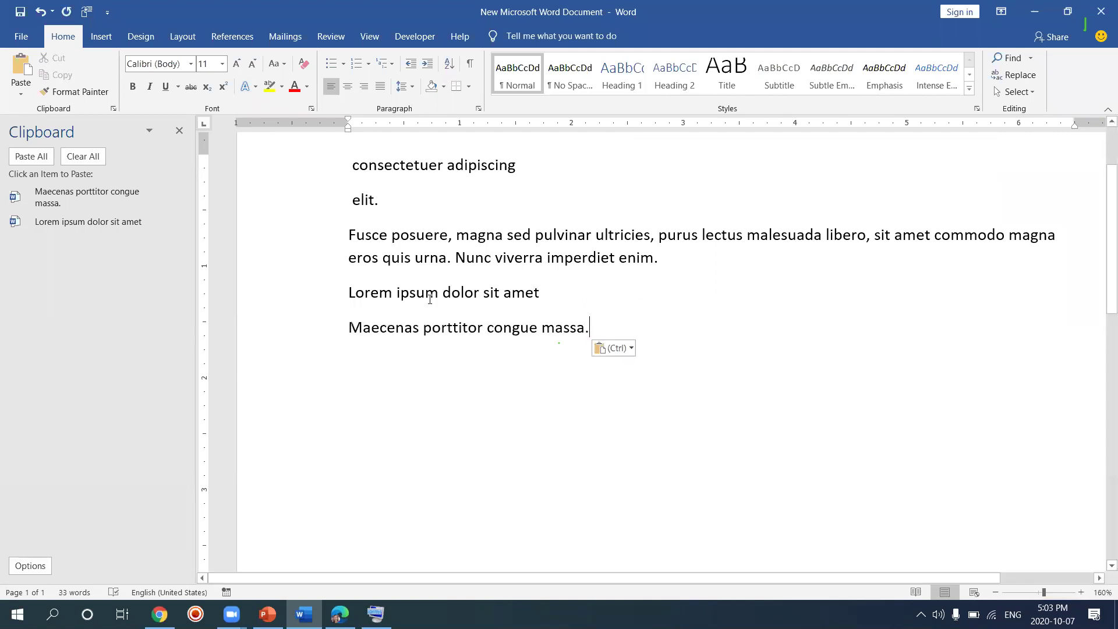
pyautogui.moveTo(352, 328); pyautogui.dragTo(584, 328)
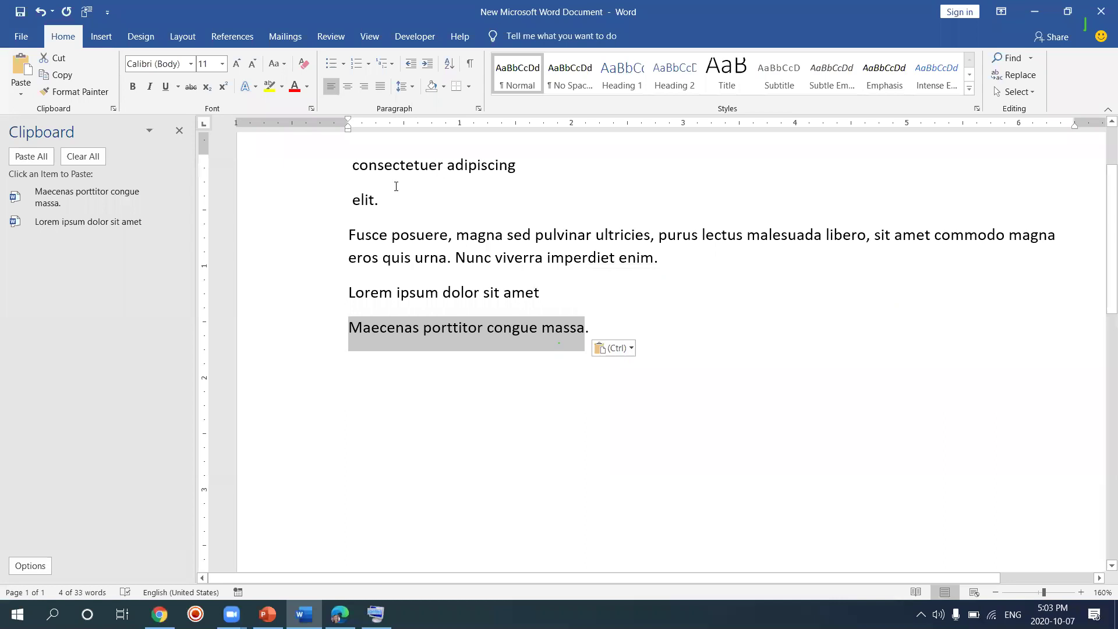
pyautogui.moveTo(392, 186); pyautogui.dragTo(405, 186)
pyautogui.click(416, 205)
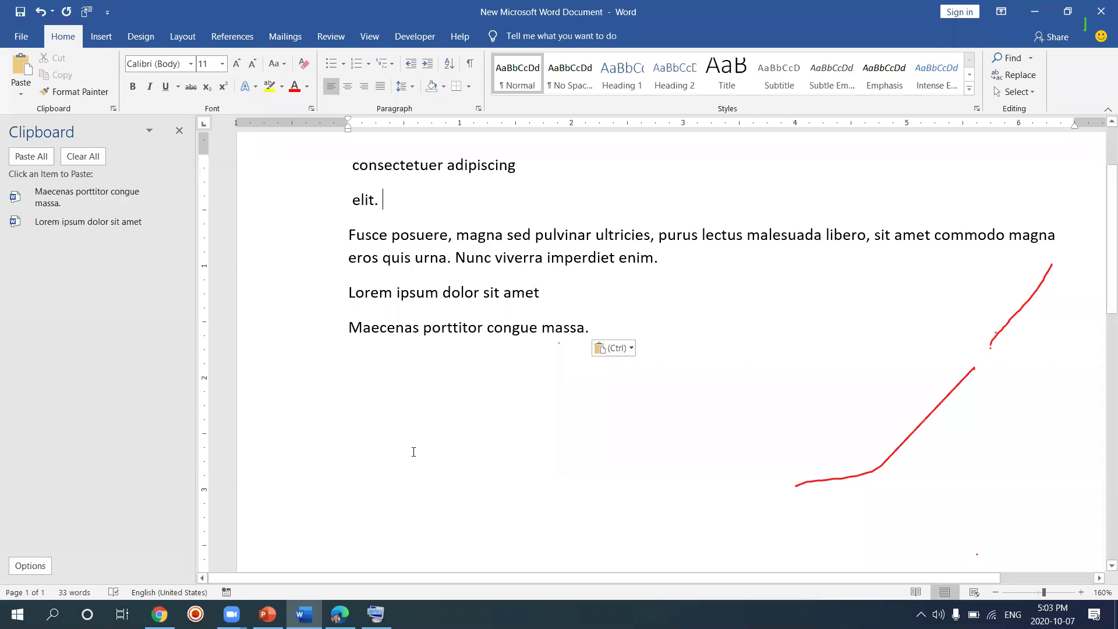
# - Switch to PowerPoint to show slide 9 about Paste, and return to Word
pyautogui.hotkey('alt', 'Tab')
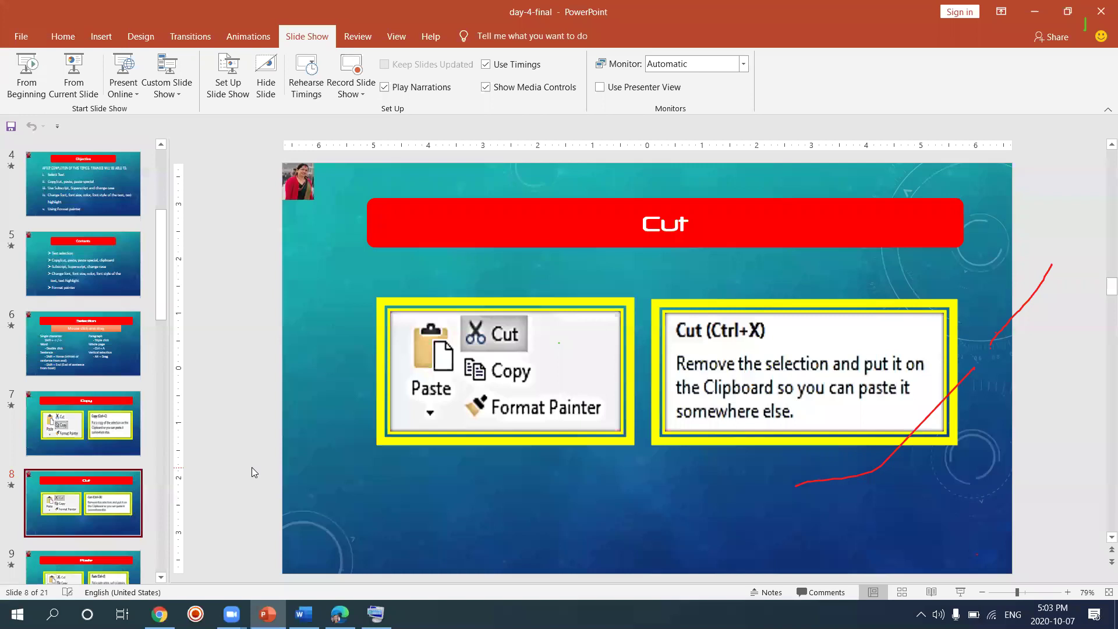
pyautogui.scroll(-1, 251, 467)
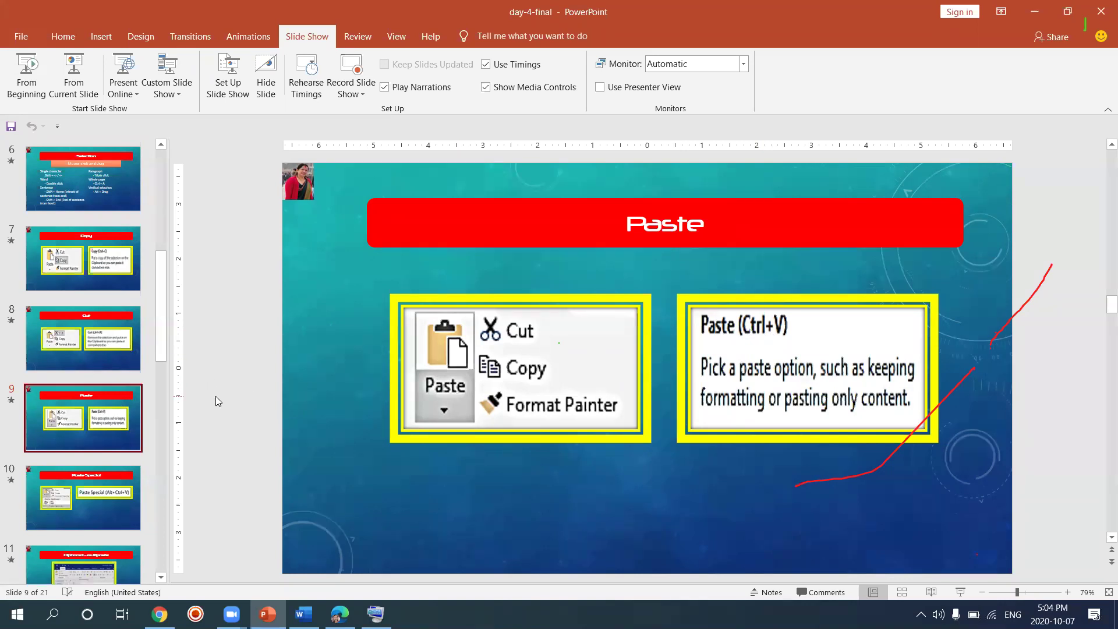
pyautogui.hotkey('alt', 'Tab')
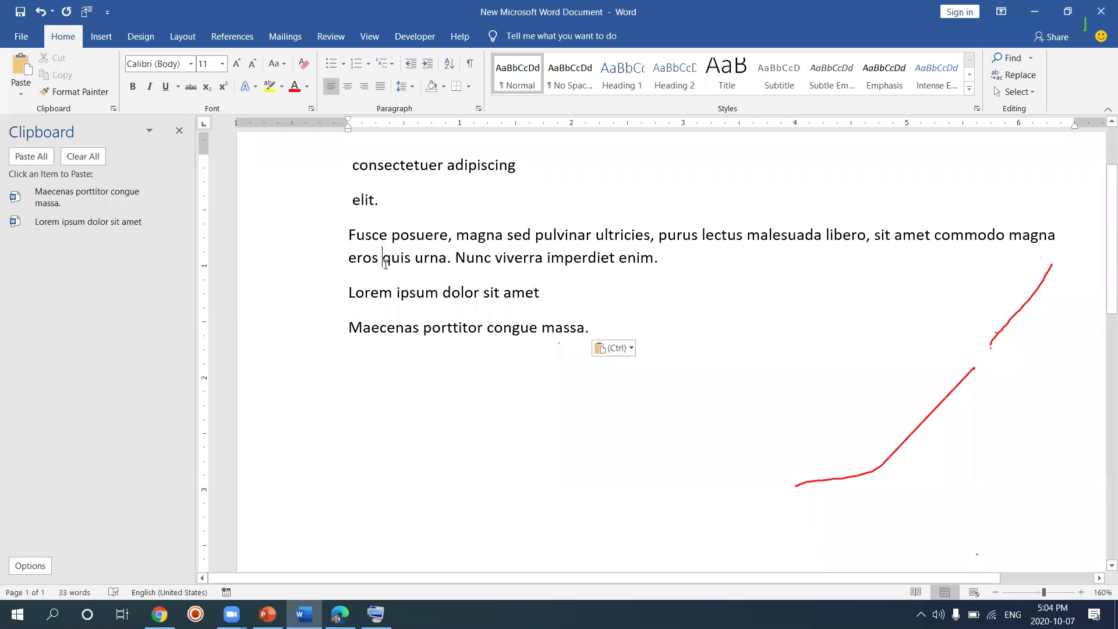
pyautogui.moveTo(350, 234); pyautogui.dragTo(658, 254)
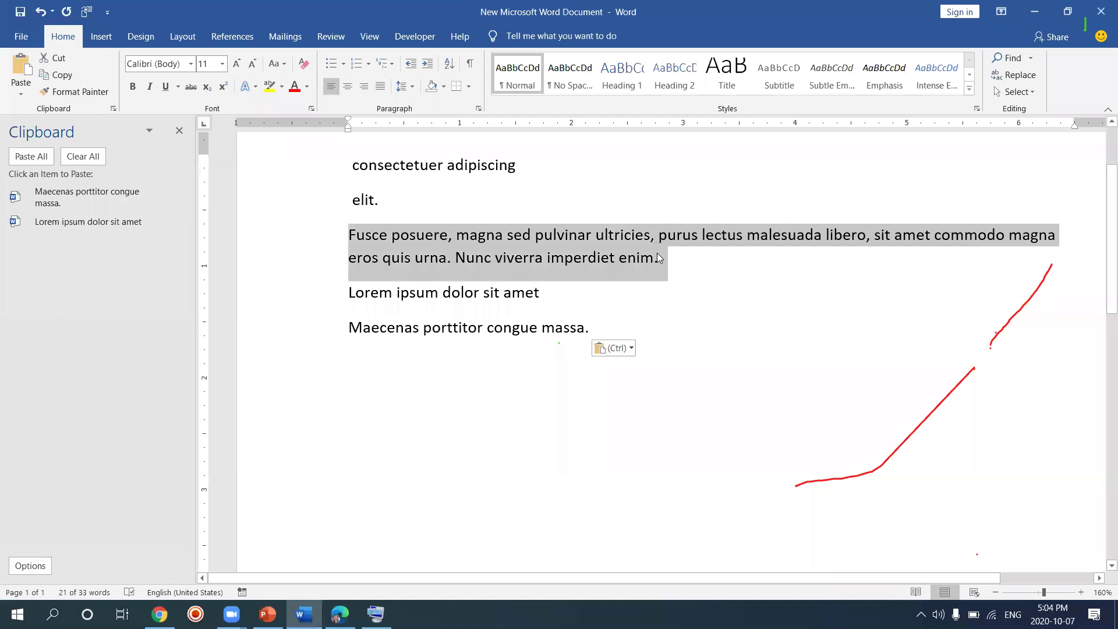
pyautogui.write('Maecenas porttitor congue massa.')
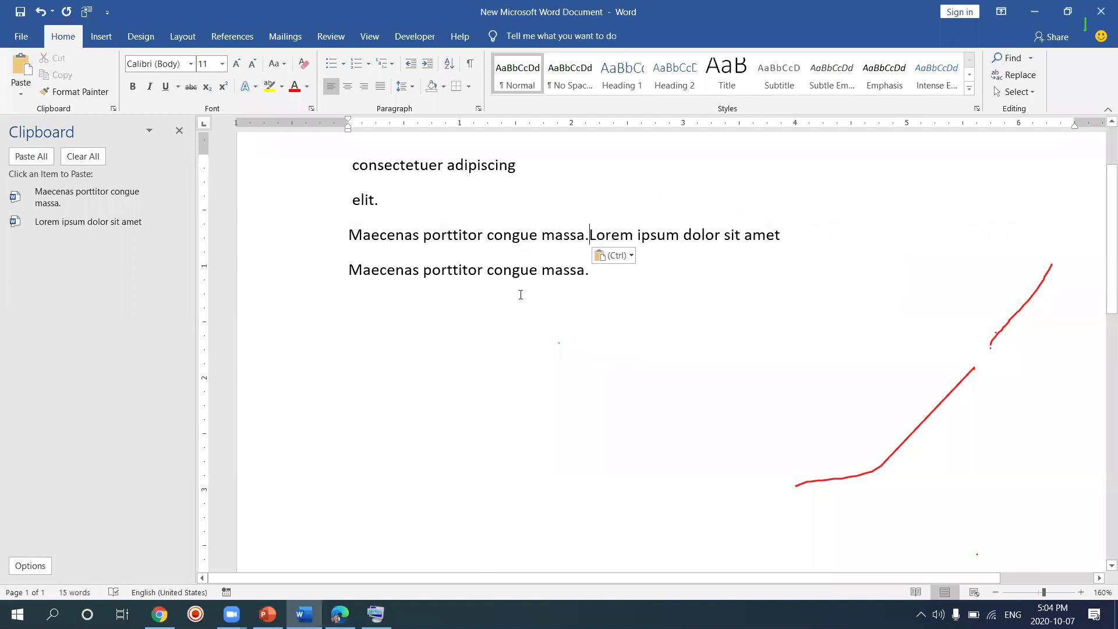
pyautogui.hotkey('ctrl', 'z')
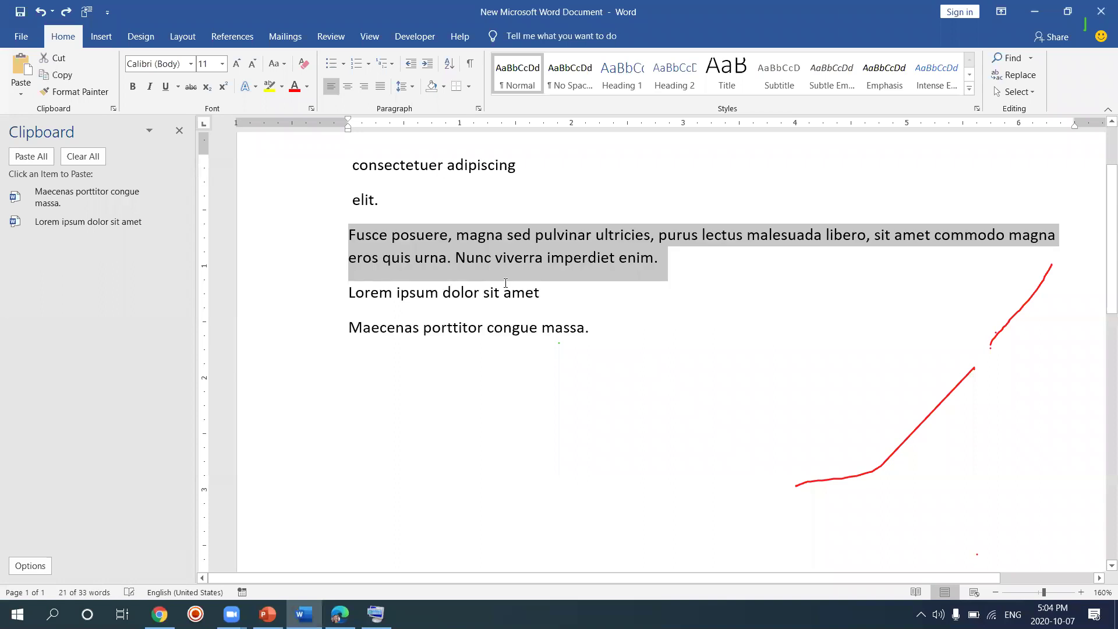
# - Copy the "Fusce posuere" paragraph without its final period and paste it as a new last paragraph, leaving no empty paragraph above "Lorem ipsum"
pyautogui.click(655, 264)
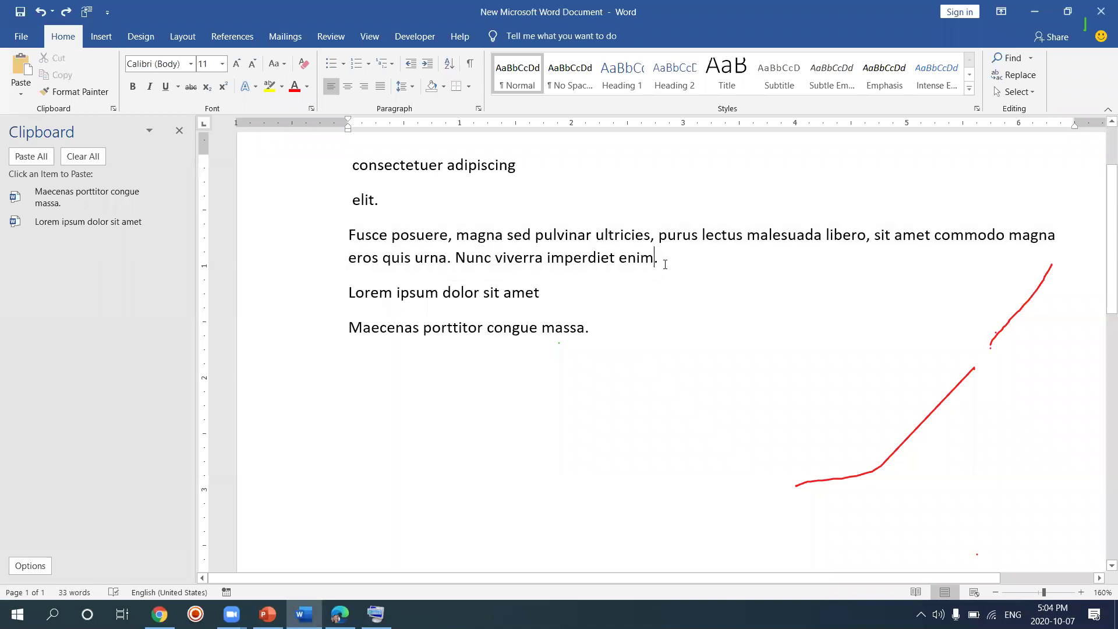
pyautogui.press('Return')
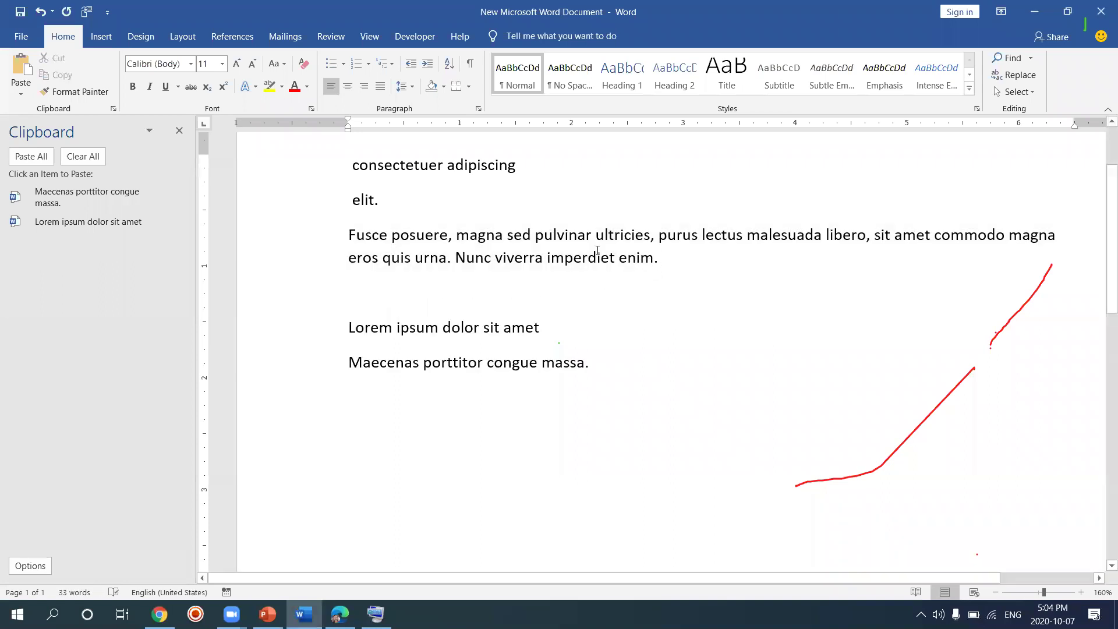
pyautogui.moveTo(350, 235); pyautogui.dragTo(653, 256)
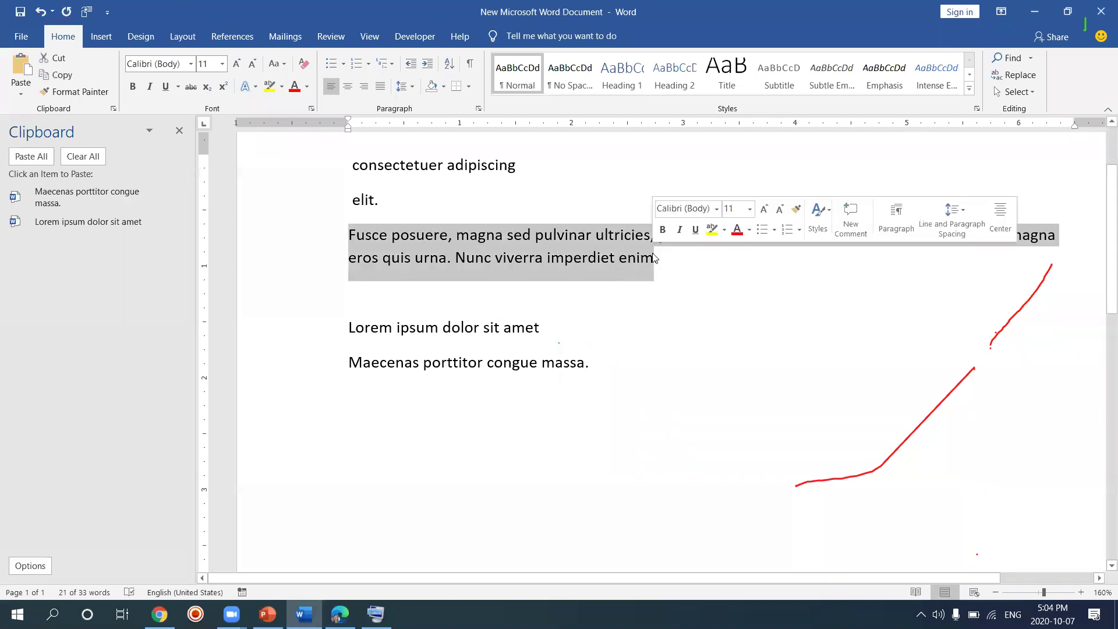
pyautogui.hotkey('ctrl', 'c')
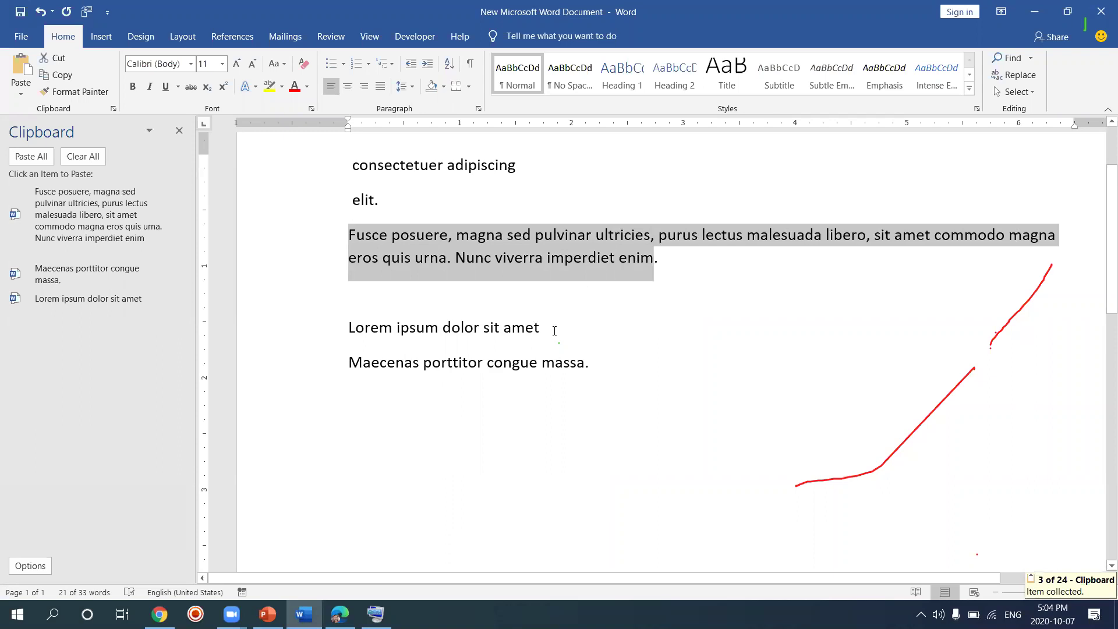
pyautogui.click(619, 366)
pyautogui.press('Return')
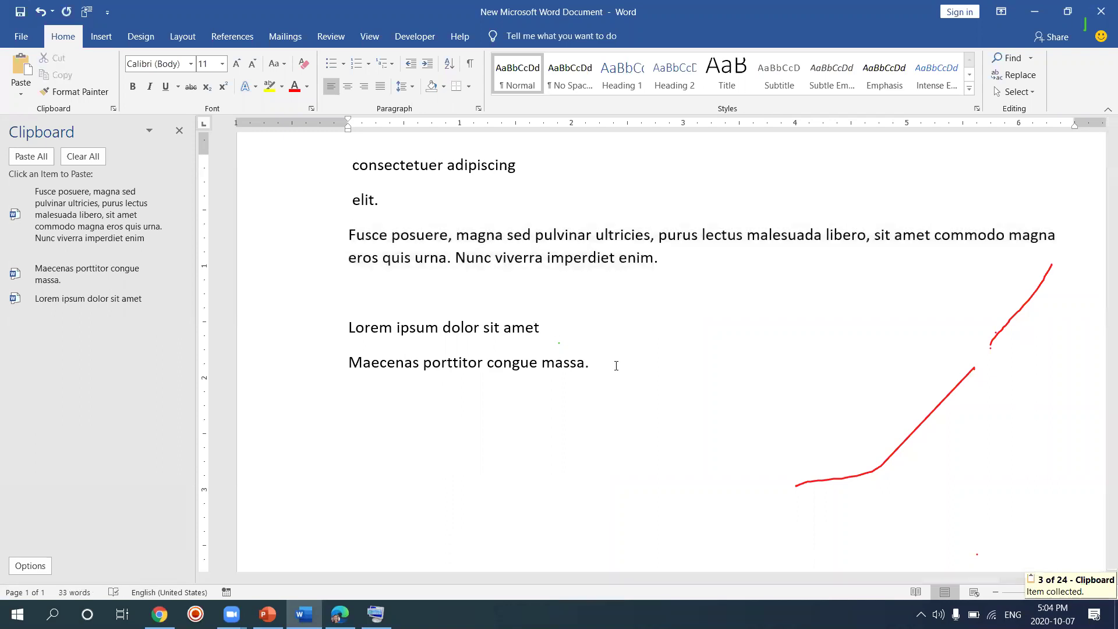
pyautogui.hotkey('ctrl', 'v')
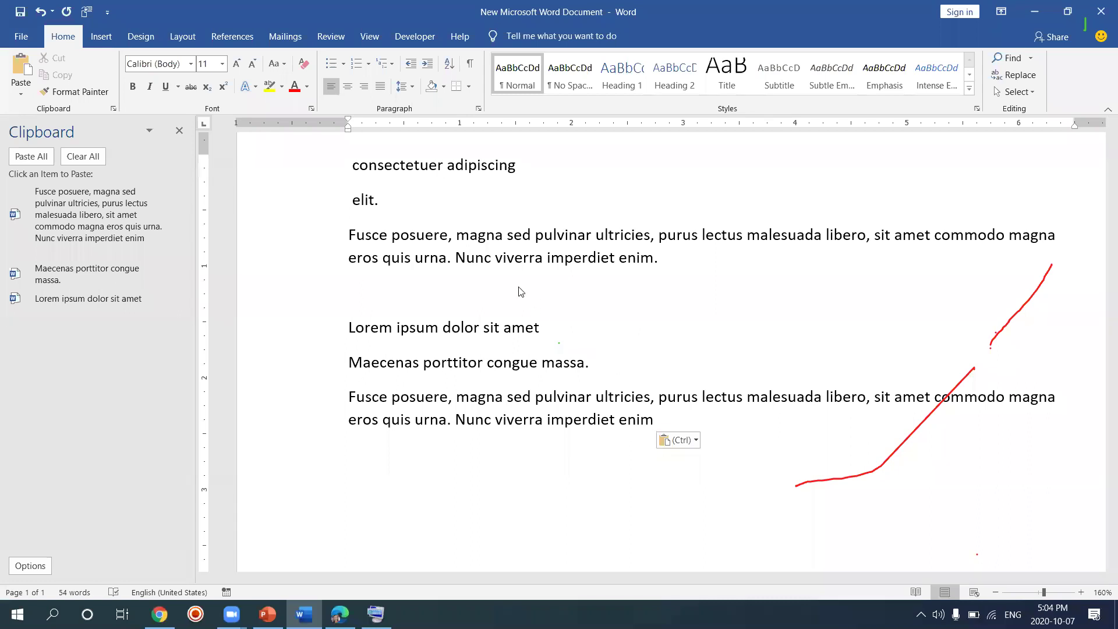
pyautogui.click(351, 298)
pyautogui.press('BackSpace')
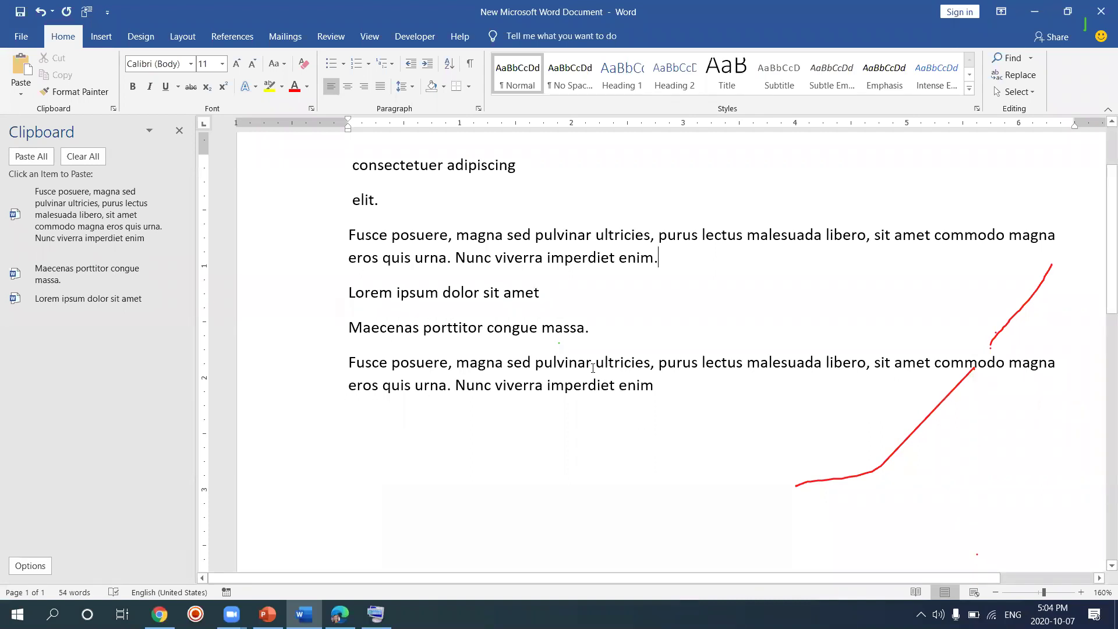
# - Delete the last paragraph's text from "pulvinar ultricies" onward and undo the deletion, doing this twice
pyautogui.moveTo(593, 368); pyautogui.dragTo(670, 378)
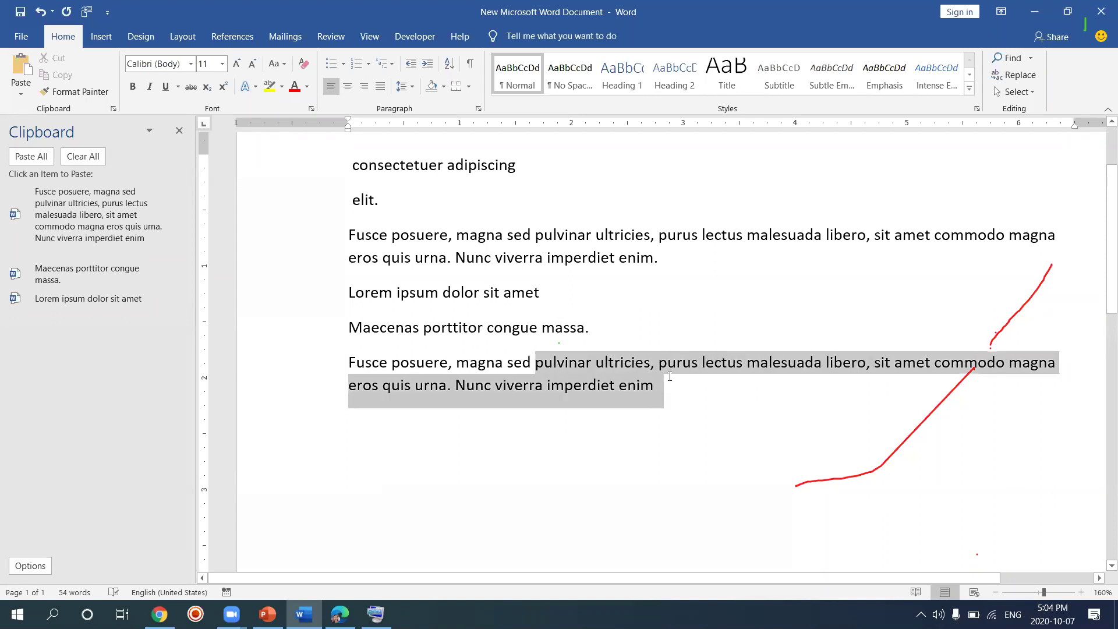
pyautogui.press('Delete')
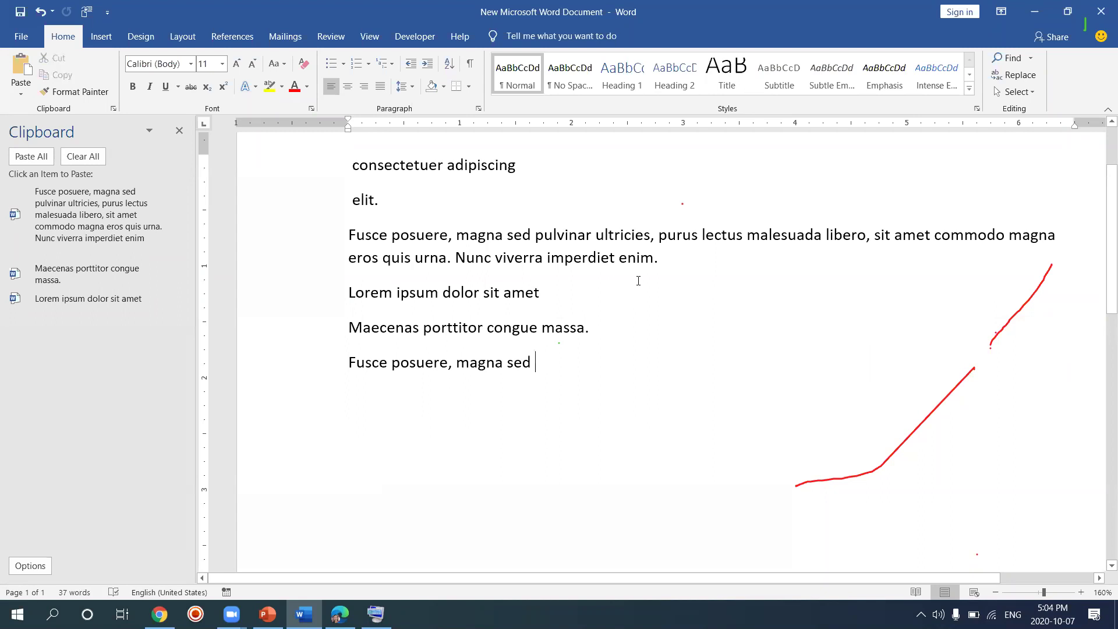
pyautogui.hotkey('ctrl', 'z')
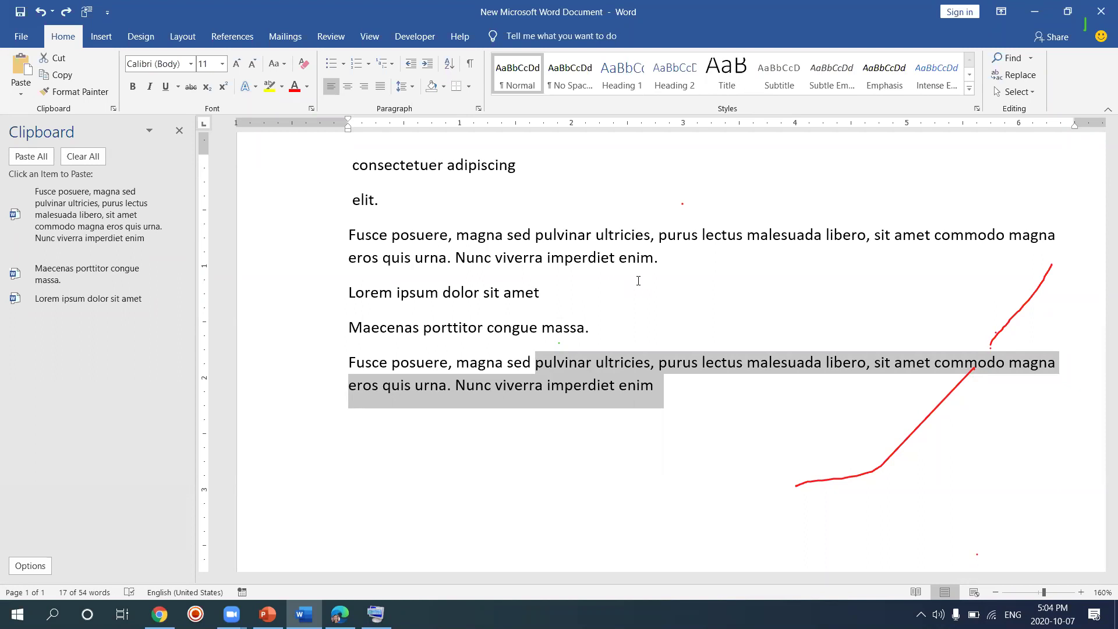
pyautogui.press('Delete')
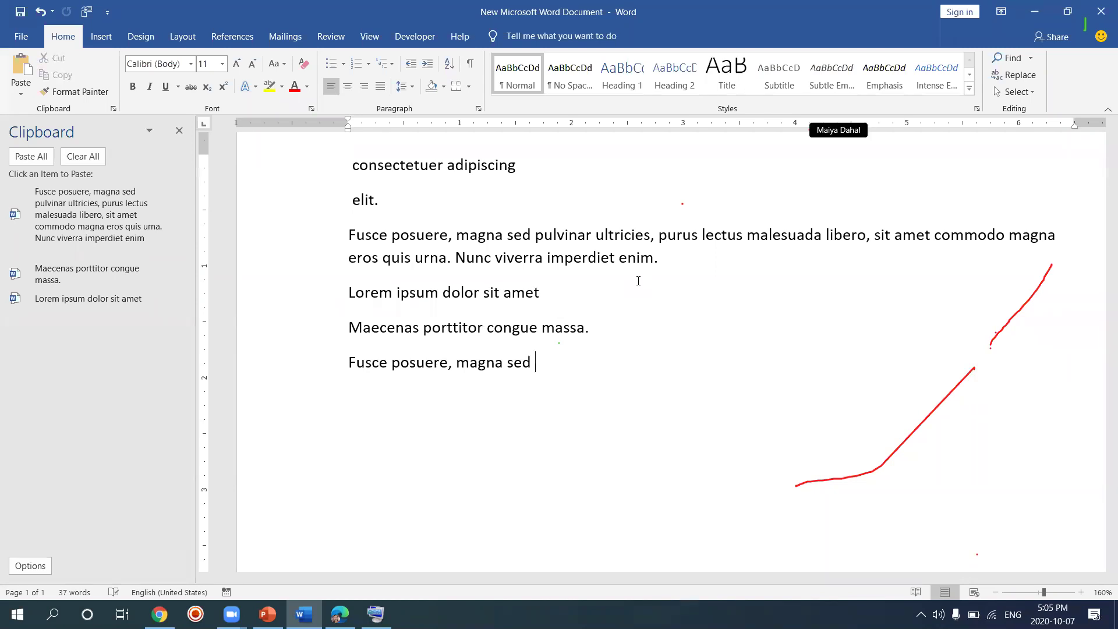
pyautogui.hotkey('ctrl', 'z')
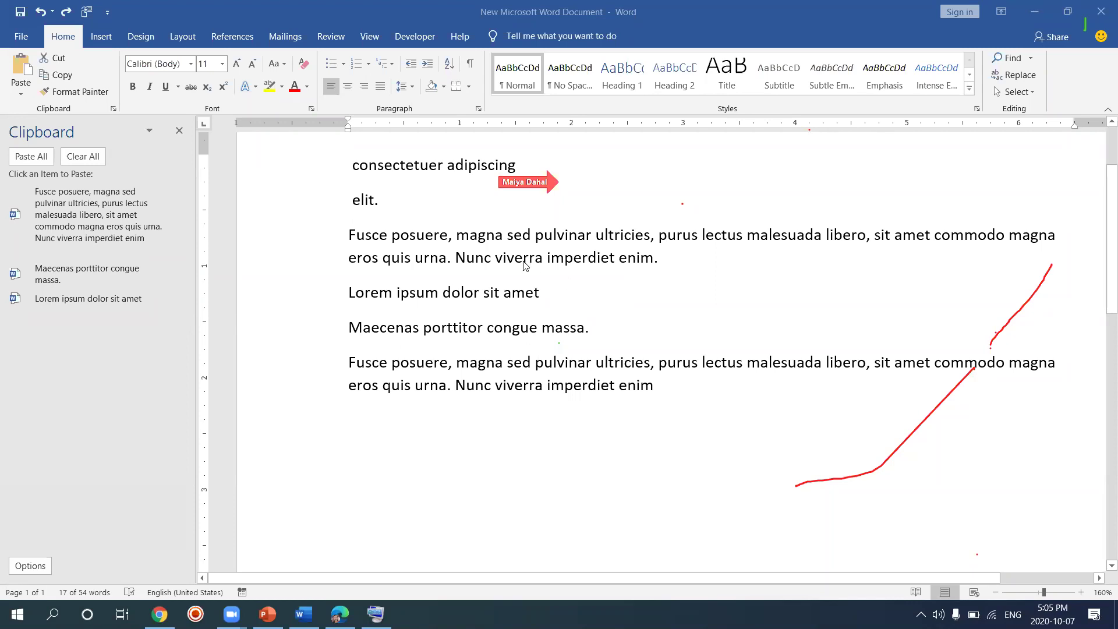
# - Select the last two paragraphs together, and reduce the selection to only the "Maecenas porttitor congue massa." paragraph
pyautogui.click(531, 304)
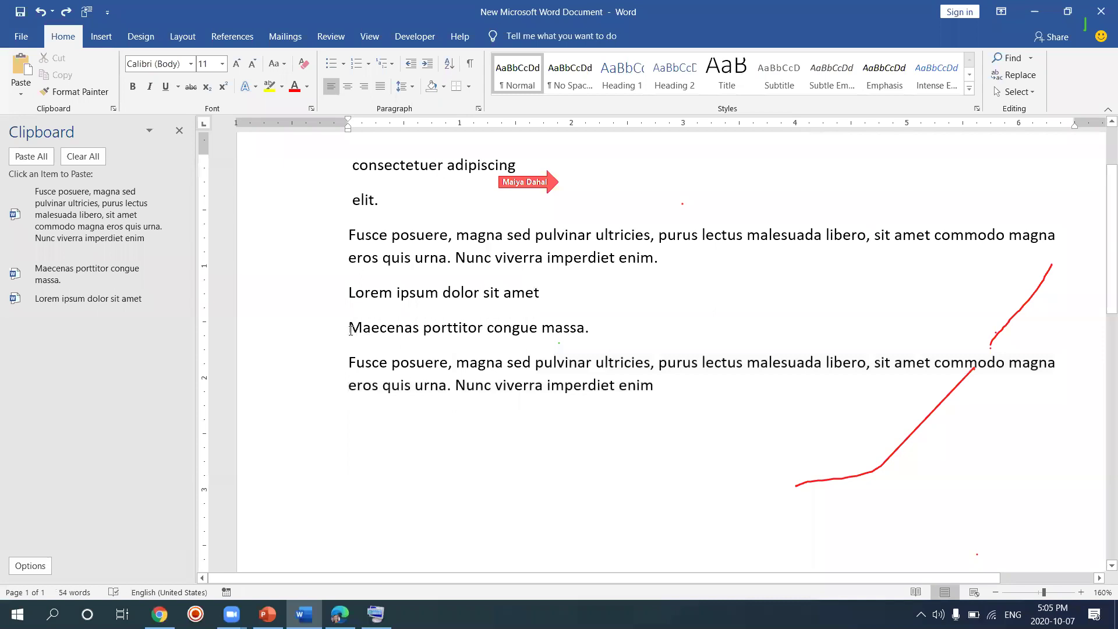
pyautogui.moveTo(351, 330); pyautogui.dragTo(696, 404)
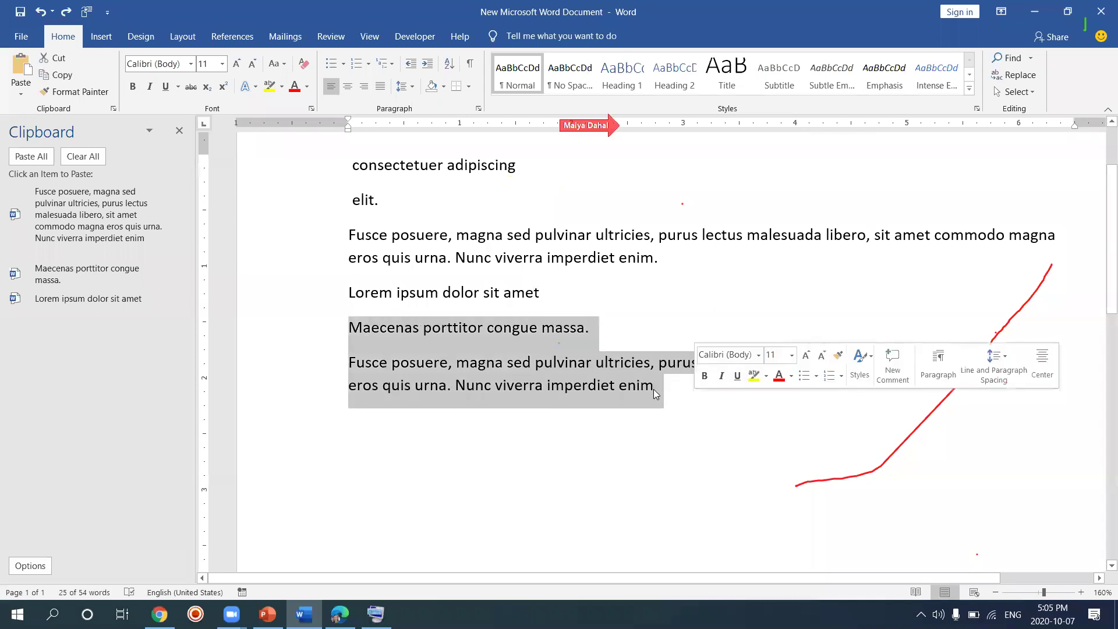
pyautogui.click(597, 325)
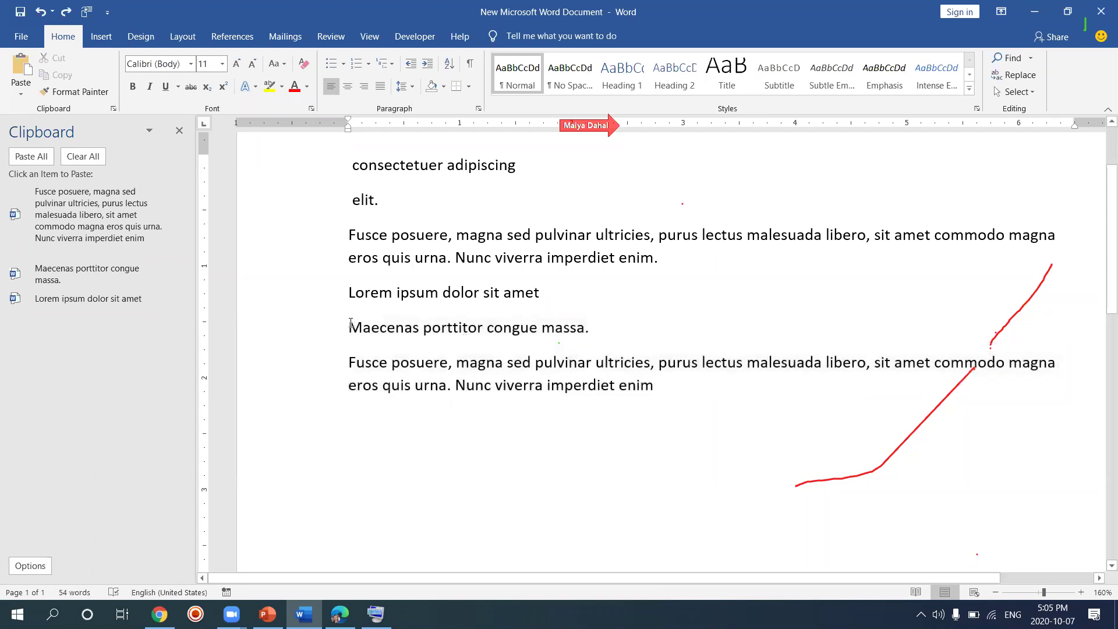
pyautogui.moveTo(350, 323); pyautogui.dragTo(594, 318)
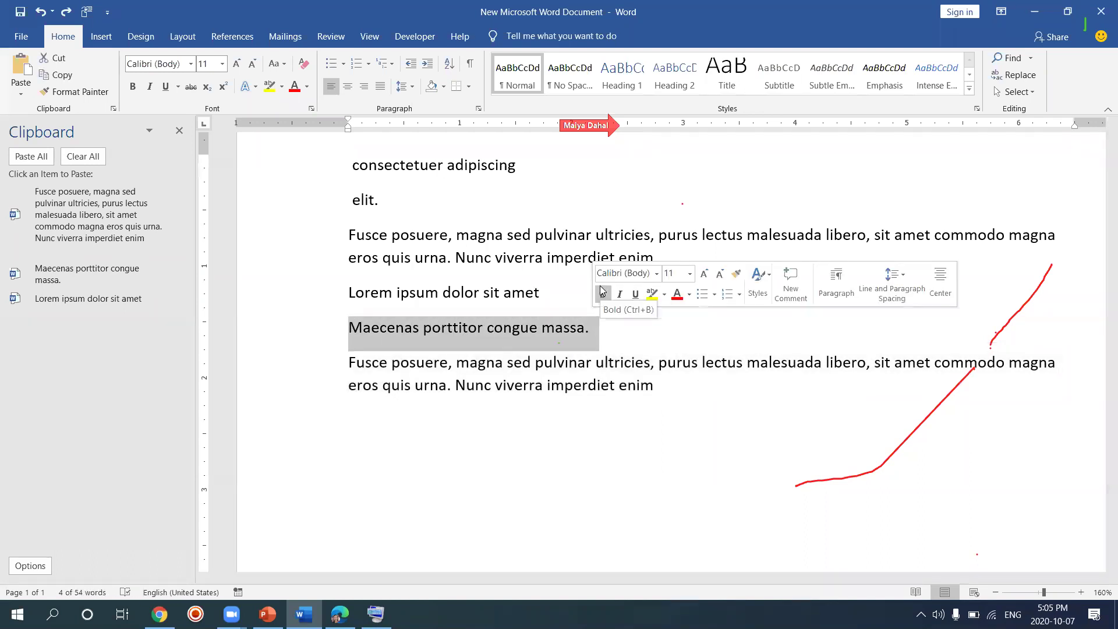
# - Delete the "Maecenas porttitor congue massa." paragraph, undo the deletion, and delete the paragraph again
pyautogui.press('Delete')
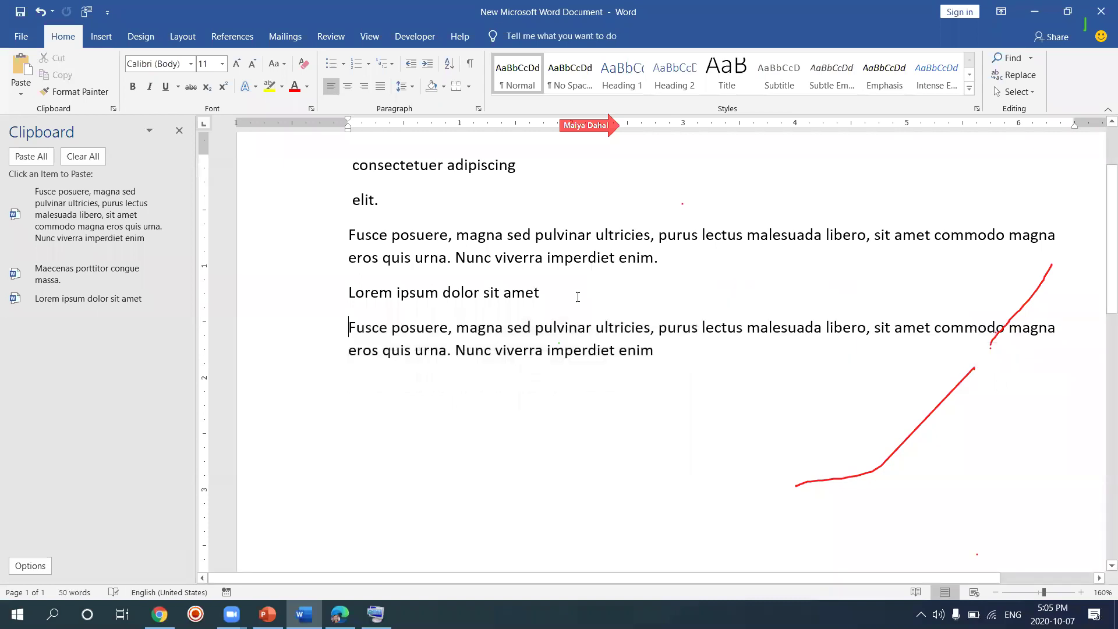
pyautogui.click(574, 300)
pyautogui.hotkey('ctrl', 'z')
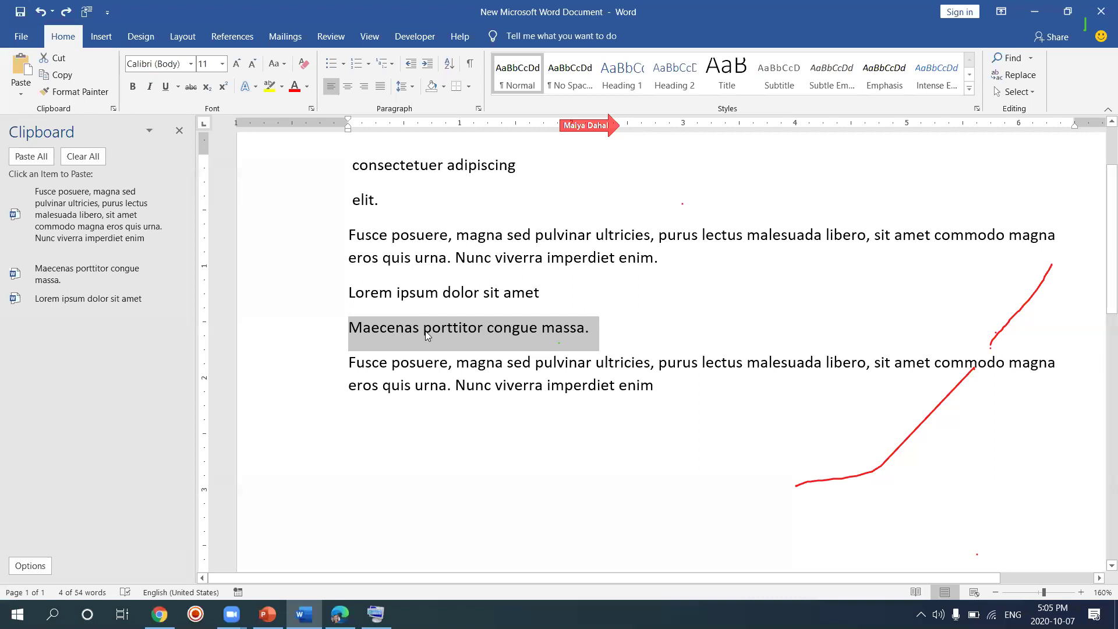
pyautogui.press('Delete')
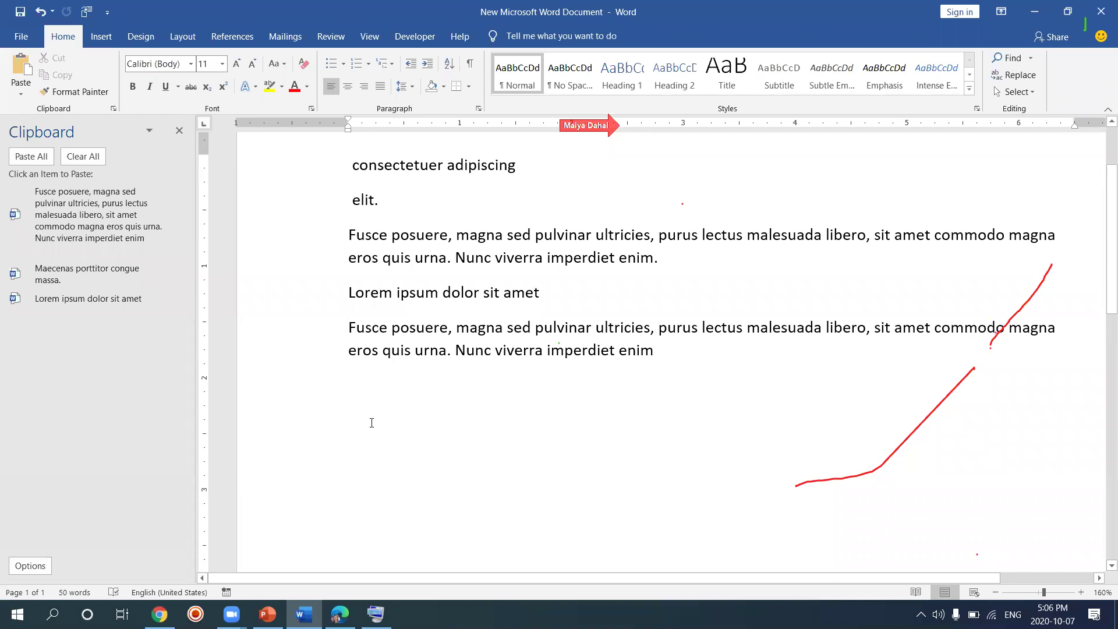
# - Switch to PowerPoint to show slide 10 about Paste Special, and return to Word
pyautogui.moveTo(267, 614)
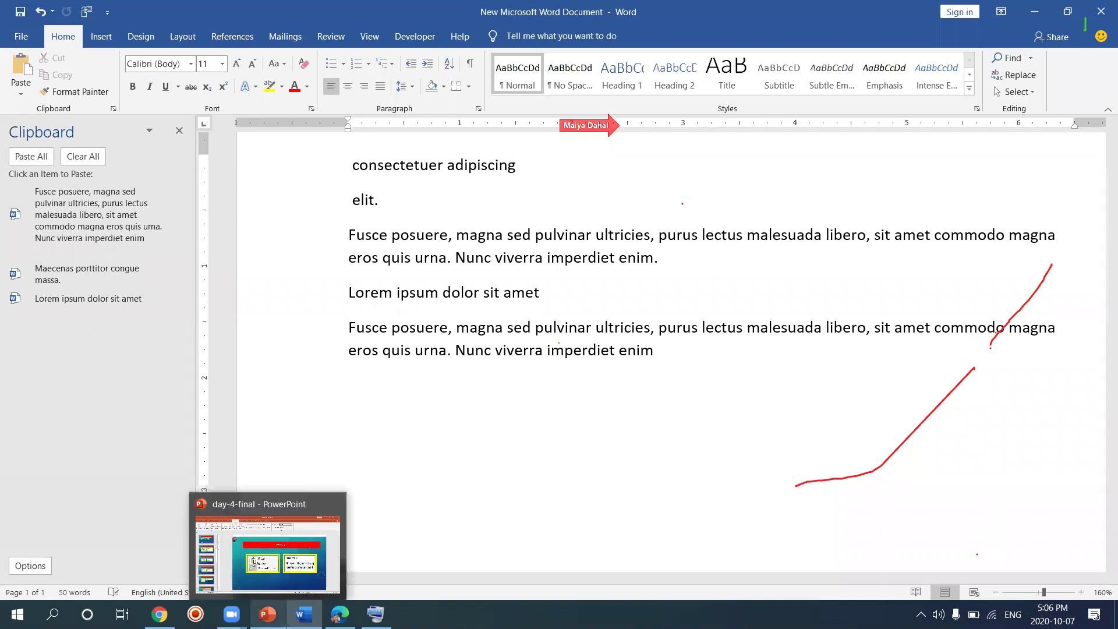
pyautogui.click(293, 548)
pyautogui.press('Down')
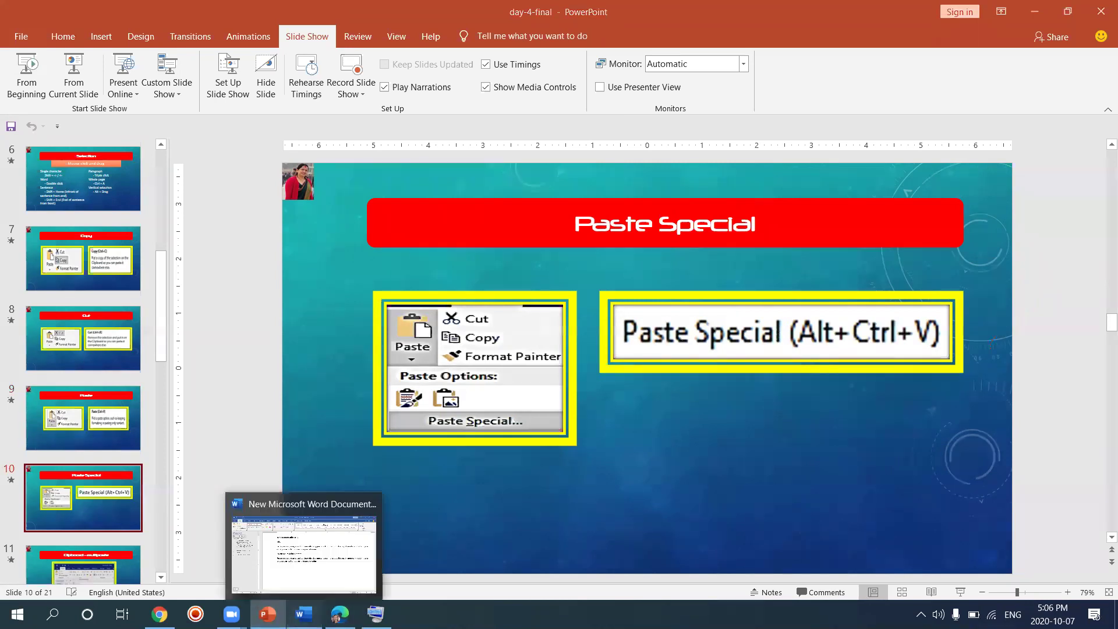
pyautogui.click(304, 614)
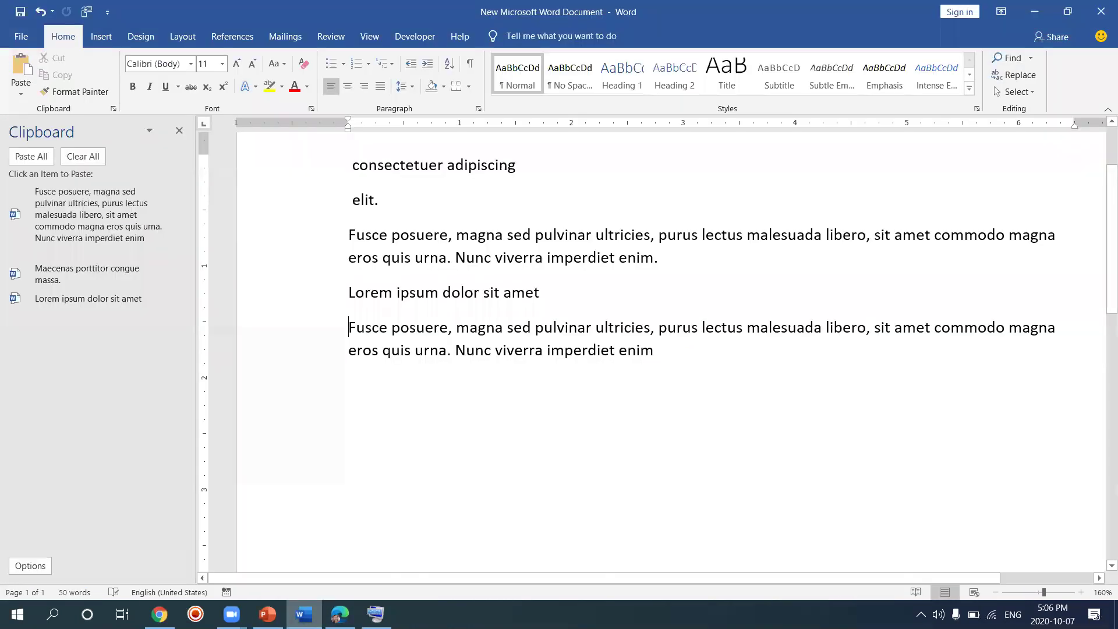
# - Delete all remaining text in the document, from "consectetuer adipiscing" through the last "Fusce posuere" paragraph
pyautogui.click(303, 306)
pyautogui.click(397, 216)
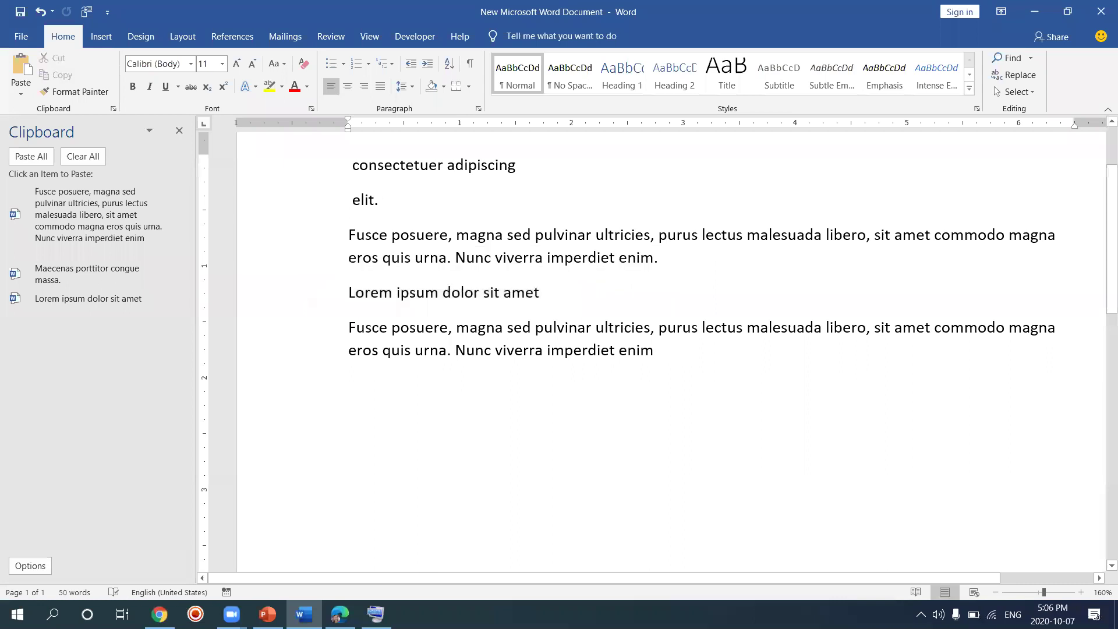
pyautogui.press('BackSpace')
pyautogui.press('BackSpace')
pyautogui.press('BackSpace')
pyautogui.press('BackSpace')
pyautogui.moveTo(348, 165); pyautogui.dragTo(709, 366)
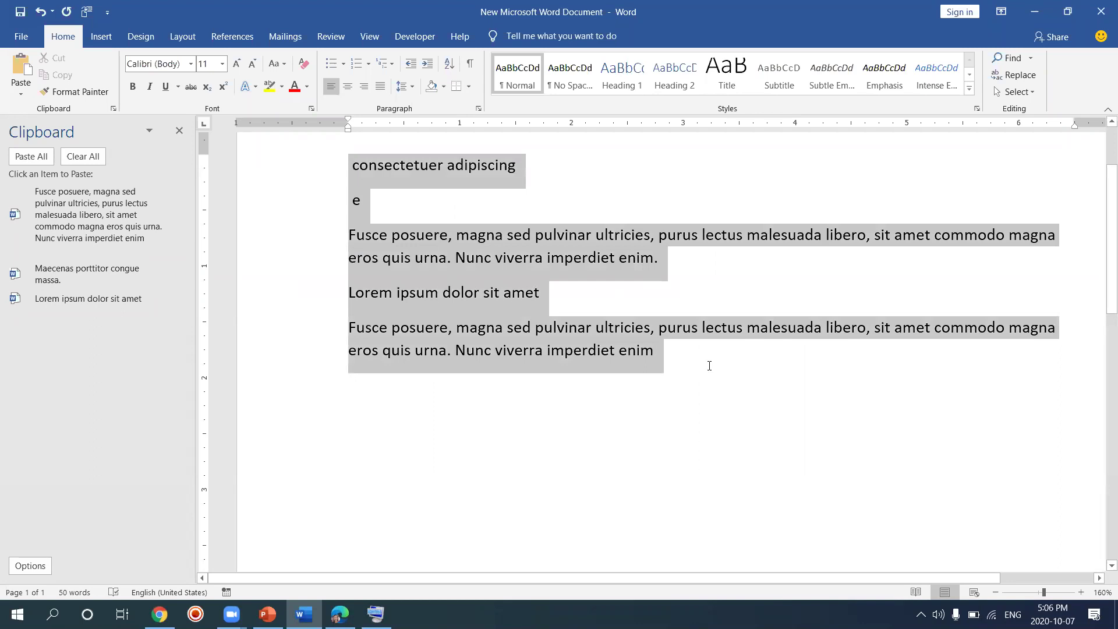
pyautogui.press('Delete')
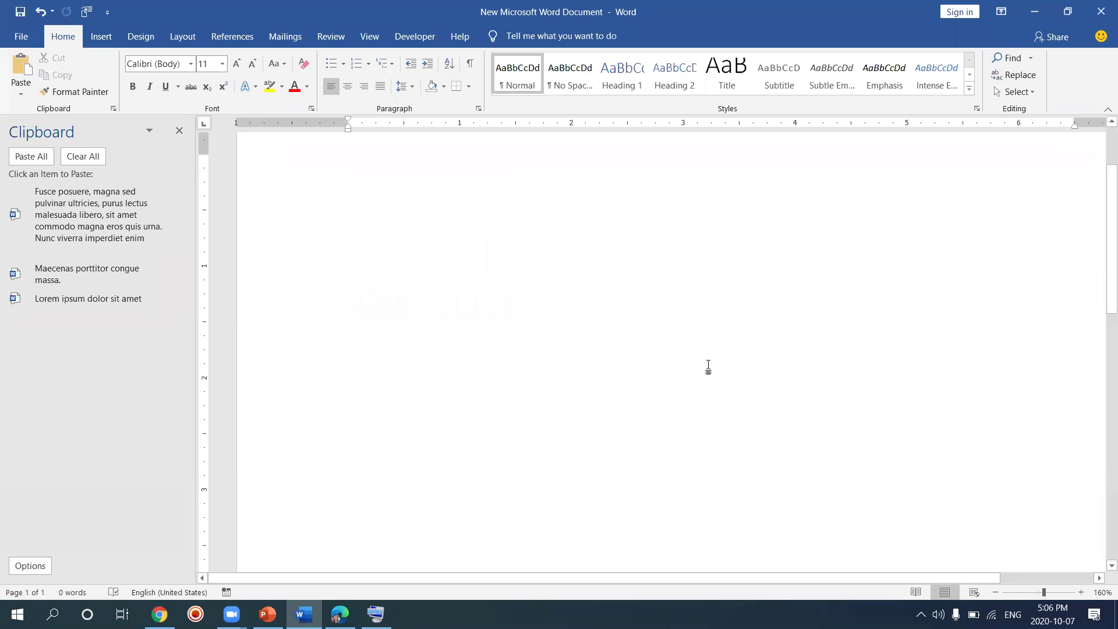
# - Generate three paragraphs of sample text with =rand(3,2)
pyautogui.write('=r')
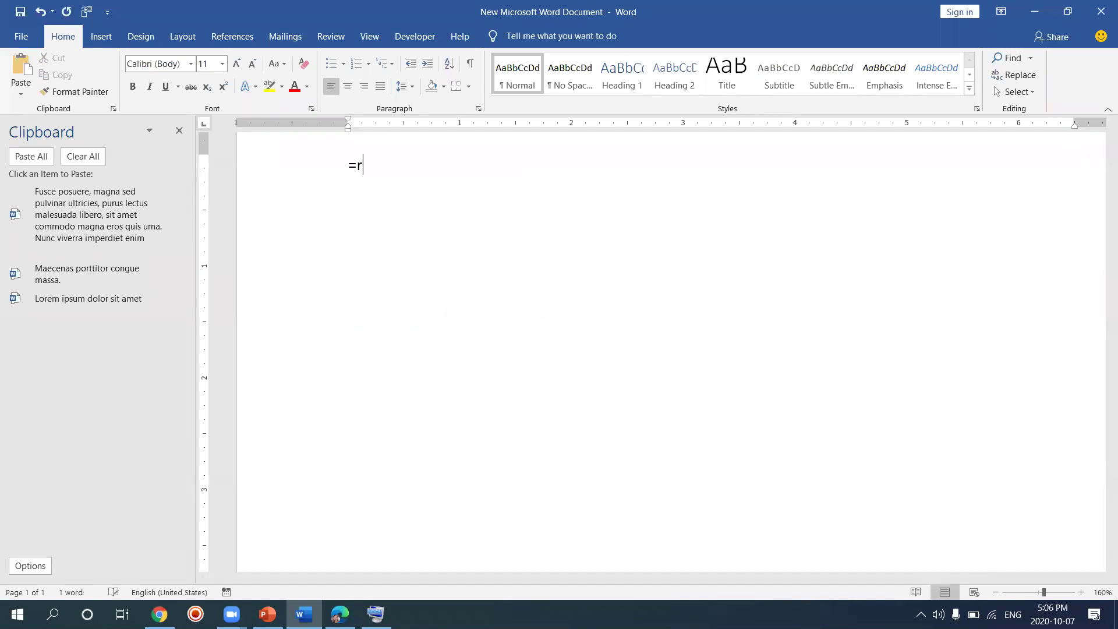
pyautogui.write('and(3,2)')
pyautogui.press('Return')
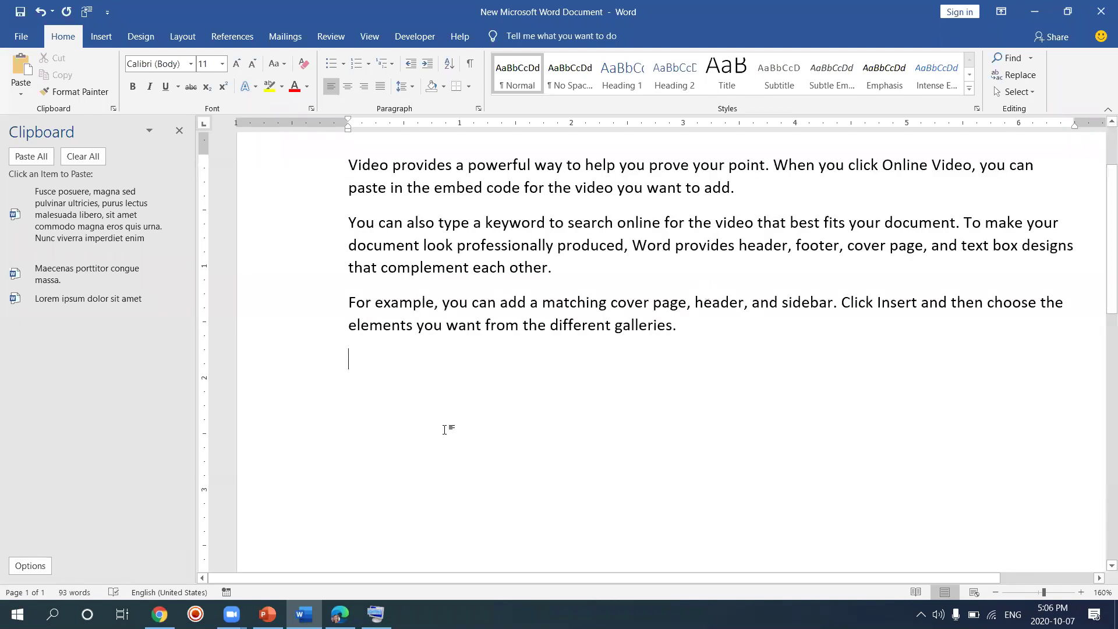
# - Show the Paste Special slide in PowerPoint once more and go back to the Word document
pyautogui.click(267, 614)
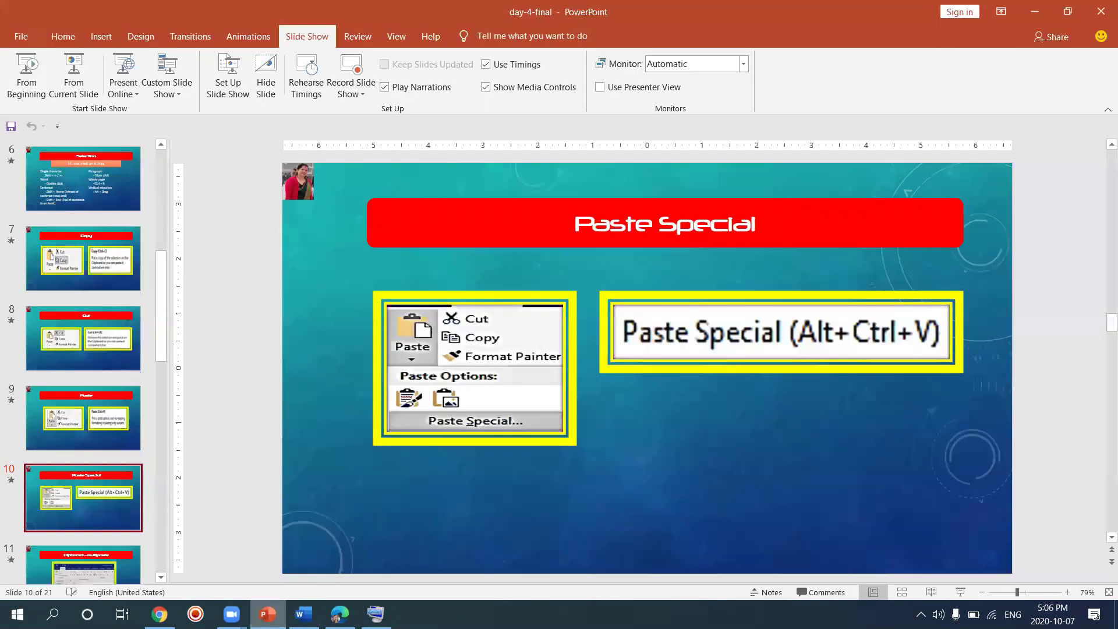
pyautogui.click(228, 536)
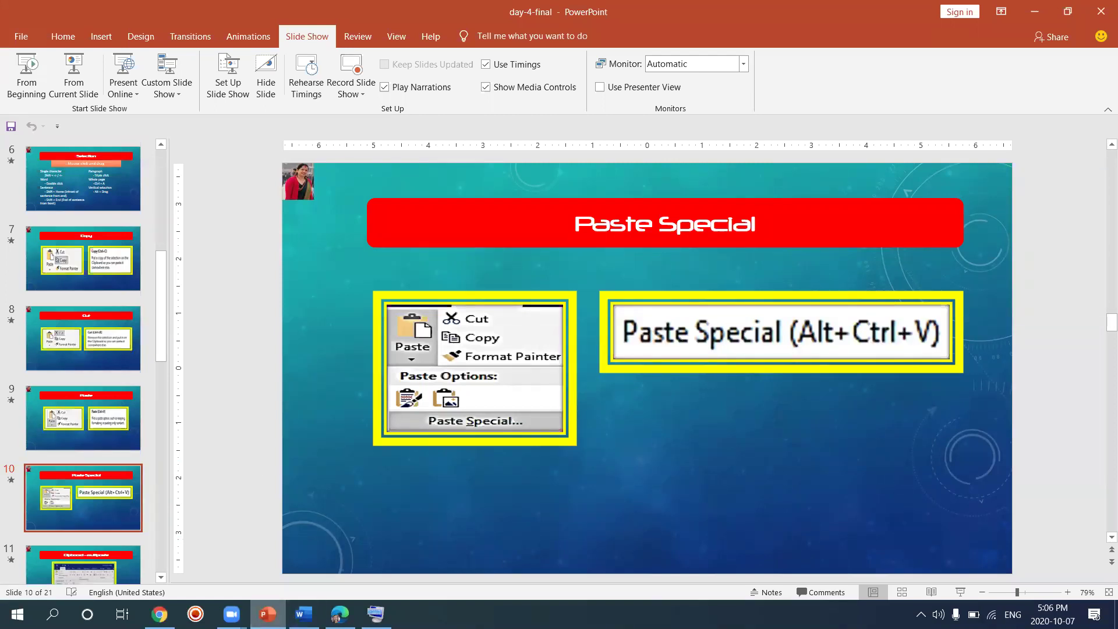
pyautogui.click(303, 614)
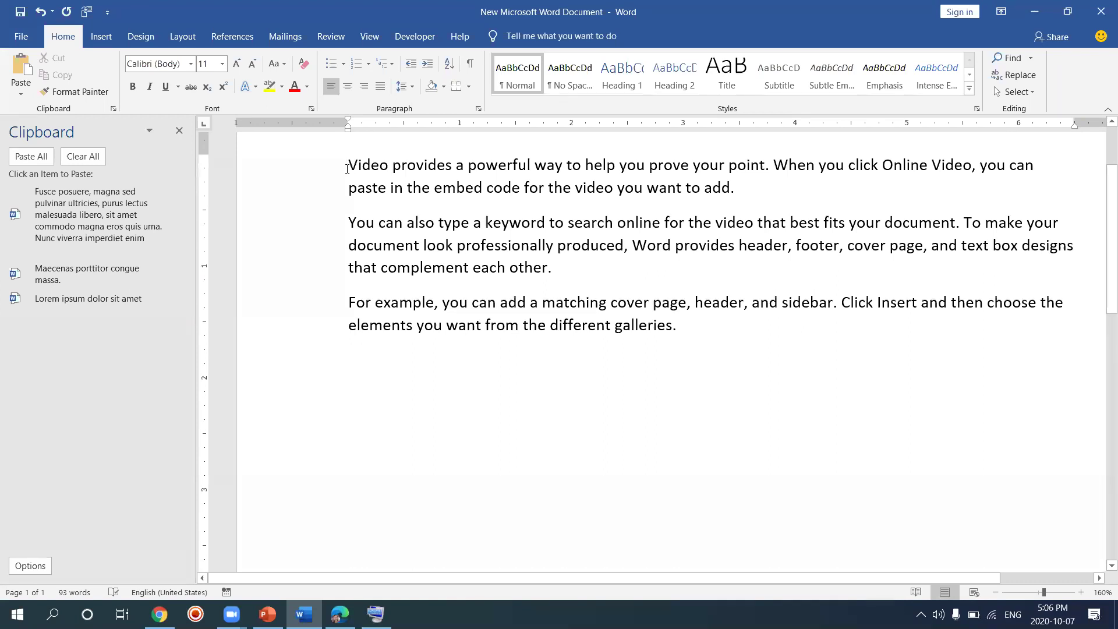
# - Replace the first paragraph with the copied "Fusce posuere" text, and open and dismiss its paste options
pyautogui.moveTo(350, 167); pyautogui.dragTo(731, 190)
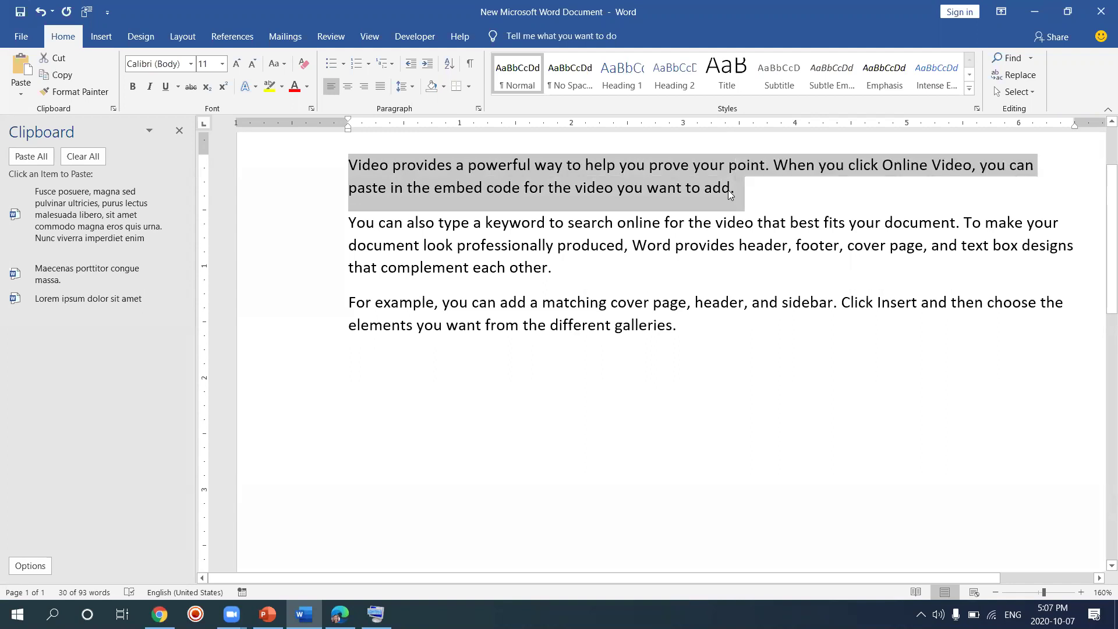
pyautogui.write('Fusce posuere, magna sed pulvinar ultricies, purus lectus malesuada libero, sit amet commodo magna eros quis urna. Nunc viverra imperdiet enim')
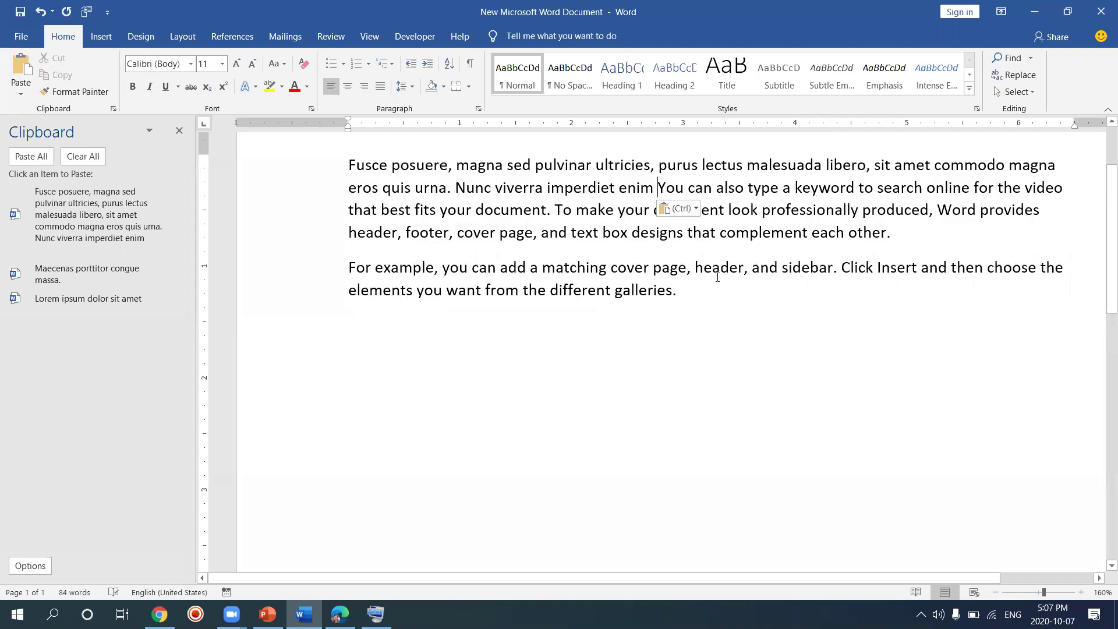
pyautogui.press('ctrl')
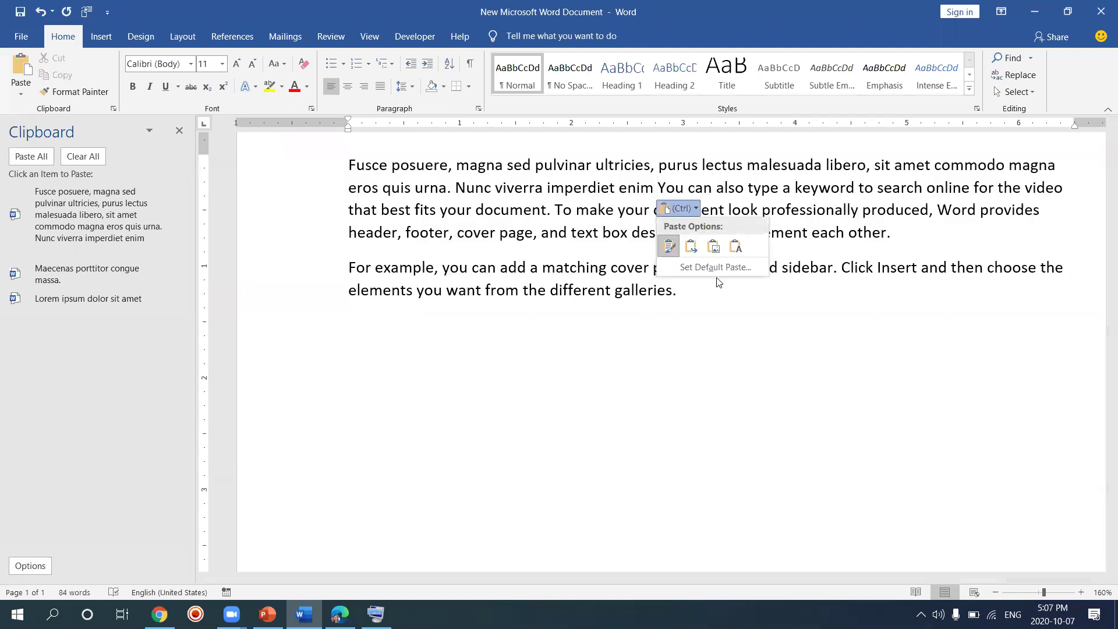
pyautogui.press('Escape')
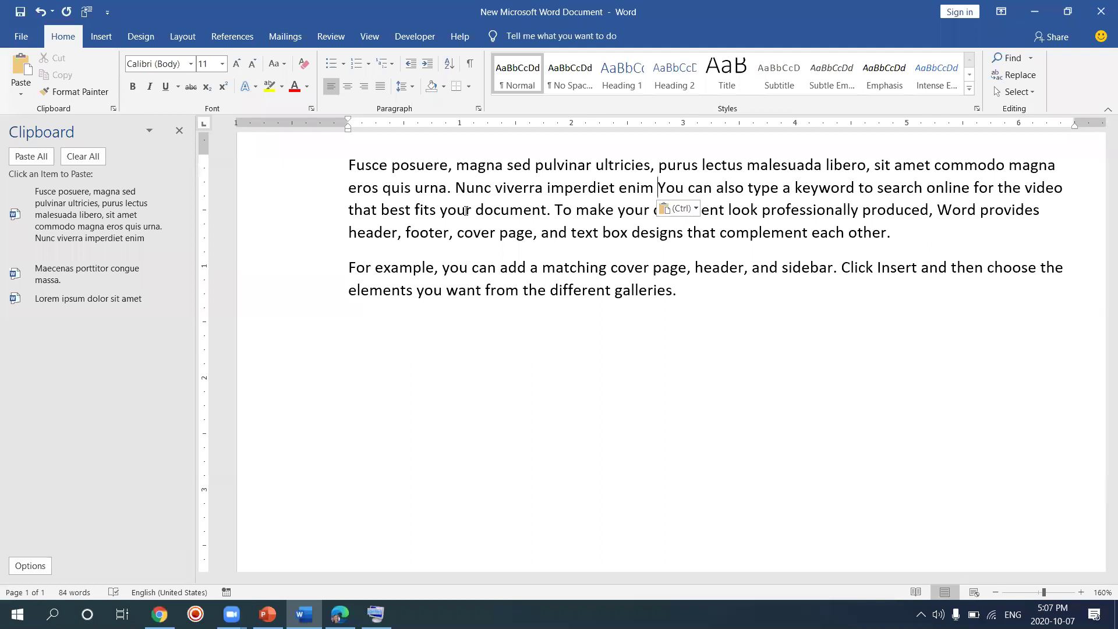
# - Insert the copied "Fusce posuere" text again before "You can also", using Paste Special with HTML Format
pyautogui.click(21, 95)
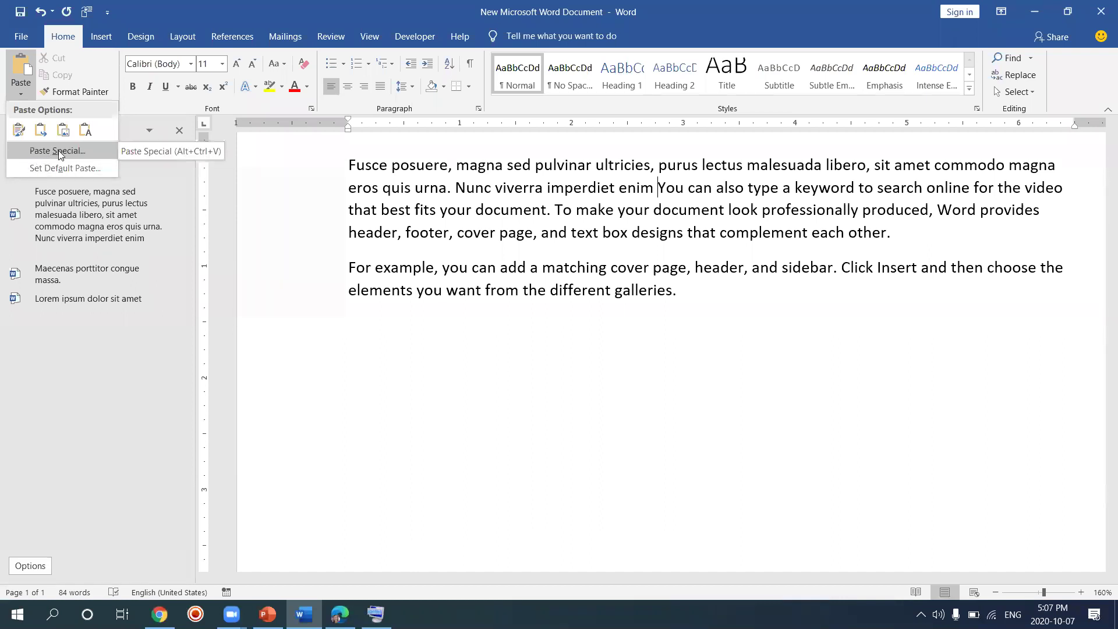
pyautogui.click(58, 153)
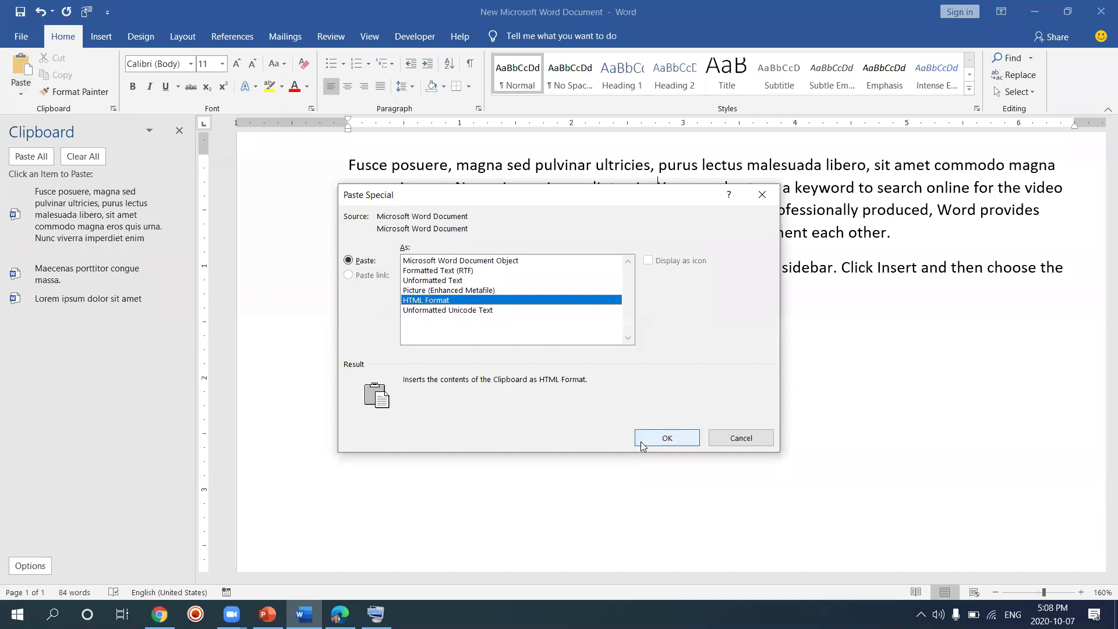
pyautogui.click(658, 444)
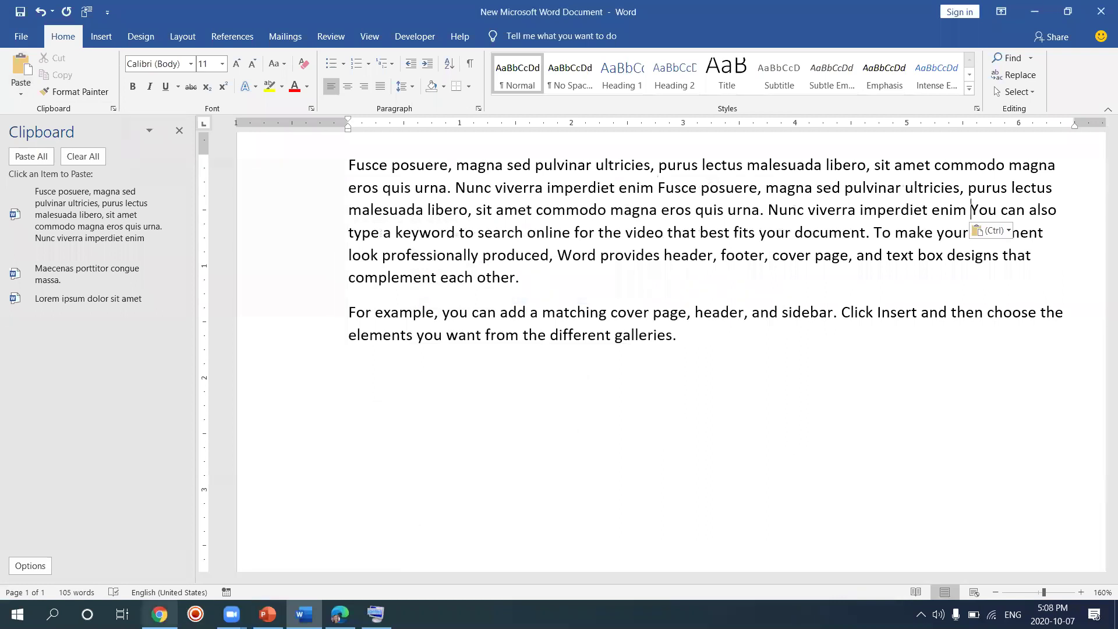
# - Switch to Chrome and copy the World War II article's opening, from the redirect note through "civilian and military resources."
pyautogui.click(159, 615)
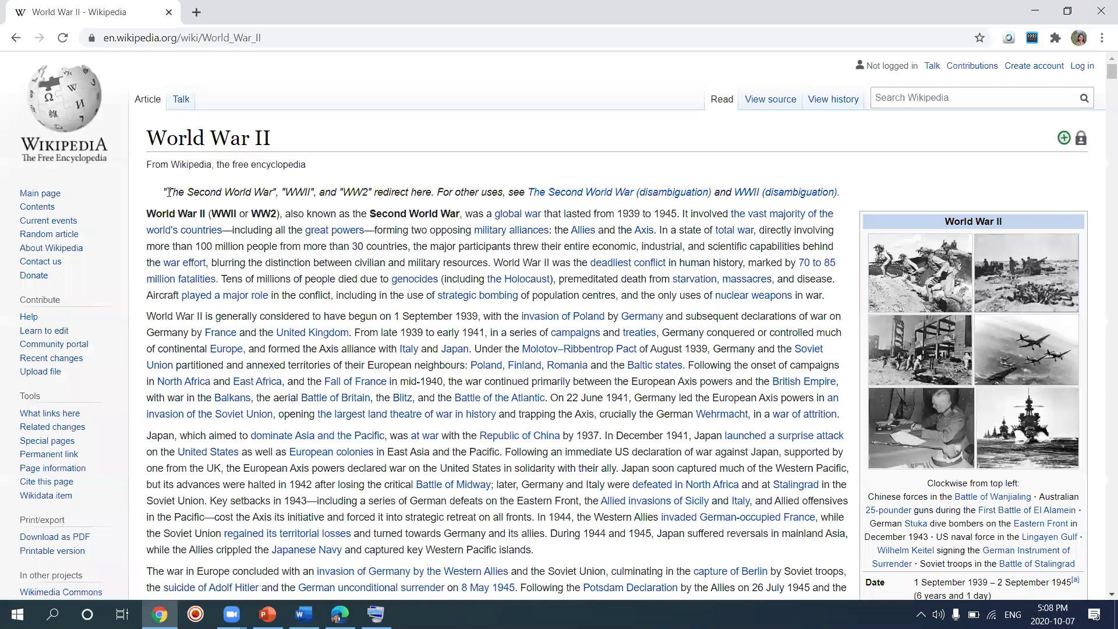
pyautogui.moveTo(163, 193); pyautogui.dragTo(558, 260)
pyautogui.moveTo(495, 265); pyautogui.dragTo(492, 265)
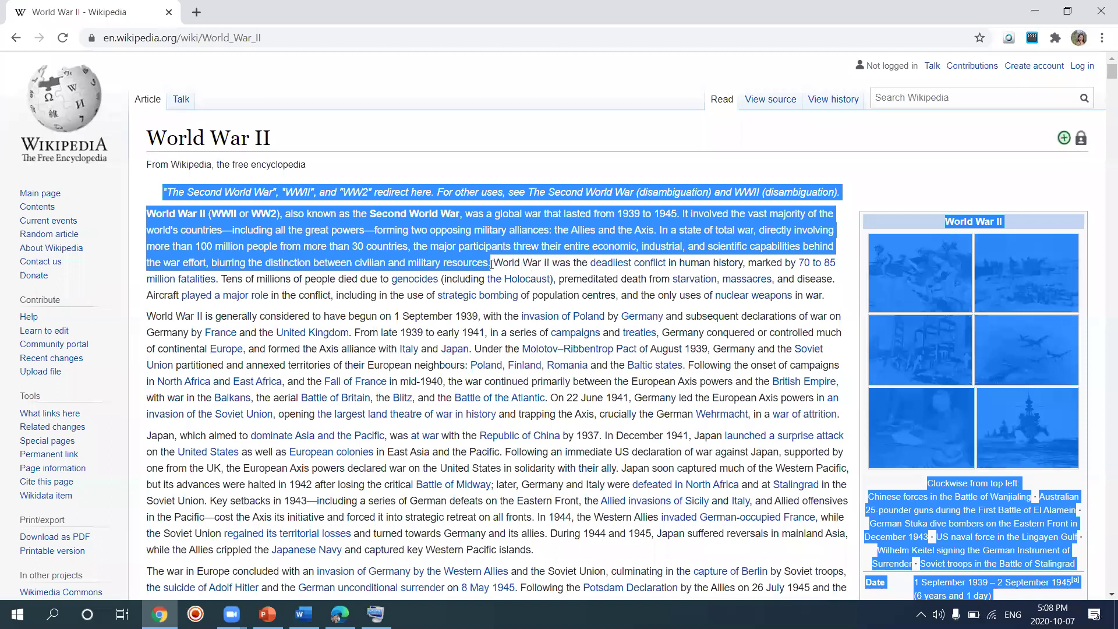
pyautogui.rightClick(455, 249)
pyautogui.click(476, 261)
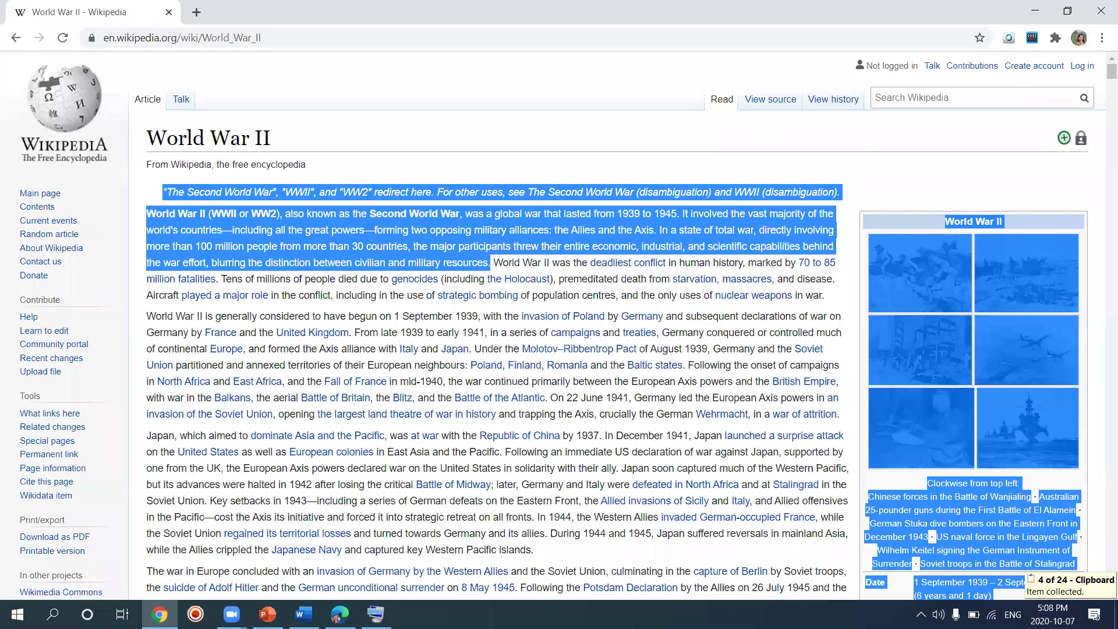
# - Return to Word and delete both paragraphs so the document is empty
pyautogui.click(304, 614)
pyautogui.moveTo(349, 168); pyautogui.dragTo(695, 357)
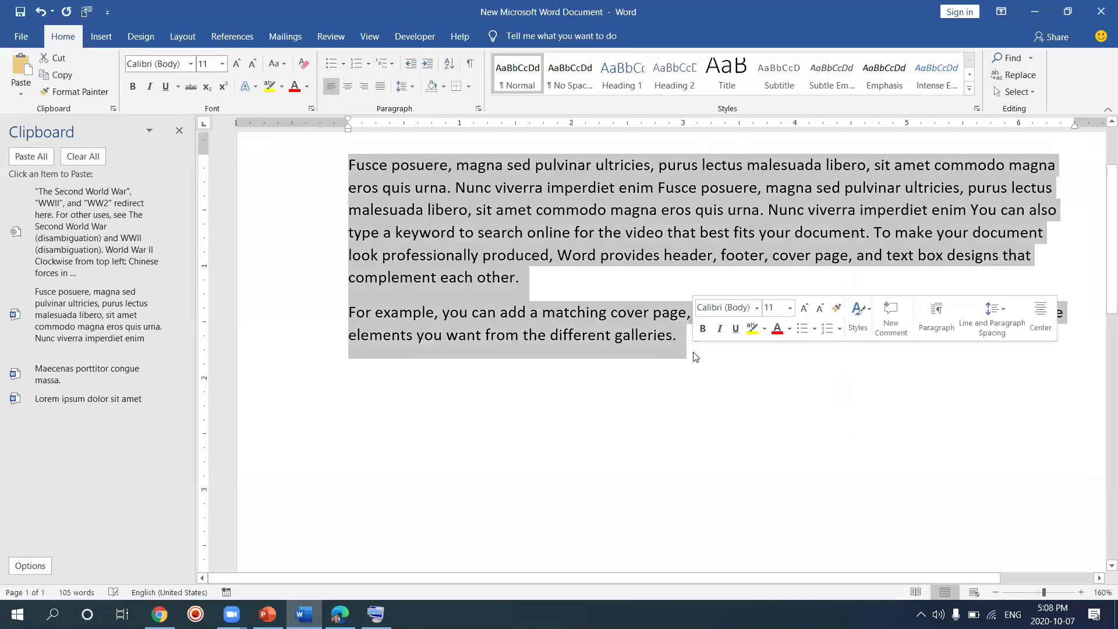
pyautogui.press('Delete')
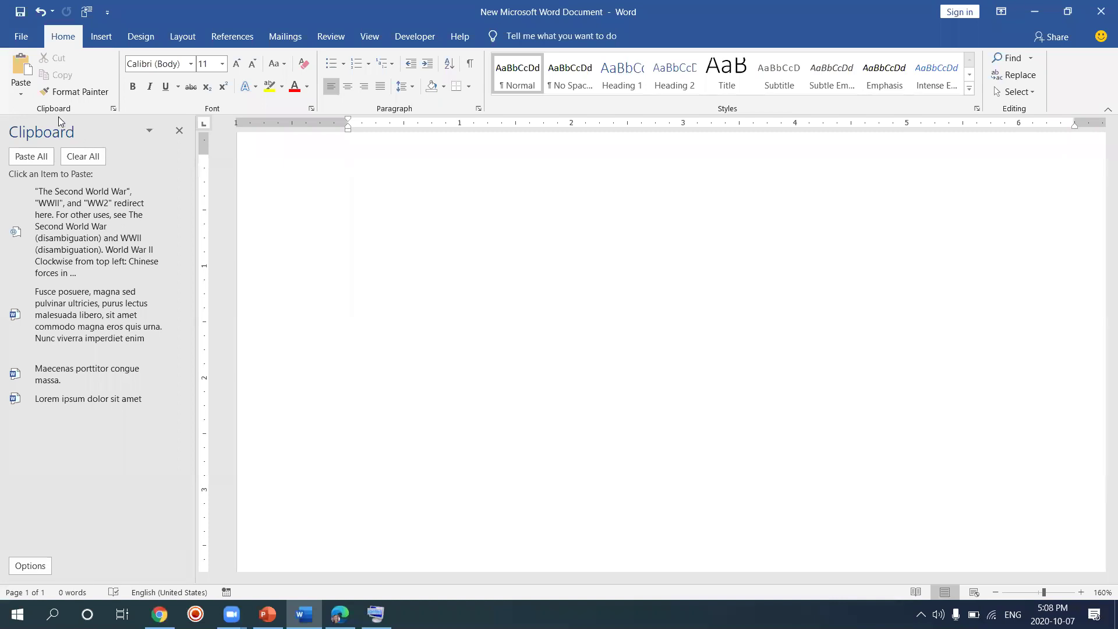
# - Insert the copied World War II text into the empty document using Paste Special with Unformatted Text
pyautogui.click(21, 95)
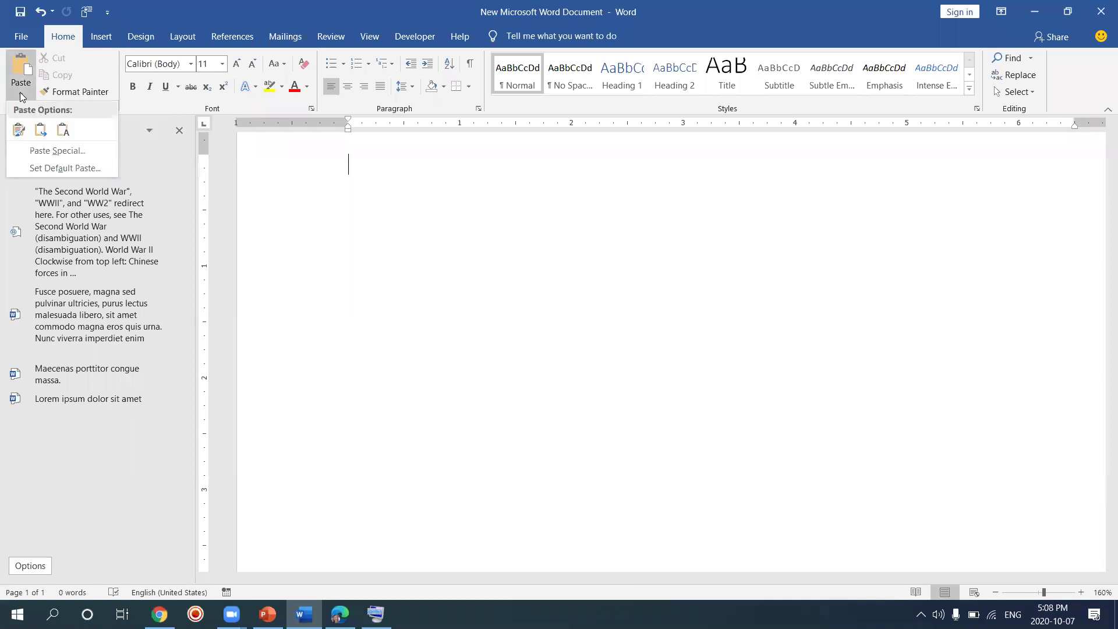
pyautogui.click(58, 151)
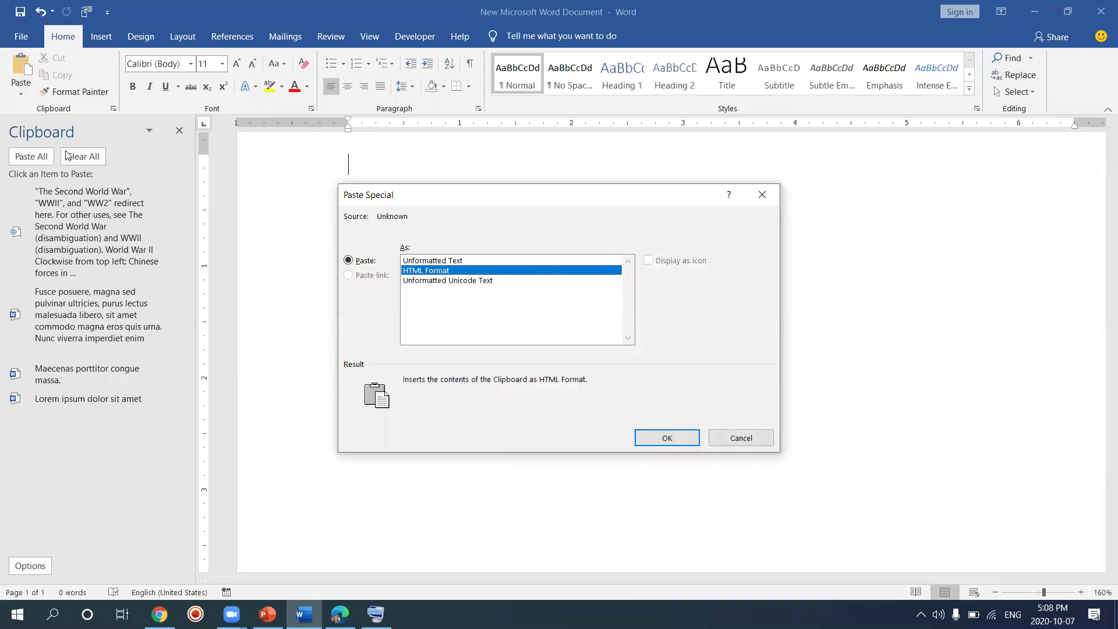
pyautogui.click(431, 261)
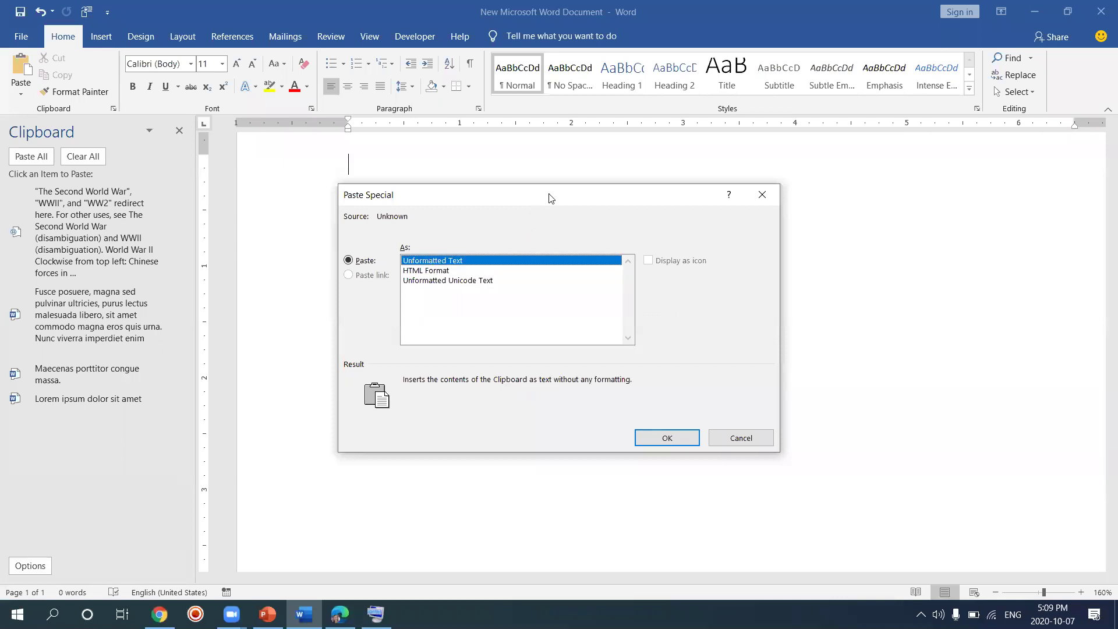
pyautogui.moveTo(562, 202); pyautogui.dragTo(643, 201)
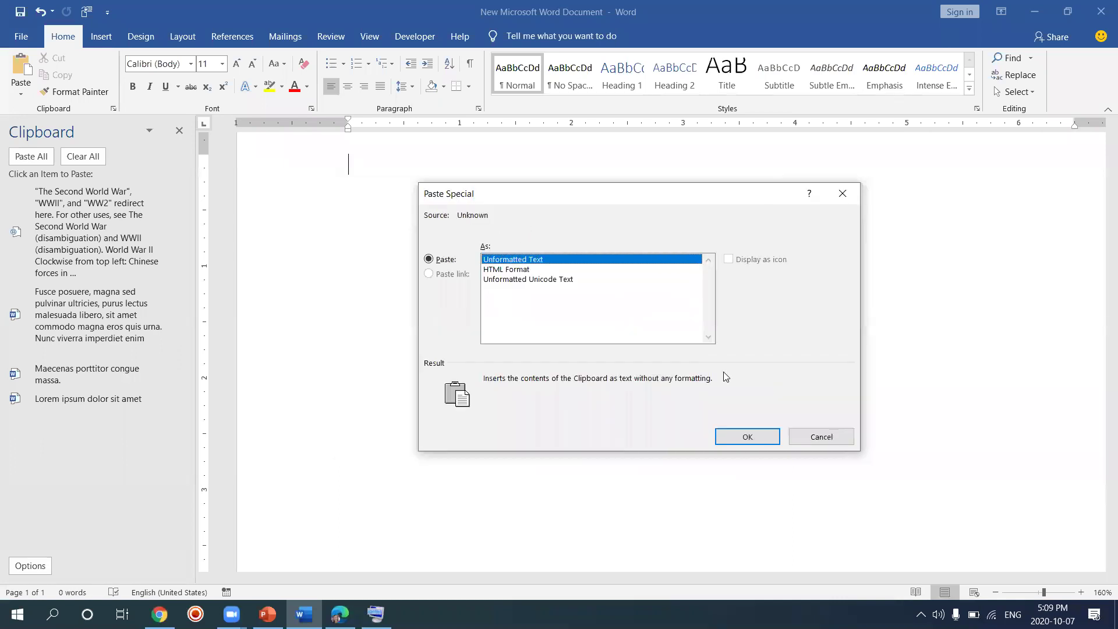
pyautogui.click(748, 437)
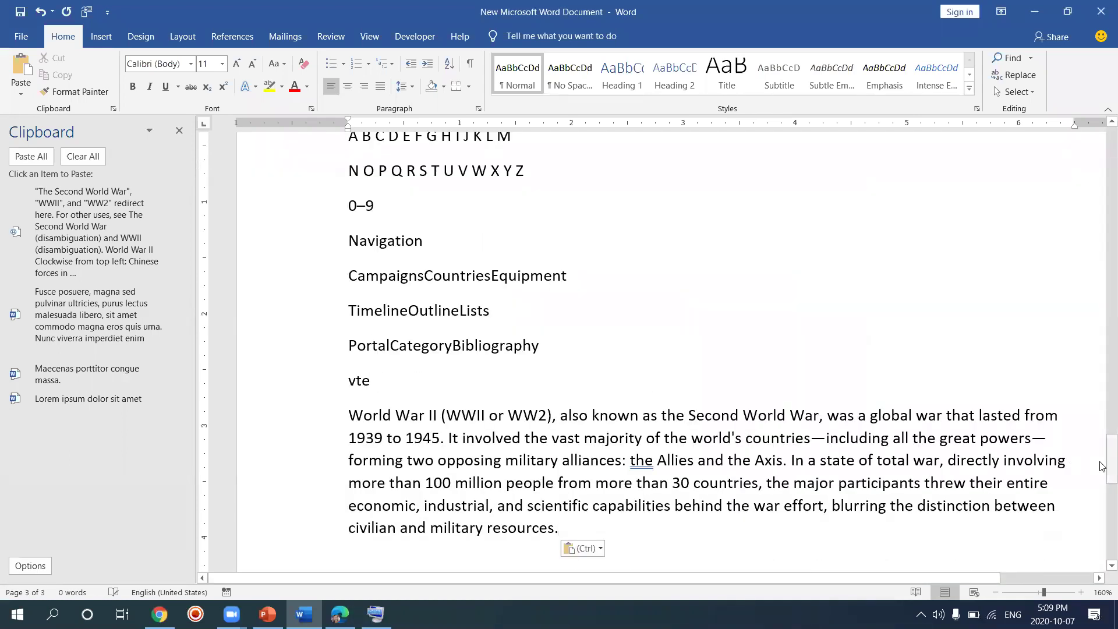
# - Select the entire document and delete all the pasted World War II text
pyautogui.moveTo(1109, 461); pyautogui.dragTo(1047, 145)
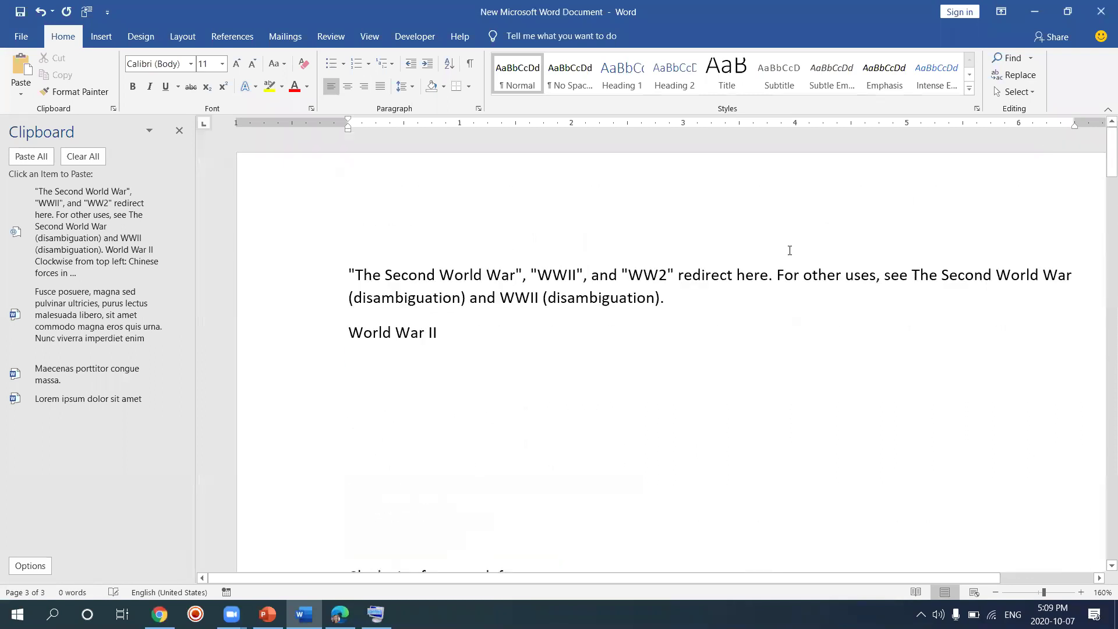
pyautogui.hotkey('ctrl', 'a')
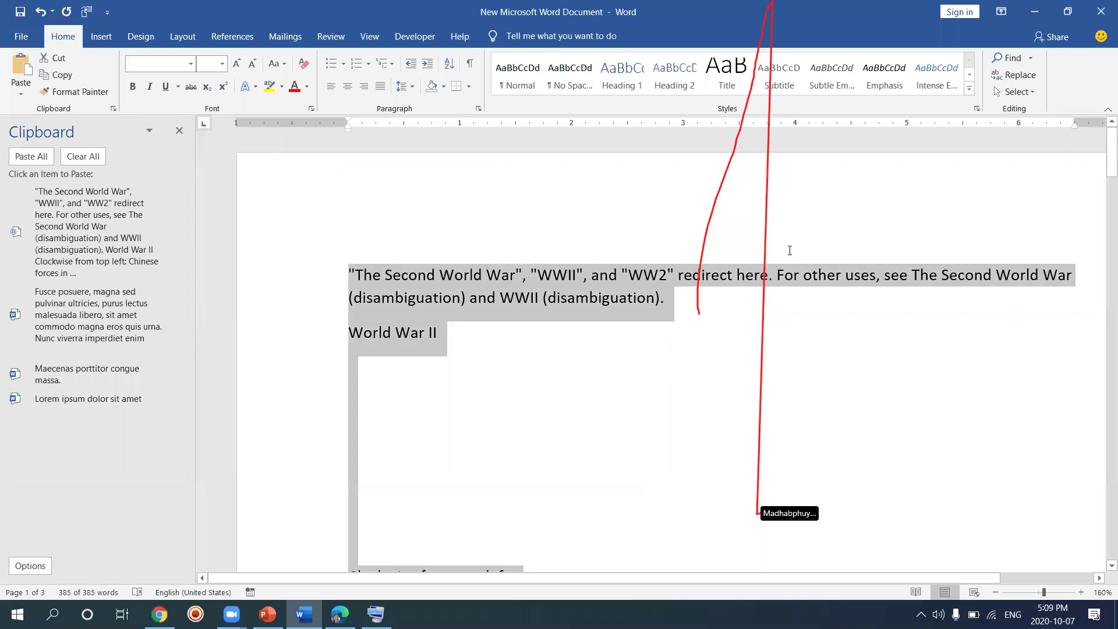
pyautogui.press('Delete')
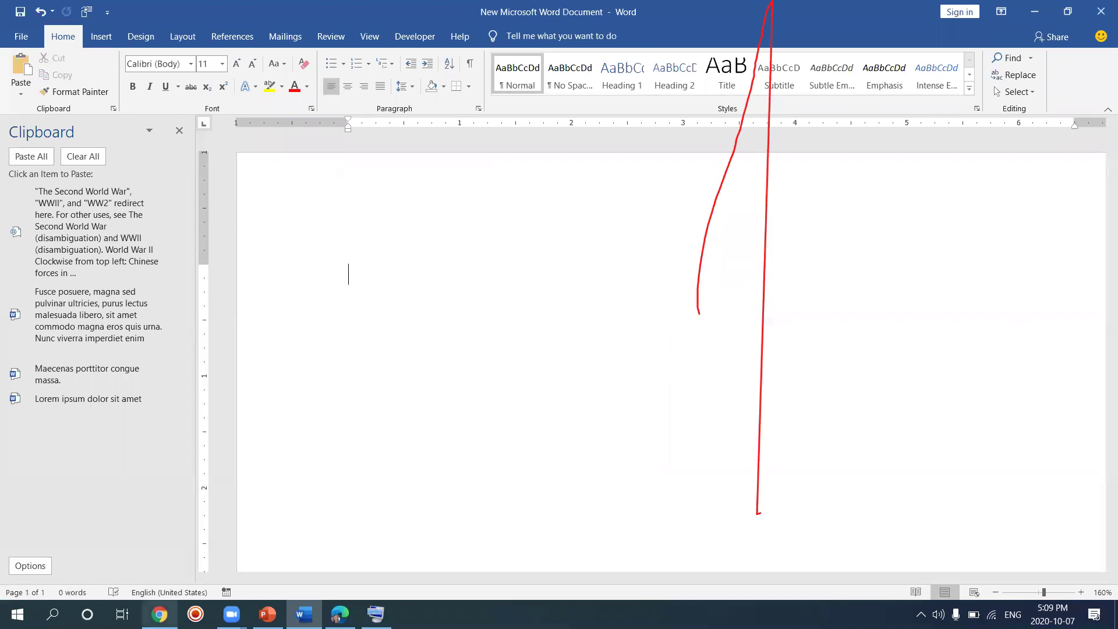
# - Switch to Chrome, follow the strategic bombing link in the World War II article, and select the opening lines of that page
pyautogui.moveTo(160, 614)
pyautogui.click(154, 542)
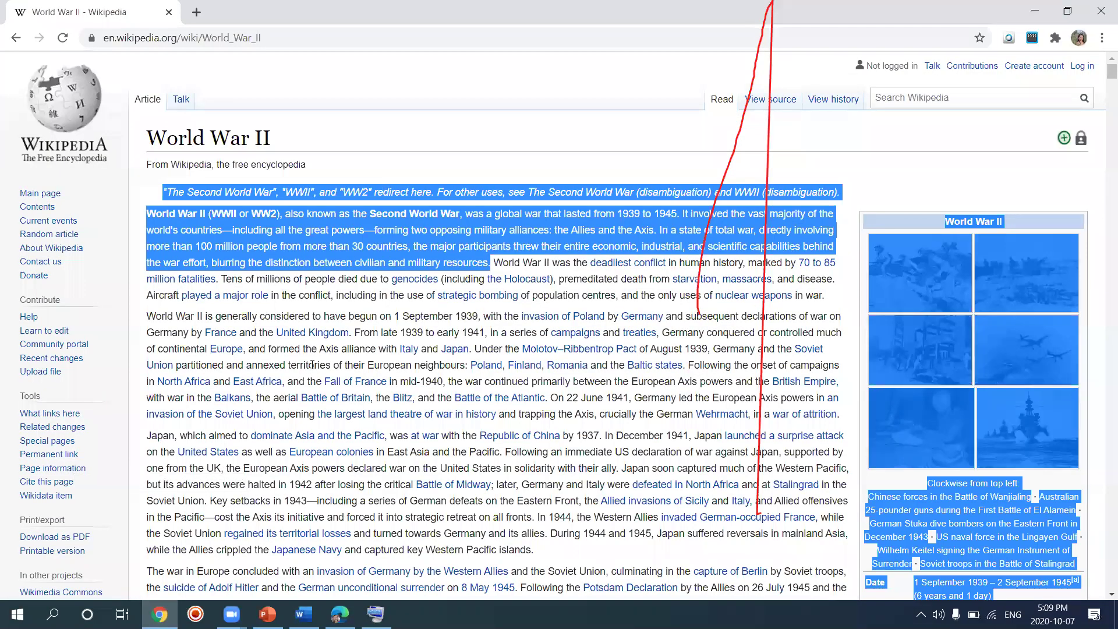
pyautogui.click(493, 300)
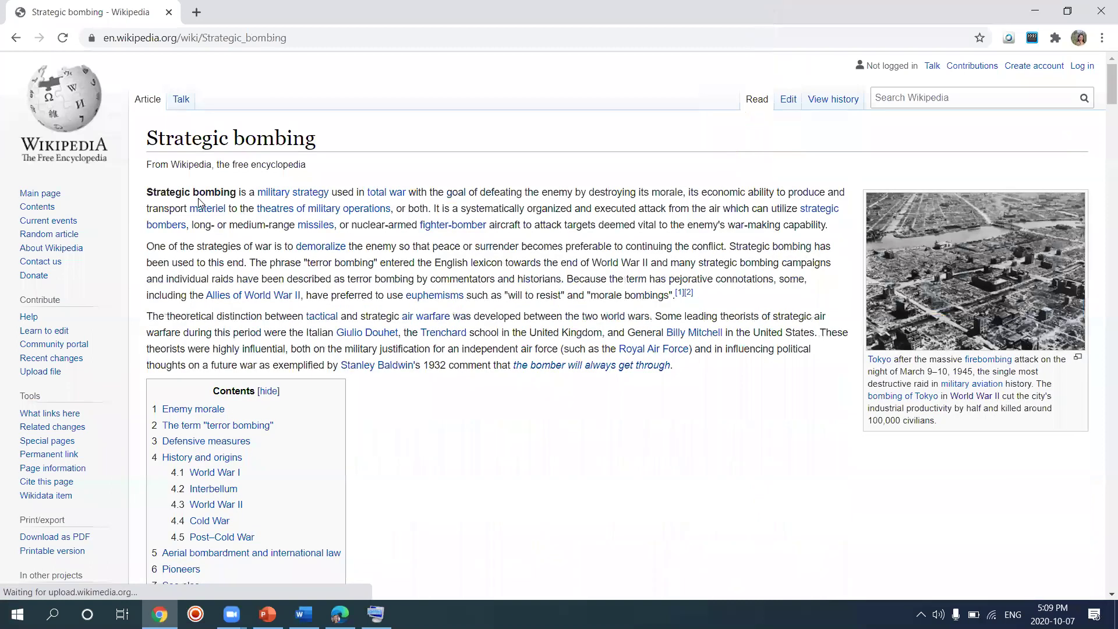
pyautogui.moveTo(147, 192); pyautogui.dragTo(510, 233)
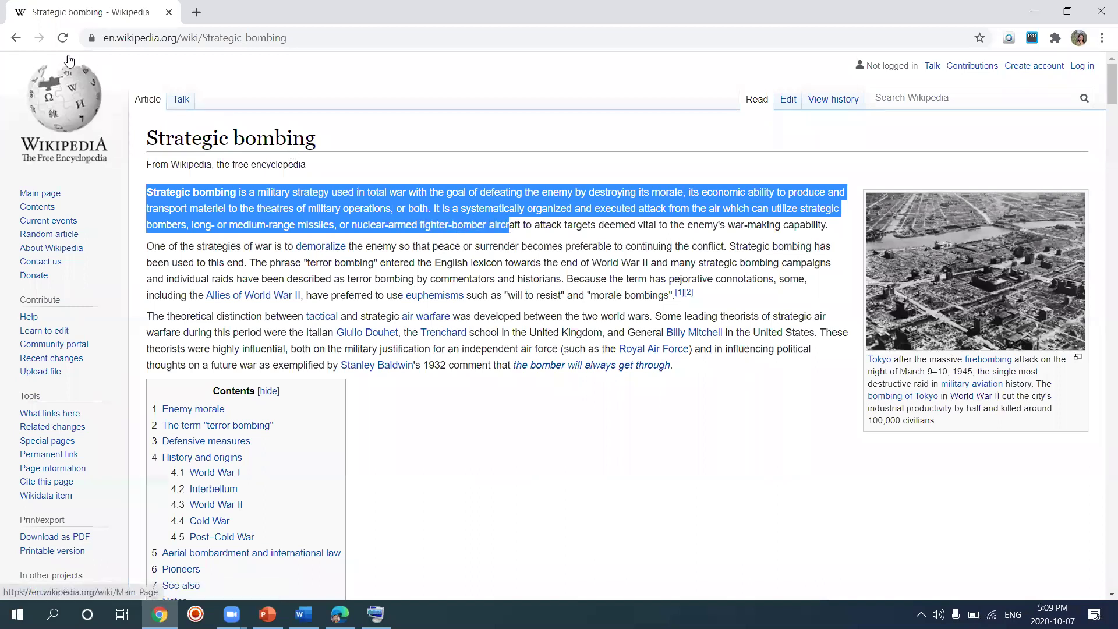
# - Return to the World War II article and copy its first paragraph from "was a global war" through "nuclear weapons in war."
pyautogui.click(16, 38)
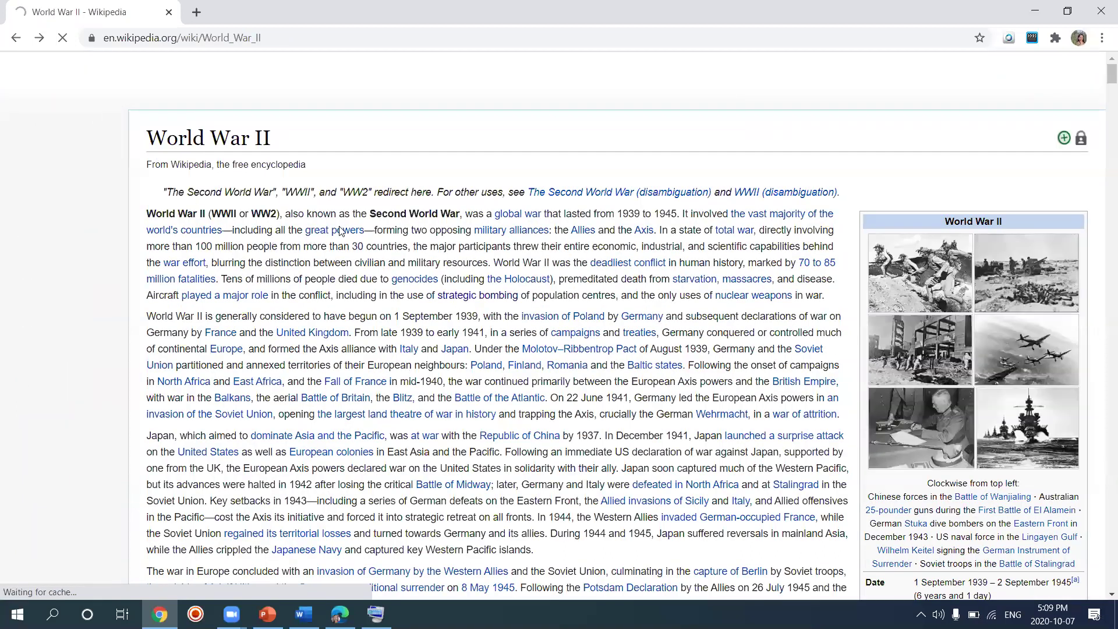
pyautogui.hotkey('alt', 'Left')
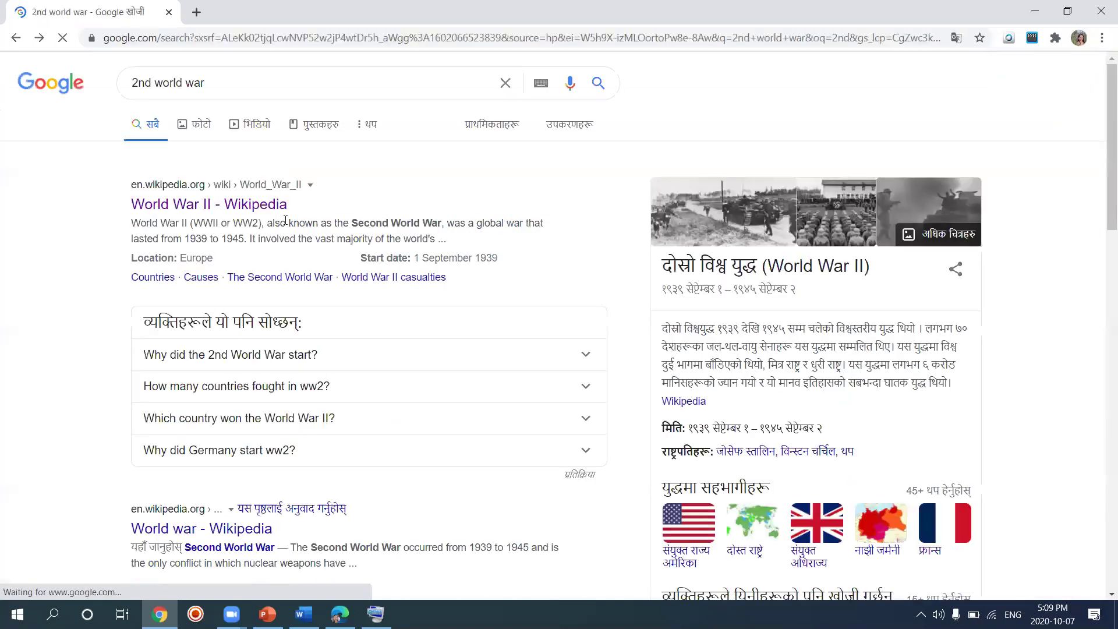
pyautogui.click(256, 214)
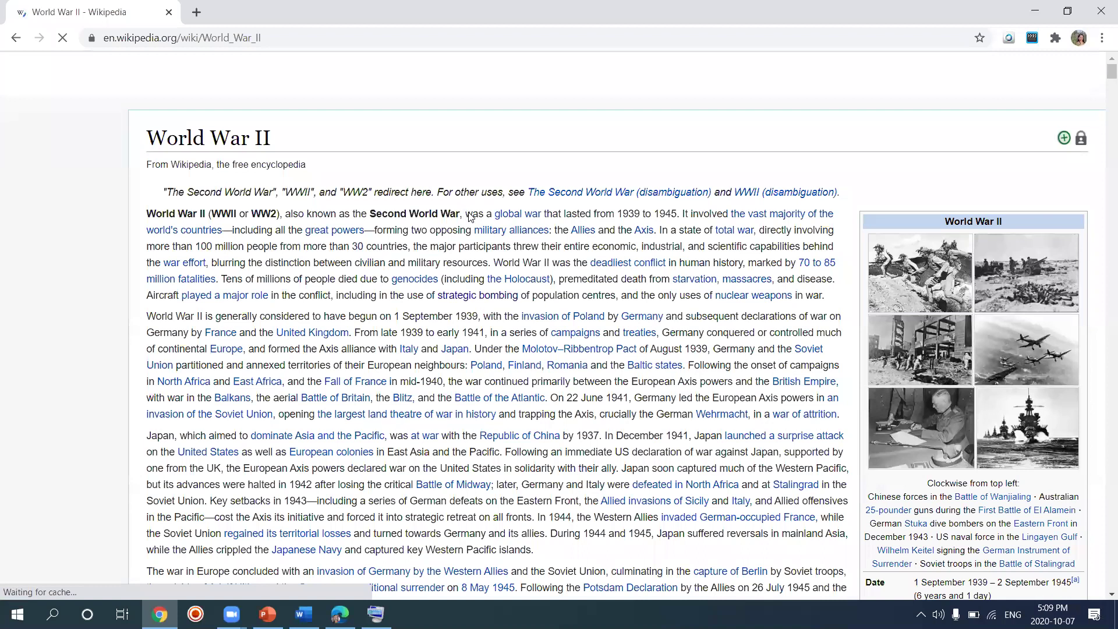
pyautogui.moveTo(476, 217); pyautogui.dragTo(506, 230)
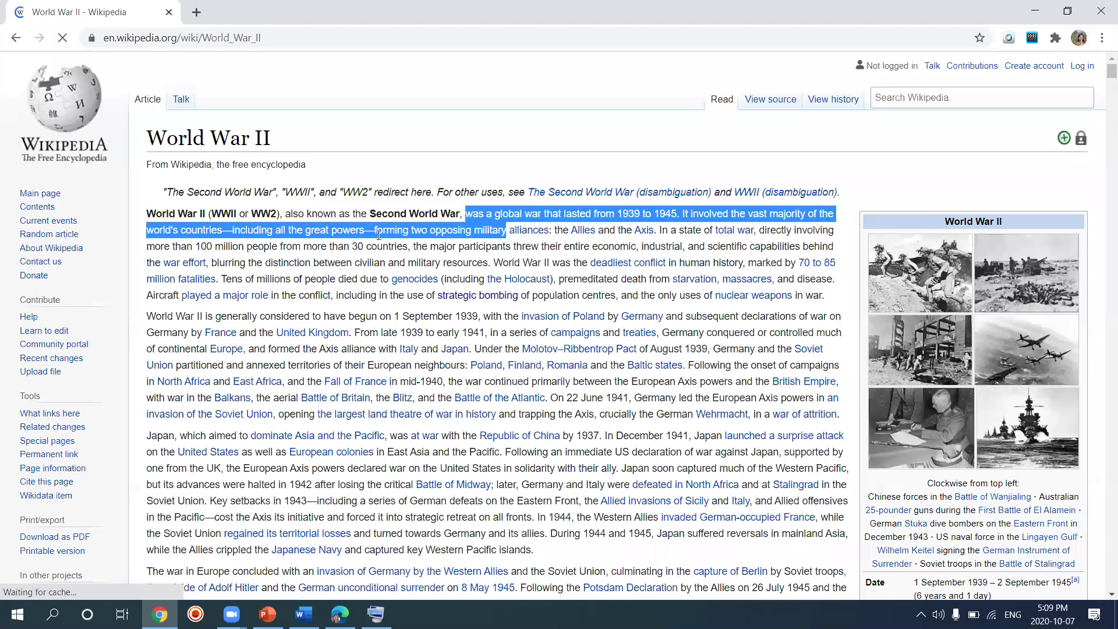
pyautogui.moveTo(466, 217); pyautogui.dragTo(831, 301)
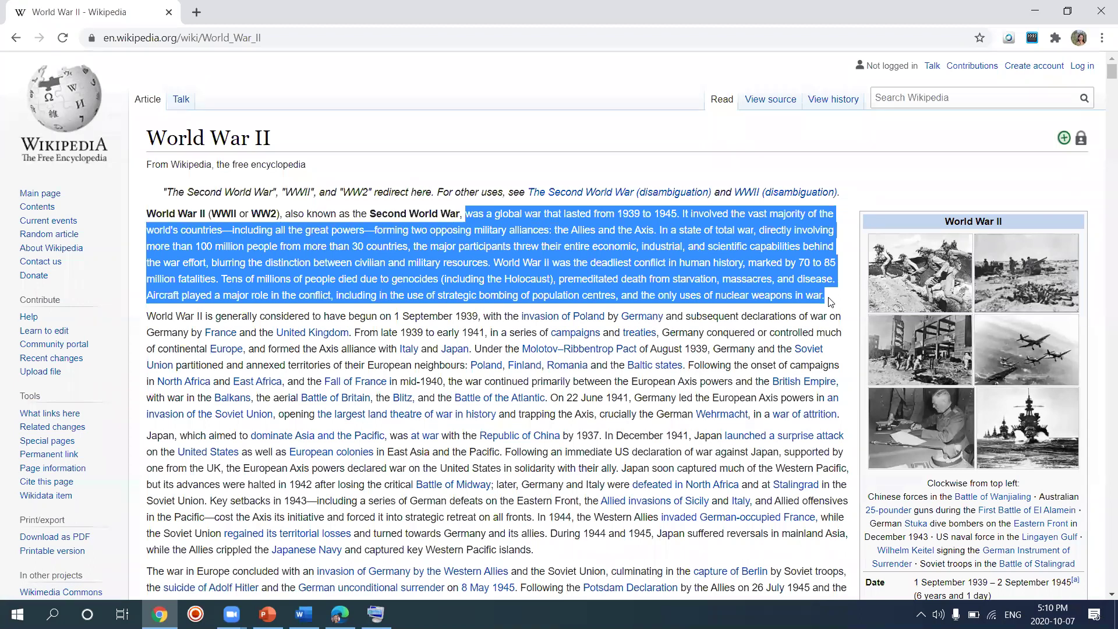
pyautogui.hotkey('ctrl', 'c')
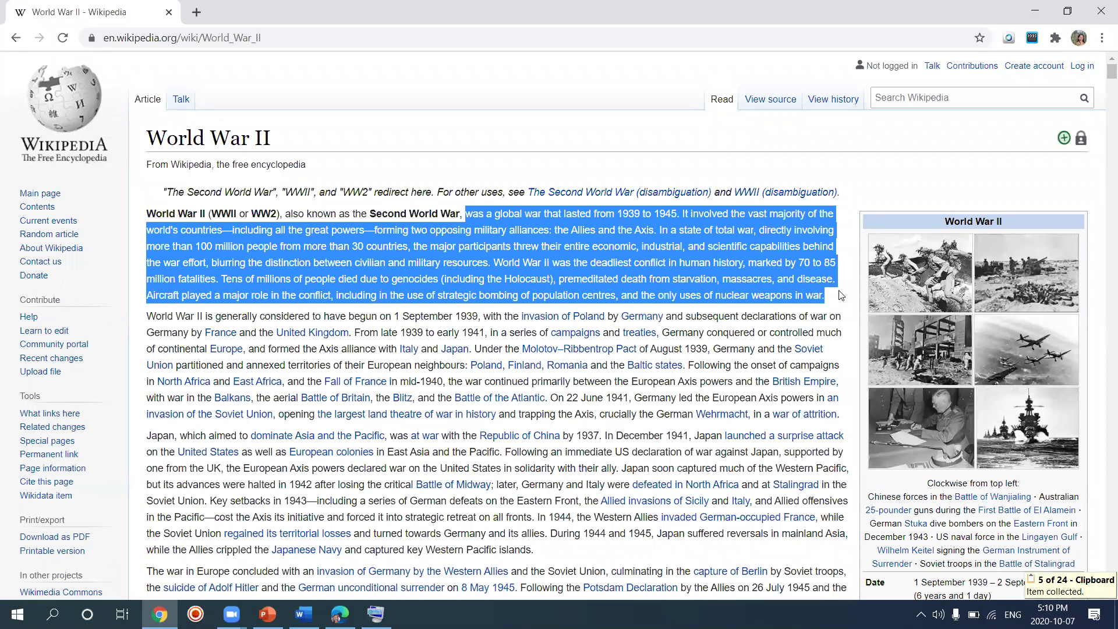
pyautogui.click(841, 295)
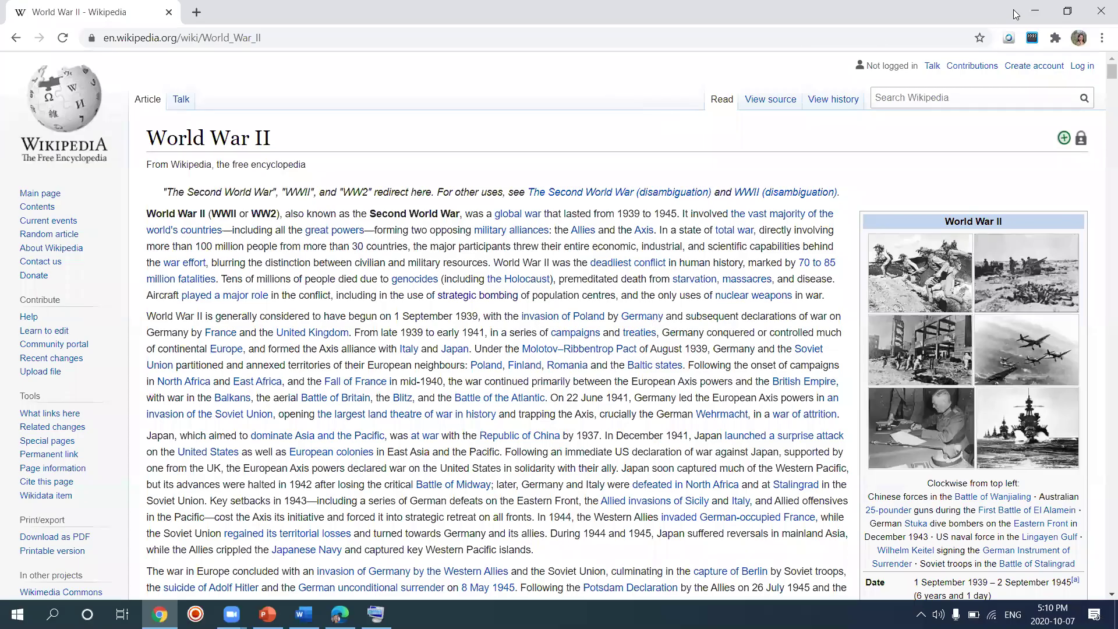
# - Return to Word and insert the copied paragraph into the empty document using Paste Special with Unformatted Text
pyautogui.click(1034, 11)
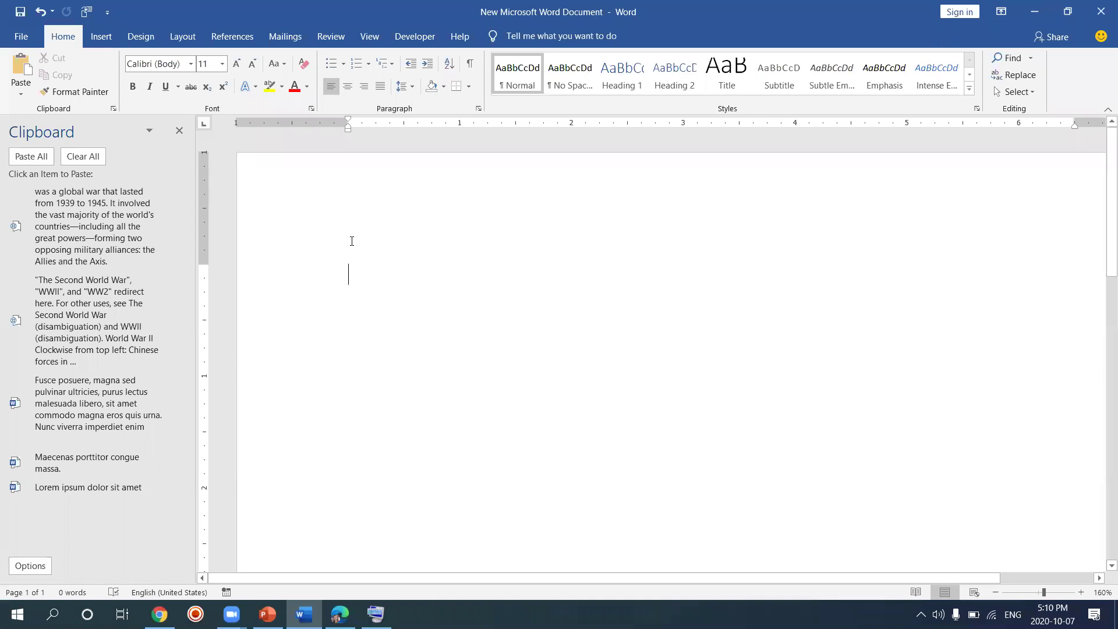
pyautogui.click(22, 95)
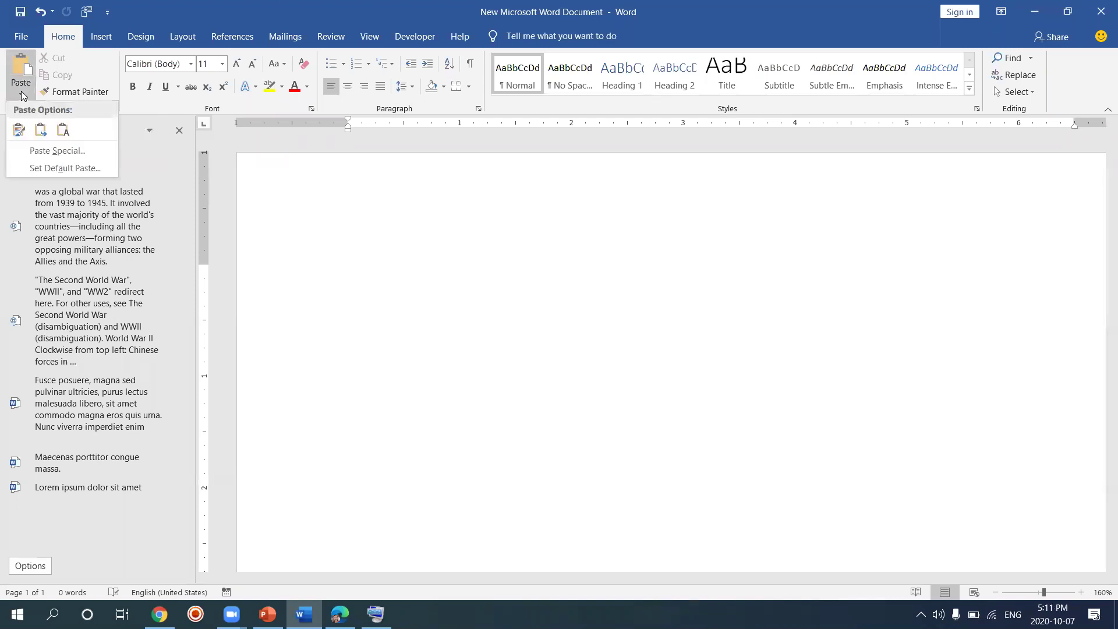
pyautogui.click(56, 148)
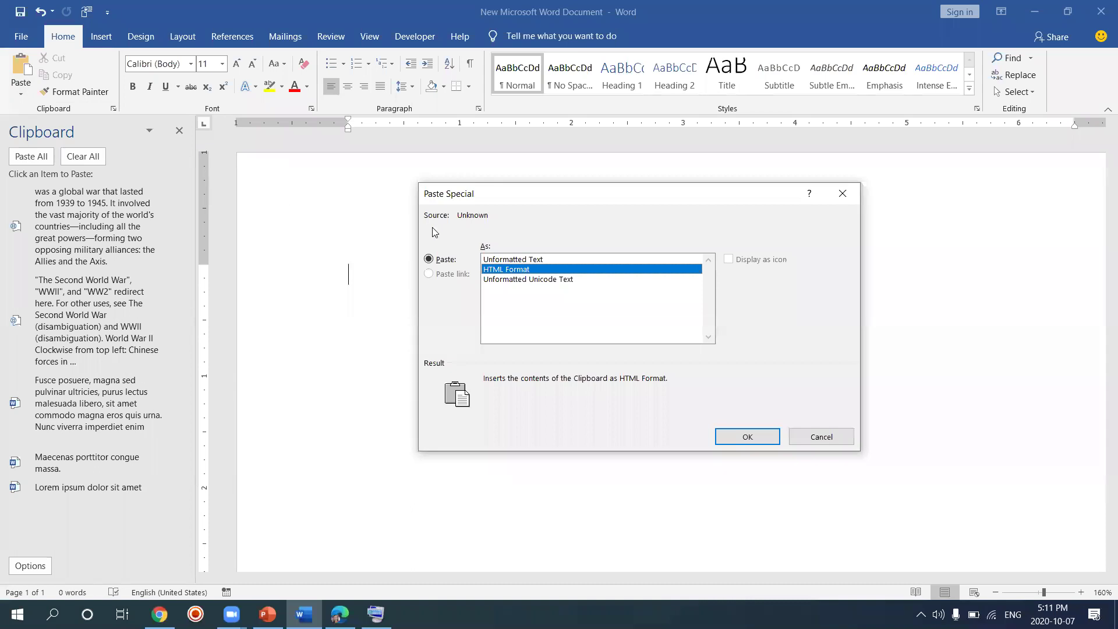
pyautogui.click(518, 259)
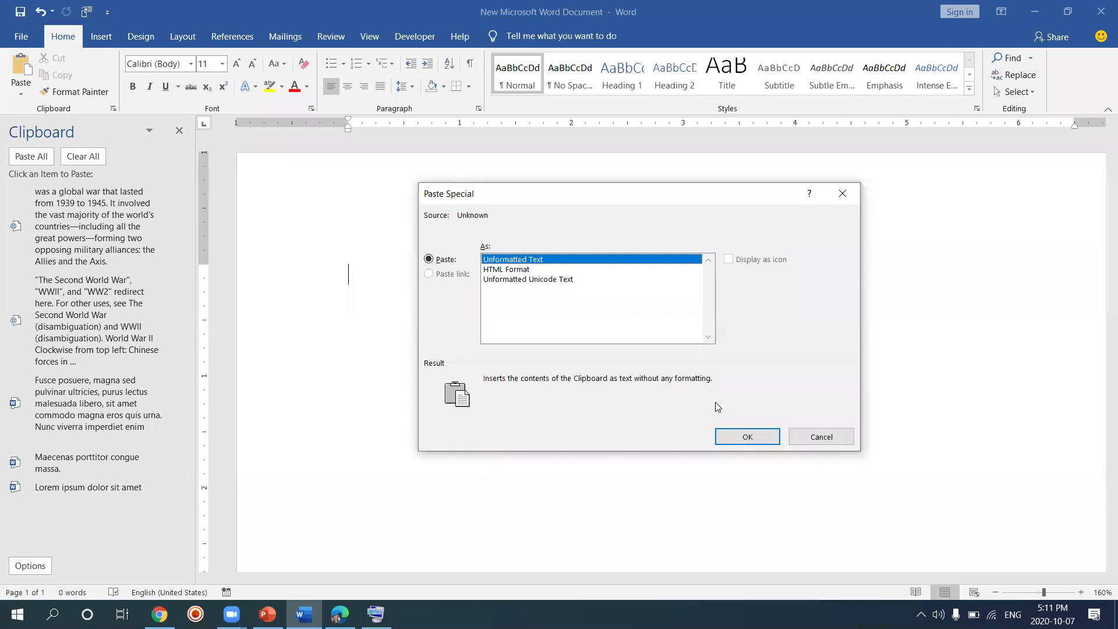
pyautogui.click(747, 436)
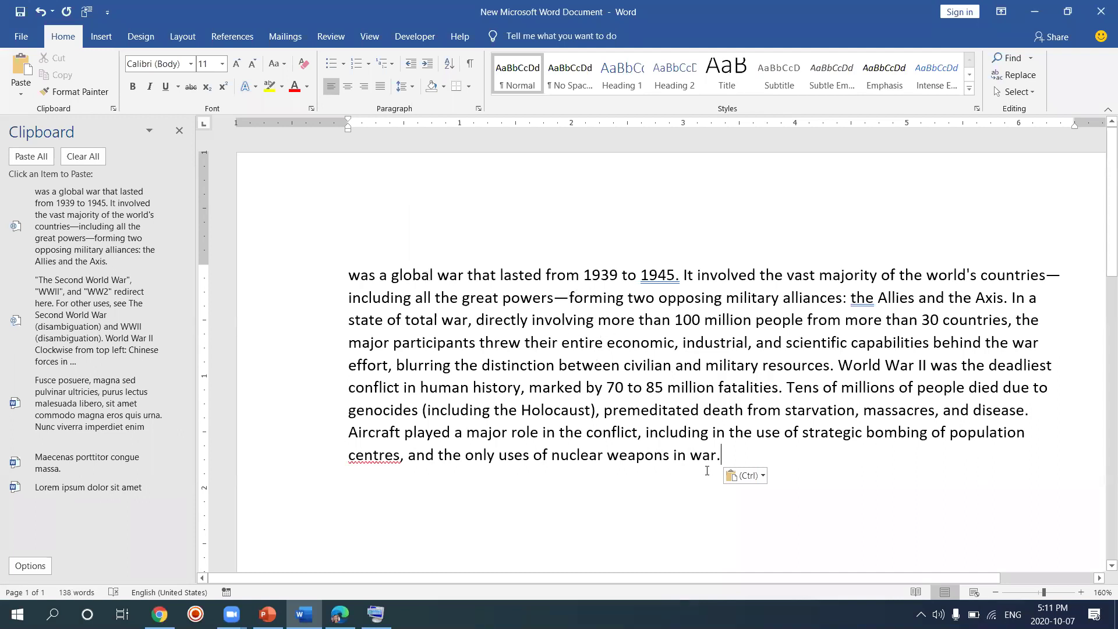
pyautogui.click(728, 472)
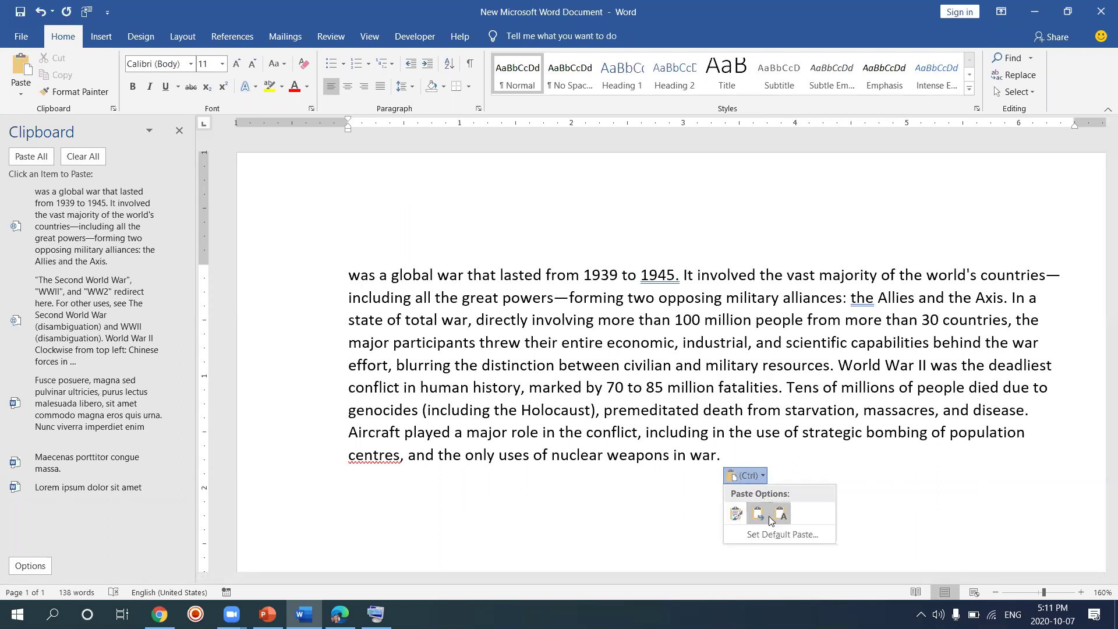
pyautogui.click(620, 499)
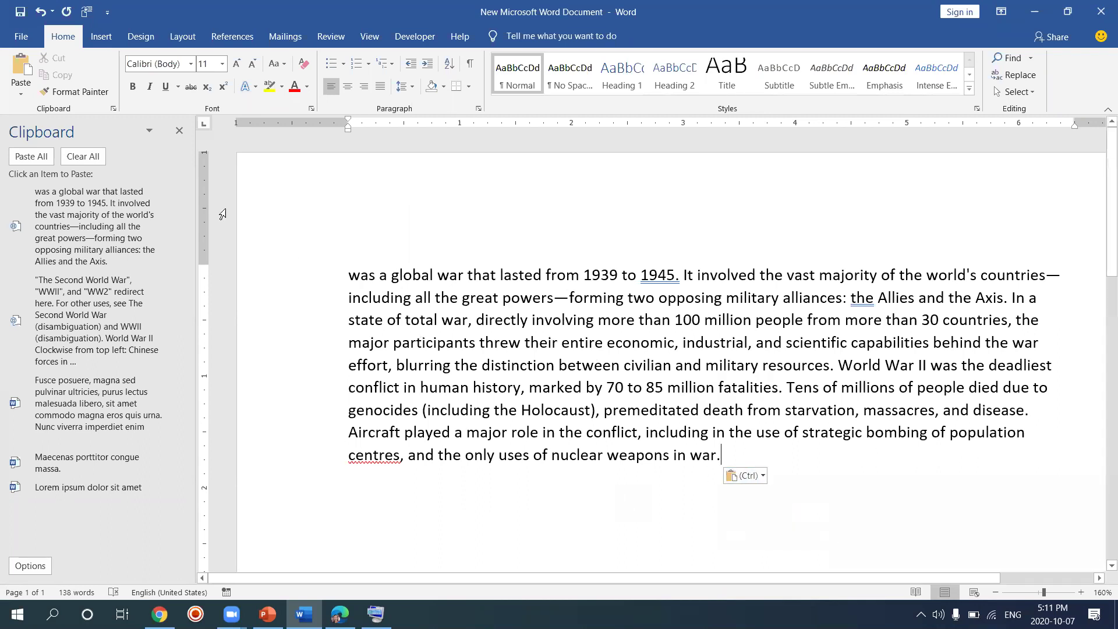
# - Insert the same copied text directly after the existing paragraph using Paste Special with HTML Format
pyautogui.click(21, 92)
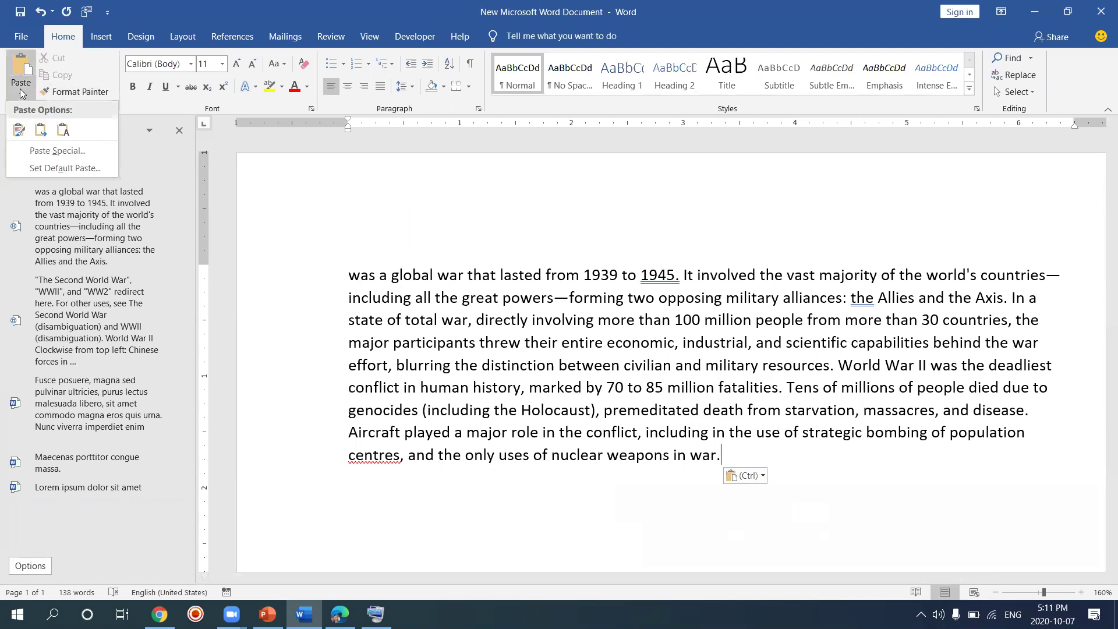
pyautogui.click(62, 150)
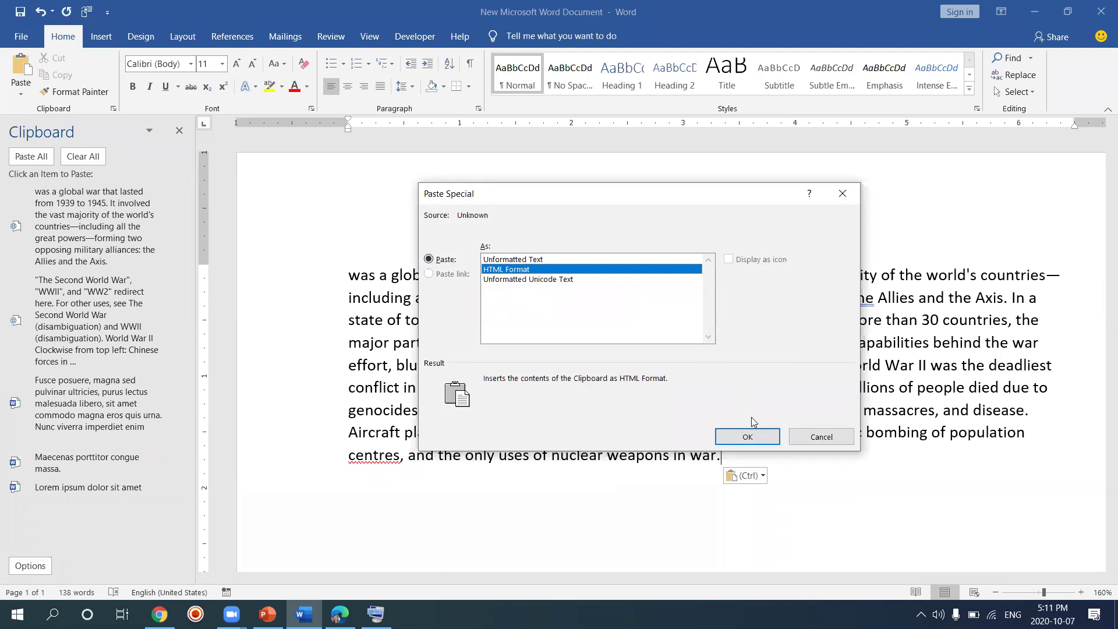
pyautogui.click(755, 440)
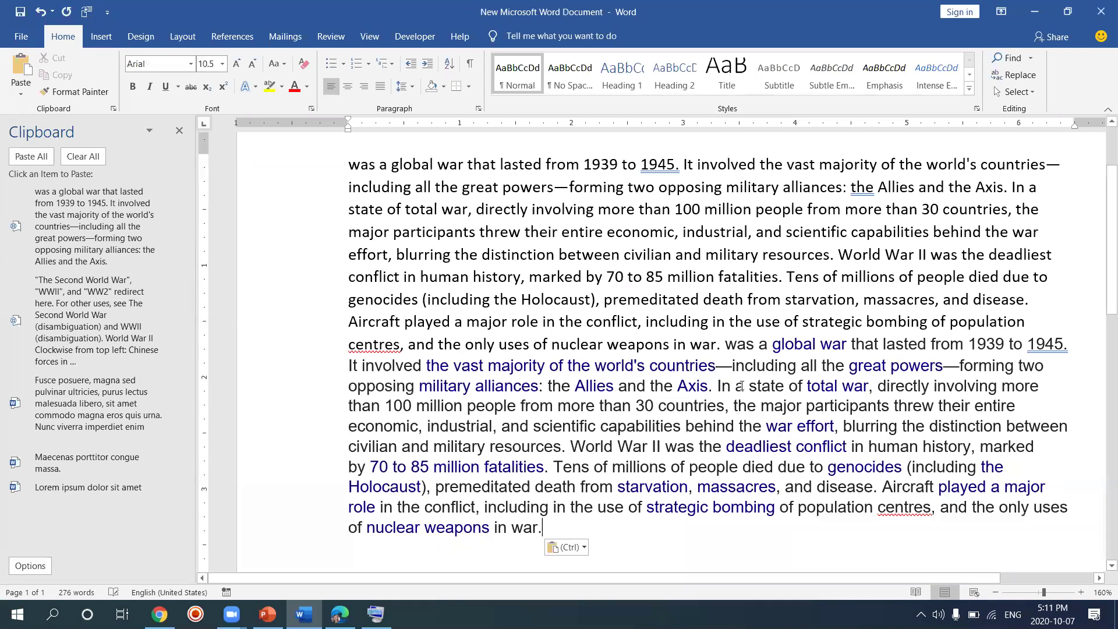
# - Split the HTML-formatted copy into its own paragraph, starting at its "was a global war"
pyautogui.tripleClick(723, 345)
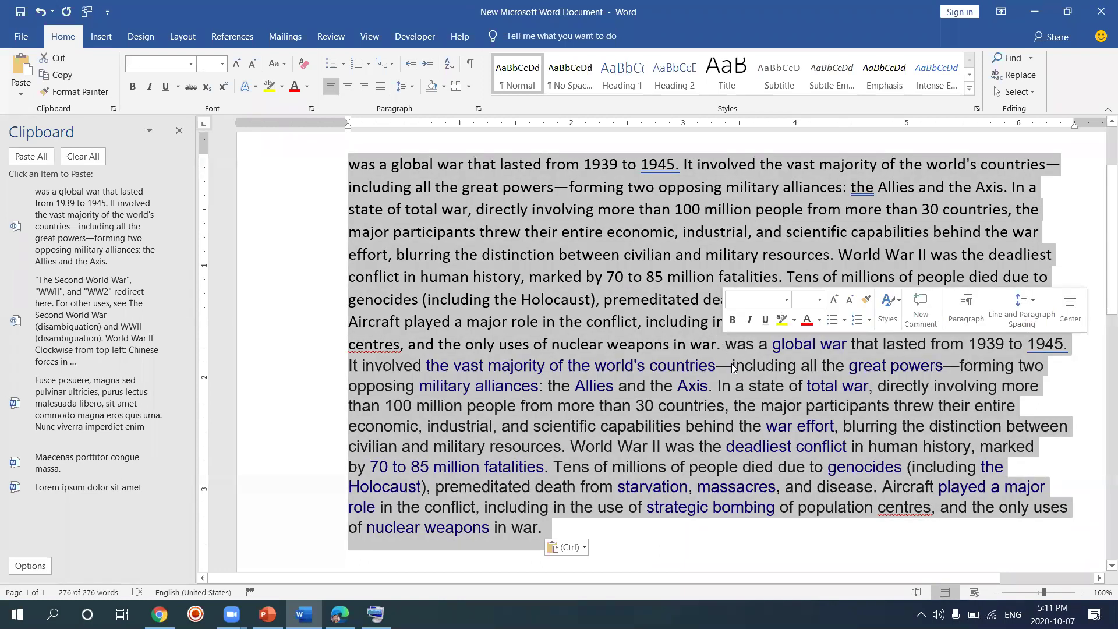
pyautogui.click(733, 366)
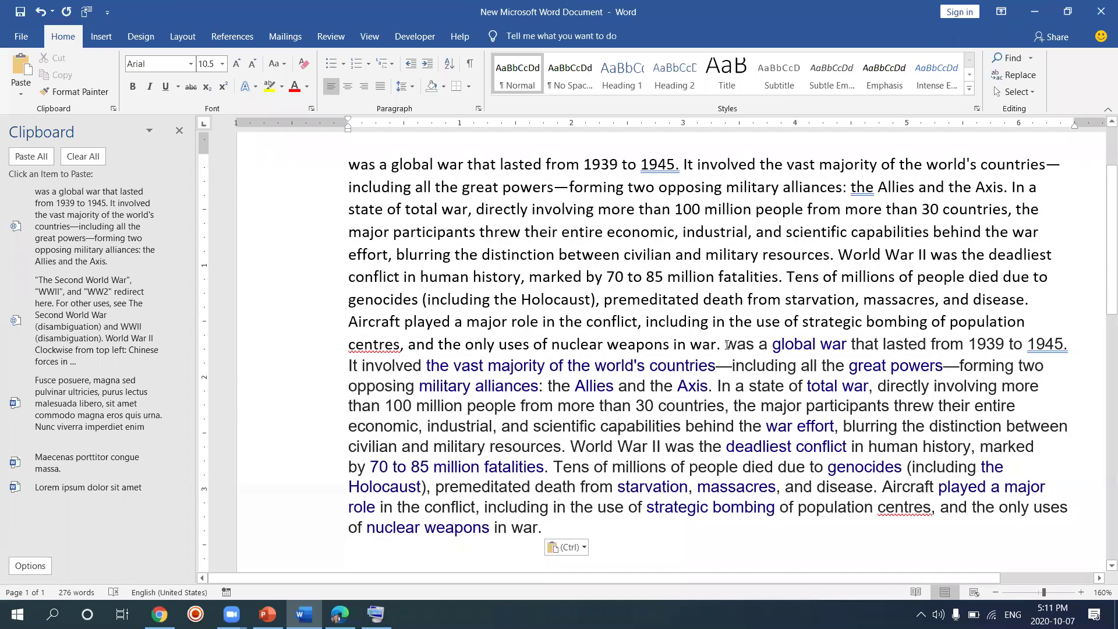
pyautogui.click(727, 344)
pyautogui.press('Return')
# - Paste the copied text with Keep Text Only in the middle of the word "economic" in the first paragraph
pyautogui.click(638, 230)
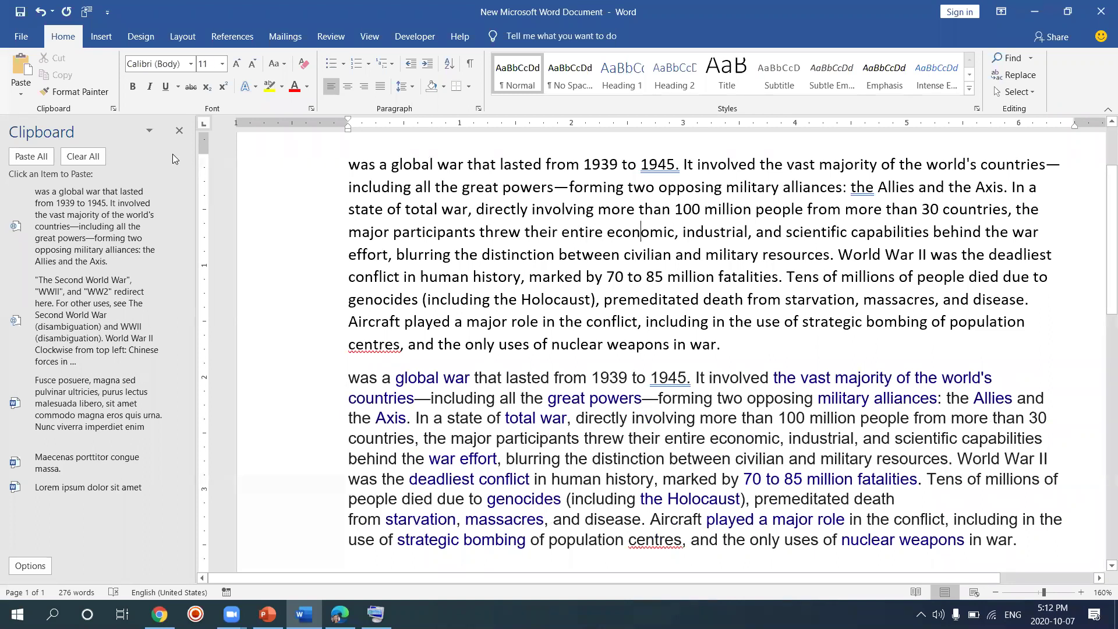
pyautogui.click(22, 97)
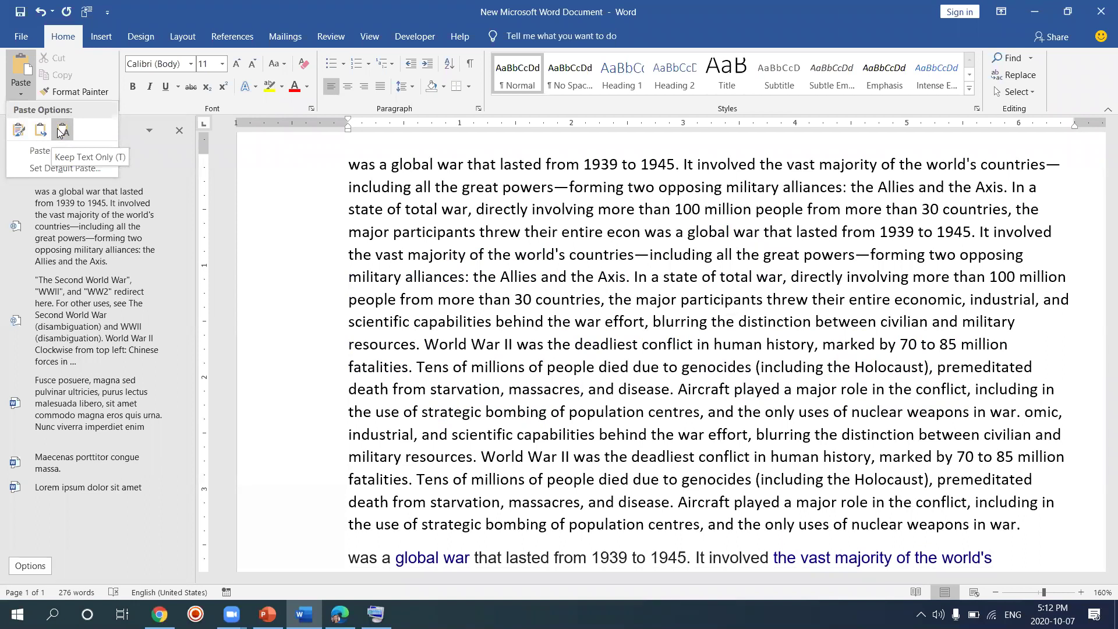
pyautogui.click(60, 133)
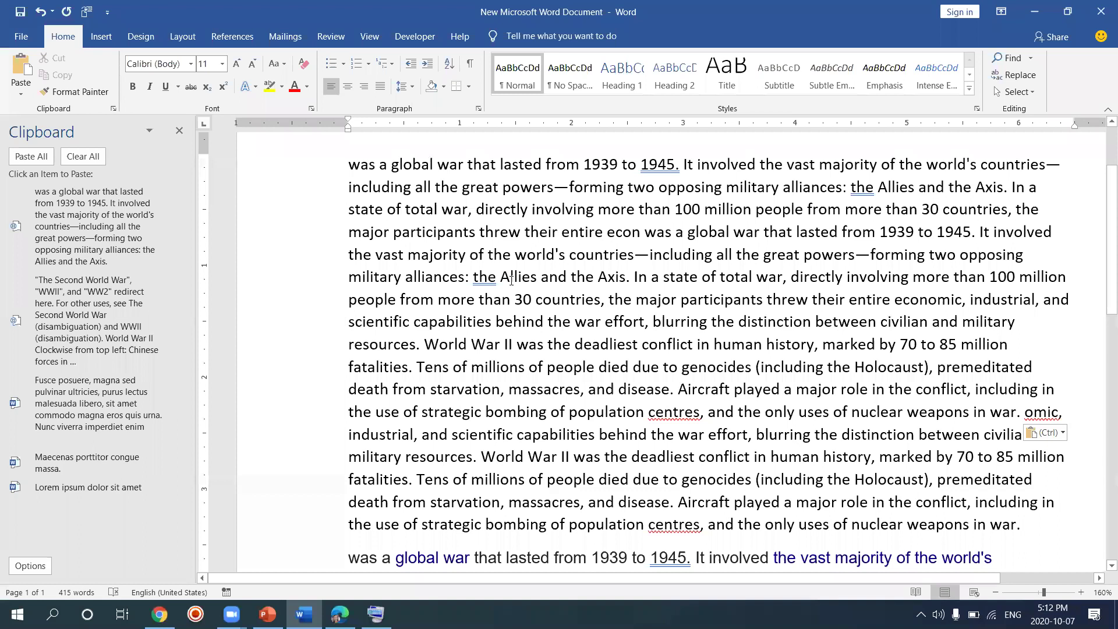
# - Select the HTML-formatted paragraph with the coloured link text, up to its final "in war", and copy it
pyautogui.moveTo(340, 163); pyautogui.dragTo(950, 460)
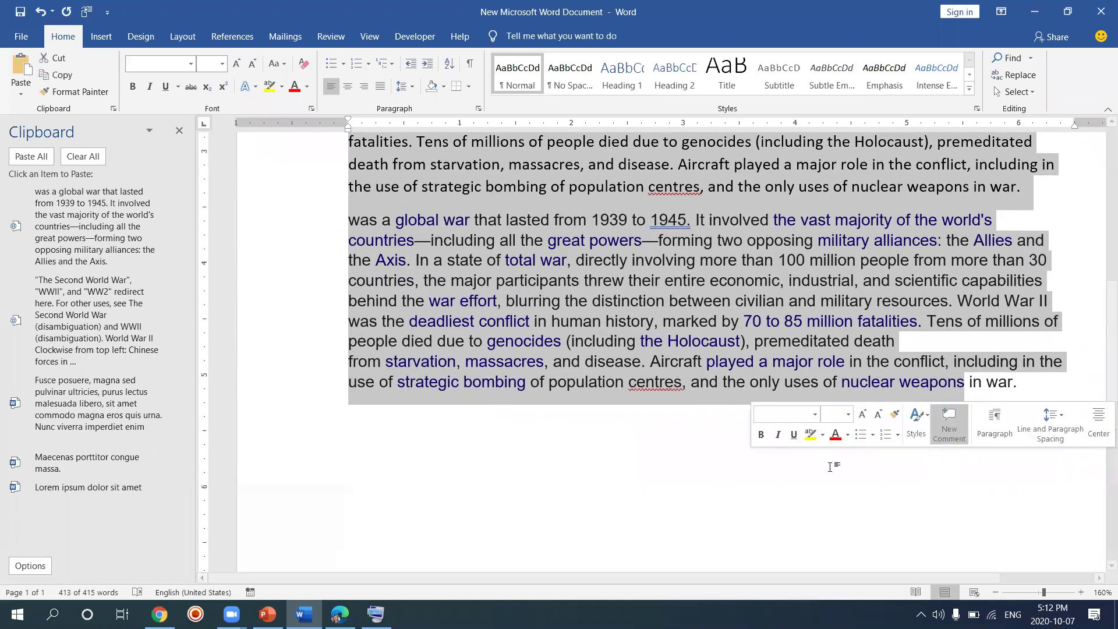
pyautogui.click(686, 494)
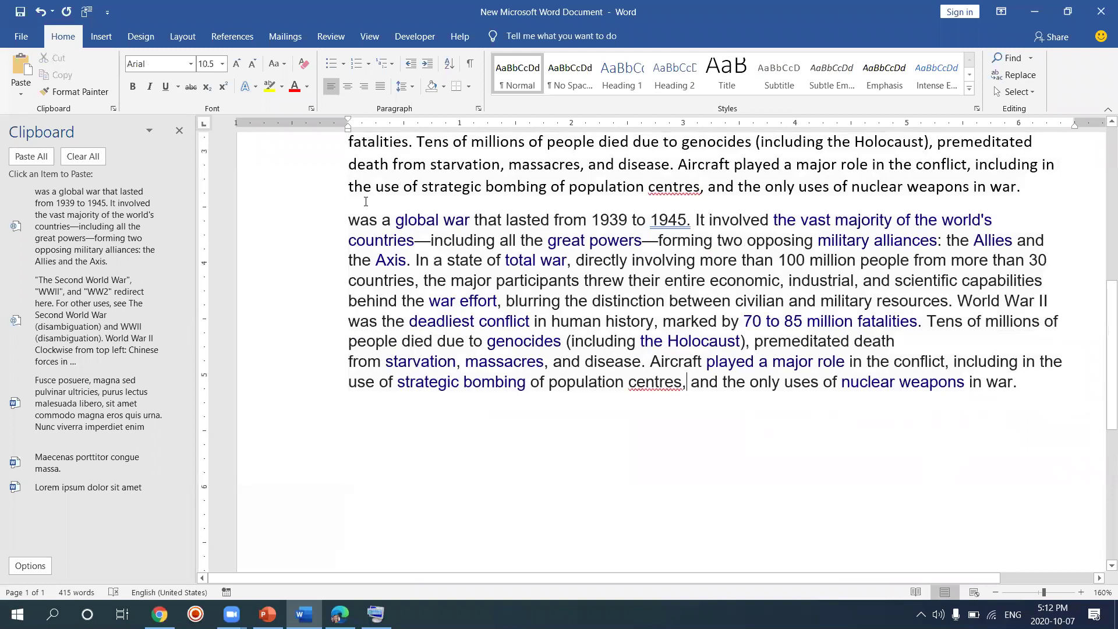
pyautogui.moveTo(351, 217); pyautogui.dragTo(1011, 380)
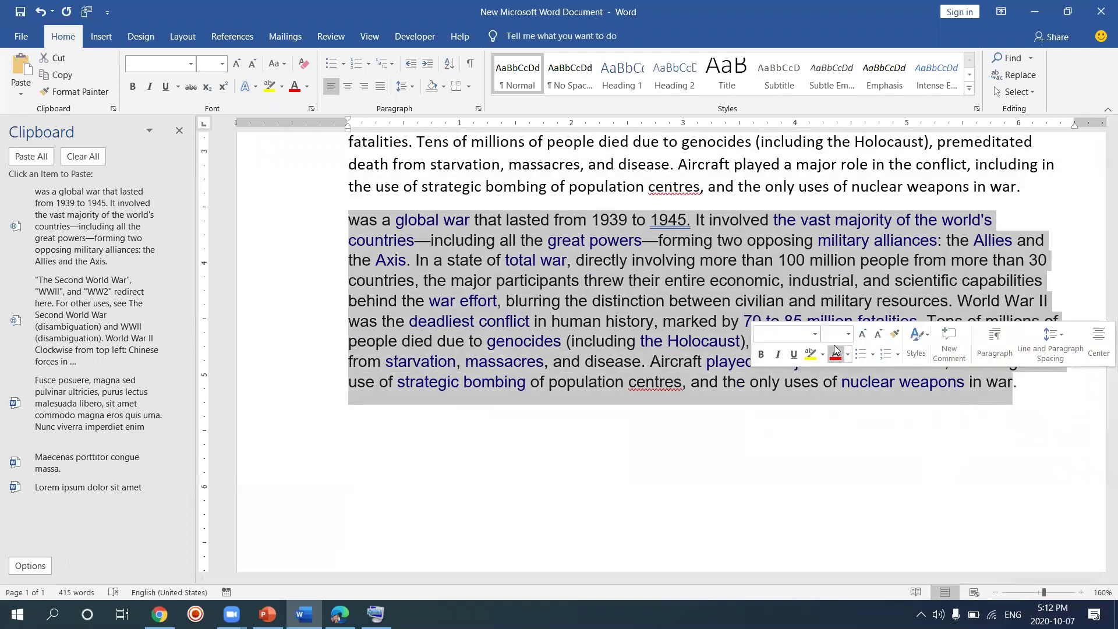
pyautogui.rightClick(674, 321)
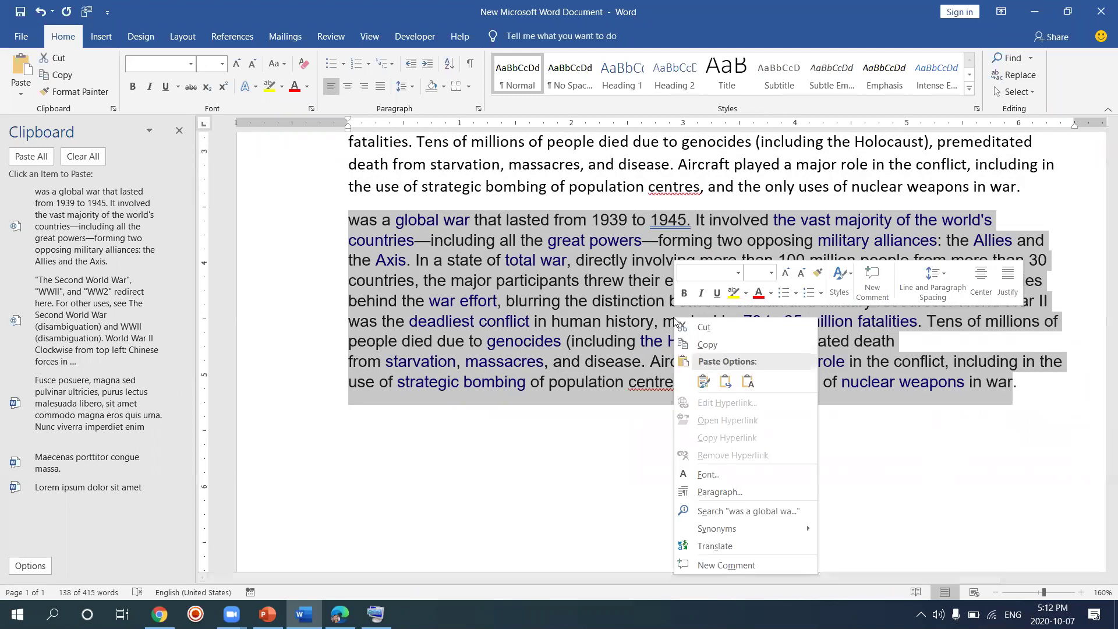
pyautogui.click(707, 344)
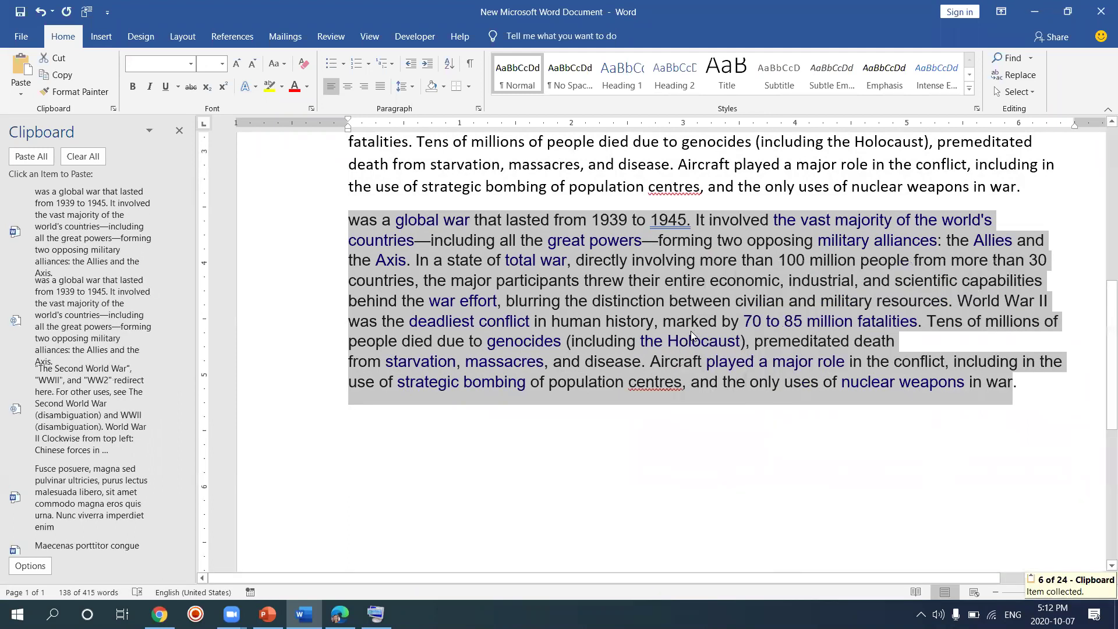
# - Replace the selected HTML-formatted text with the copied text pasted as a Picture
pyautogui.rightClick(691, 330)
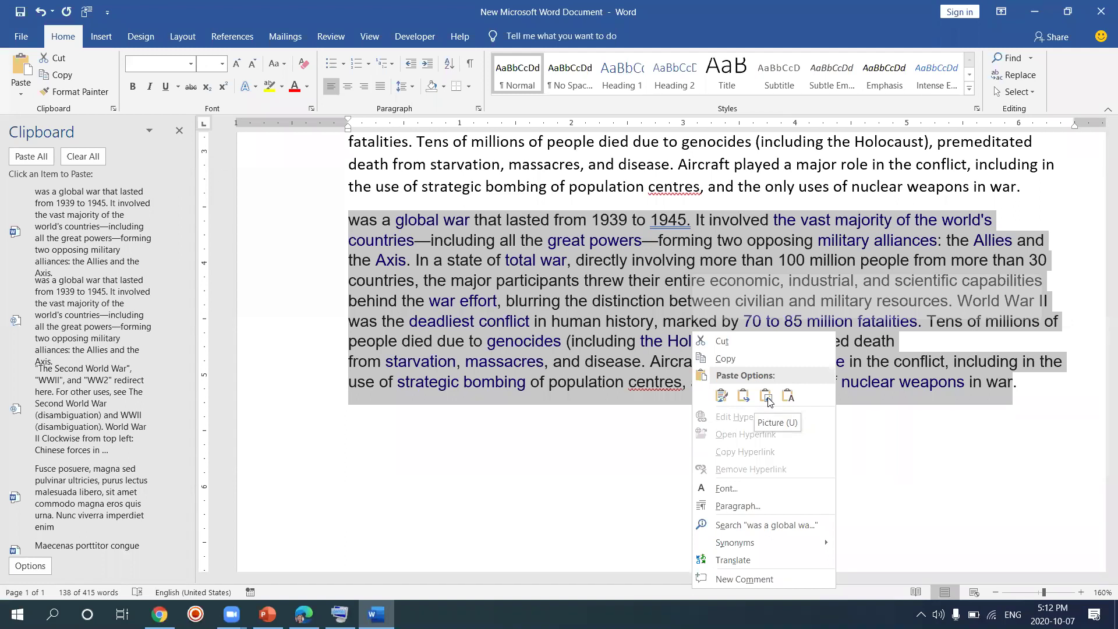
pyautogui.click(767, 398)
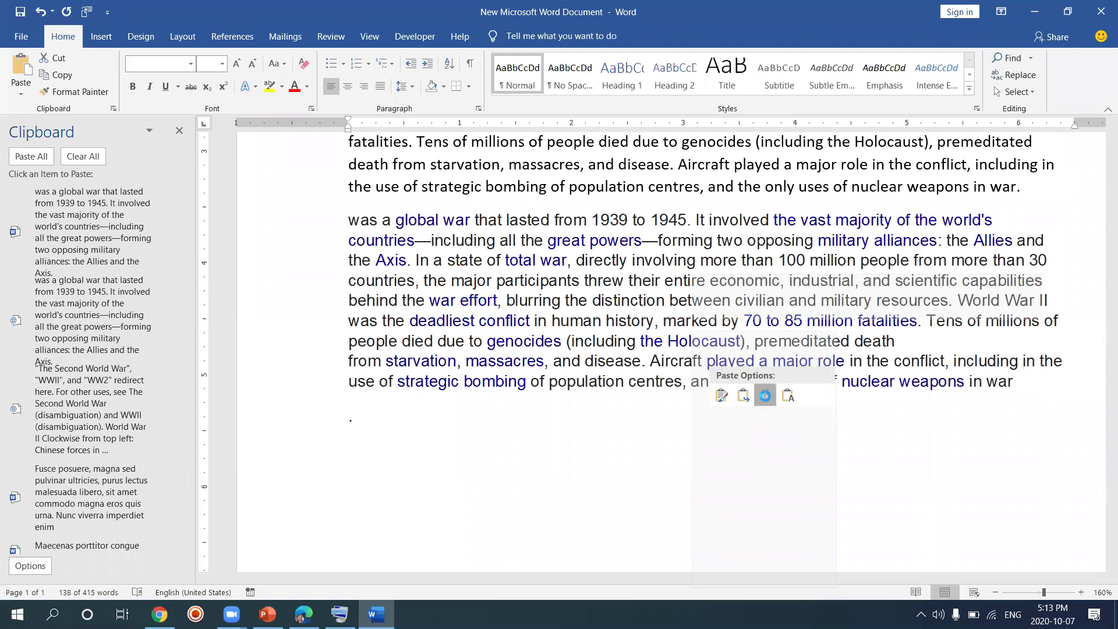
pyautogui.click(767, 400)
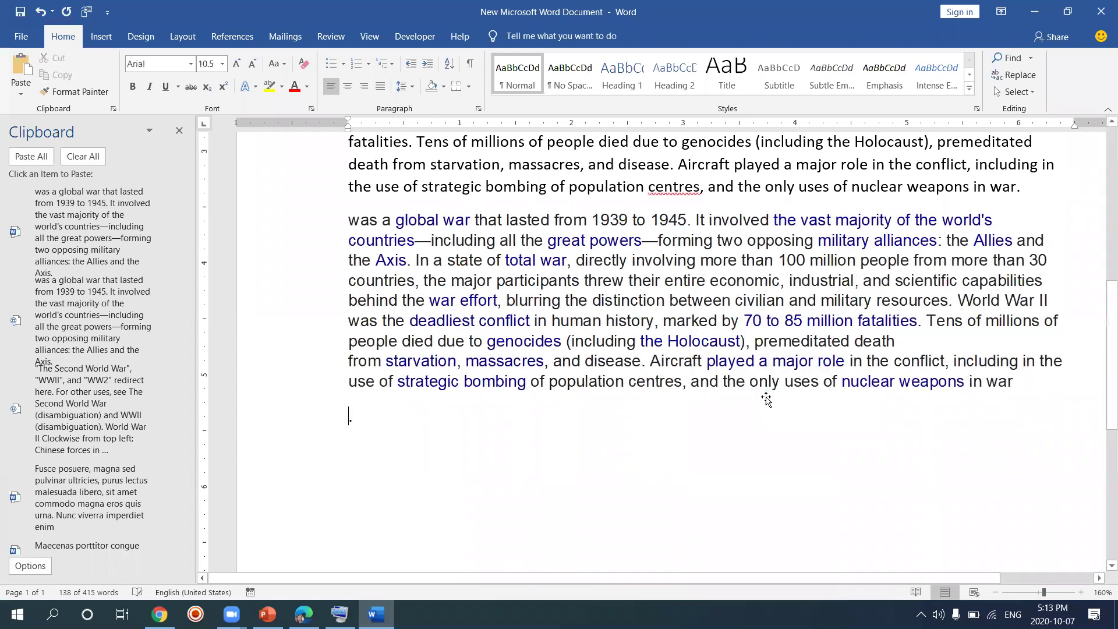
# - Set the text wrapping of the pasted text picture to Tight so it can be moved freely
pyautogui.click(706, 336)
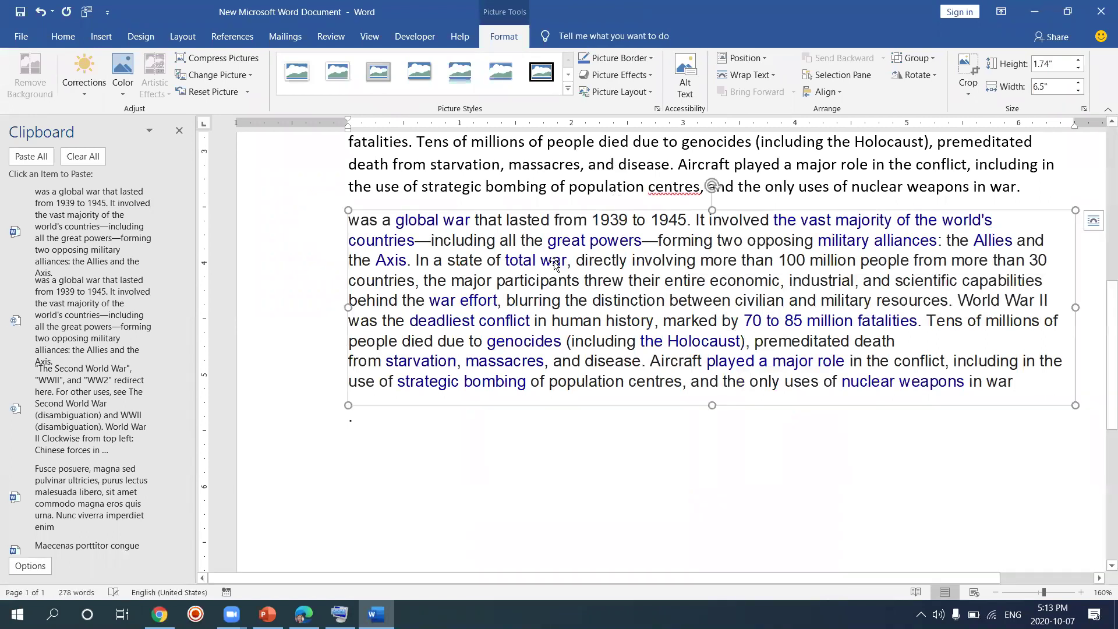
pyautogui.click(1093, 223)
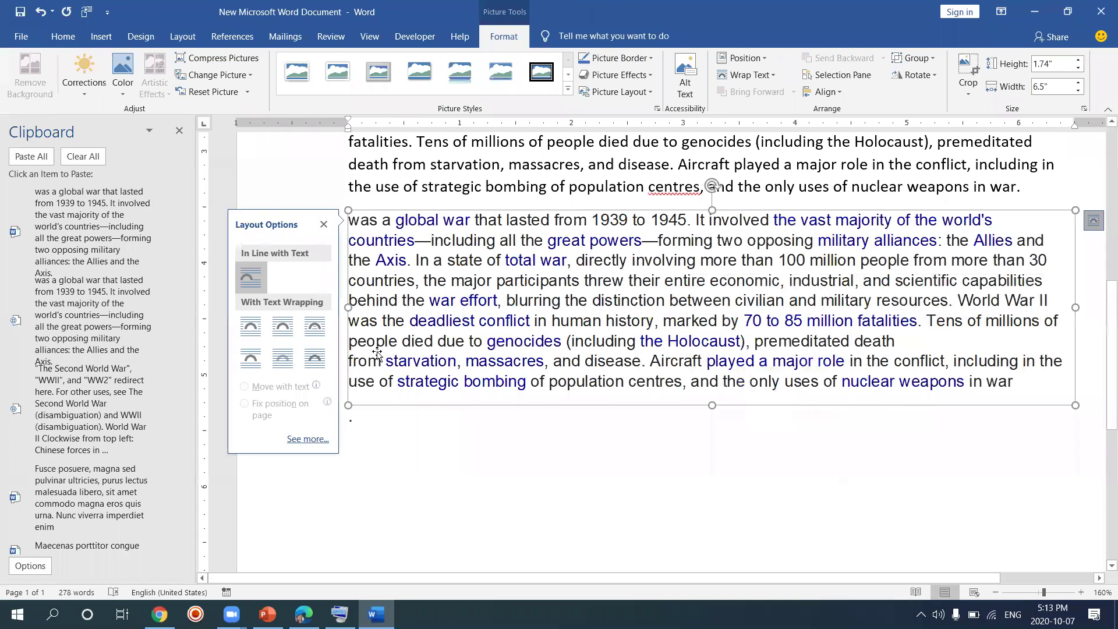
pyautogui.click(287, 332)
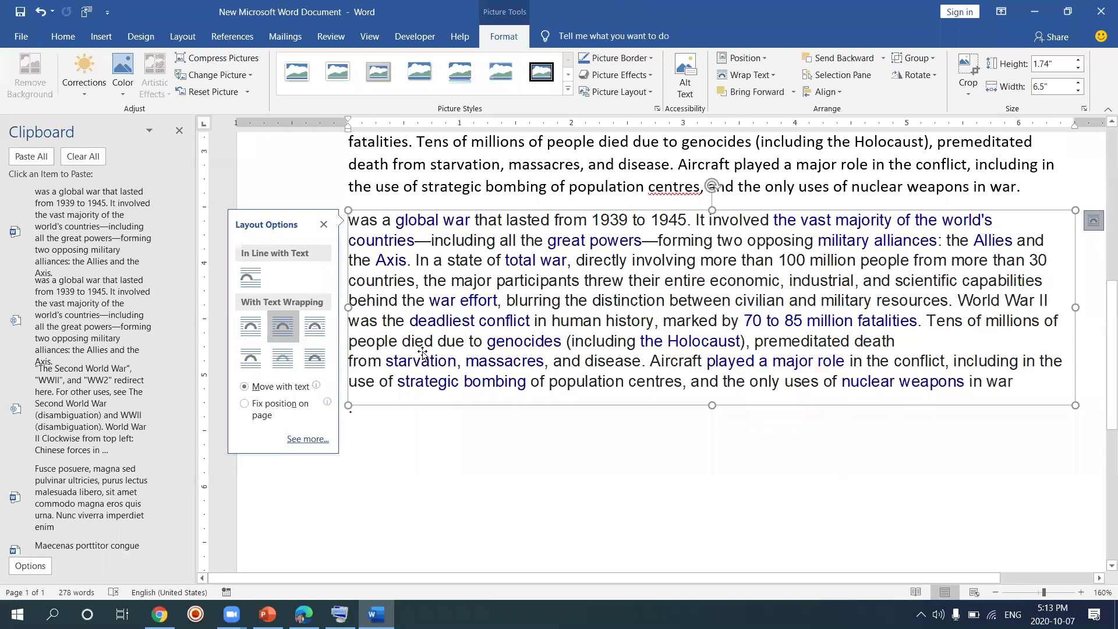
# - Move the text picture around the page, placing it just below the lone period and slightly past the left margin, and deselect it
pyautogui.moveTo(423, 353); pyautogui.dragTo(356, 371)
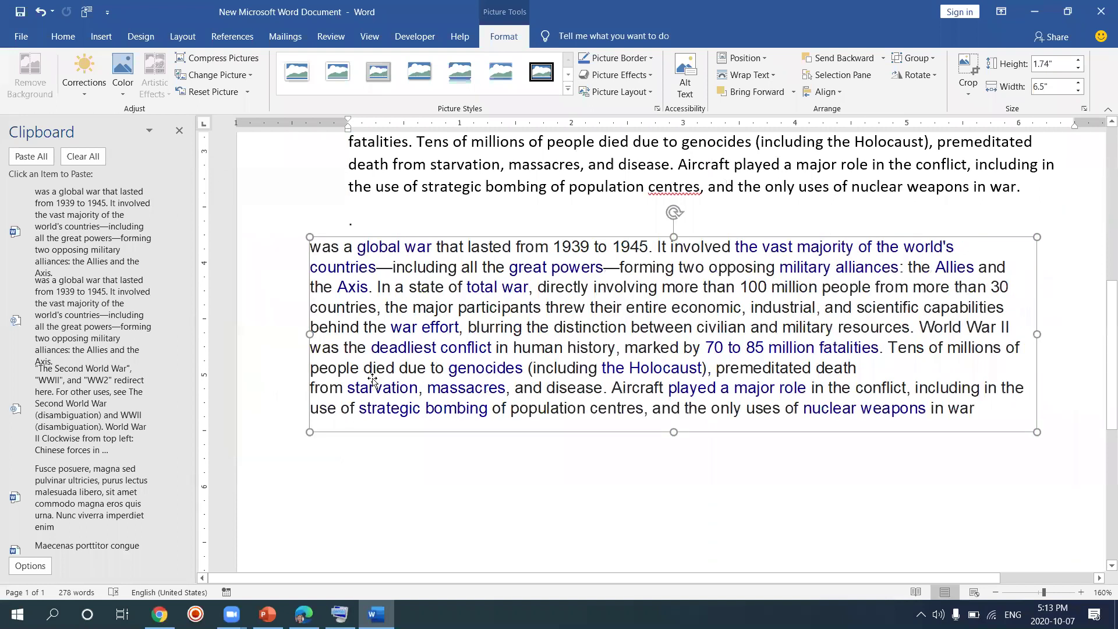
pyautogui.moveTo(374, 313); pyautogui.dragTo(329, 284)
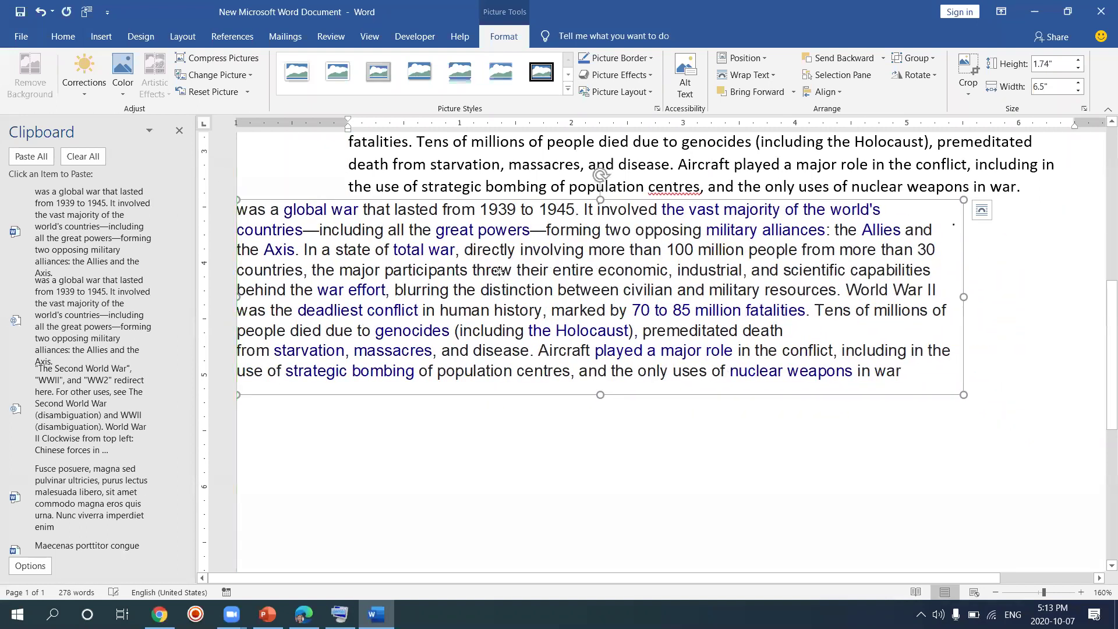
pyautogui.moveTo(579, 292); pyautogui.dragTo(550, 374)
pyautogui.moveTo(640, 253); pyautogui.dragTo(574, 324)
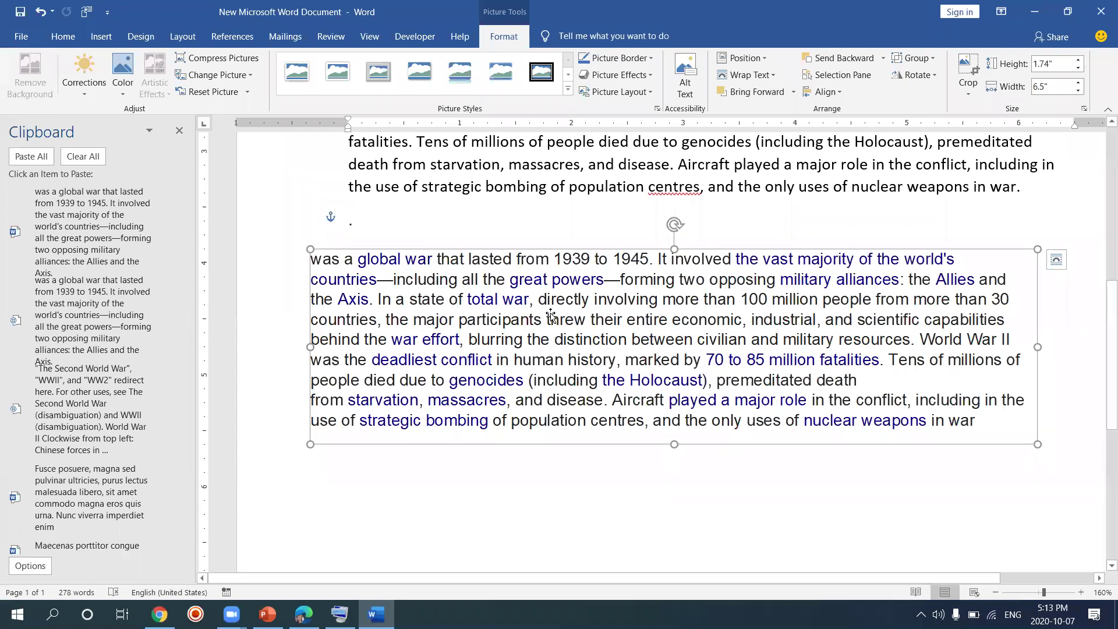
pyautogui.moveTo(551, 317); pyautogui.dragTo(551, 252)
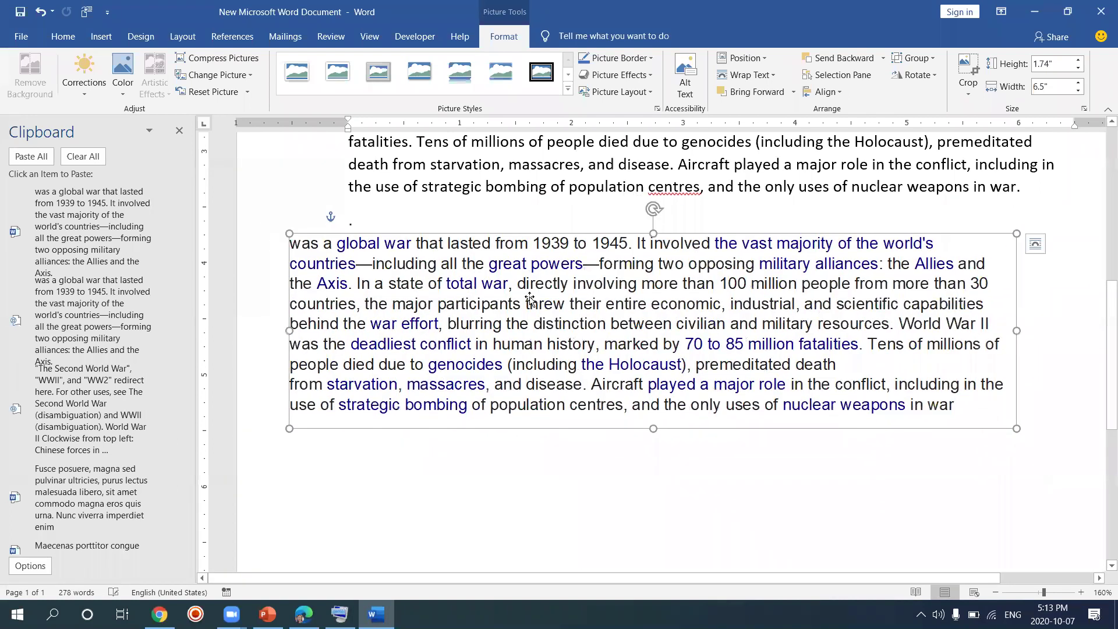
pyautogui.click(530, 464)
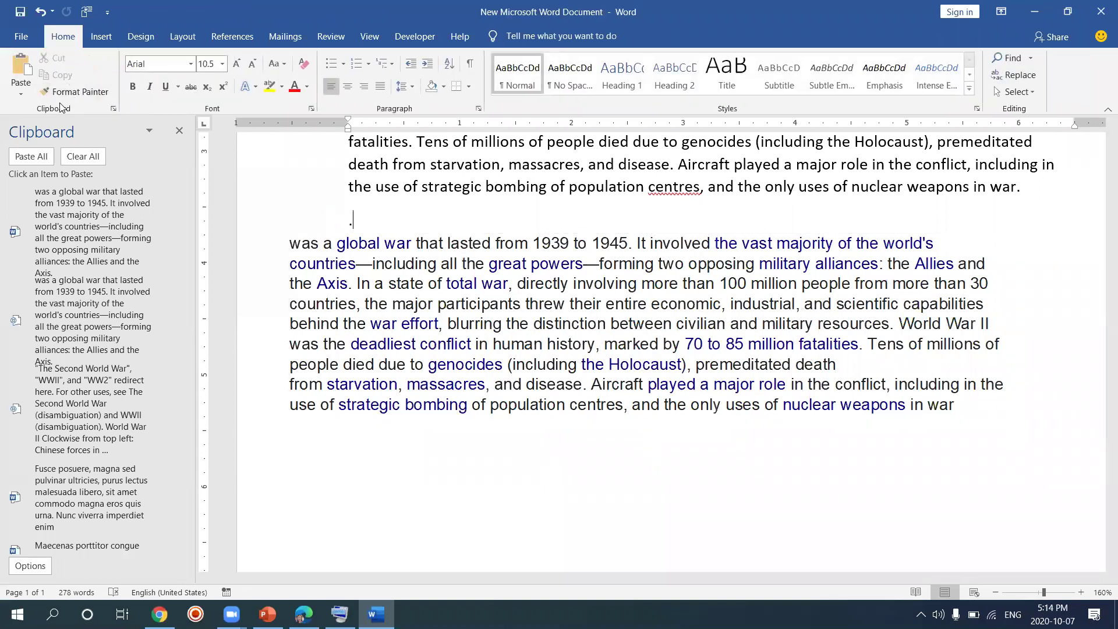
# - Show the available paste options, dismiss them, and close the Clipboard history
pyautogui.click(22, 94)
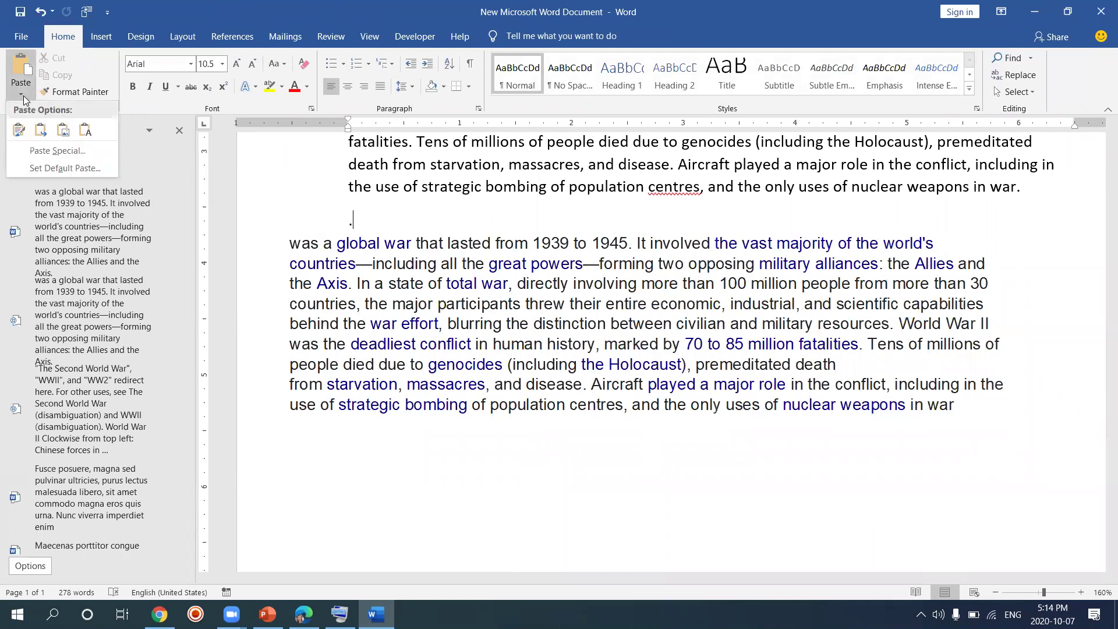
pyautogui.click(265, 189)
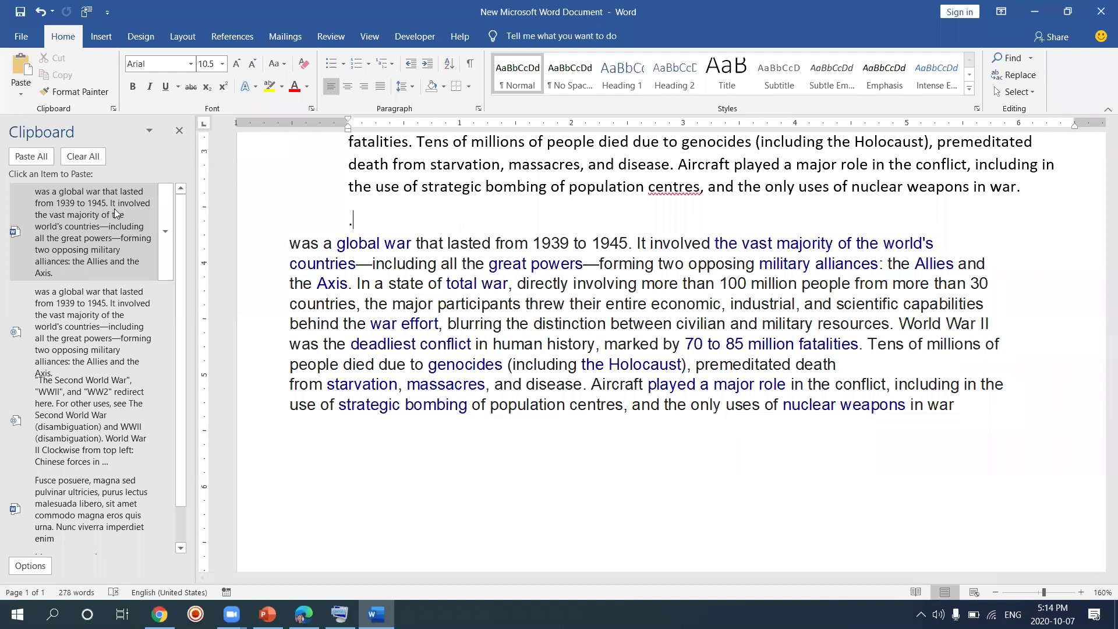
pyautogui.click(180, 129)
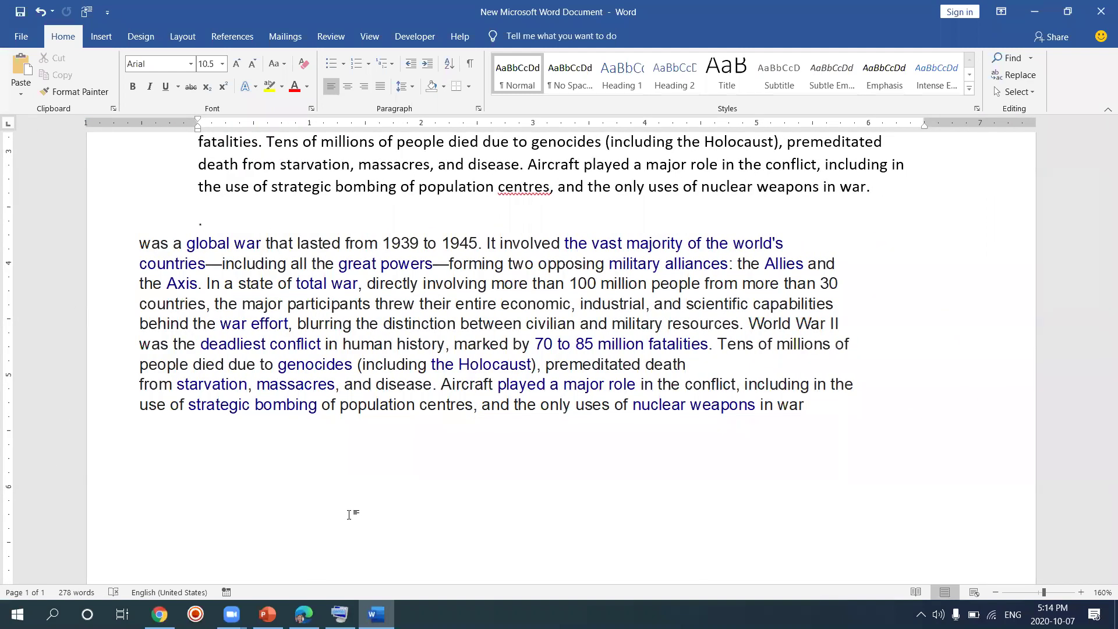
pyautogui.moveTo(268, 614)
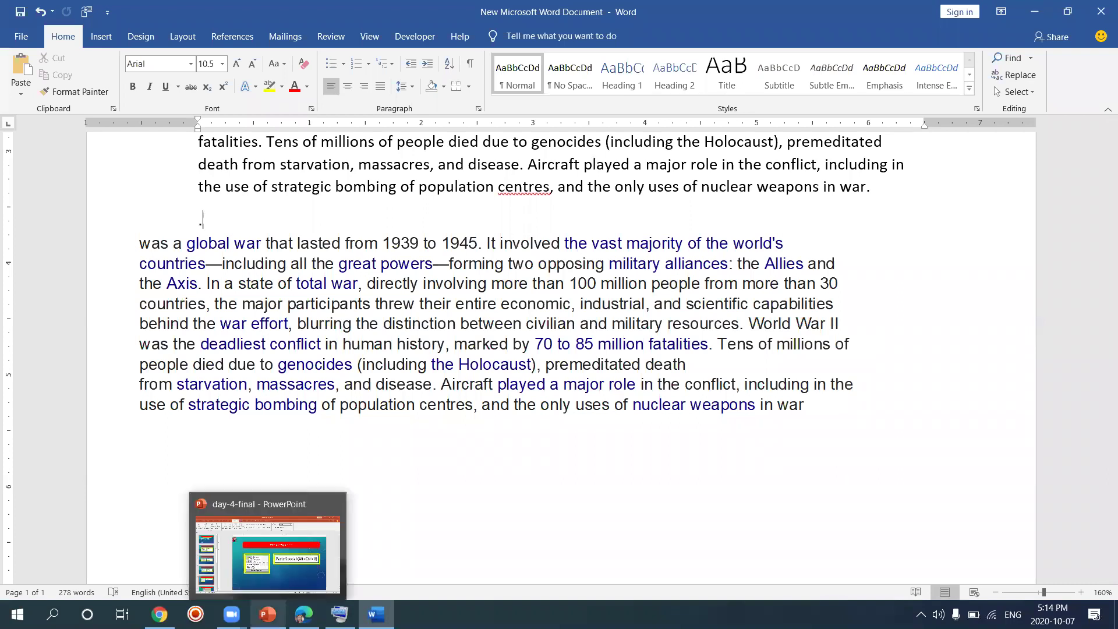
# - Review the Clipboard - multipaste and Change font style slides in the day-4-final PowerPoint presentation, and return to the Word document
pyautogui.click(290, 564)
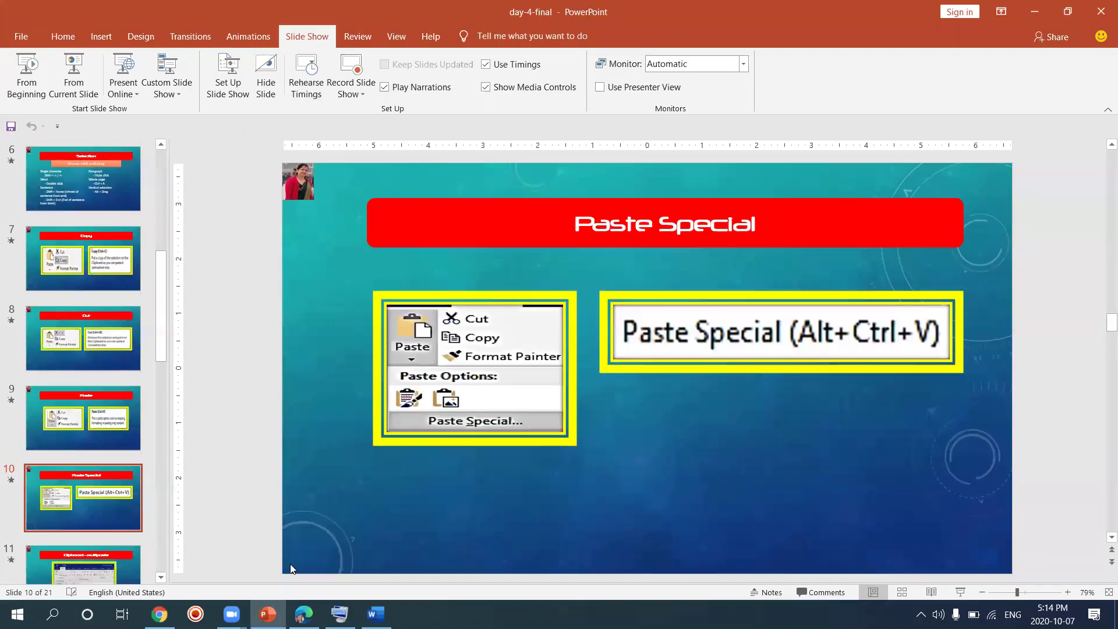
pyautogui.scroll(-3, 290, 564)
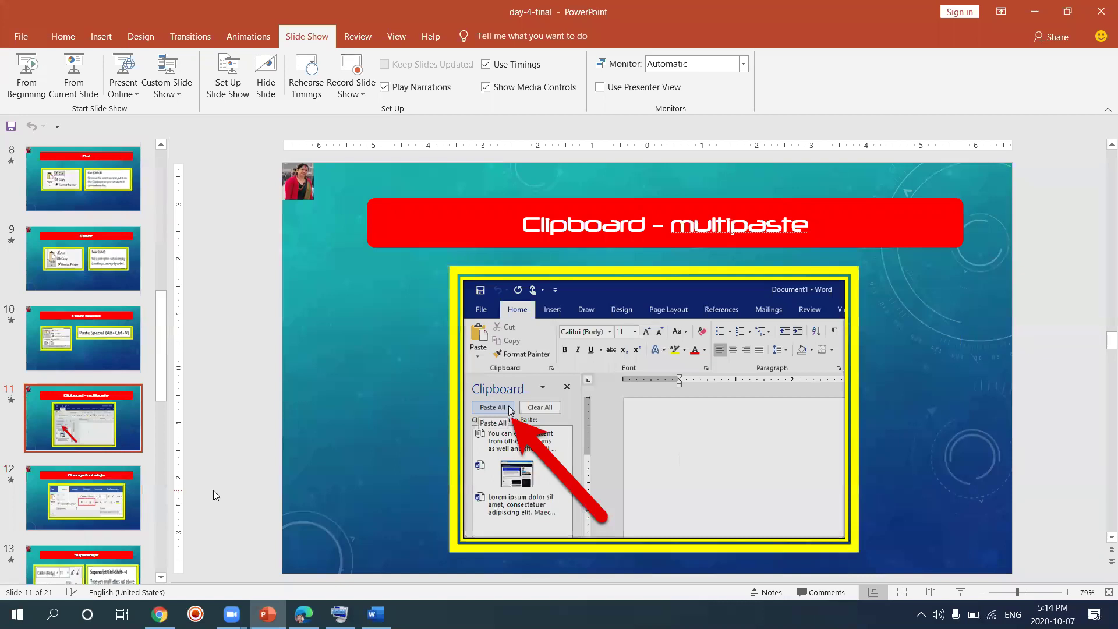
pyautogui.scroll(-2, 213, 491)
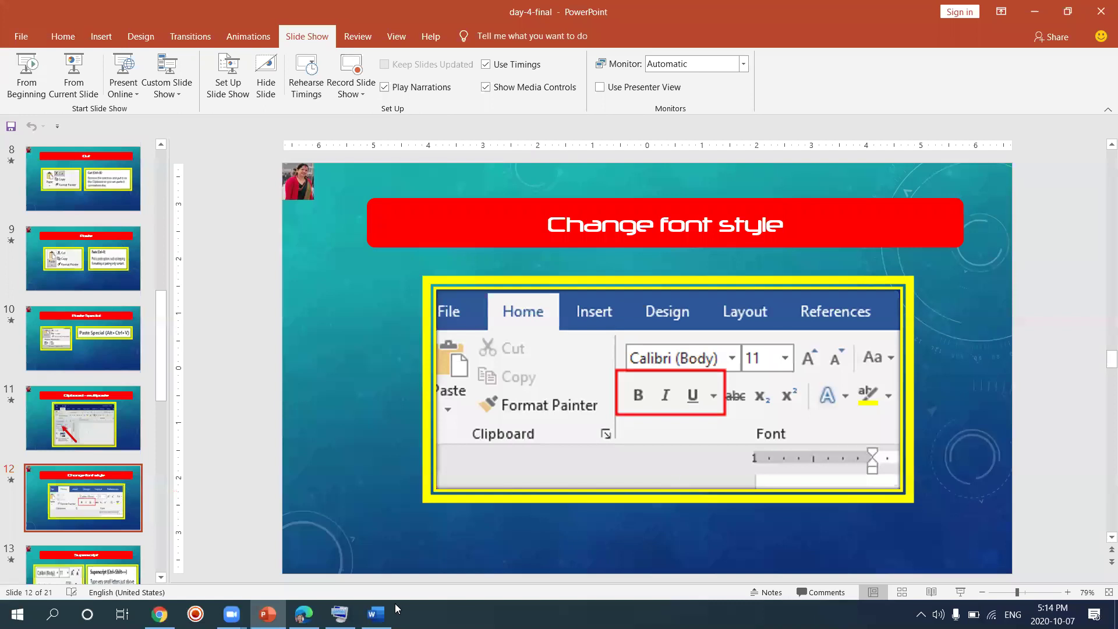
pyautogui.click(376, 614)
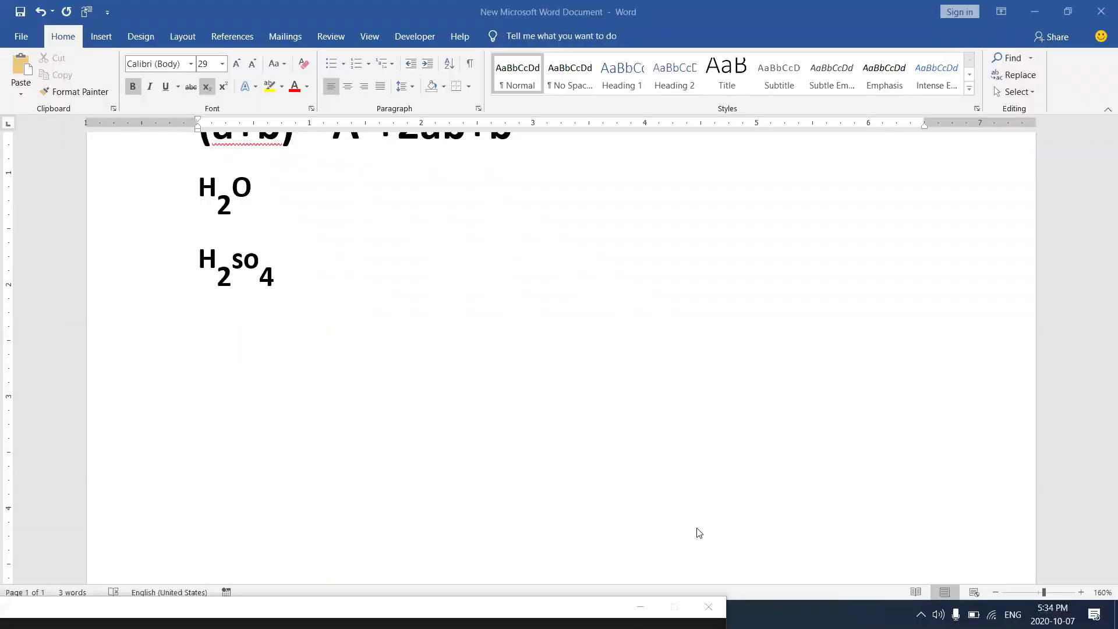
# - Examine the superscript exponent after (a+b) in the formula at the start of the document
pyautogui.click(571, 479)
pyautogui.click(513, 247)
pyautogui.press('Up')
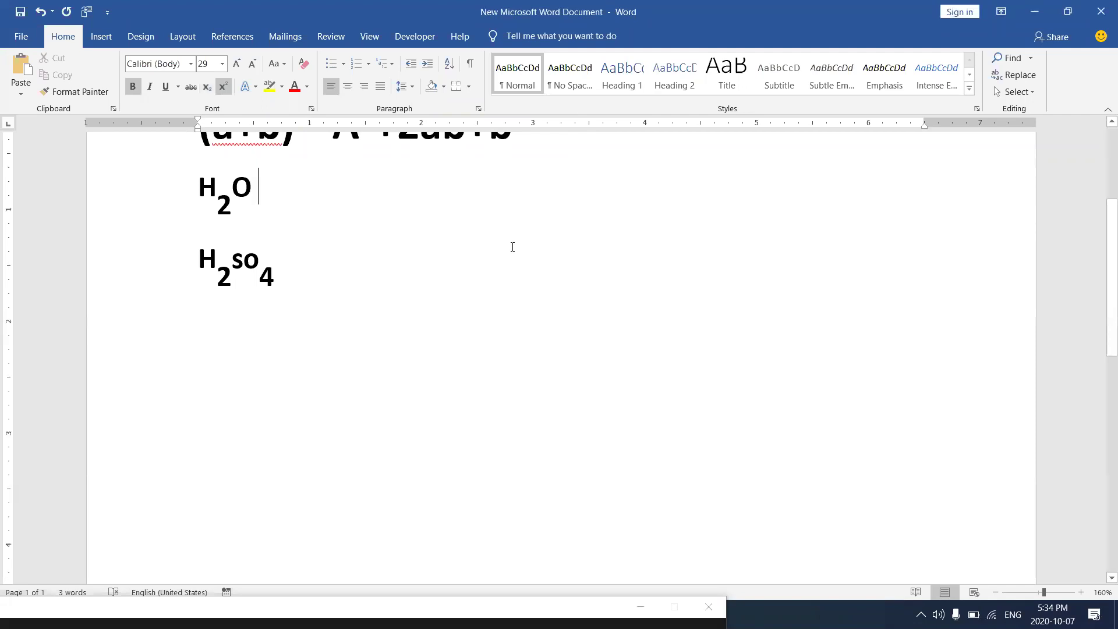
pyautogui.hotkey('ctrl', 'Home')
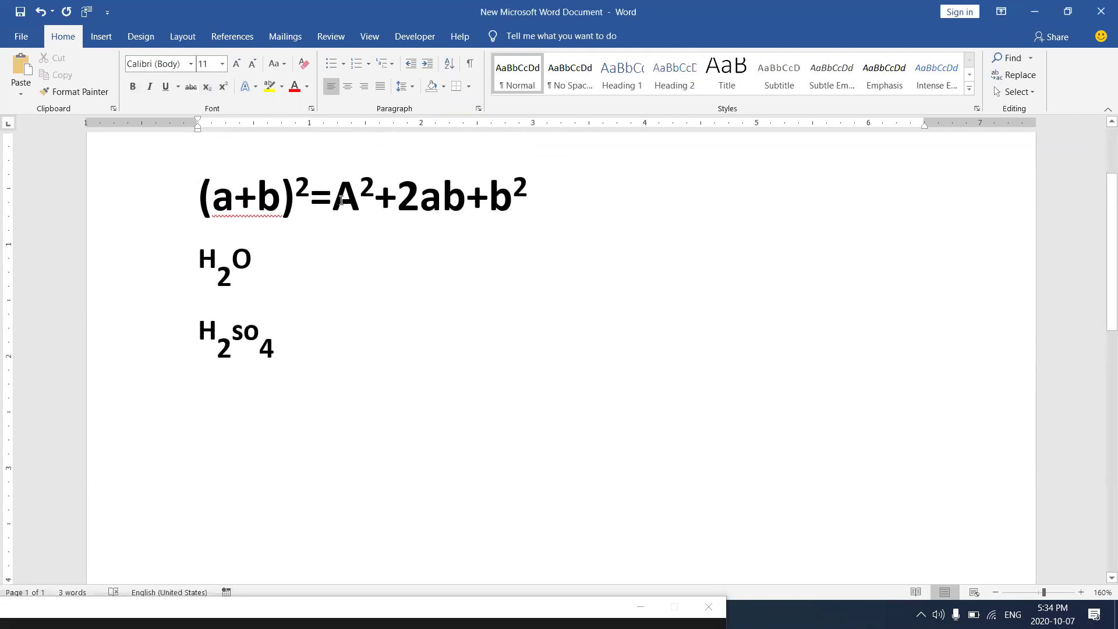
pyautogui.moveTo(308, 188); pyautogui.dragTo(292, 182)
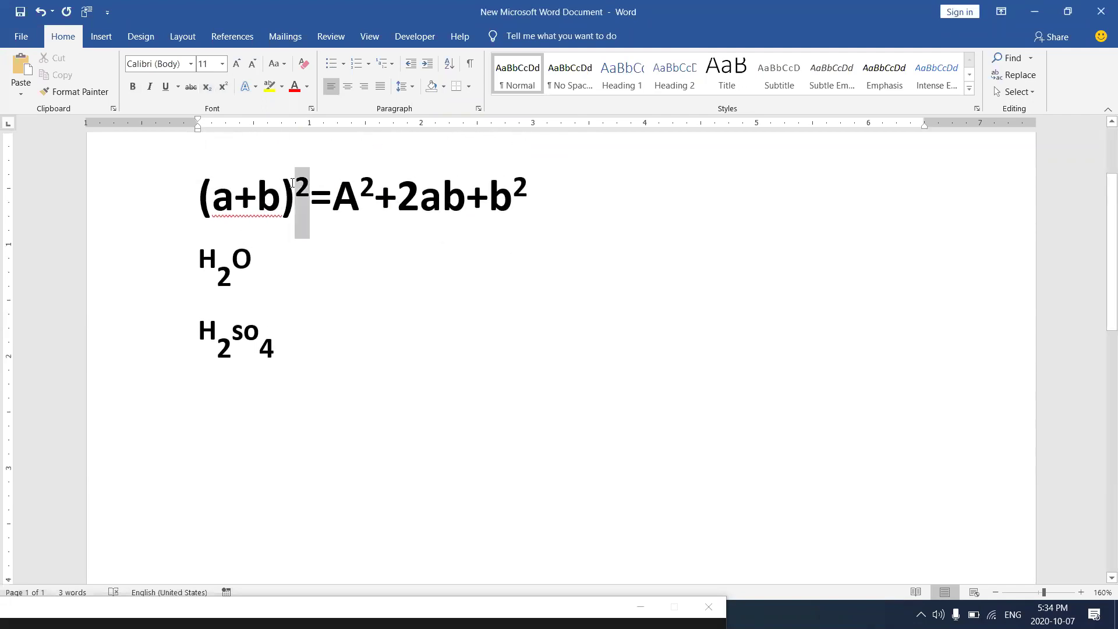
pyautogui.click(403, 279)
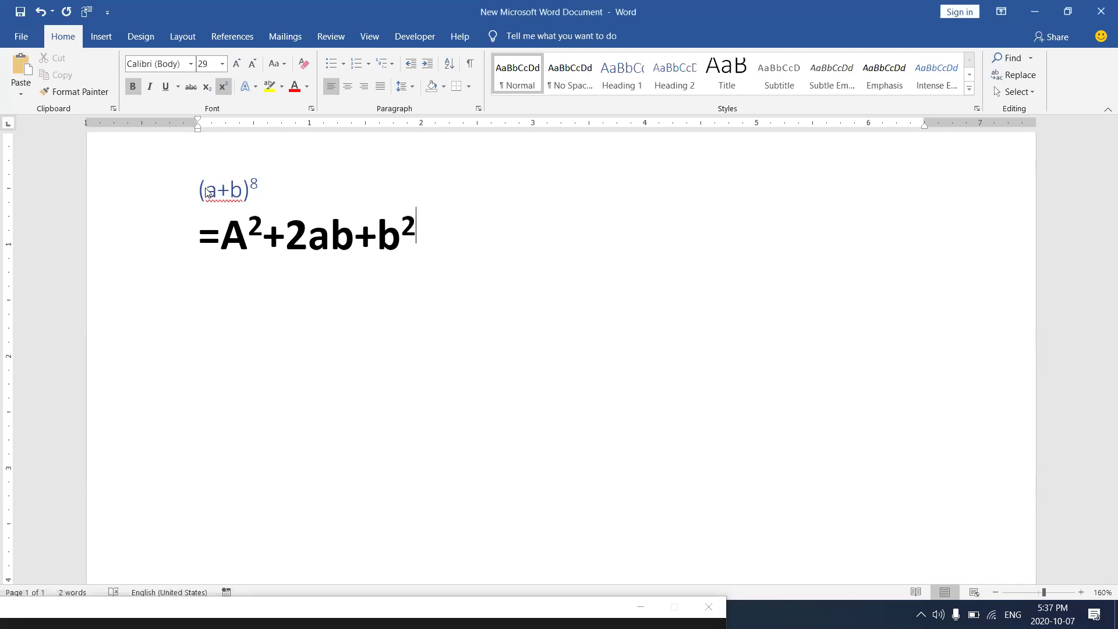
# - Replace the whole existing equation with the plain expression (a+b)
pyautogui.moveTo(200, 193); pyautogui.dragTo(444, 264)
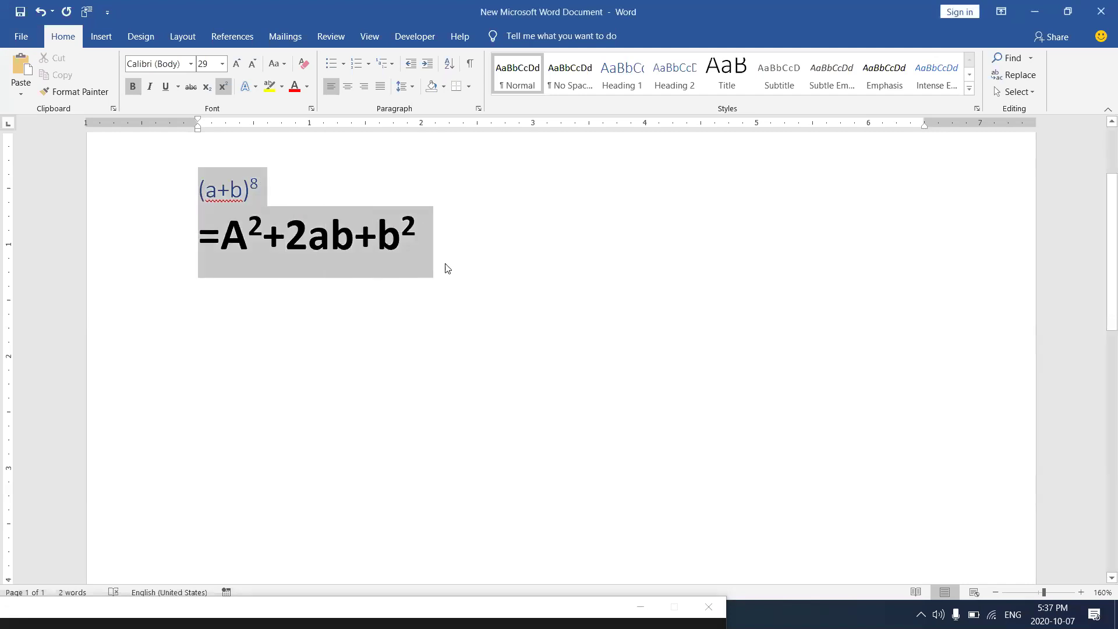
pyautogui.press('BackSpace')
pyautogui.write('a=')
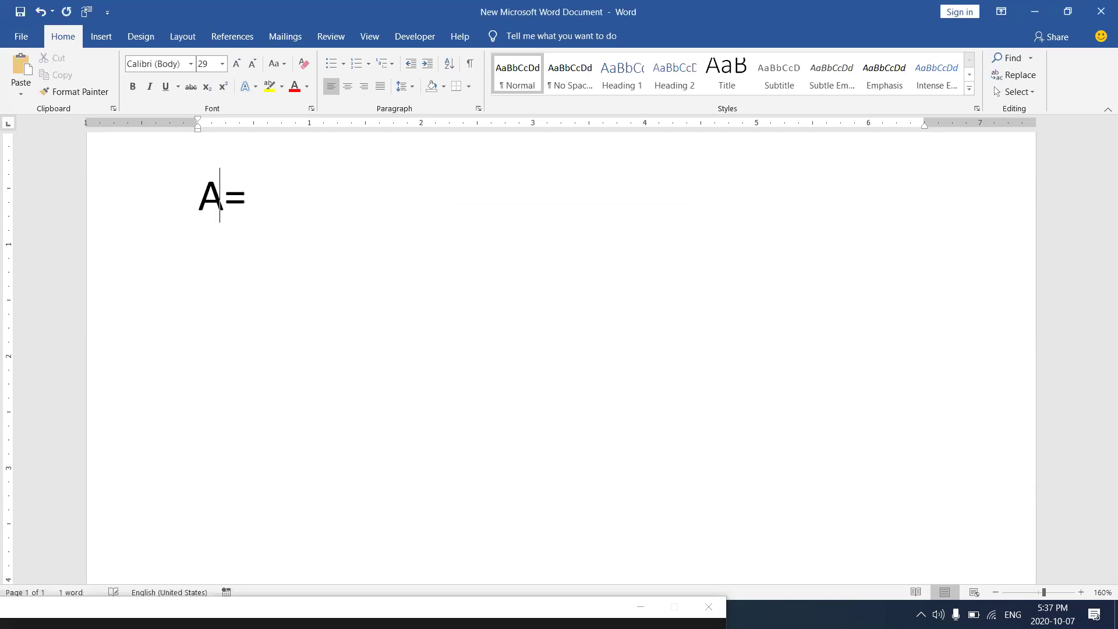
pyautogui.press('BackSpace')
pyautogui.press('BackSpace')
pyautogui.write('a+b')
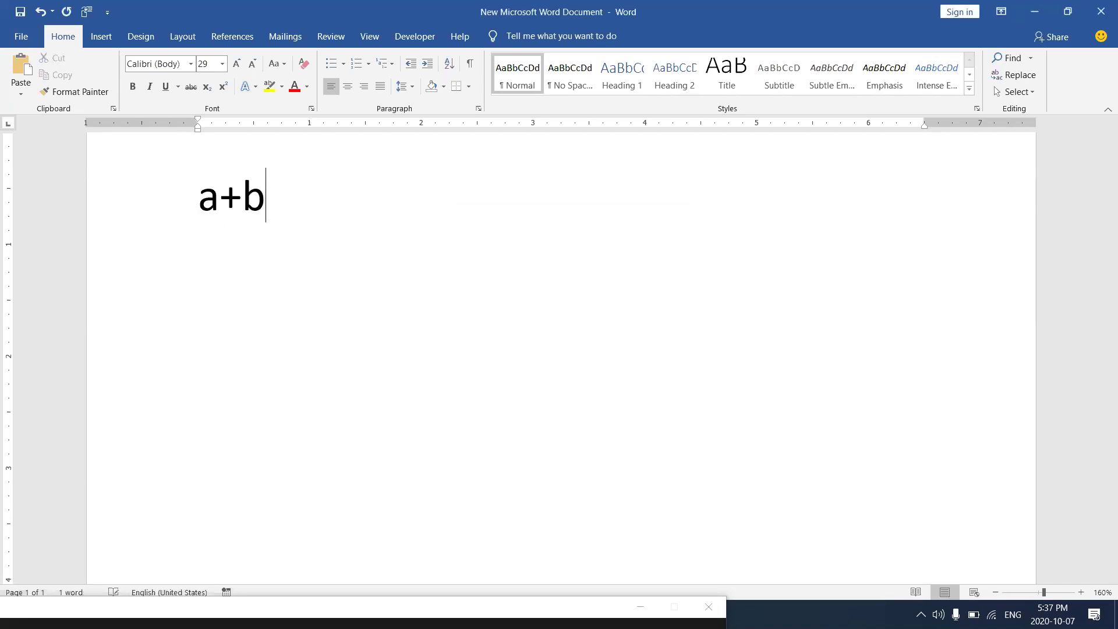
pyautogui.write('0')
pyautogui.press('BackSpace')
pyautogui.write(')')
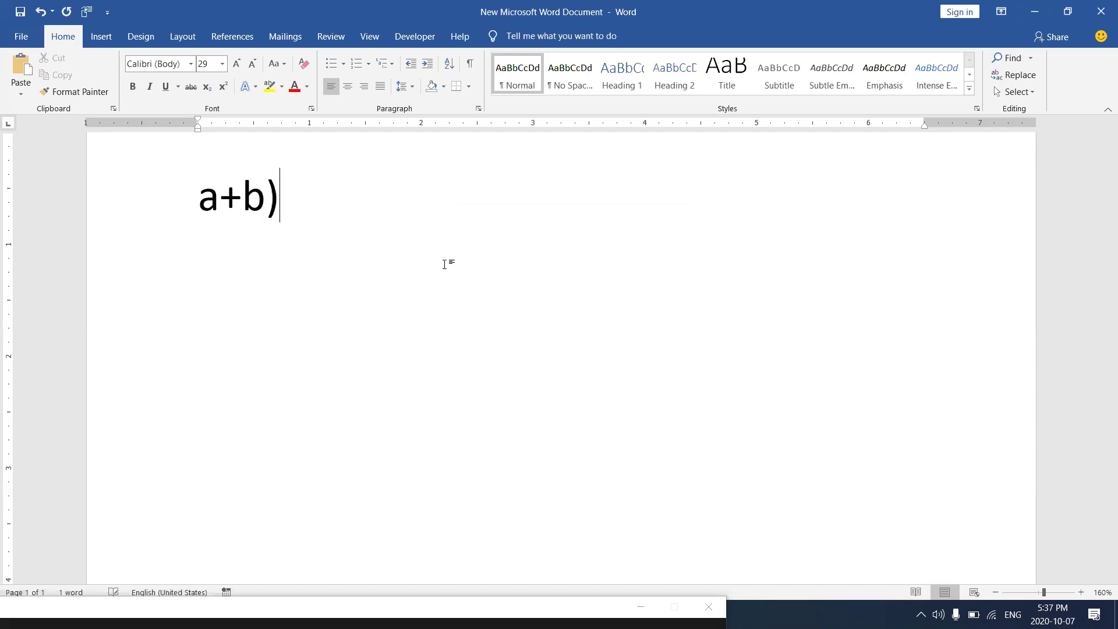
pyautogui.click(201, 200)
pyautogui.write('(')
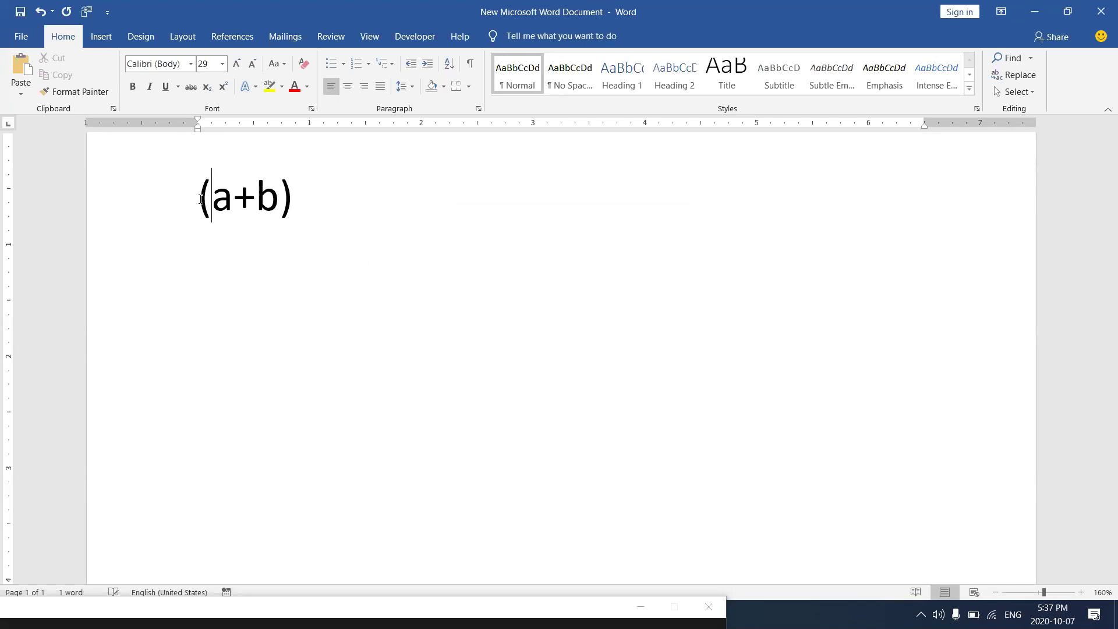
pyautogui.click(299, 201)
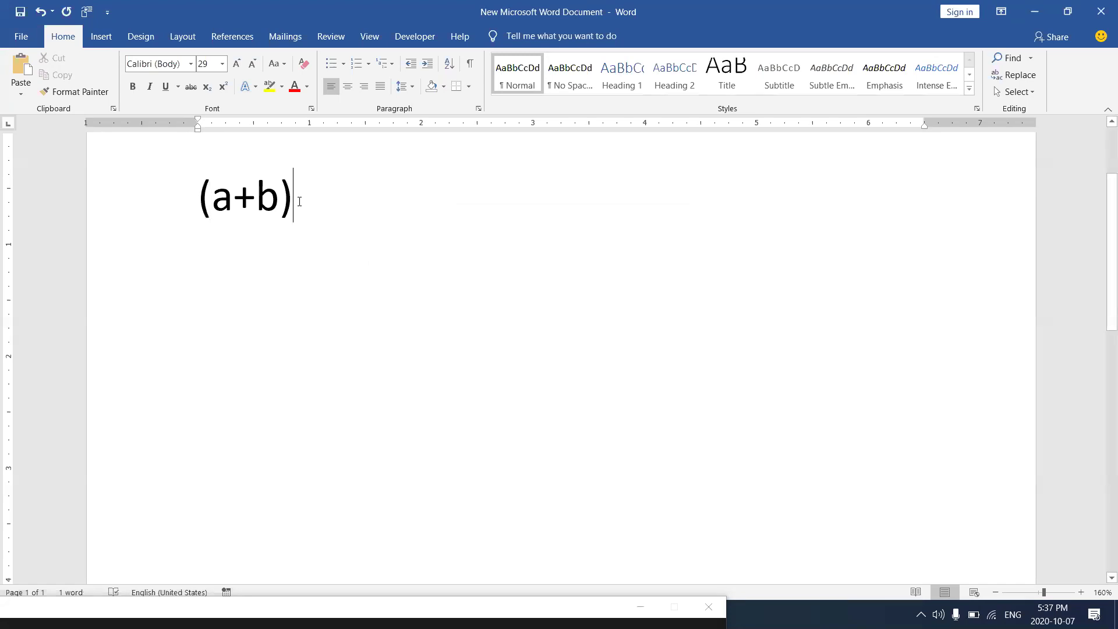
pyautogui.write('100')
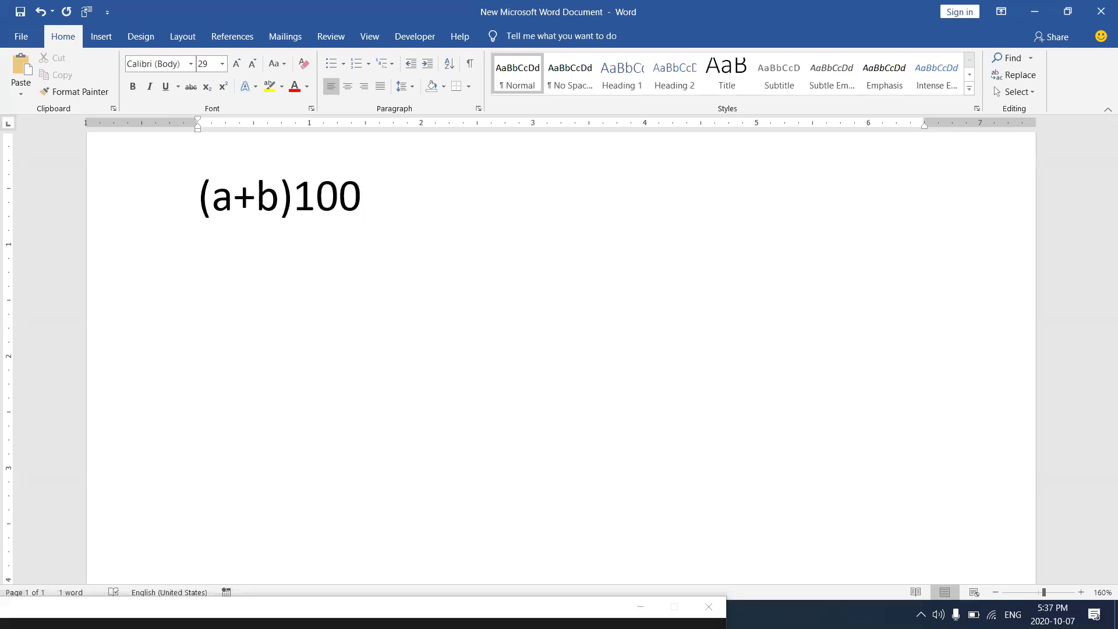
pyautogui.press('BackSpace')
pyautogui.press('BackSpace')
pyautogui.press('BackSpace')
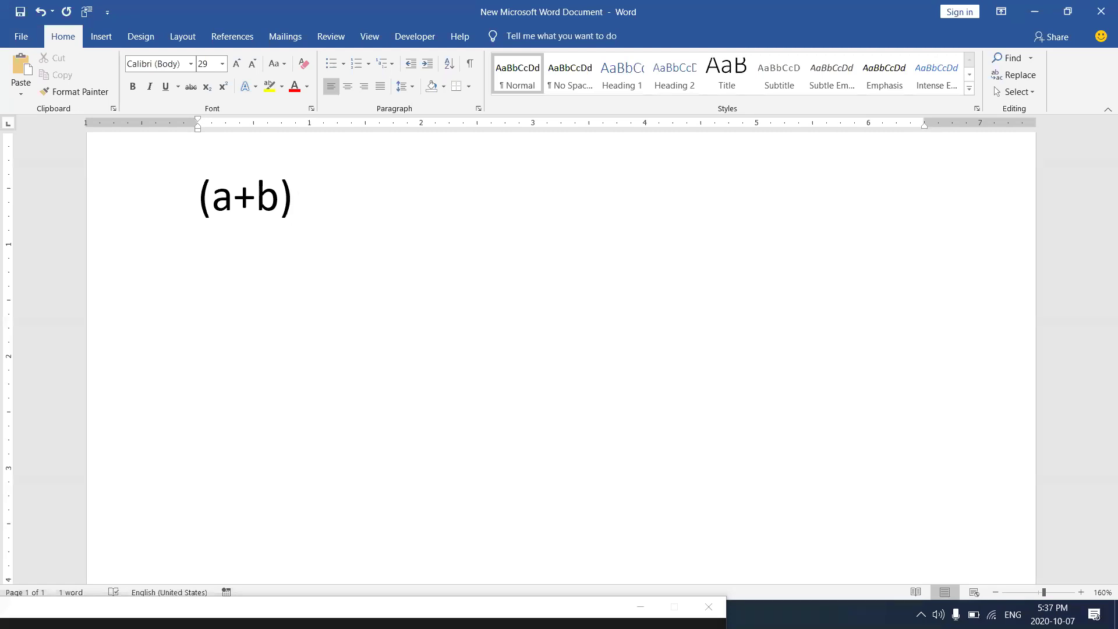
# - Add 9 after (a+b) and format it as a superscript exponent
pyautogui.write('9')
pyautogui.doubleClick(299, 201)
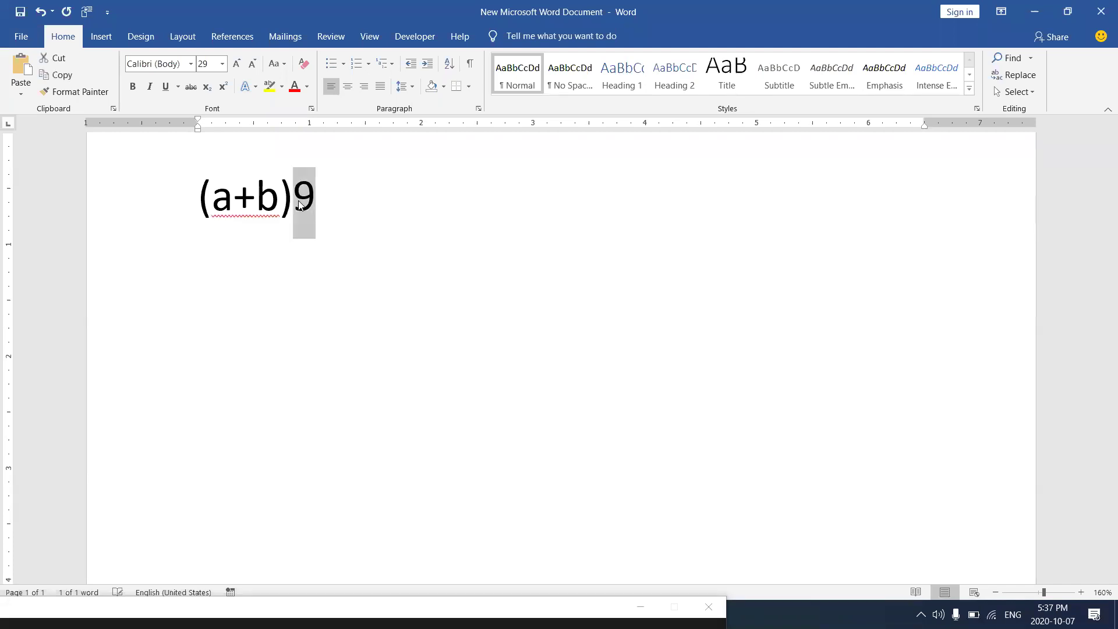
pyautogui.click(226, 91)
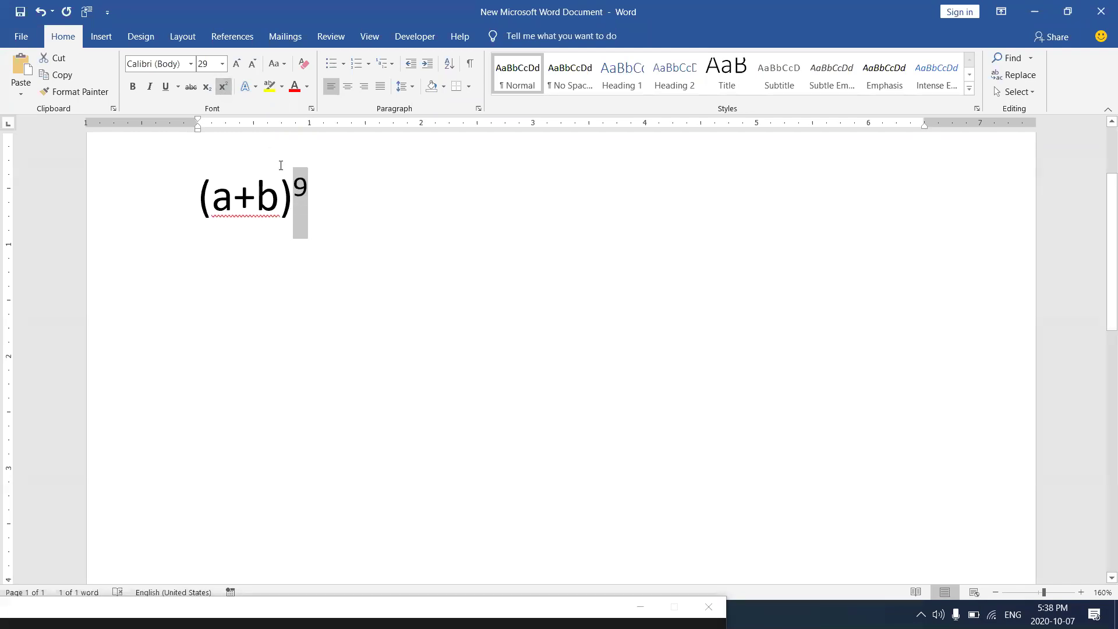
pyautogui.click(315, 182)
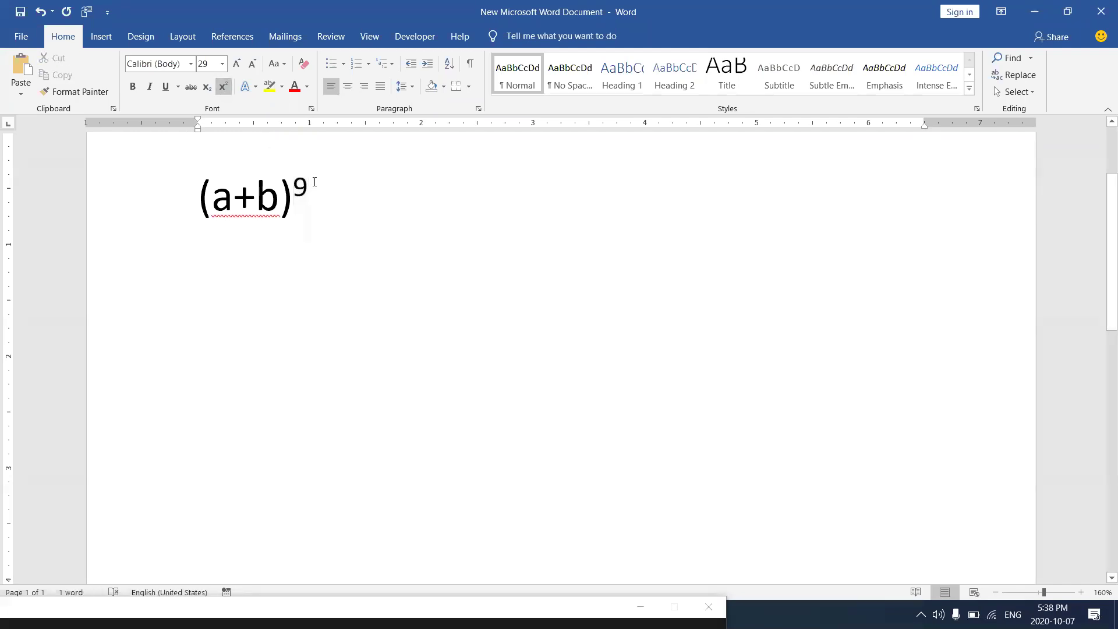
# - Remove the superscript exponent 9 and the (a+b) expression so the page is empty
pyautogui.write('a')
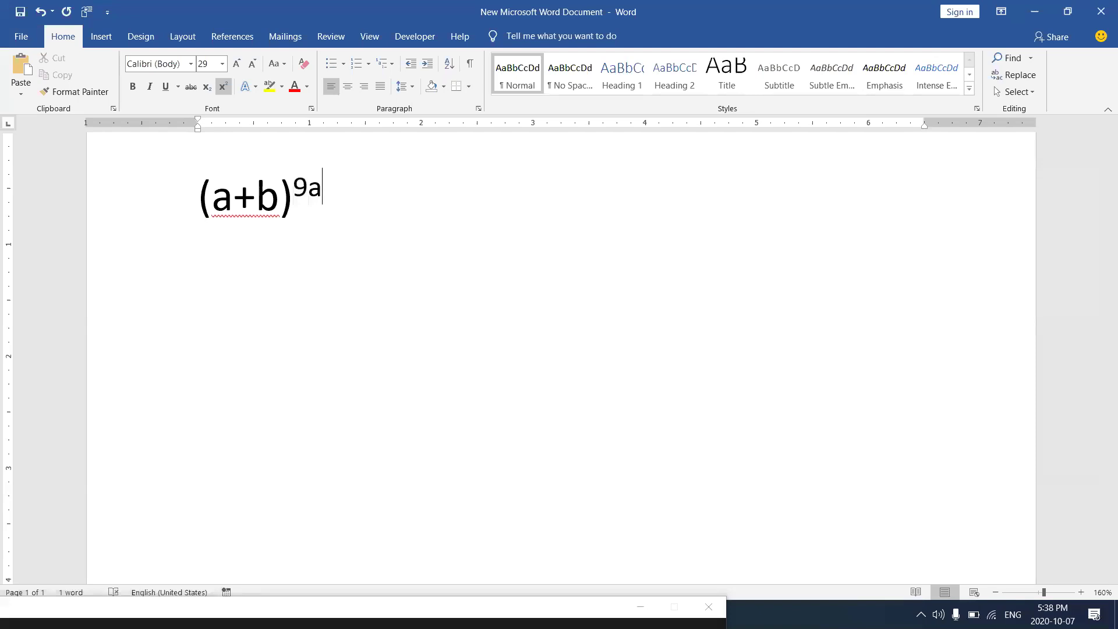
pyautogui.press('BackSpace')
pyautogui.press('BackSpace')
pyautogui.press('Return')
pyautogui.click(101, 38)
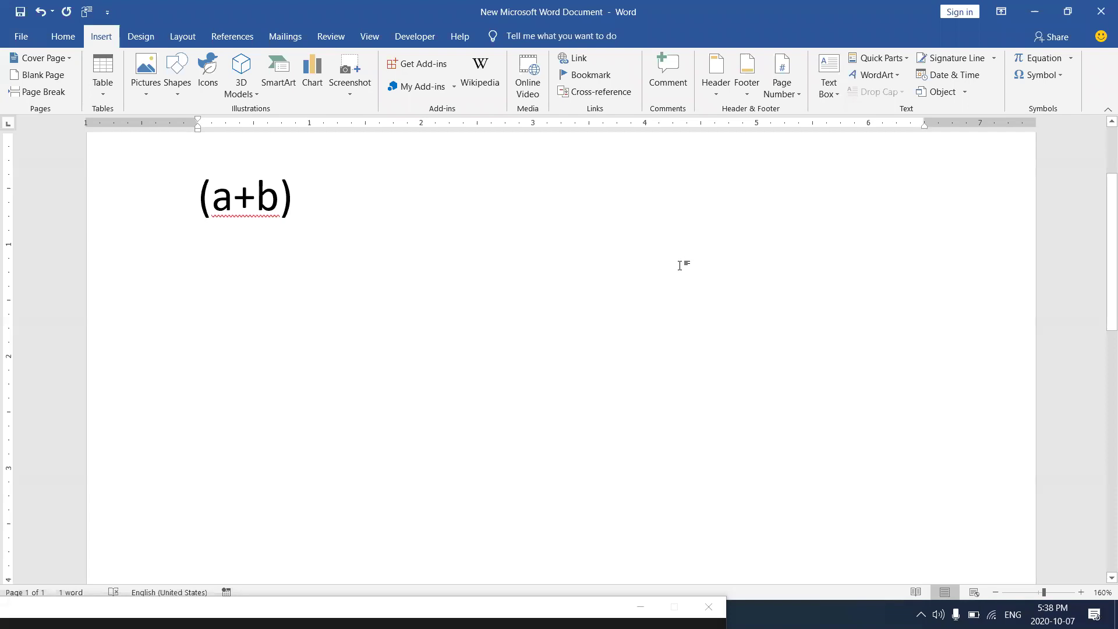
pyautogui.click(292, 198)
pyautogui.press('BackSpace')
pyautogui.press('BackSpace')
pyautogui.press('BackSpace')
pyautogui.press('BackSpace')
pyautogui.press('BackSpace')
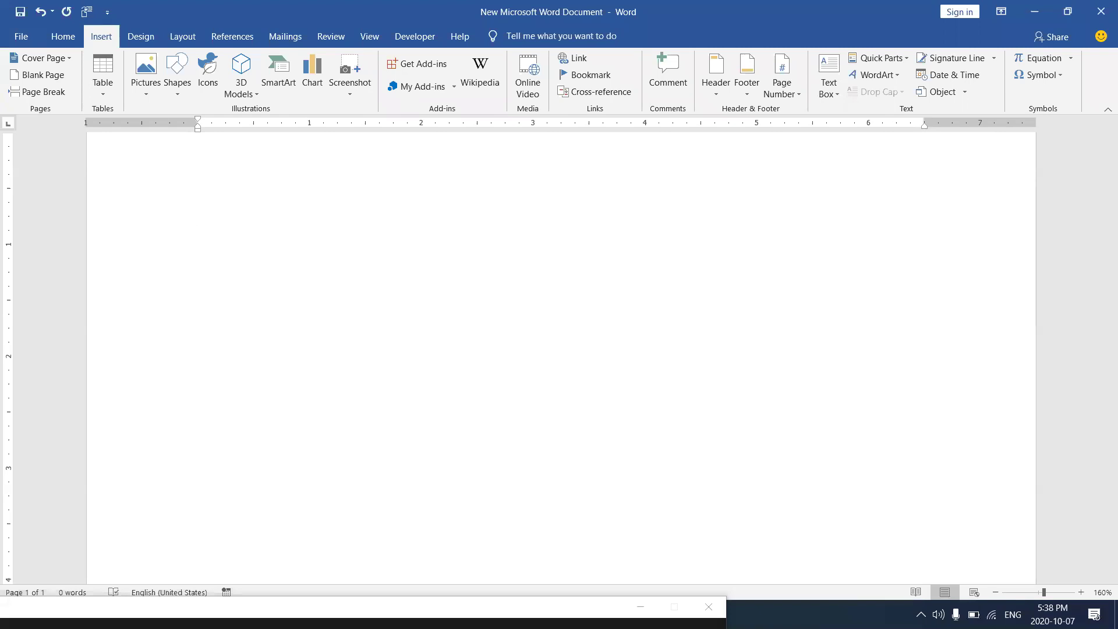
# - Enter the number-base conversion expression (10101)2=(?)10 on the empty page
pyautogui.write('10101')
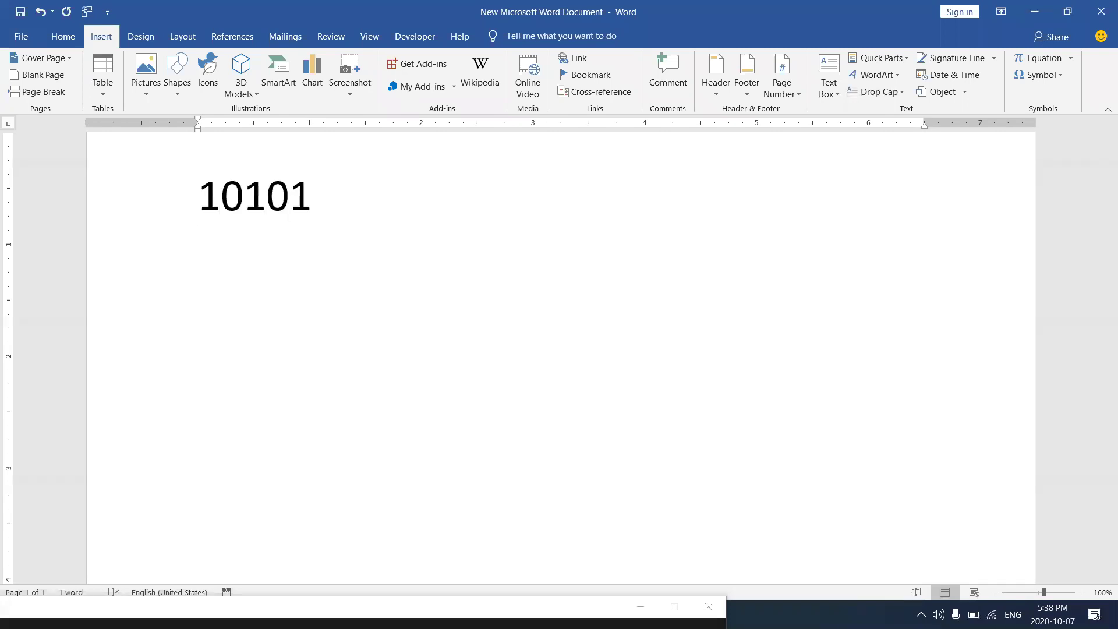
pyautogui.click(204, 190)
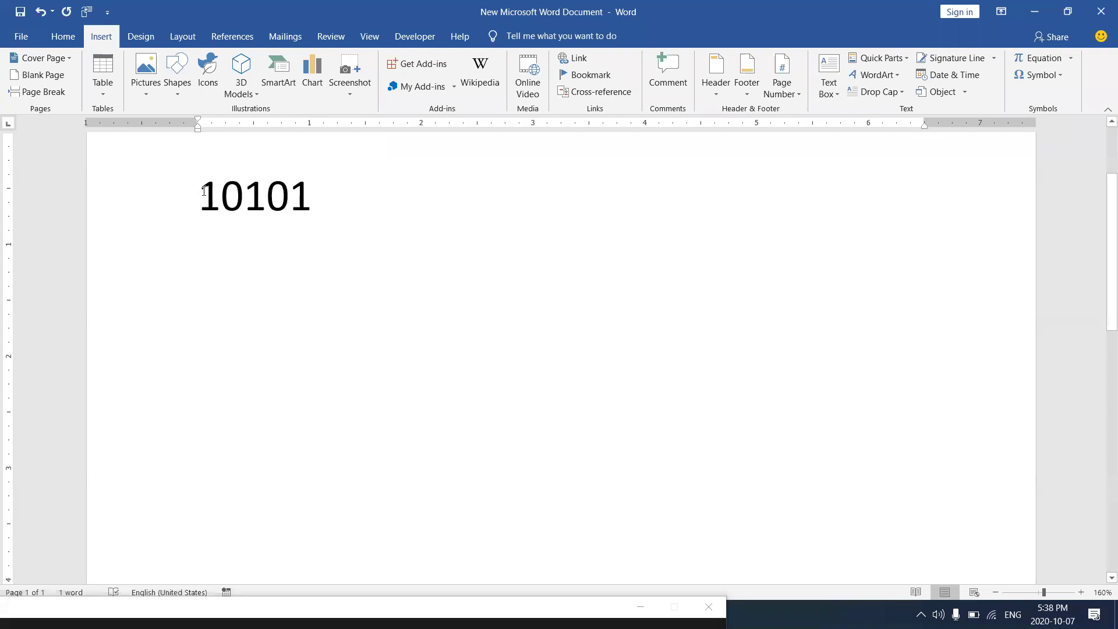
pyautogui.write('(')
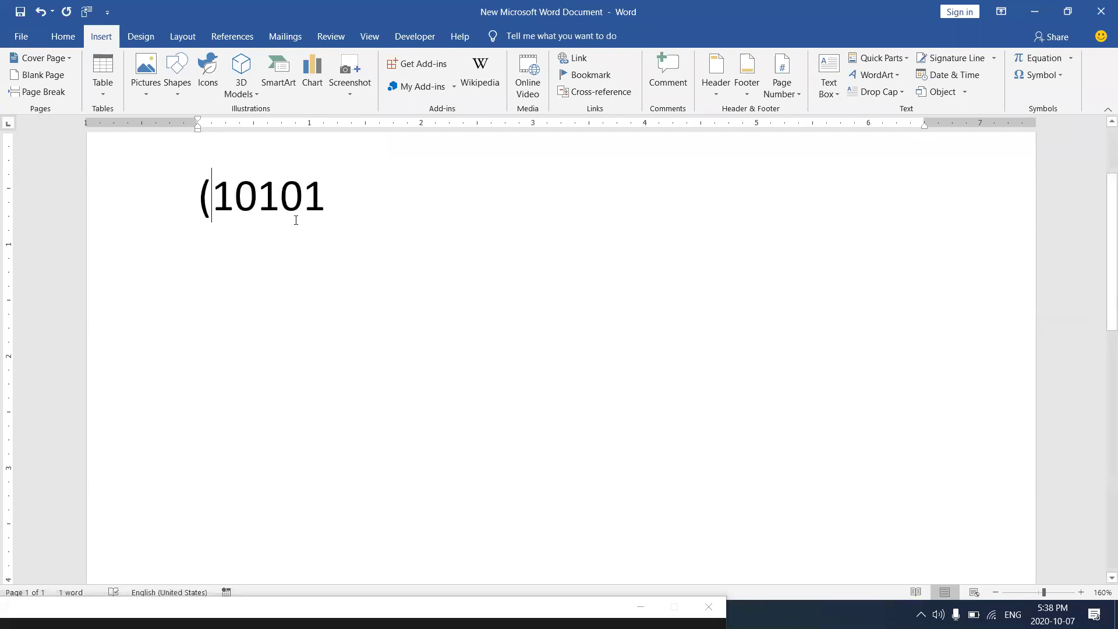
pyautogui.click(327, 198)
pyautogui.write(')2')
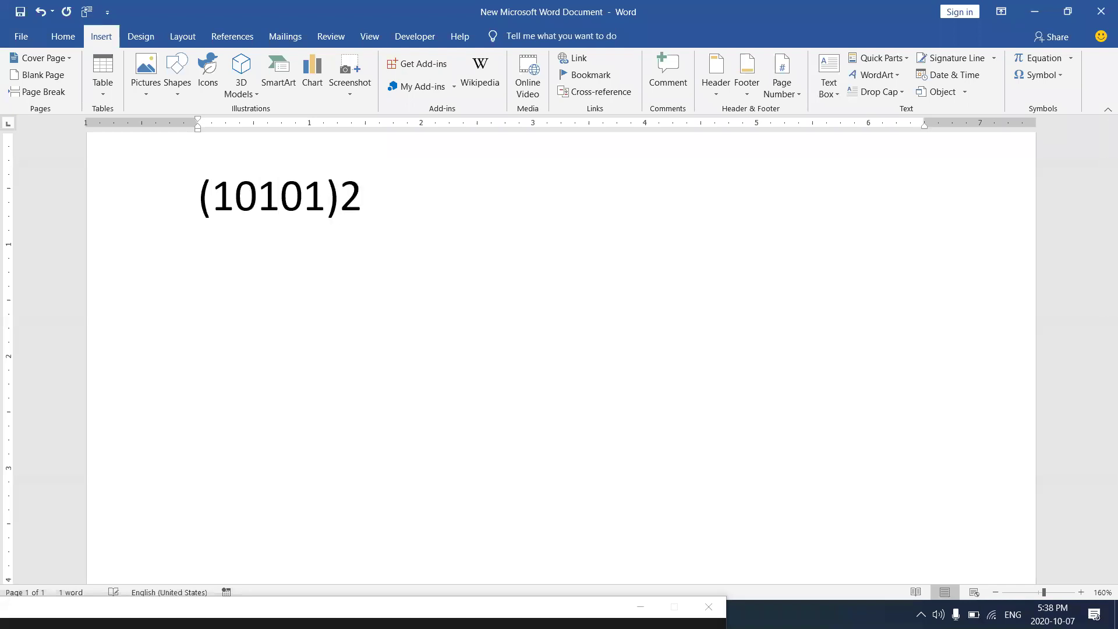
pyautogui.write('=(?)')
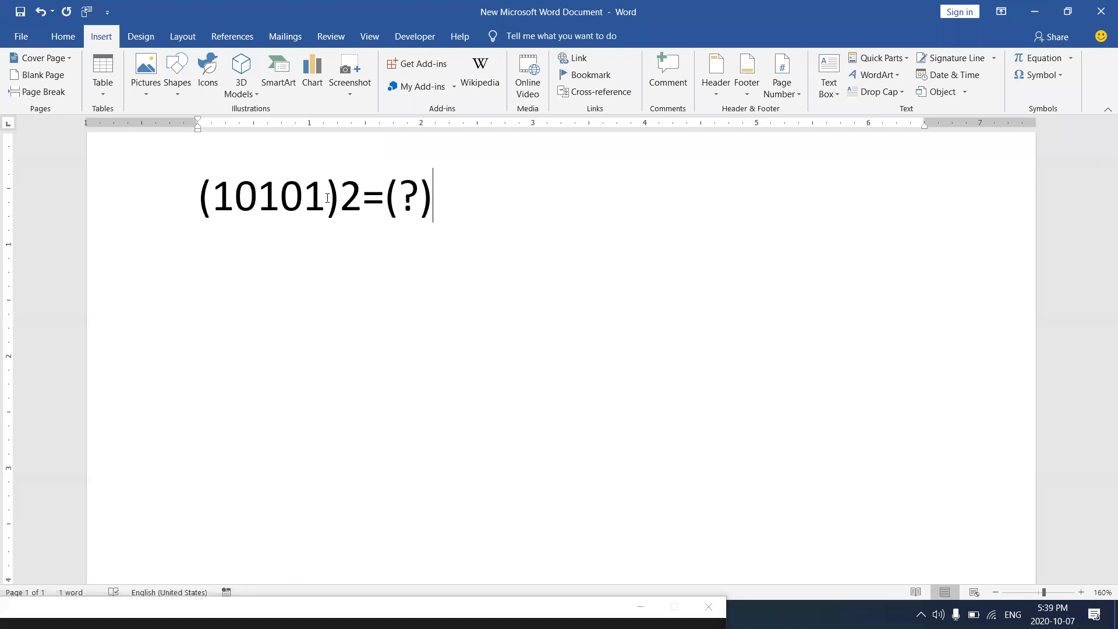
pyautogui.write('10')
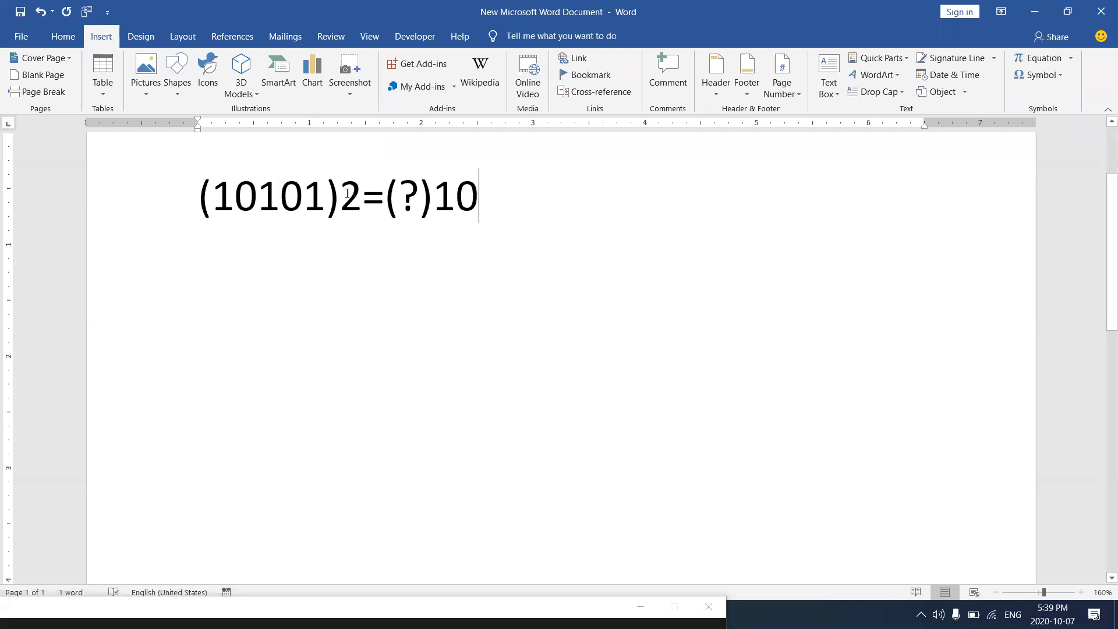
# - Format the base numbers 2 and 10 after the two brackets as subscript
pyautogui.moveTo(341, 194); pyautogui.dragTo(356, 194)
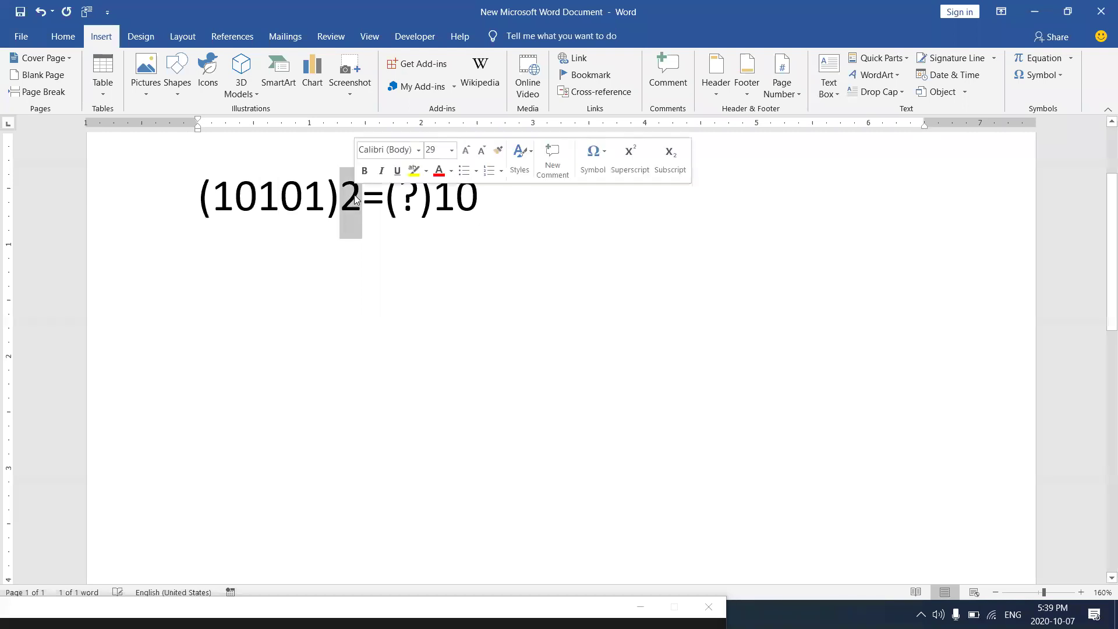
pyautogui.click(63, 37)
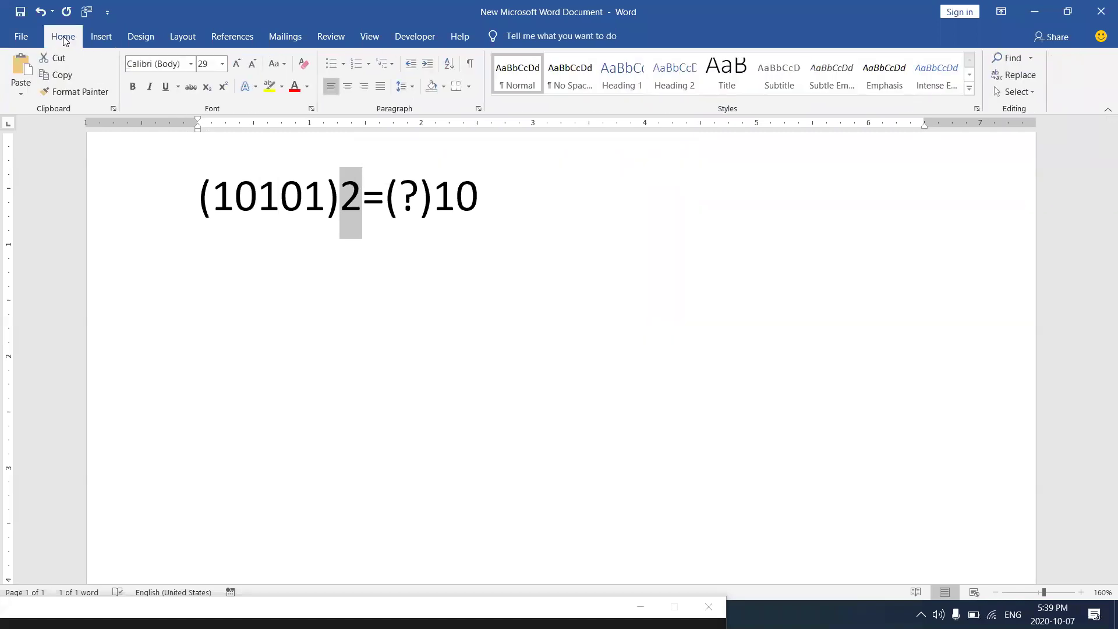
pyautogui.click(207, 86)
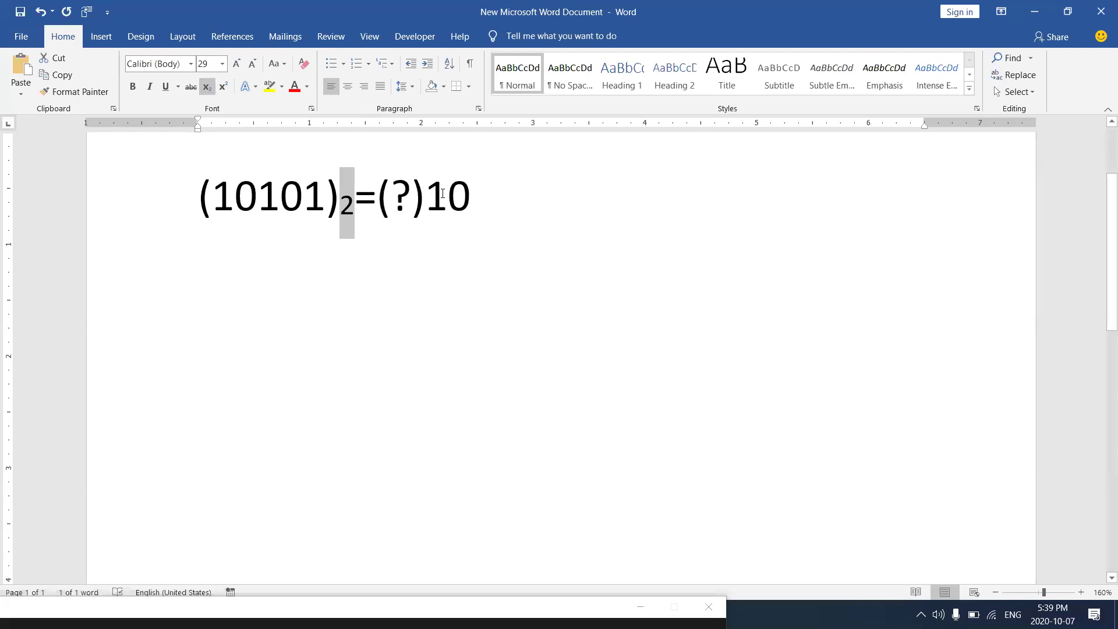
pyautogui.moveTo(426, 195); pyautogui.dragTo(471, 195)
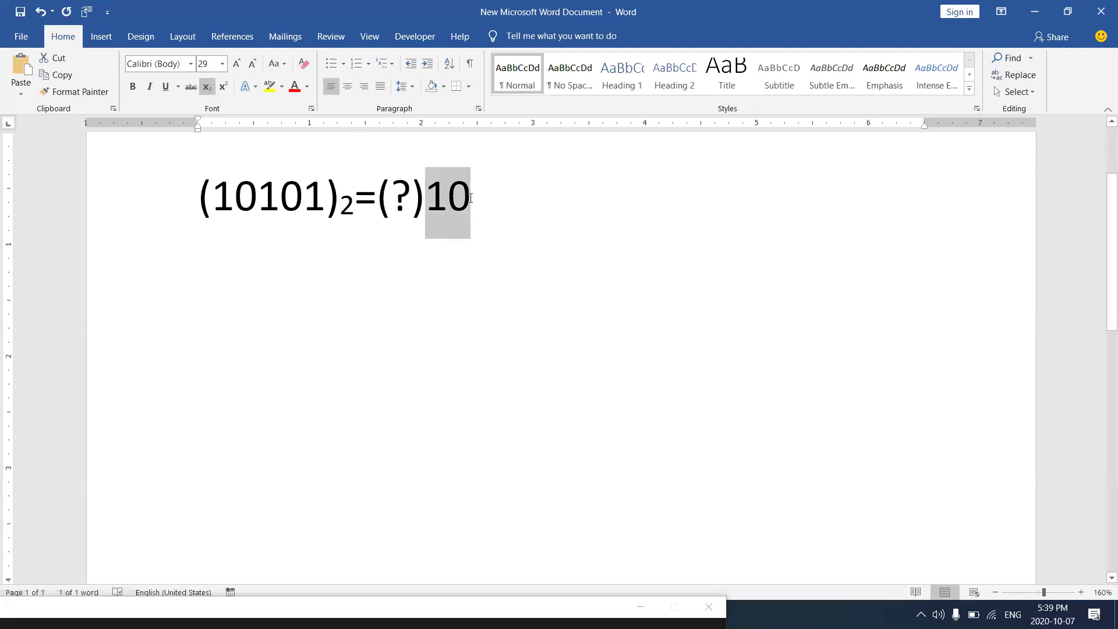
pyautogui.click(206, 87)
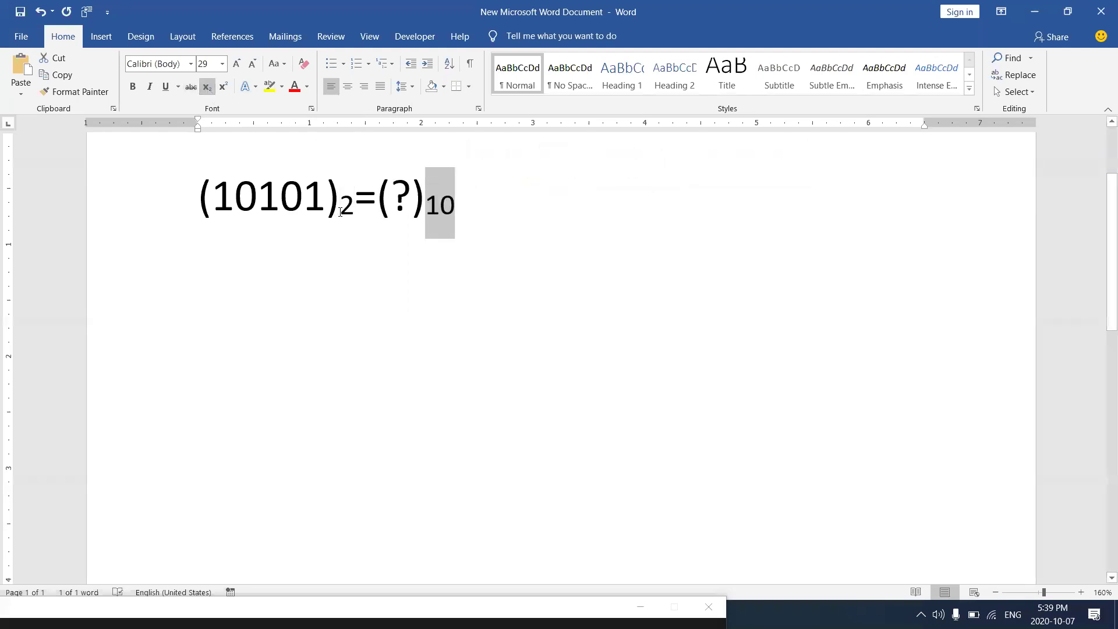
pyautogui.moveTo(341, 212); pyautogui.dragTo(352, 208)
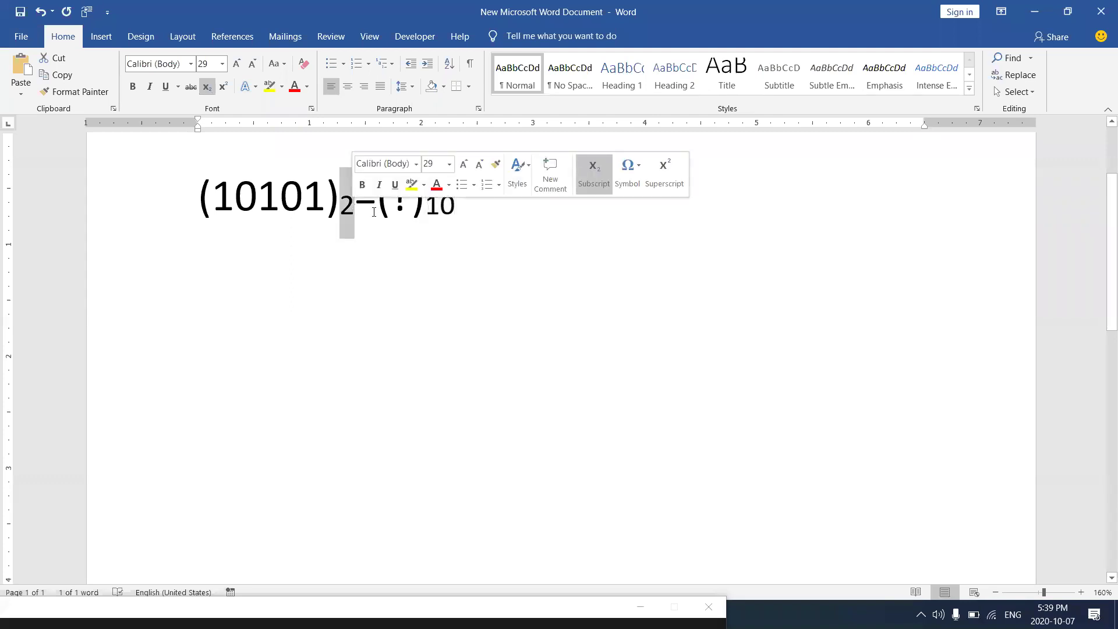
pyautogui.moveTo(430, 213); pyautogui.dragTo(453, 215)
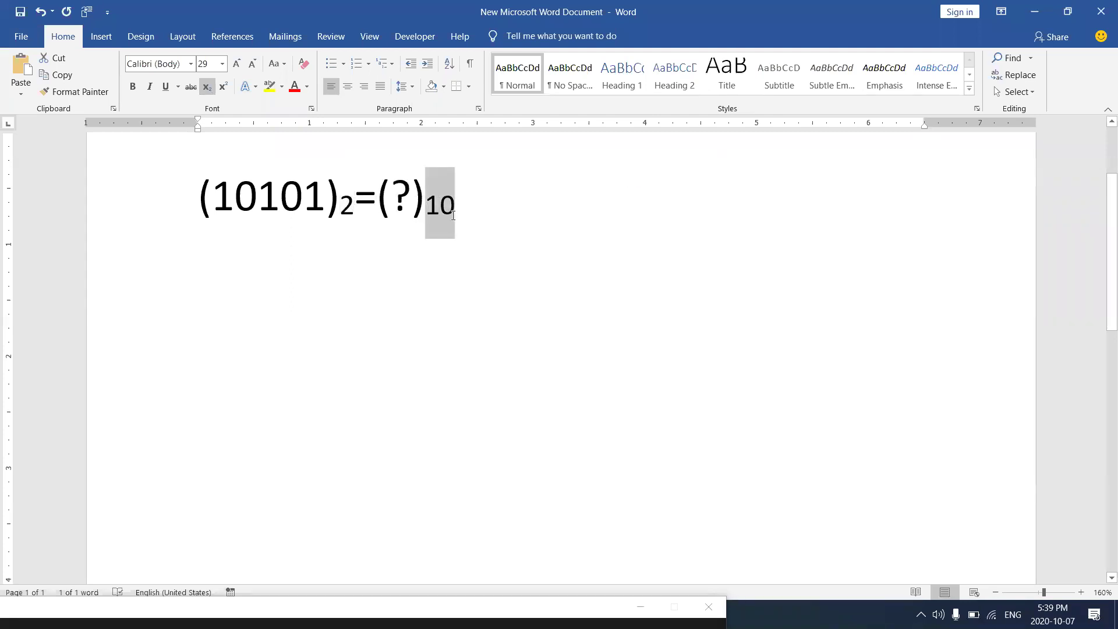
# - Open the day-4-final presentation in PowerPoint and view slide 15, Change case
pyautogui.click(430, 243)
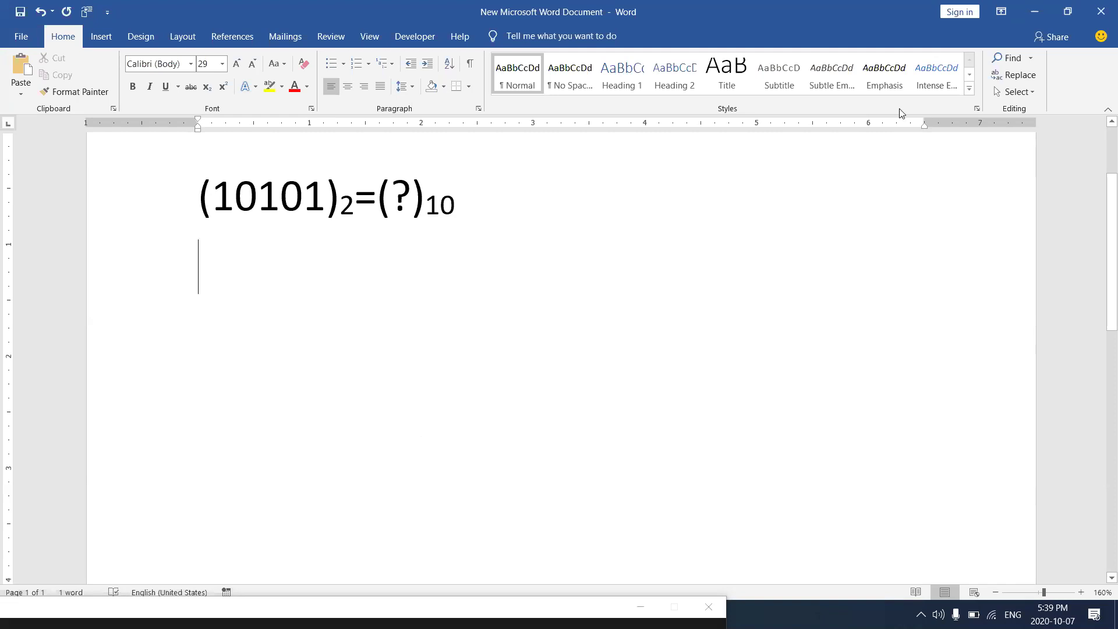
pyautogui.click(1031, 18)
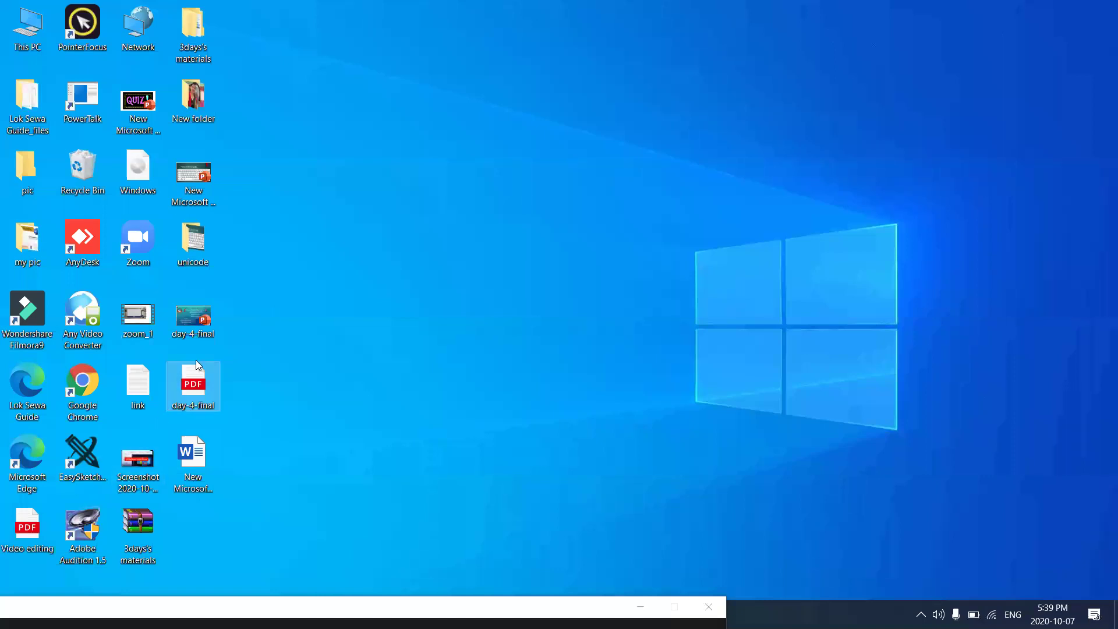
pyautogui.click(192, 335)
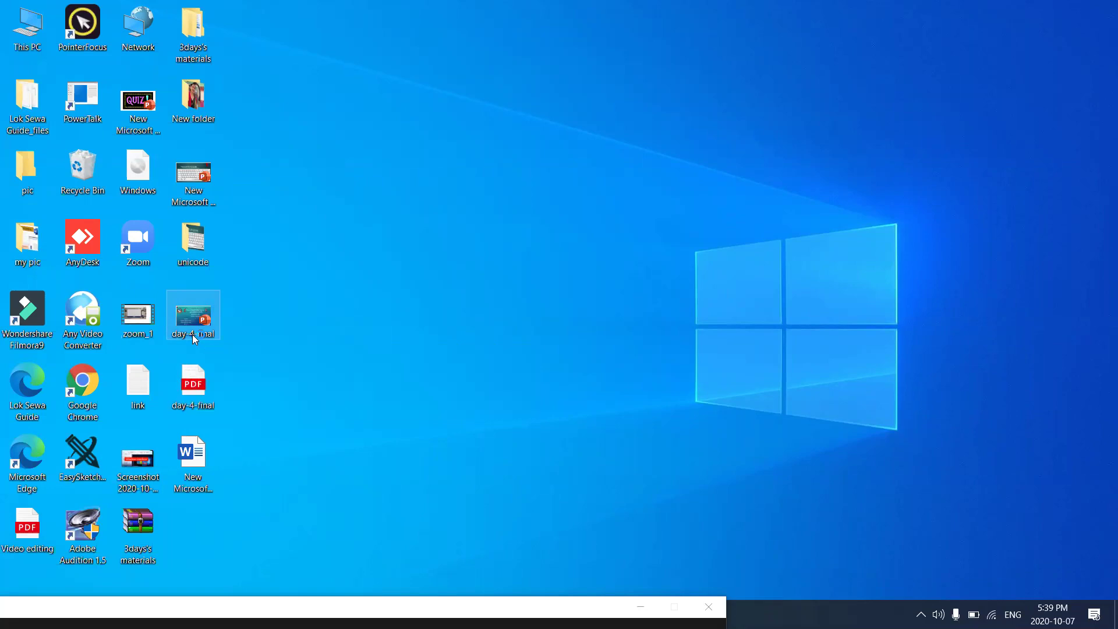
pyautogui.doubleClick(192, 334)
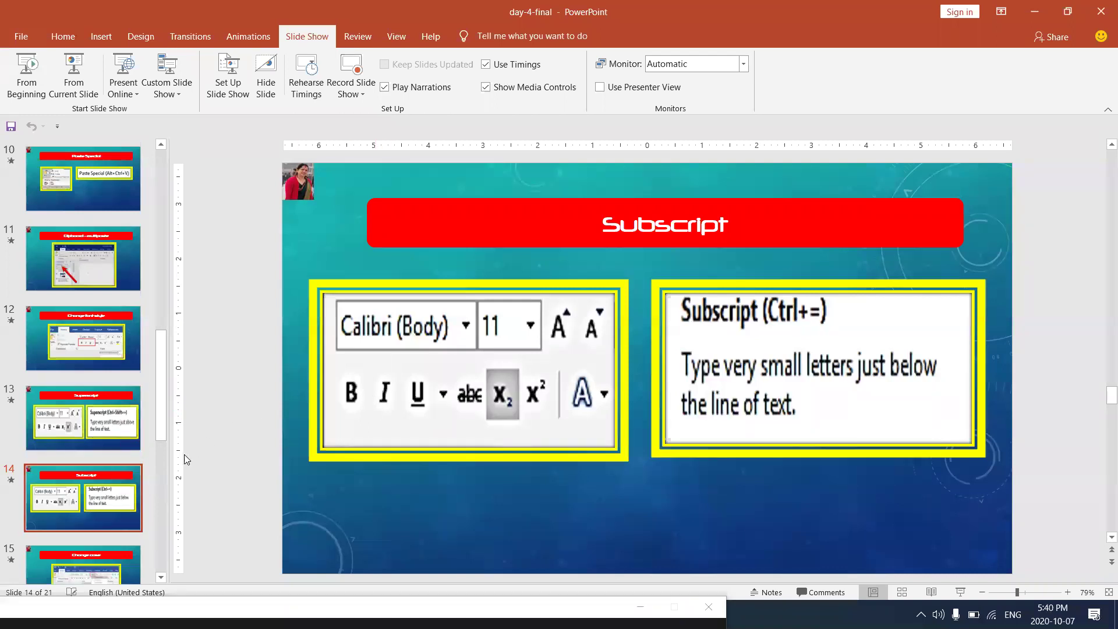
pyautogui.click(101, 564)
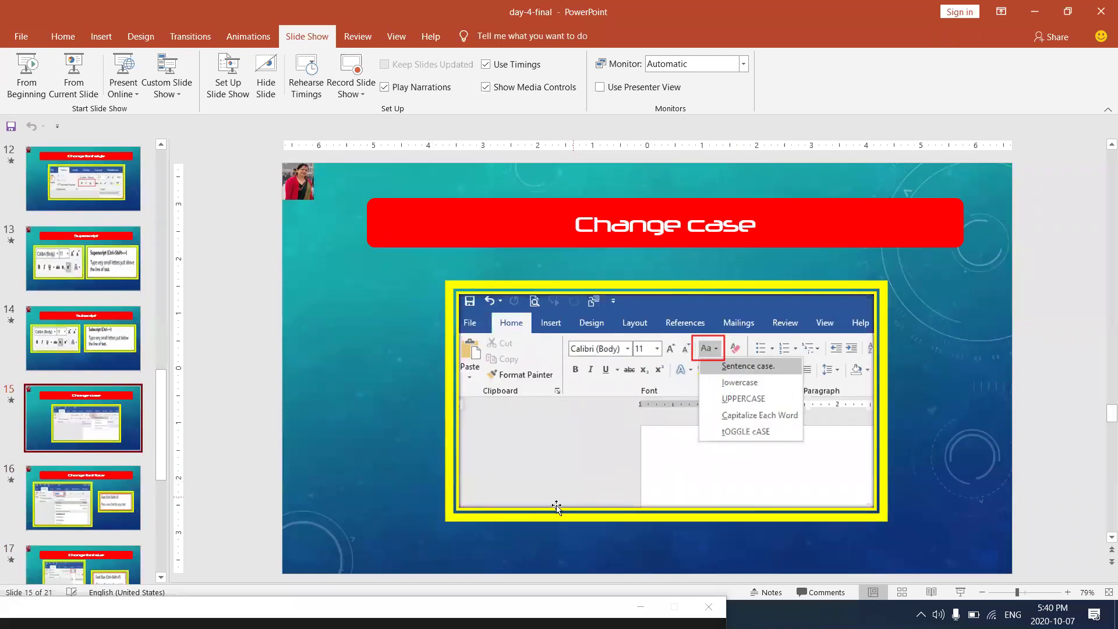
pyautogui.click(1016, 21)
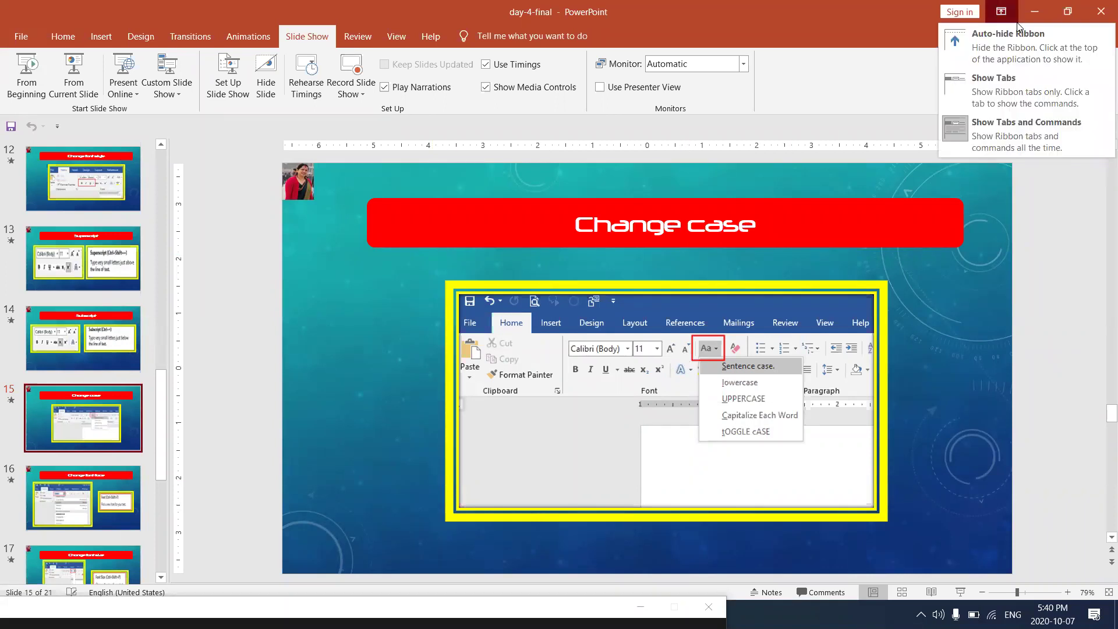
# - Switch back to the Word document and replace the number-base expression with sample text generated by =rand(2)
pyautogui.press('super+d')
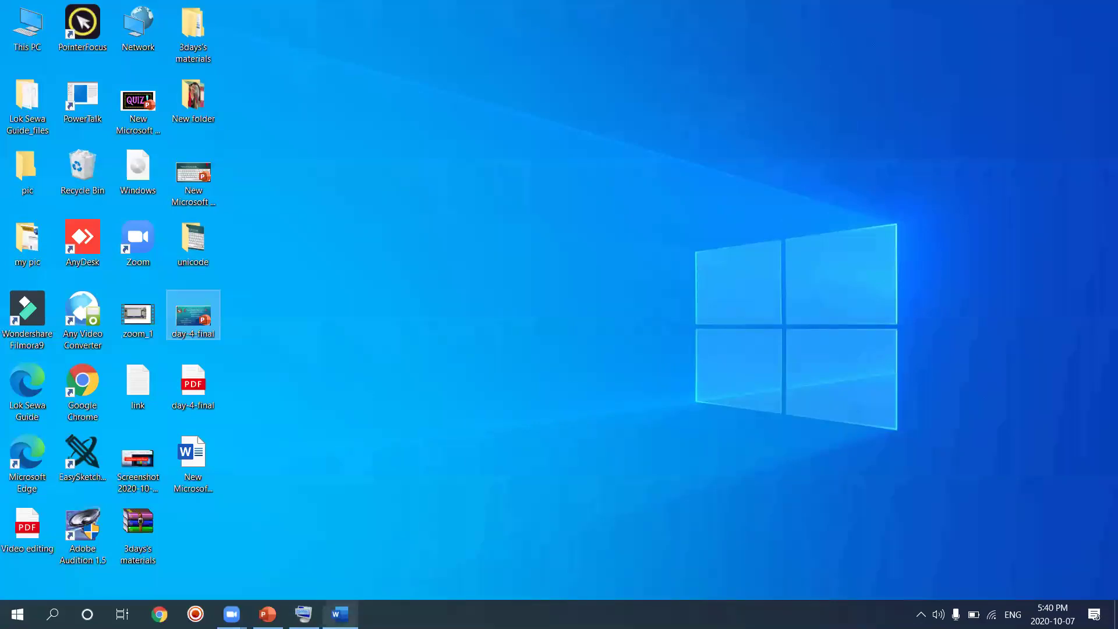
pyautogui.click(340, 614)
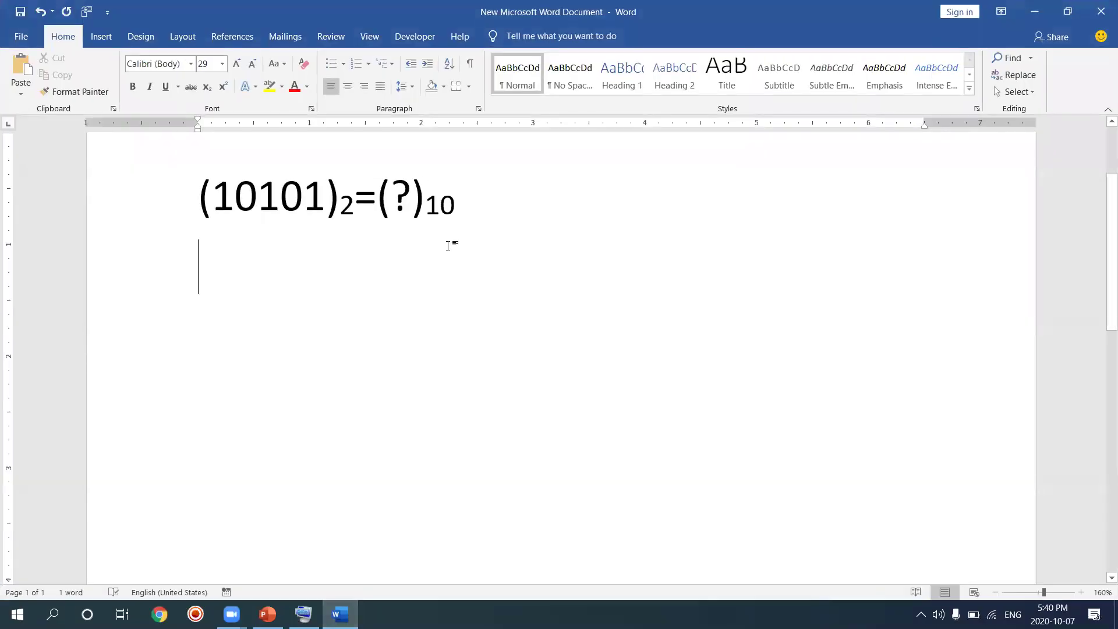
pyautogui.moveTo(462, 209); pyautogui.dragTo(200, 176)
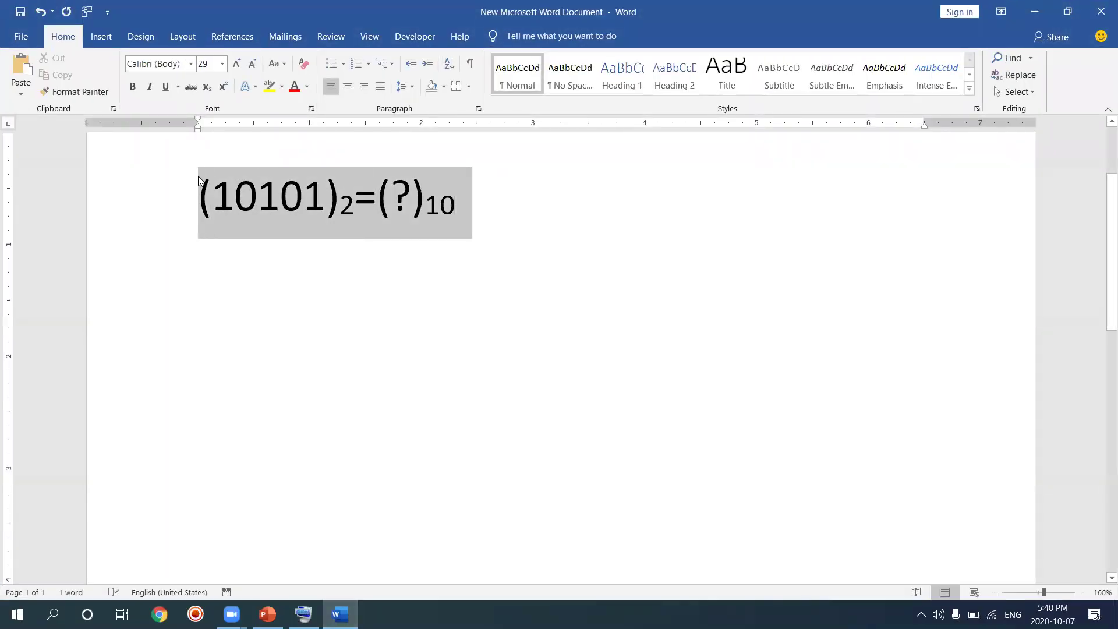
pyautogui.press('BackSpace')
pyautogui.write('=ra')
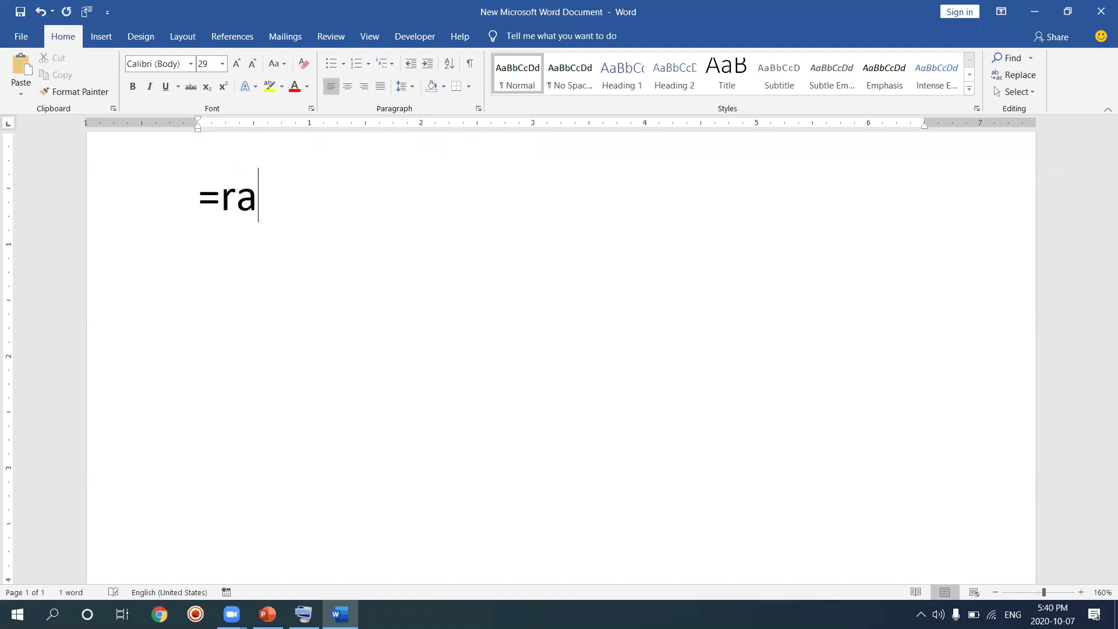
pyautogui.write('nd(')
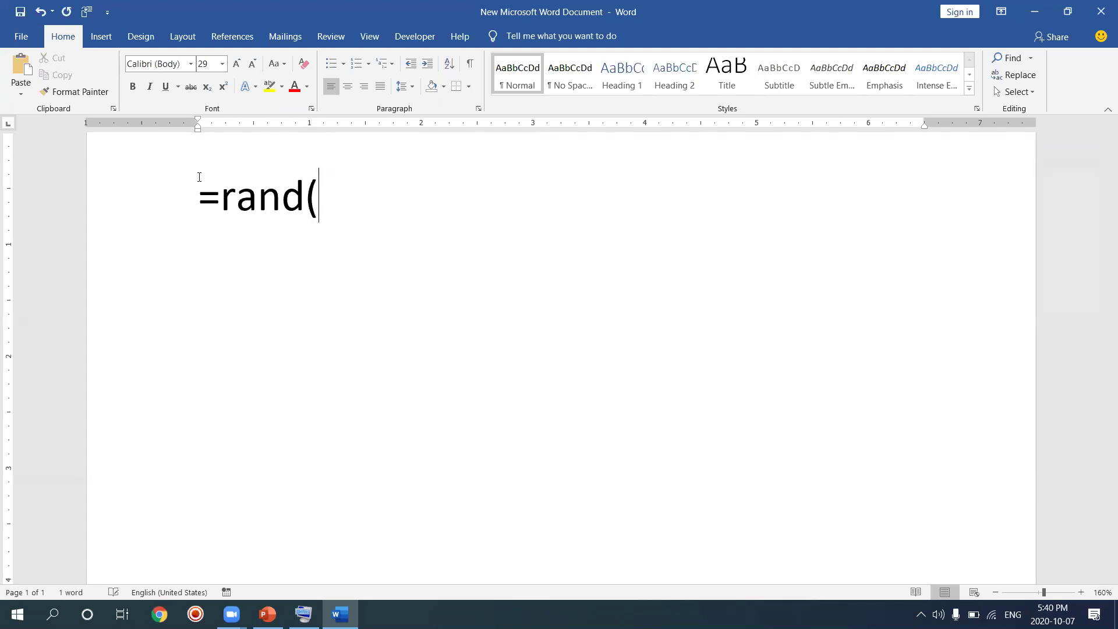
pyautogui.write('2)')
pyautogui.press('Return')
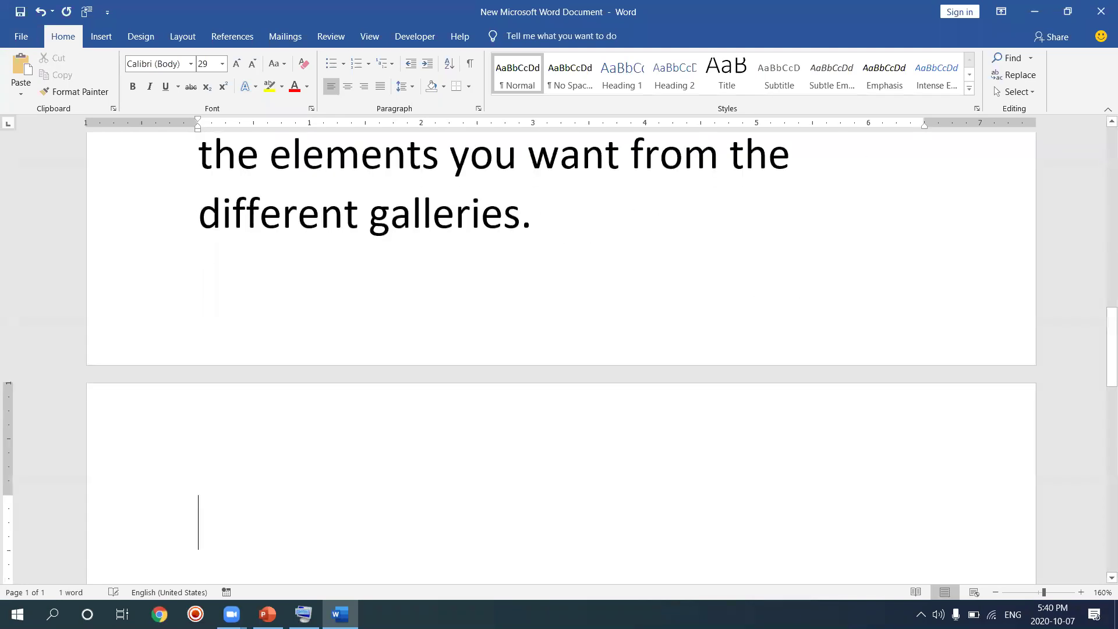
# - Reduce the font size of all the sample text to 21 and return to the start of the document
pyautogui.click(207, 167)
pyautogui.scroll(10, 207, 168)
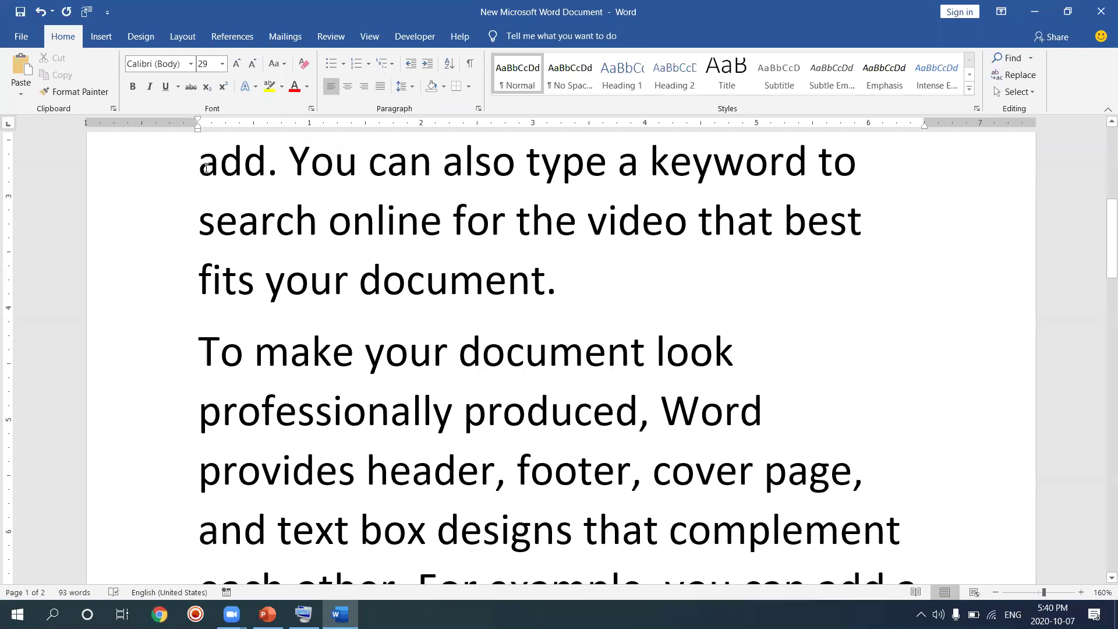
pyautogui.hotkey('ctrl', 'a')
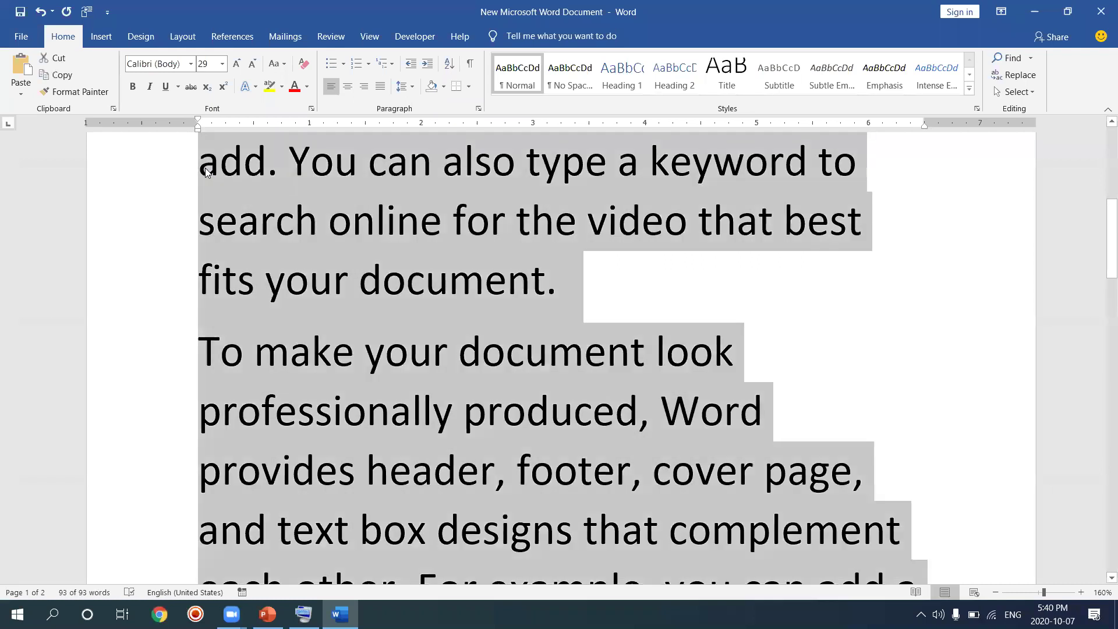
pyautogui.hotkey('ctrl', 'shift', ',')
pyautogui.hotkey('ctrl', 'shift', ',')
pyautogui.hotkey('ctrl', 'shift', ',')
pyautogui.hotkey('ctrl', 'shift', ',')
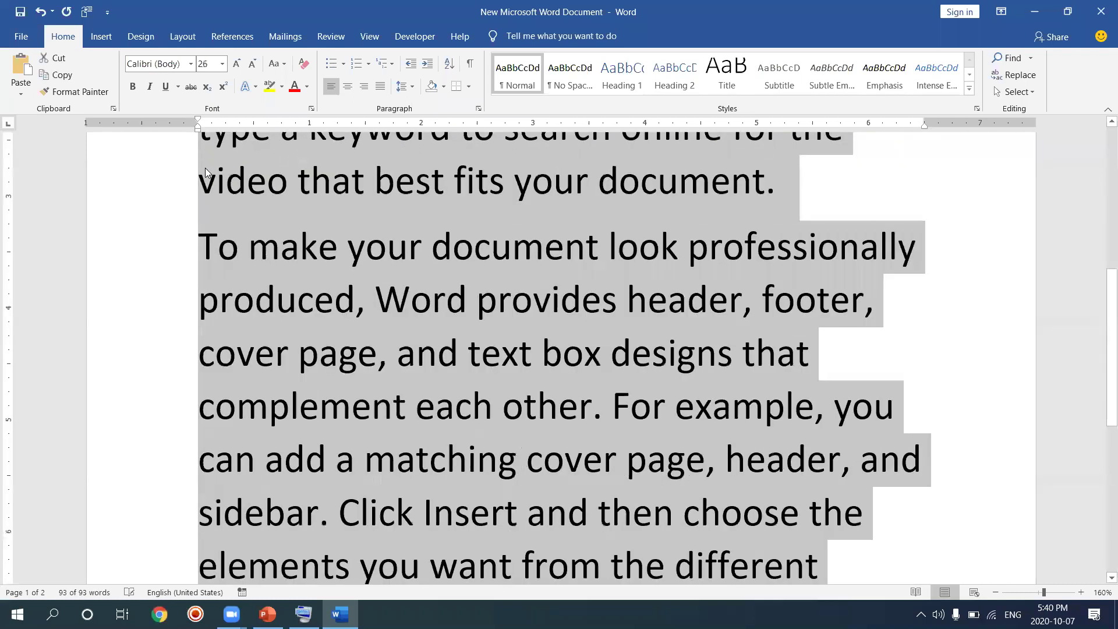
pyautogui.hotkey('ctrl', '[')
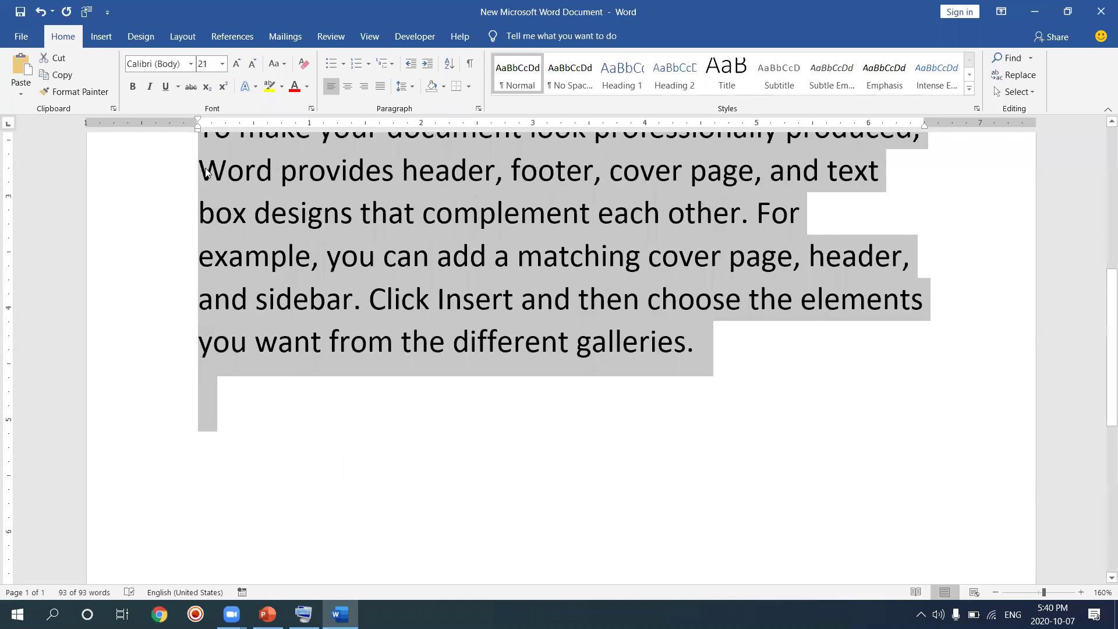
pyautogui.click(321, 221)
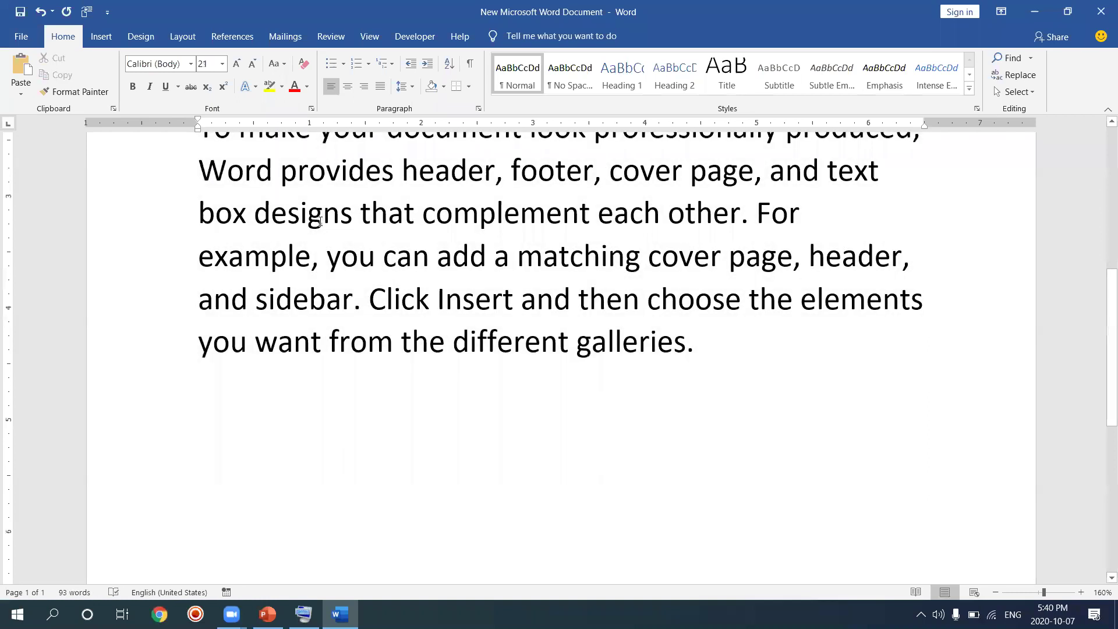
pyautogui.hotkey('ctrl', 'Home')
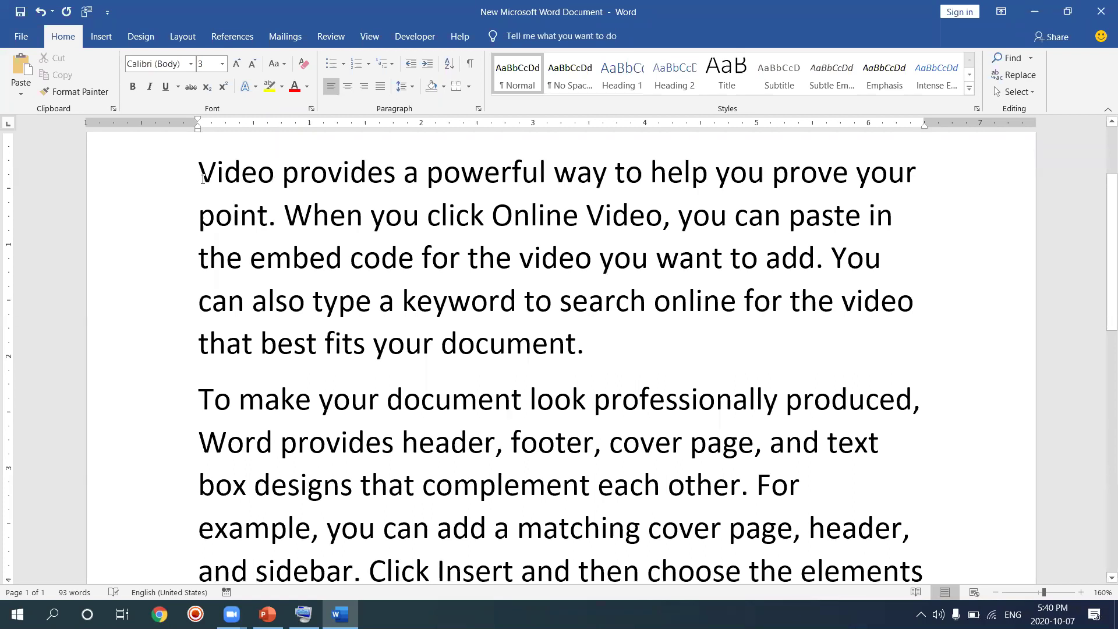
# - Apply Sentence case to the first two sentences, from "Video provides" to "want to add."
pyautogui.moveTo(199, 179); pyautogui.dragTo(825, 267)
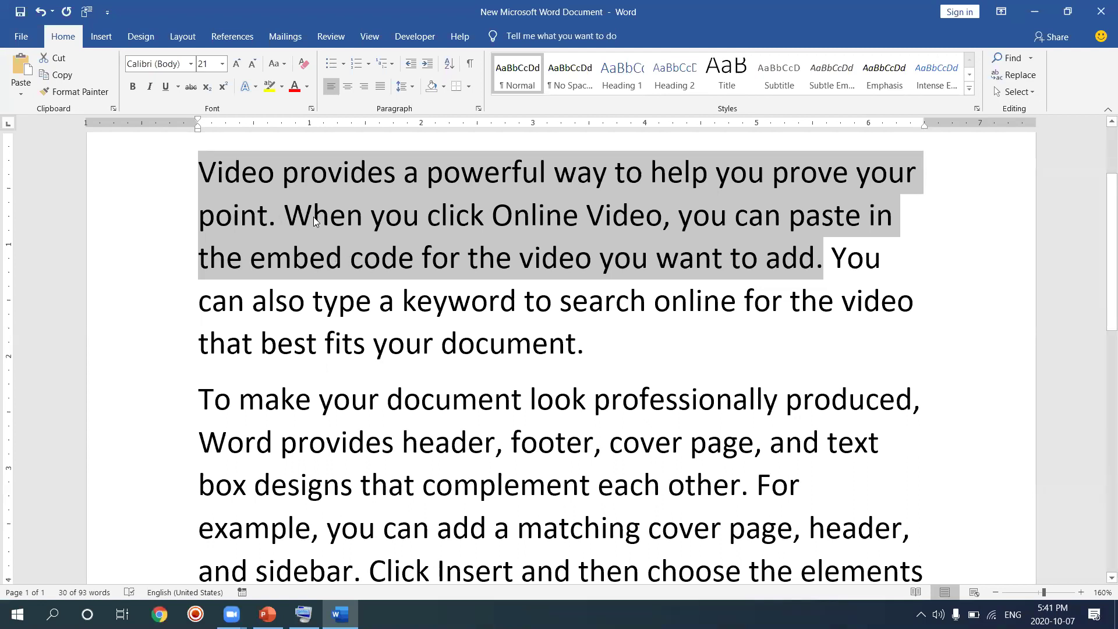
pyautogui.click(280, 66)
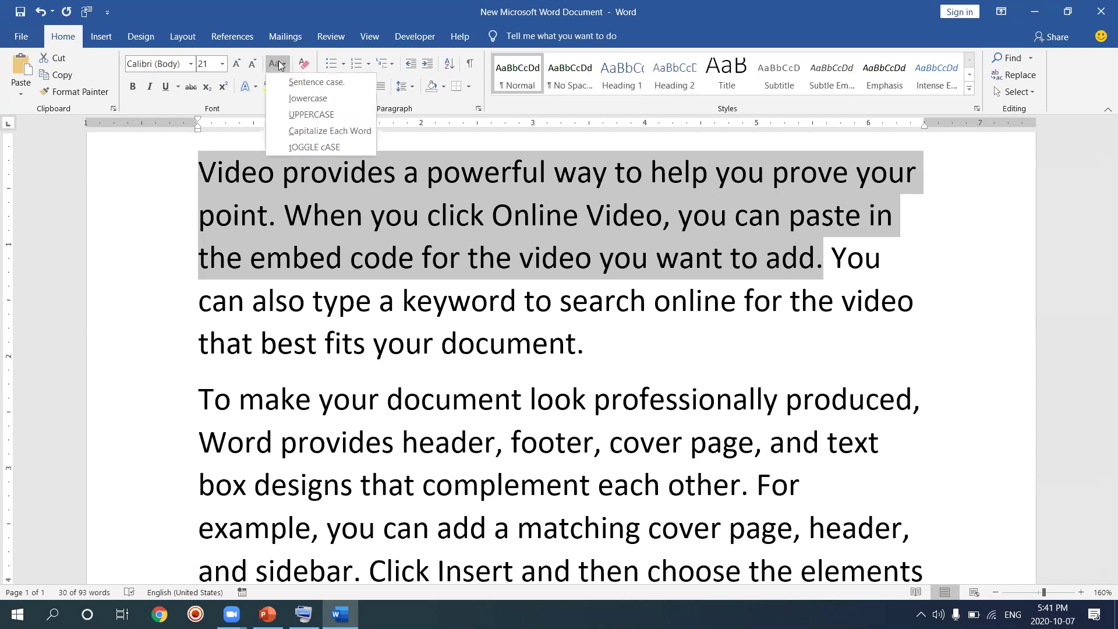
pyautogui.click(427, 67)
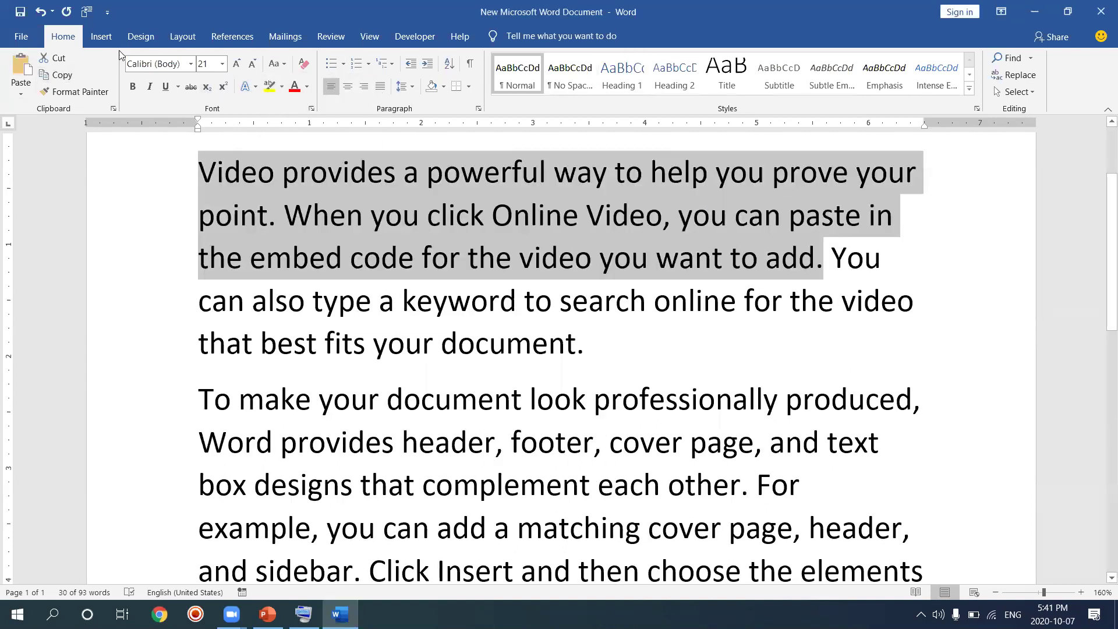
pyautogui.click(284, 65)
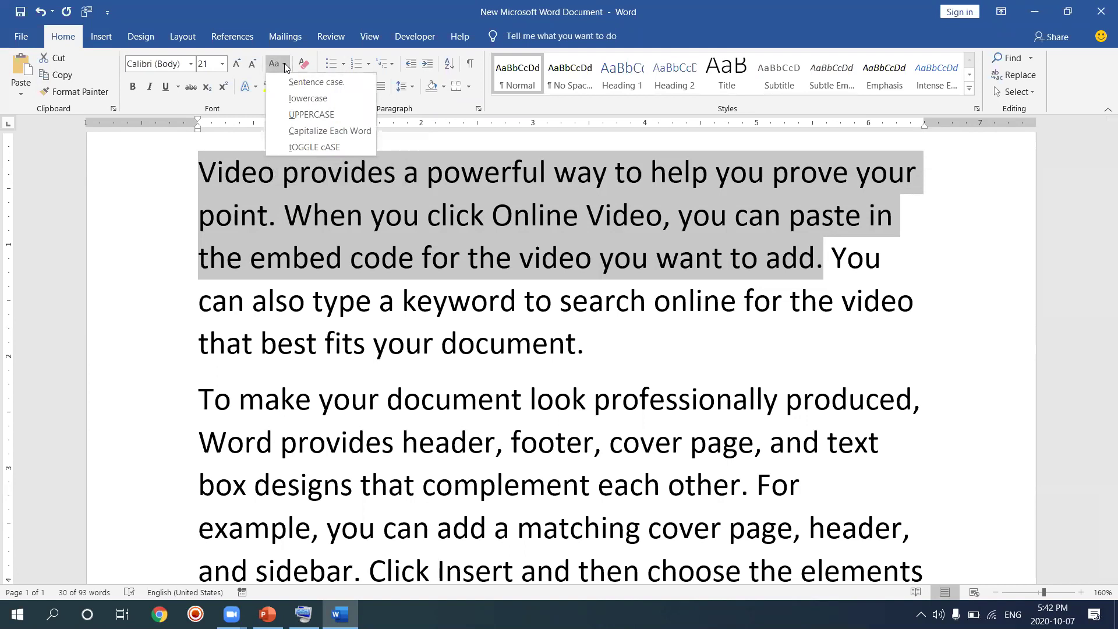
pyautogui.click(308, 87)
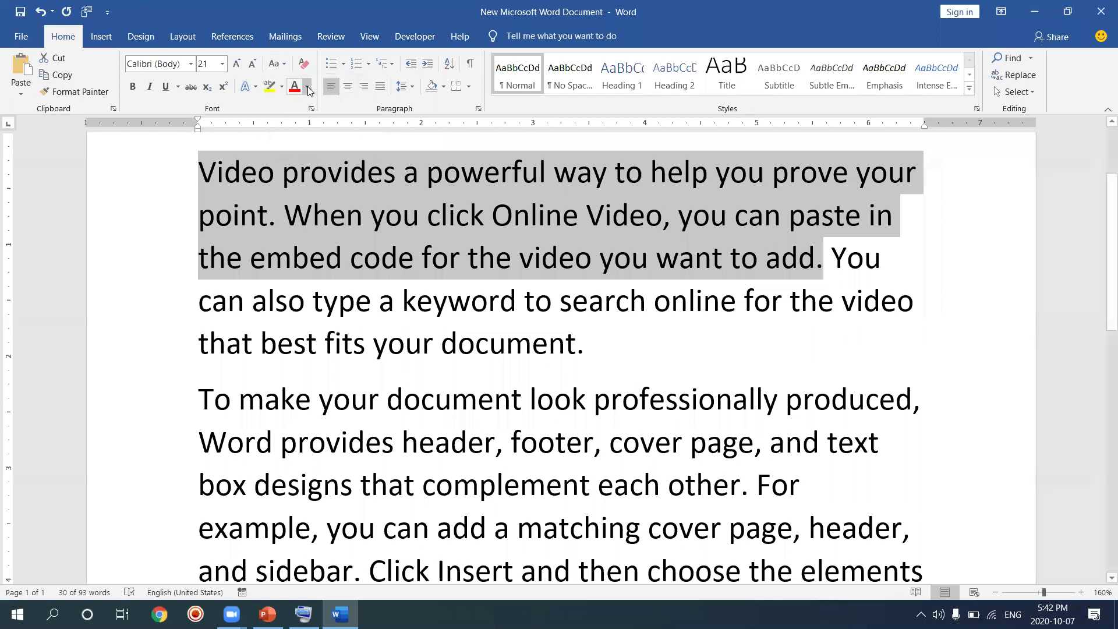
# - Change the first two sentences to lowercase and after that to UPPERCASE
pyautogui.click(285, 66)
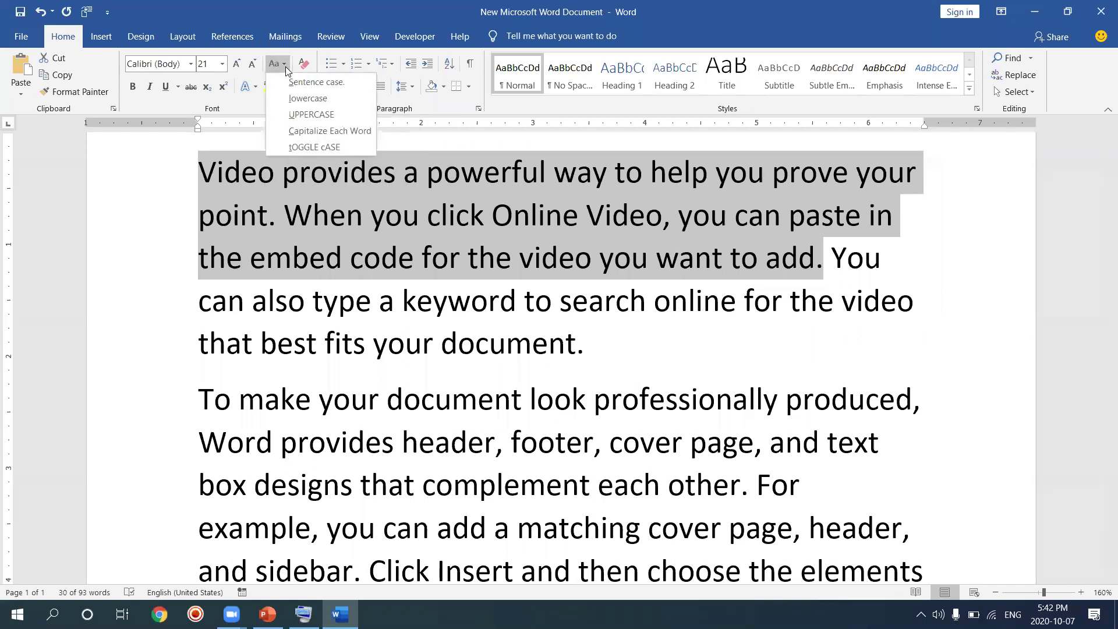
pyautogui.click(293, 99)
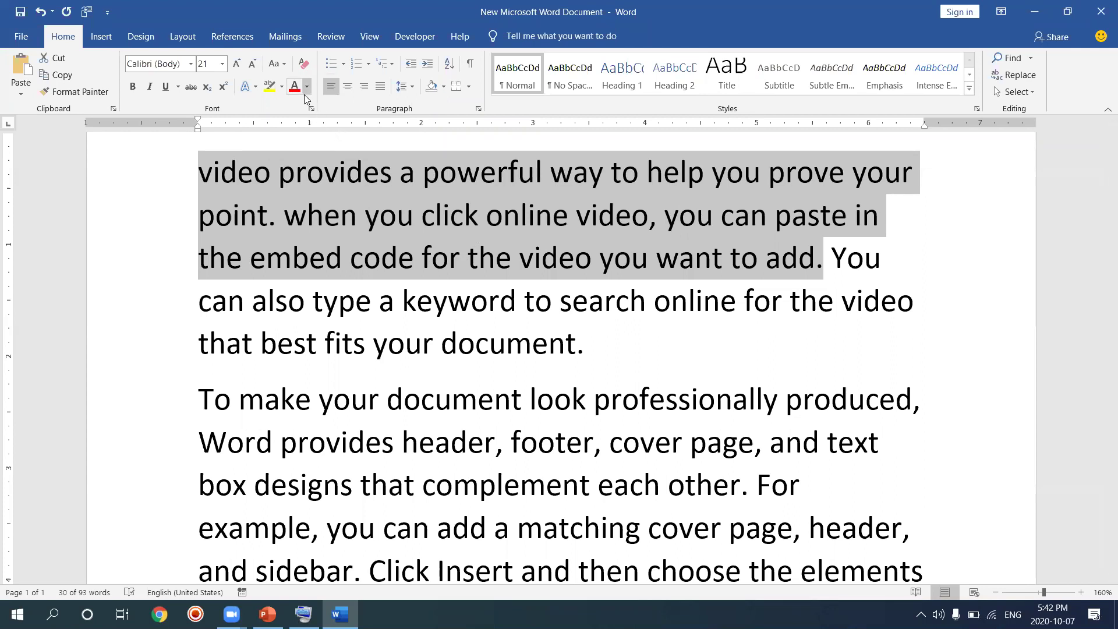
pyautogui.click(284, 64)
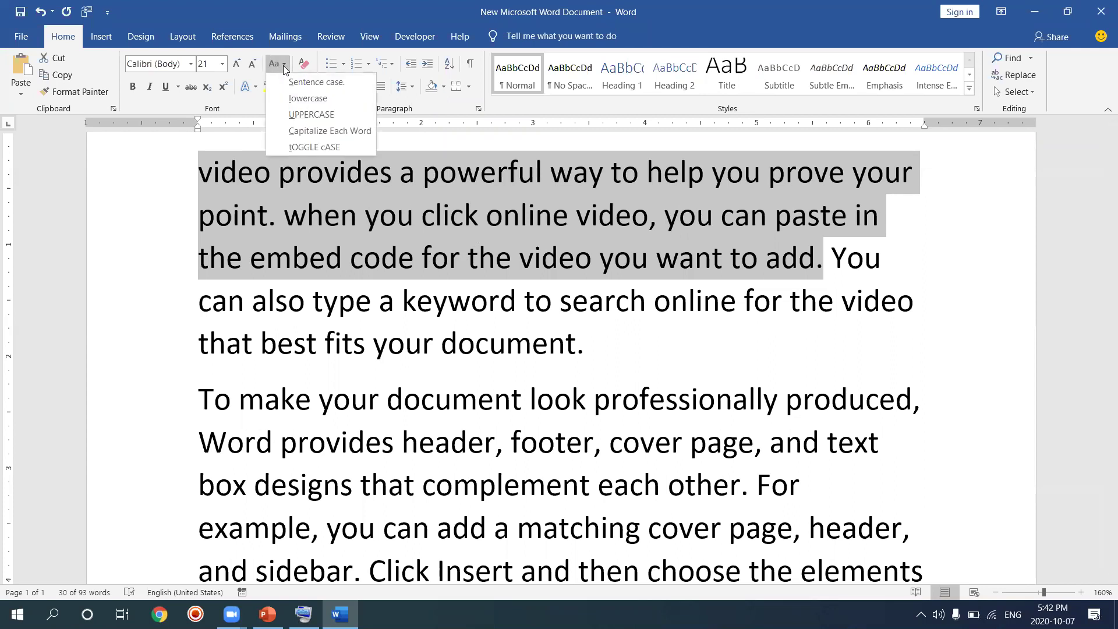
pyautogui.click(310, 116)
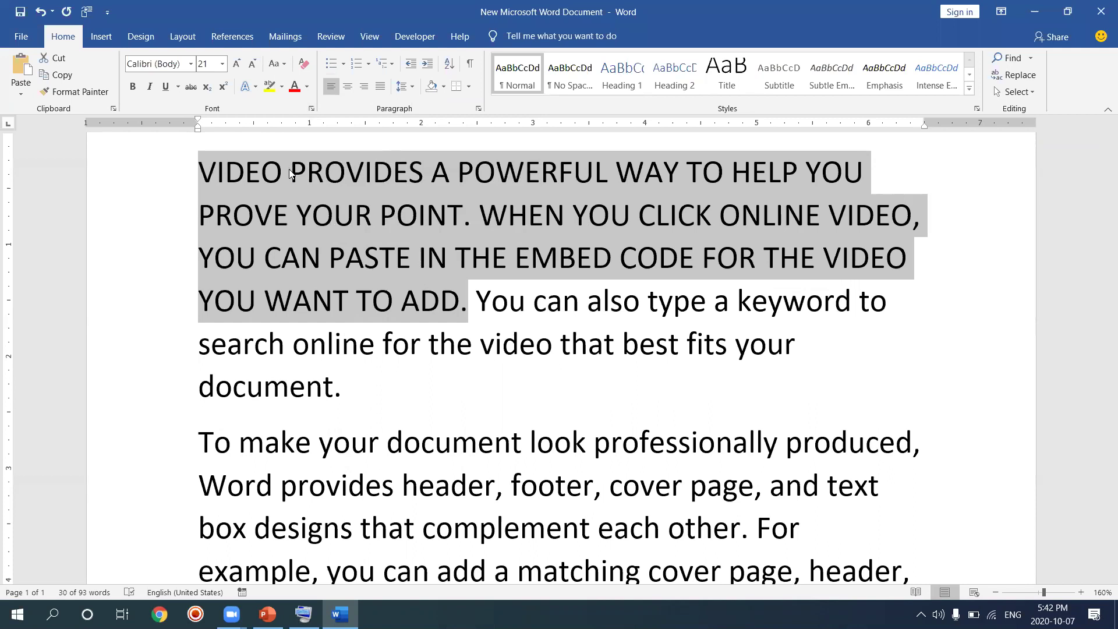
# - Apply tOGGLE cASE twice to the first two sentences and clear the selection
pyautogui.click(285, 65)
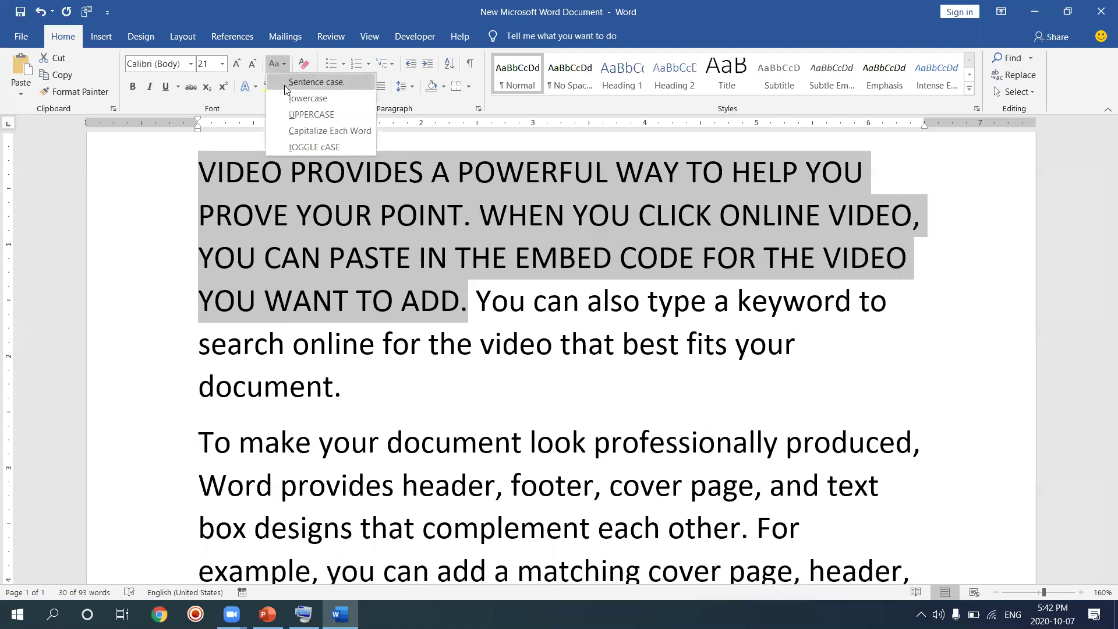
pyautogui.click(302, 148)
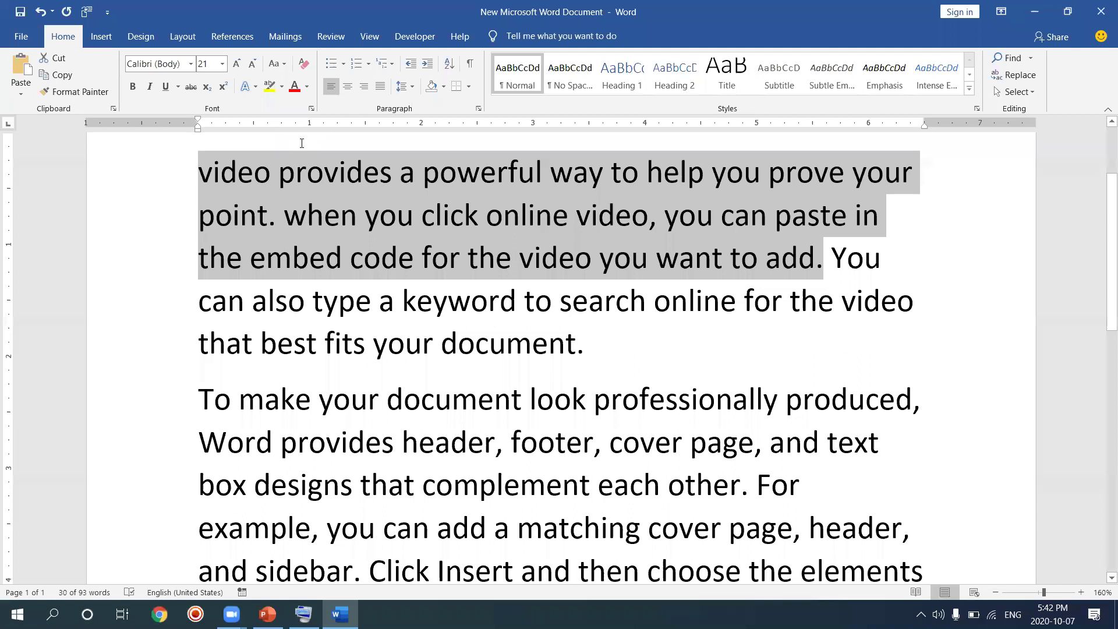
pyautogui.click(285, 64)
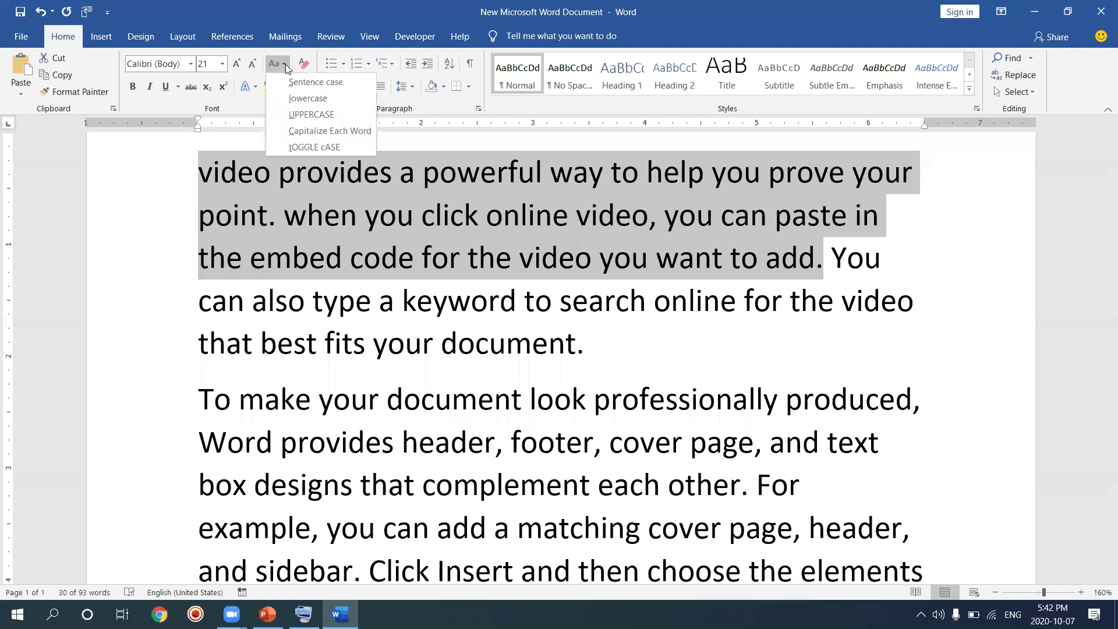
pyautogui.click(312, 146)
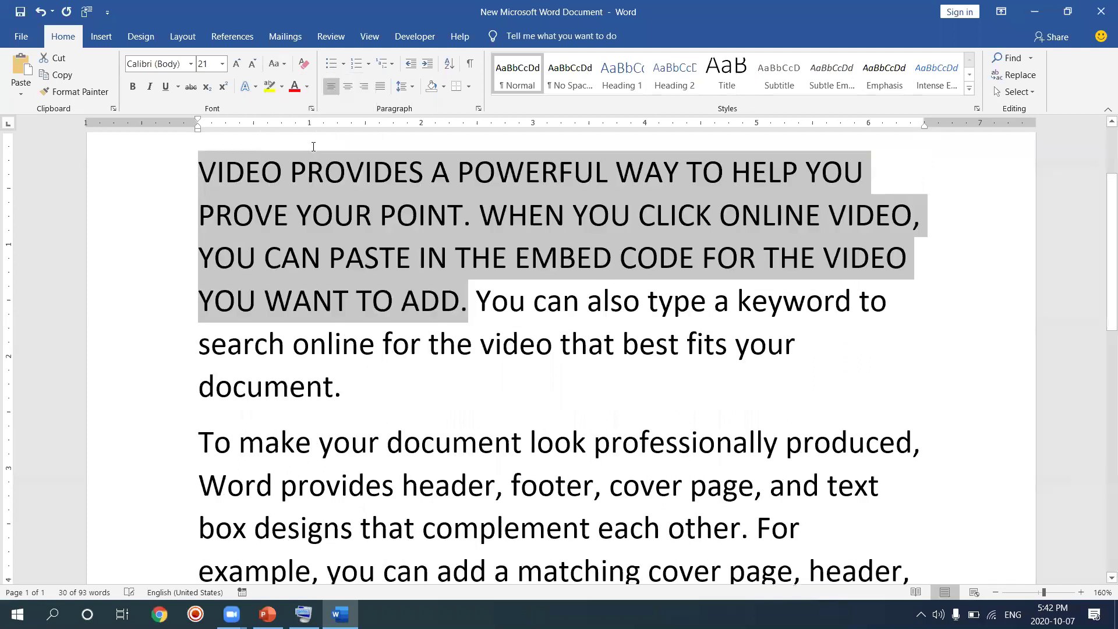
pyautogui.click(409, 224)
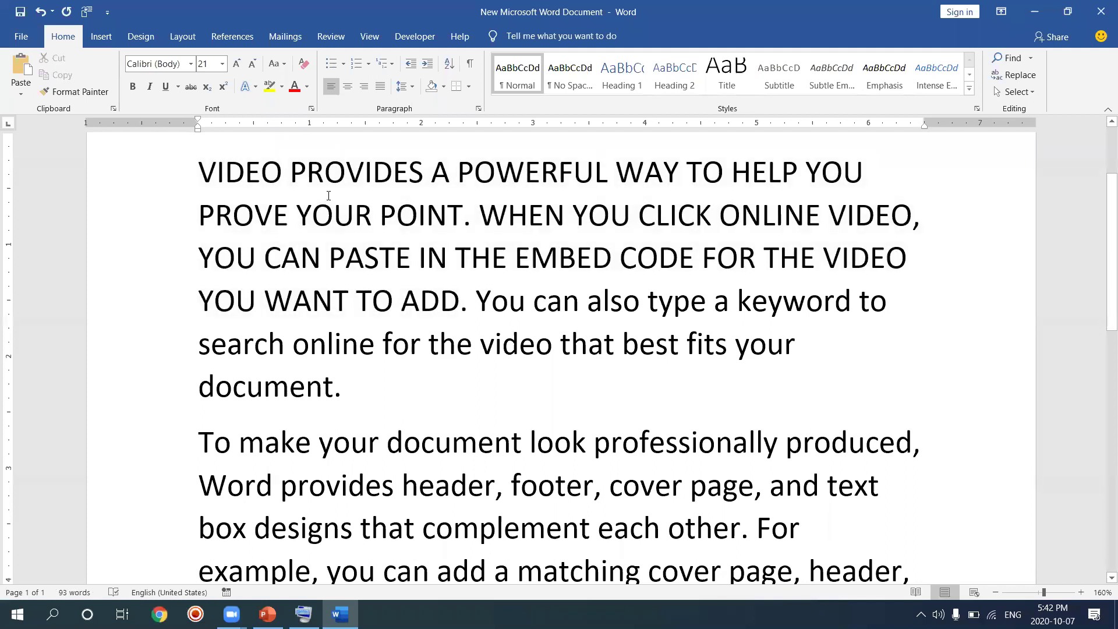
# - Delete the uppercase opening text through "WANT TO ADD" and apply tOGGLE cASE to the sentence beginning "You can also type"
pyautogui.moveTo(205, 174); pyautogui.dragTo(464, 301)
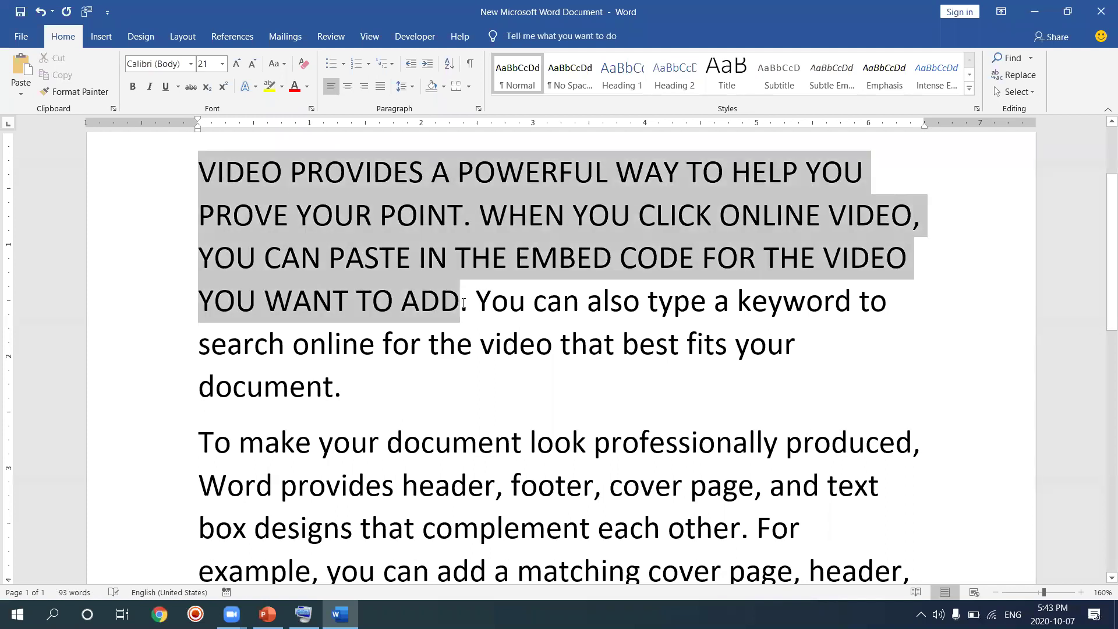
pyautogui.press('Delete')
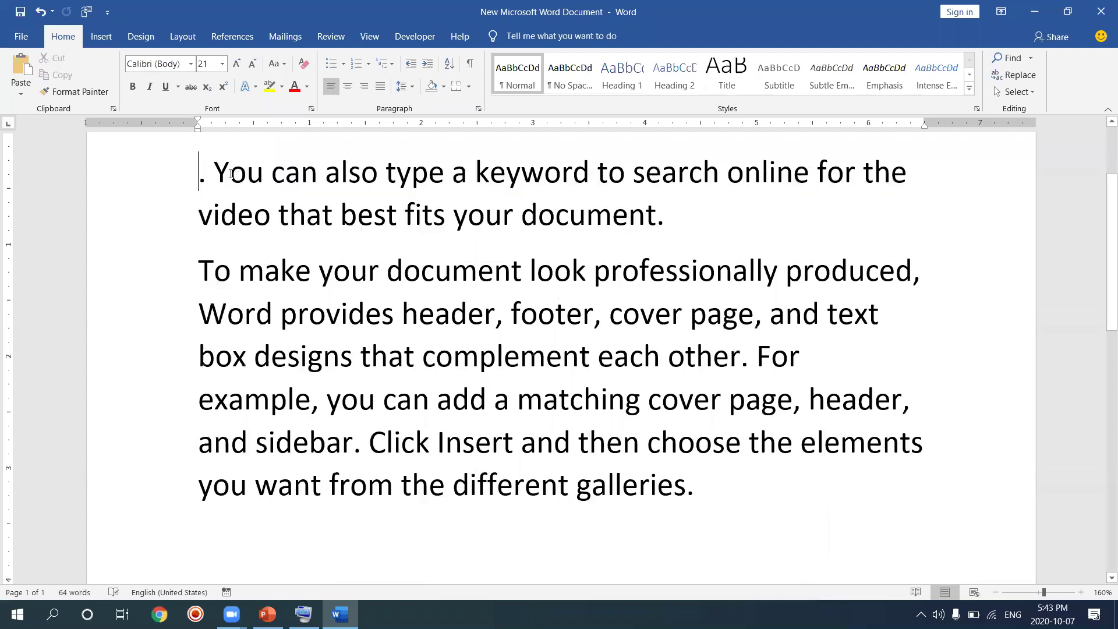
pyautogui.moveTo(222, 172); pyautogui.dragTo(667, 219)
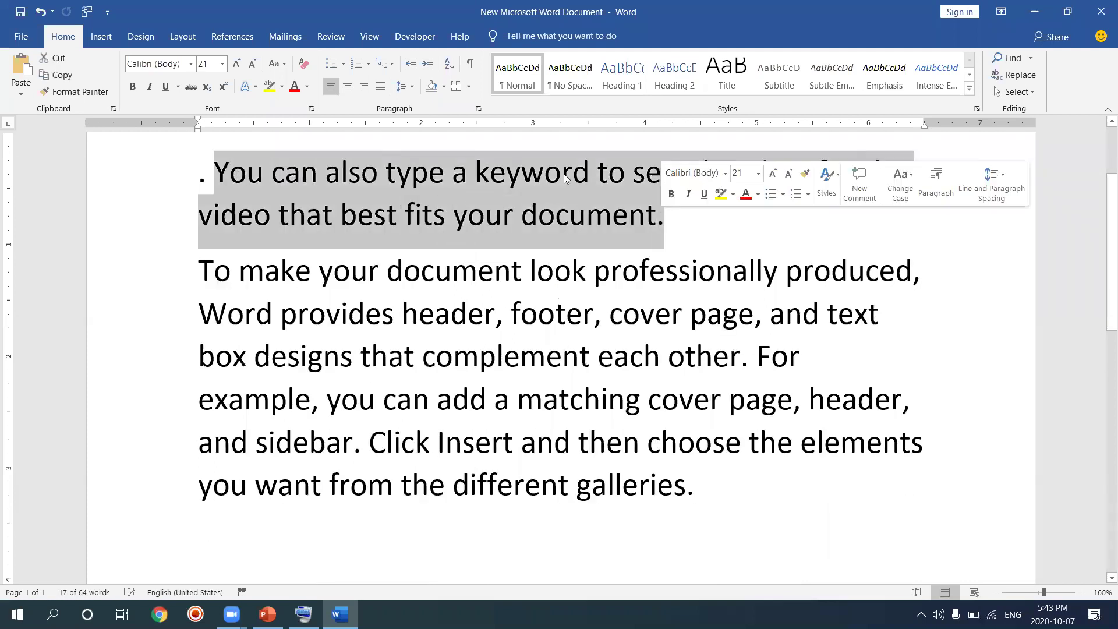
pyautogui.click(285, 65)
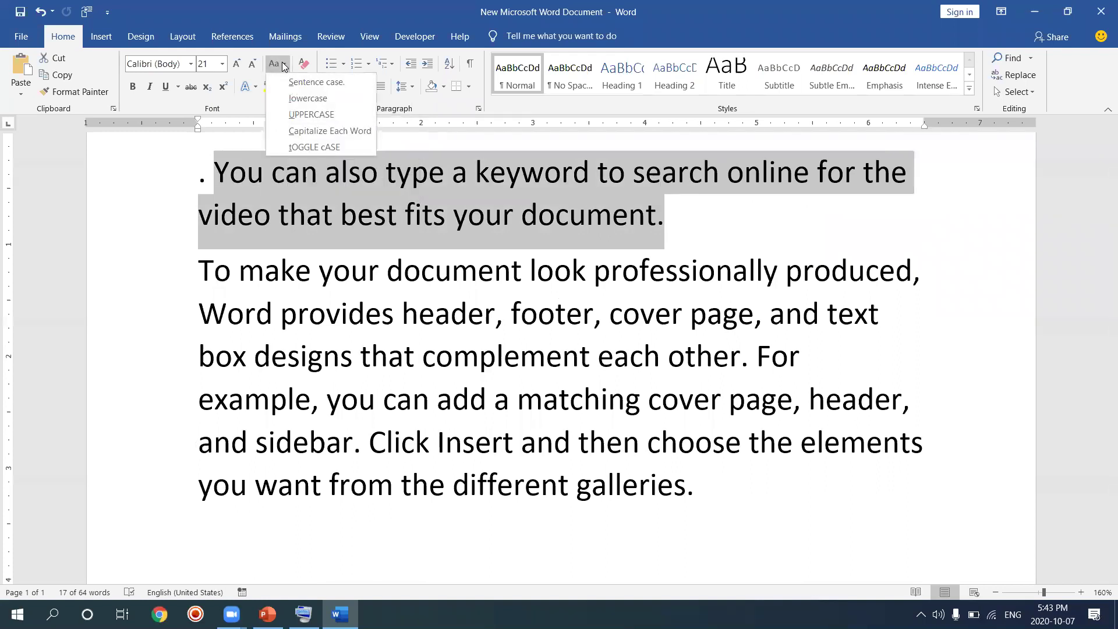
pyautogui.click(320, 145)
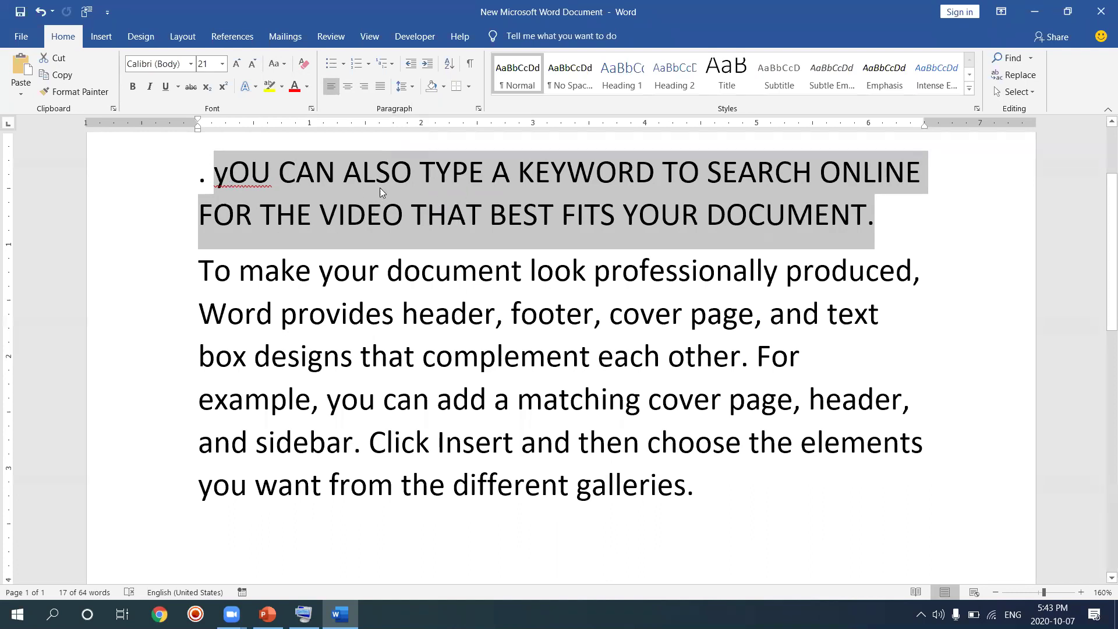
pyautogui.click(285, 64)
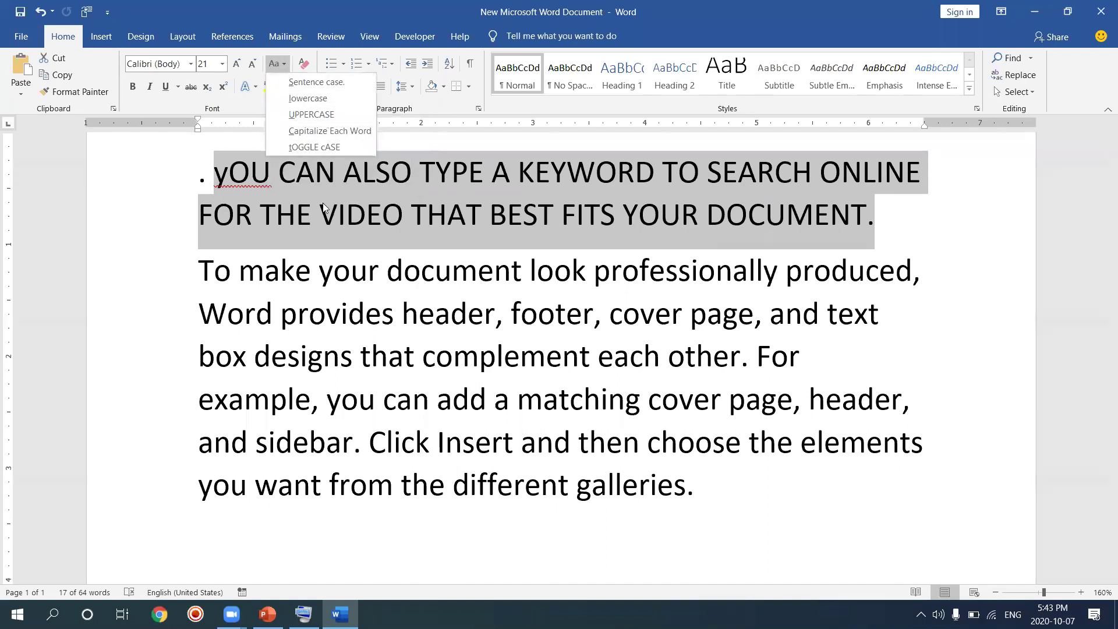
pyautogui.click(199, 271)
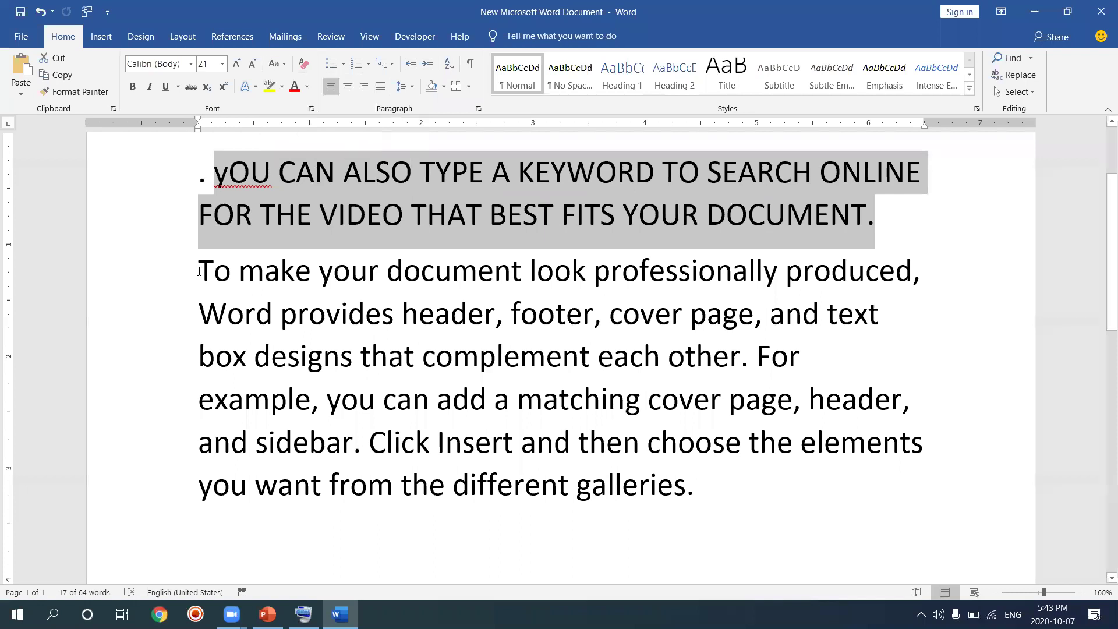
# - Apply Capitalize Each Word to the second paragraph's text from "To make your document" through "and text", then clear the selection
pyautogui.moveTo(199, 272); pyautogui.dragTo(877, 331)
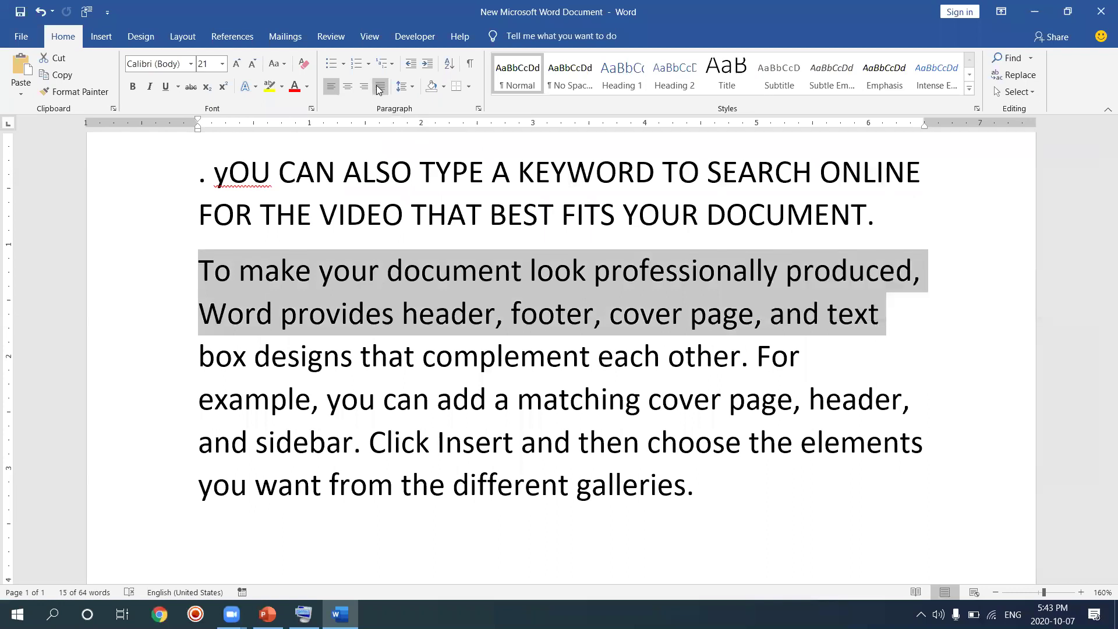
pyautogui.click(288, 68)
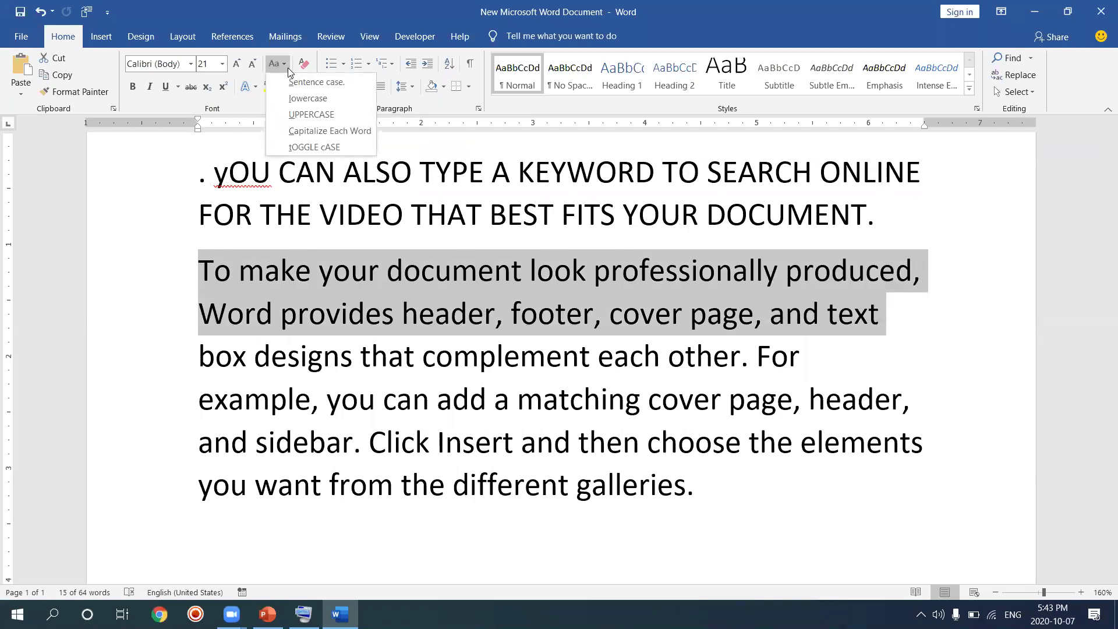
pyautogui.click(311, 132)
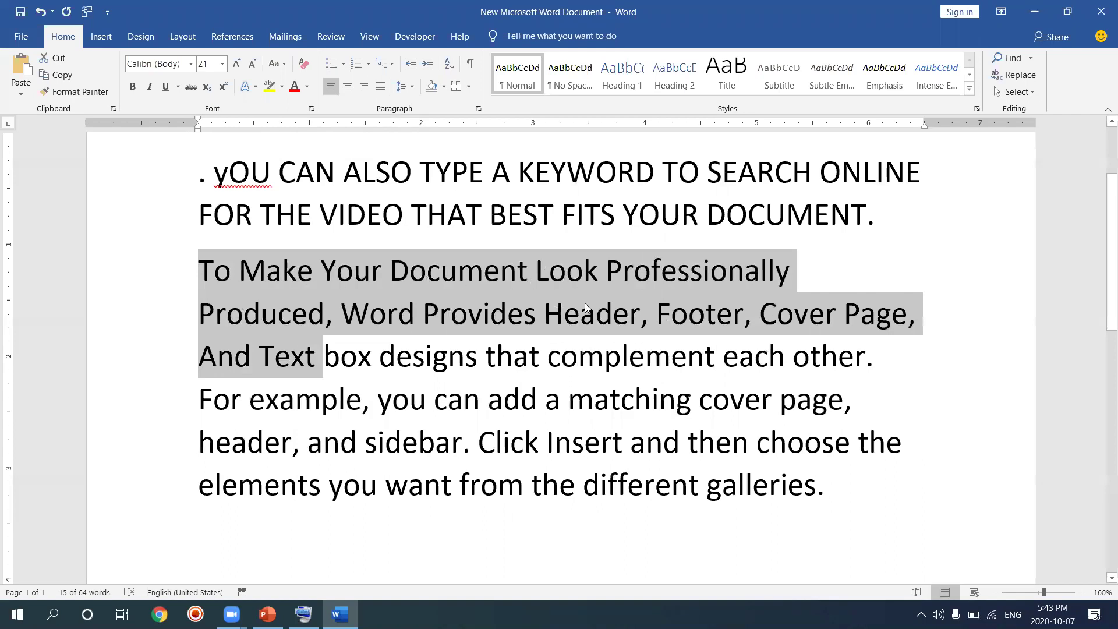
pyautogui.click(340, 356)
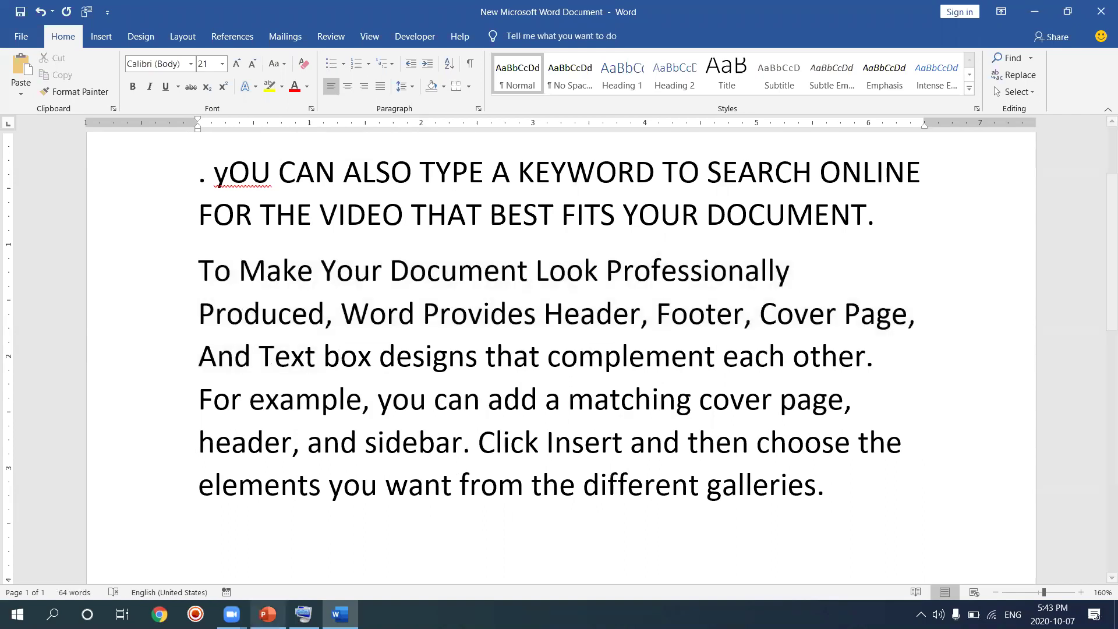
# - Switch to the day-4-final presentation in PowerPoint and view slide 16, "Change font face"
pyautogui.moveTo(268, 615)
pyautogui.click(233, 505)
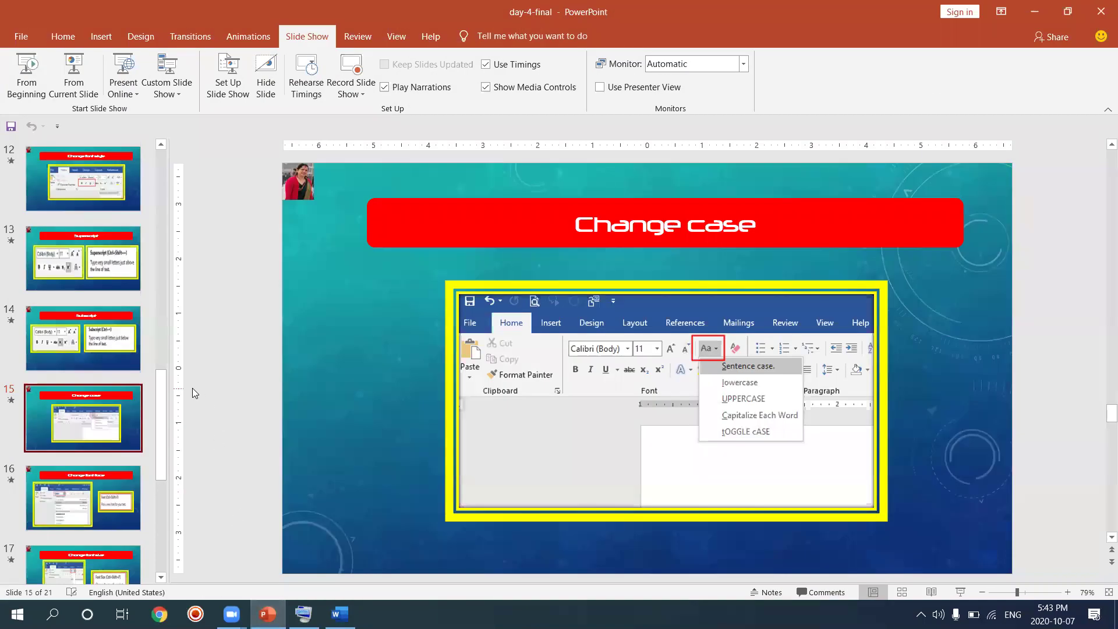
pyautogui.press('Down')
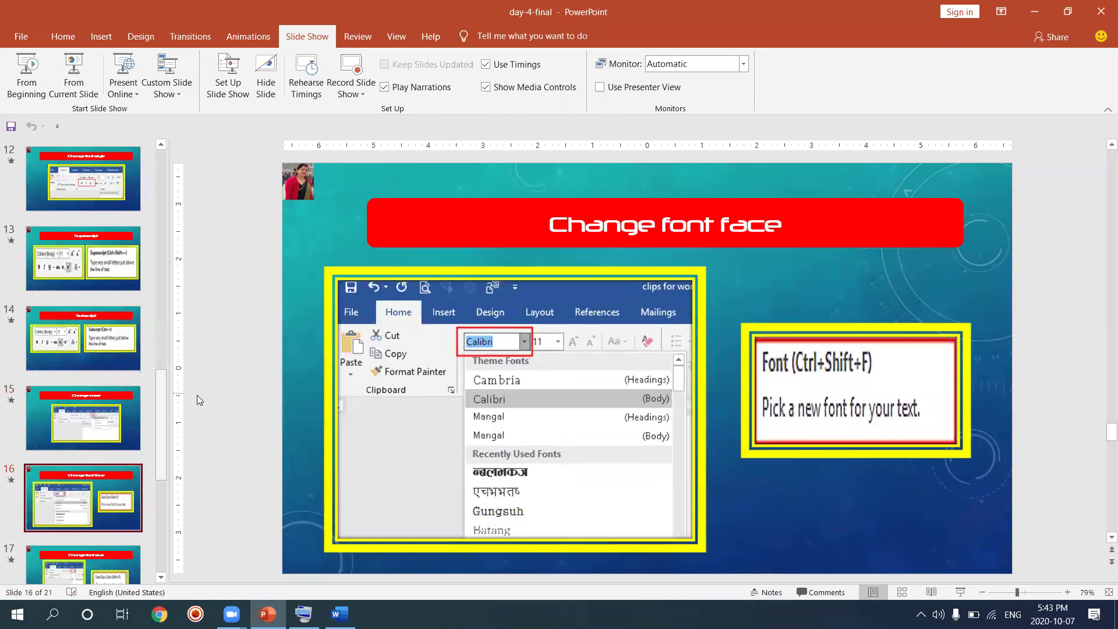
pyautogui.click(219, 402)
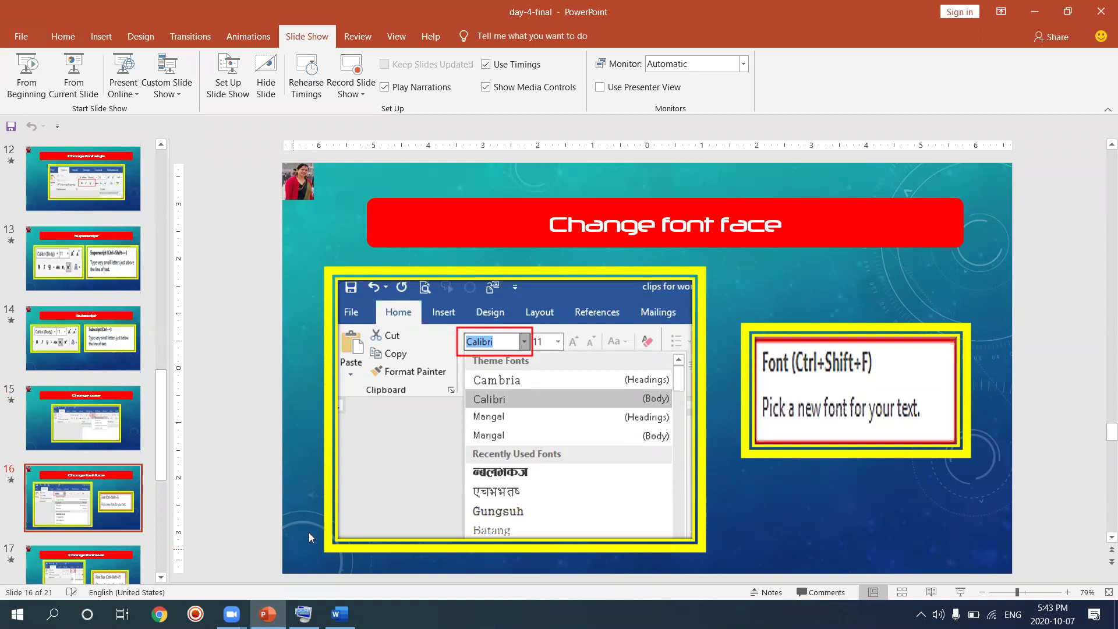
# - Return to the Word document and apply Sentence case twice to all text from "yOU CAN ALSO" to "different galleries."
pyautogui.click(340, 614)
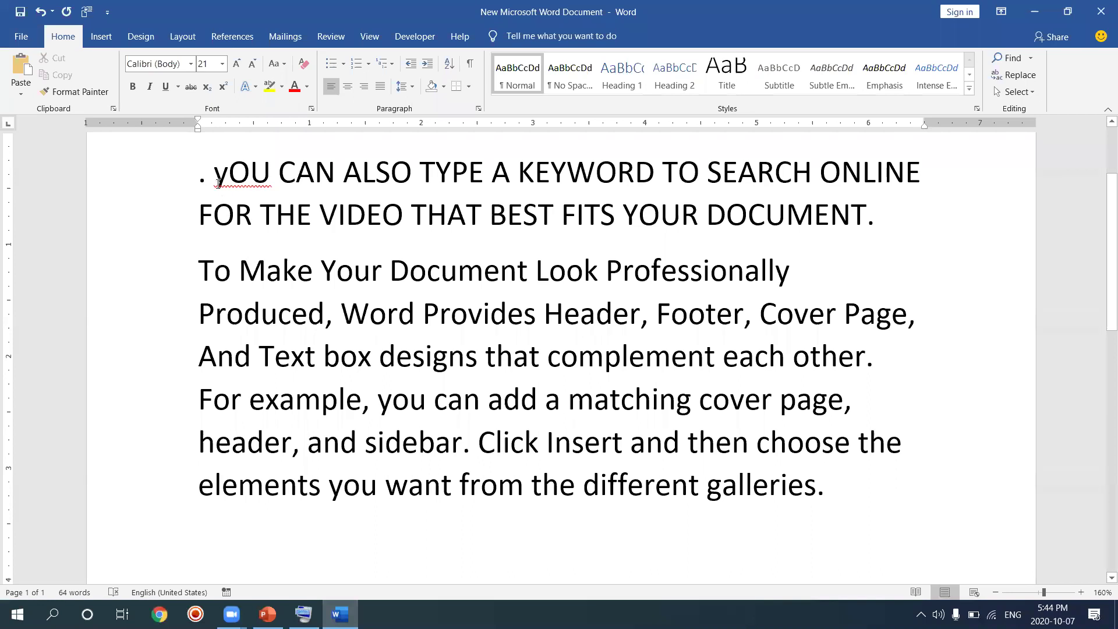
pyautogui.moveTo(218, 178); pyautogui.dragTo(844, 504)
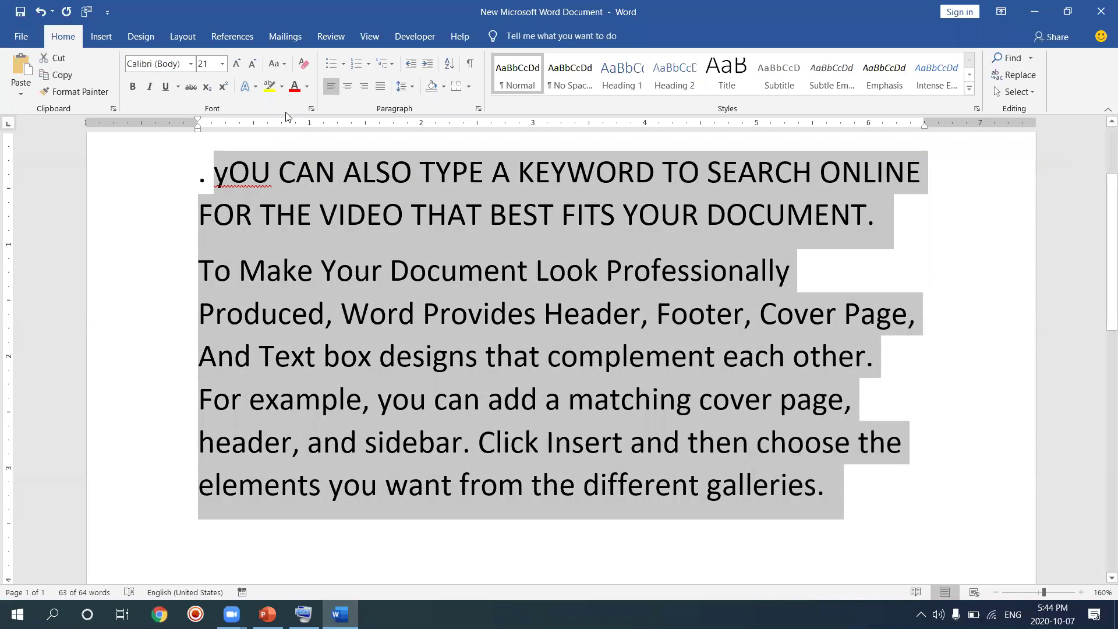
pyautogui.click(283, 64)
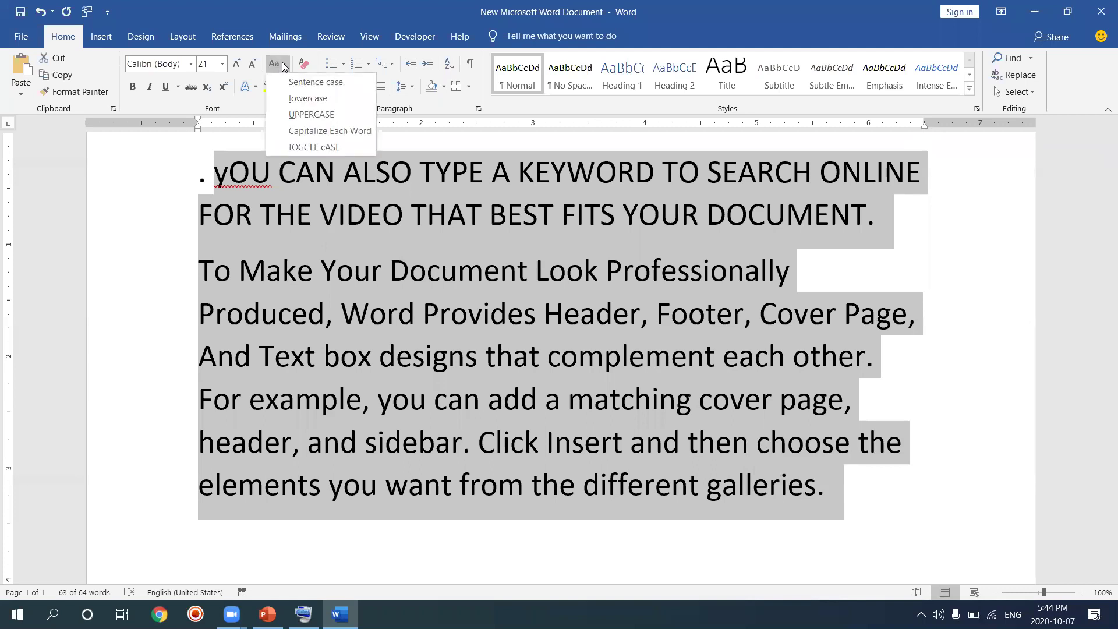
pyautogui.click(304, 82)
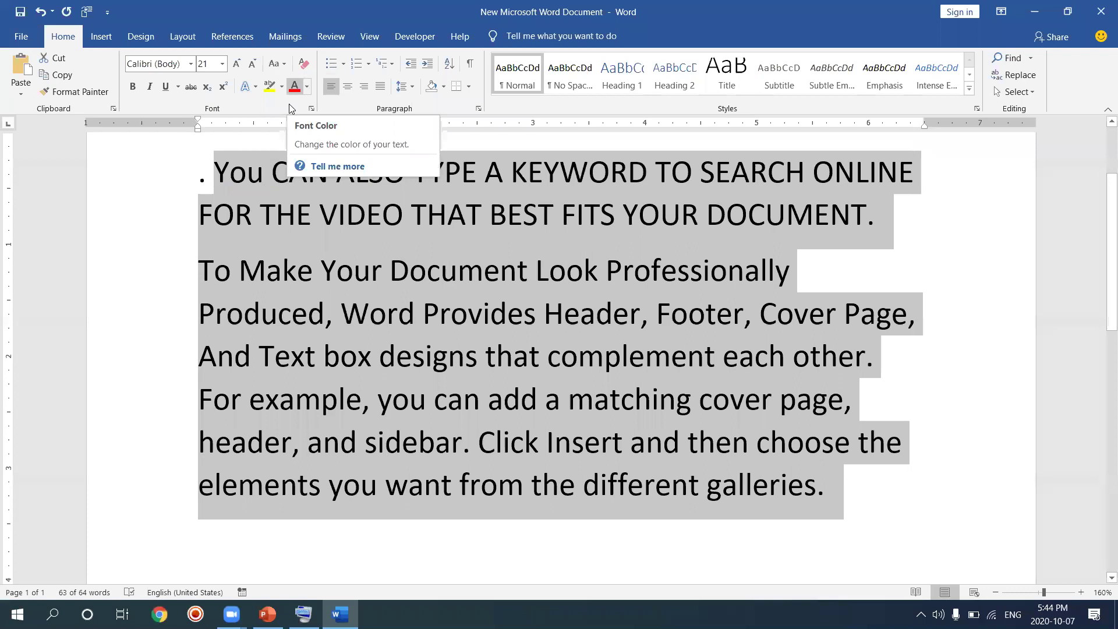
pyautogui.click(279, 66)
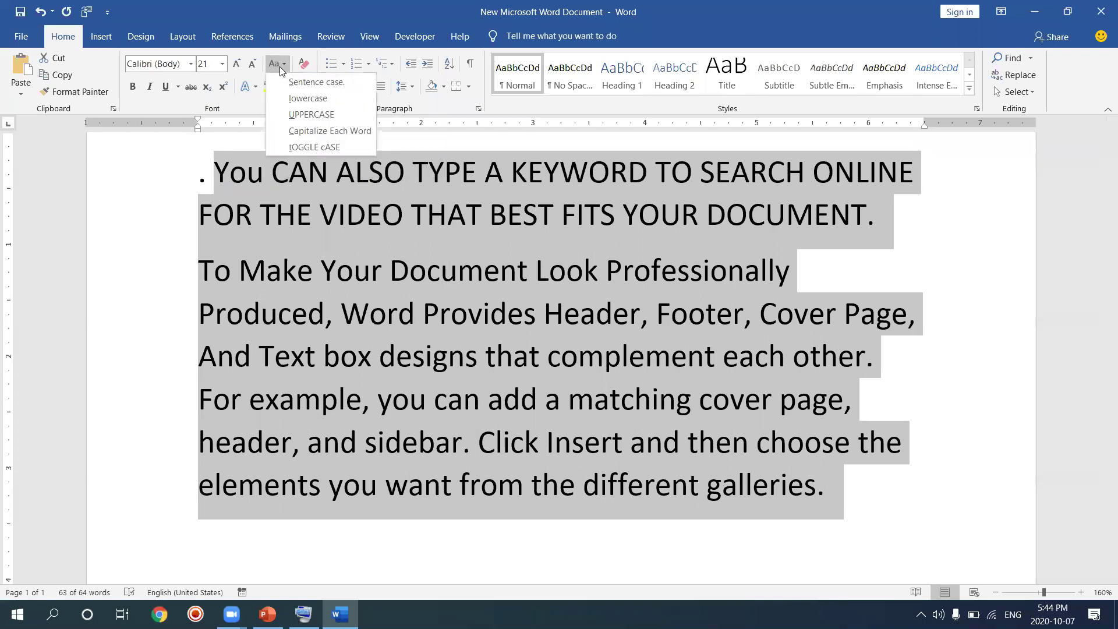
pyautogui.click(290, 83)
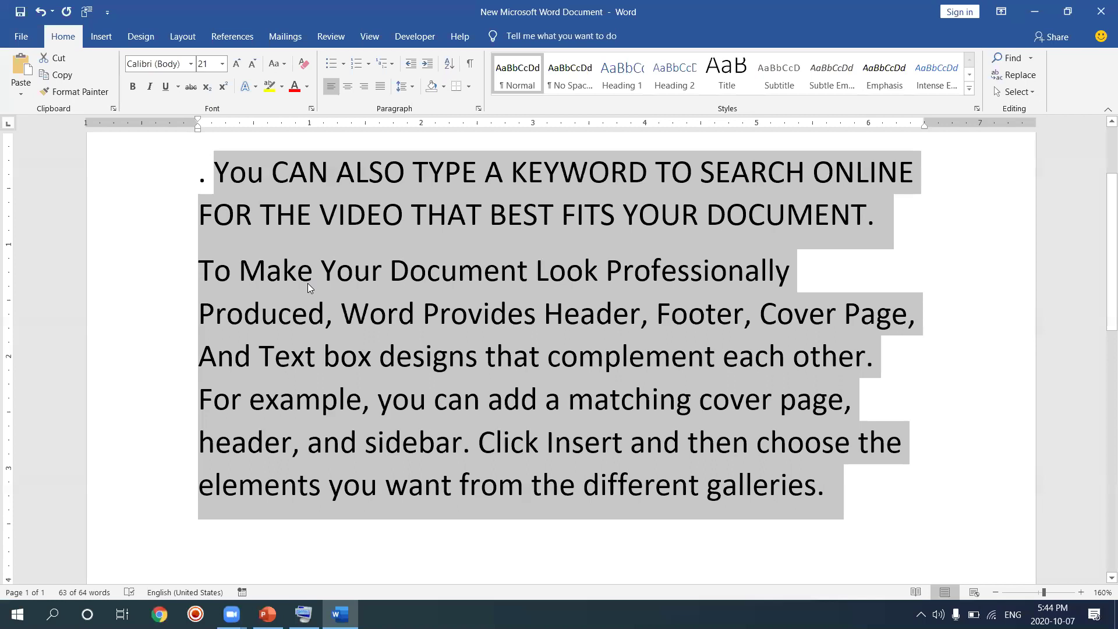
# - Reduce the font size of the selected text in both paragraphs to 18
pyautogui.hotkey('ctrl', '[')
pyautogui.hotkey('ctrl', '[')
pyautogui.hotkey('ctrl', '[')
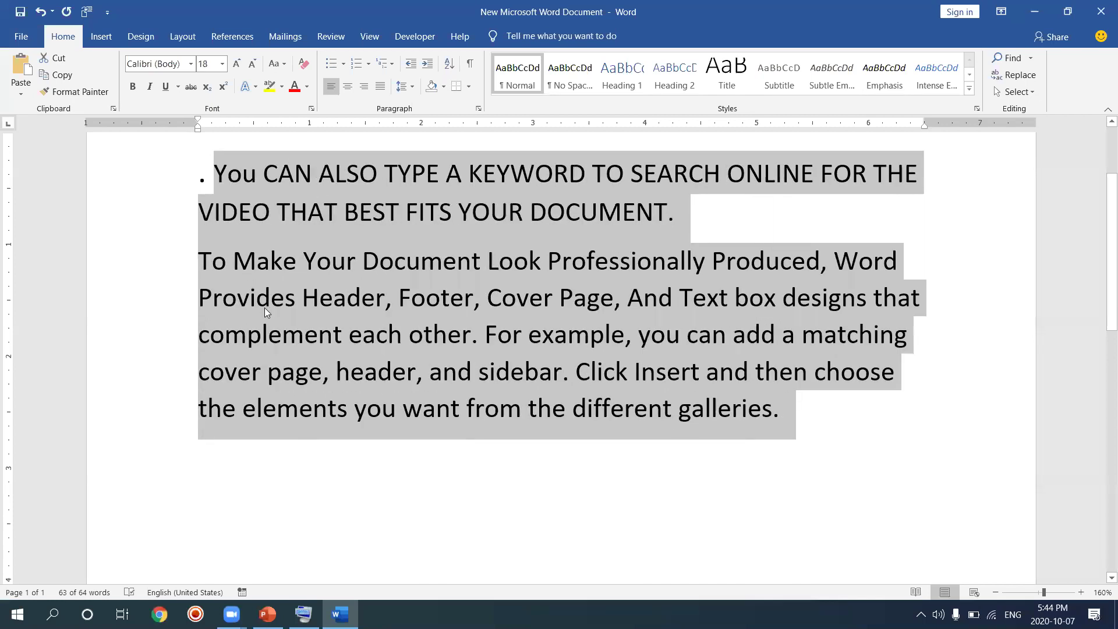
# - Try the Heading 1 style on the second paragraph and set it back to the Normal style
pyautogui.click(254, 316)
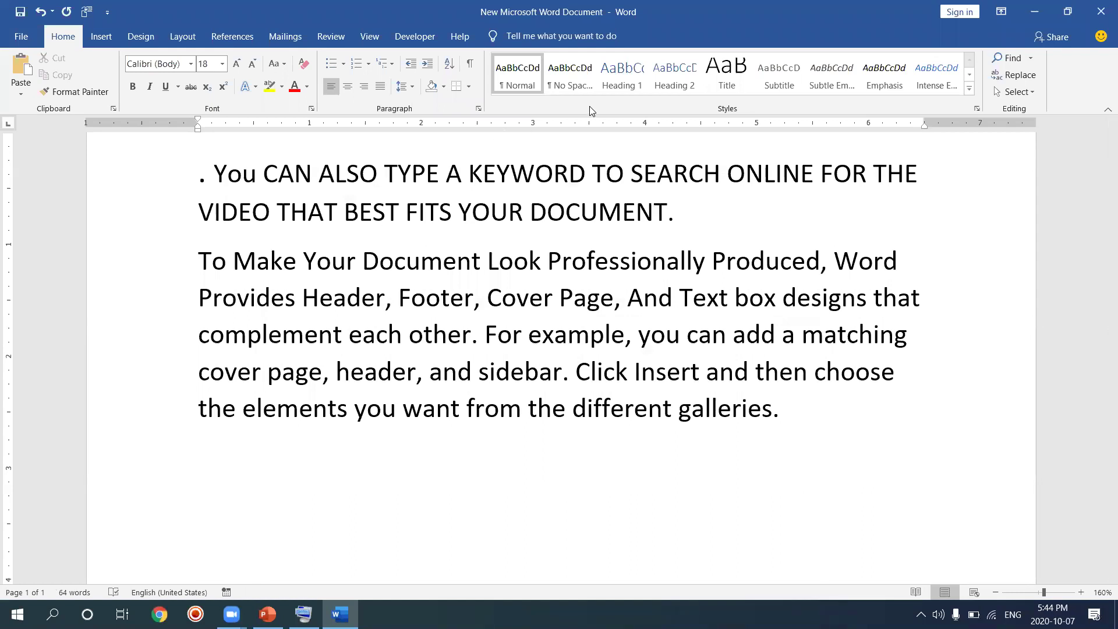
pyautogui.click(610, 84)
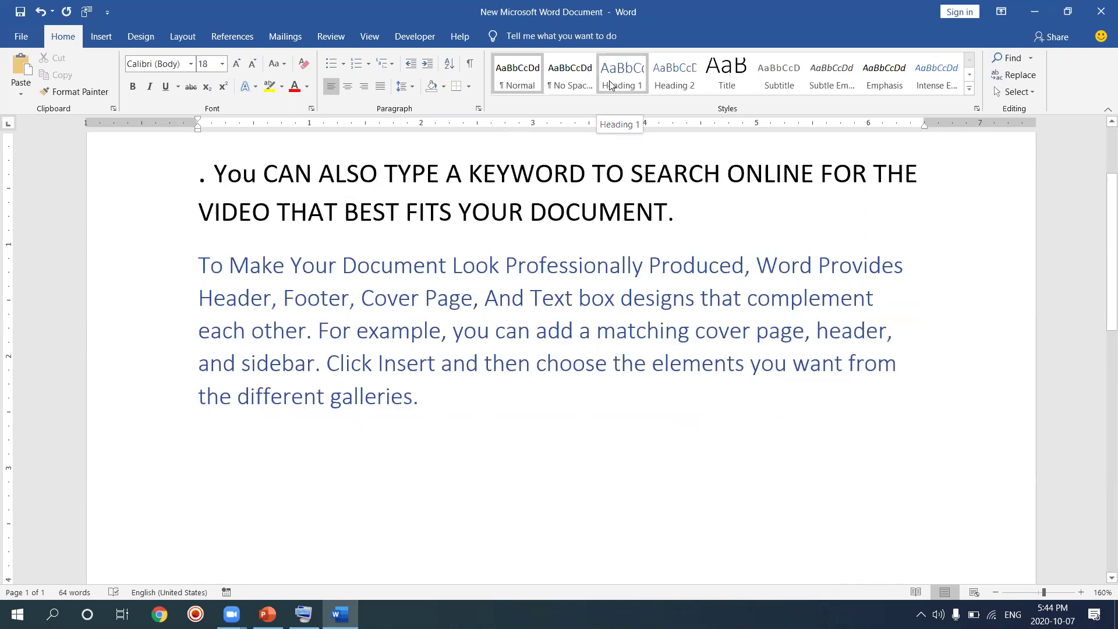
pyautogui.click(503, 86)
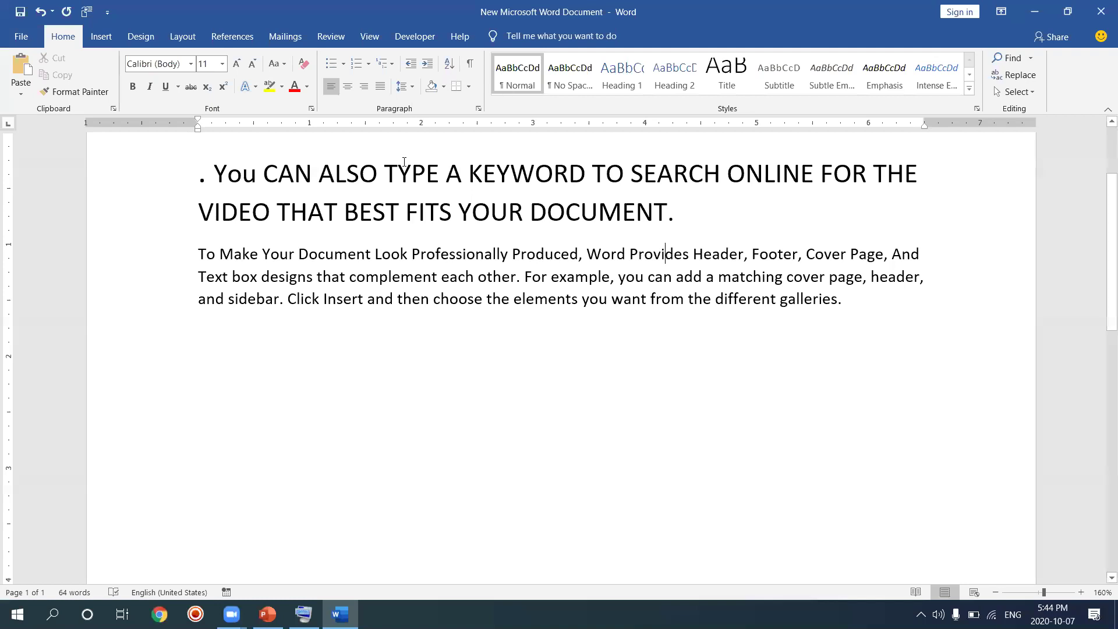
# - Change the font of the word "TYPE" in the first paragraph to Castellar
pyautogui.click(399, 184)
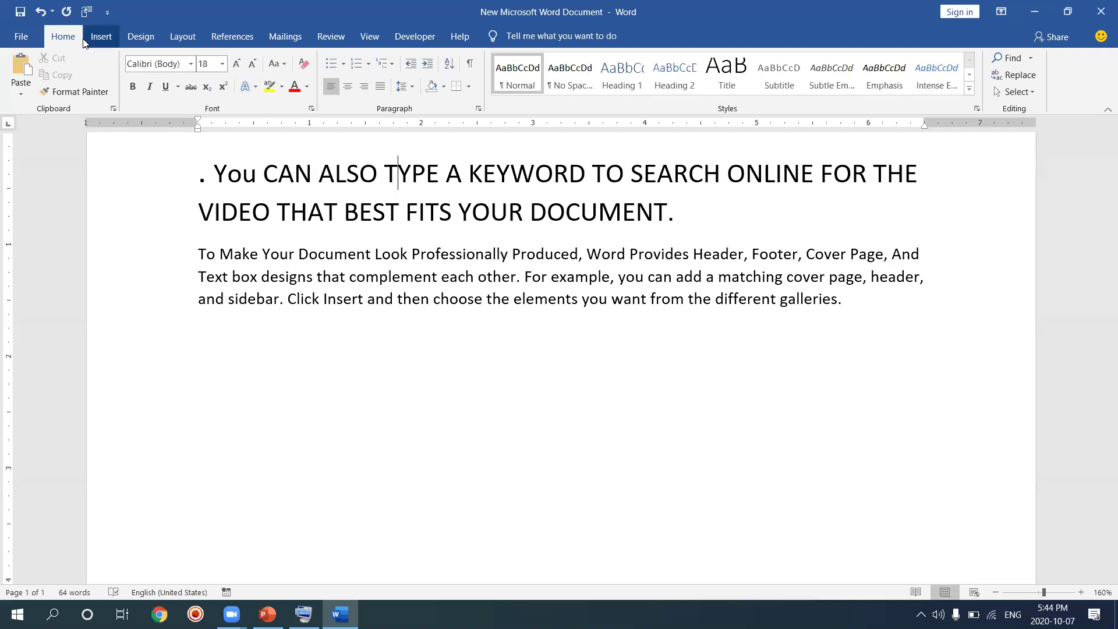
pyautogui.click(191, 65)
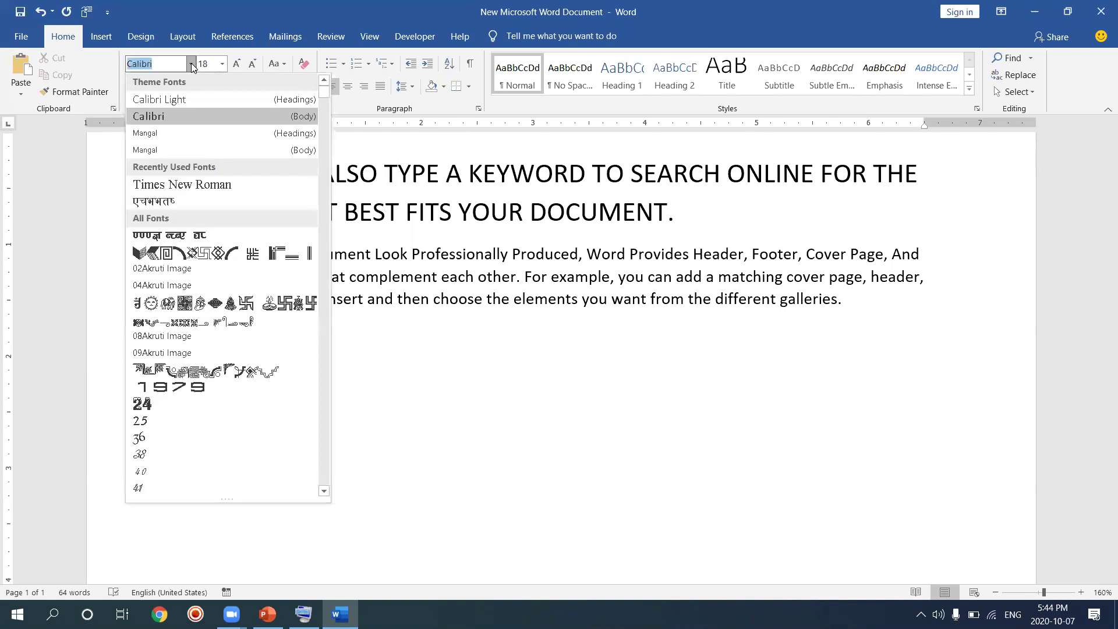
pyautogui.moveTo(325, 98); pyautogui.dragTo(321, 209)
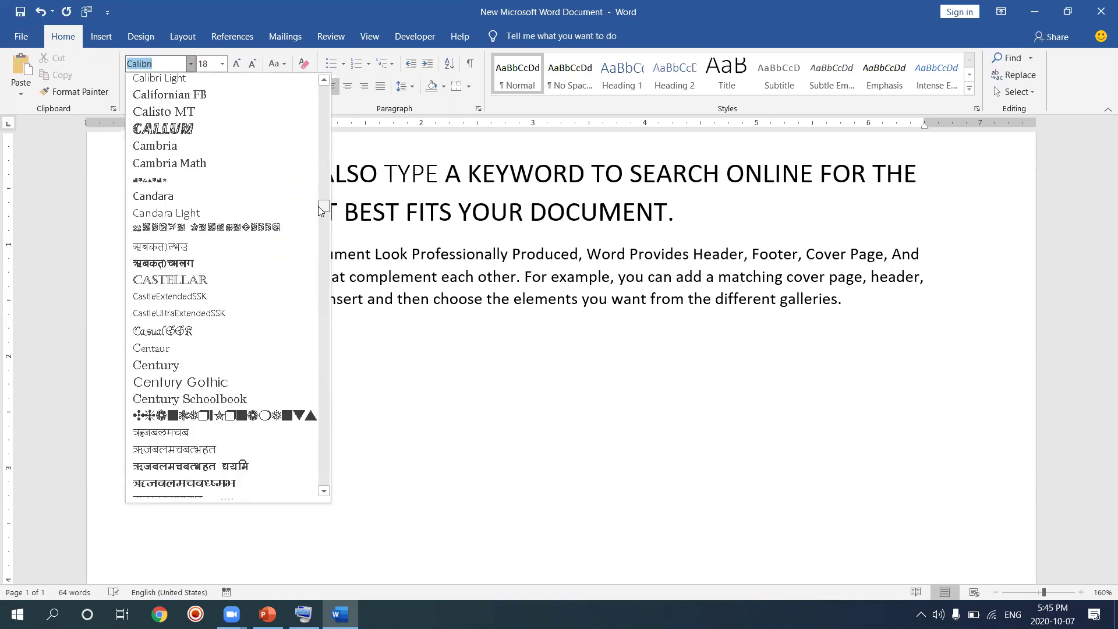
pyautogui.click(237, 276)
# - Browse the available fonts for the sentence beginning "You CAN ALSO", leave the list without choosing one, and clear the selection
pyautogui.moveTo(216, 178); pyautogui.dragTo(743, 209)
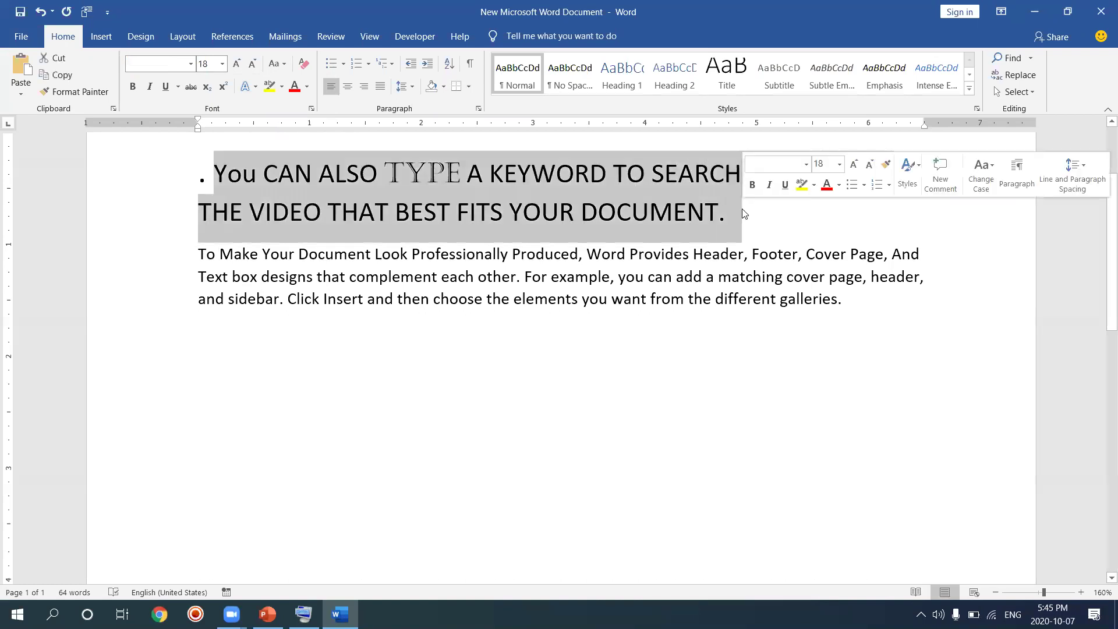
pyautogui.click(191, 63)
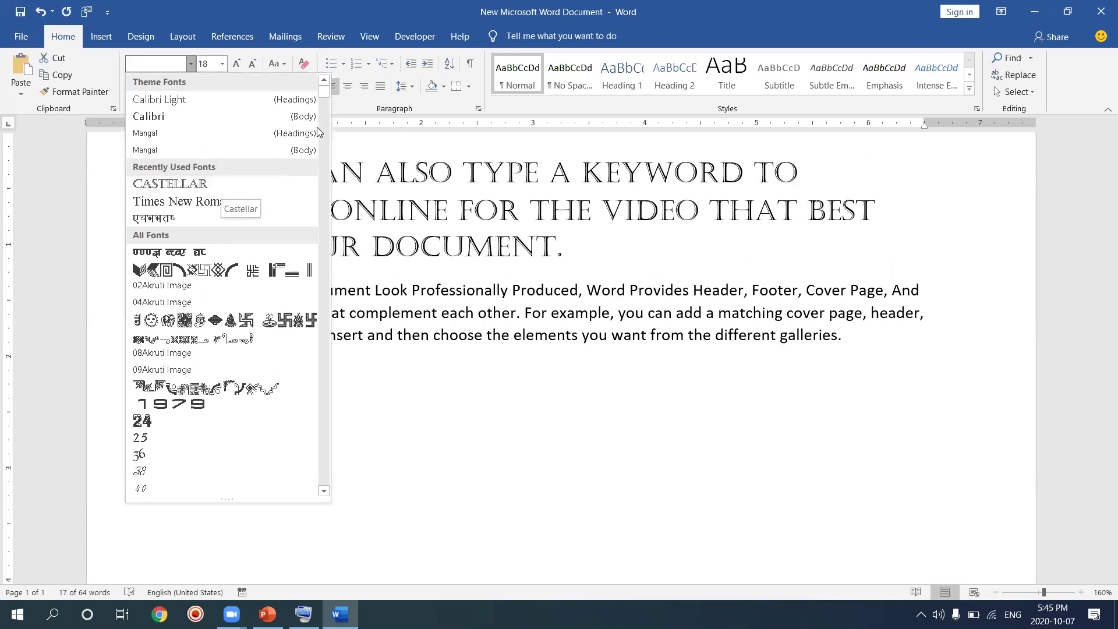
pyautogui.moveTo(324, 94); pyautogui.dragTo(323, 260)
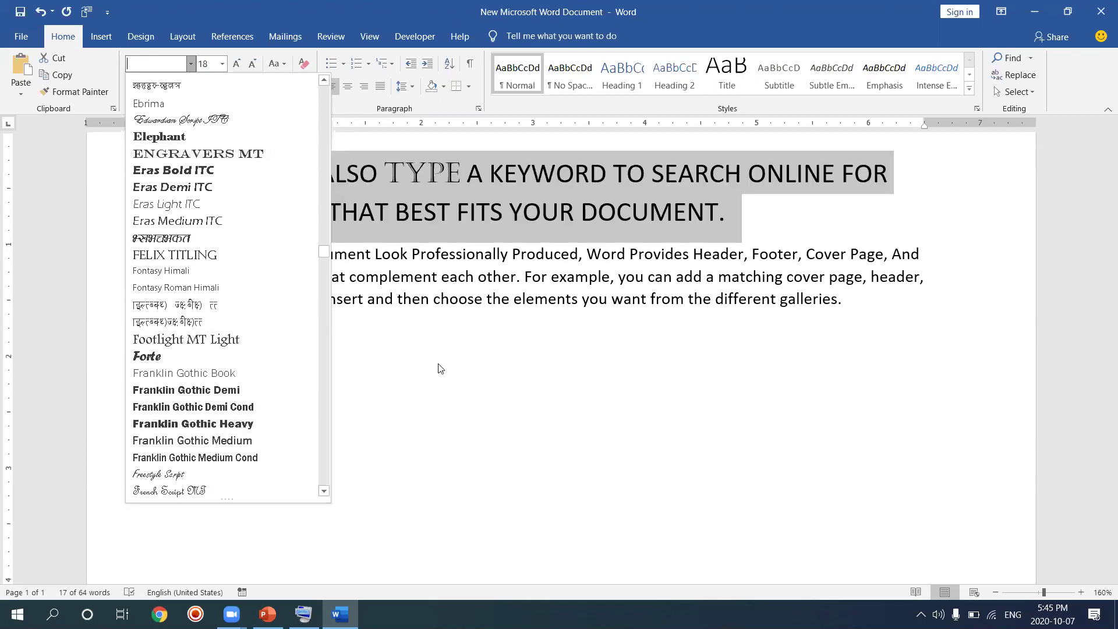
pyautogui.press('Escape')
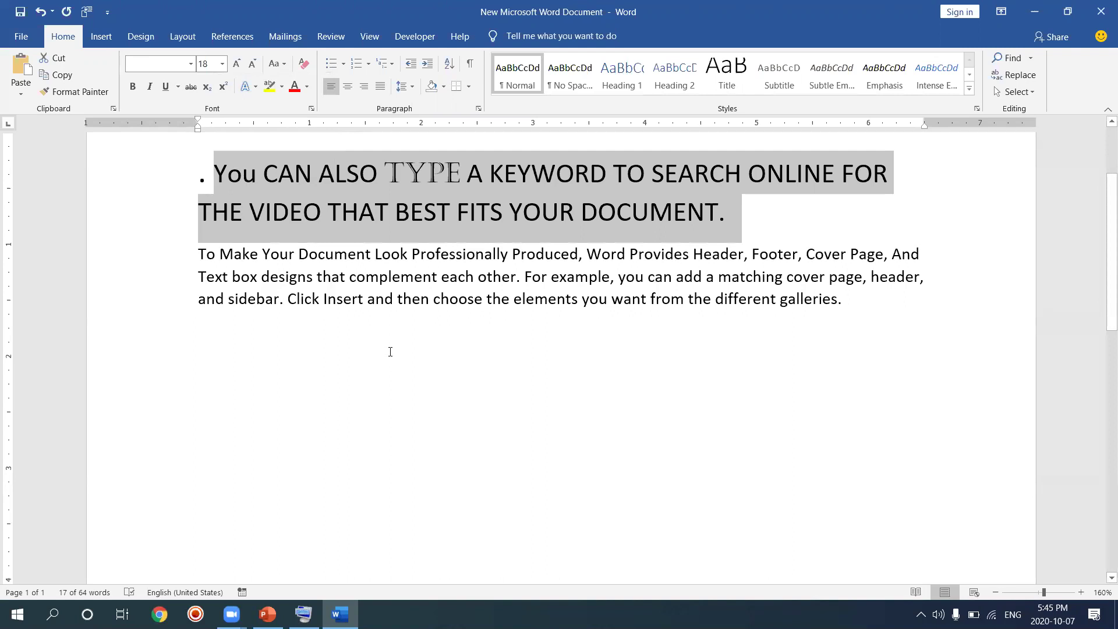
pyautogui.click(222, 243)
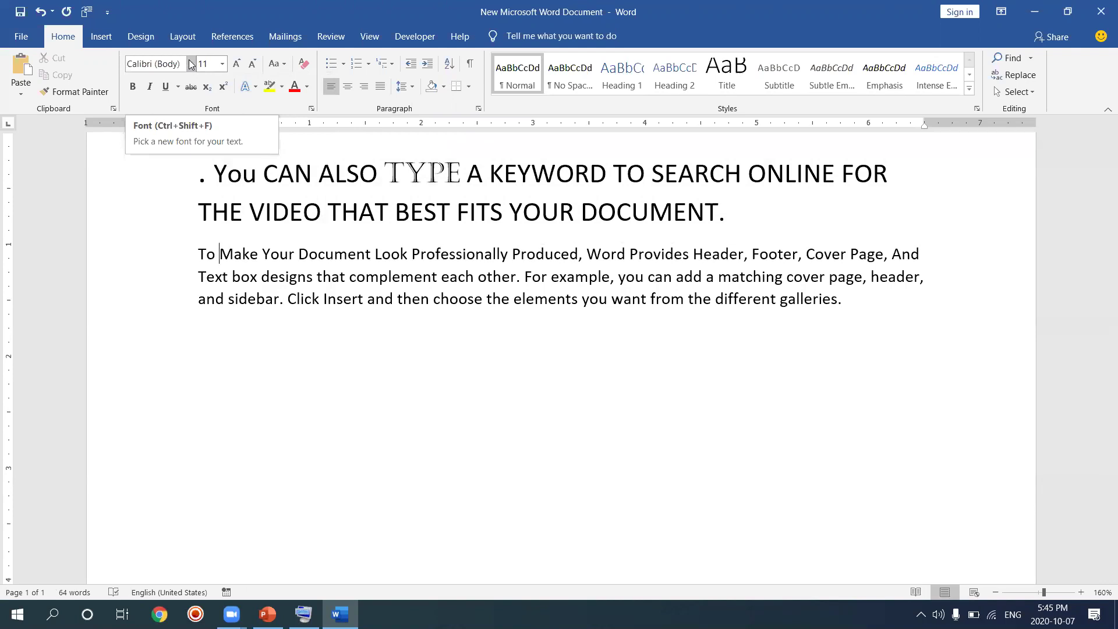
# - Open the Font dialog at the word "THE", browse the complex-script fonts, and close the dialog without choosing one
pyautogui.click(222, 212)
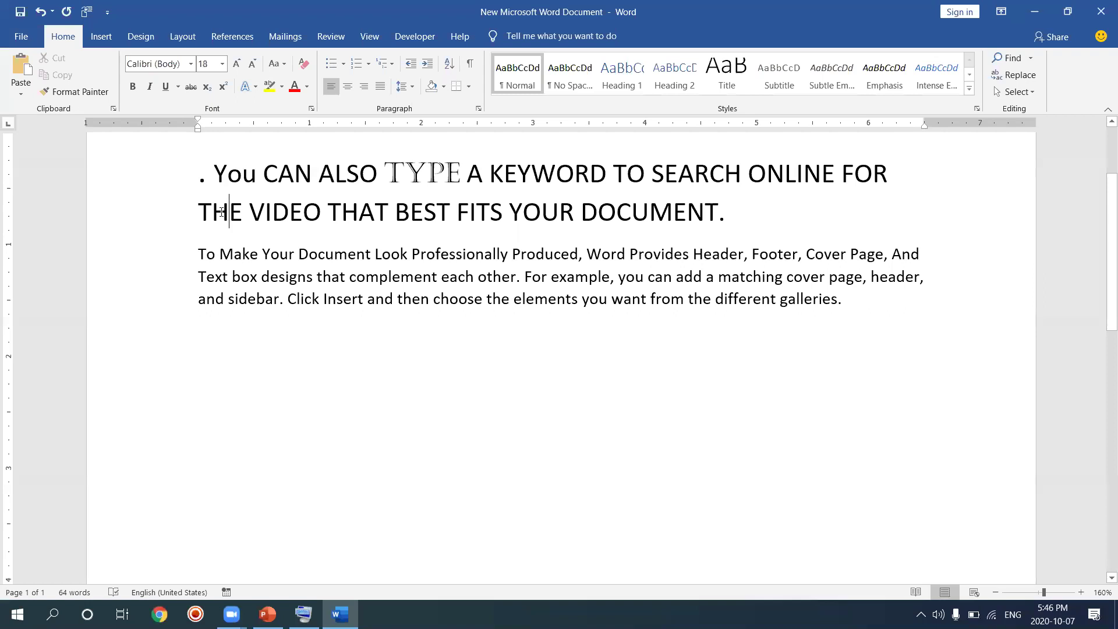
pyautogui.hotkey('ctrl', 'd')
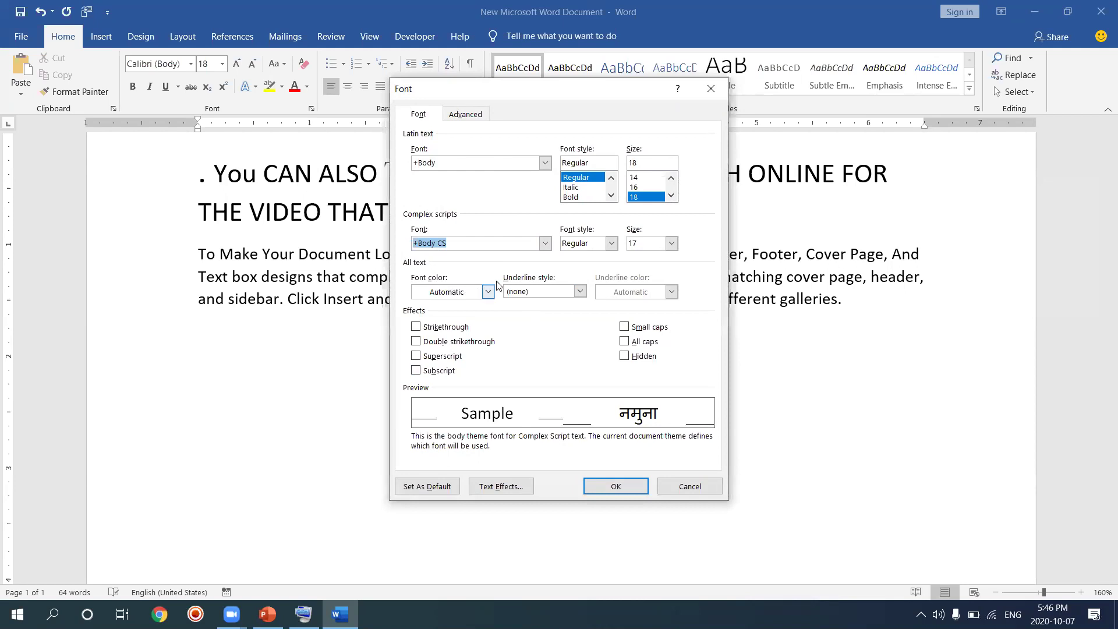
pyautogui.click(545, 246)
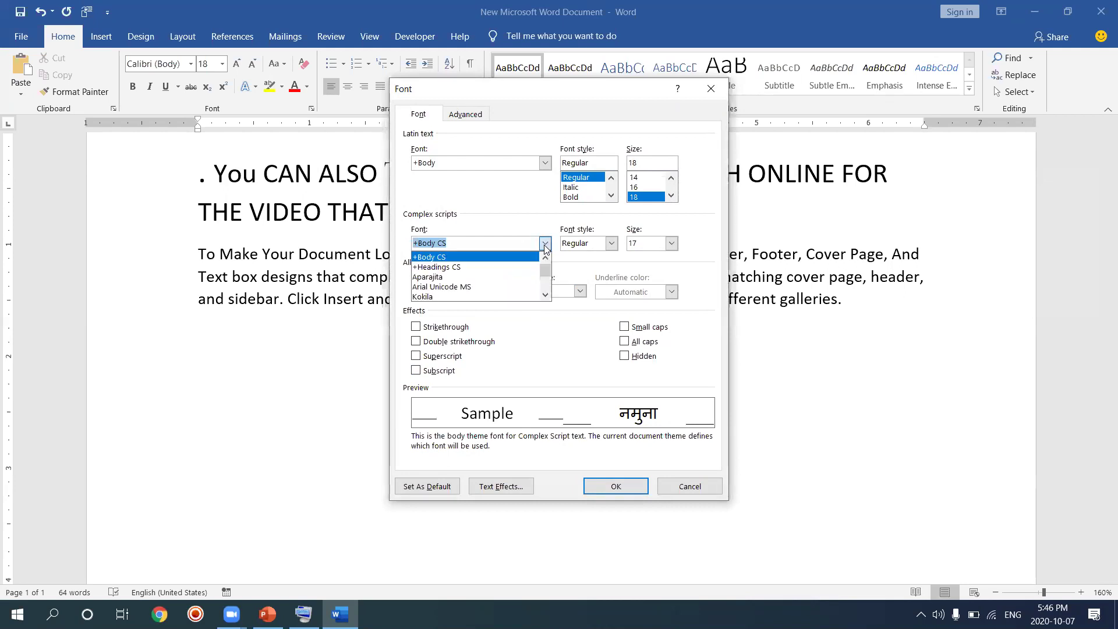
pyautogui.moveTo(548, 272)
pyautogui.mouseDown()
pyautogui.moveTo(547, 302)
pyautogui.moveTo(546, 257)
pyautogui.mouseUp()
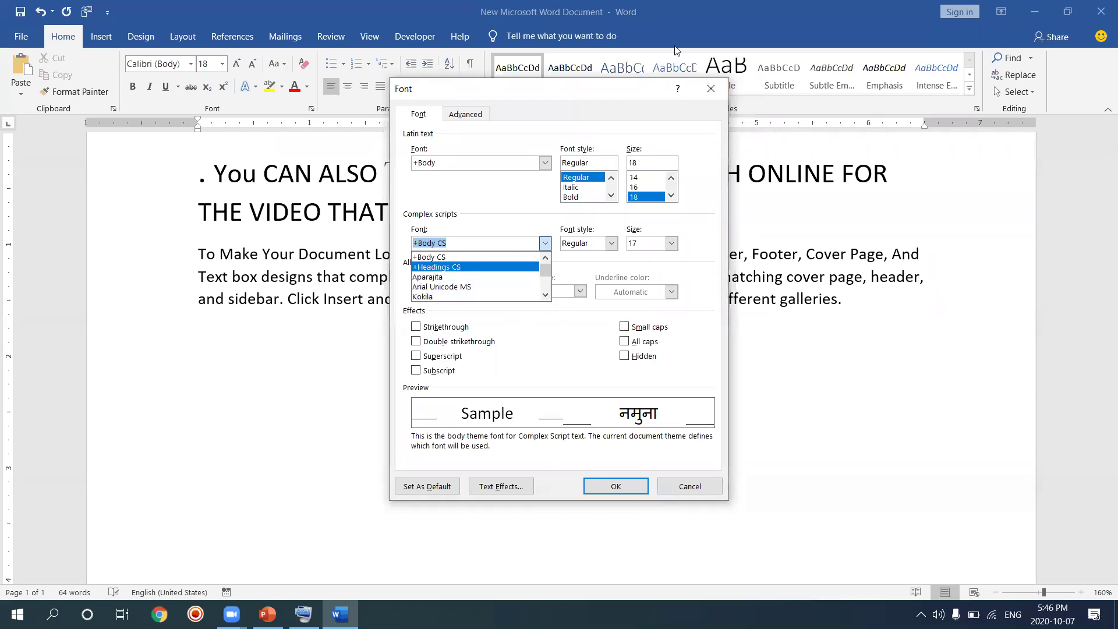
pyautogui.click(710, 90)
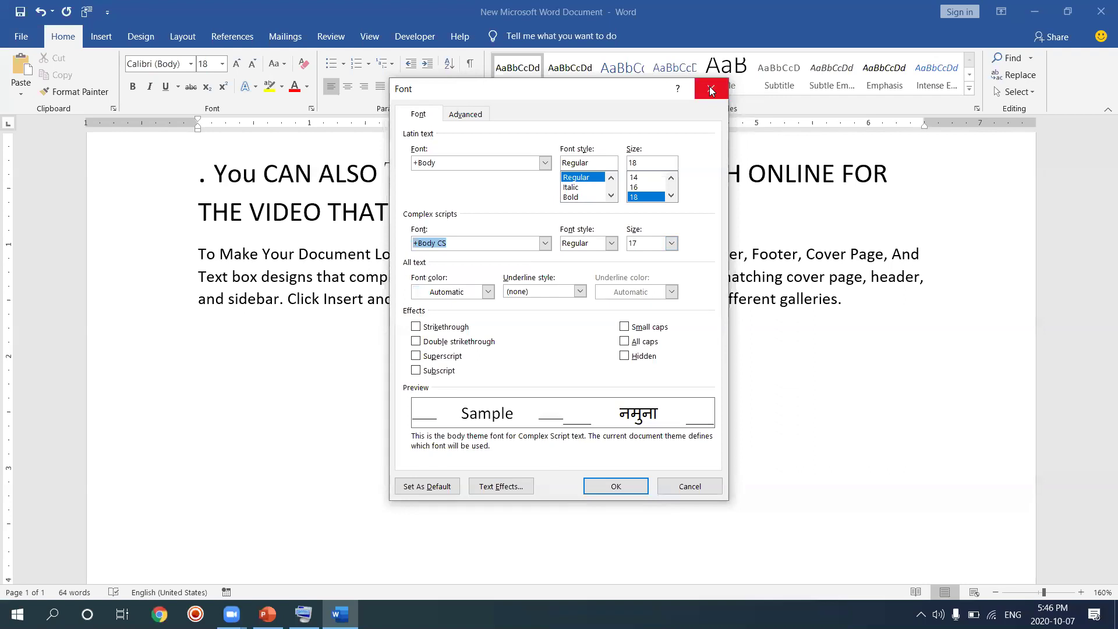
pyautogui.click(709, 87)
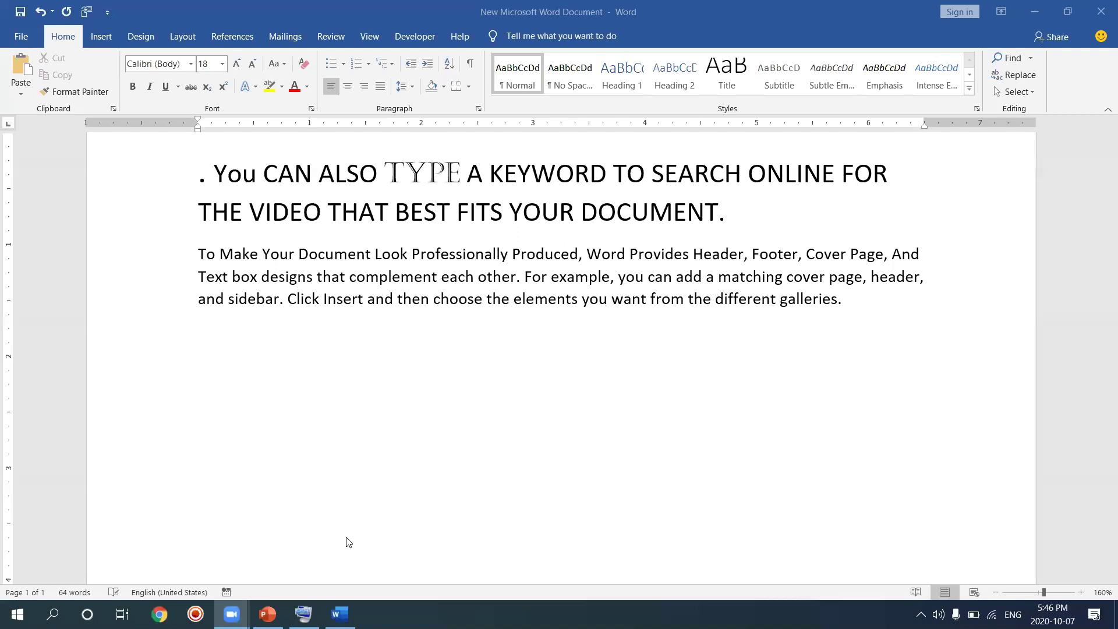
# - Switch to the PowerPoint deck, review the font formatting slides, present the "Change font size" slide full screen, and exit the show
pyautogui.click(268, 614)
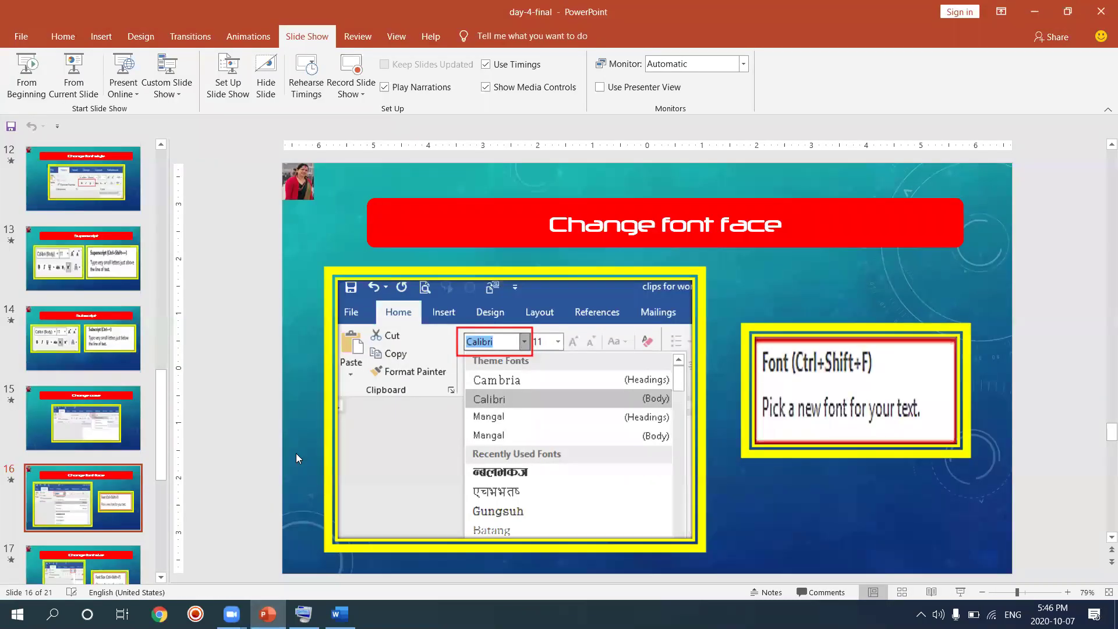
pyautogui.scroll(-2, 244, 423)
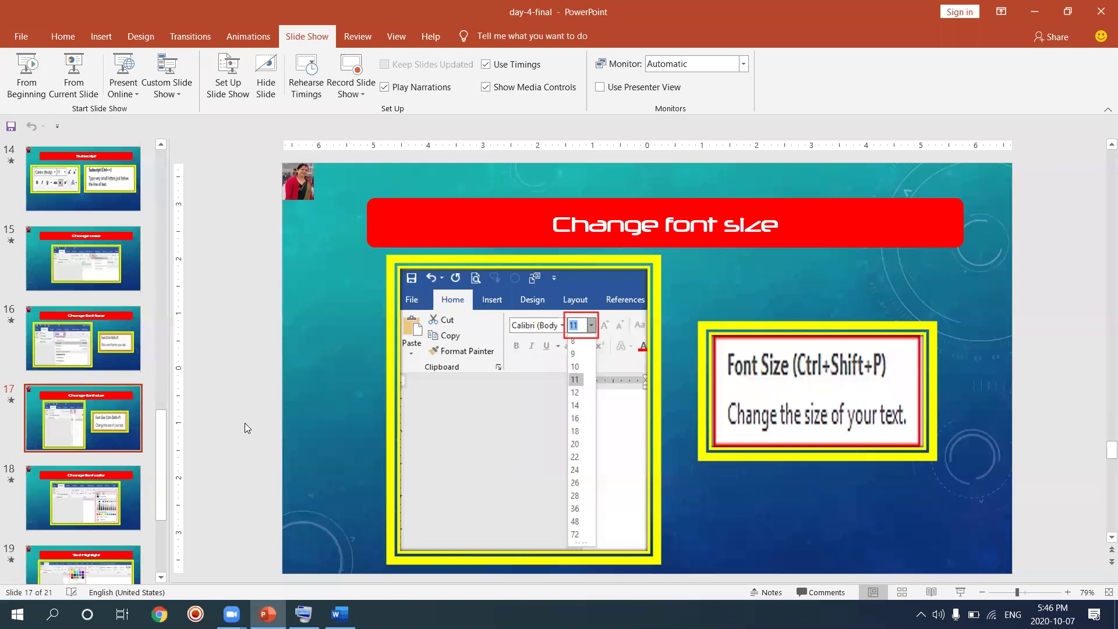
pyautogui.scroll(-1, 244, 423)
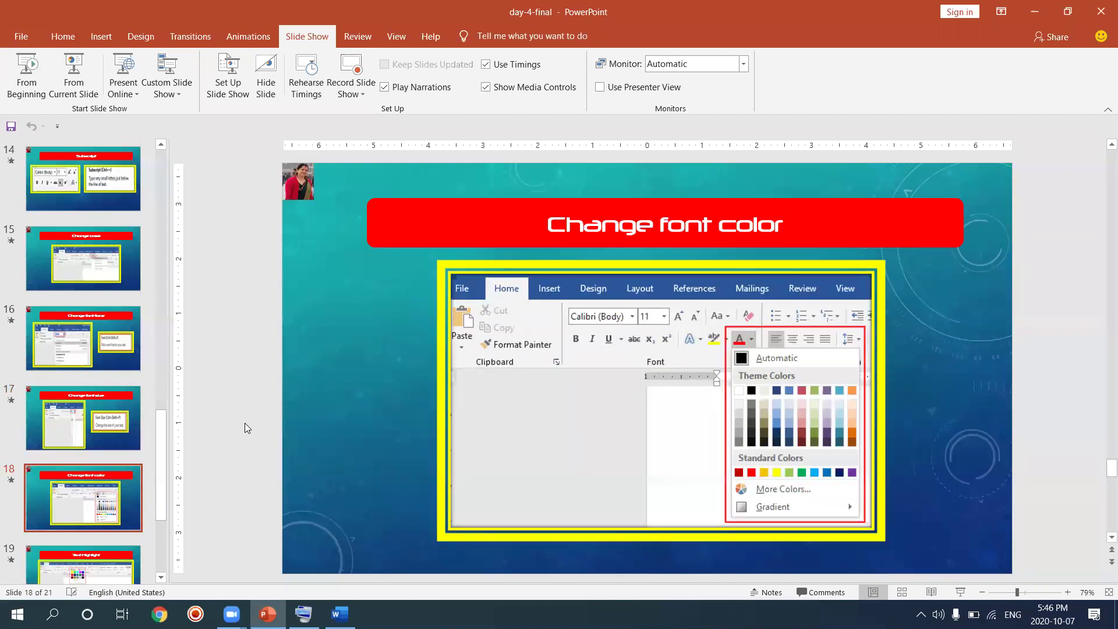
pyautogui.scroll(-1, 245, 423)
pyautogui.scroll(-1, 245, 423)
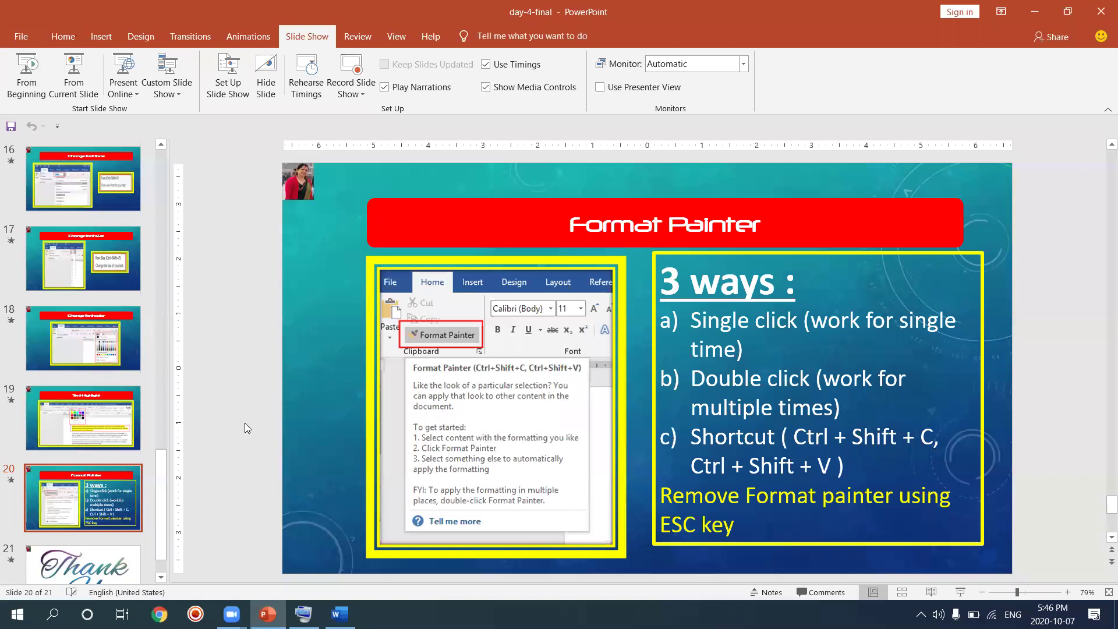
pyautogui.scroll(3, 244, 422)
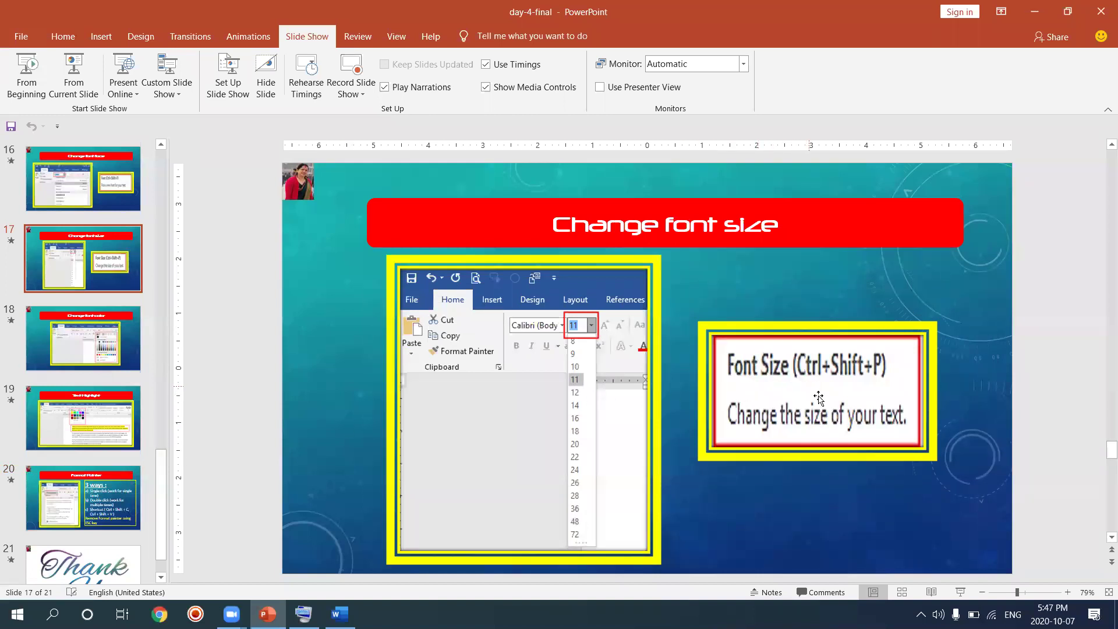
pyautogui.click(962, 594)
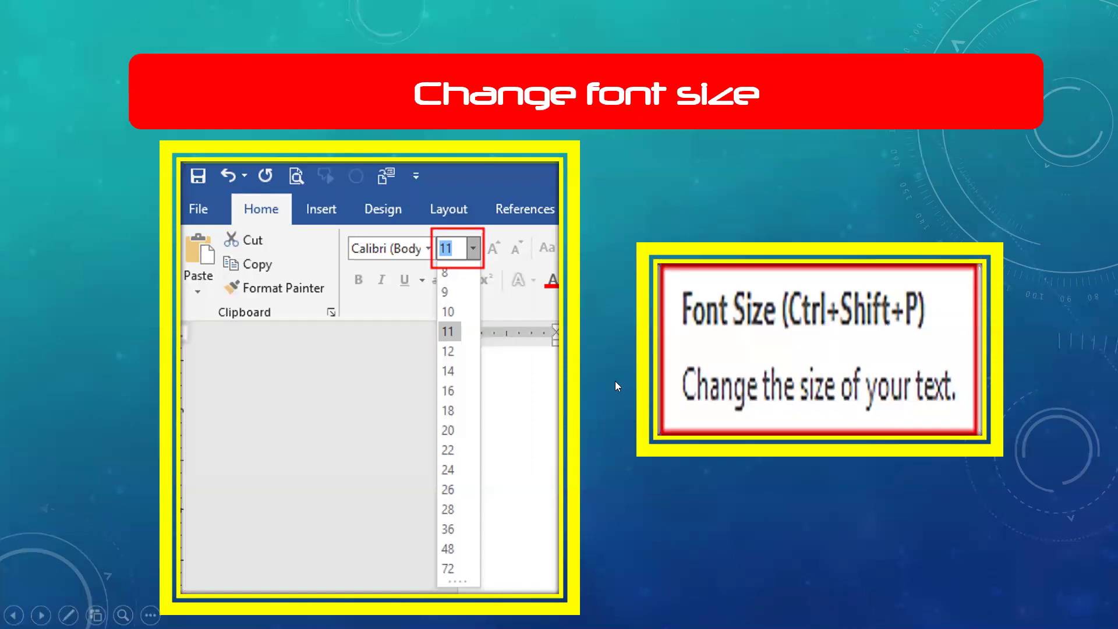
pyautogui.press('Escape')
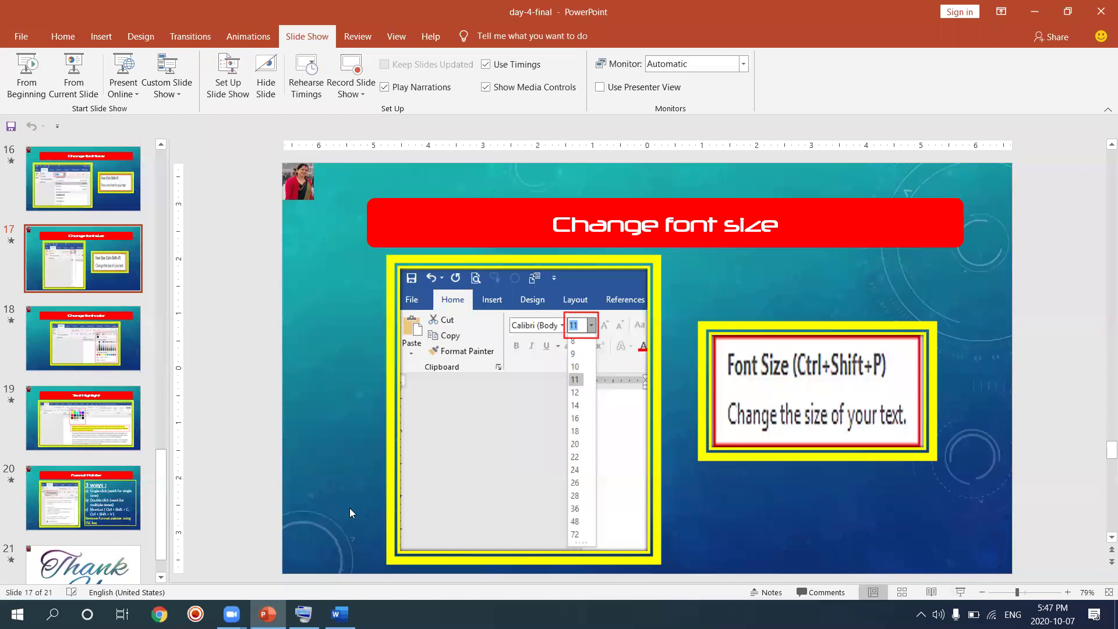
# - Return to the Word document, set the font size of the word "THE" in the first paragraph to 24, and clear the selection
pyautogui.hotkey('alt', 'Tab')
pyautogui.click(229, 210)
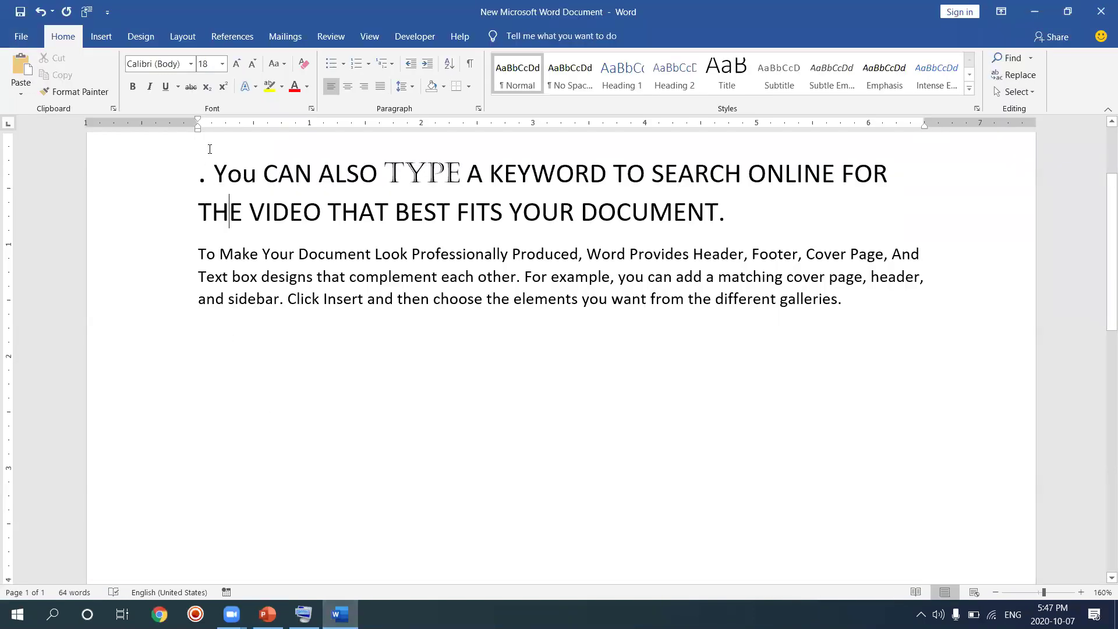
pyautogui.click(221, 65)
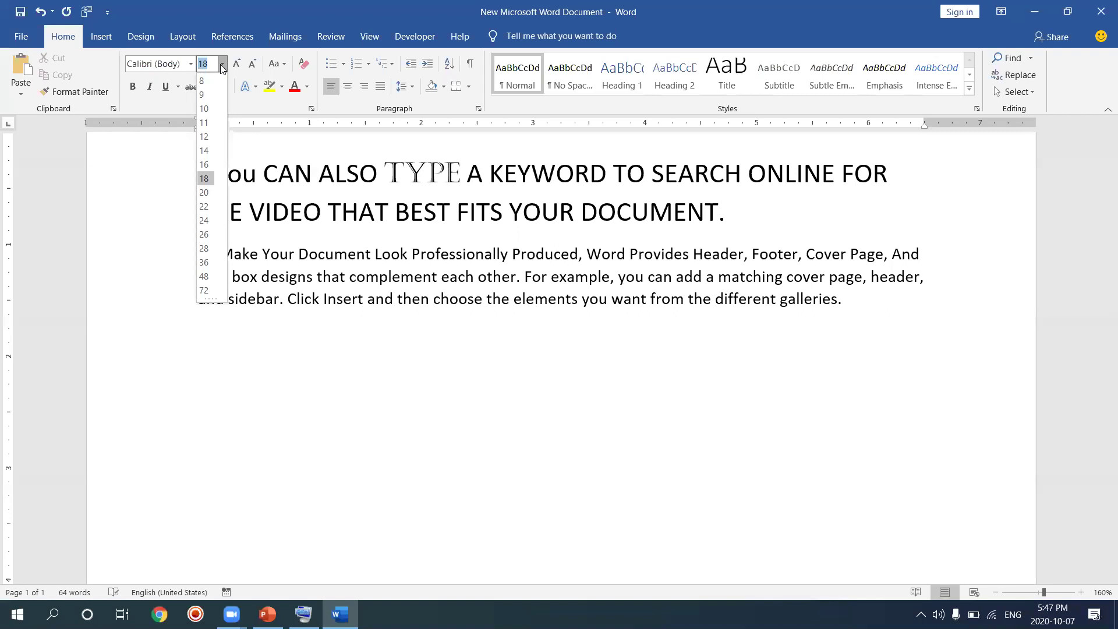
pyautogui.click(204, 224)
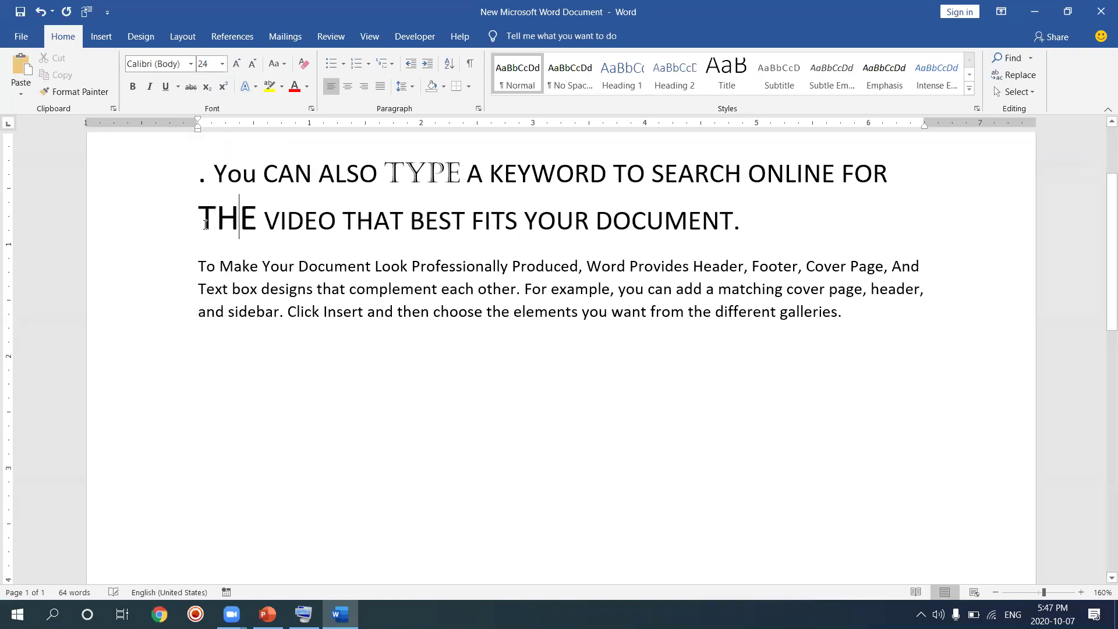
pyautogui.moveTo(257, 222); pyautogui.dragTo(209, 220)
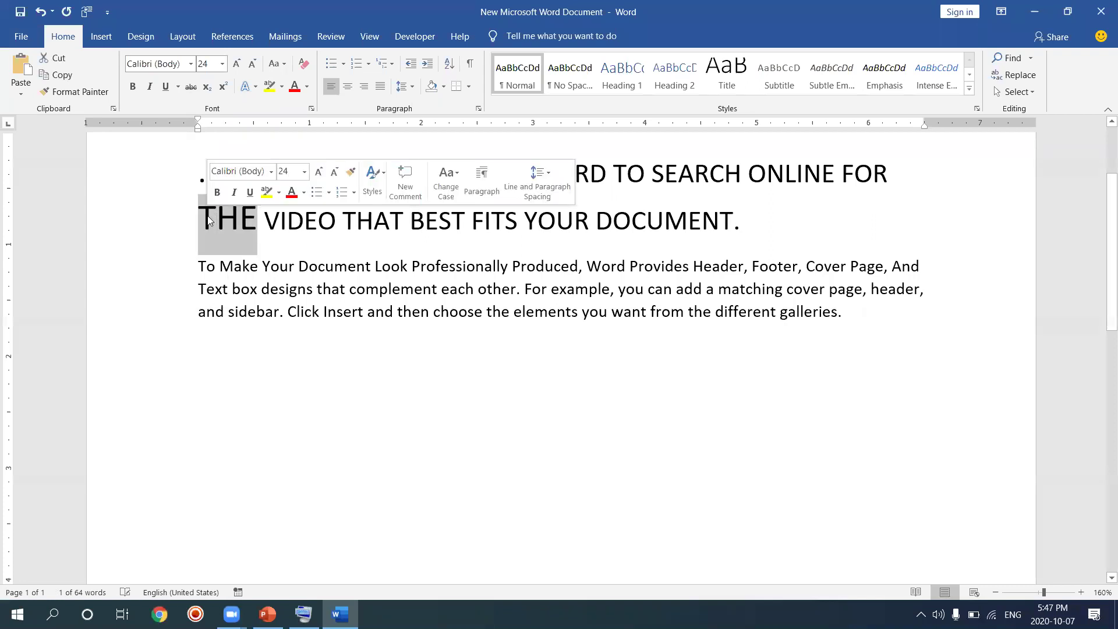
pyautogui.click(258, 264)
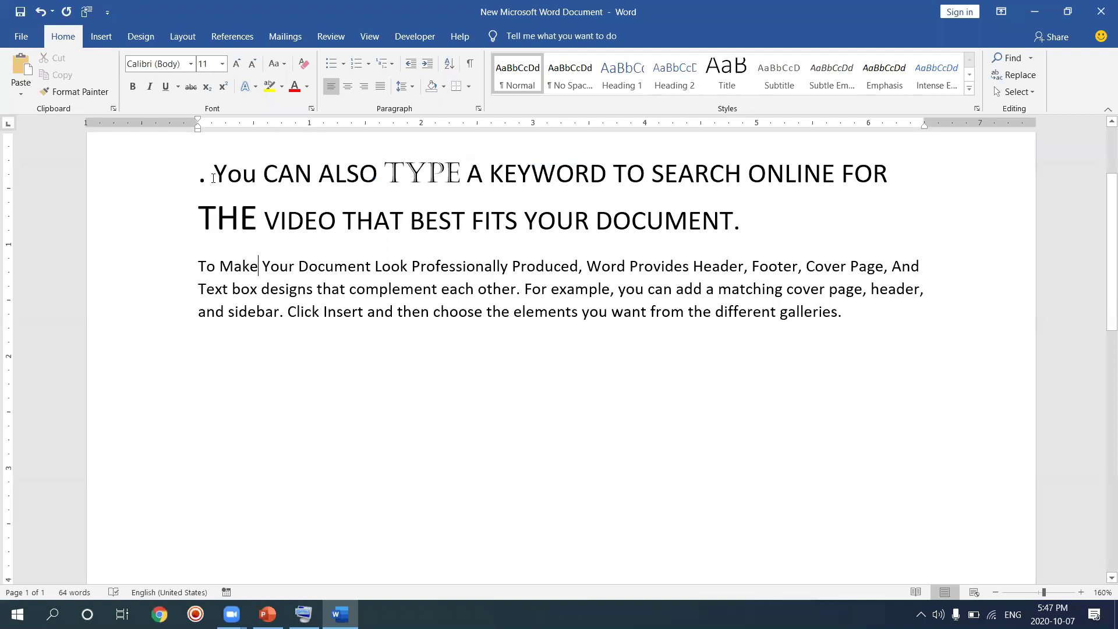
# - Set the font size of the whole sentence beginning "You CAN ALSO" to 24 and clear the selection
pyautogui.moveTo(213, 174); pyautogui.dragTo(742, 218)
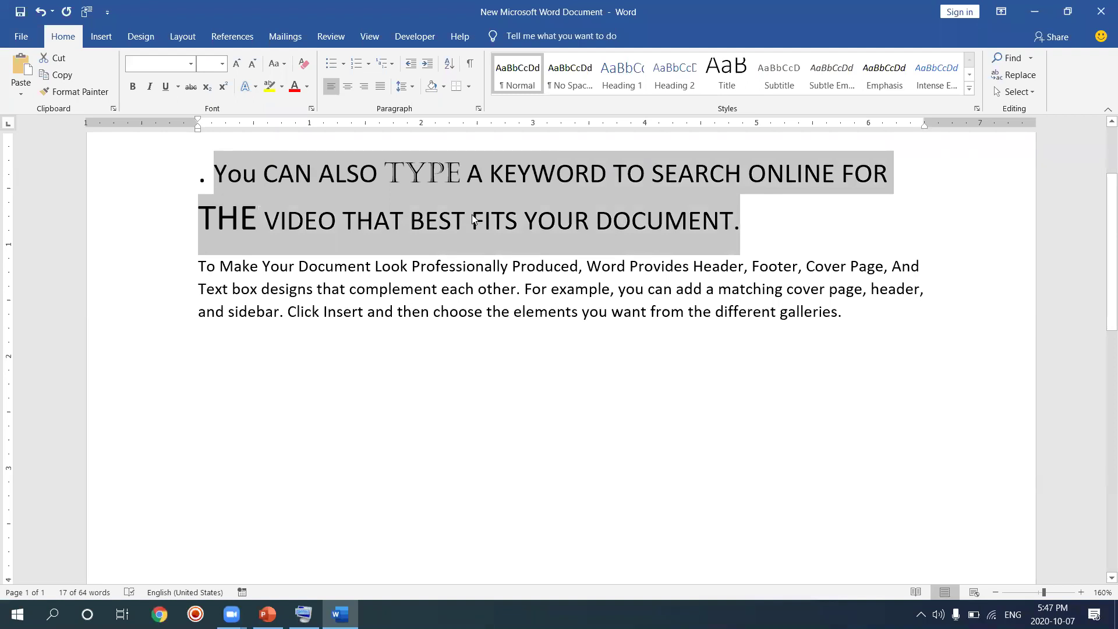
pyautogui.click(222, 66)
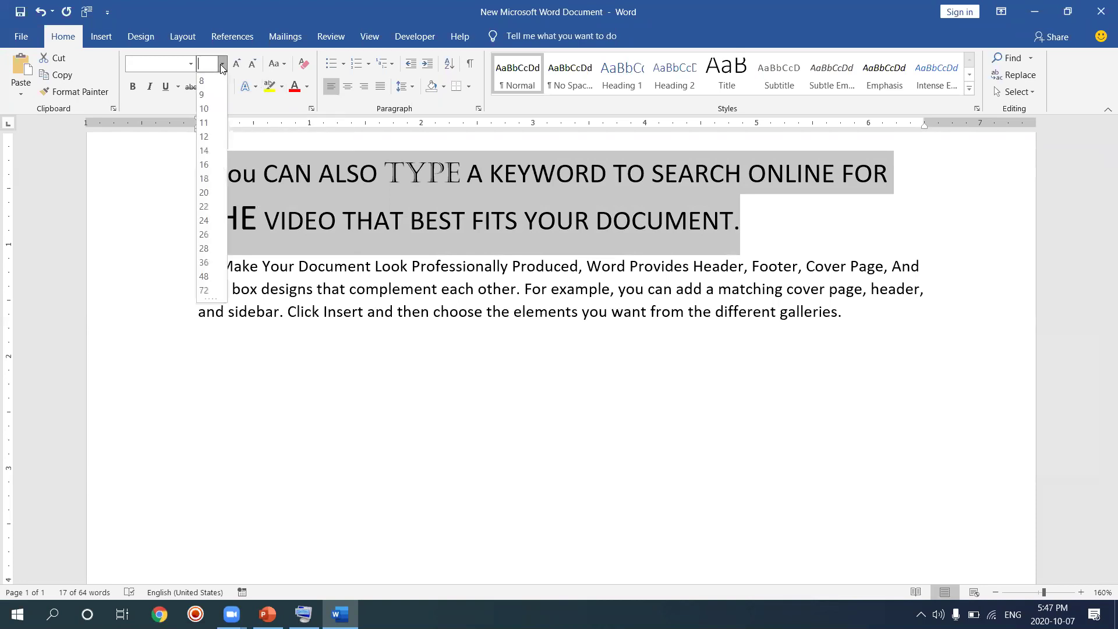
pyautogui.click(204, 224)
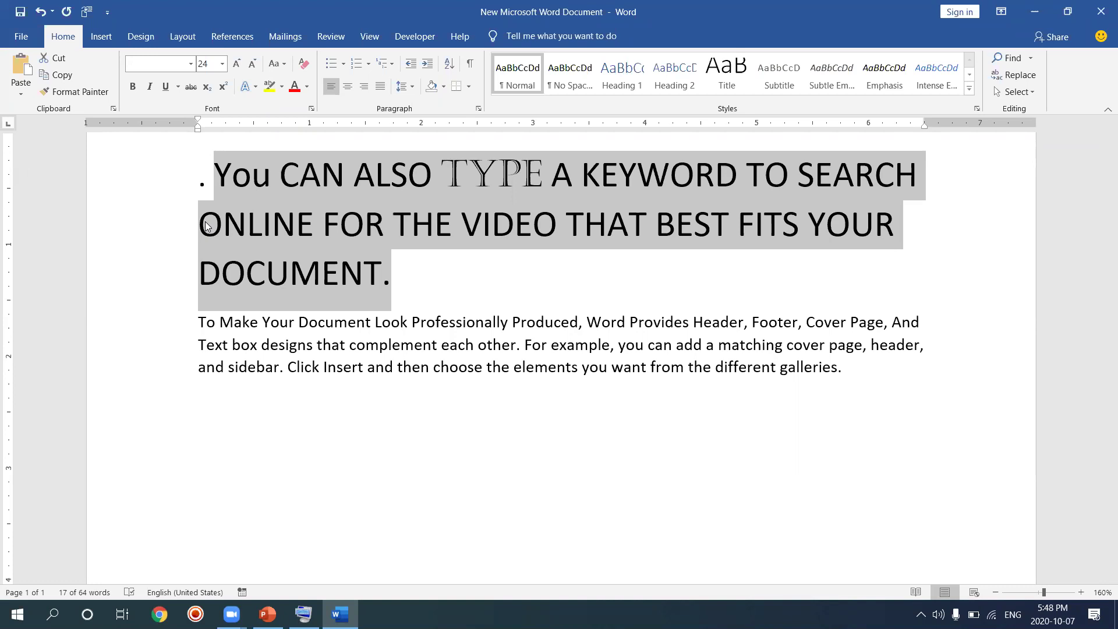
pyautogui.click(365, 418)
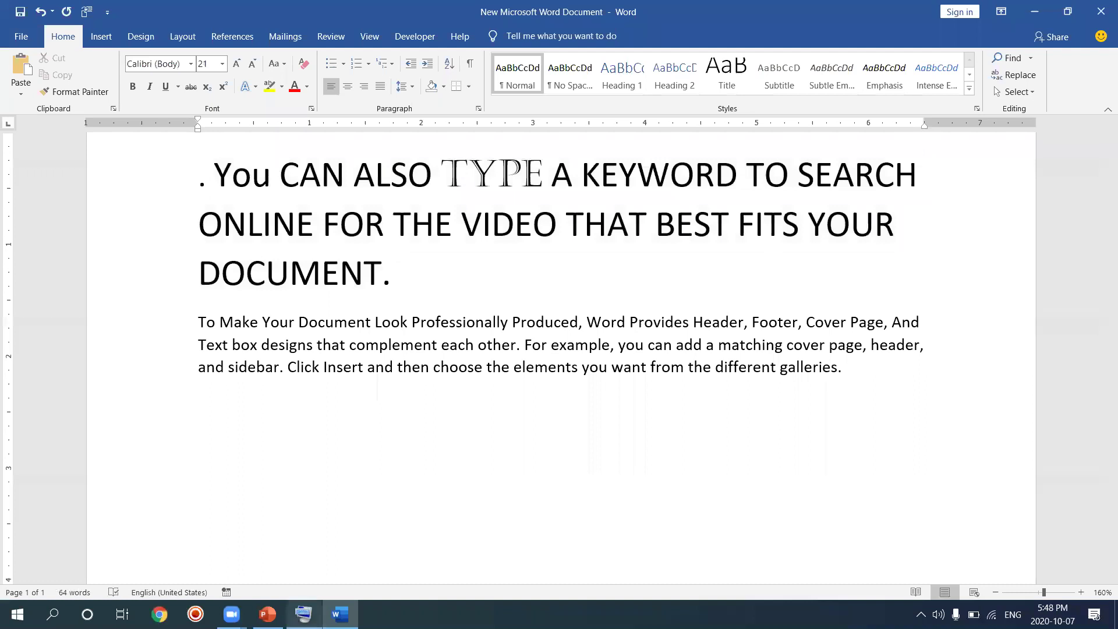
pyautogui.moveTo(307, 611)
pyautogui.click(303, 570)
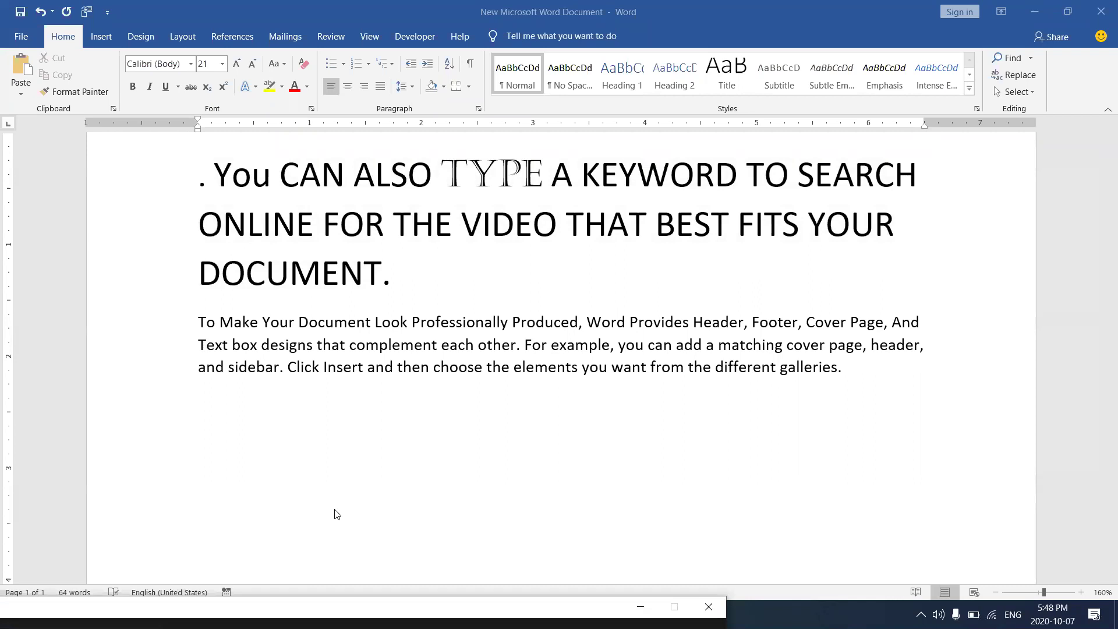
pyautogui.click(337, 445)
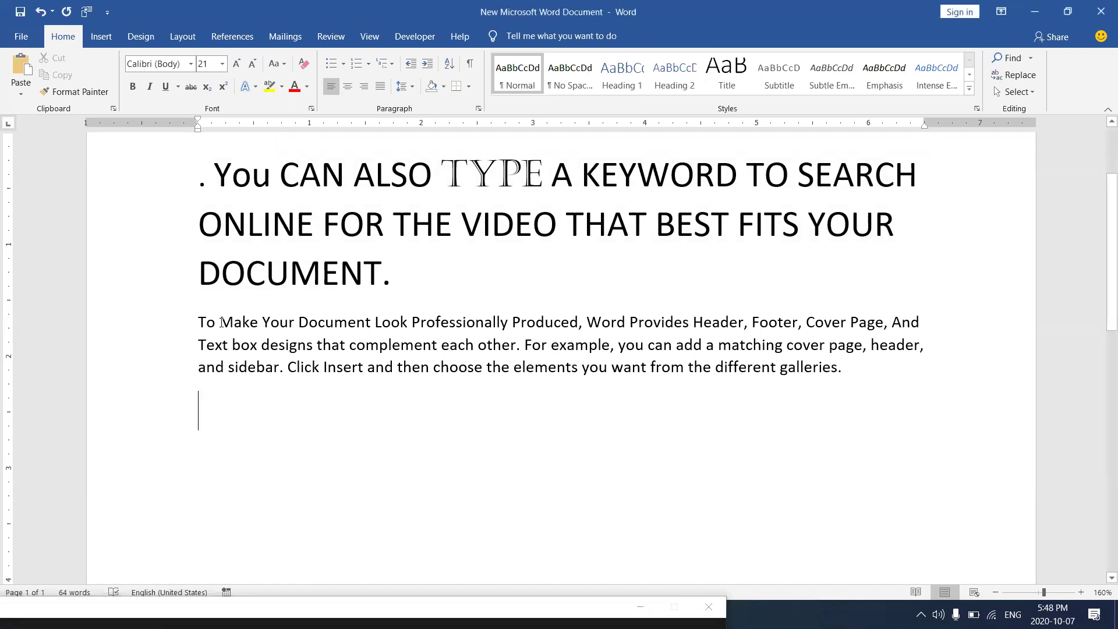
# - Delete the sentence beginning "You CAN ALSO" together with the period in front of it
pyautogui.moveTo(198, 322); pyautogui.dragTo(261, 323)
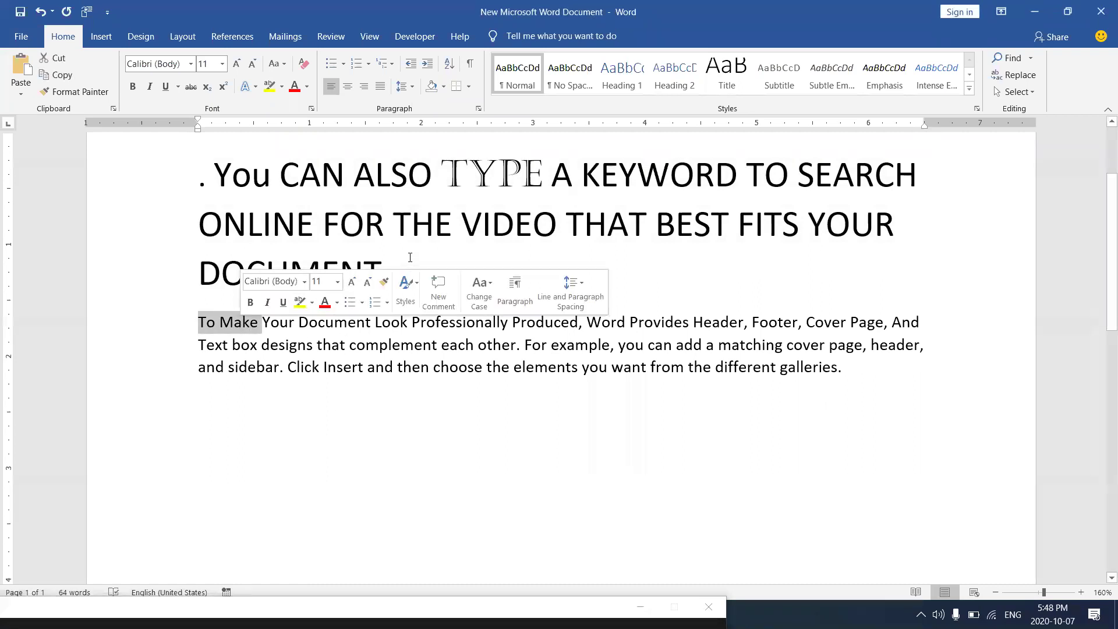
pyautogui.moveTo(407, 259); pyautogui.dragTo(230, 181)
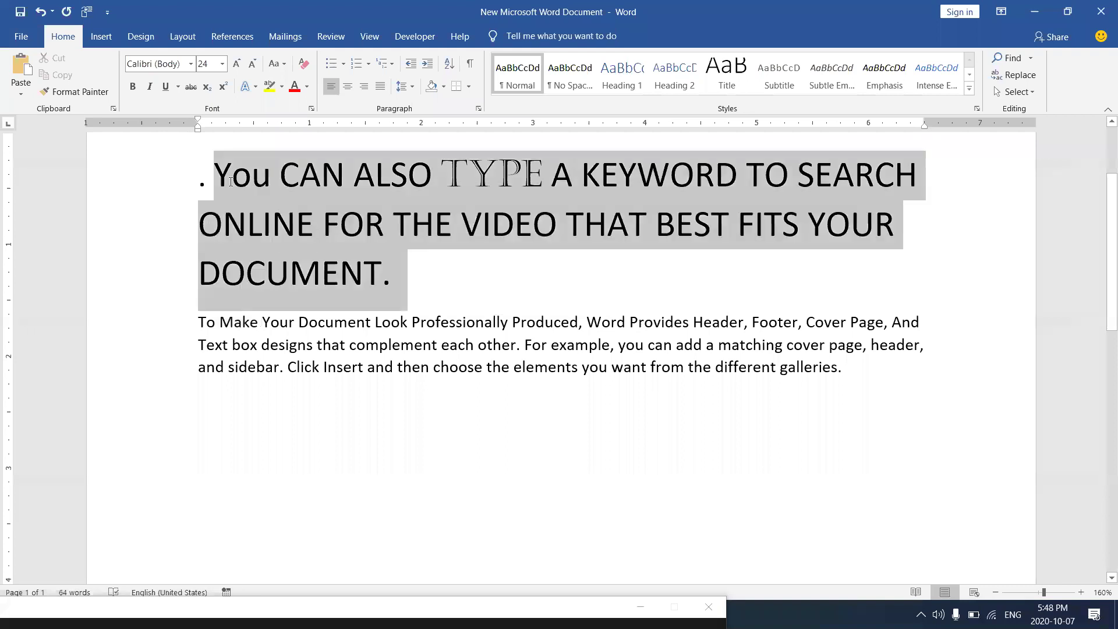
pyautogui.press('BackSpace')
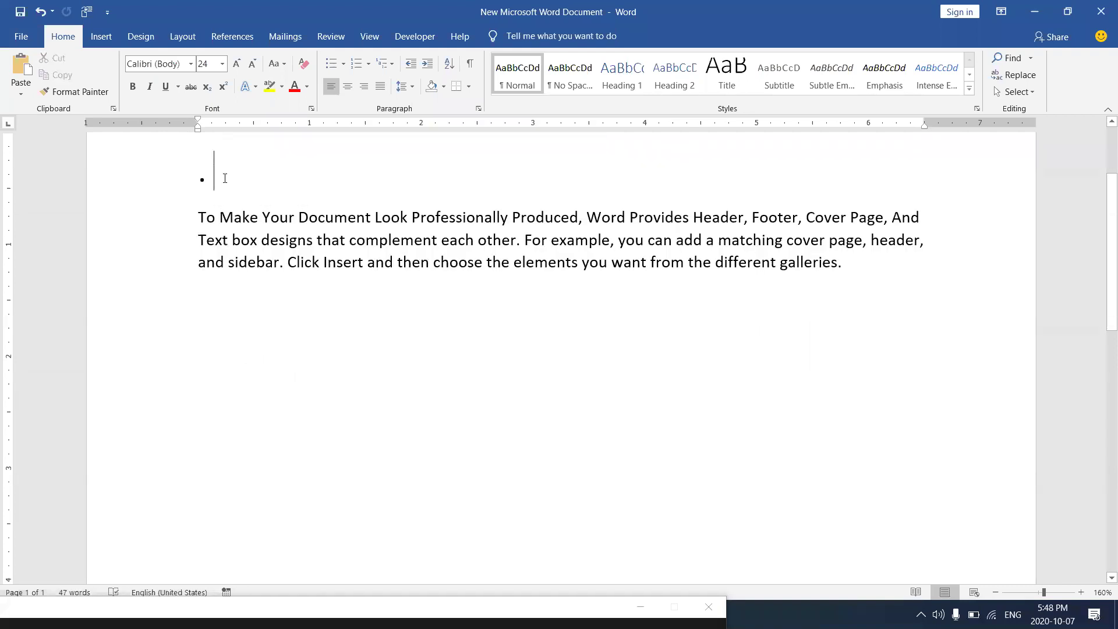
pyautogui.press('BackSpace')
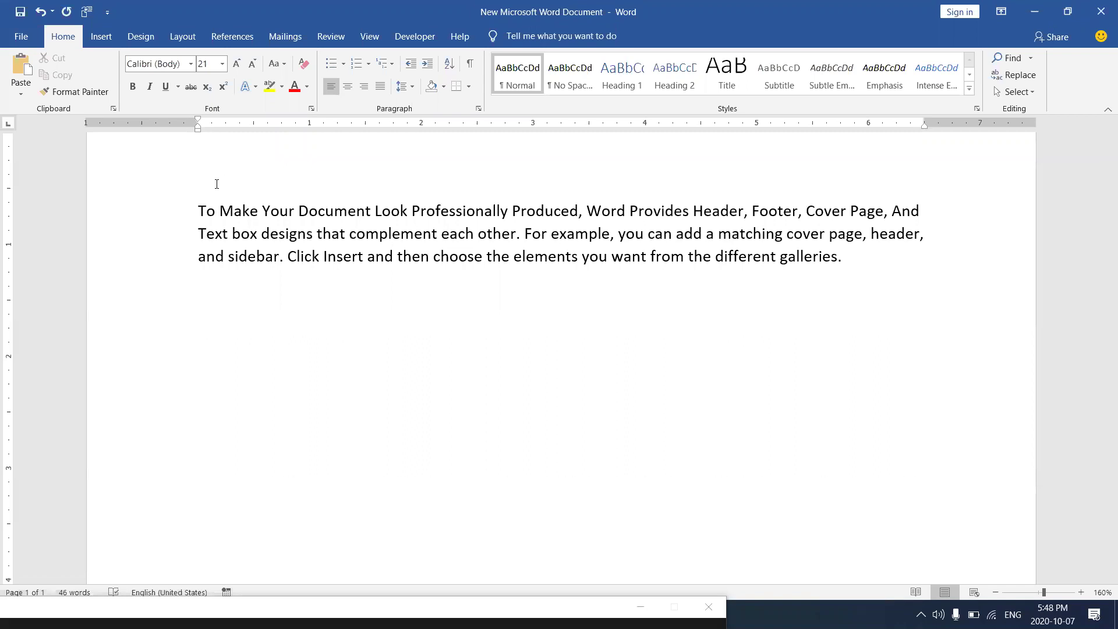
pyautogui.moveTo(186, 211); pyautogui.dragTo(552, 280)
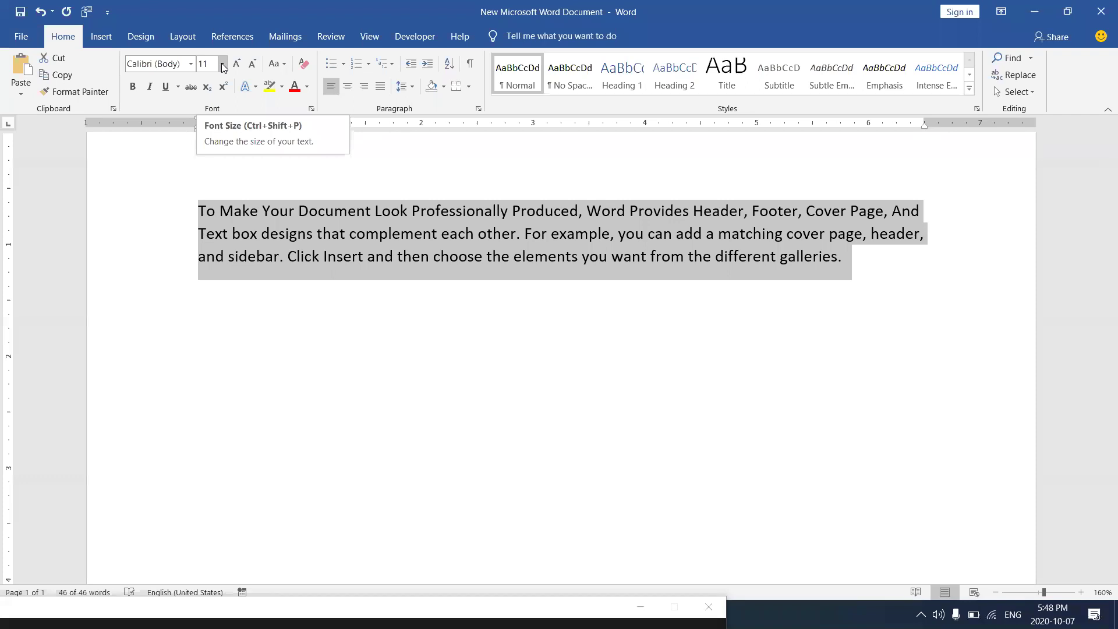
pyautogui.click(210, 224)
pyautogui.click(180, 294)
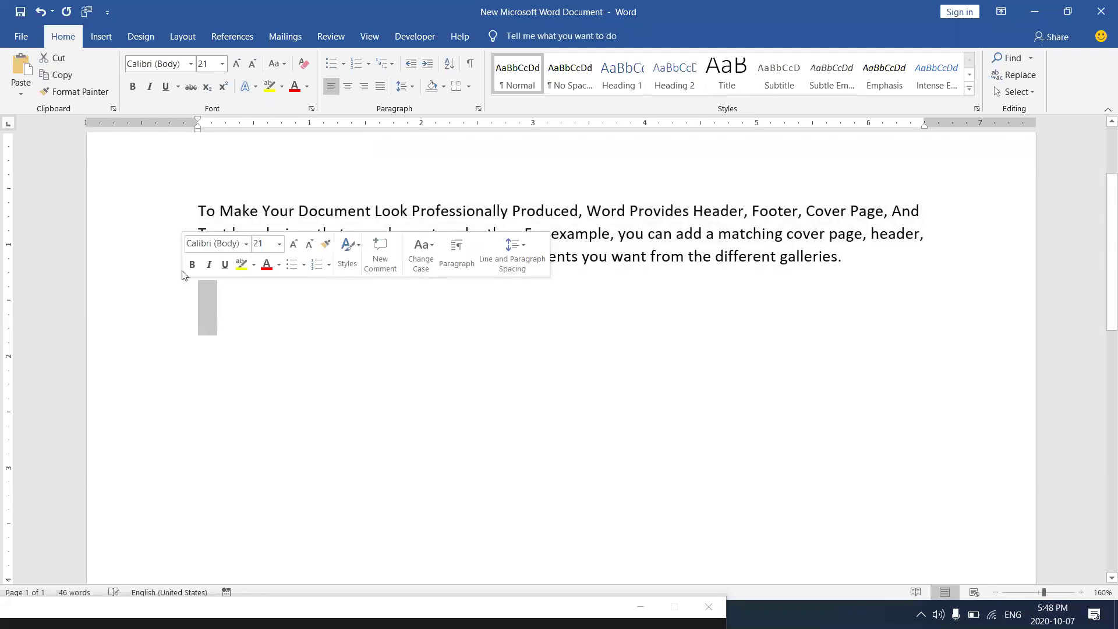
# - Place the cursor before "To Make Your Document", browse the complex-script font sizes in the Font dialog, and close it without choosing one
pyautogui.click(198, 211)
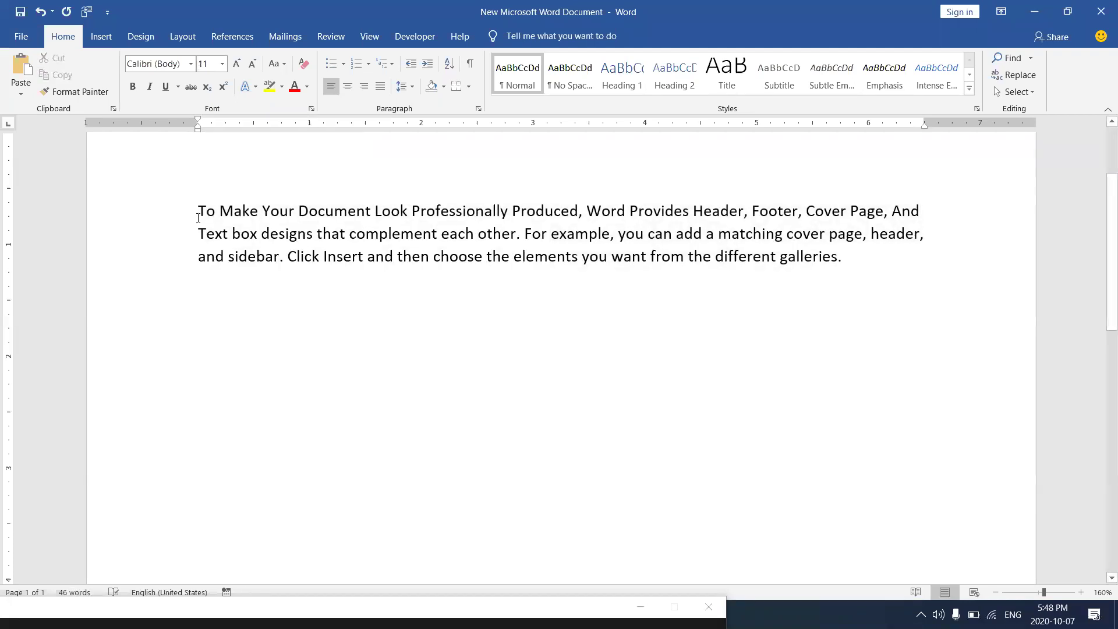
pyautogui.hotkey('ctrl', 'd')
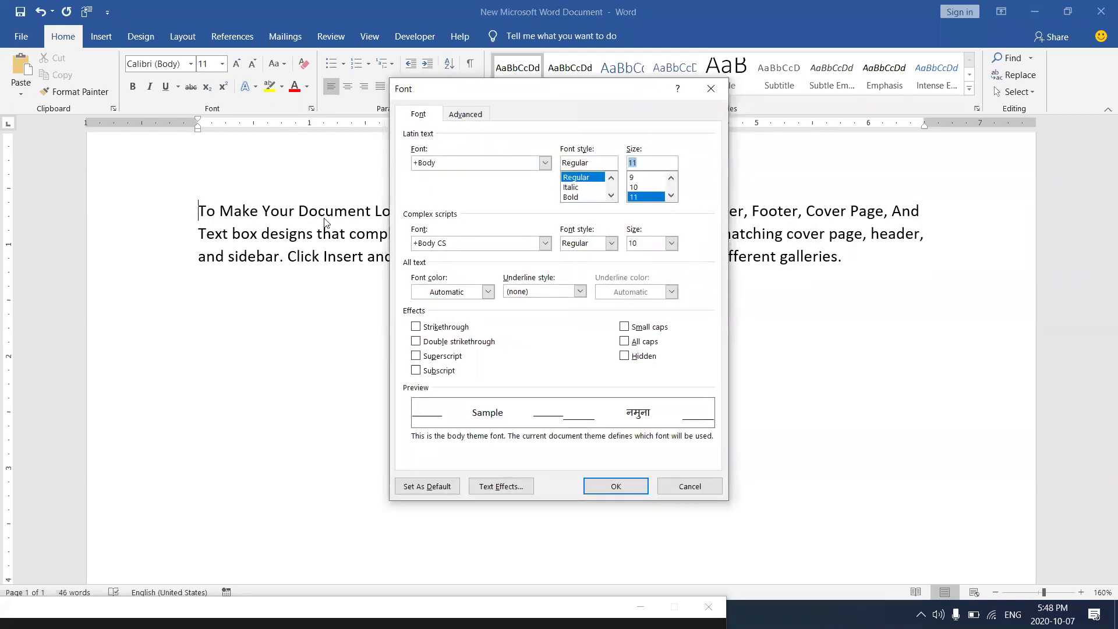
pyautogui.click(672, 244)
pyautogui.click(672, 295)
pyautogui.click(673, 296)
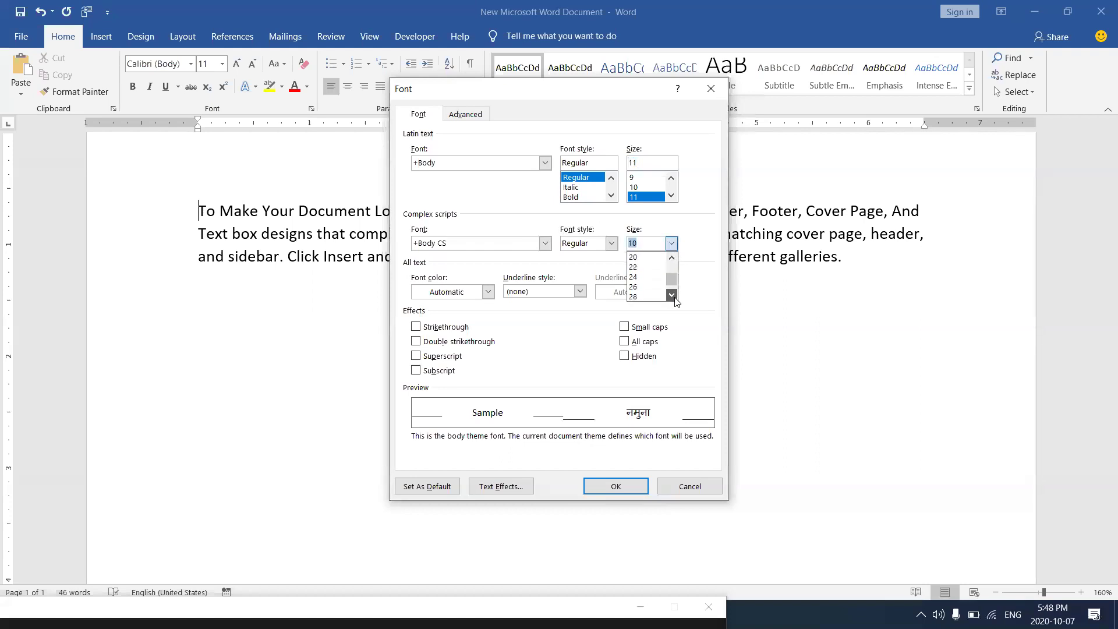
pyautogui.click(709, 90)
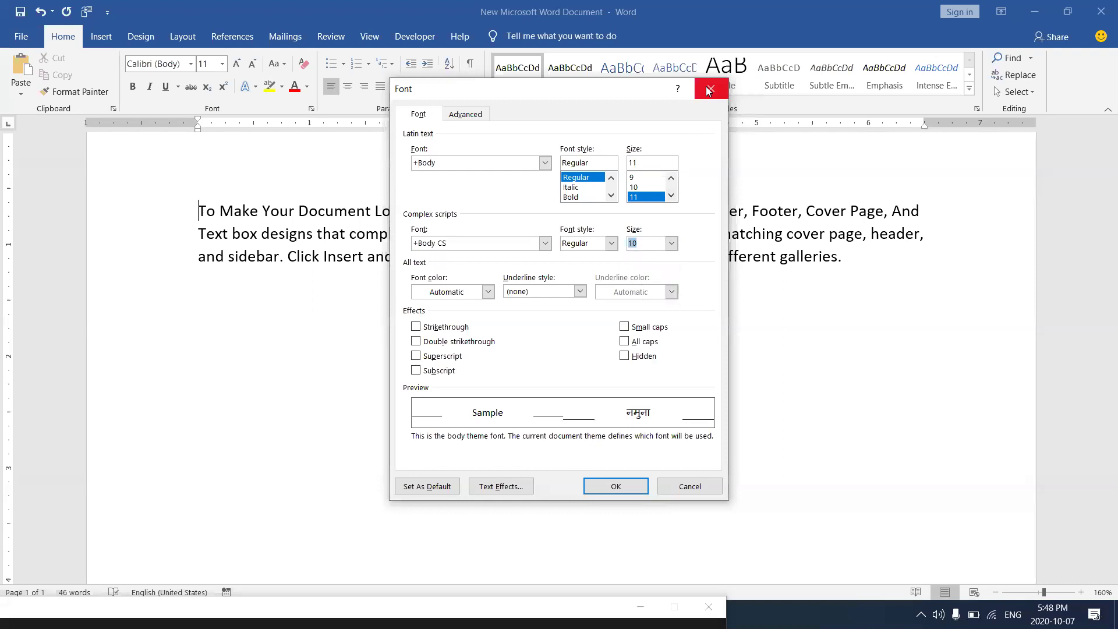
pyautogui.click(706, 86)
pyautogui.click(706, 87)
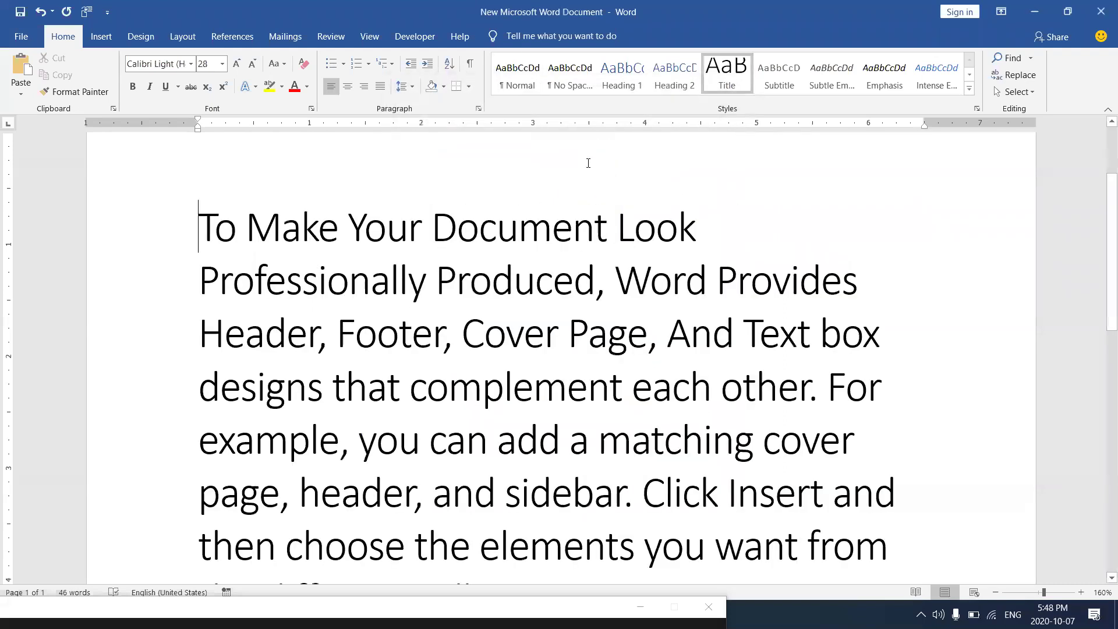
# - Undo the Title formatting of the paragraph and place the cursor on the empty line below it
pyautogui.hotkey('ctrl', 'z')
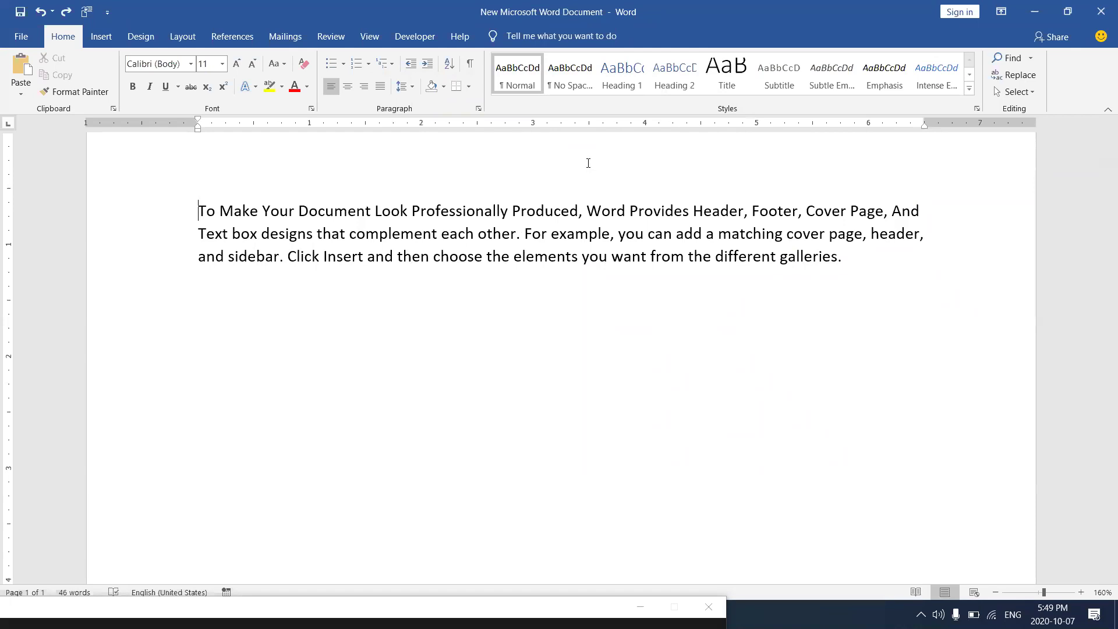
pyautogui.click(490, 362)
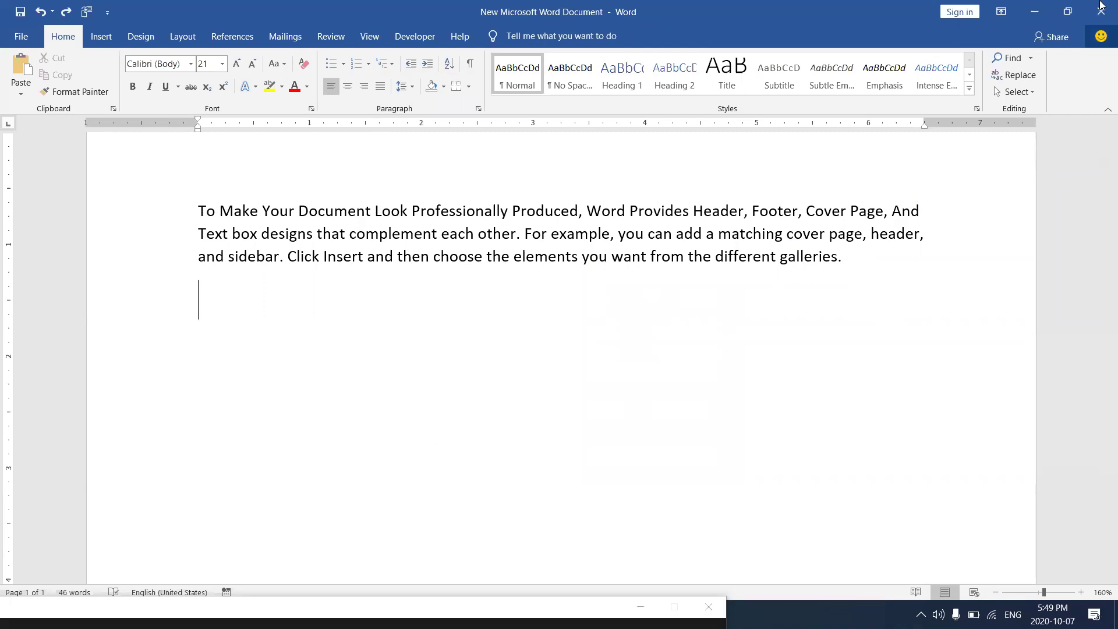
# - Minimize the Word and PowerPoint windows, then bring the On-Screen Keyboard fully into view on the desktop and enlarge it
pyautogui.click(1028, 11)
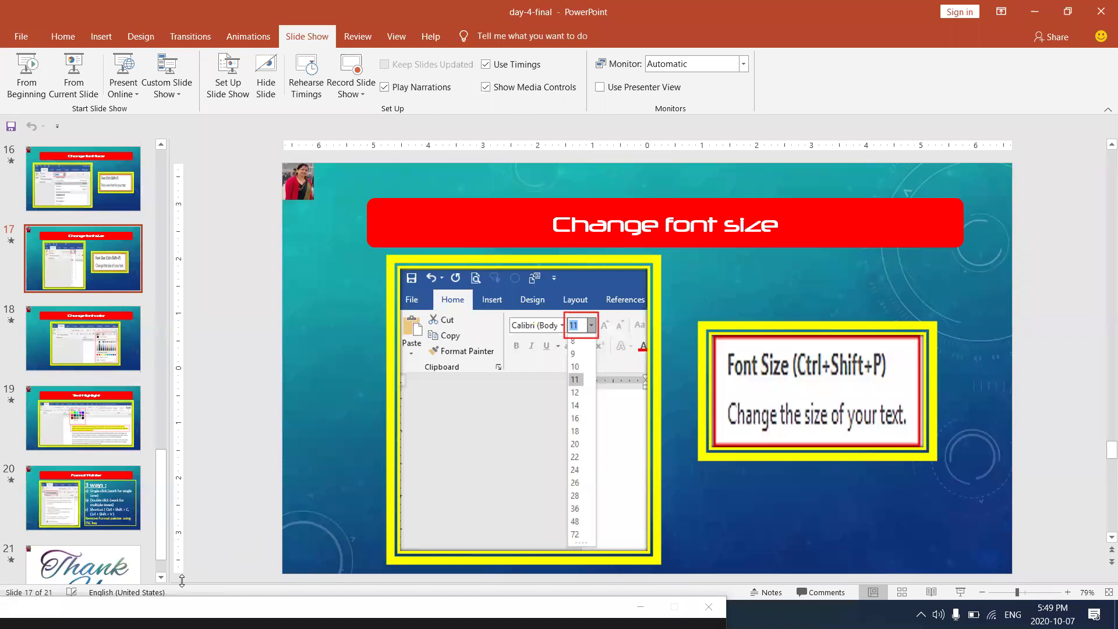
pyautogui.hotkey('alt', 'Tab')
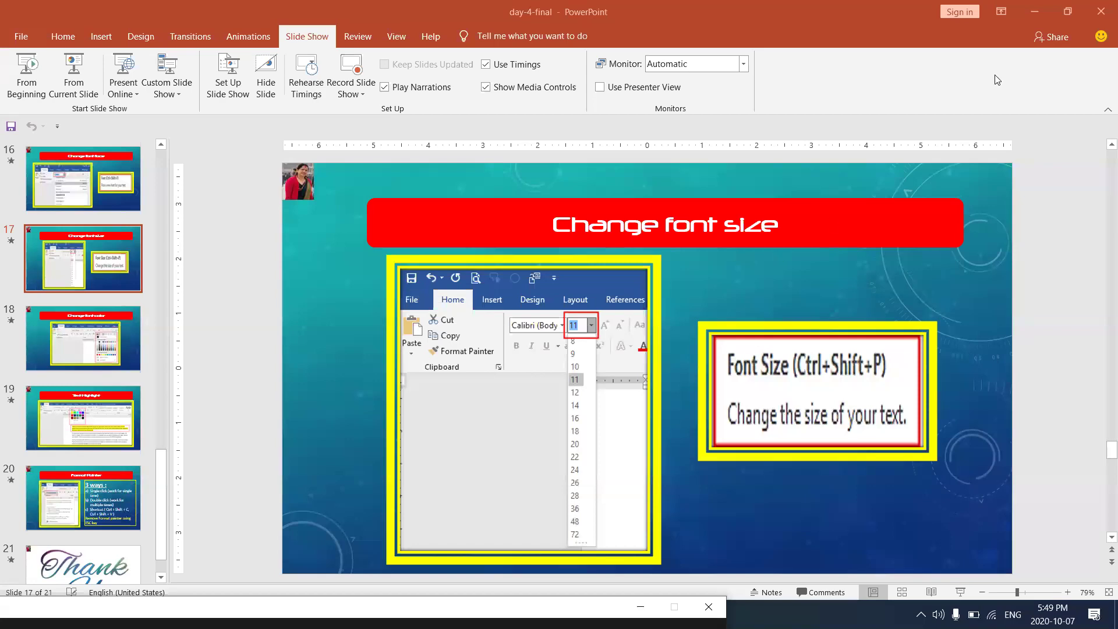
pyautogui.click(1033, 10)
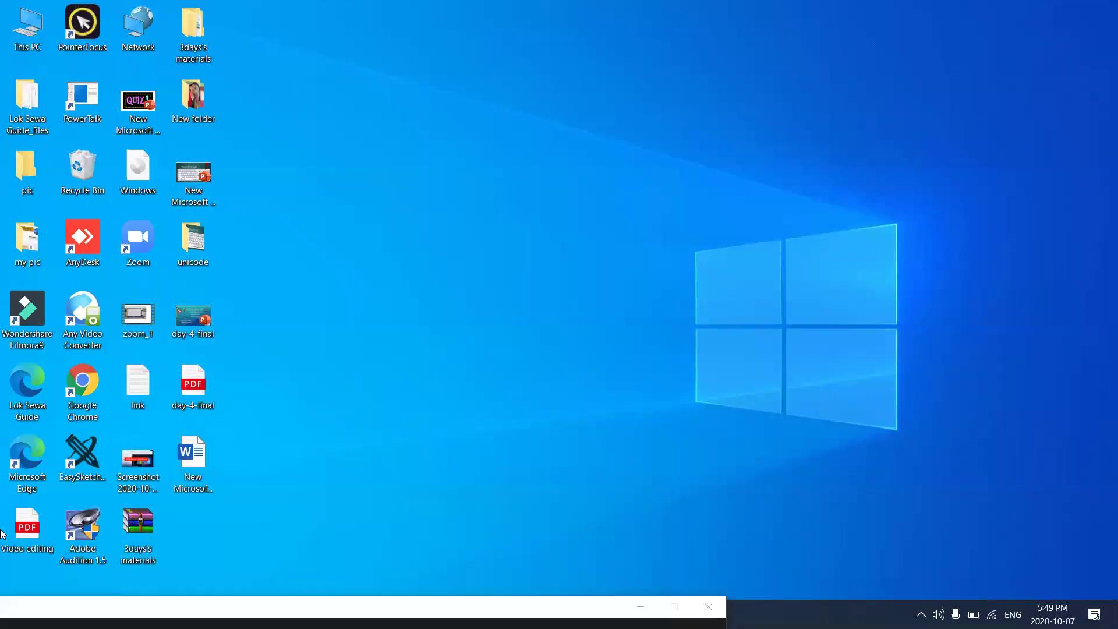
pyautogui.moveTo(16, 607); pyautogui.dragTo(72, 607)
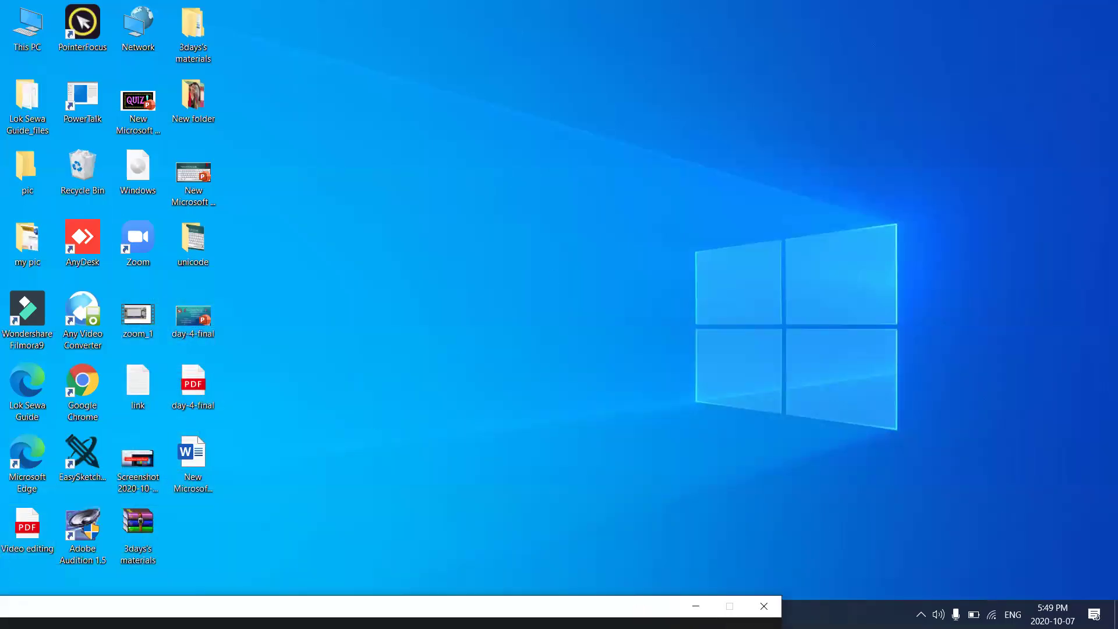
pyautogui.moveTo(147, 606); pyautogui.dragTo(395, 528)
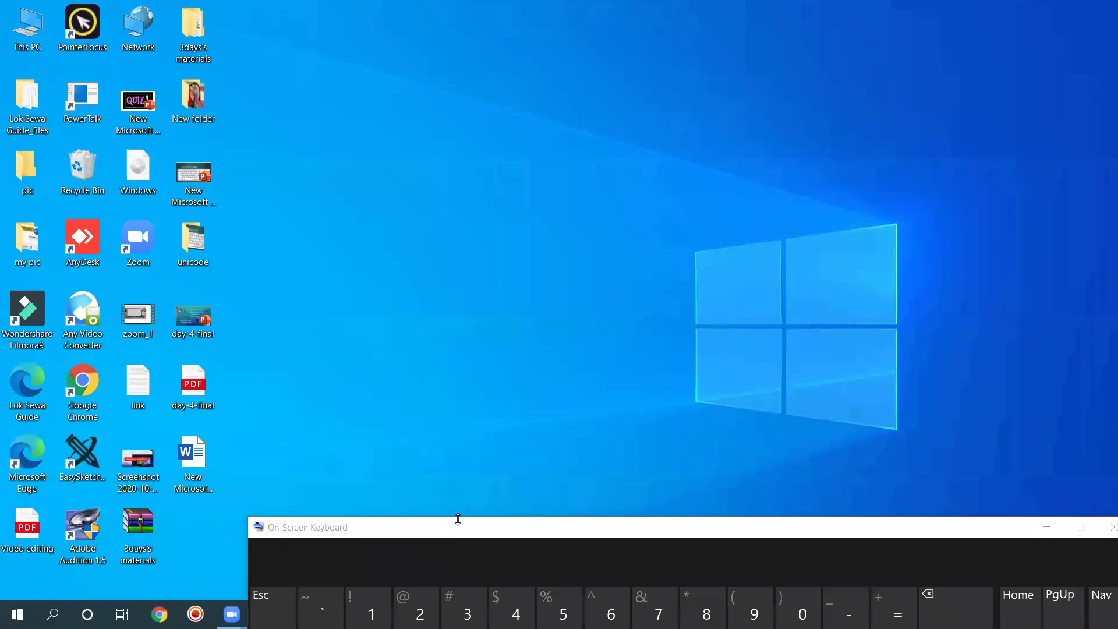
pyautogui.moveTo(458, 520); pyautogui.dragTo(319, 287)
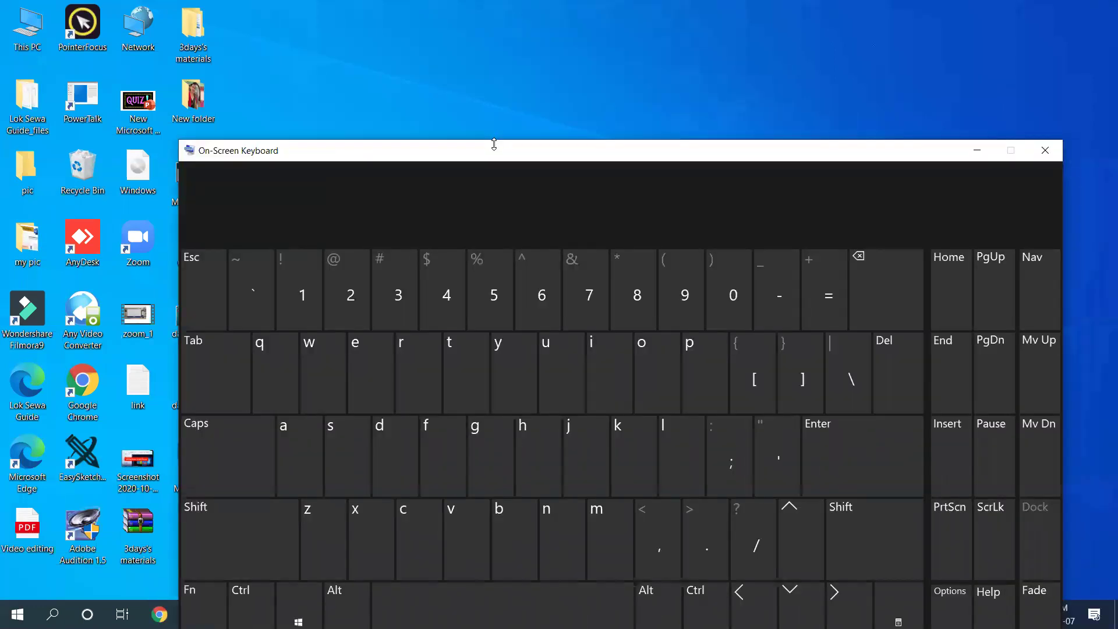
pyautogui.moveTo(494, 144); pyautogui.dragTo(573, 225)
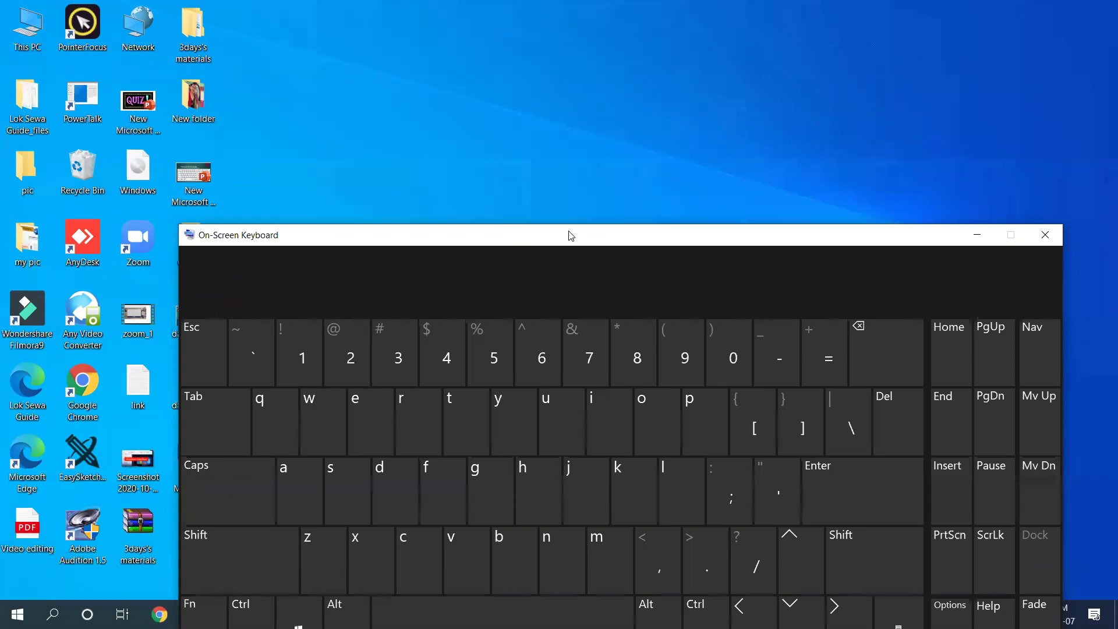
pyautogui.moveTo(571, 236); pyautogui.dragTo(475, 82)
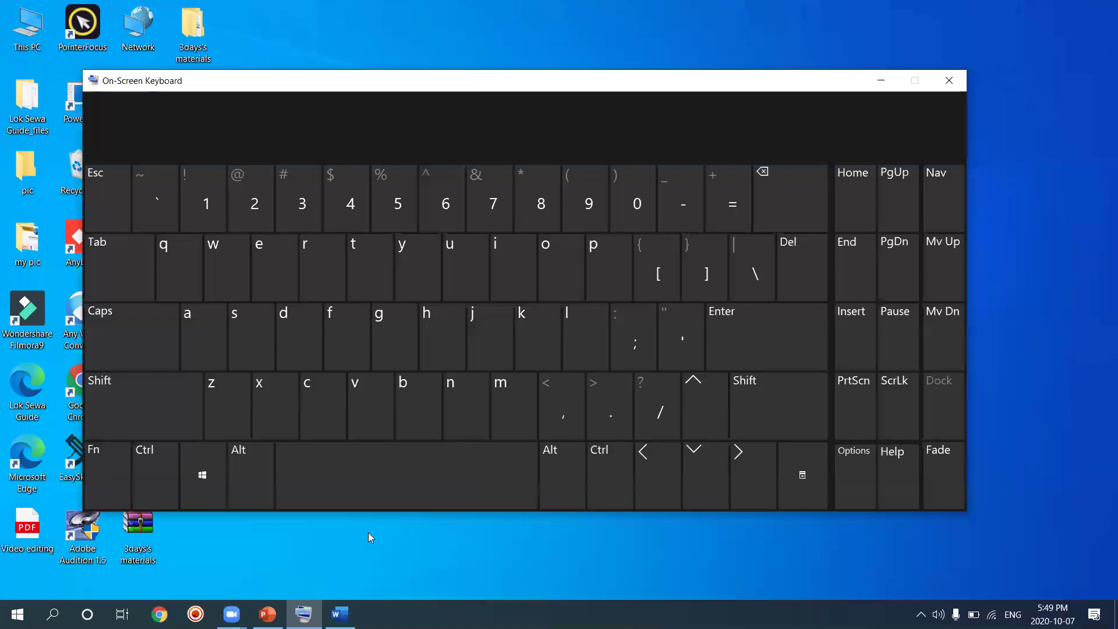
# - Switch back to the Word document, reduce the On-Screen Keyboard's height, and place it just below the paragraph
pyautogui.click(340, 613)
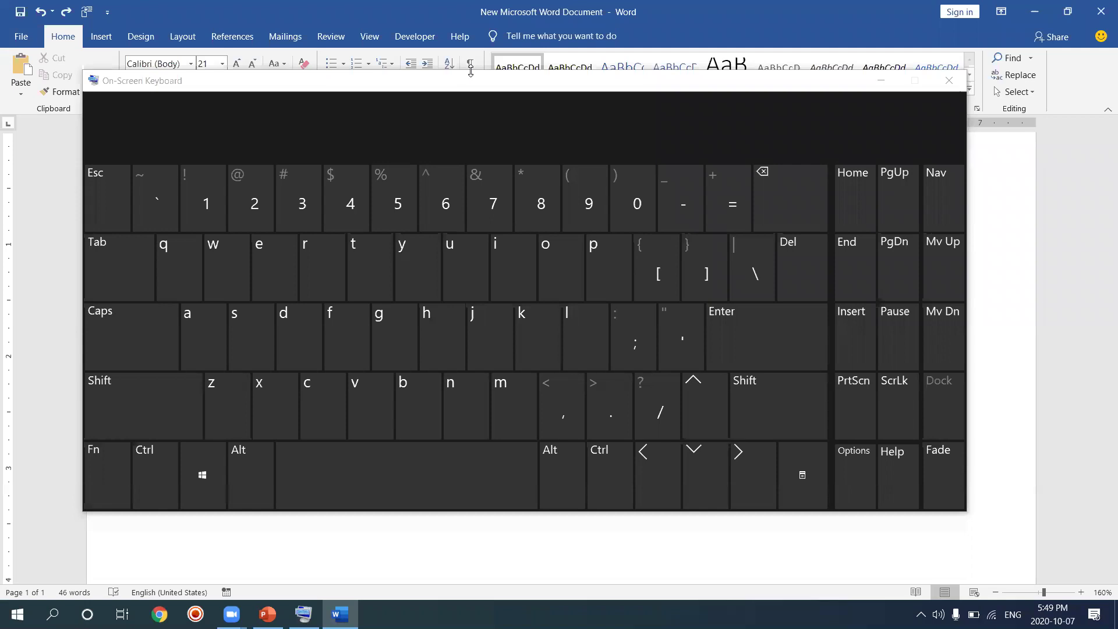
pyautogui.moveTo(470, 70); pyautogui.dragTo(517, 286)
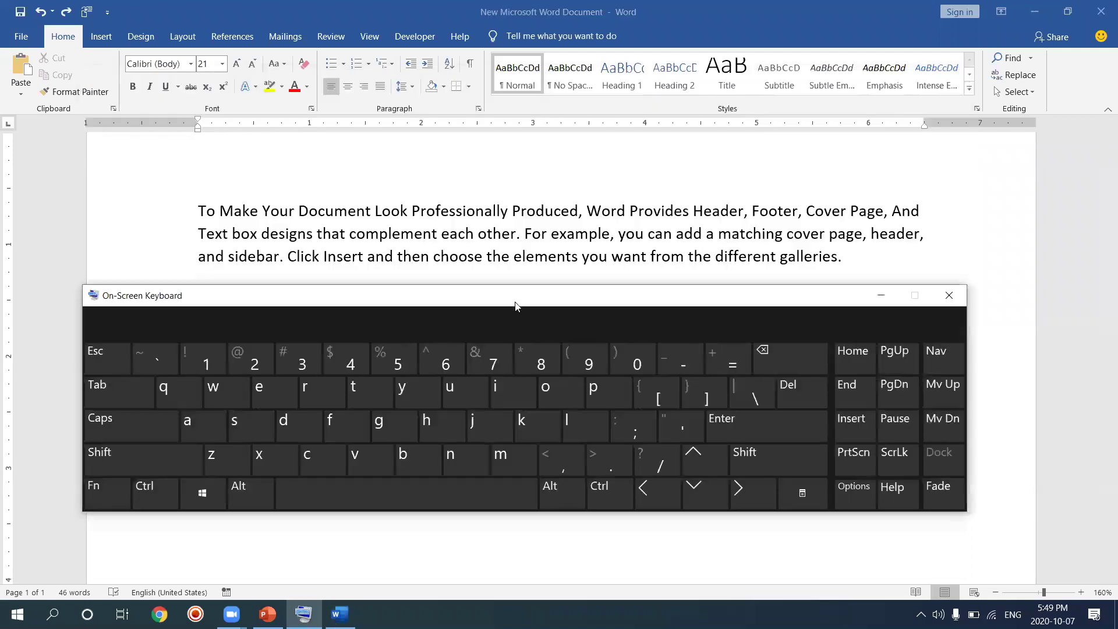
pyautogui.moveTo(515, 302); pyautogui.dragTo(523, 324)
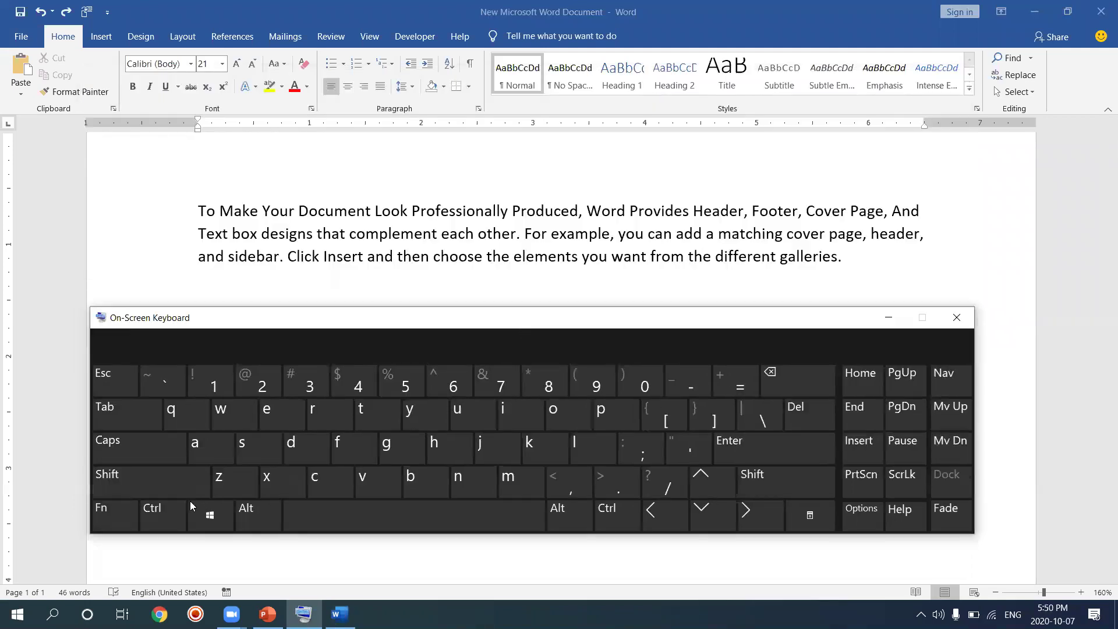
# - Select the paragraph beginning "To Make Your Document" and increase its font size stepwise to 14
pyautogui.click(170, 510)
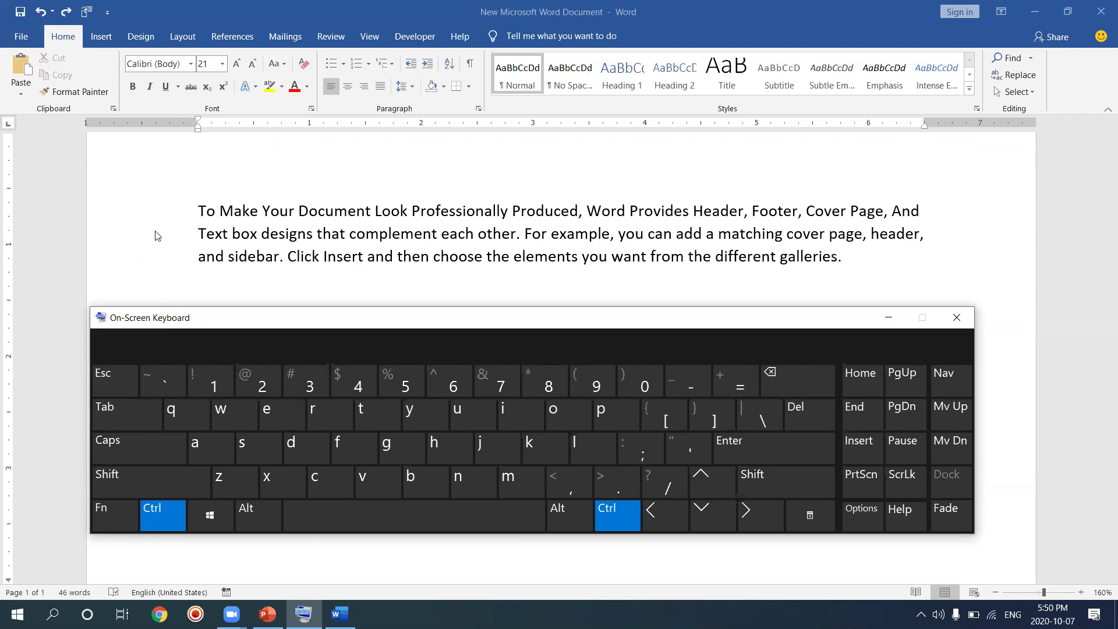
pyautogui.keyDown('ctrl'); pyautogui.click(200, 212); pyautogui.keyUp('ctrl')
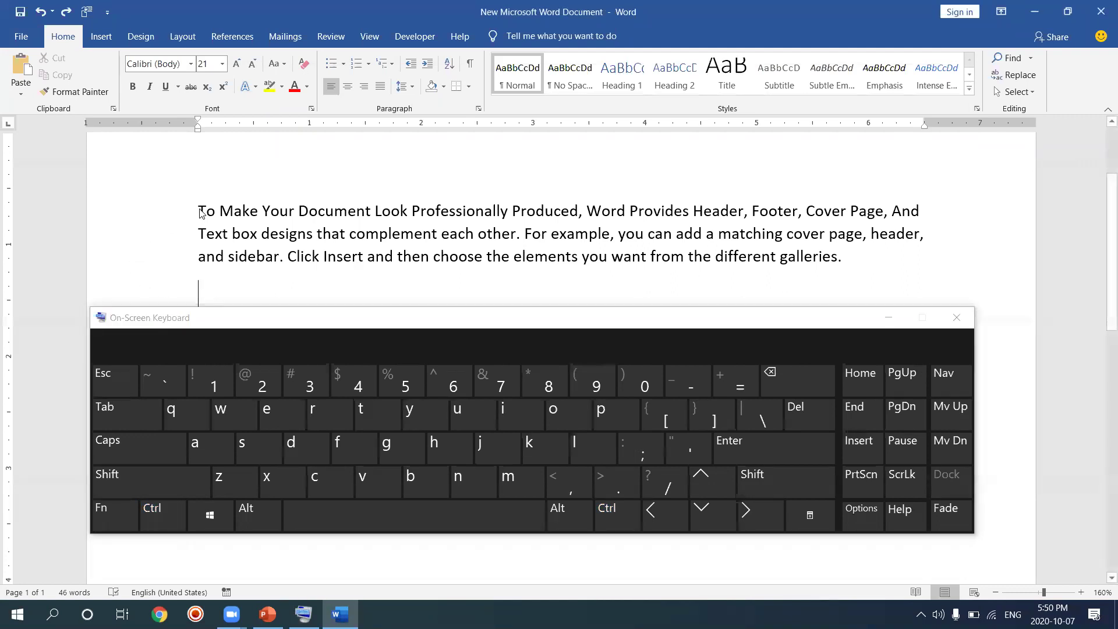
pyautogui.moveTo(200, 212); pyautogui.dragTo(839, 256)
pyautogui.press('ctrl')
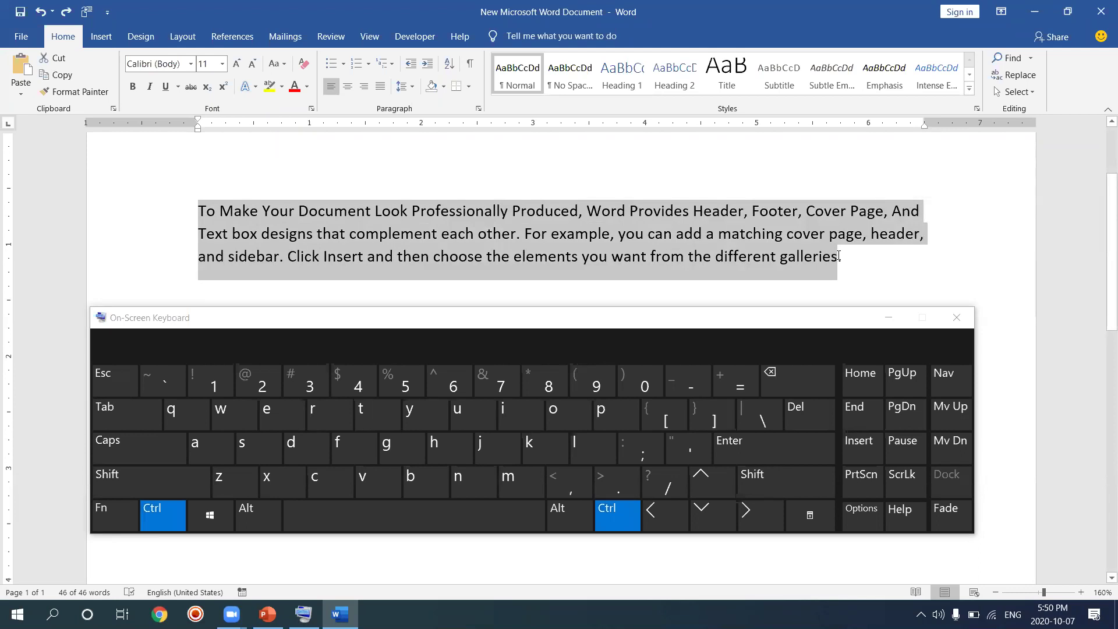
pyautogui.press('ctrl')
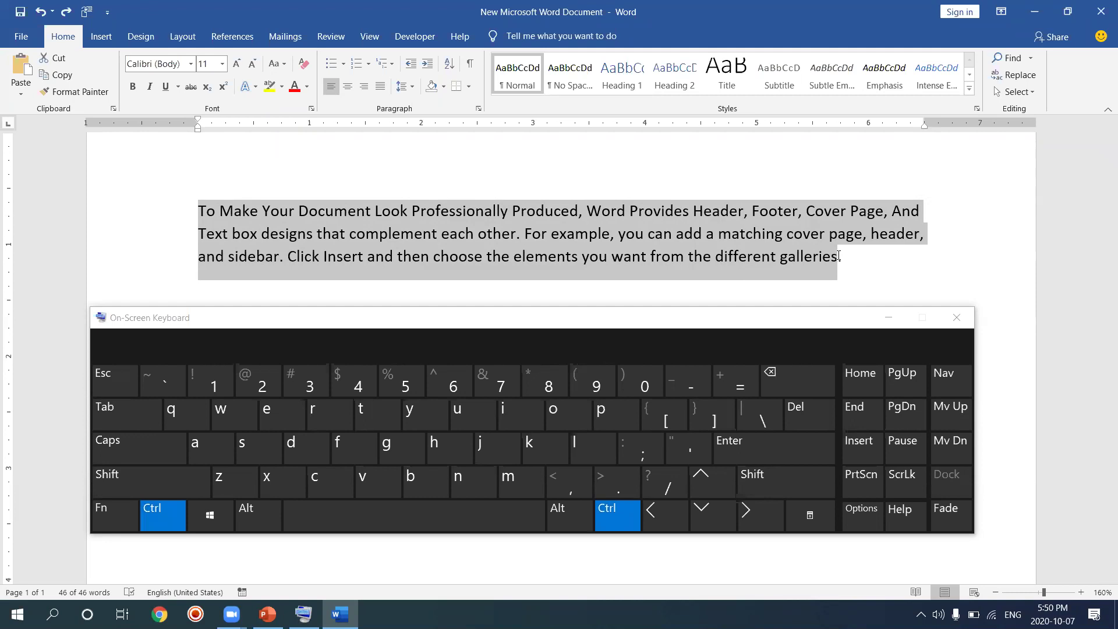
pyautogui.press('shift')
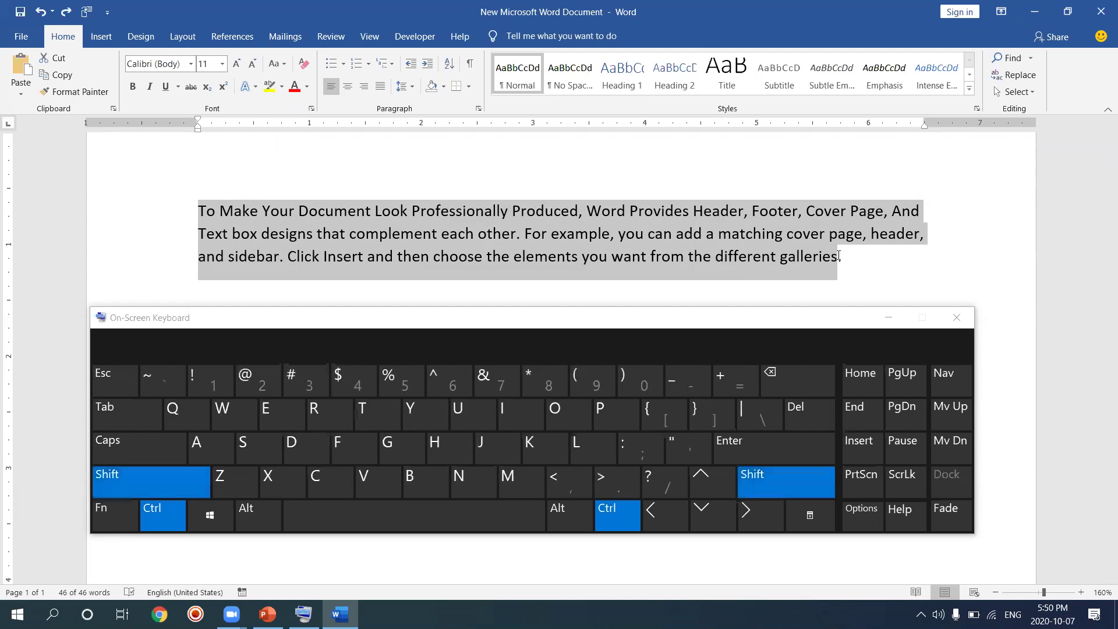
pyautogui.hotkey('ctrl', 'shift', '.')
pyautogui.hotkey('ctrl', 'shift', '.')
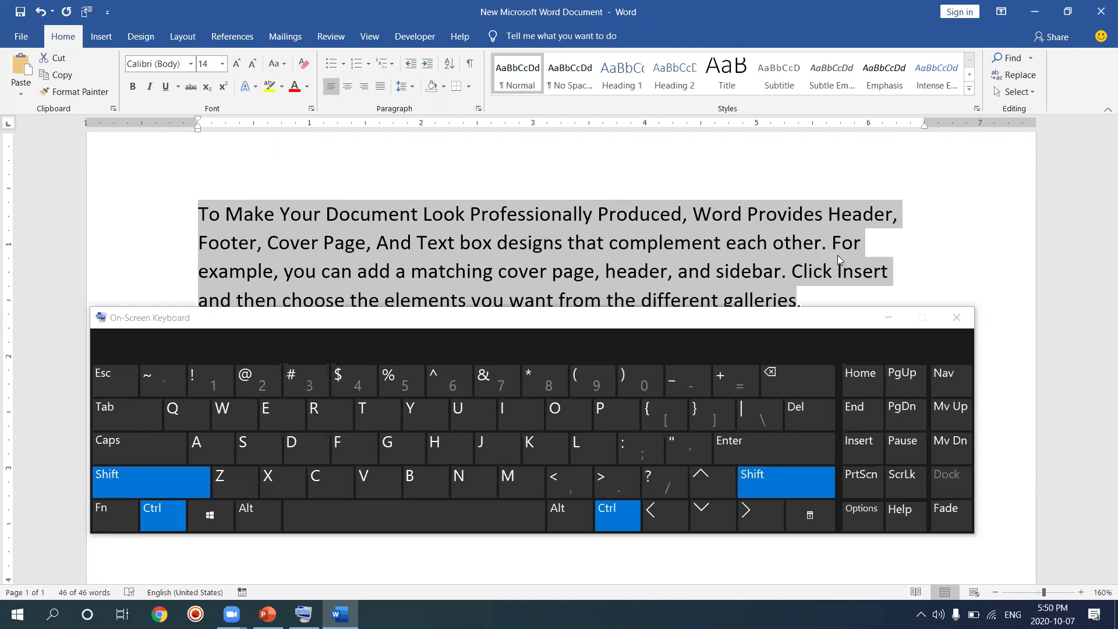
pyautogui.click(756, 511)
pyautogui.click(756, 511)
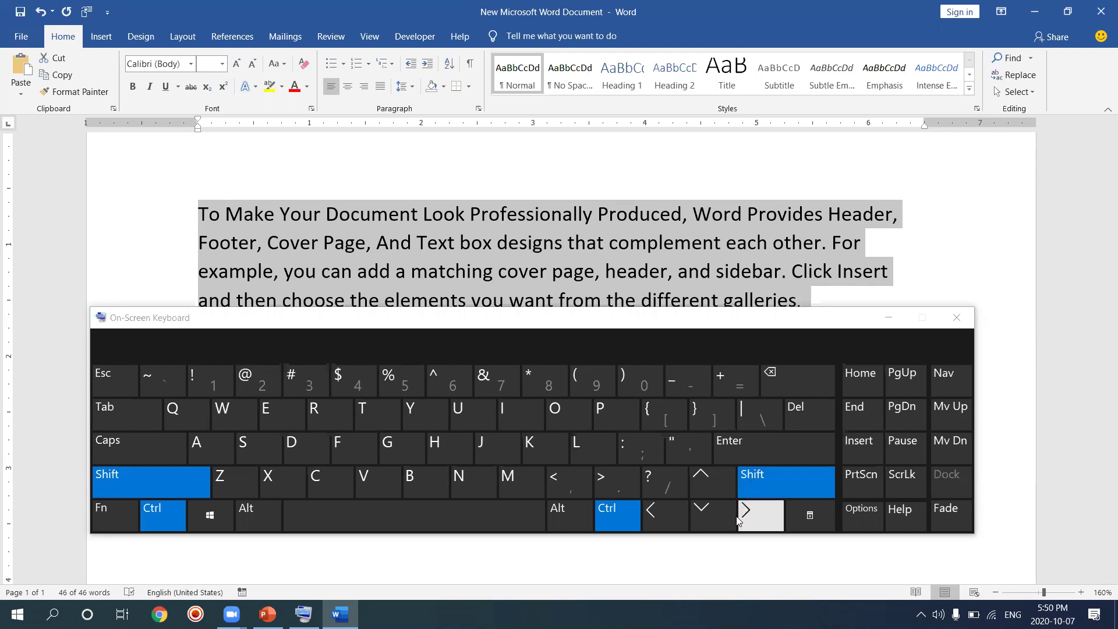
pyautogui.click(651, 519)
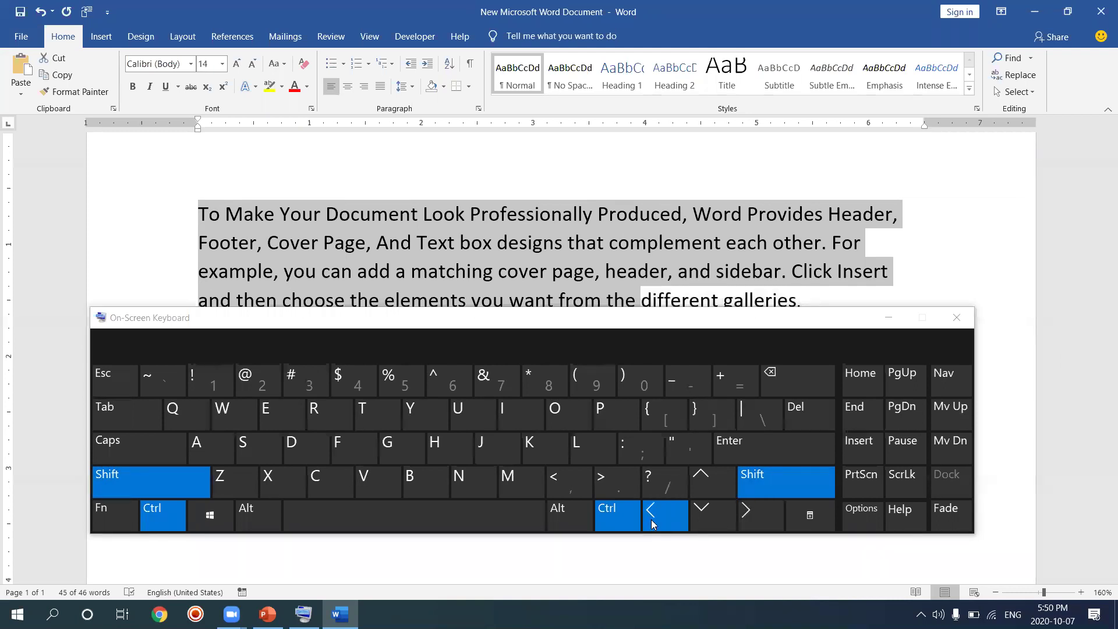
pyautogui.hotkey('ctrl', 'shift', 'Left')
pyautogui.hotkey('ctrl', 'shift', 'Left')
pyautogui.hotkey('ctrl', 'shift', 'Left')
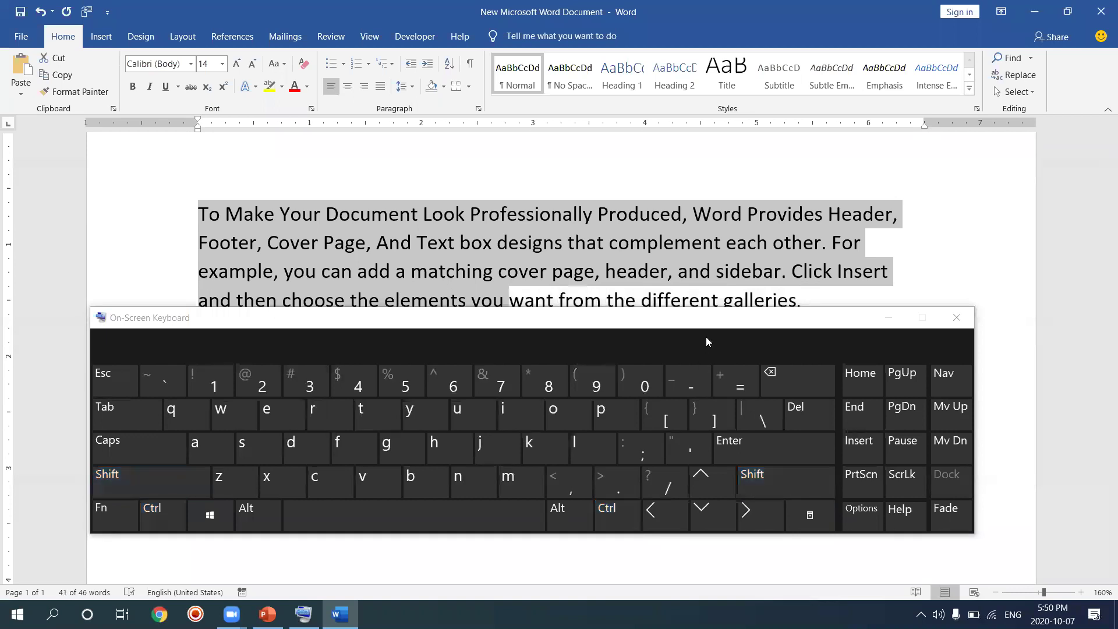
pyautogui.click(376, 259)
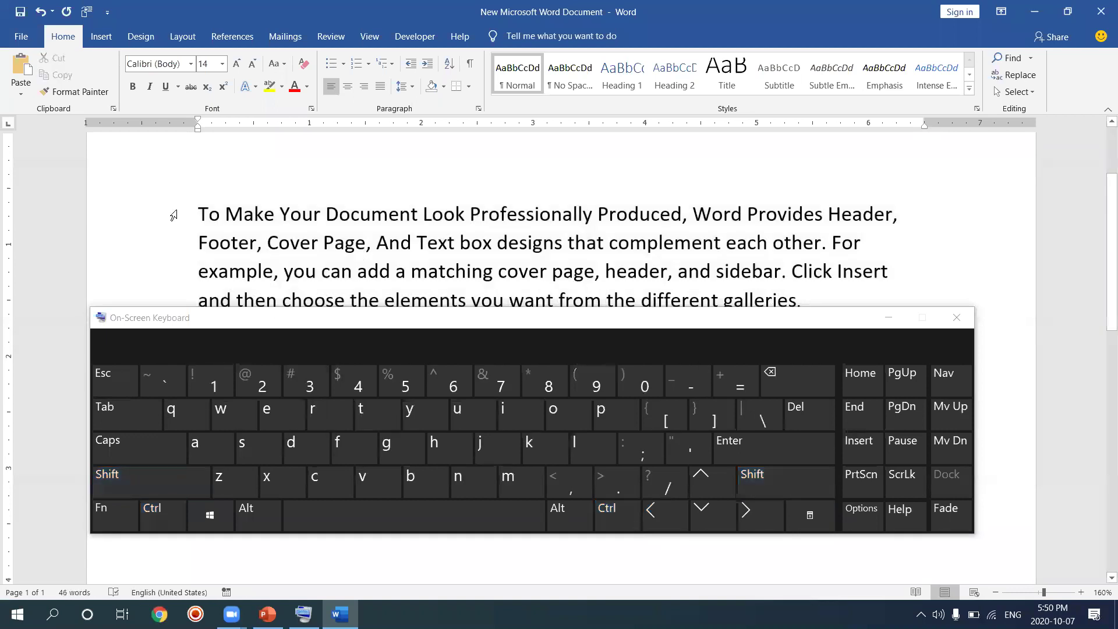
# - Select the whole paragraph again and grow its font size stepwise to 20
pyautogui.moveTo(201, 213); pyautogui.dragTo(842, 309)
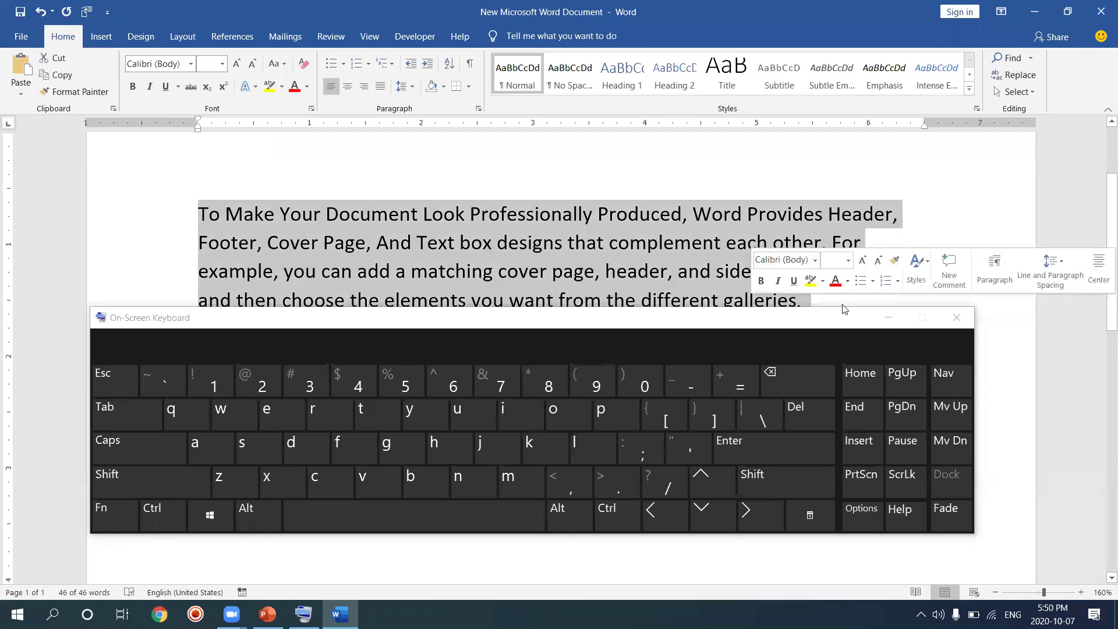
pyautogui.press('ctrl')
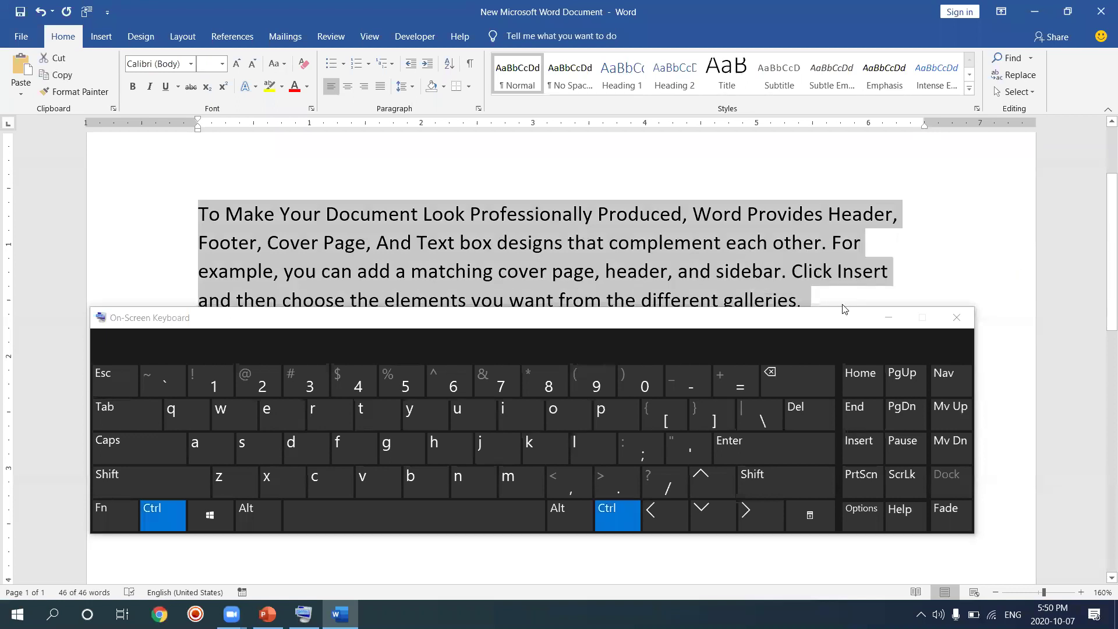
pyautogui.press('shift')
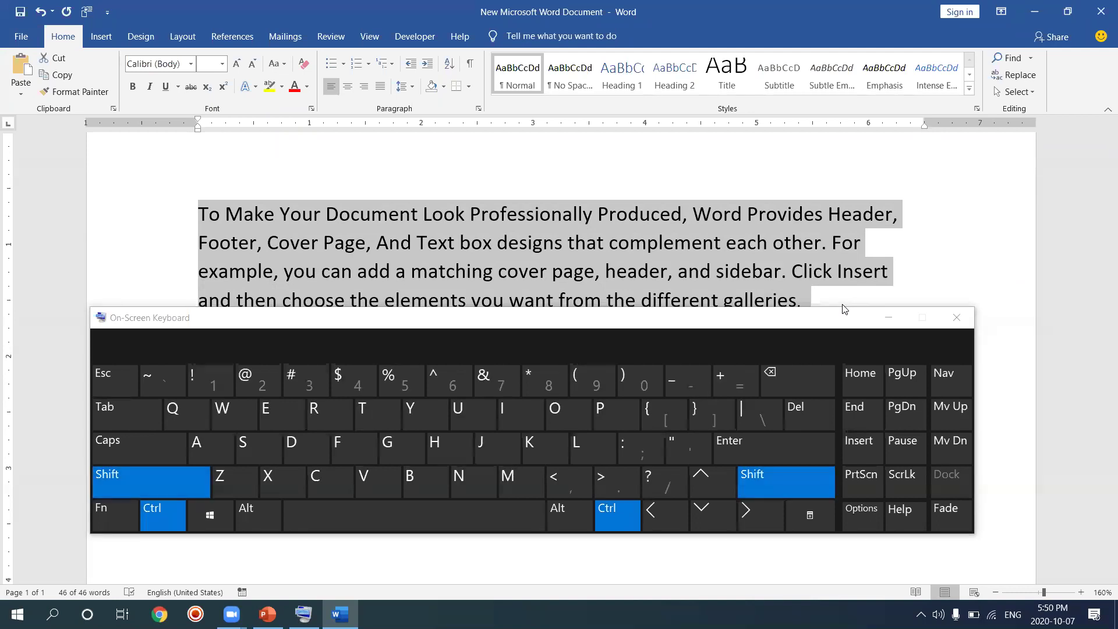
pyautogui.hotkey('ctrl', 'shift', '.')
pyautogui.hotkey('ctrl', 'shift', '.')
pyautogui.hotkey('ctrl', 'shift', '.')
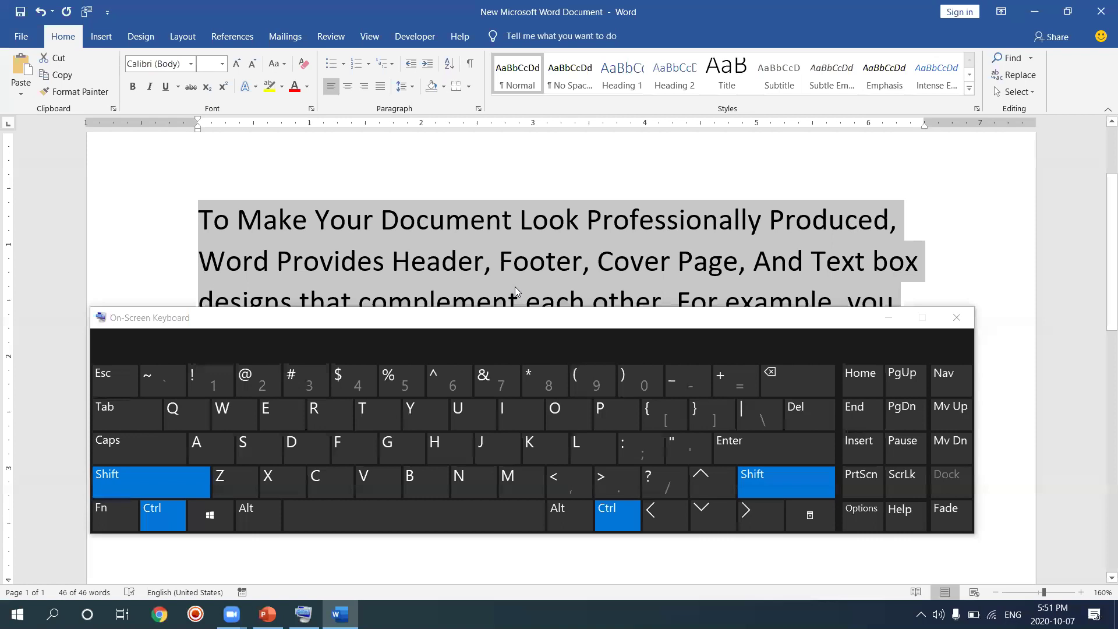
# - Shrink the selected paragraph's font size stepwise to 11
pyautogui.hotkey('ctrl', 'shift', ',')
pyautogui.hotkey('ctrl', 'shift', ',')
pyautogui.hotkey('ctrl', 'shift', ',')
pyautogui.hotkey('ctrl', 'shift', ',')
pyautogui.hotkey('ctrl', 'shift', ',')
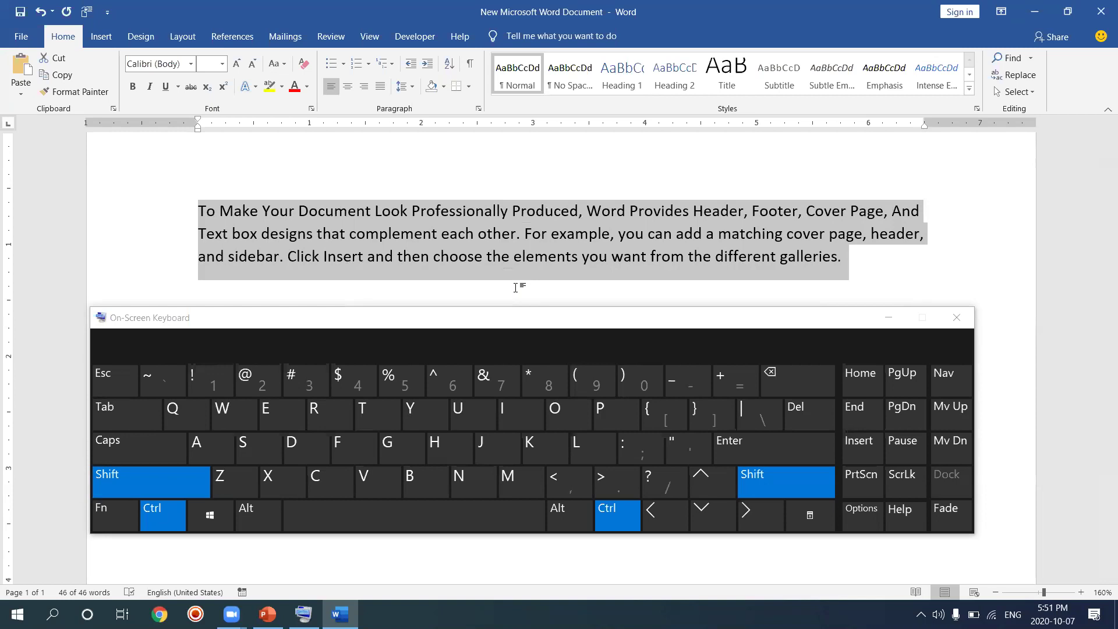
# - Enlarge the selected paragraph's font size stepwise back to 20 and clear the selection above the text
pyautogui.hotkey('ctrl', 'shift', '.')
pyautogui.hotkey('ctrl', 'shift', '.')
pyautogui.hotkey('ctrl', 'shift', '.')
pyautogui.hotkey('ctrl', 'shift', '.')
pyautogui.hotkey('ctrl', 'shift', '.')
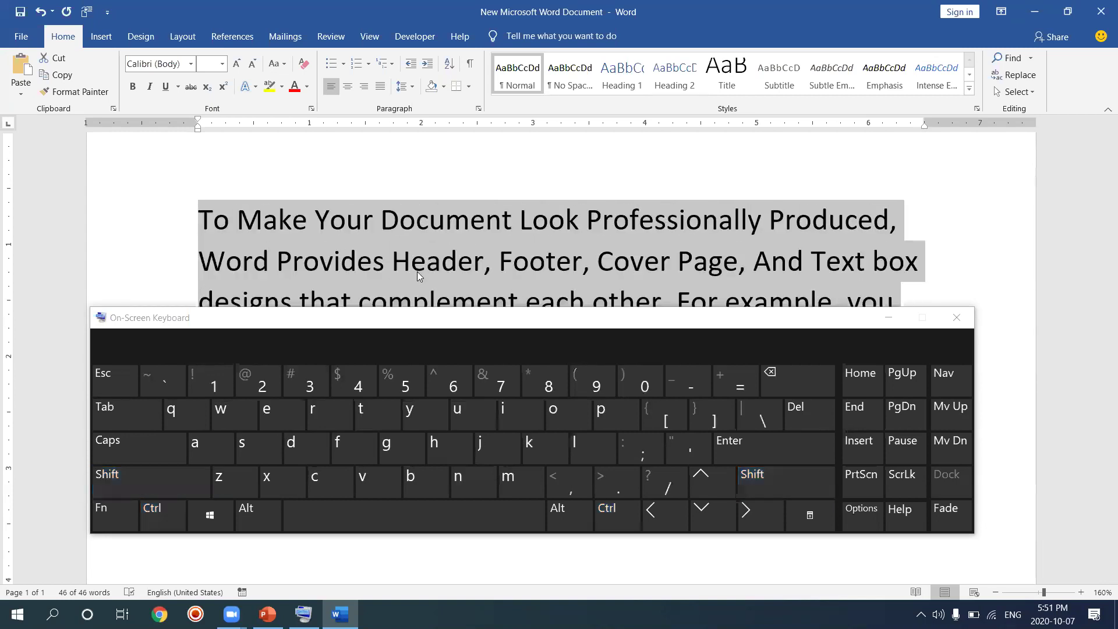
pyautogui.click(254, 160)
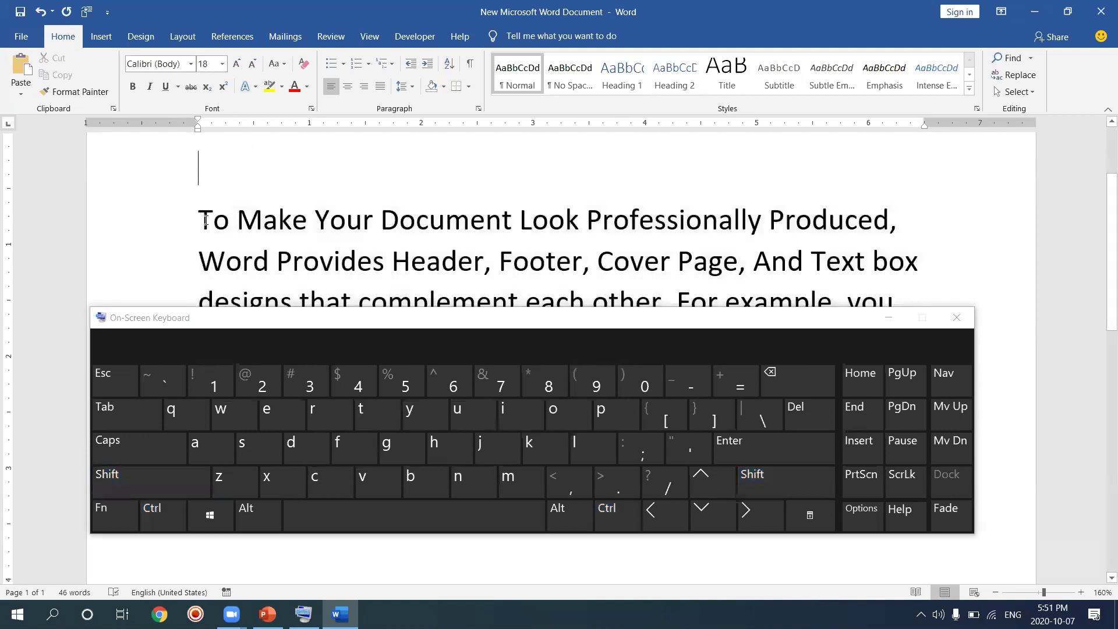
# - Select only the word "To" at the start of the paragraph and increase its font size stepwise to 72
pyautogui.moveTo(199, 220); pyautogui.dragTo(223, 224)
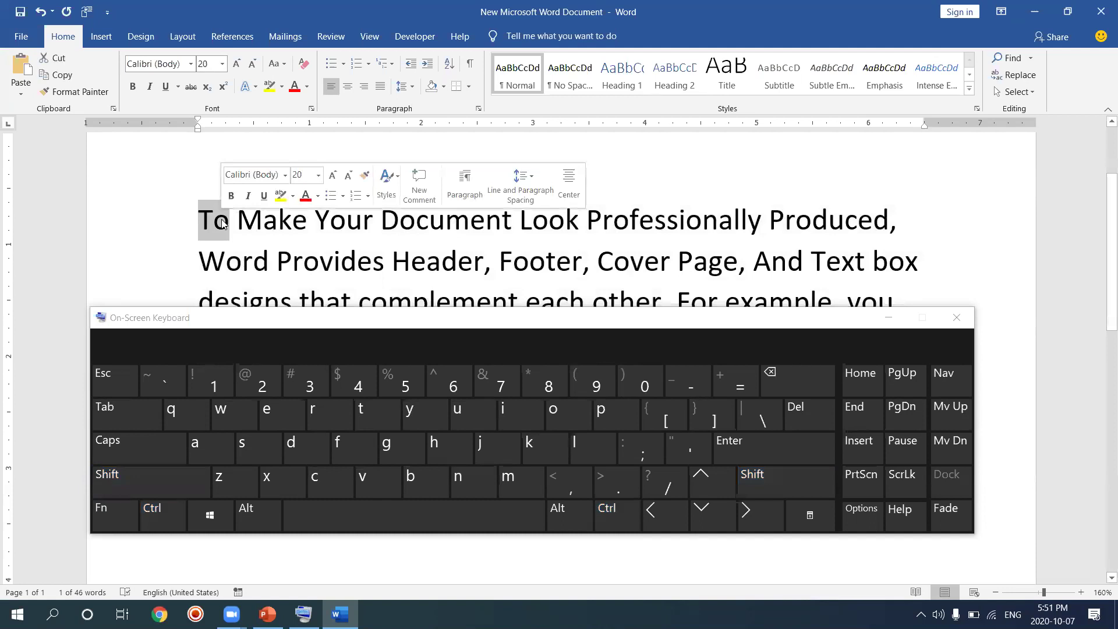
pyautogui.press('ctrl')
pyautogui.press('shift')
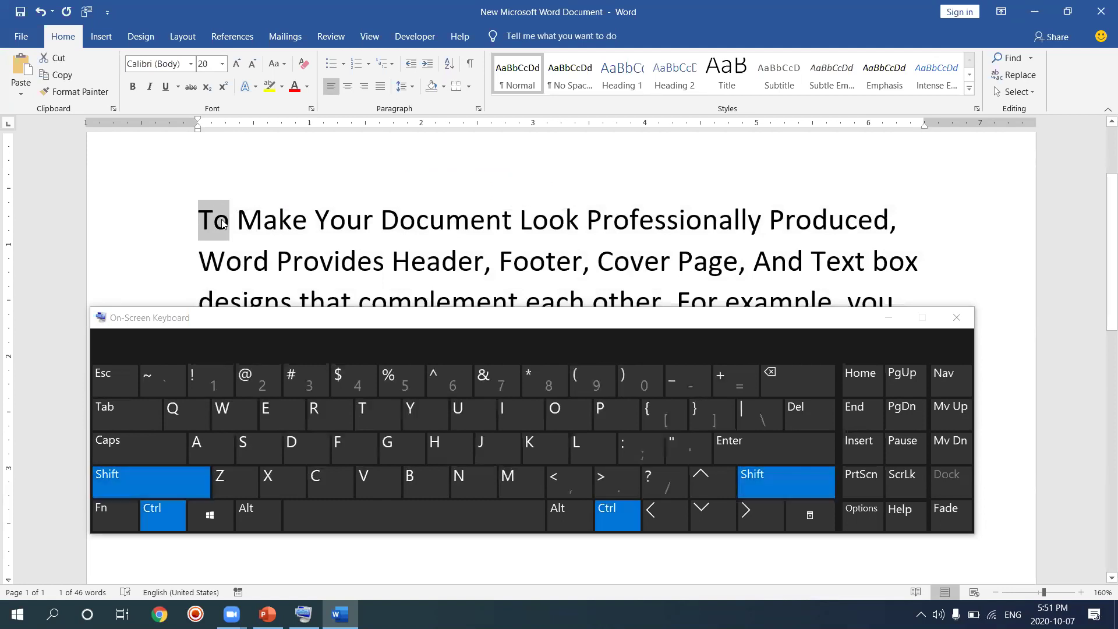
pyautogui.hotkey('ctrl', 'shift', '.')
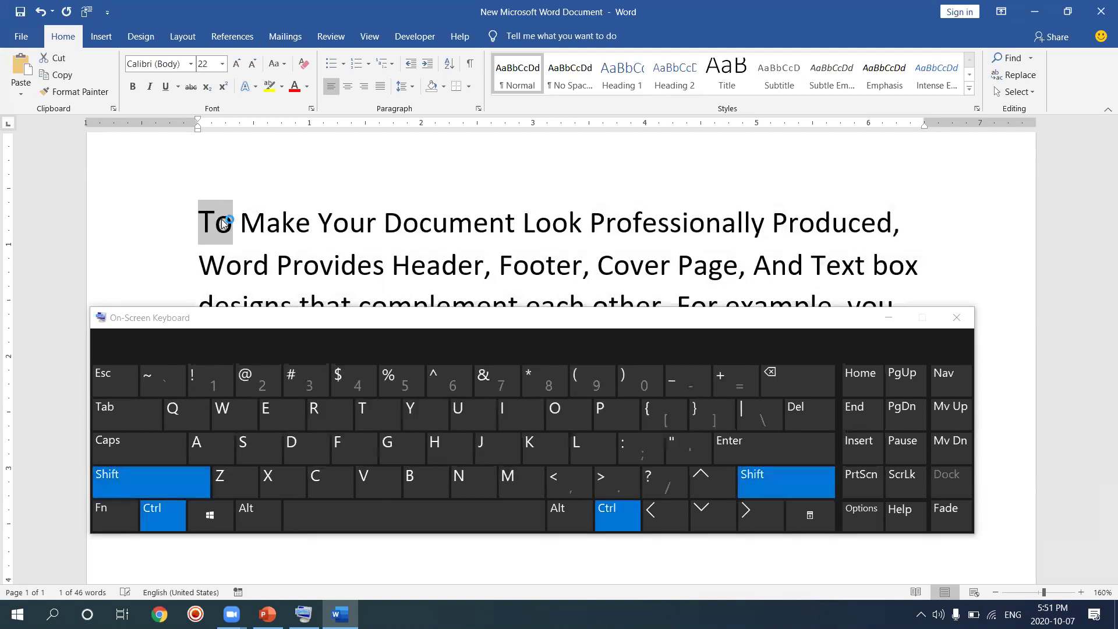
pyautogui.hotkey('ctrl', 'shift', '.')
pyautogui.hotkey('ctrl', 'shift', '.')
pyautogui.hotkey('ctrl', 'shift', '.')
pyautogui.hotkey('ctrl', 'shift', '.')
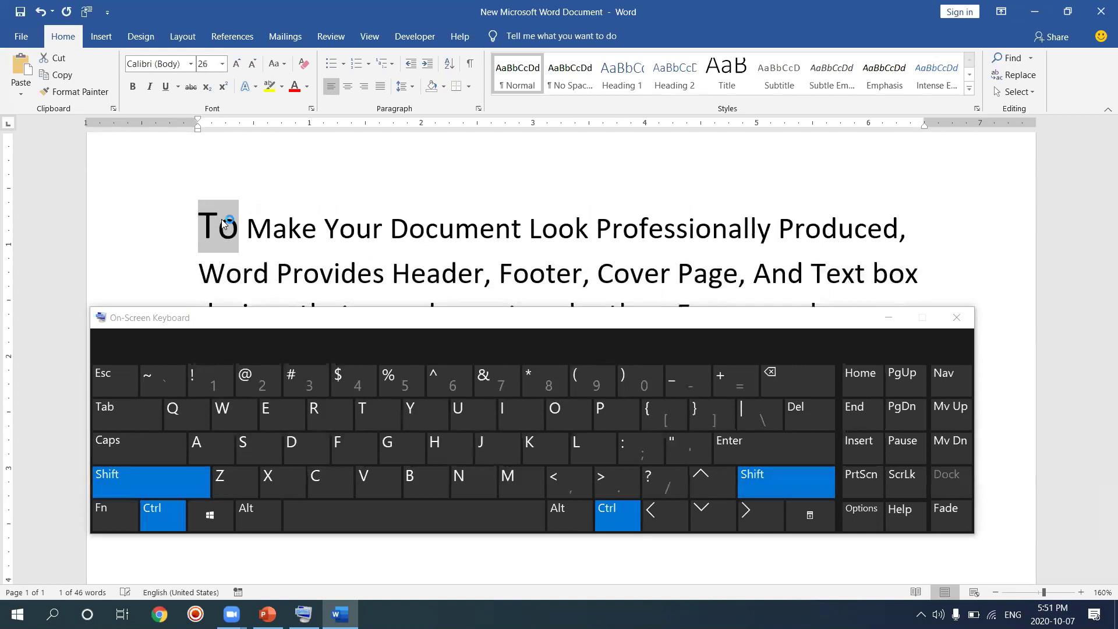
pyautogui.hotkey('ctrl', 'shift', '.')
pyautogui.hotkey('ctrl', 'shift', '.')
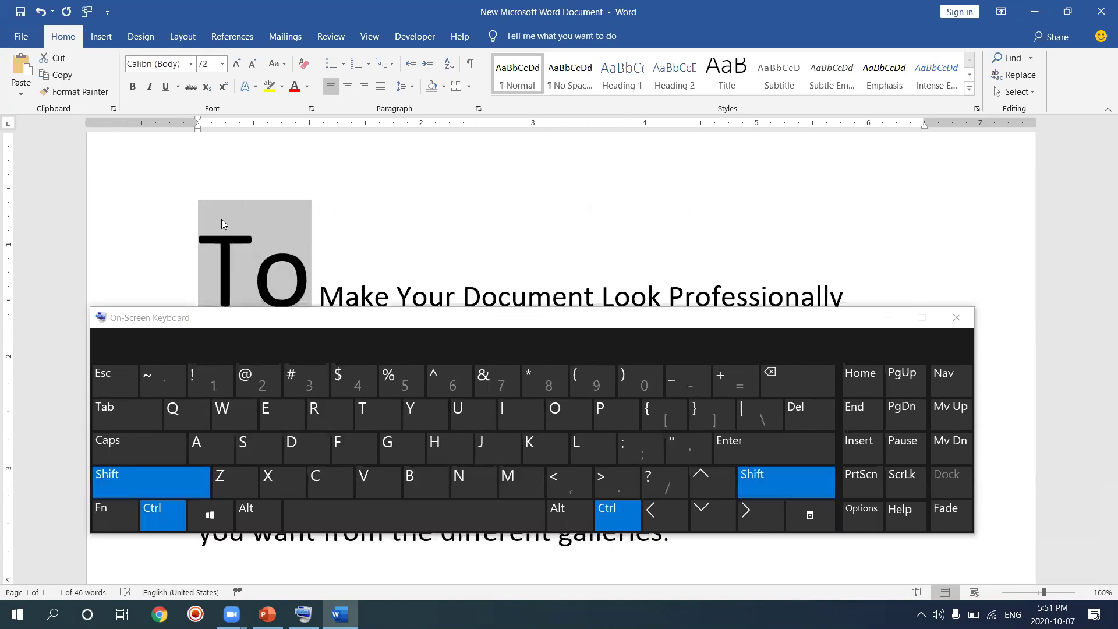
# - Enlarge the selected word "To" stepwise to font size 100 and shrink it back to 20
pyautogui.hotkey('ctrl', 'shift', '.')
pyautogui.hotkey('ctrl', 'shift', '.')
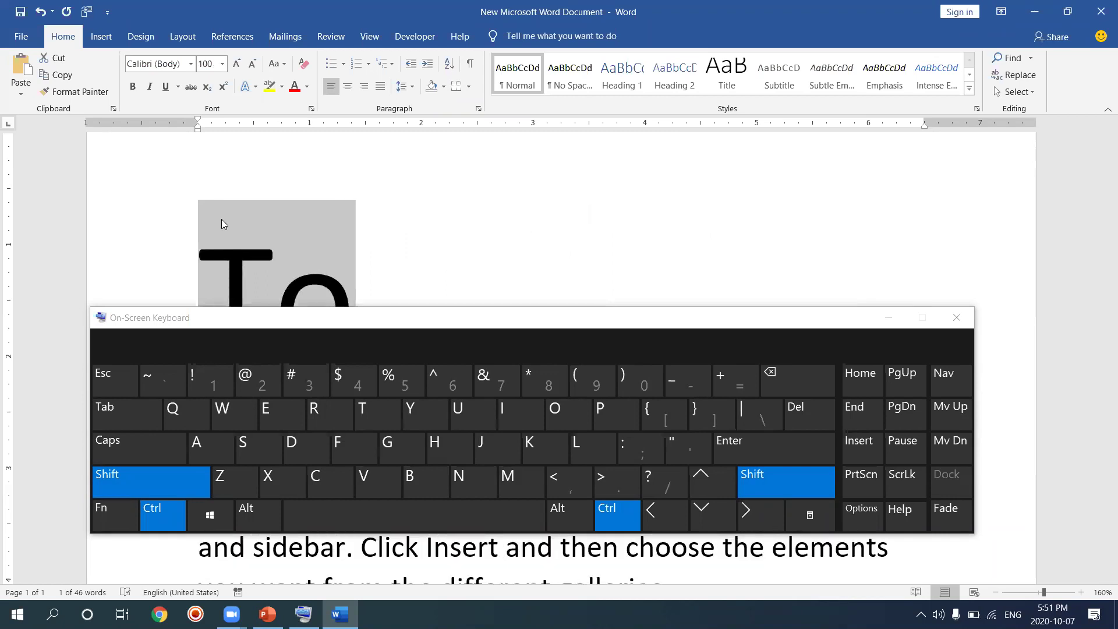
pyautogui.hotkey('ctrl', 'shift', ',')
pyautogui.hotkey('ctrl', 'shift', ',')
pyautogui.hotkey('ctrl', 'shift', ',')
pyautogui.hotkey('ctrl', 'shift', ',')
pyautogui.hotkey('ctrl', 'shift', ',')
pyautogui.hotkey('ctrl', 'shift', ',')
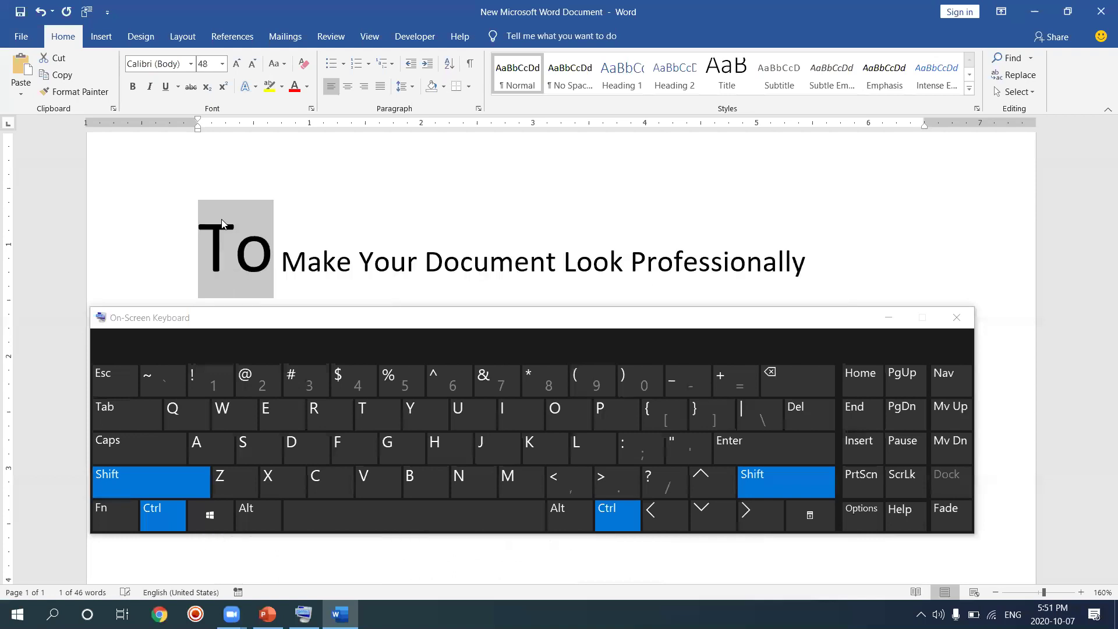
pyautogui.hotkey('ctrl', 'shift', ',')
pyautogui.hotkey('ctrl', 'shift', ',')
pyautogui.hotkey('ctrl', 'shift', ',')
pyautogui.hotkey('ctrl', 'shift', ',')
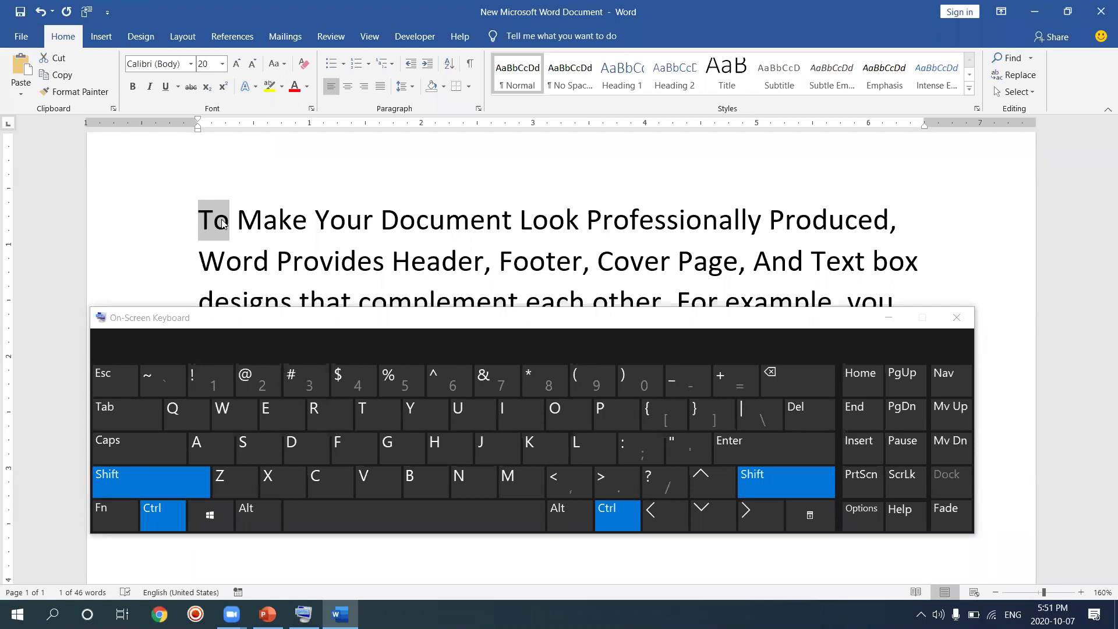
pyautogui.click(279, 221)
pyautogui.rightClick(278, 222)
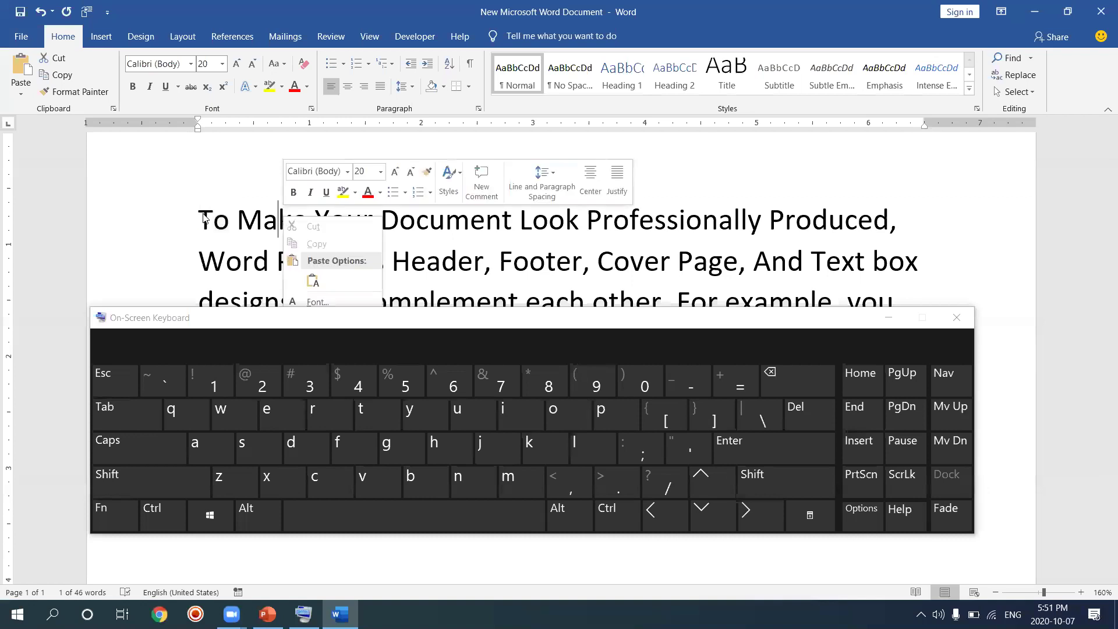
pyautogui.click(199, 219)
pyautogui.click(209, 219)
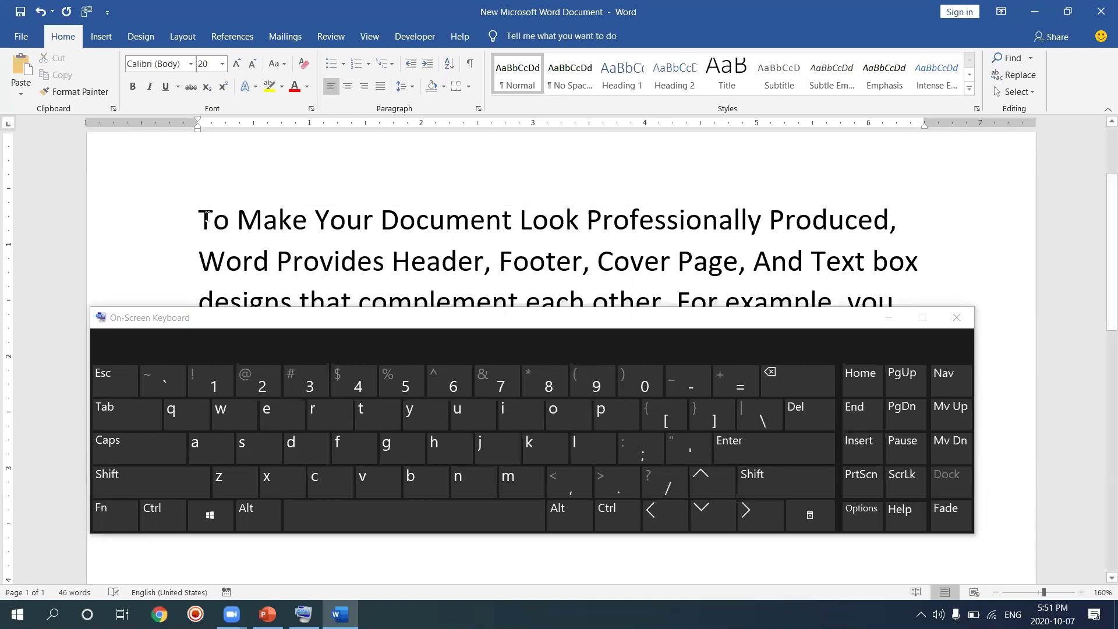
# - Select "To Make Your Document" at the start of the paragraph and grow its font size one point at a time to 32
pyautogui.moveTo(210, 219); pyautogui.dragTo(420, 235)
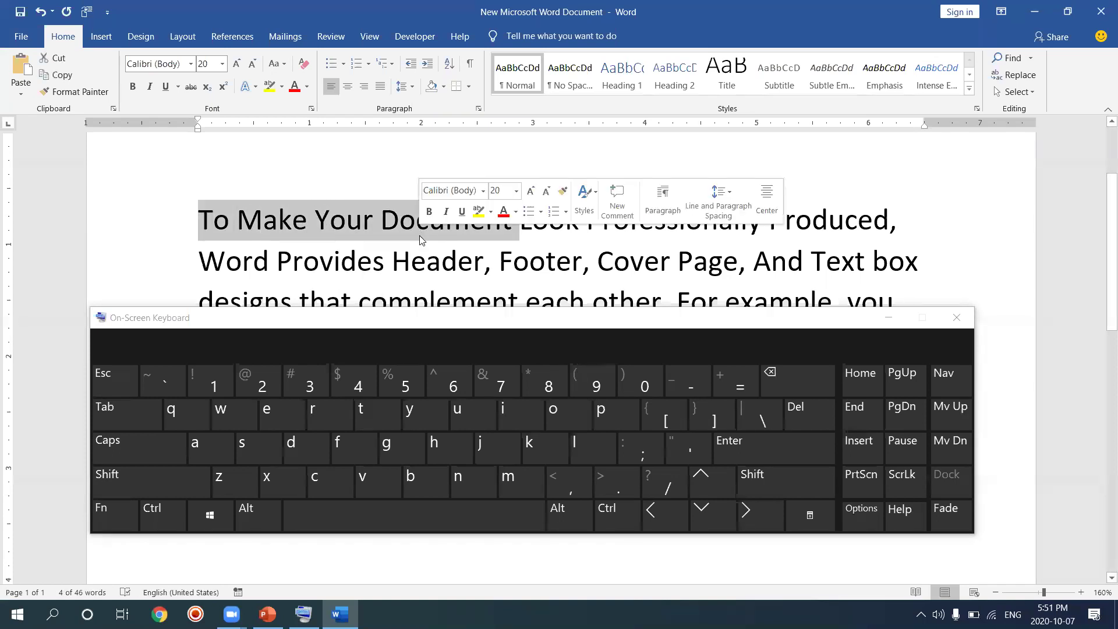
pyautogui.press('ctrl')
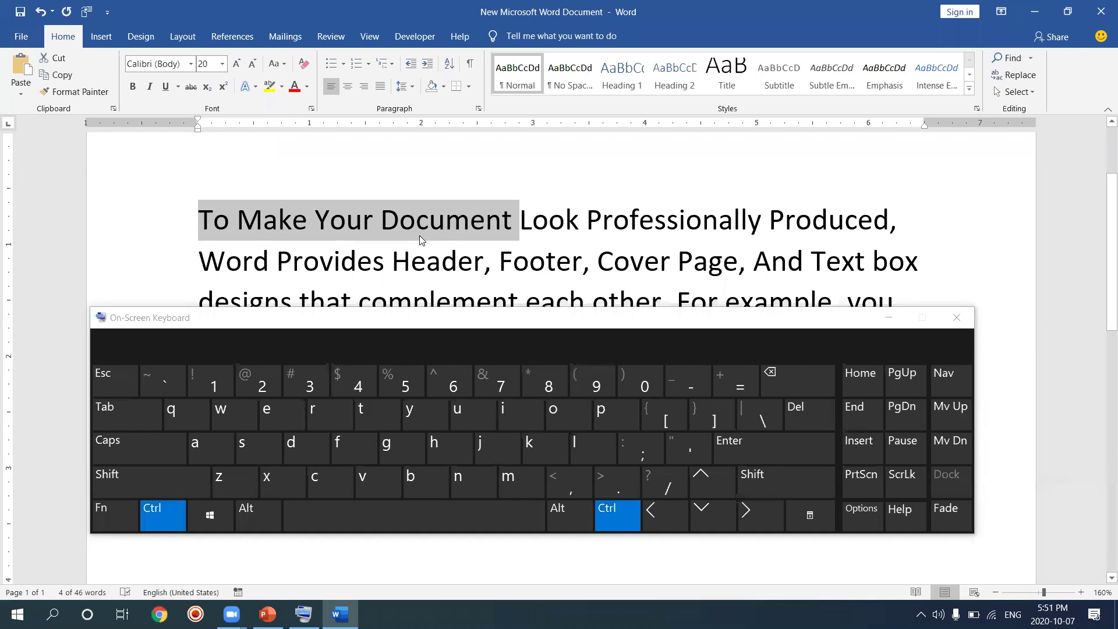
pyautogui.click(698, 407)
pyautogui.click(698, 407)
pyautogui.click(698, 407)
pyautogui.click(698, 406)
pyautogui.click(697, 407)
pyautogui.click(697, 407)
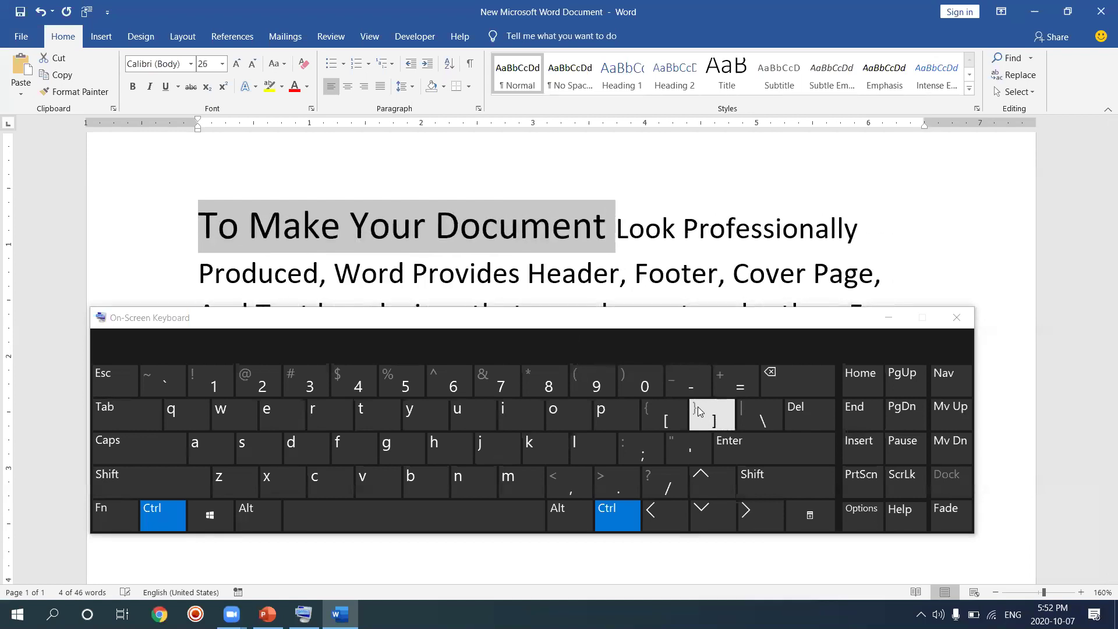
pyautogui.click(698, 407)
pyautogui.click(698, 406)
pyautogui.click(698, 407)
pyautogui.click(698, 406)
pyautogui.click(697, 407)
pyautogui.click(697, 407)
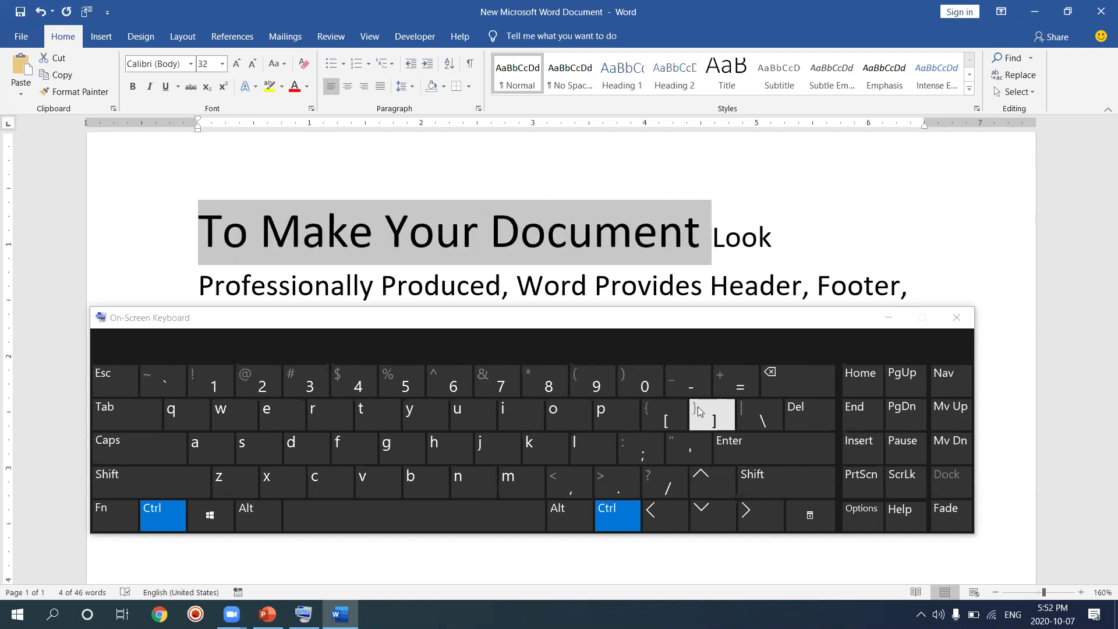
# - Shrink the font size of the selected "To Make Your Document" one point at a time
pyautogui.click(667, 417)
pyautogui.click(668, 417)
pyautogui.click(667, 417)
pyautogui.click(667, 417)
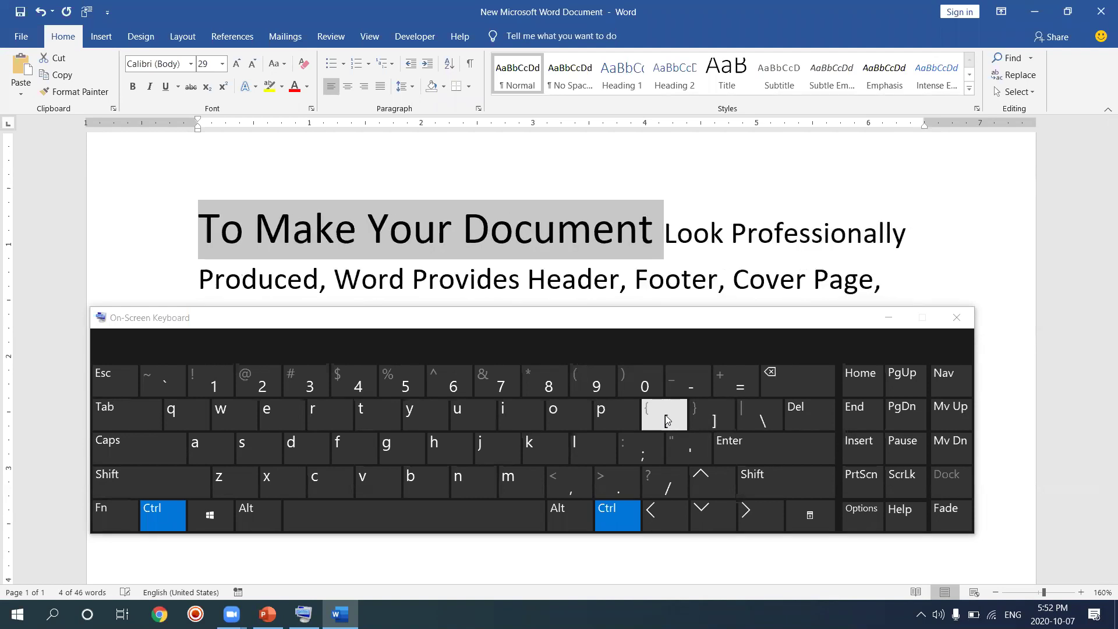
pyautogui.click(667, 417)
pyautogui.click(667, 417)
pyautogui.click(667, 417)
pyautogui.click(668, 417)
pyautogui.click(668, 417)
pyautogui.click(668, 417)
pyautogui.click(668, 417)
pyautogui.click(668, 417)
pyautogui.click(668, 417)
pyautogui.click(668, 417)
pyautogui.click(668, 417)
pyautogui.click(667, 417)
# - Grow the selected phrase's font size one point at a time to 24
pyautogui.hotkey('ctrl', ']')
pyautogui.hotkey('ctrl', ']')
pyautogui.hotkey('ctrl', ']')
pyautogui.hotkey('ctrl', ']')
pyautogui.hotkey('ctrl', ']')
pyautogui.hotkey('ctrl', ']')
pyautogui.hotkey('ctrl', ']')
pyautogui.hotkey('ctrl', ']')
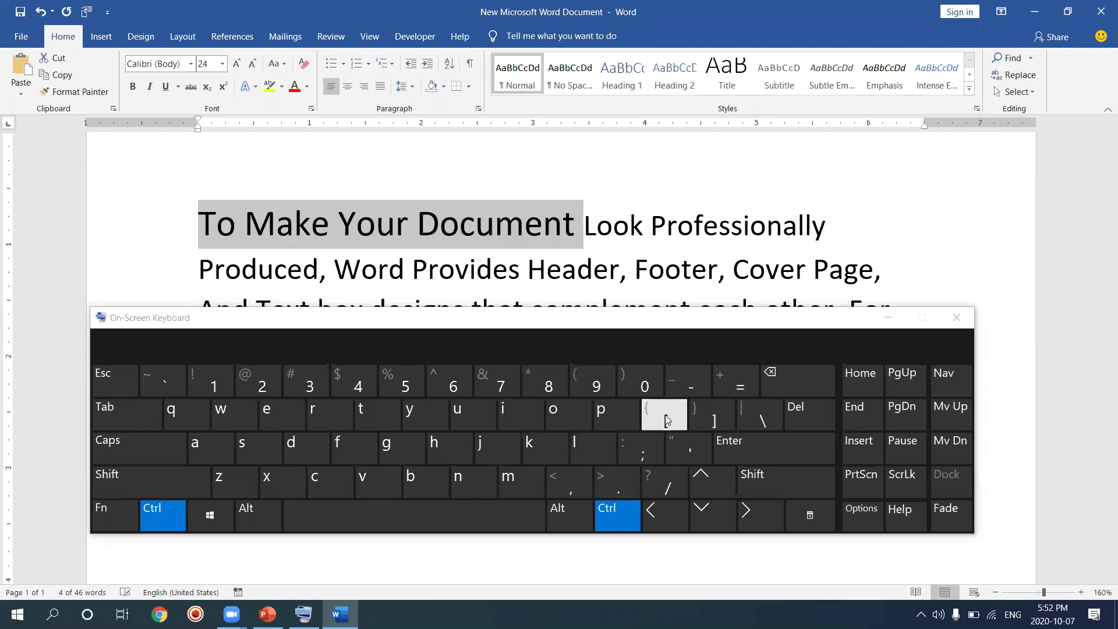
# - Shrink the selected phrase's font size one point at a time to 14
pyautogui.click(667, 418)
pyautogui.click(668, 419)
pyautogui.click(668, 418)
pyautogui.click(668, 418)
pyautogui.click(667, 418)
pyautogui.click(667, 418)
pyautogui.click(668, 418)
pyautogui.click(668, 418)
pyautogui.click(668, 418)
pyautogui.click(668, 418)
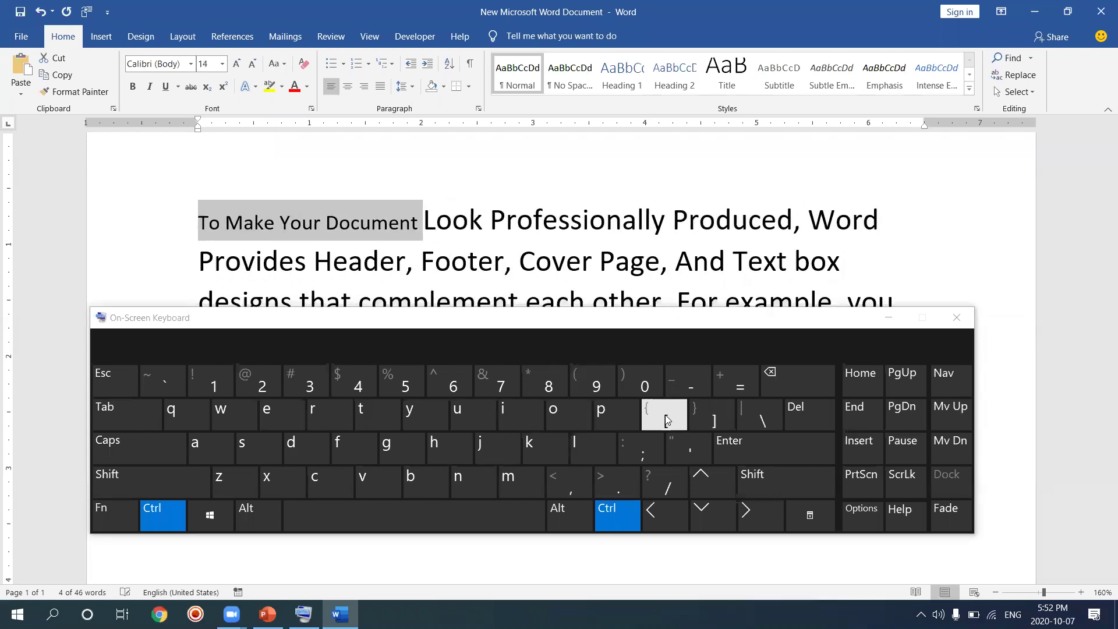
# - Lower the selected phrase's font size slightly further and raise it point by point to 16
pyautogui.click(667, 418)
pyautogui.click(668, 418)
pyautogui.hotkey('ctrl', ']')
pyautogui.hotkey('ctrl', ']')
pyautogui.hotkey('ctrl', ']')
pyautogui.hotkey('ctrl', ']')
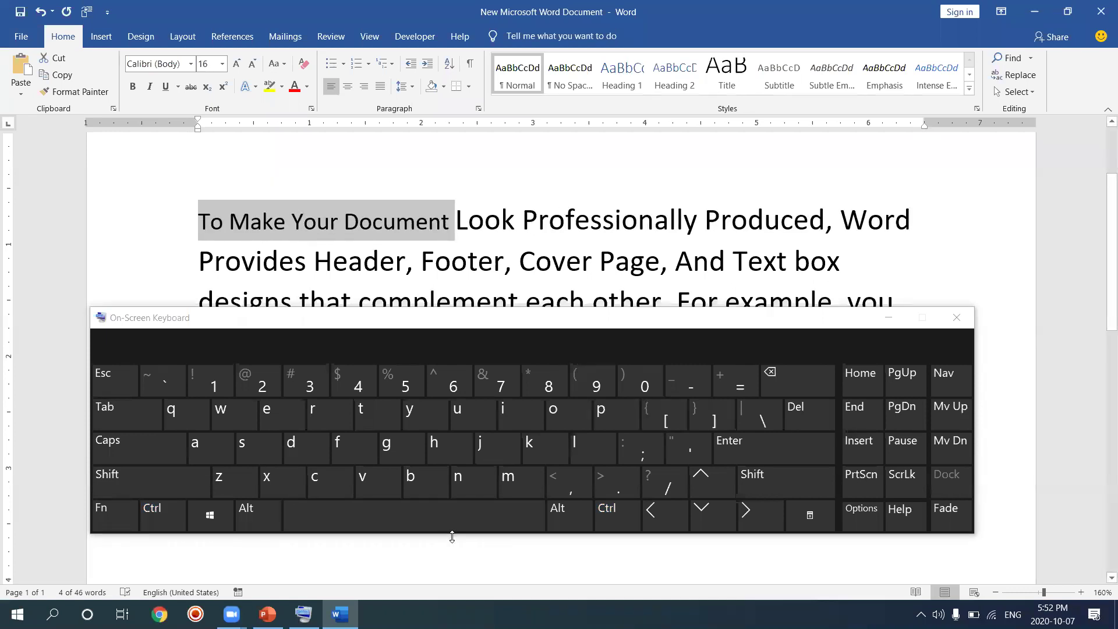
# - Clear the text selection and move the On-Screen Keyboard lower to uncover more of the paragraph
pyautogui.press('Right')
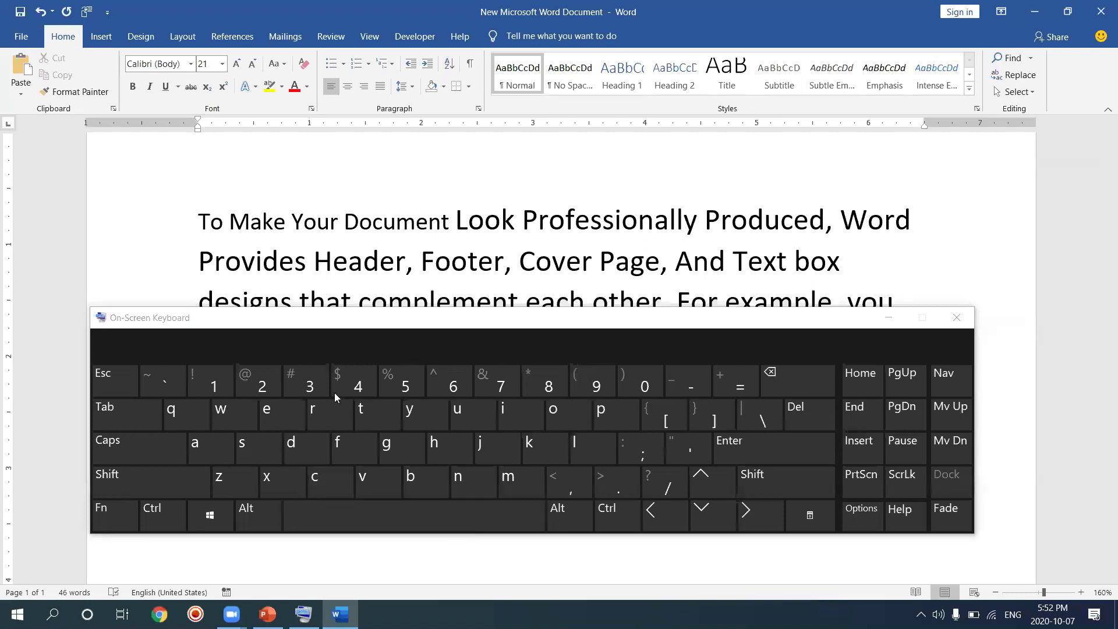
pyautogui.click(585, 261)
pyautogui.moveTo(554, 320); pyautogui.dragTo(564, 395)
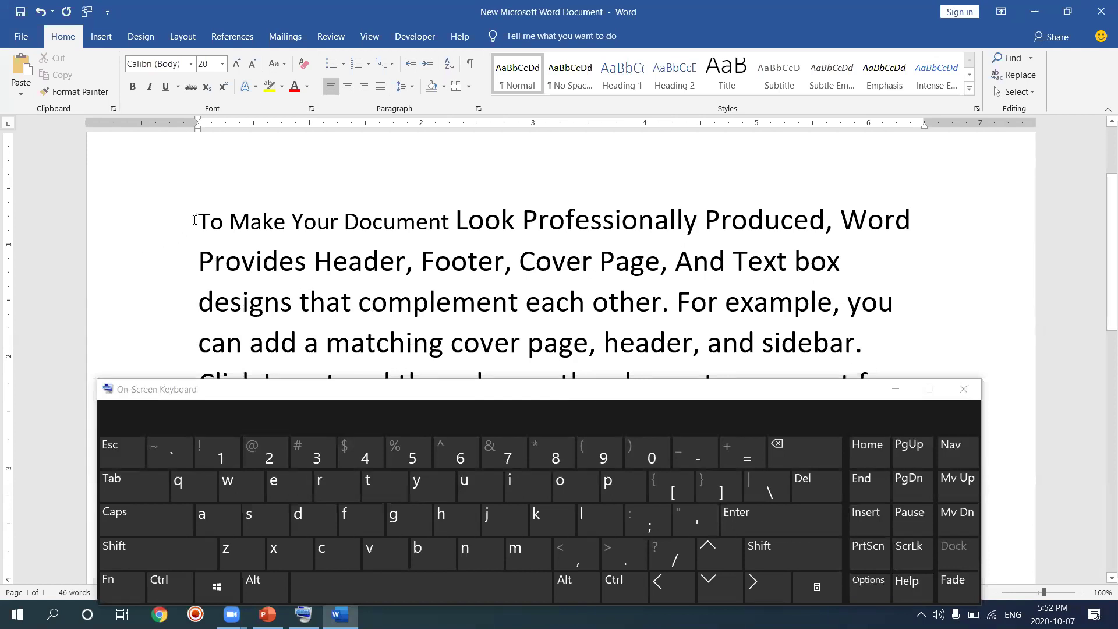
# - Reselect "To Make Your Document" and reduce its font size stepwise to 10 with Decrease Font Size
pyautogui.moveTo(199, 221); pyautogui.dragTo(408, 241)
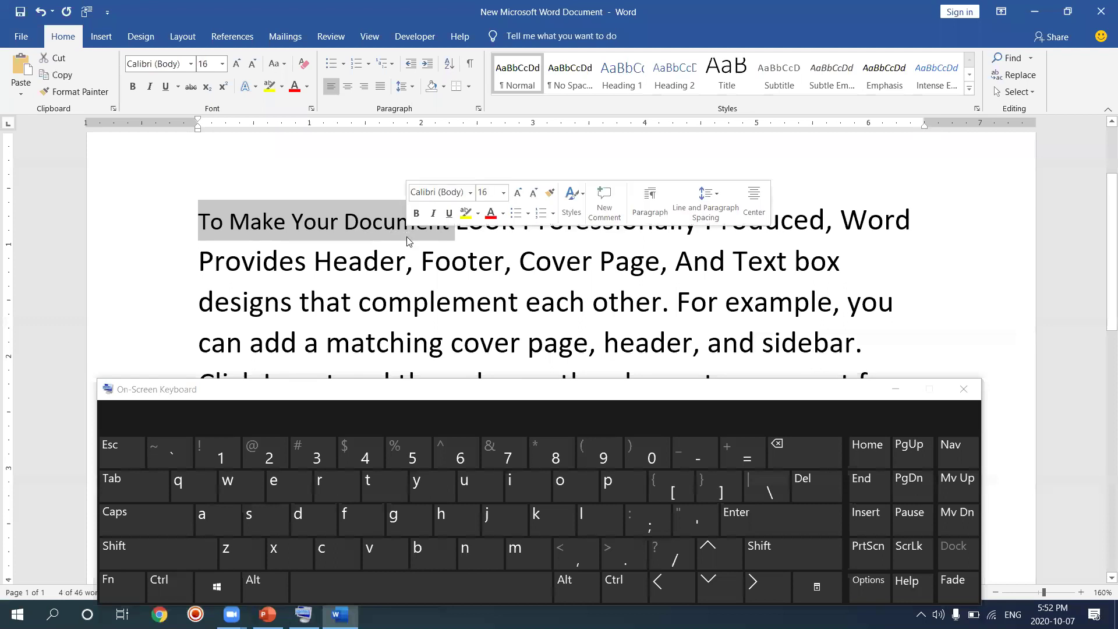
pyautogui.click(368, 229)
pyautogui.moveTo(199, 221); pyautogui.dragTo(455, 228)
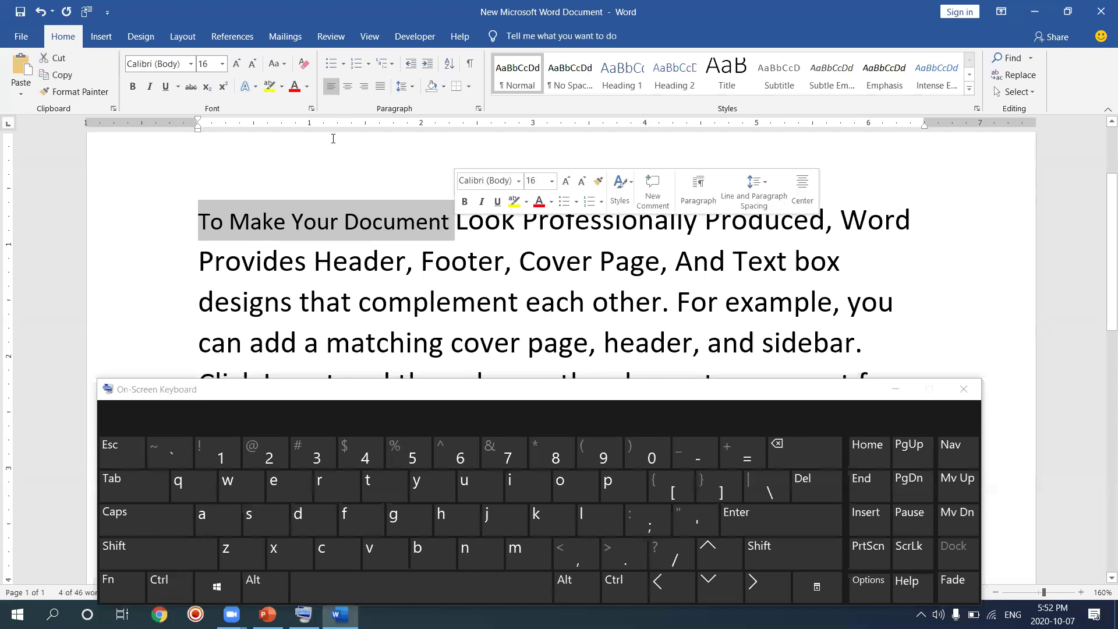
pyautogui.click(253, 64)
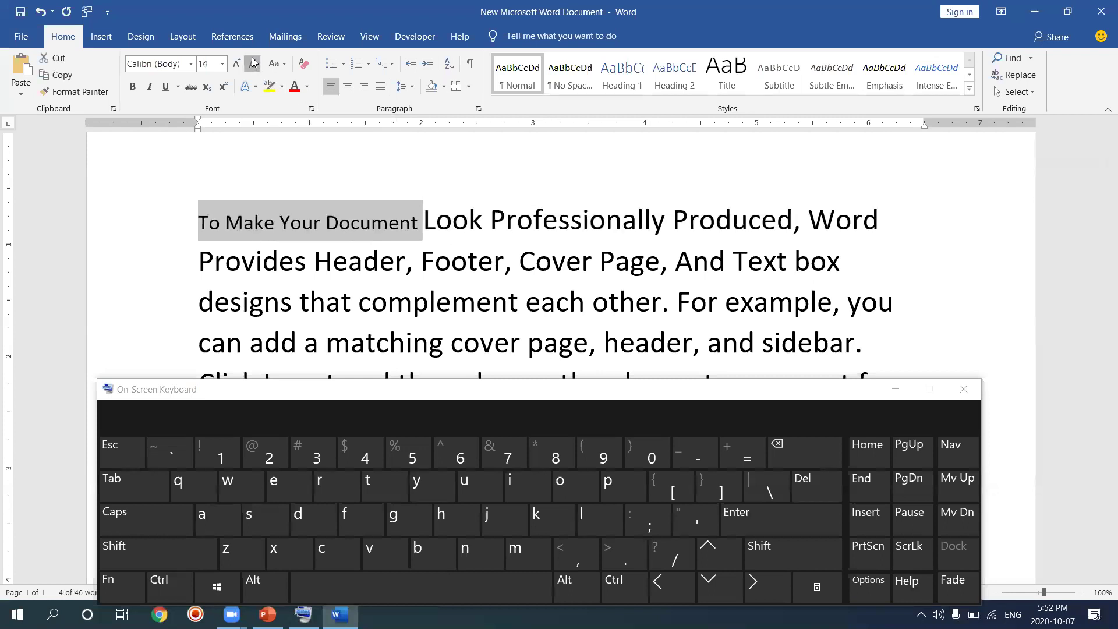
pyautogui.click(253, 64)
pyautogui.click(253, 64)
pyautogui.click(253, 64)
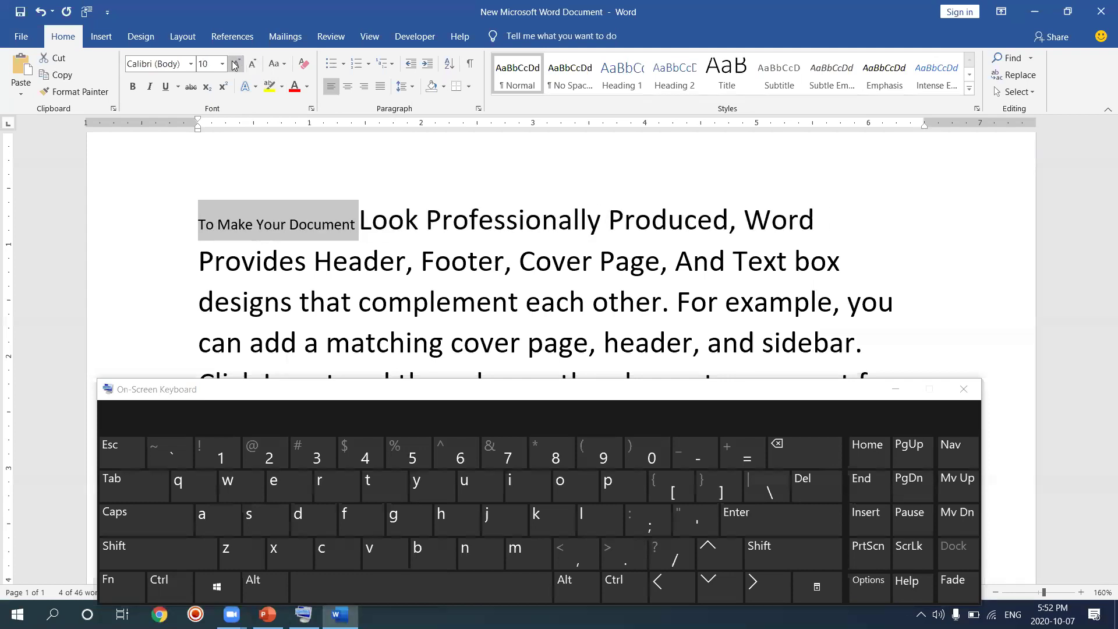
# - Enlarge the selected phrase stepwise beyond font size 16 with Increase Font Size
pyautogui.click(236, 65)
pyautogui.click(237, 65)
pyautogui.click(236, 65)
pyautogui.click(236, 66)
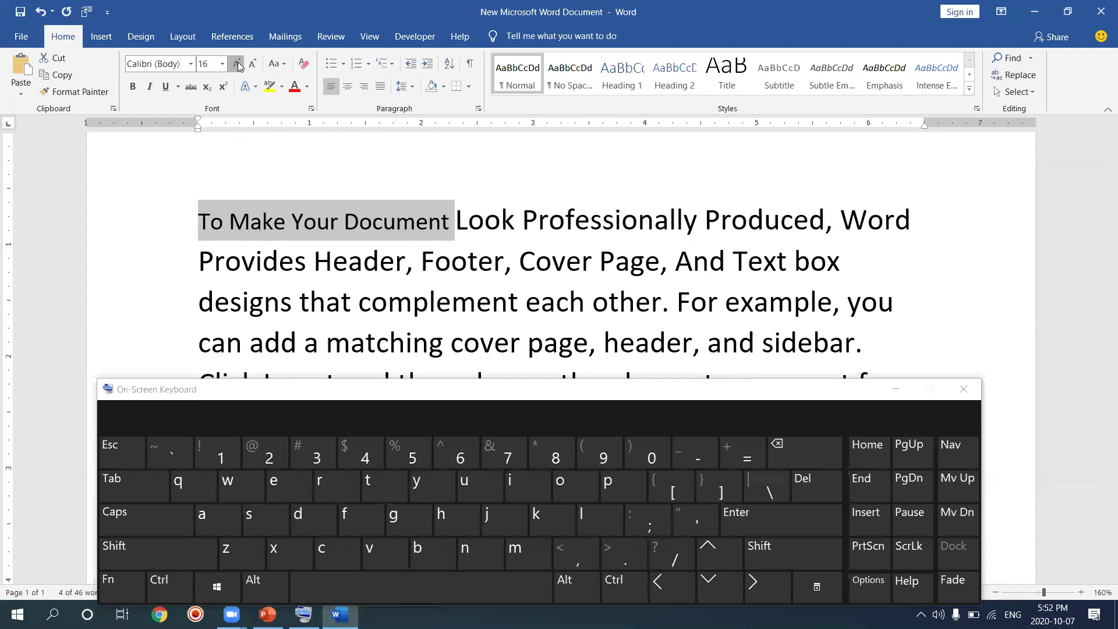
pyautogui.click(237, 66)
pyautogui.click(238, 66)
pyautogui.click(237, 66)
# - Reduce the selected phrase's font size stepwise to 12 with Decrease Font Size
pyautogui.click(255, 65)
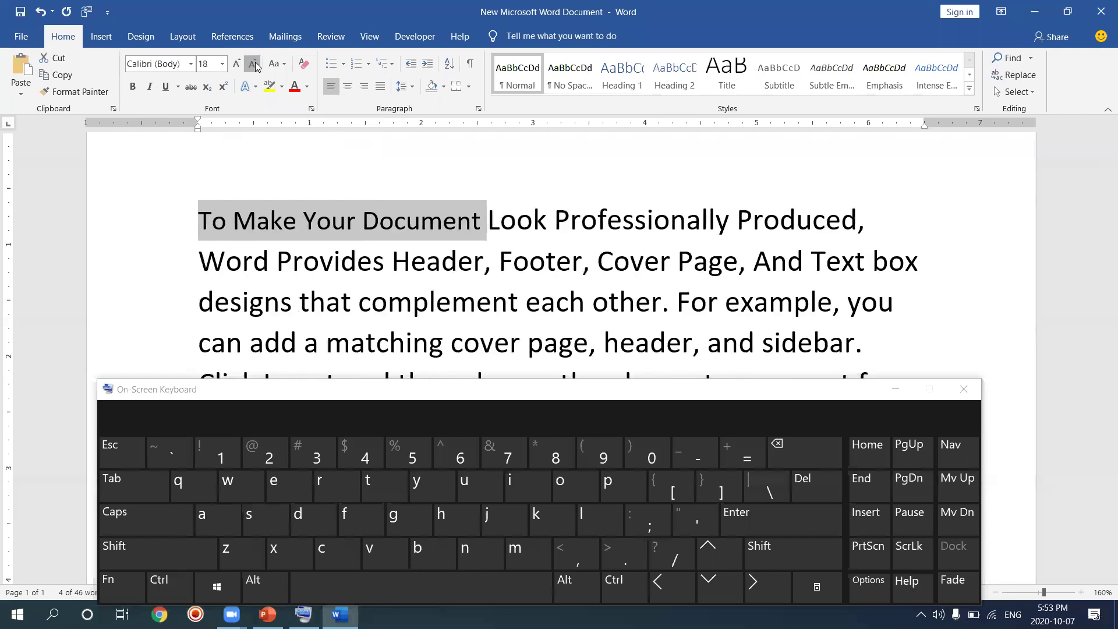
pyautogui.click(255, 65)
pyautogui.click(255, 65)
pyautogui.click(255, 65)
pyautogui.click(255, 65)
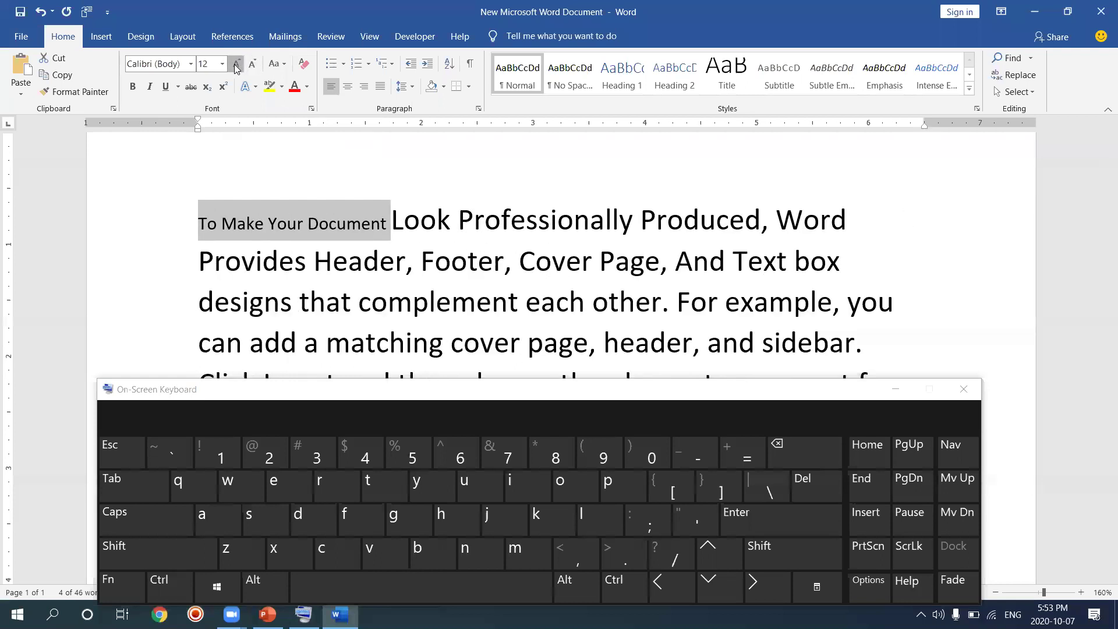
# - Increase the selected phrase's font size by two increments and decrease it again to 12
pyautogui.click(237, 67)
pyautogui.click(237, 68)
pyautogui.click(252, 67)
pyautogui.click(252, 67)
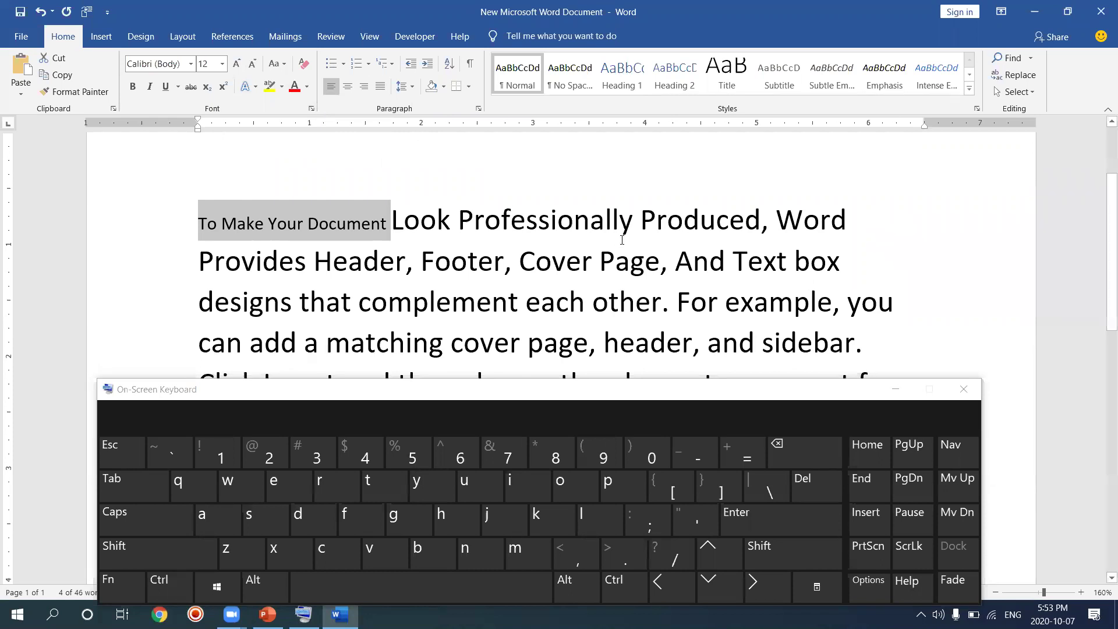
# - Replace the selected phrase with "]]" and delete those characters together with the "L" of "Look"
pyautogui.press('Delete')
pyautogui.write(']')
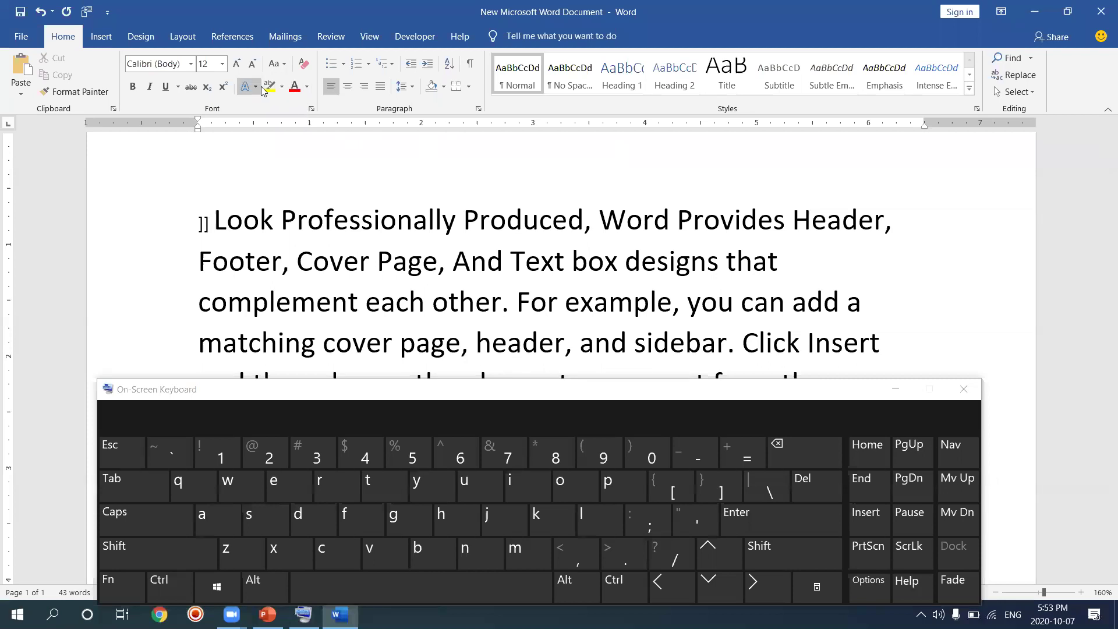
pyautogui.press('Delete')
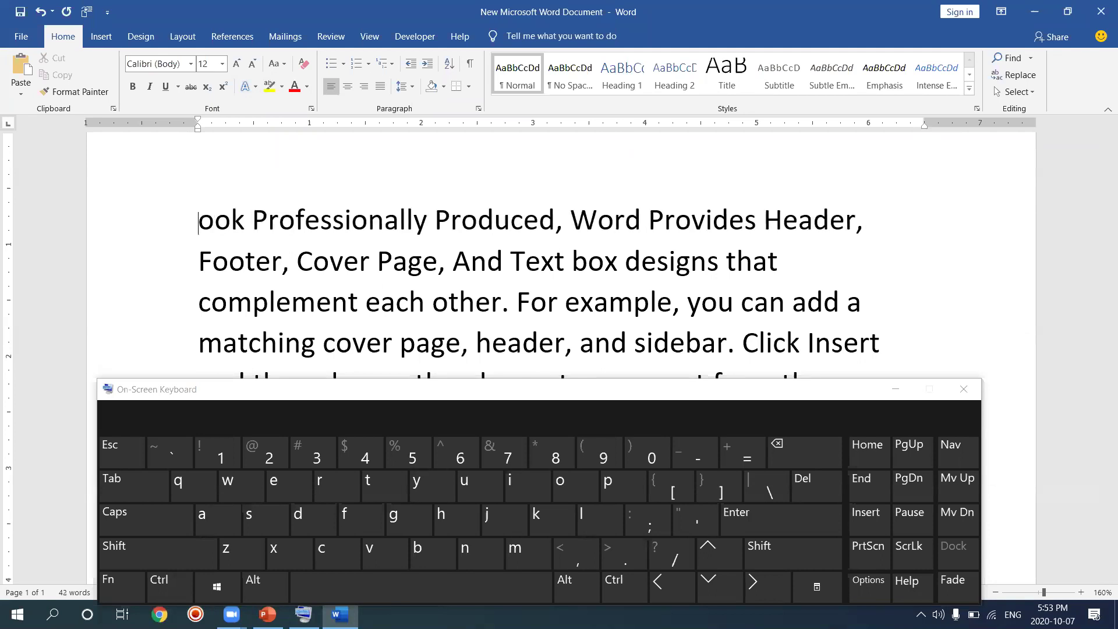
# - Select the text from "ook" through "Cover Page" and try orange and light pink standard colors for its font in the Colors dialog
pyautogui.moveTo(204, 218); pyautogui.dragTo(402, 266)
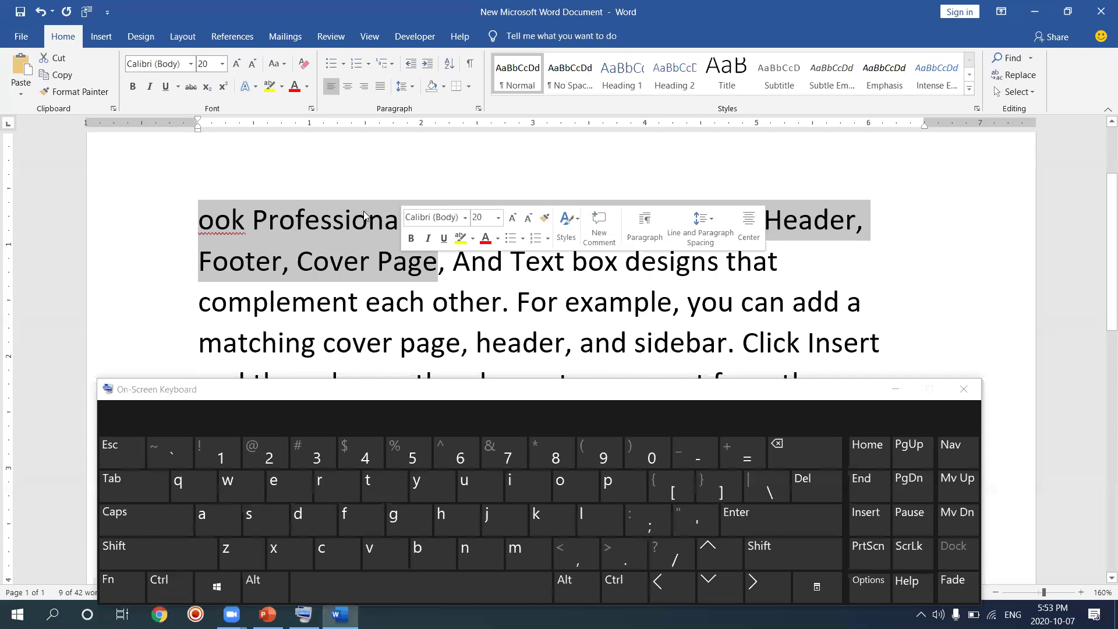
pyautogui.click(307, 88)
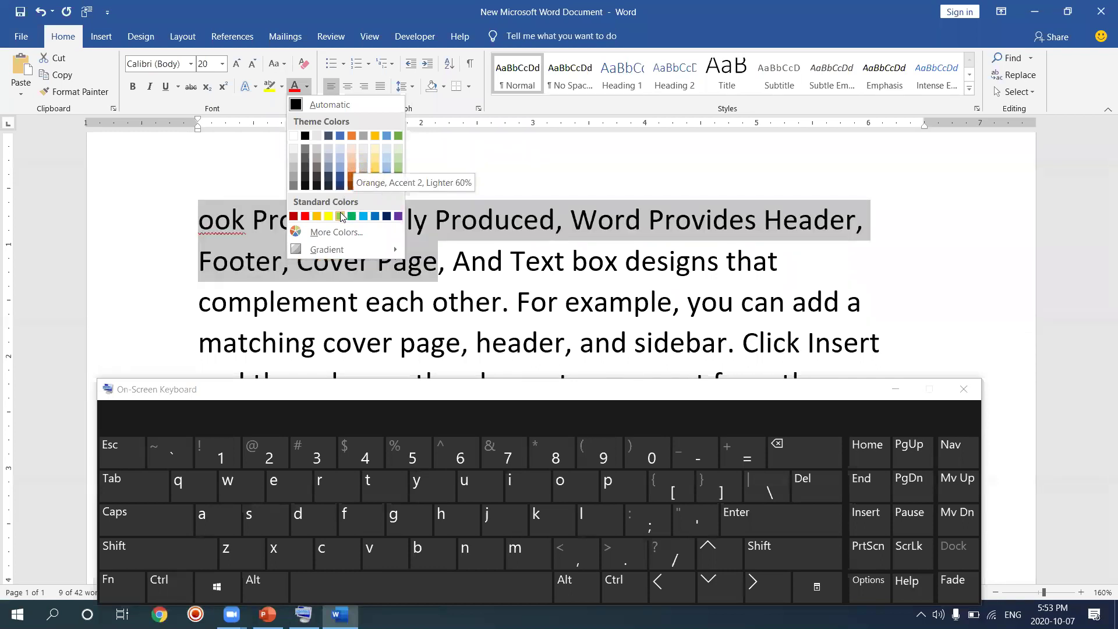
pyautogui.click(319, 233)
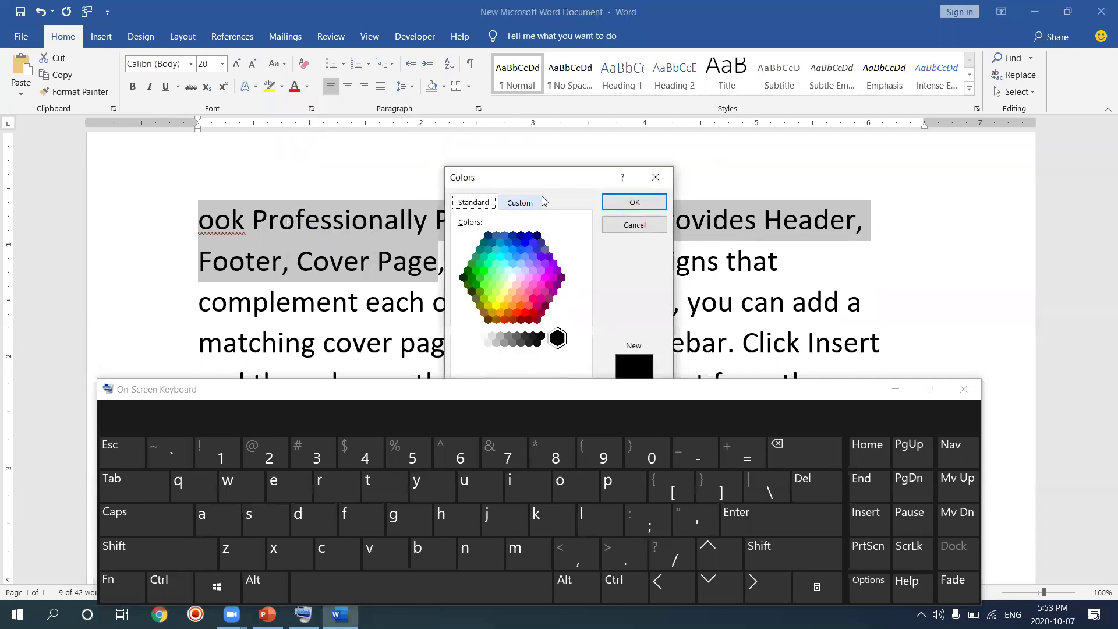
pyautogui.moveTo(598, 183); pyautogui.dragTo(619, 98)
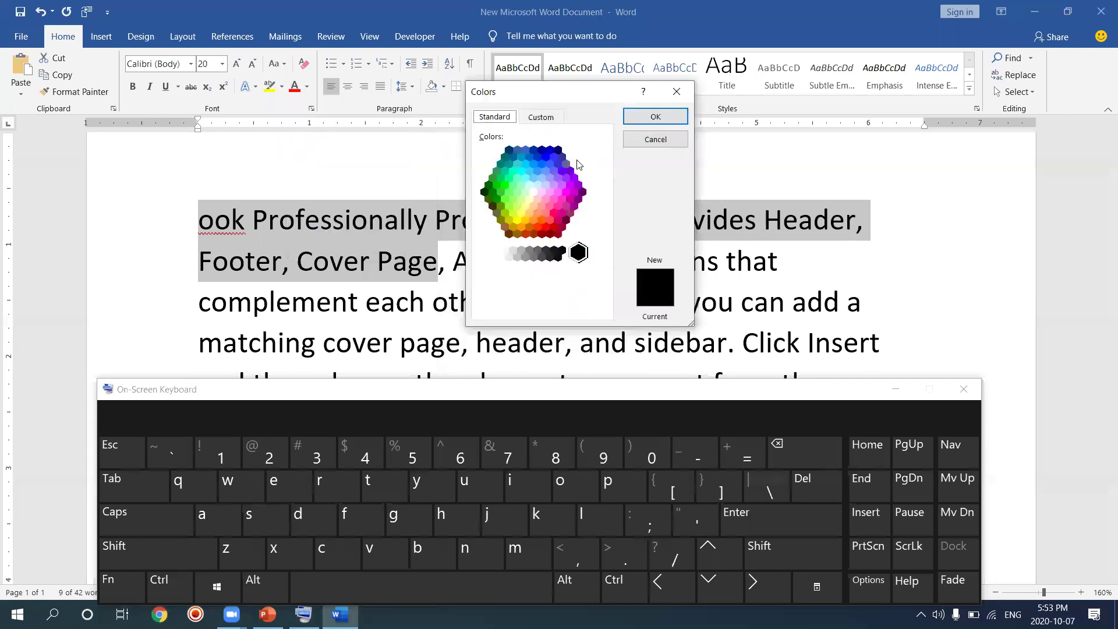
pyautogui.click(546, 213)
pyautogui.click(530, 226)
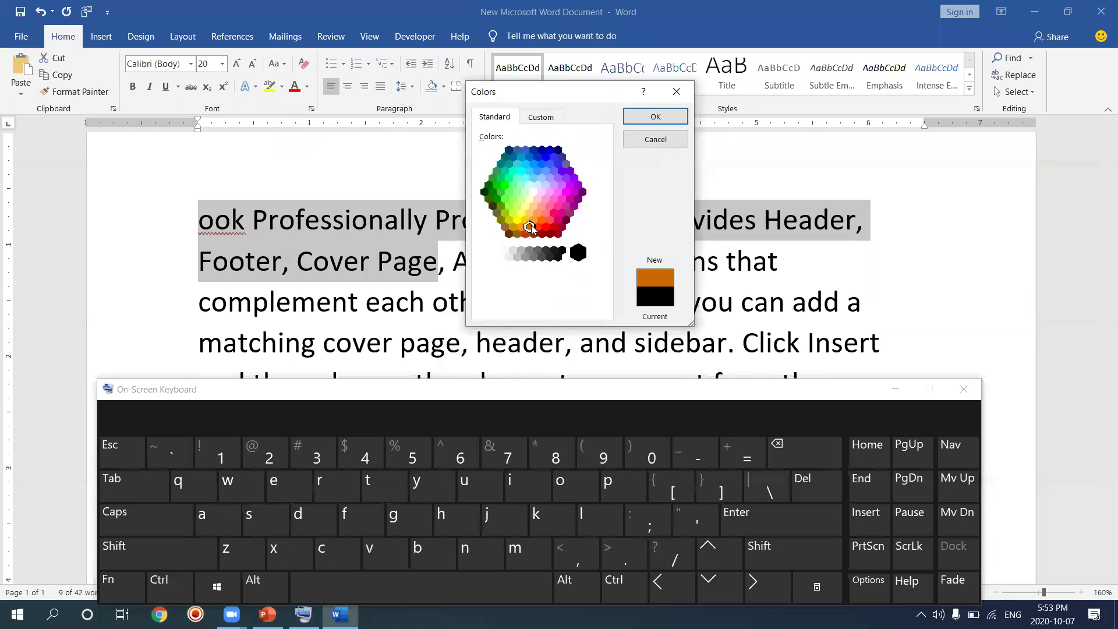
pyautogui.click(538, 199)
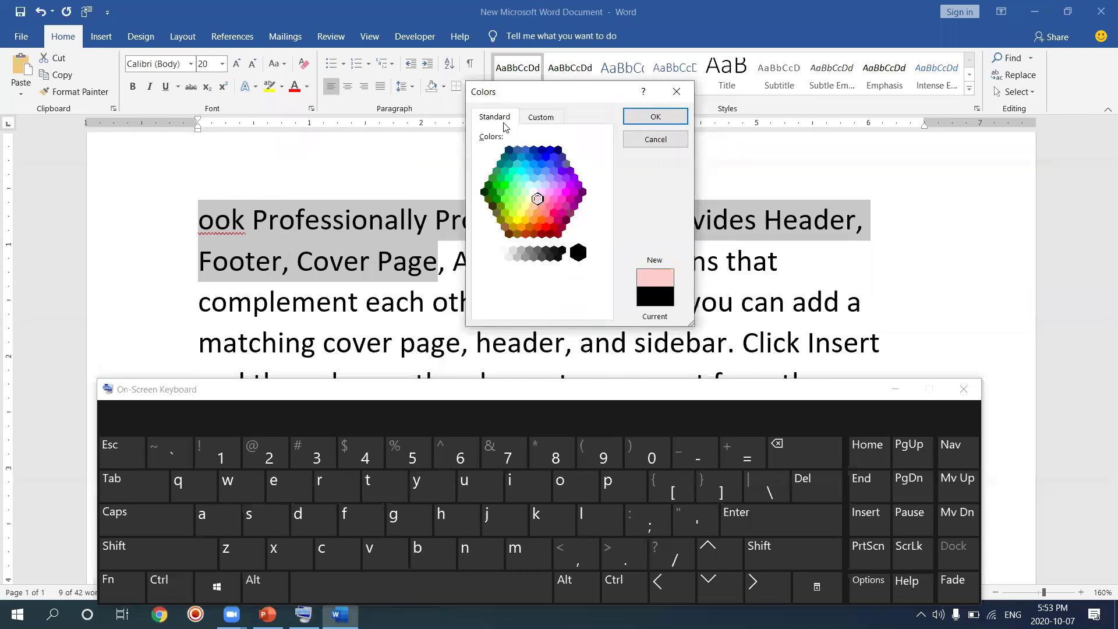
# - Apply the custom light pink font color RGB 249, 211, 246 (#F9D3F6) to the selected text and clear the selection
pyautogui.click(540, 117)
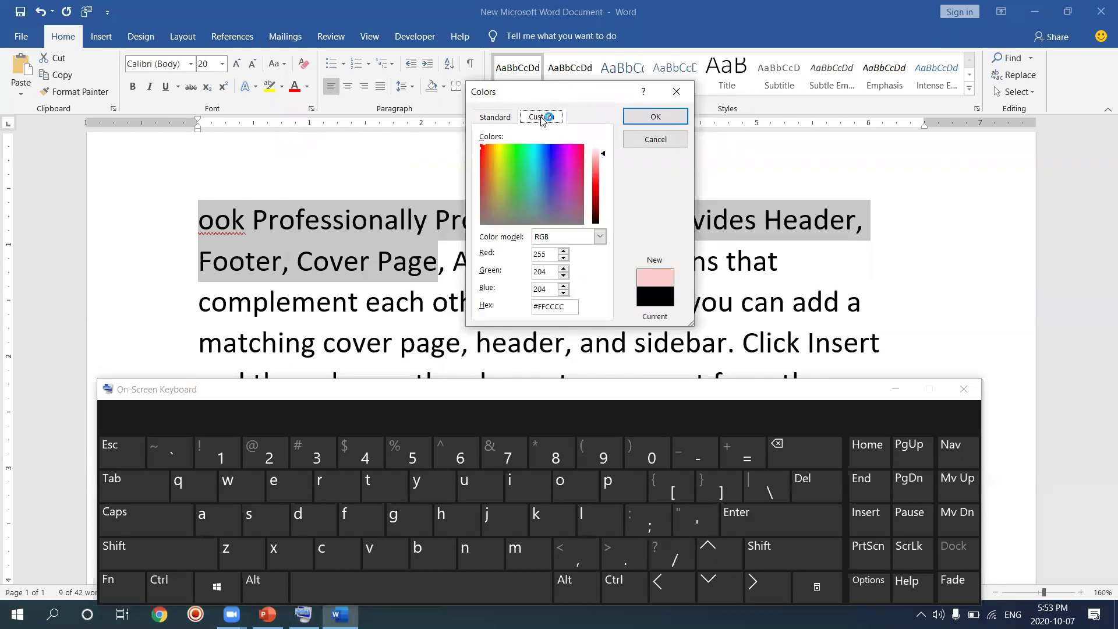
pyautogui.click(539, 166)
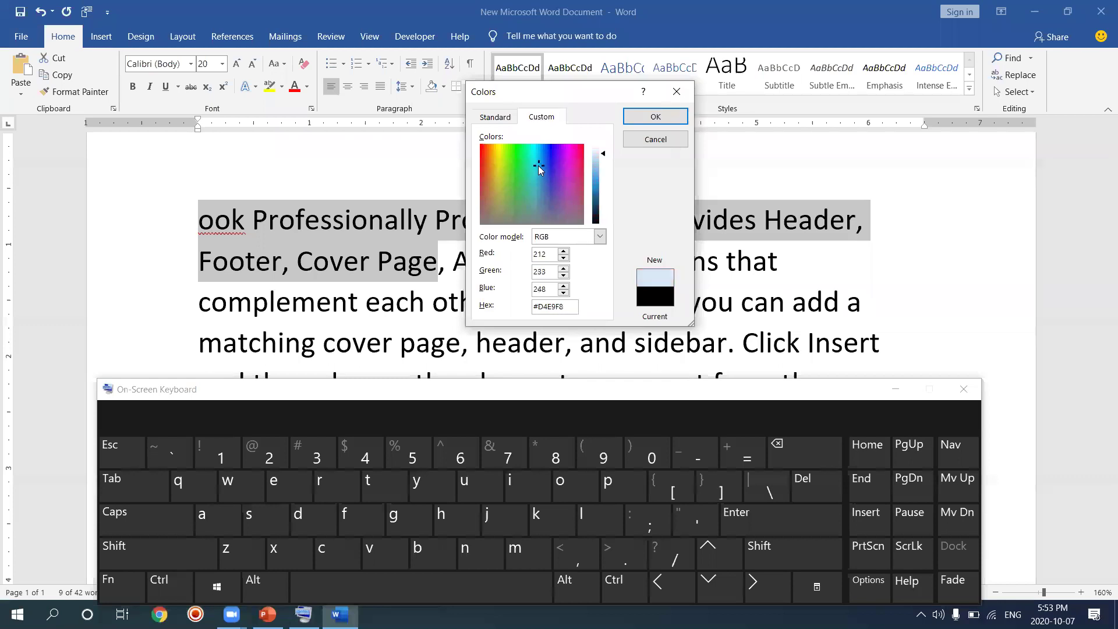
pyautogui.click(540, 159)
pyautogui.click(542, 171)
pyautogui.click(566, 170)
pyautogui.click(562, 157)
pyautogui.click(570, 194)
pyautogui.click(569, 181)
pyautogui.click(567, 165)
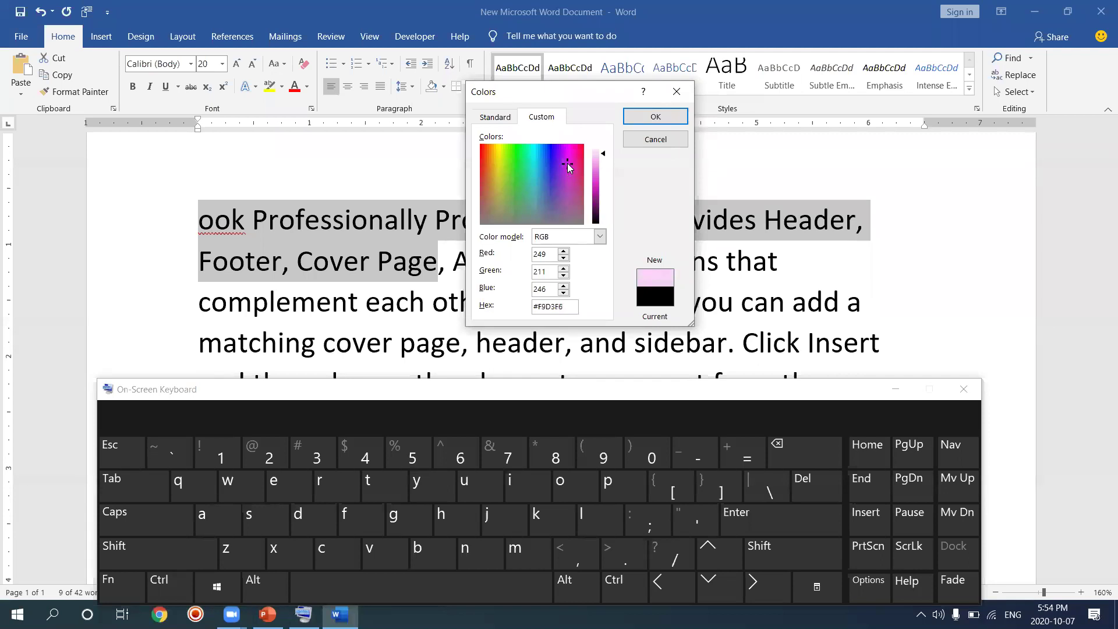
pyautogui.click(667, 118)
pyautogui.click(547, 235)
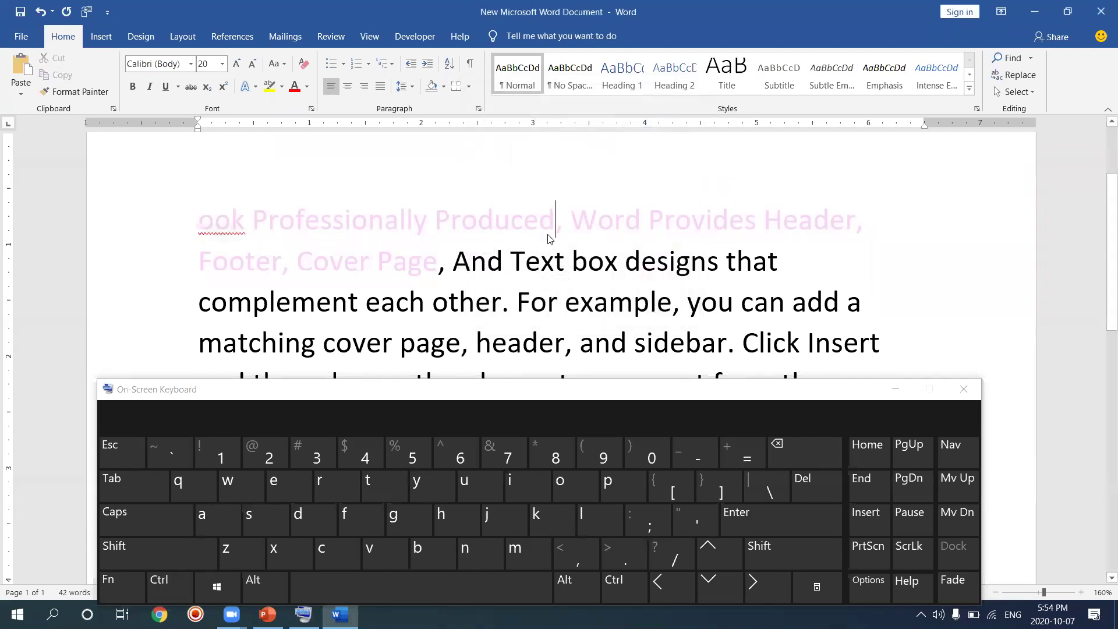
# - Set the font color of the text from "ook" through "Cover Page," to standard red and clear the selection
pyautogui.moveTo(458, 260); pyautogui.dragTo(211, 216)
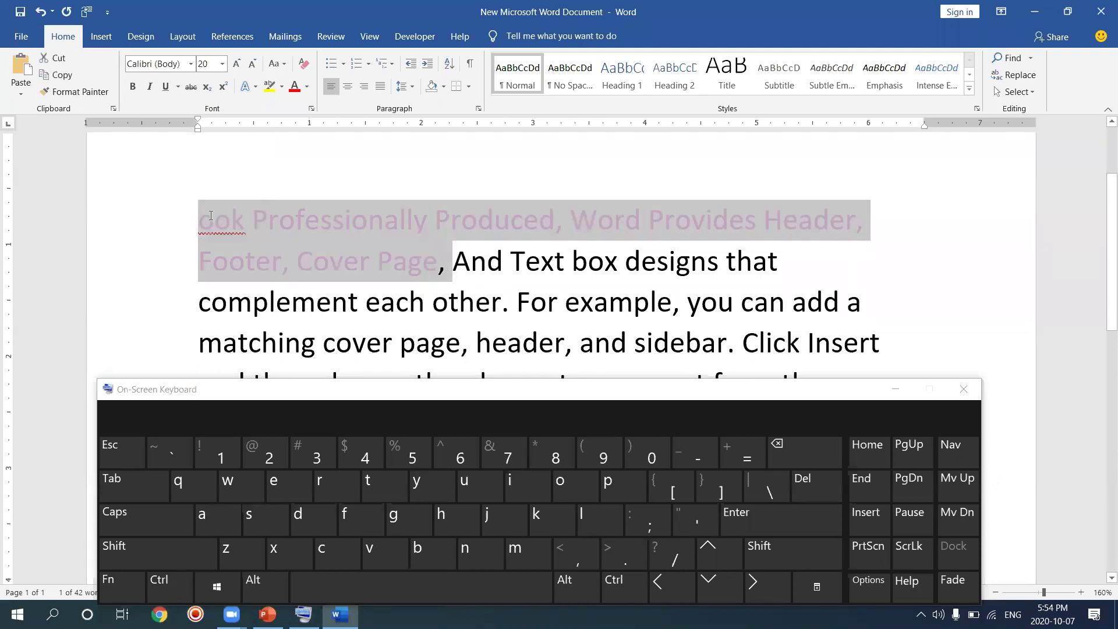
pyautogui.click(307, 87)
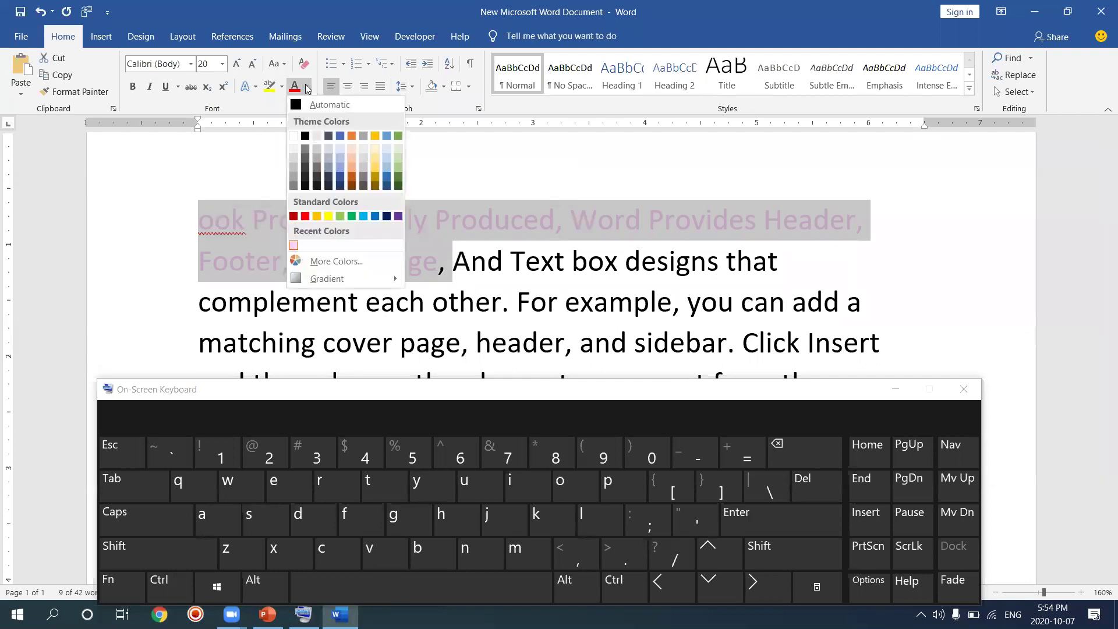
pyautogui.click(305, 217)
pyautogui.click(349, 251)
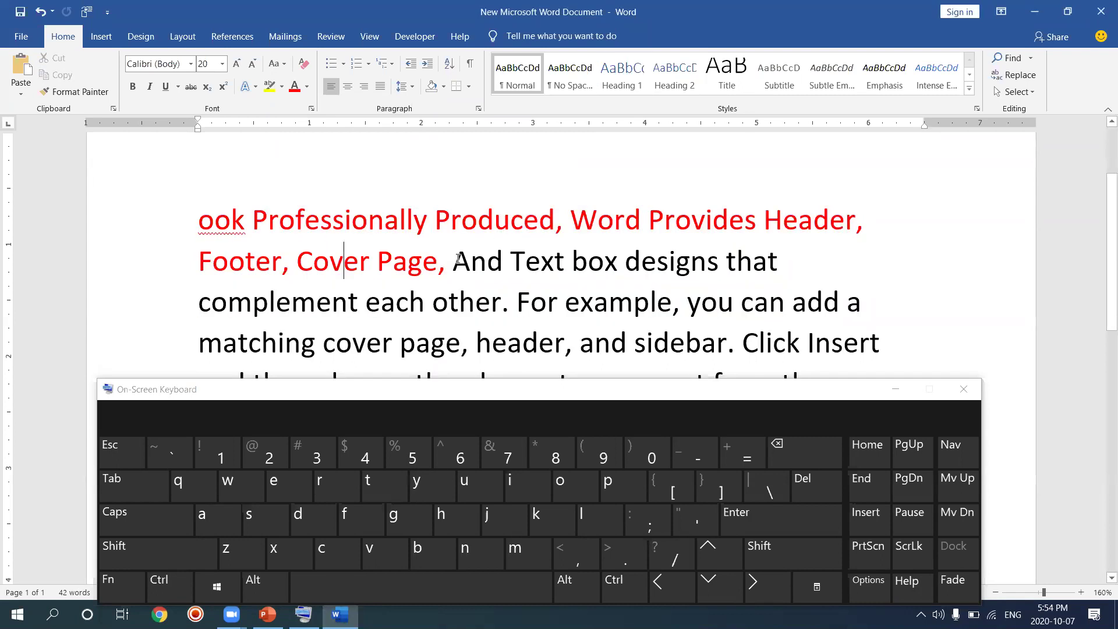
# - Highlight the text from "And Text box" through "add a" in yellow, and change it to dark blue, extending it over the preceding comma
pyautogui.moveTo(459, 259); pyautogui.dragTo(860, 306)
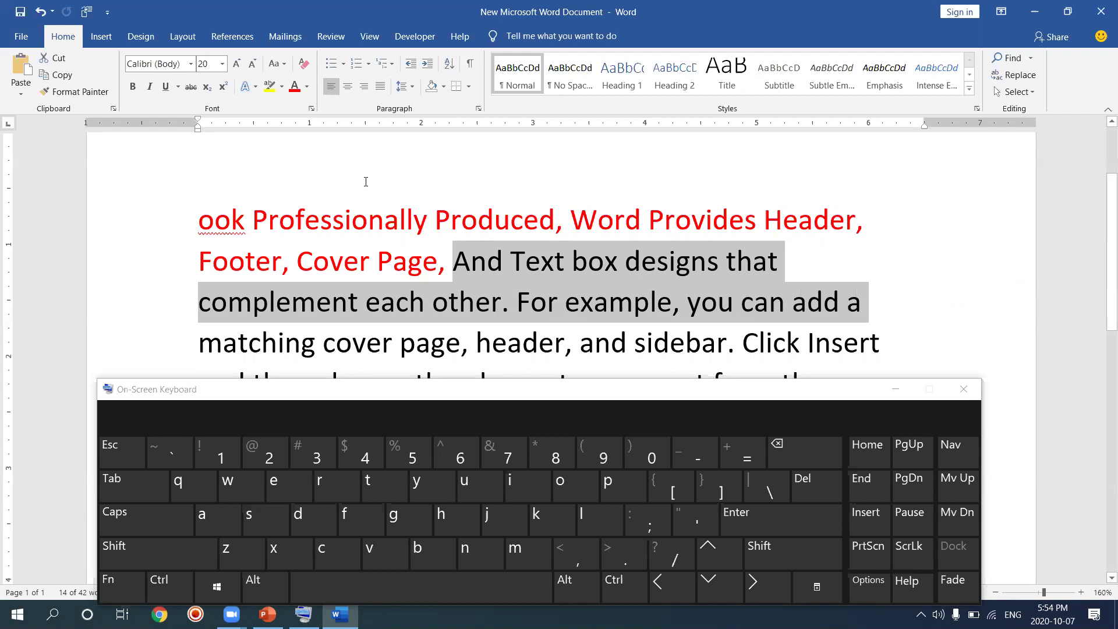
pyautogui.click(269, 89)
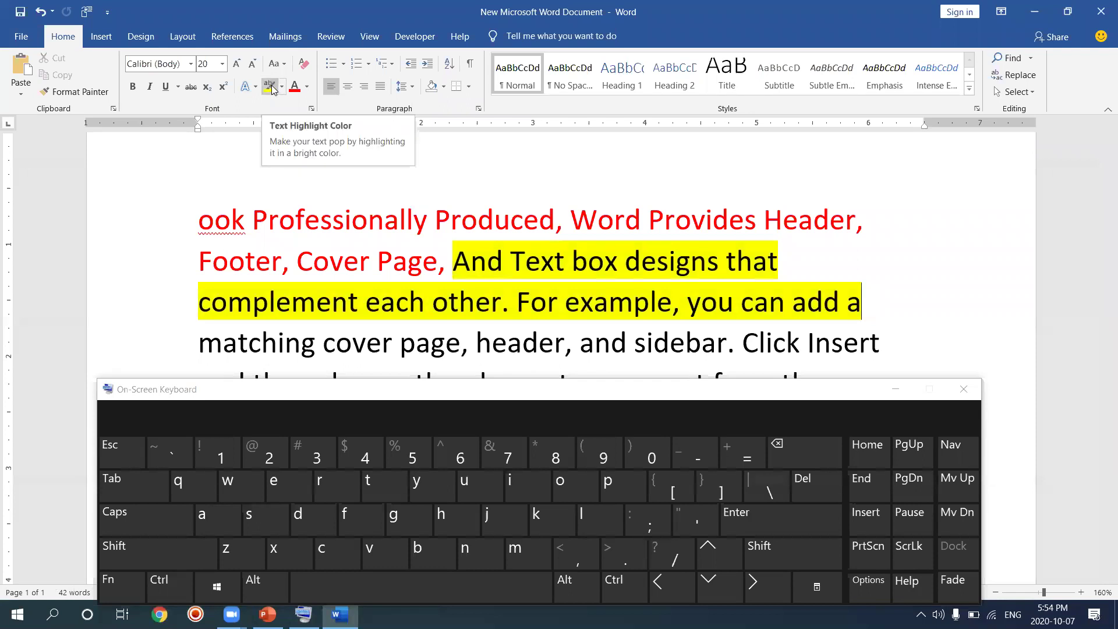
pyautogui.click(282, 86)
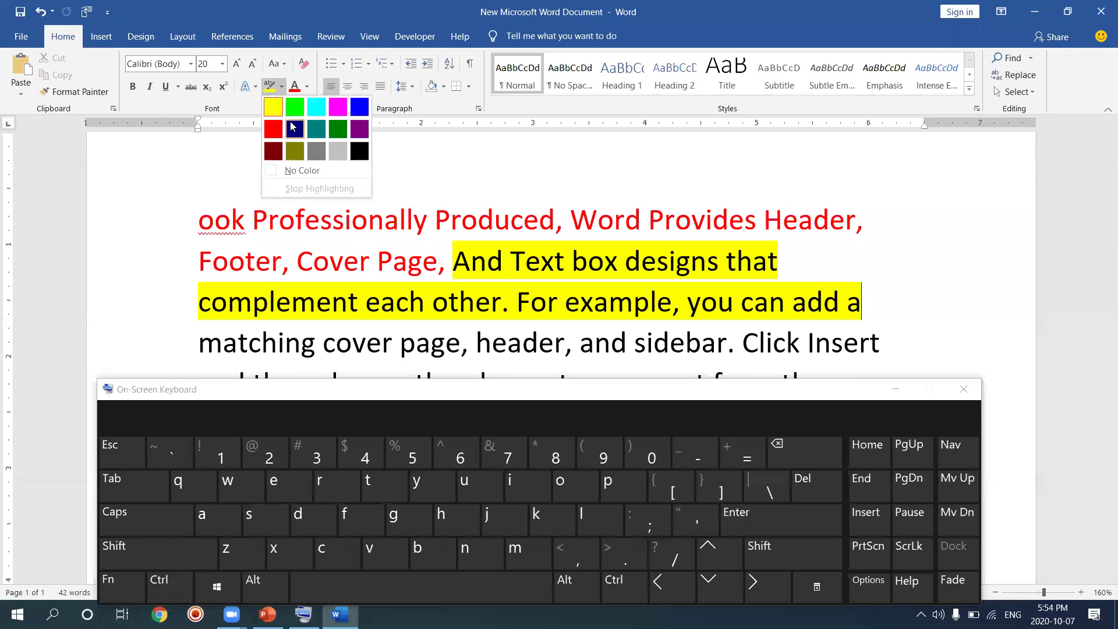
pyautogui.click(294, 127)
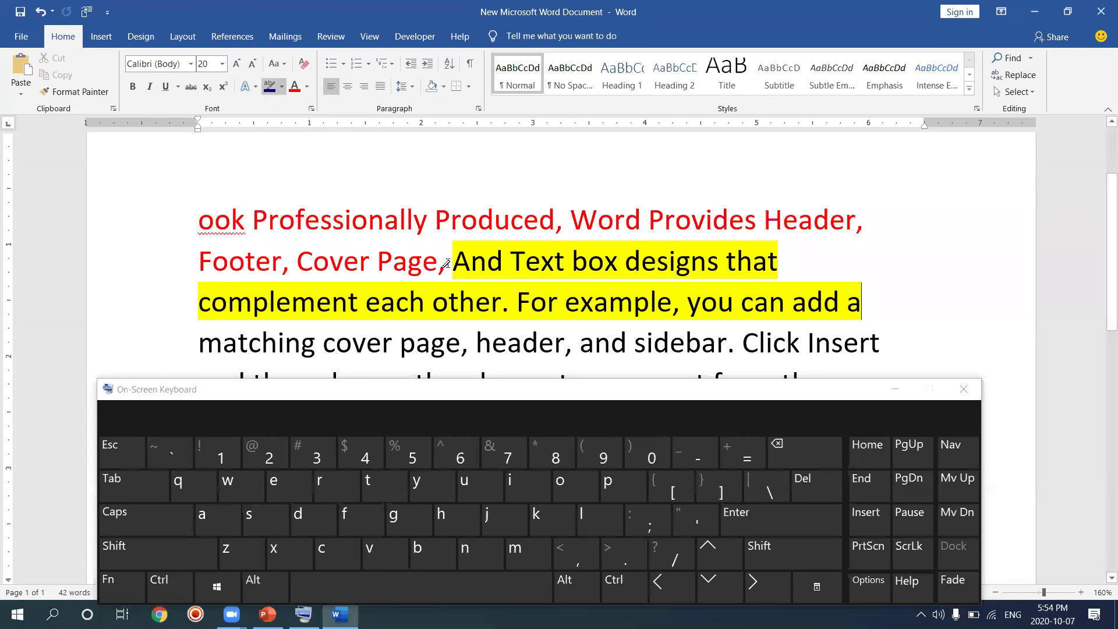
pyautogui.moveTo(448, 257)
pyautogui.mouseDown()
pyautogui.moveTo(490, 303)
pyautogui.moveTo(873, 307)
pyautogui.mouseUp()
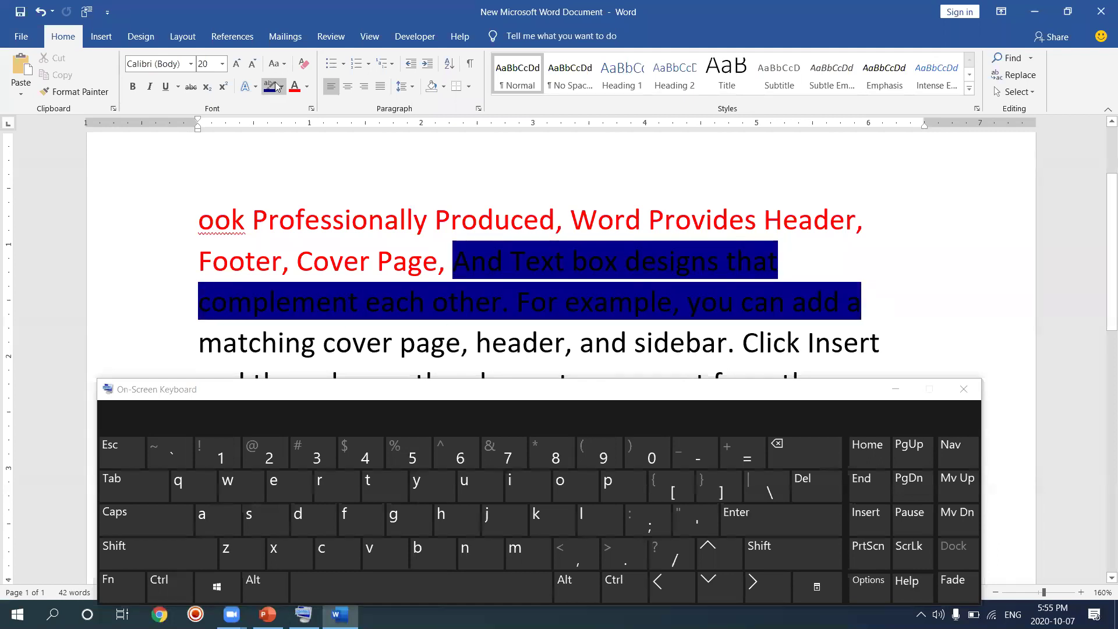
pyautogui.moveTo(441, 250)
pyautogui.mouseDown()
pyautogui.moveTo(480, 281)
pyautogui.moveTo(879, 318)
pyautogui.moveTo(865, 307)
pyautogui.mouseUp()
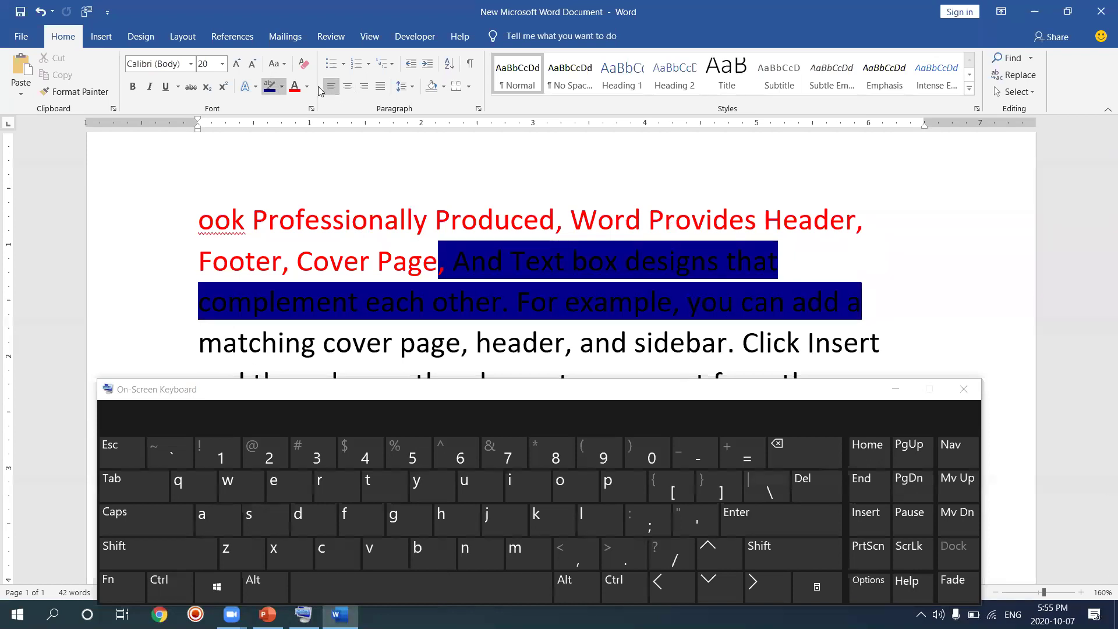
# - Highlight the dark blue passage in yellow, including the preceding comma, and apply the same highlight to "header, and sidebar"
pyautogui.click(282, 88)
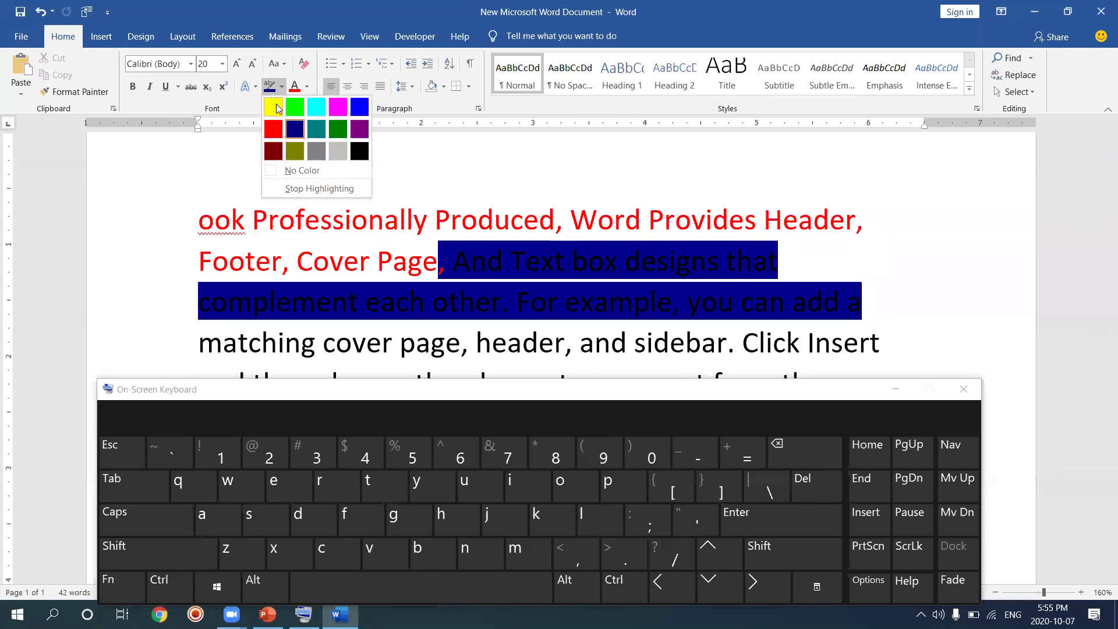
pyautogui.click(277, 108)
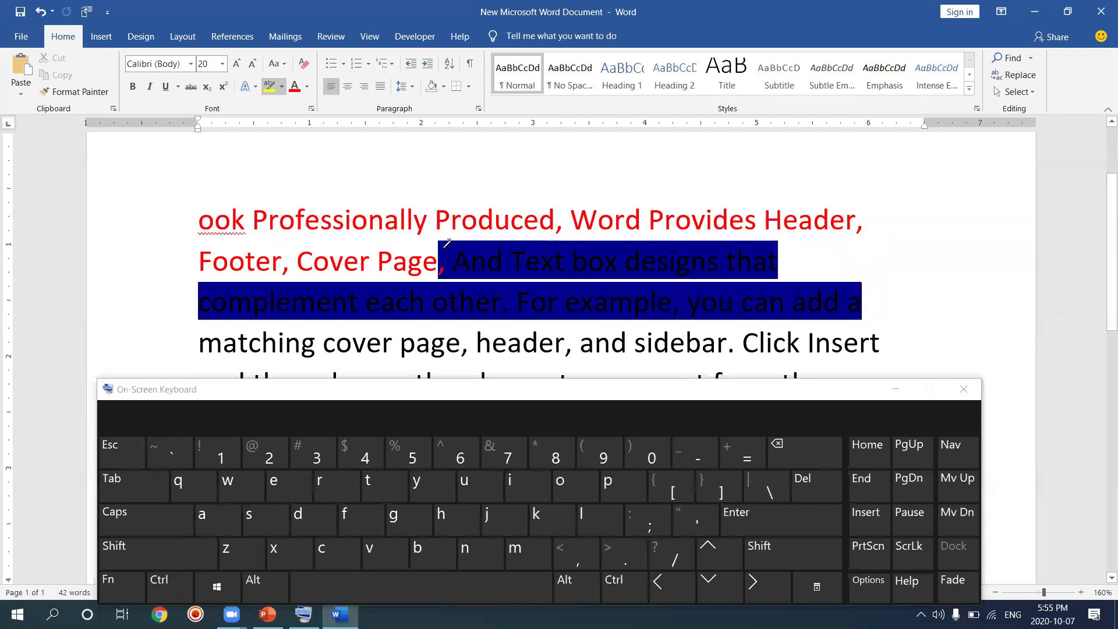
pyautogui.moveTo(491, 281)
pyautogui.mouseDown()
pyautogui.moveTo(670, 307)
pyautogui.moveTo(864, 307)
pyautogui.mouseUp()
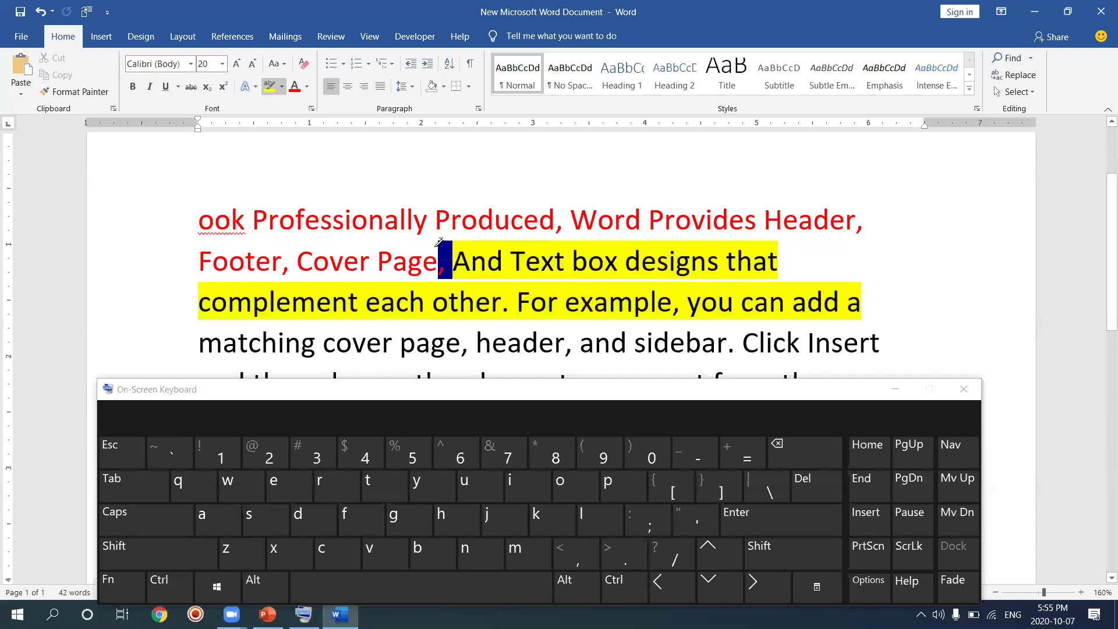
pyautogui.moveTo(453, 260); pyautogui.dragTo(453, 260)
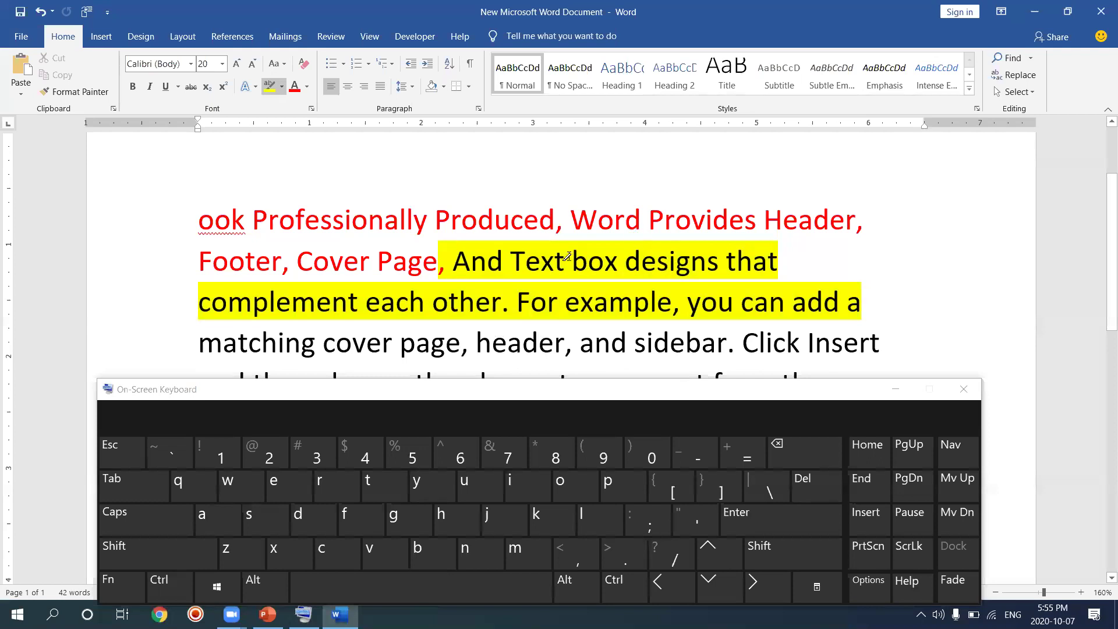
pyautogui.moveTo(474, 344); pyautogui.dragTo(692, 345)
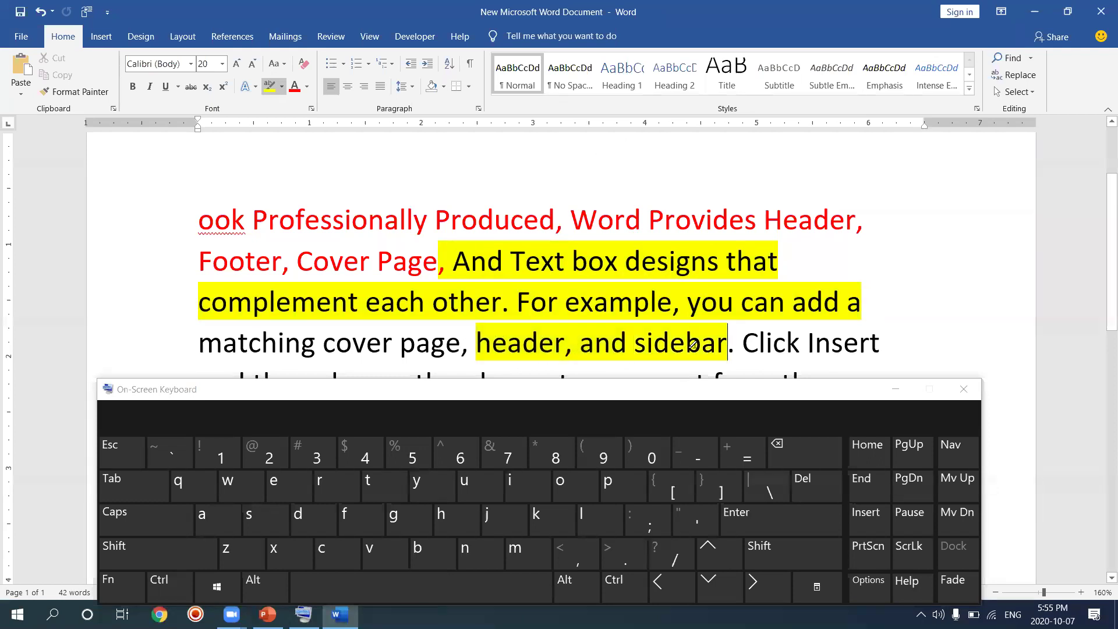
pyautogui.moveTo(1102, 300); pyautogui.dragTo(1103, 327)
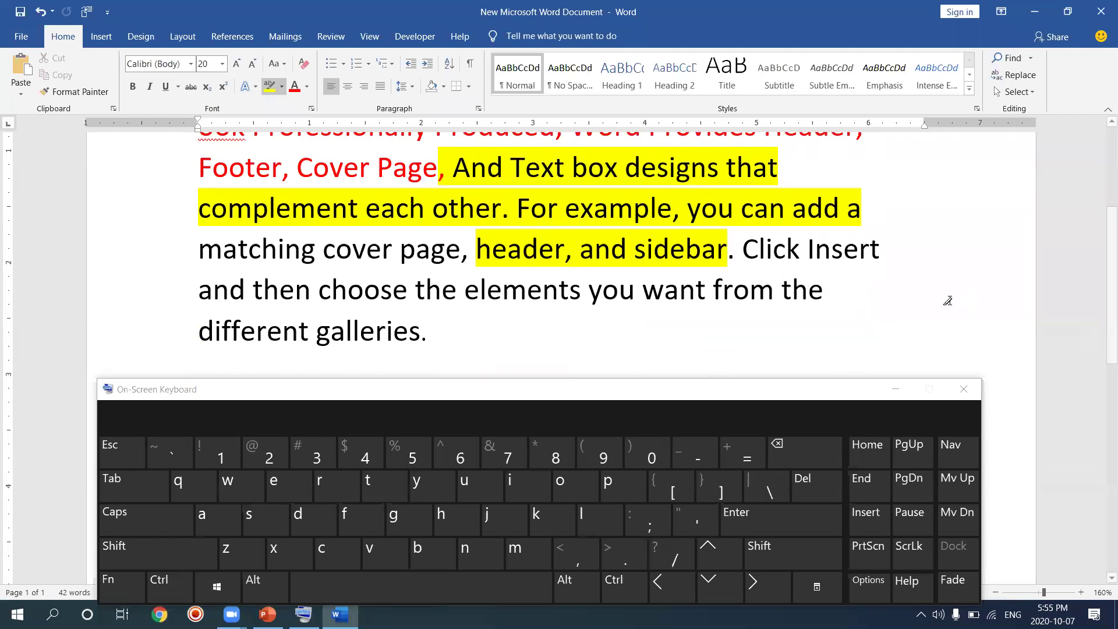
pyautogui.click(754, 330)
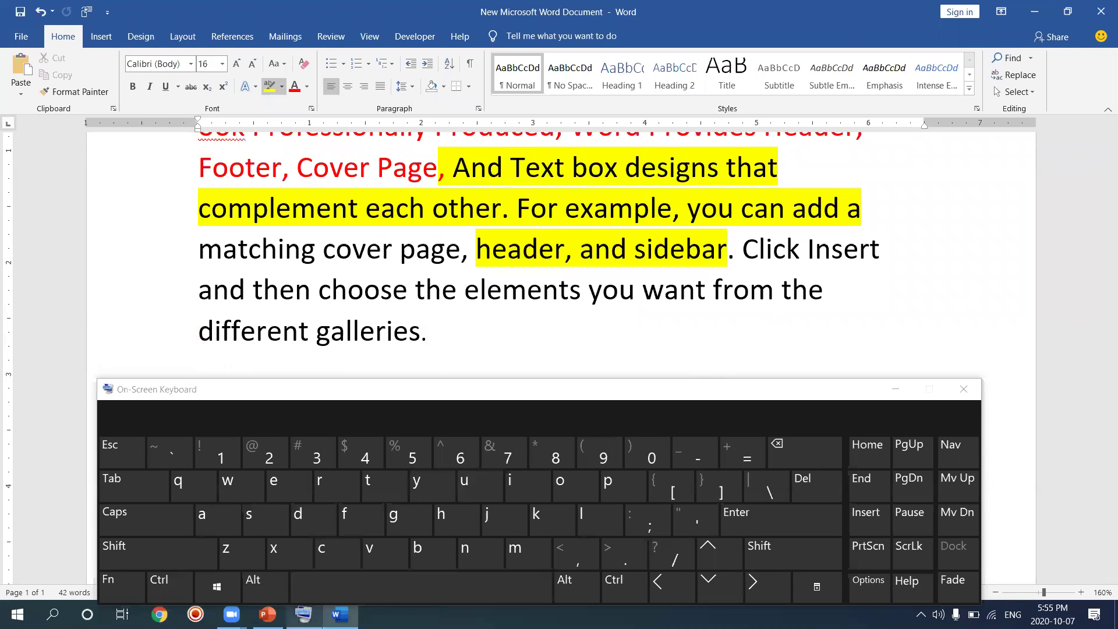
# - Switch to the day-4-final presentation in PowerPoint, close the on-screen keyboard and select slide 20 about the Format Painter
pyautogui.click(268, 614)
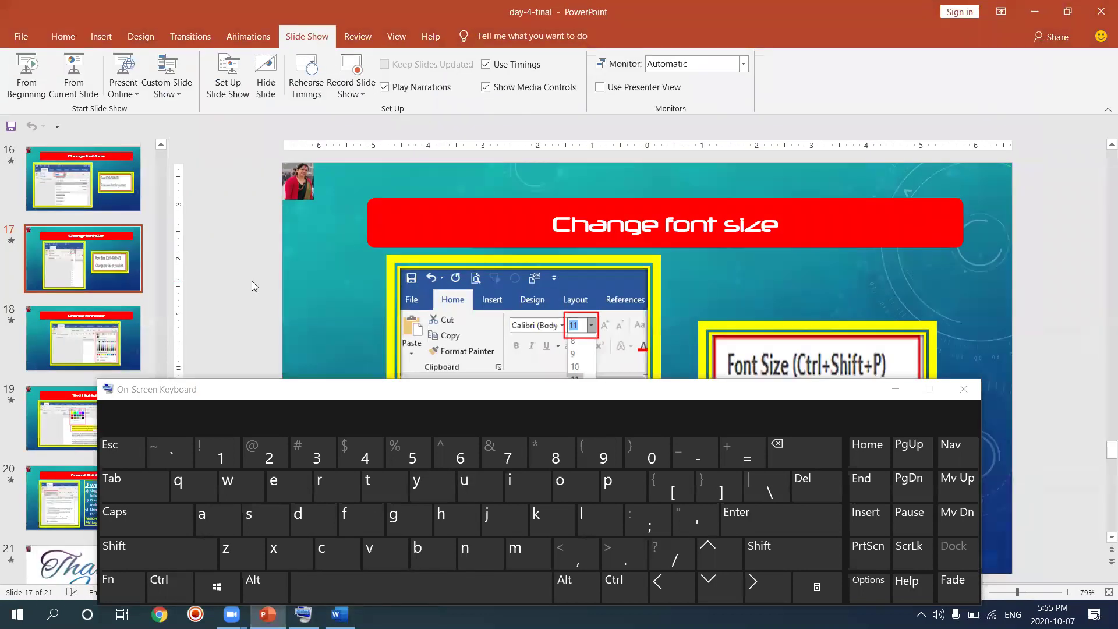
pyautogui.click(967, 387)
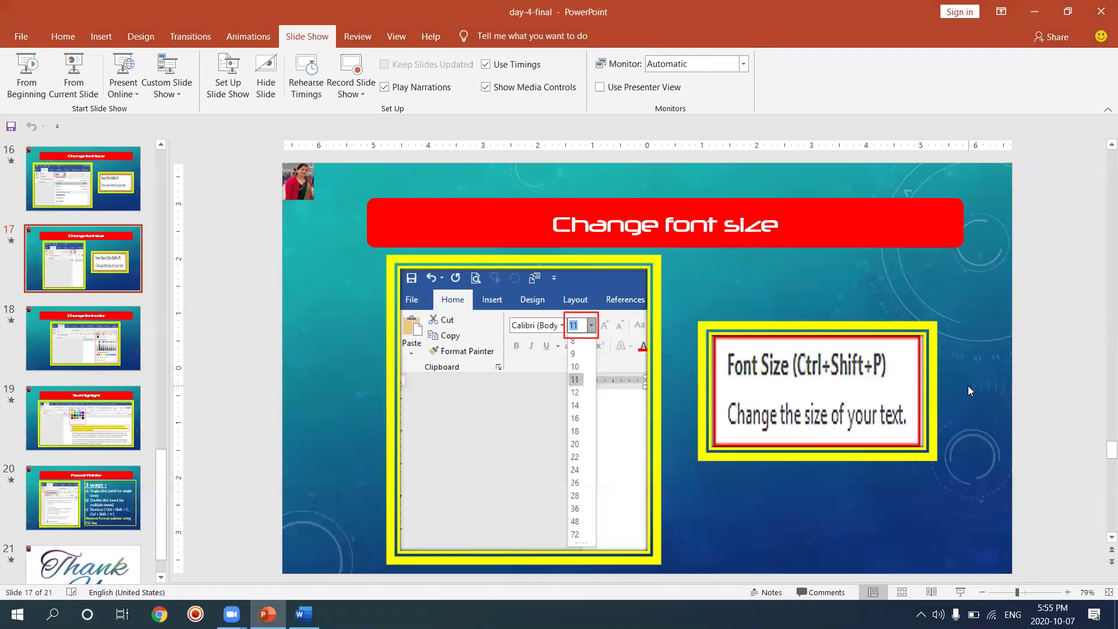
pyautogui.click(121, 494)
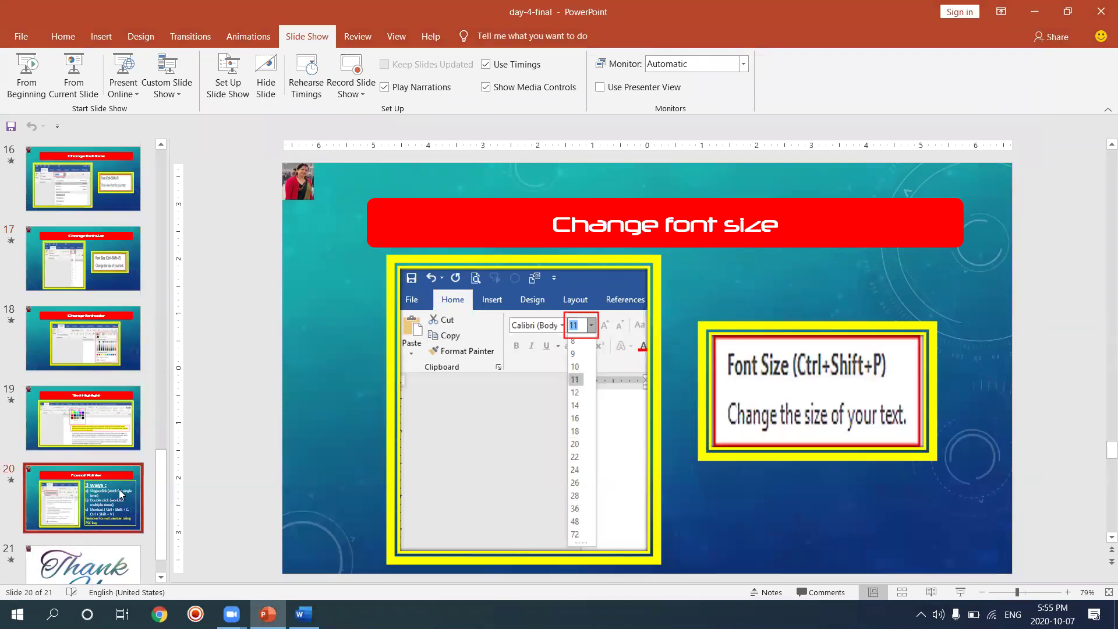
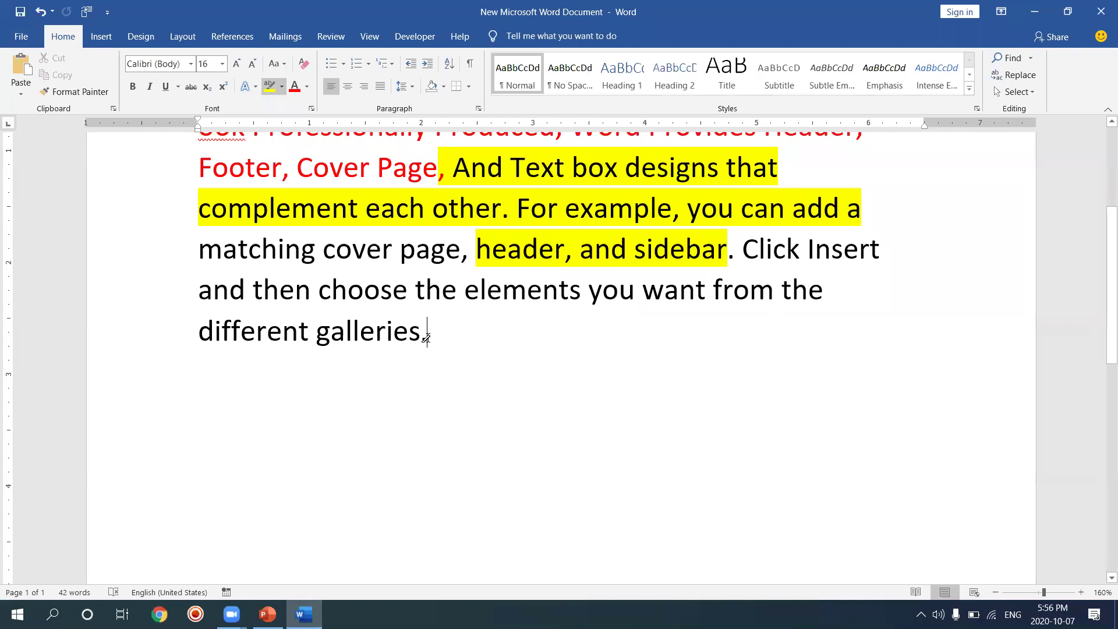
# - In the Word document, stop highlighting and remove the highlight color from the entire paragraph
pyautogui.press('Return')
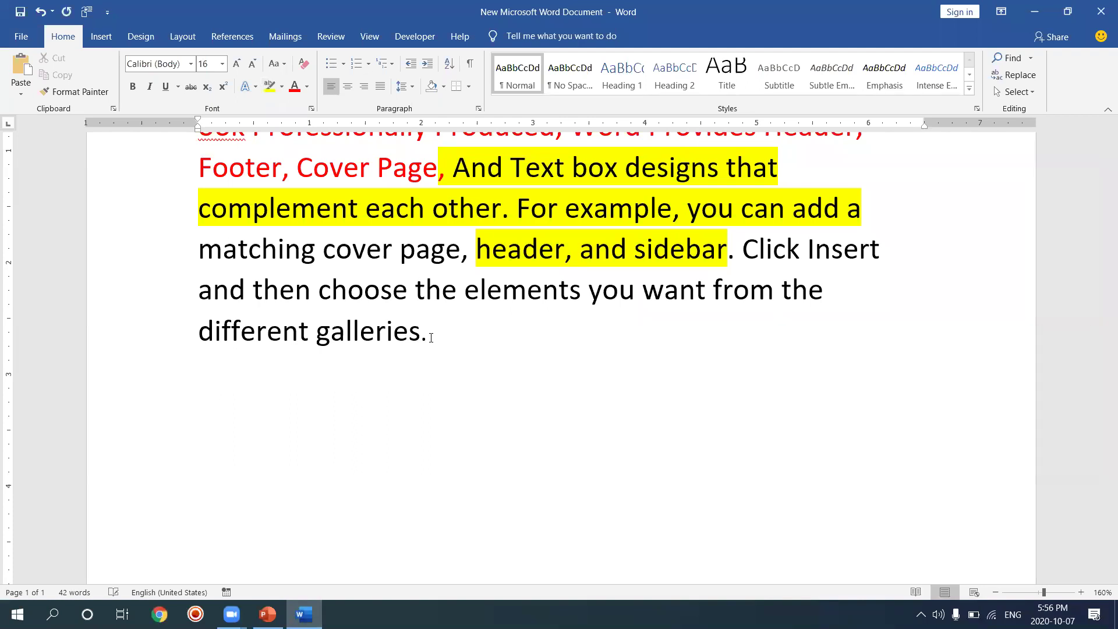
pyautogui.click(435, 328)
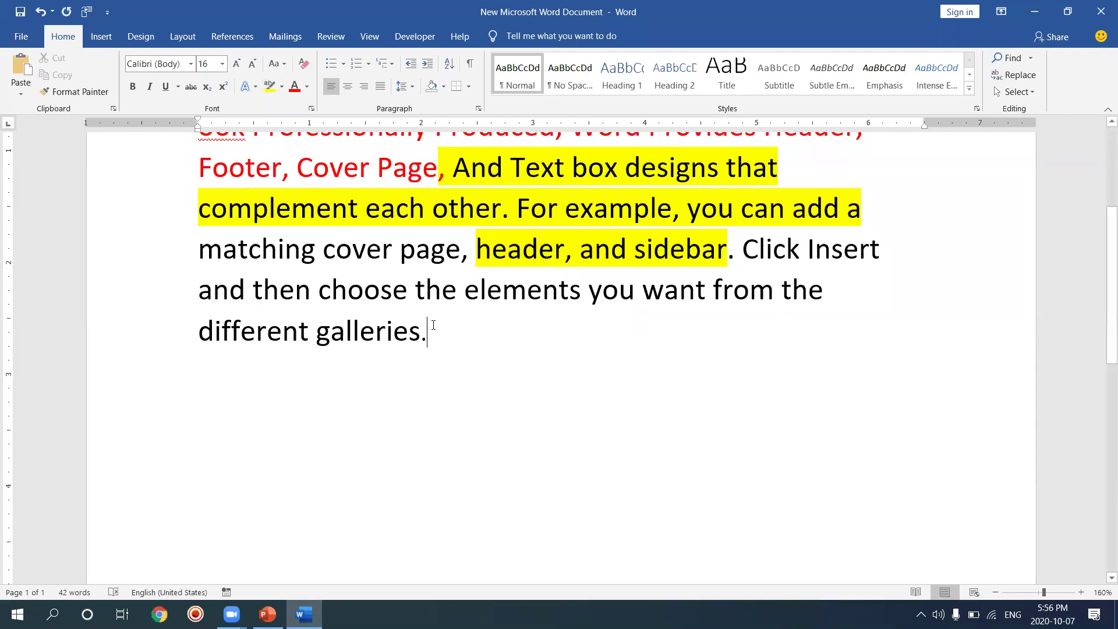
pyautogui.moveTo(427, 330); pyautogui.dragTo(191, 136)
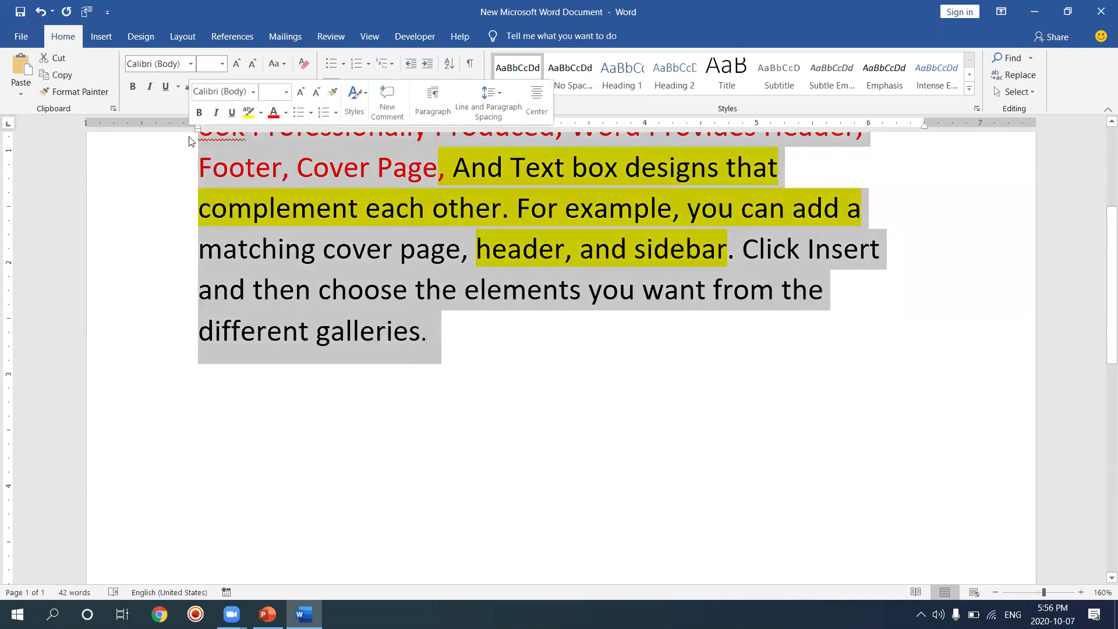
pyautogui.click(260, 113)
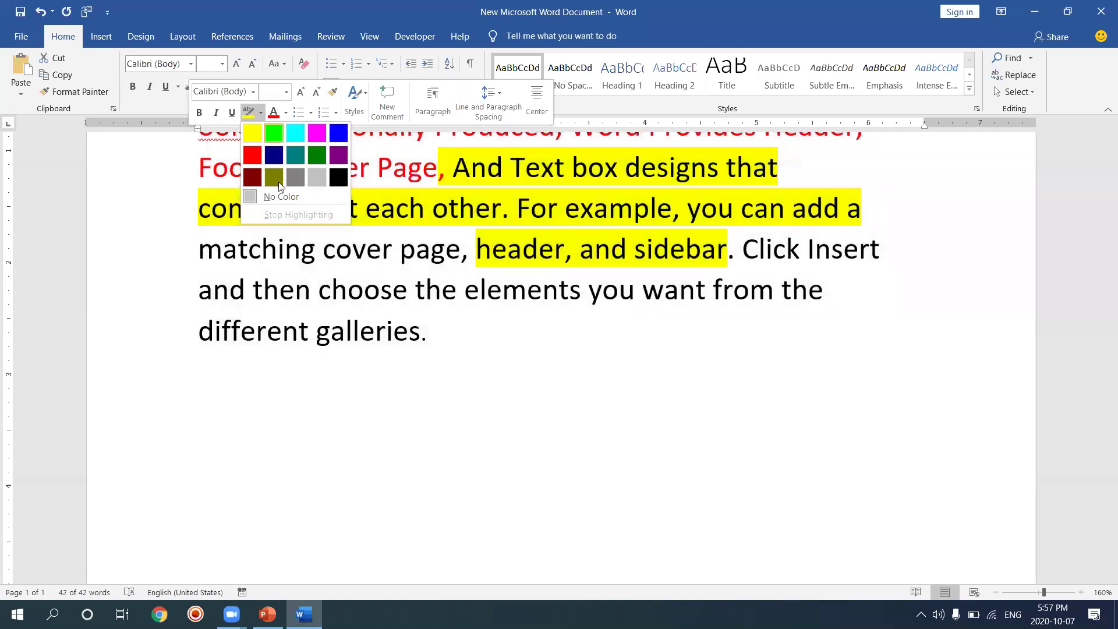
pyautogui.click(281, 197)
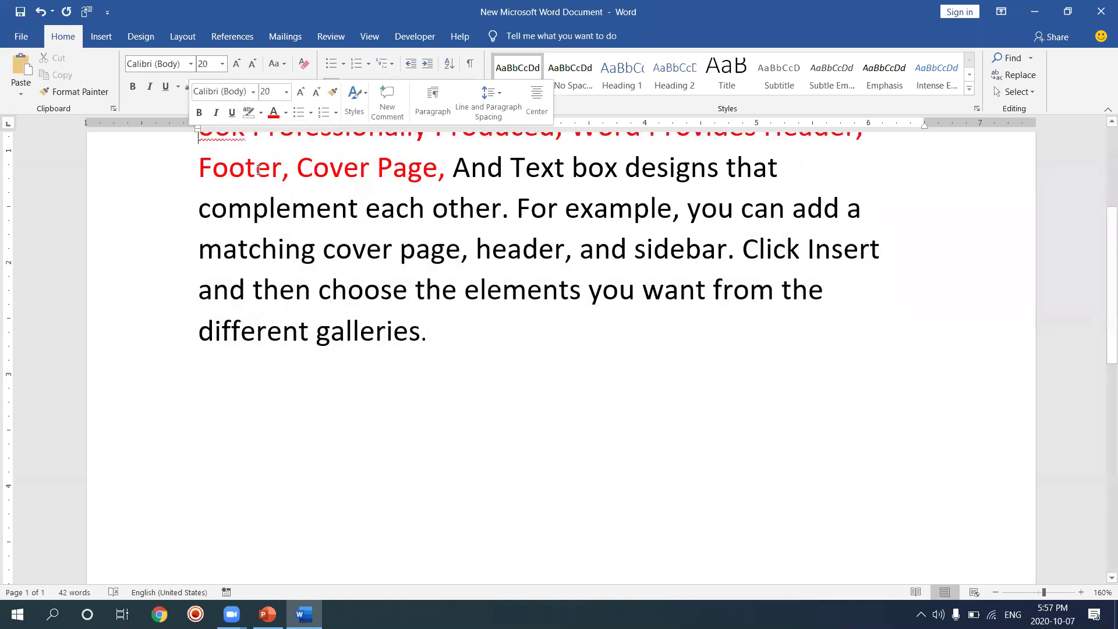
# - Set the font color of the entire paragraph to Automatic and clear the selection
pyautogui.moveTo(429, 341); pyautogui.dragTo(234, 136)
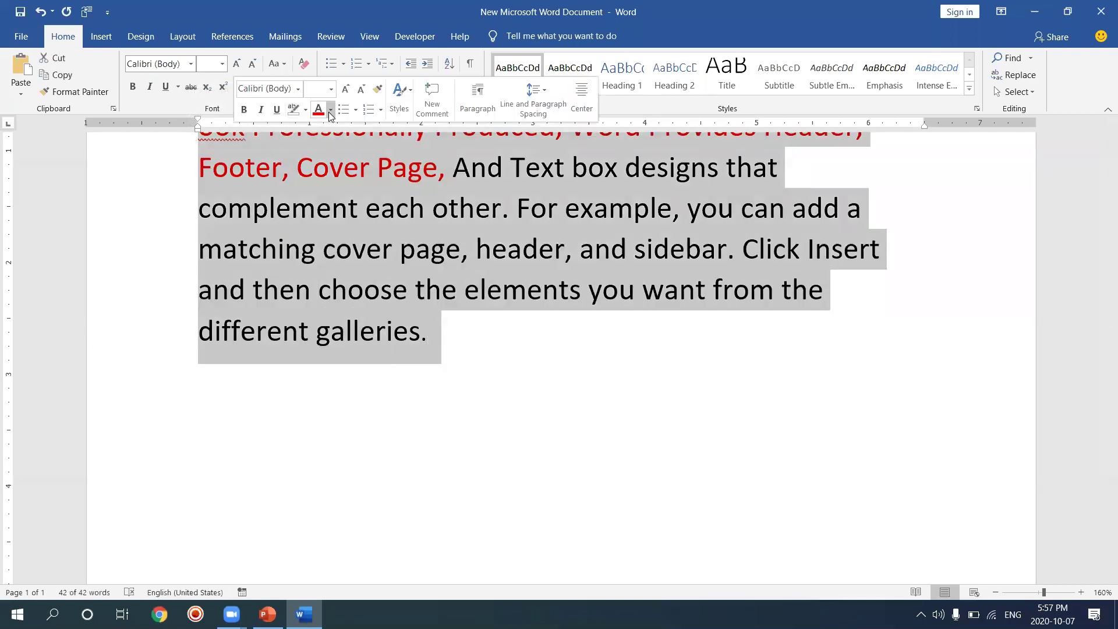
pyautogui.click(330, 116)
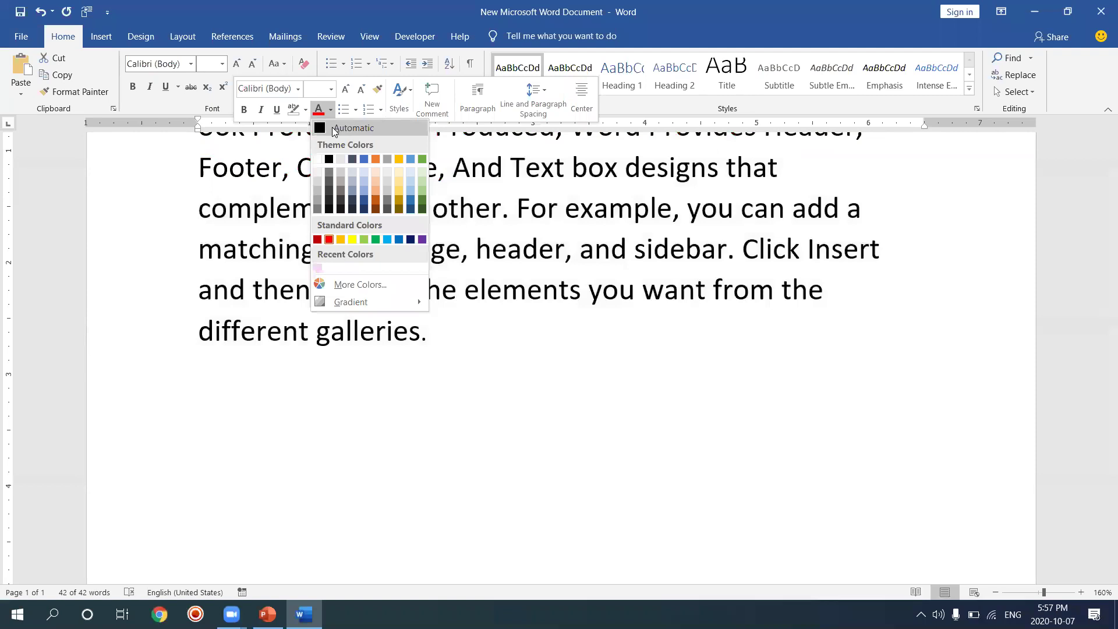
pyautogui.click(332, 127)
pyautogui.click(446, 350)
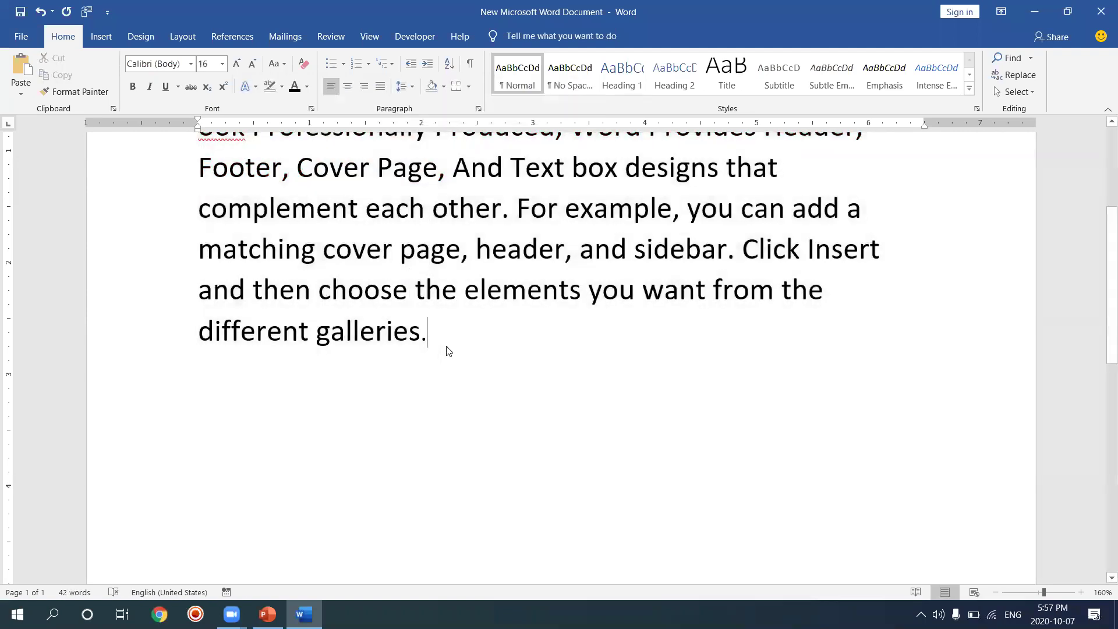
# - Break the paragraph after "Professionally" so that the rest starts on a new line
pyautogui.scroll(2, 448, 350)
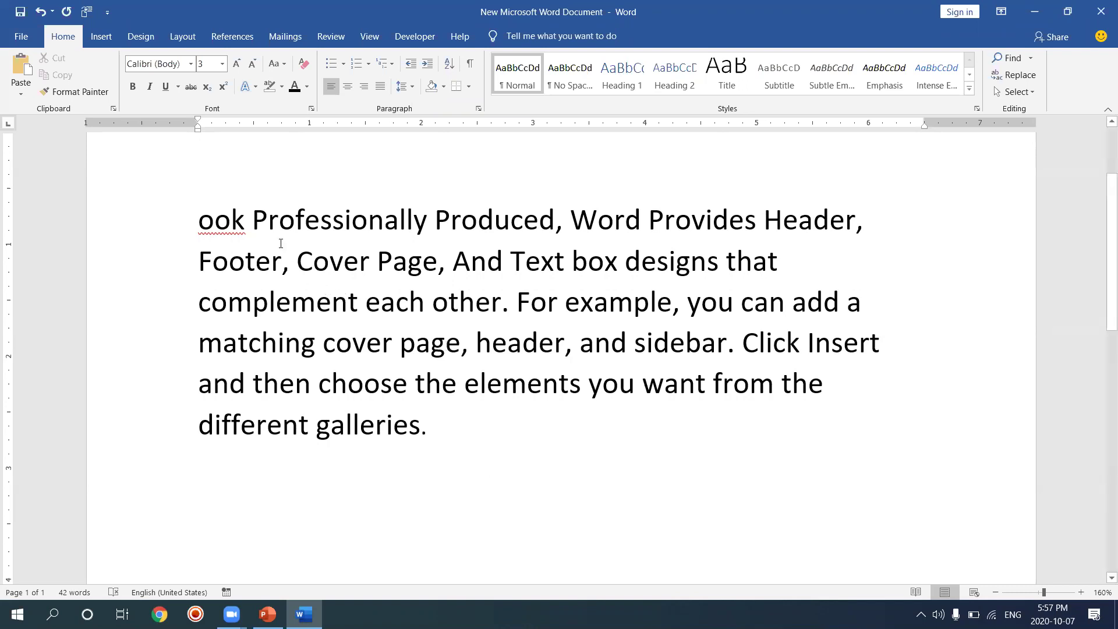
pyautogui.click(427, 228)
pyautogui.press('Return')
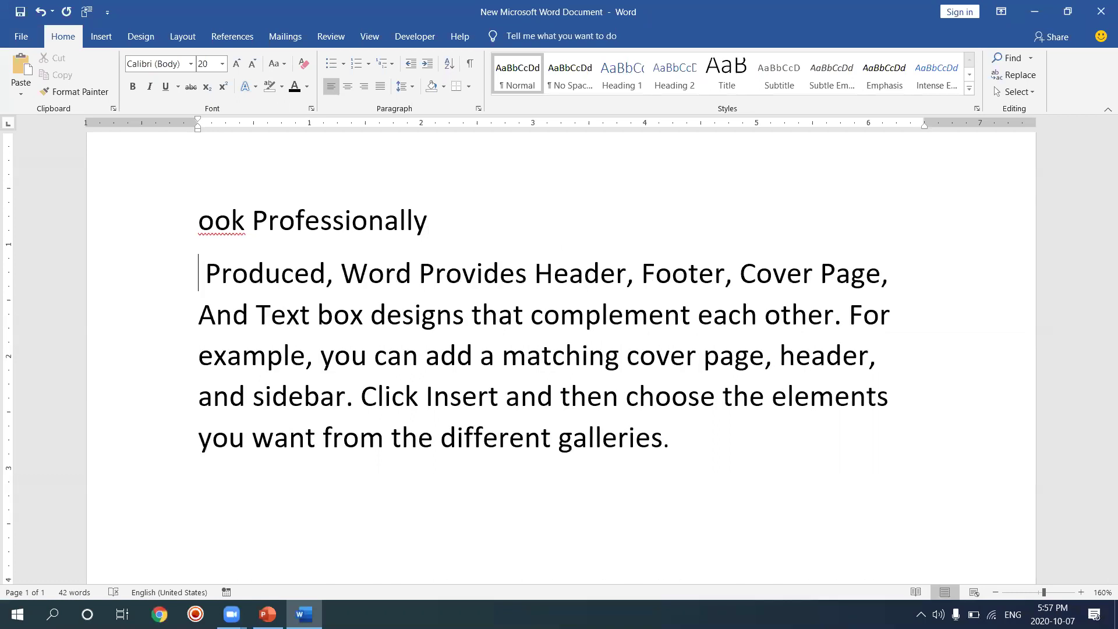
# - Delete all the text and generate new sample text with =rand(3,2)
pyautogui.moveTo(201, 219); pyautogui.dragTo(747, 452)
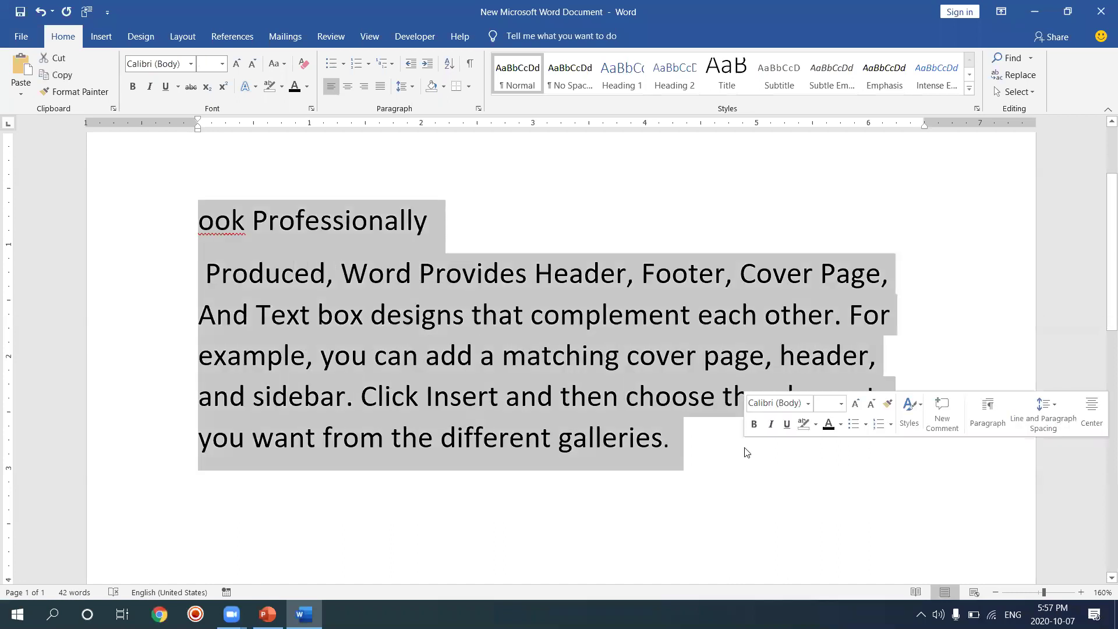
pyautogui.press('BackSpace')
pyautogui.write('=')
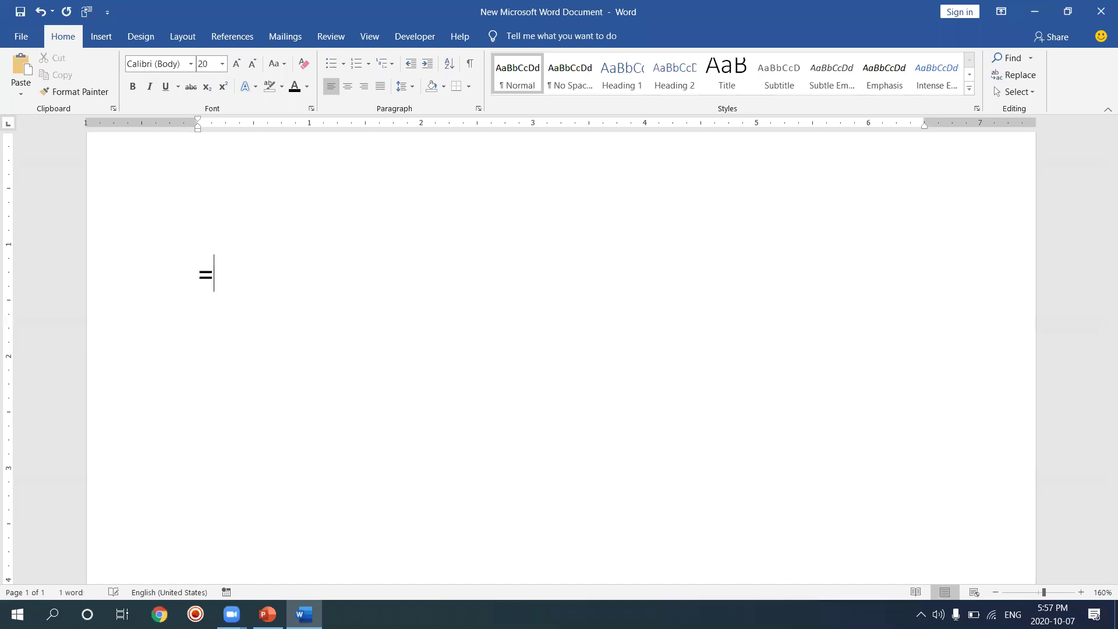
pyautogui.write('rand(')
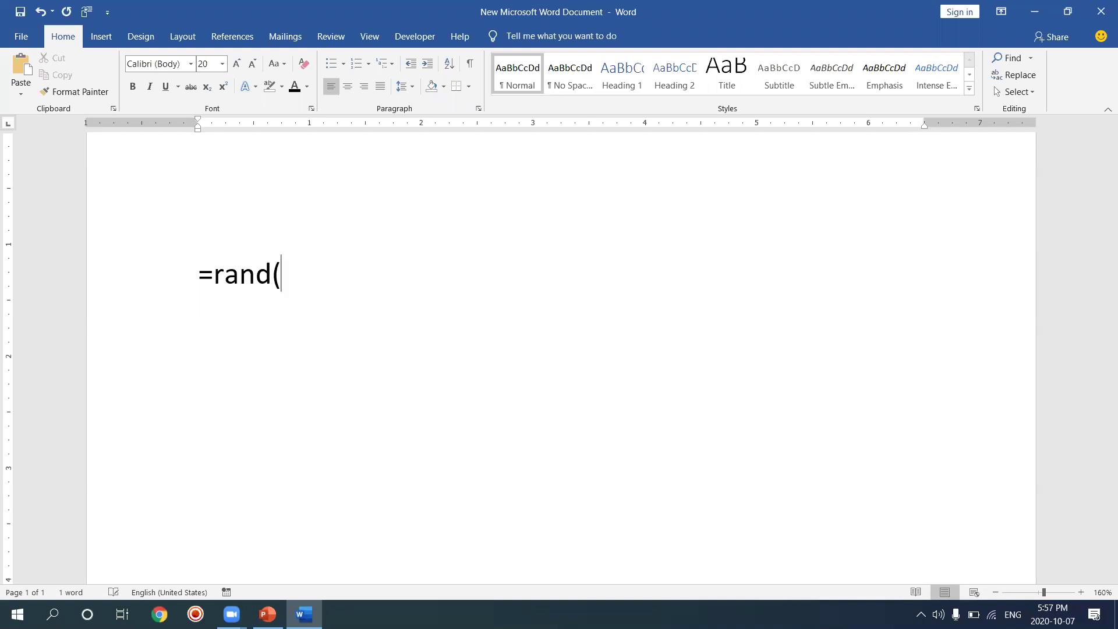
pyautogui.write('#')
pyautogui.press('BackSpace')
pyautogui.write('3,2)')
pyautogui.press('Return')
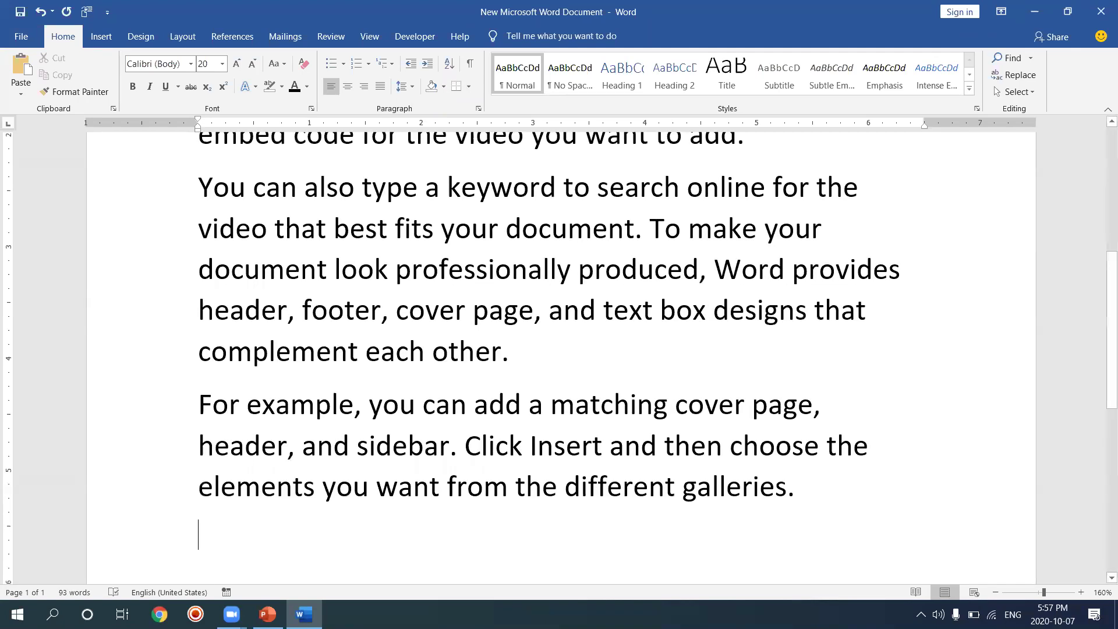
# - Reduce the font size of all the sample text to 16
pyautogui.hotkey('ctrl', 'a')
pyautogui.hotkey('ctrl', '[')
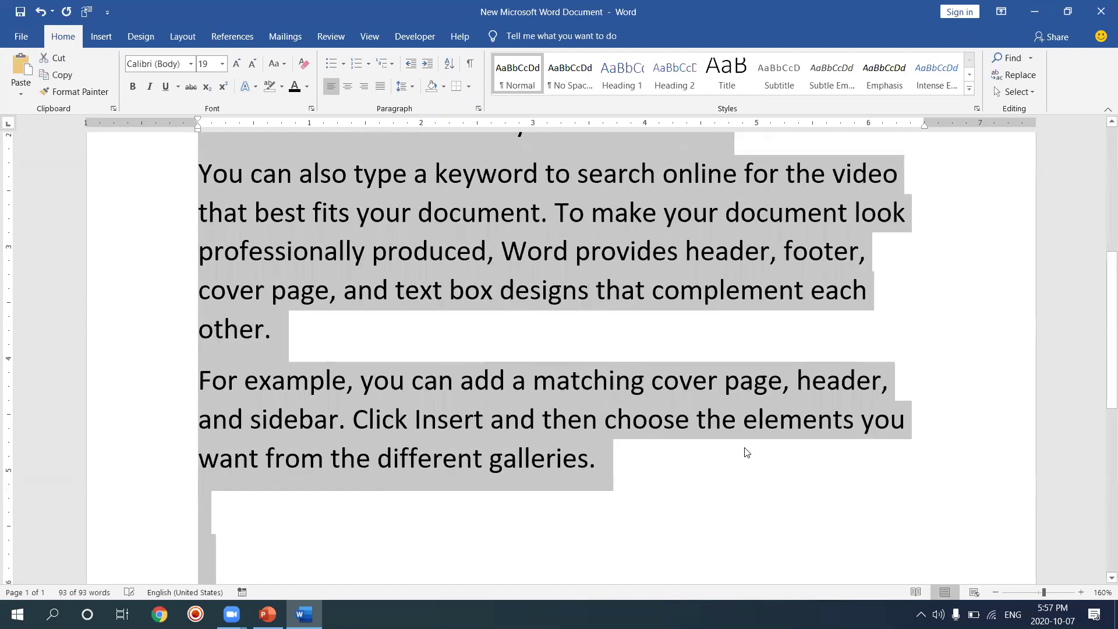
pyautogui.hotkey('ctrl', '[')
pyautogui.hotkey('ctrl', '[')
pyautogui.hotkey('ctrl', '[')
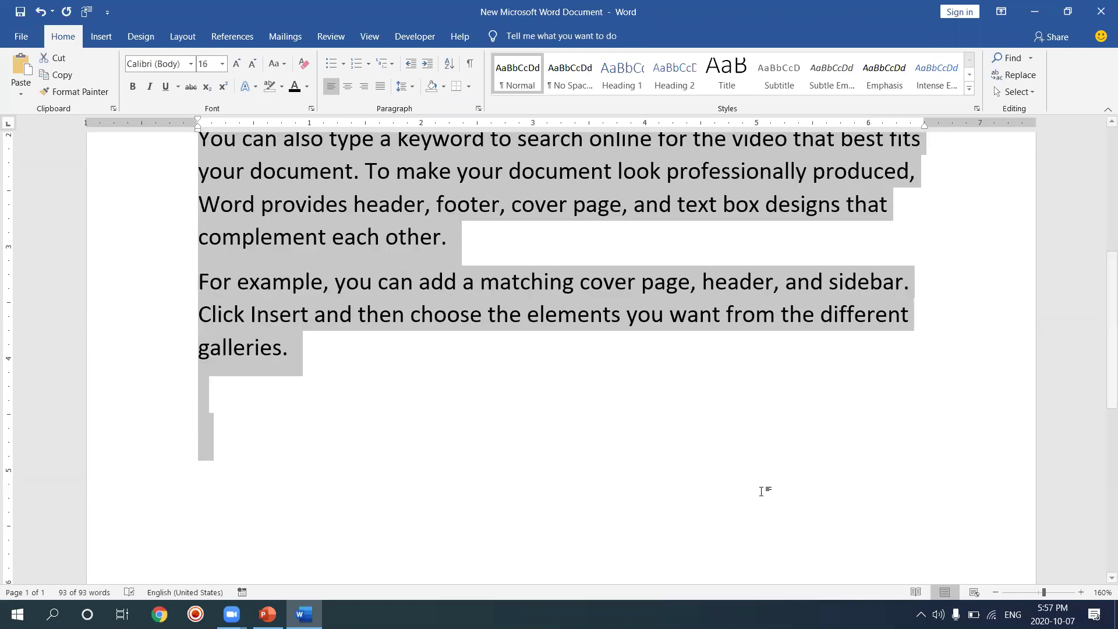
# - Break the first paragraph after "Video provides" and the second after "You can also" so each phrase stands on its own line
pyautogui.click(669, 206)
pyautogui.press('Up')
pyautogui.press('Up')
pyautogui.press('Up')
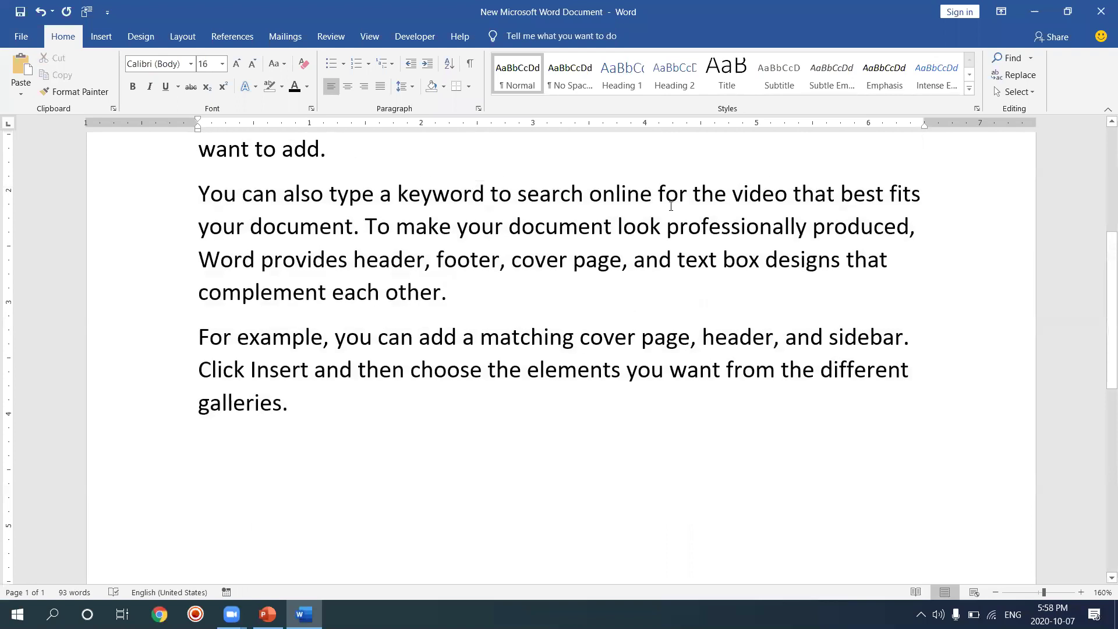
pyautogui.press('Up')
pyautogui.press('Up')
pyautogui.press('Up')
pyautogui.press('Up')
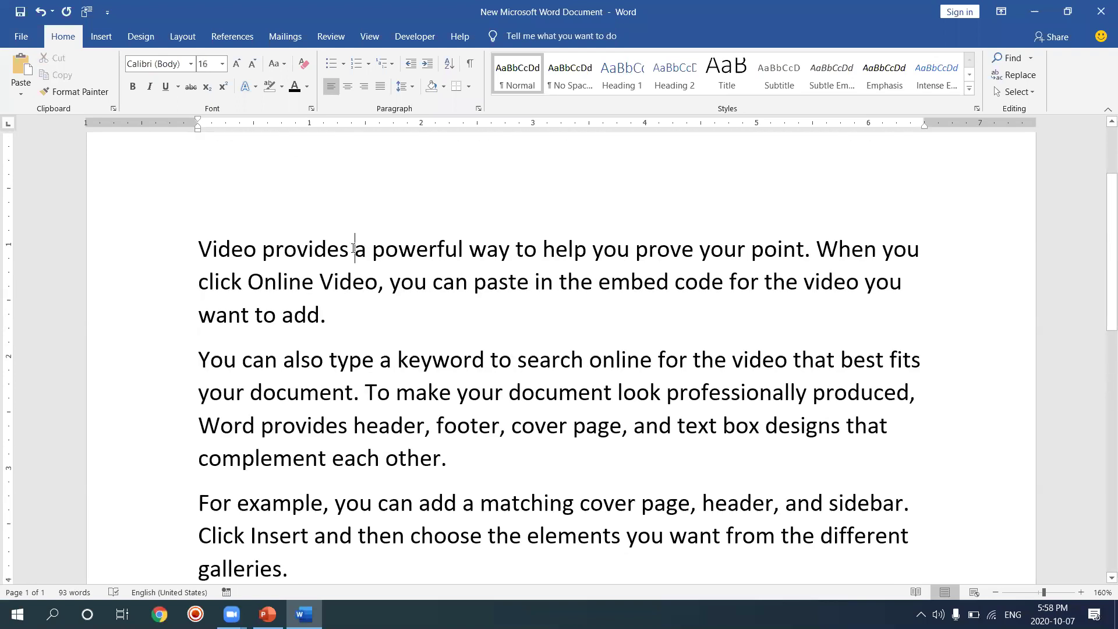
pyautogui.press('Return')
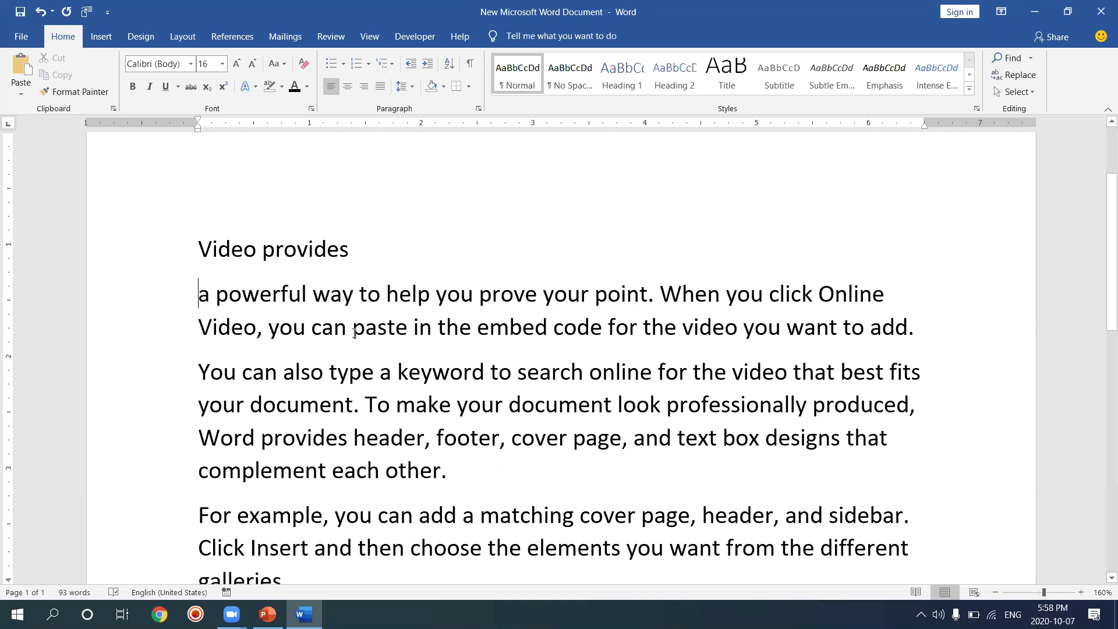
pyautogui.click(329, 373)
pyautogui.press('Return')
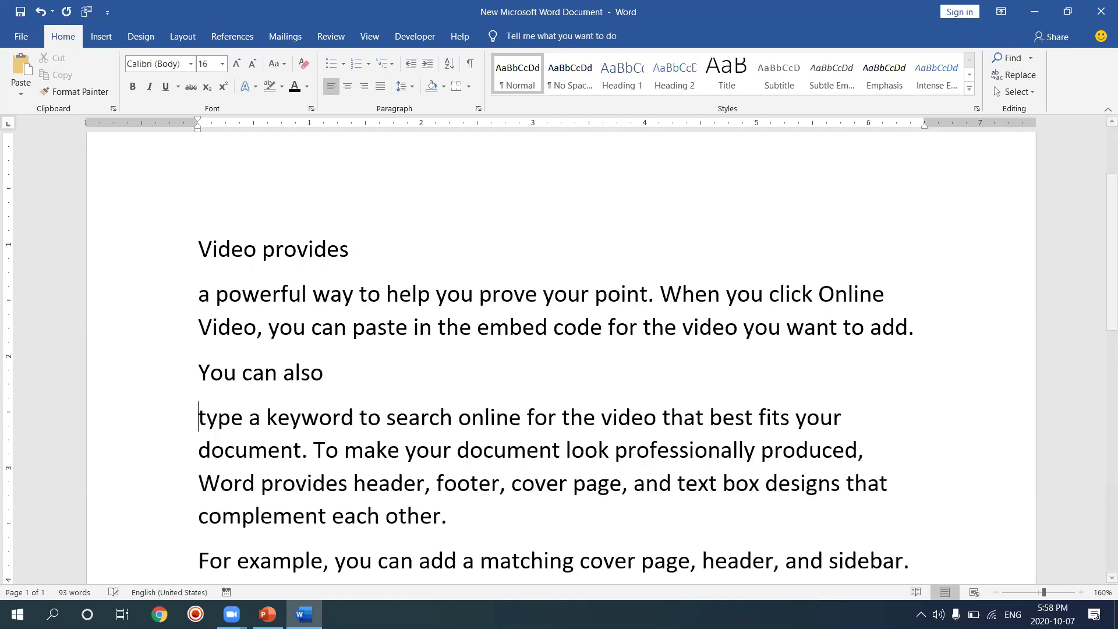
# - Break the last paragraph after "For example," so that the phrase stands on its own line
pyautogui.click(461, 485)
pyautogui.press('Down')
pyautogui.press('Down')
pyautogui.press('Down')
pyautogui.press('Down')
pyautogui.press('Down')
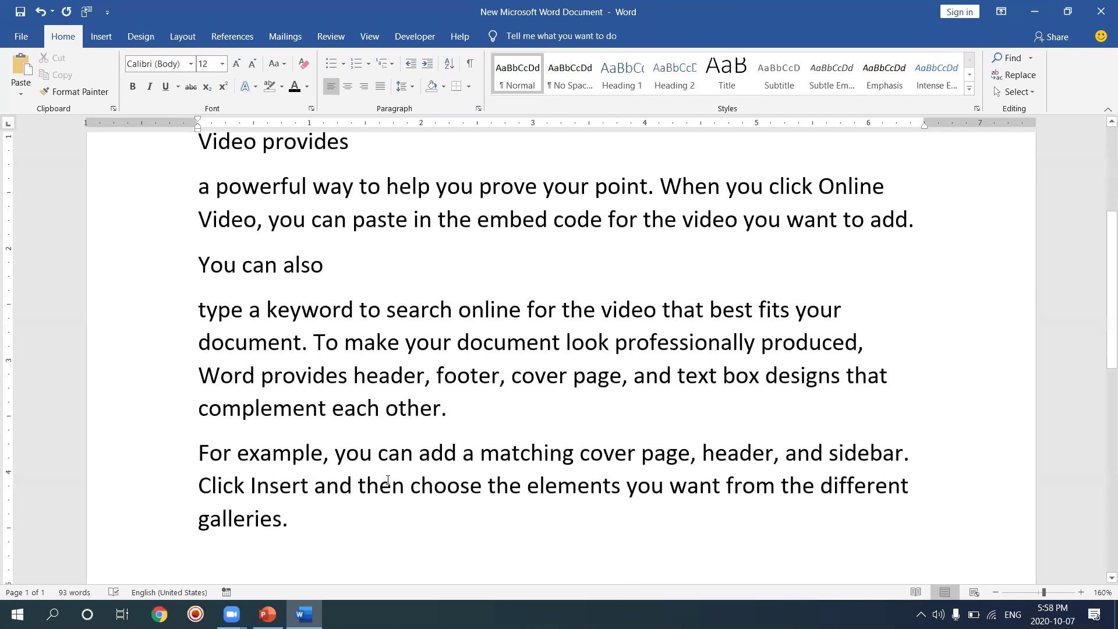
pyautogui.click(330, 453)
pyautogui.press('Return')
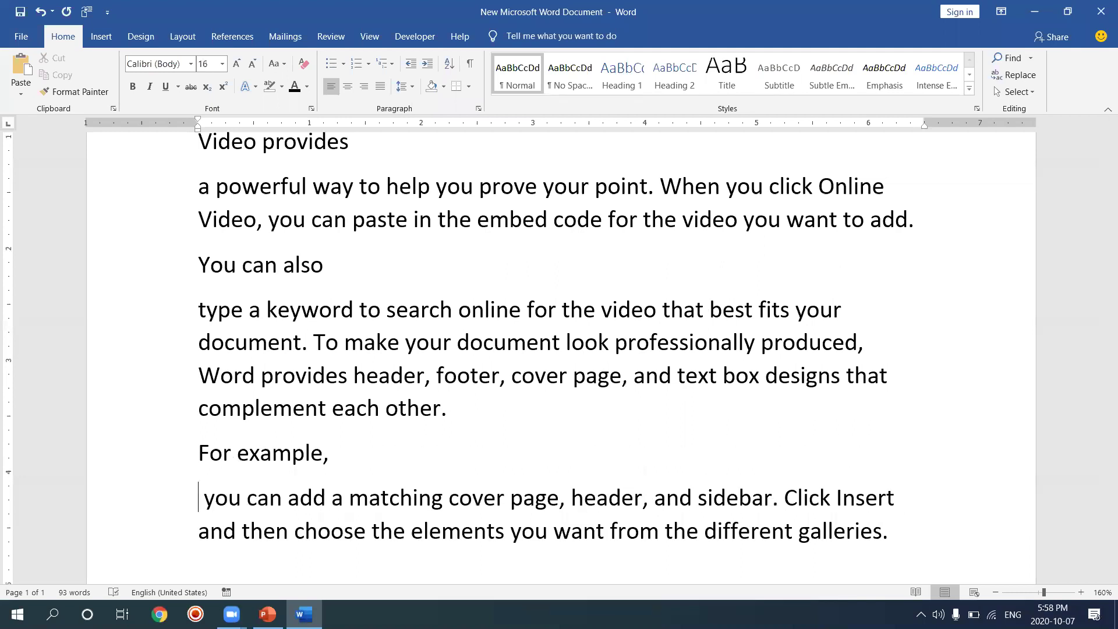
# - Set the font color of the first line, "Video provides", to the standard Red
pyautogui.click(324, 369)
pyautogui.press('Up')
pyautogui.press('Up')
pyautogui.press('Up')
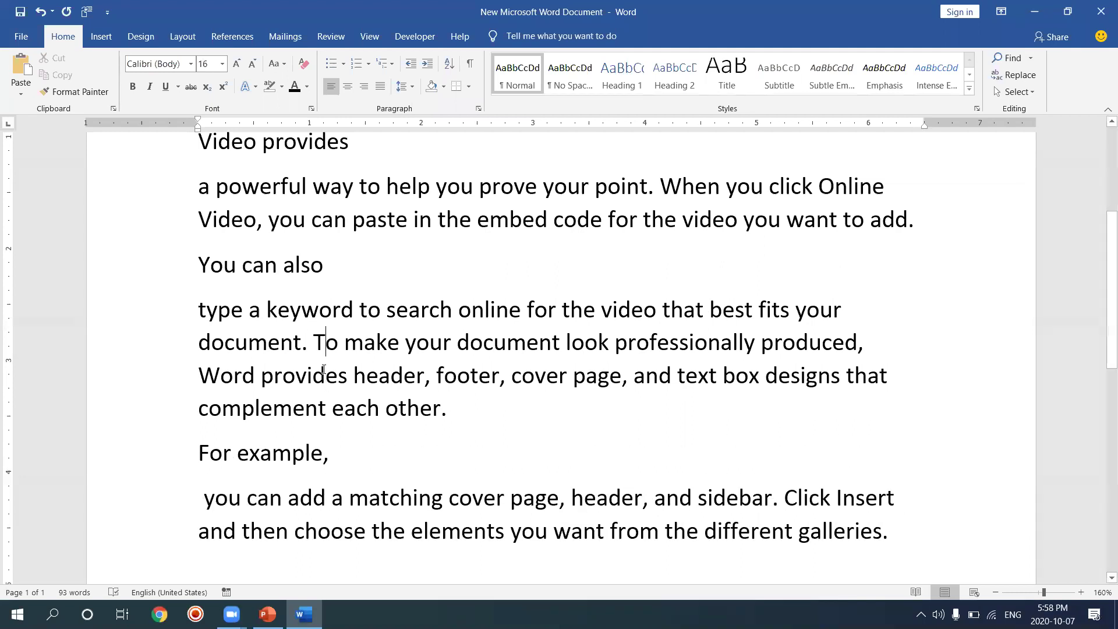
pyautogui.press('Up')
pyautogui.press('Up')
pyautogui.press('Up')
pyautogui.press('Up')
pyautogui.press('Up')
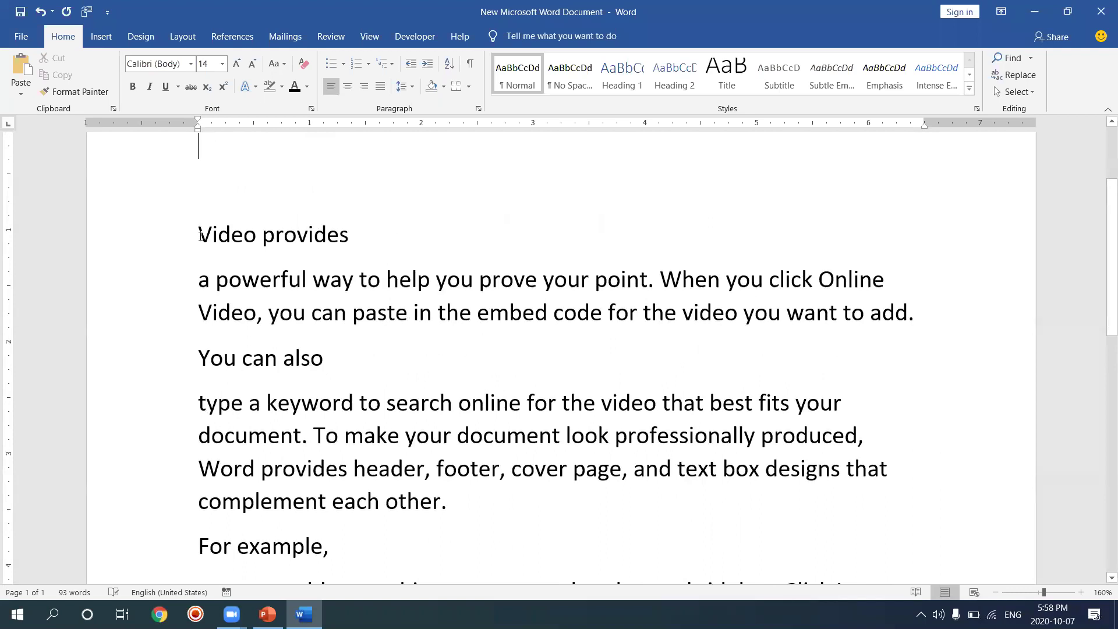
pyautogui.moveTo(200, 234); pyautogui.dragTo(340, 247)
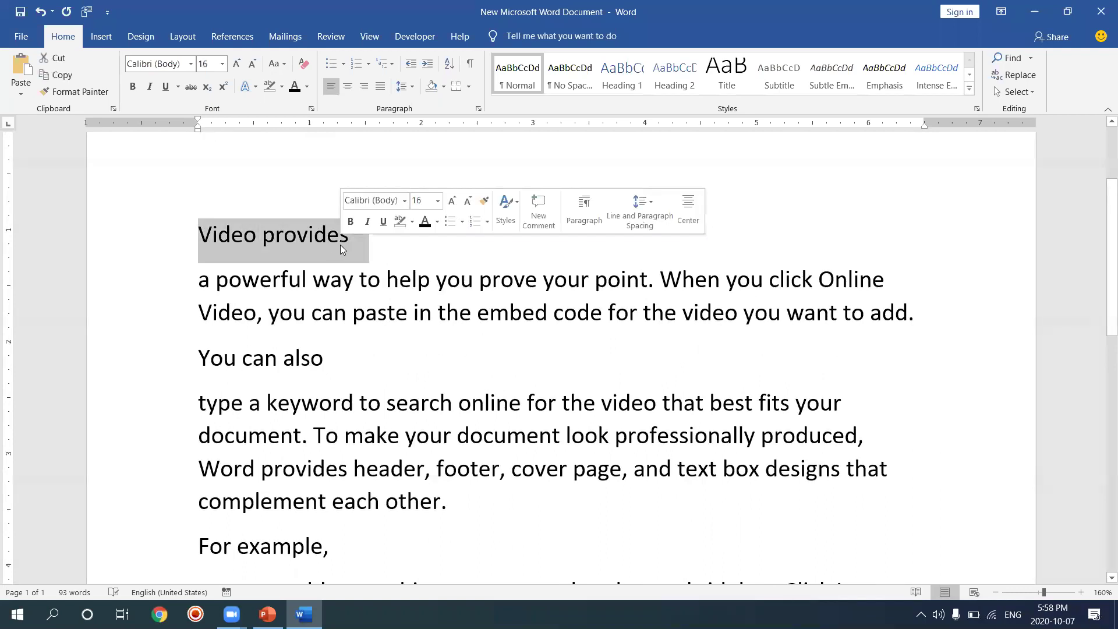
pyautogui.click(308, 88)
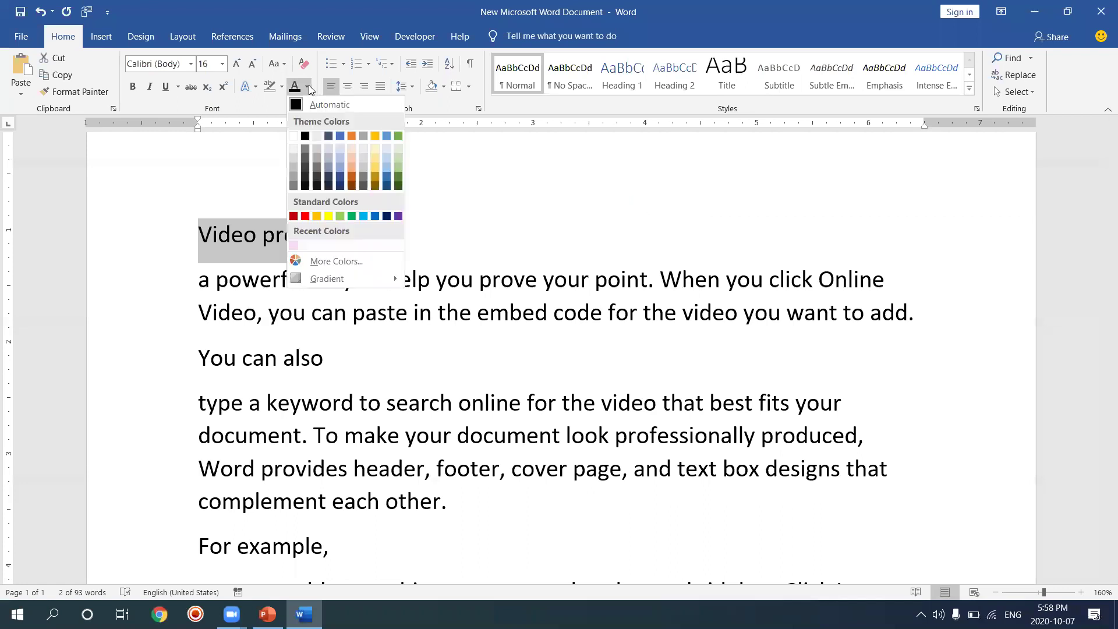
pyautogui.click(305, 217)
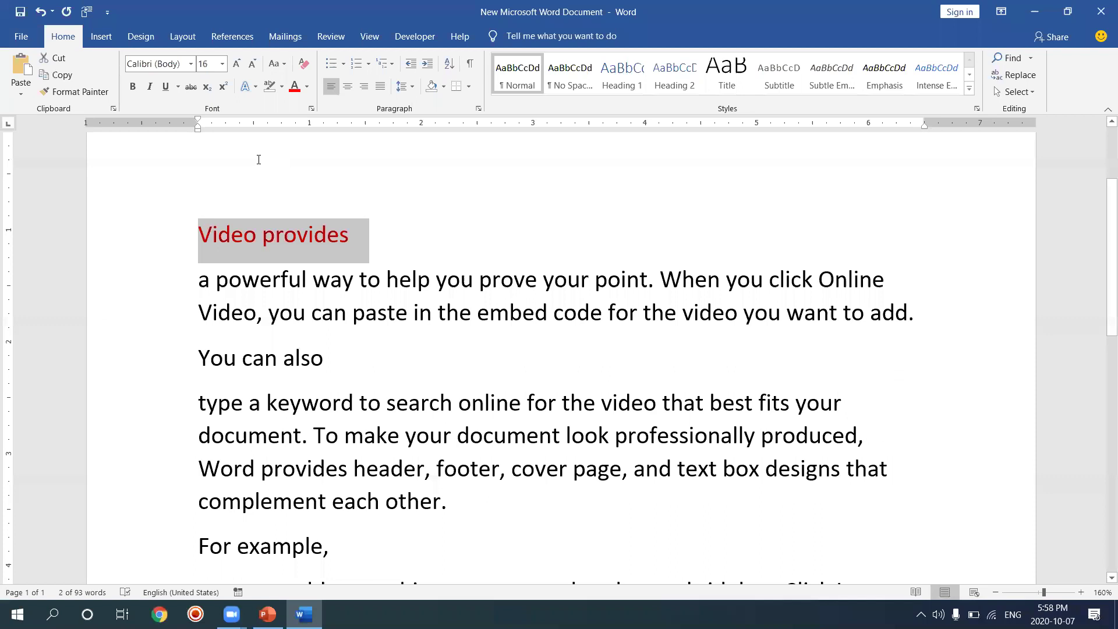
# - Make the "Video provides" line underlined, italic and bold
pyautogui.click(168, 91)
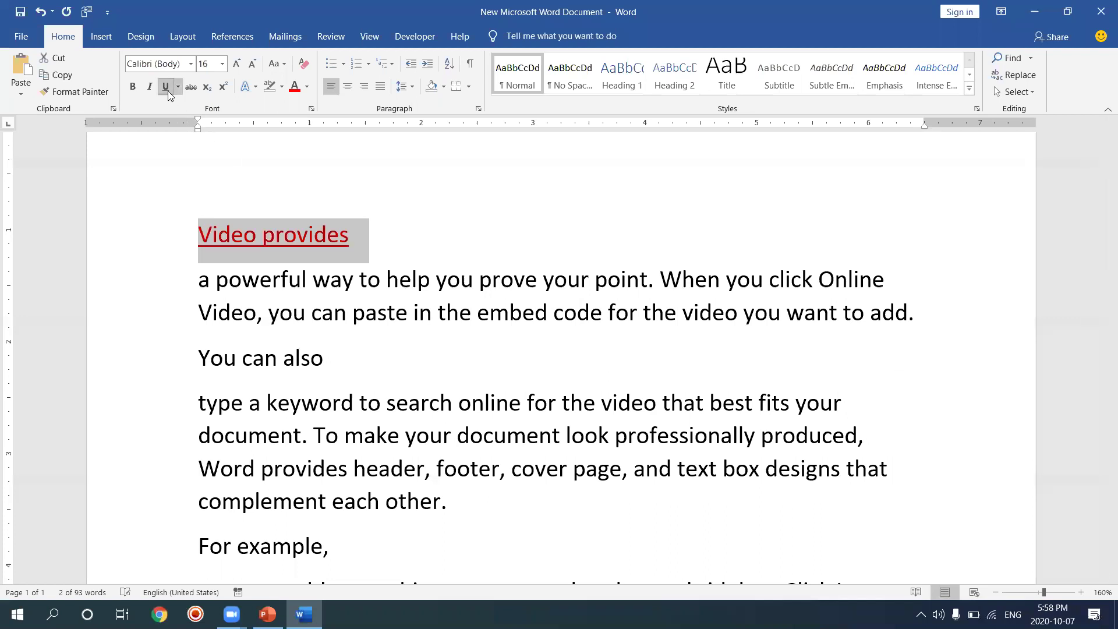
pyautogui.click(153, 87)
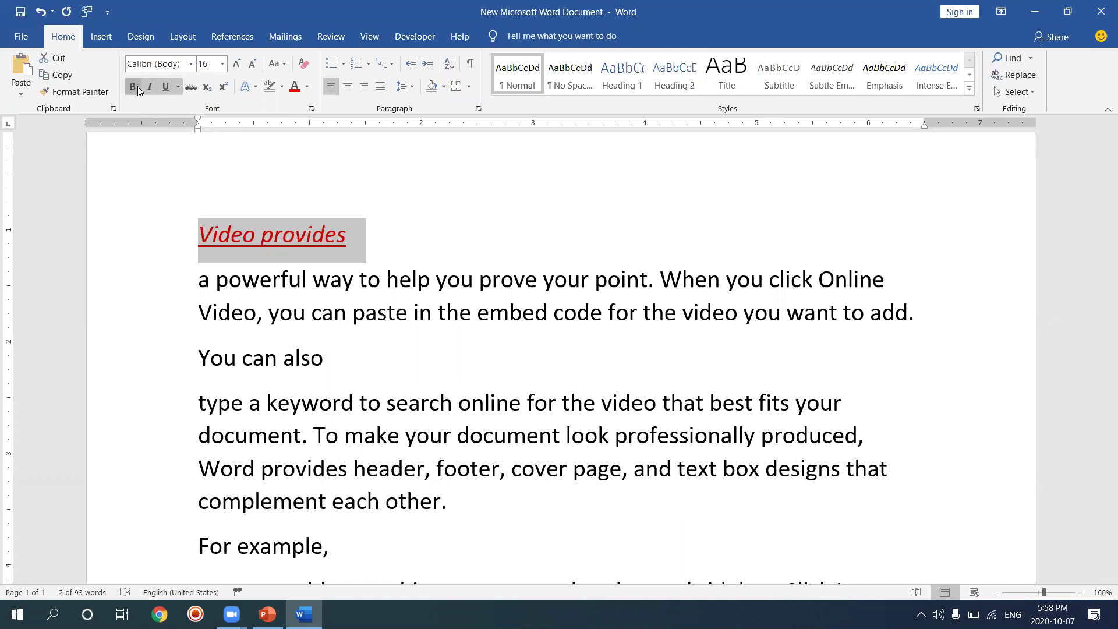
pyautogui.click(133, 86)
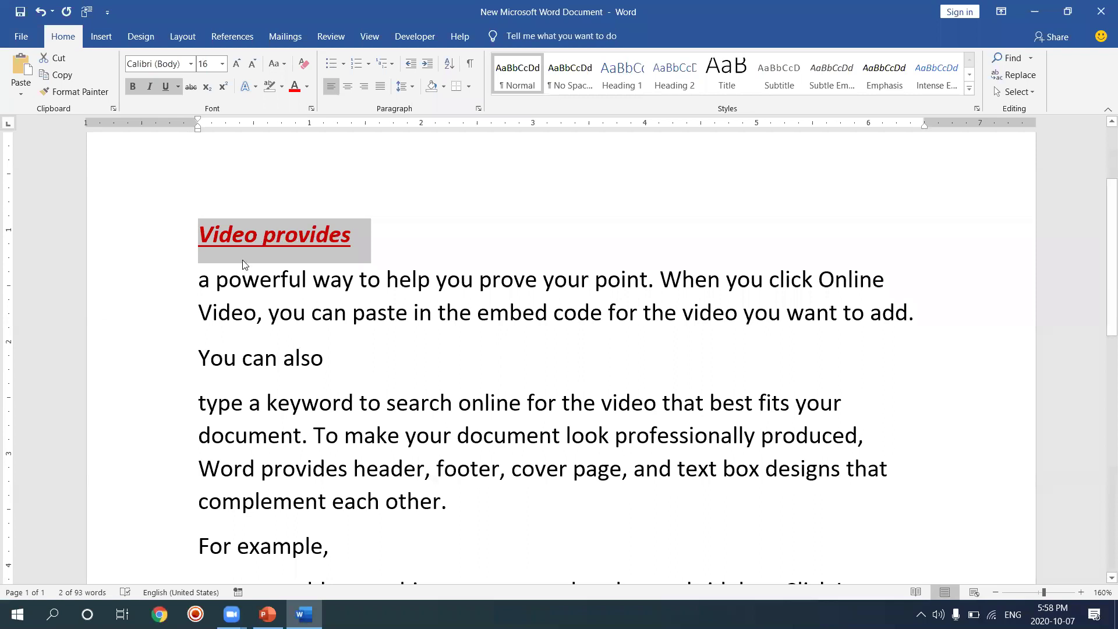
# - Format the "You can also" line manually in red with underline and italic
pyautogui.moveTo(200, 351); pyautogui.dragTo(332, 351)
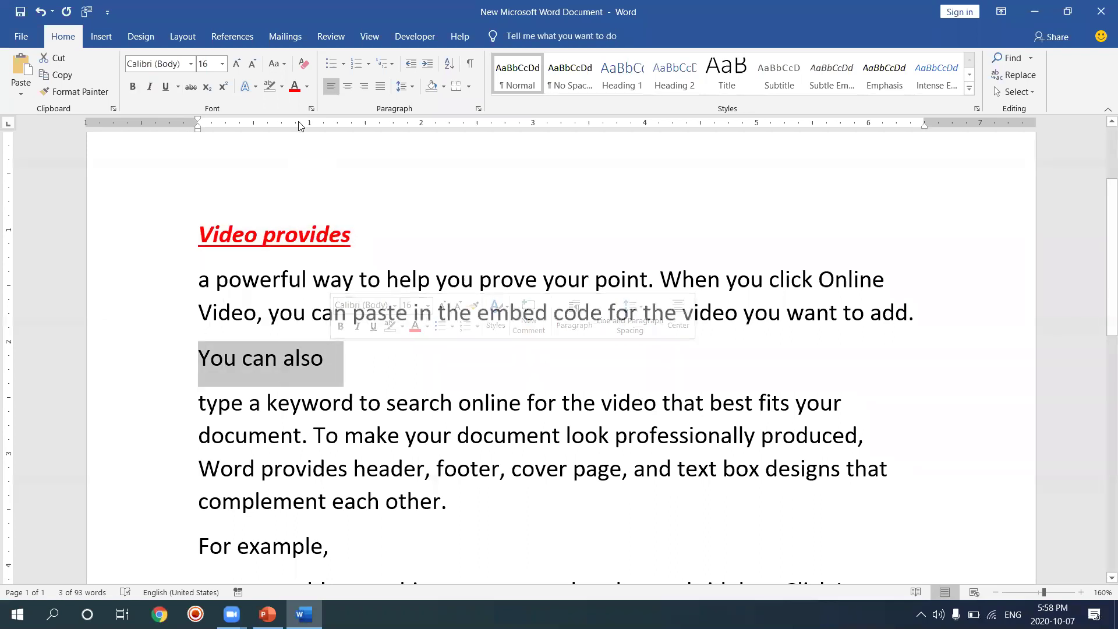
pyautogui.click(295, 87)
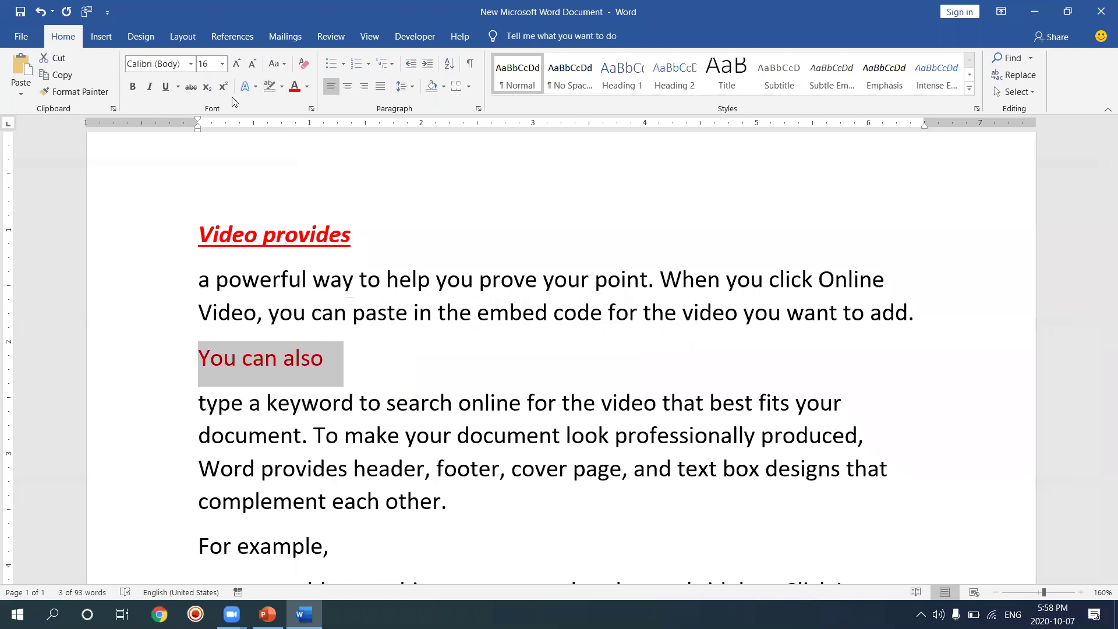
pyautogui.click(166, 87)
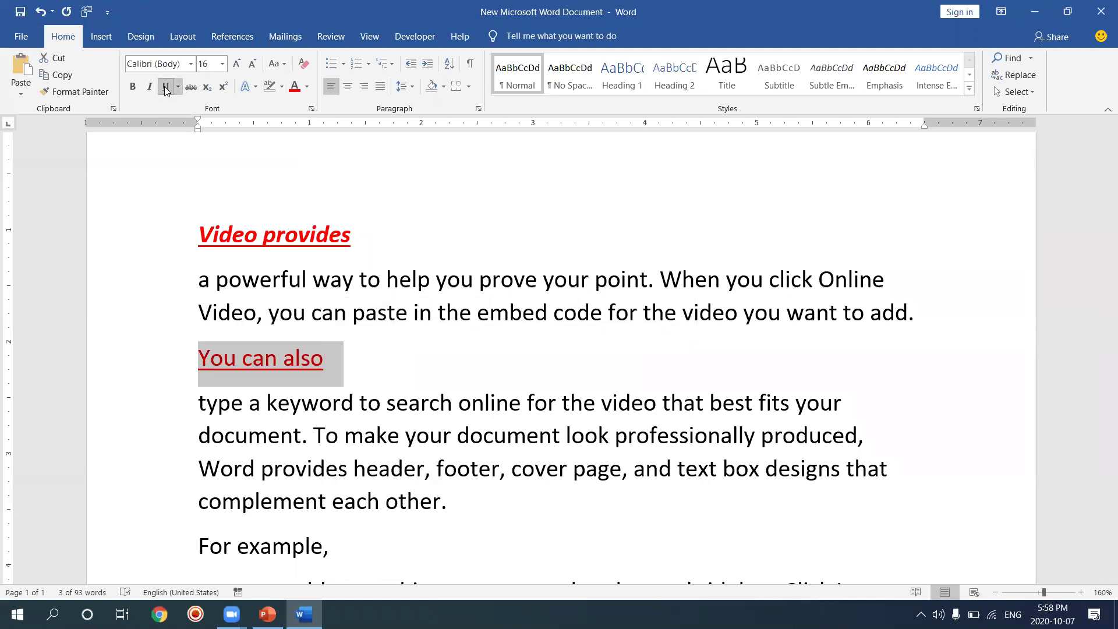
pyautogui.click(151, 87)
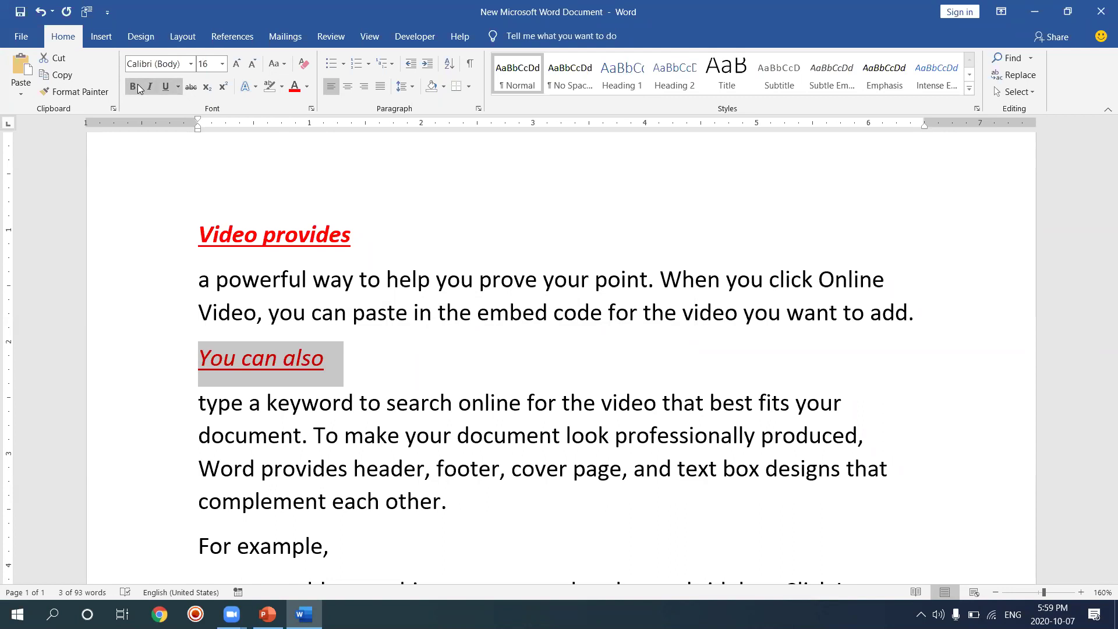
# - Undo the manual formatting of the "You can also" line
pyautogui.hotkey('ctrl', 'z')
pyautogui.hotkey('ctrl', 'z')
pyautogui.hotkey('ctrl', 'z')
pyautogui.hotkey('ctrl', 'z')
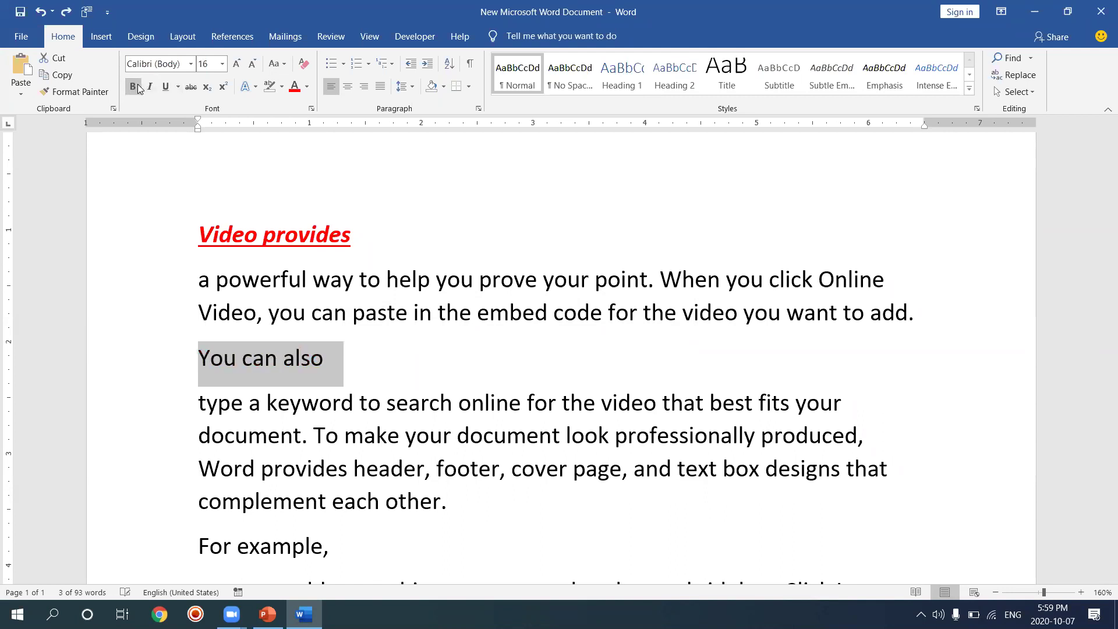
# - Copy the formatting of "Video provides" to the "You can also" line with Format Painter and clear the selection
pyautogui.click(200, 234)
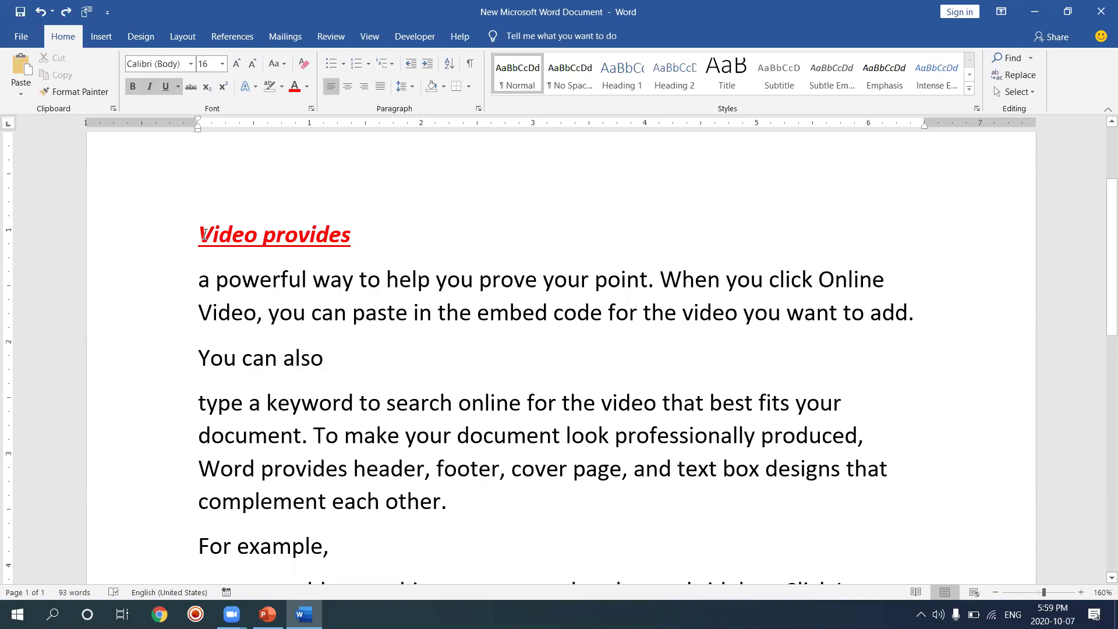
pyautogui.click(84, 93)
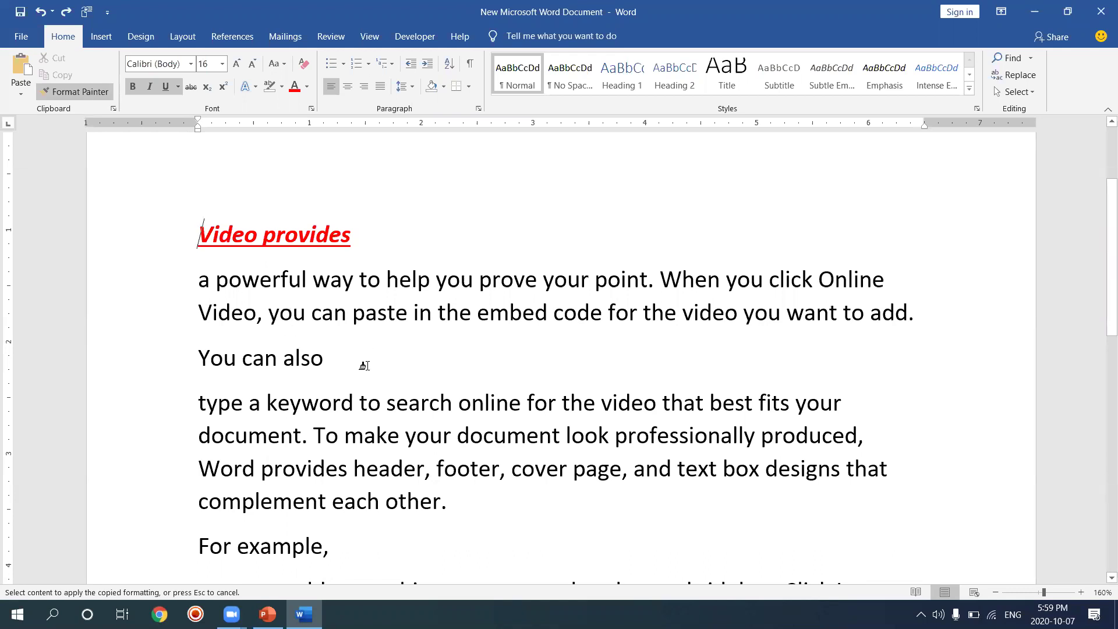
pyautogui.click(199, 351)
pyautogui.moveTo(199, 350); pyautogui.dragTo(338, 364)
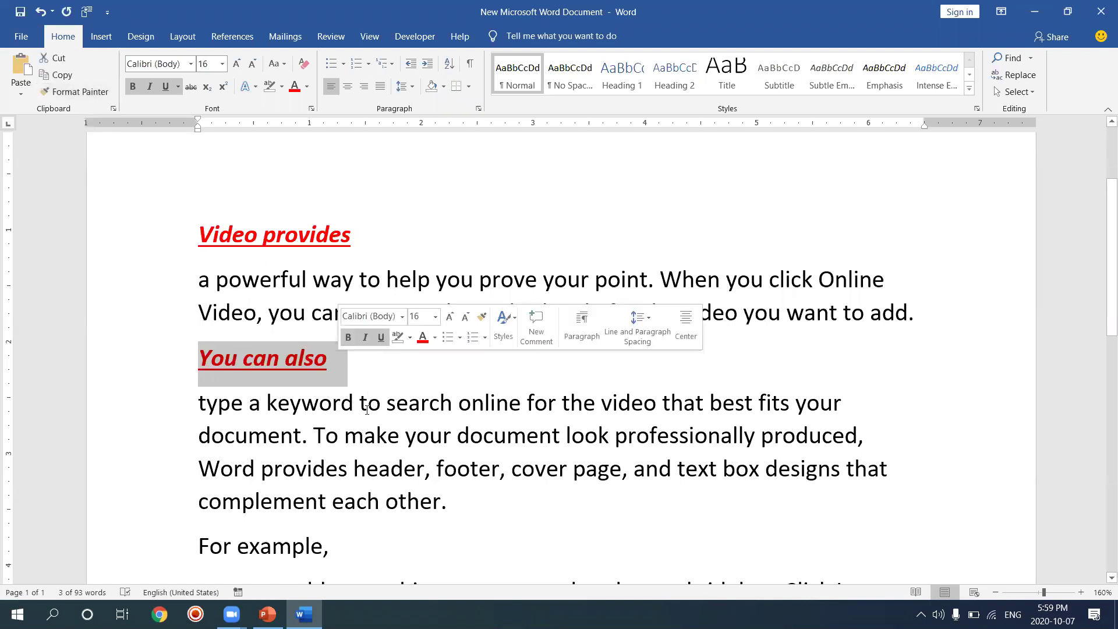
pyautogui.click(431, 436)
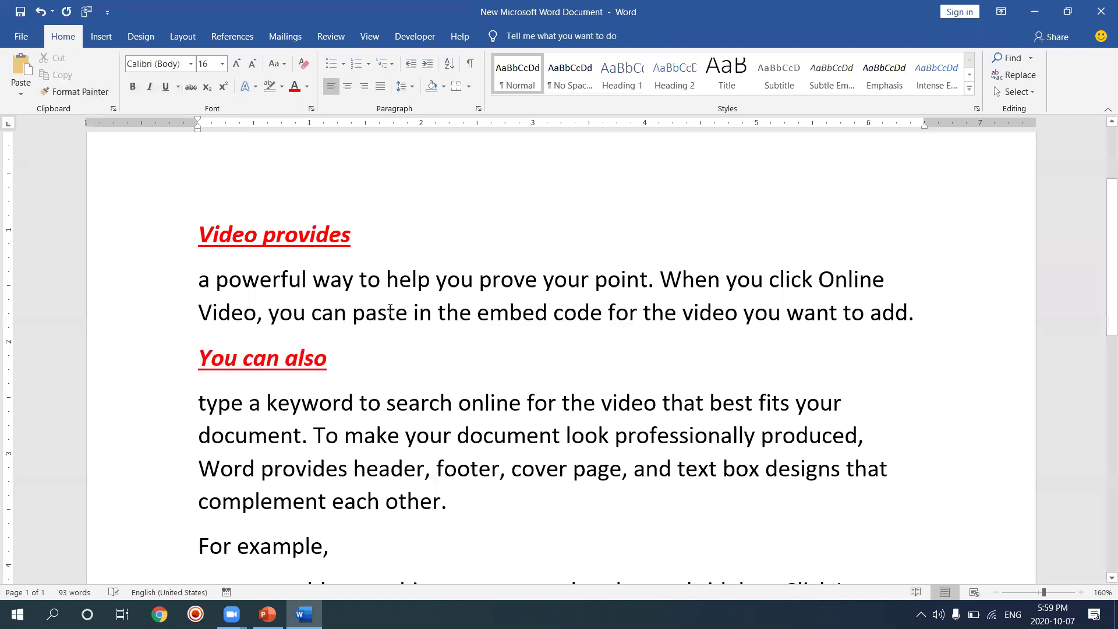
# - Undo the copied formatting on the "You can also" line
pyautogui.moveTo(200, 500); pyautogui.dragTo(422, 513)
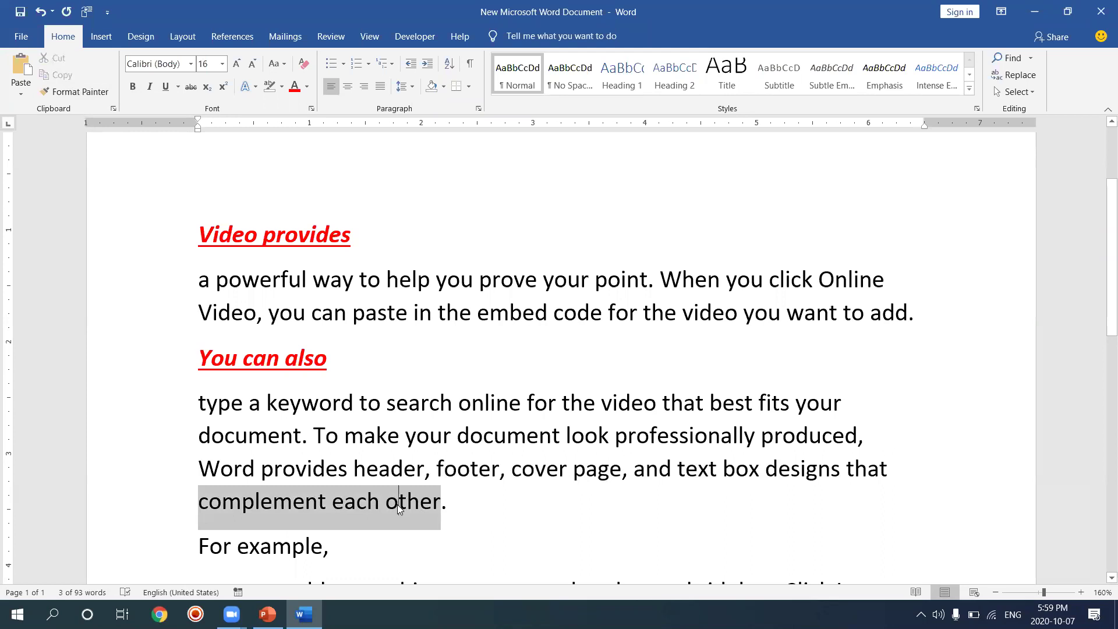
pyautogui.click(397, 503)
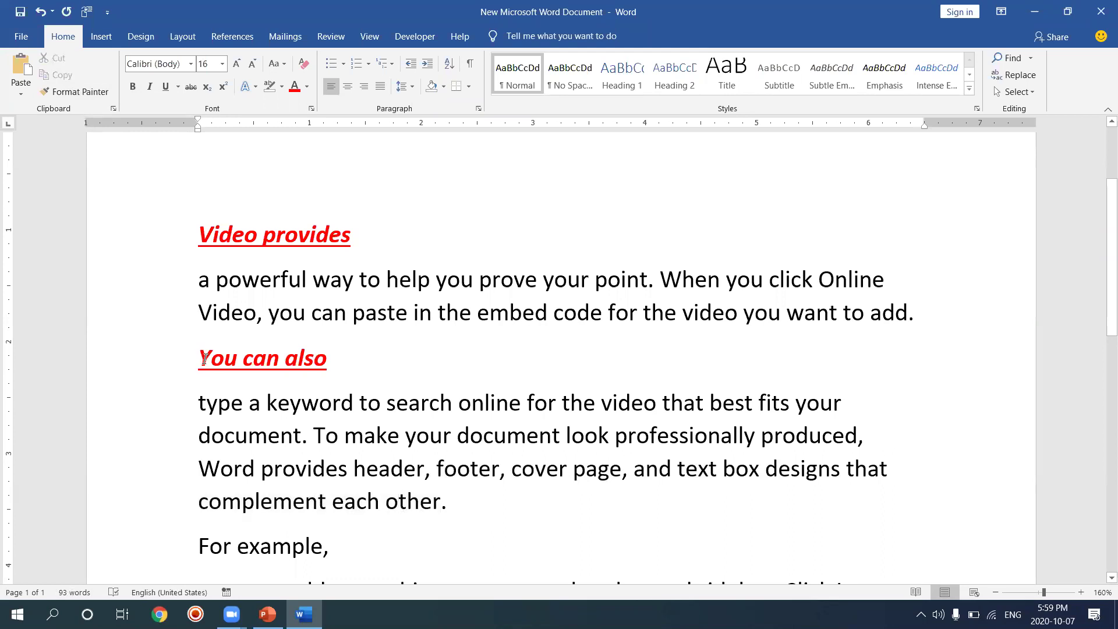
pyautogui.hotkey('ctrl', 'z')
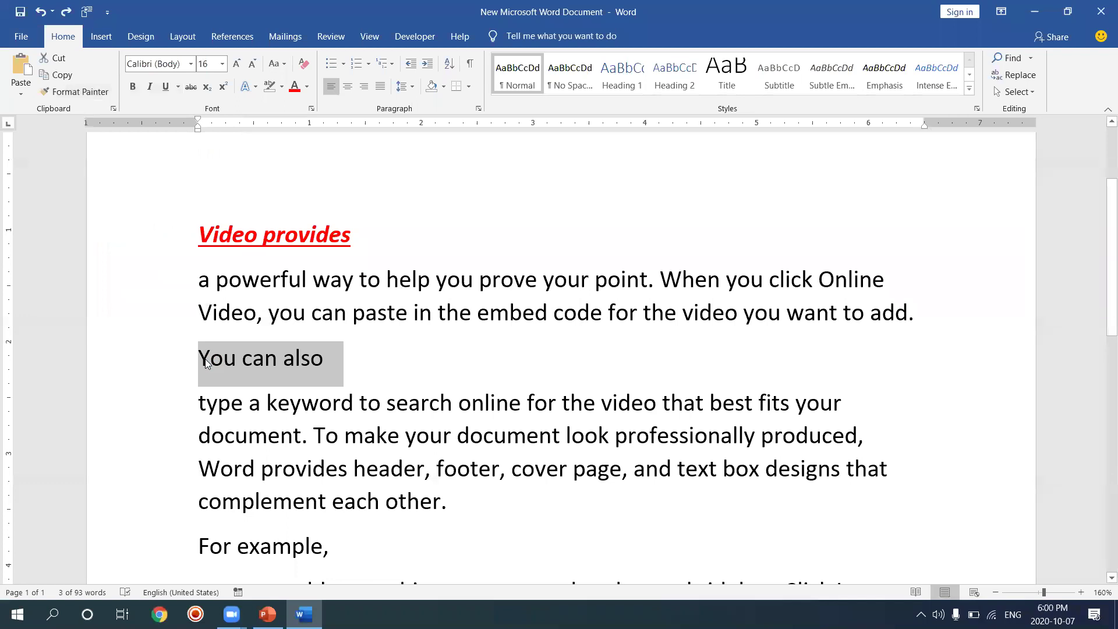
# - Lock Format Painter on the formatting of "Video provides" for repeated use and apply it to "type a keyword"
pyautogui.click(203, 235)
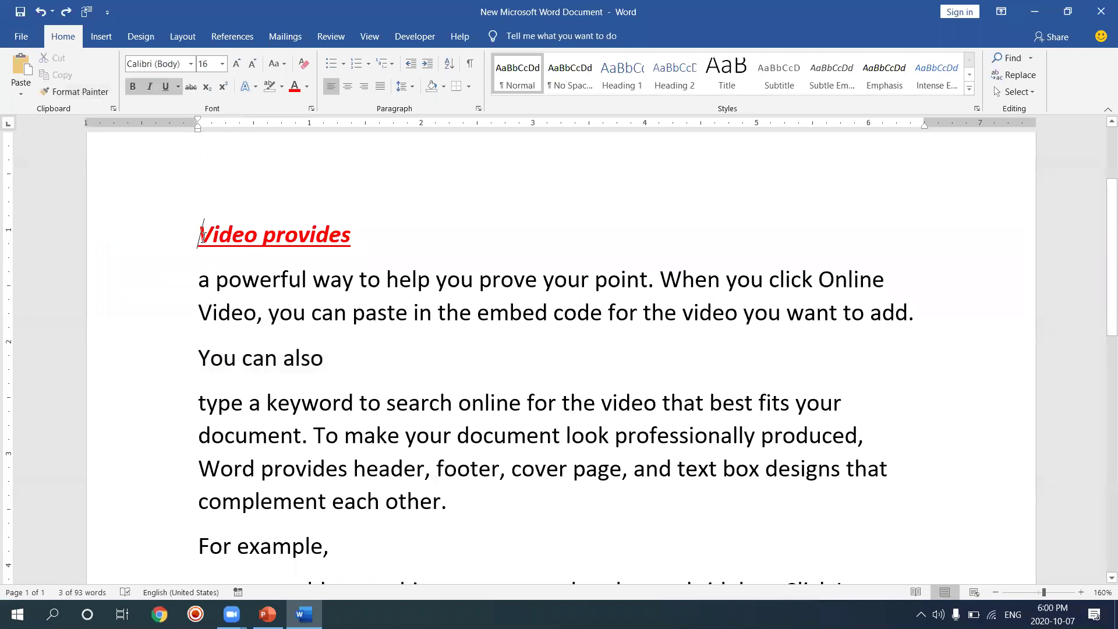
pyautogui.click(102, 94)
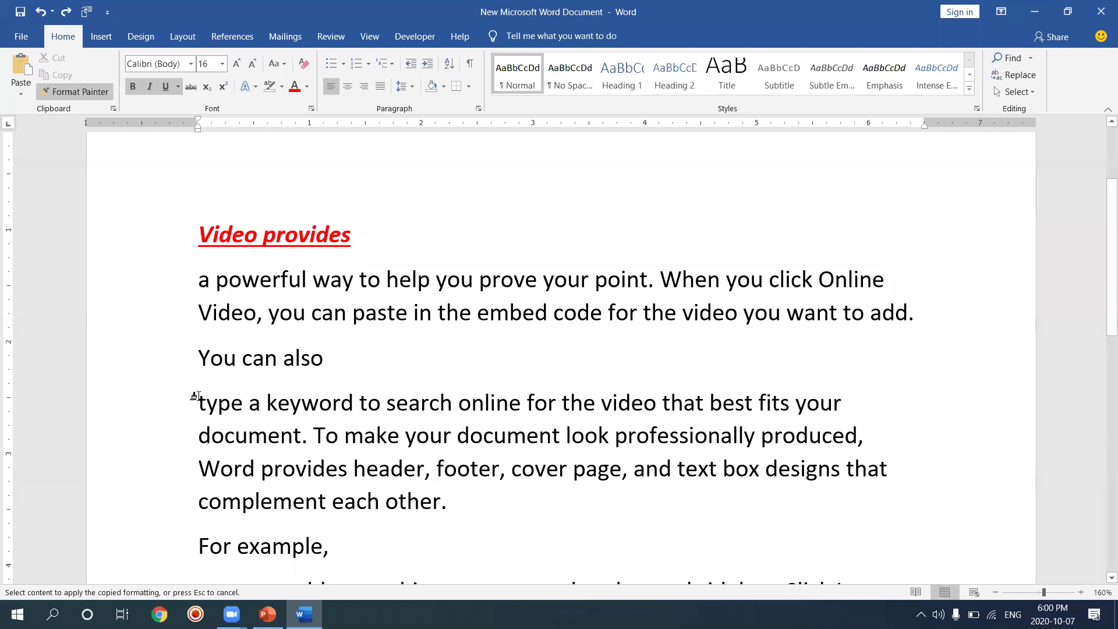
pyautogui.moveTo(196, 398)
pyautogui.mouseDown()
pyautogui.moveTo(356, 406)
pyautogui.moveTo(343, 409)
pyautogui.mouseUp()
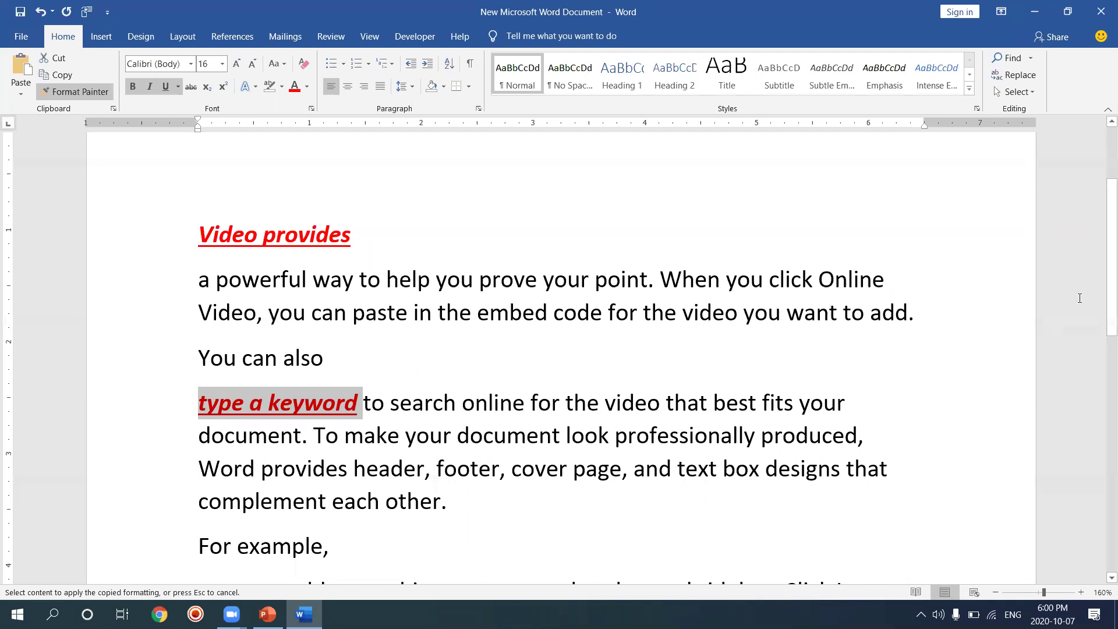
# - Apply the copied formatting to "For example", "document look", "matching cover page" and "from the different" with the still active Format Painter
pyautogui.moveTo(1111, 314); pyautogui.dragTo(1103, 395)
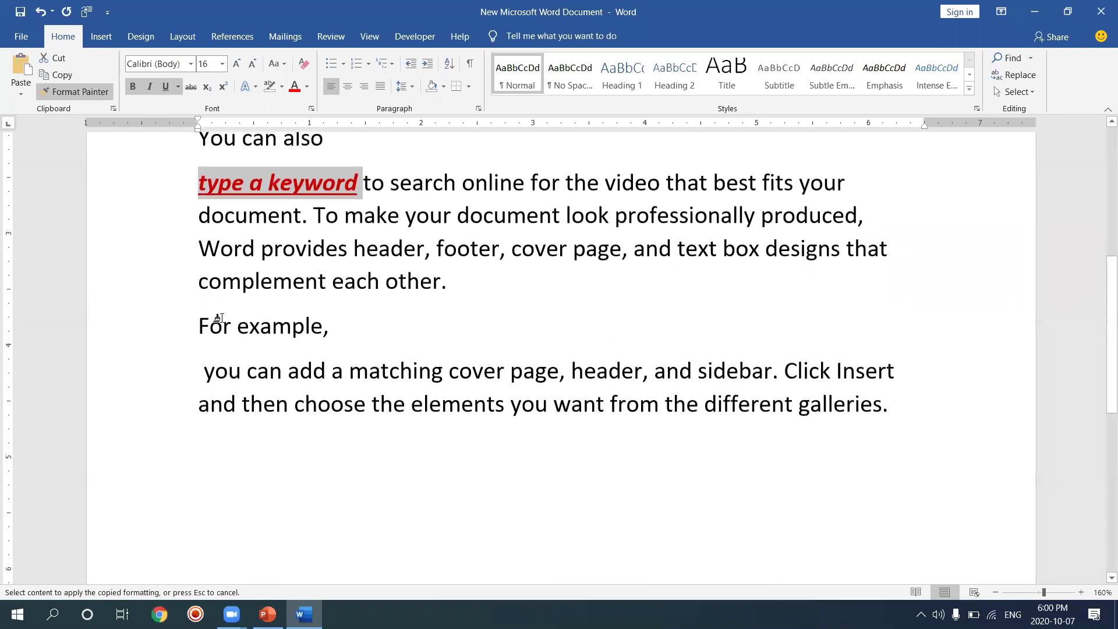
pyautogui.moveTo(202, 317); pyautogui.dragTo(321, 325)
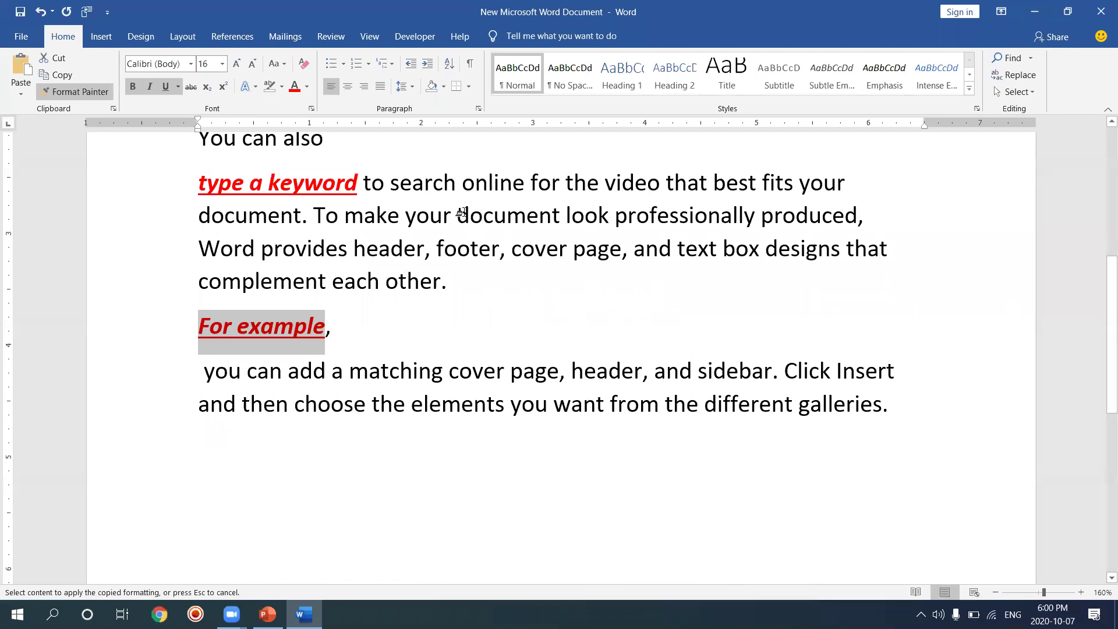
pyautogui.moveTo(458, 214)
pyautogui.mouseDown()
pyautogui.moveTo(610, 224)
pyautogui.moveTo(597, 226)
pyautogui.mouseUp()
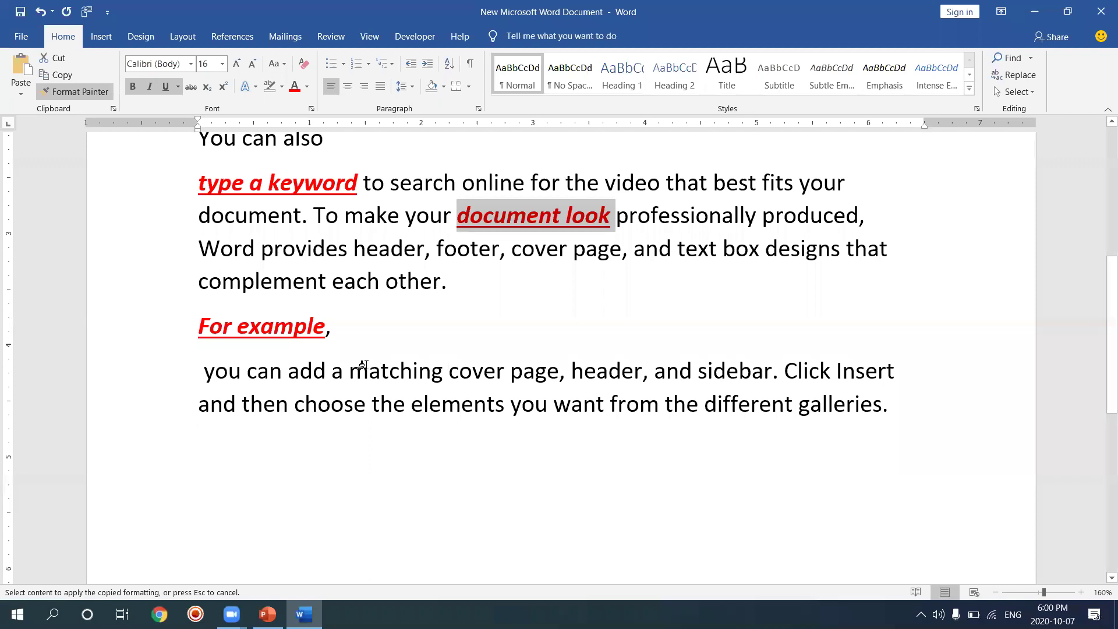
pyautogui.moveTo(350, 364); pyautogui.dragTo(534, 359)
pyautogui.moveTo(623, 404); pyautogui.dragTo(762, 408)
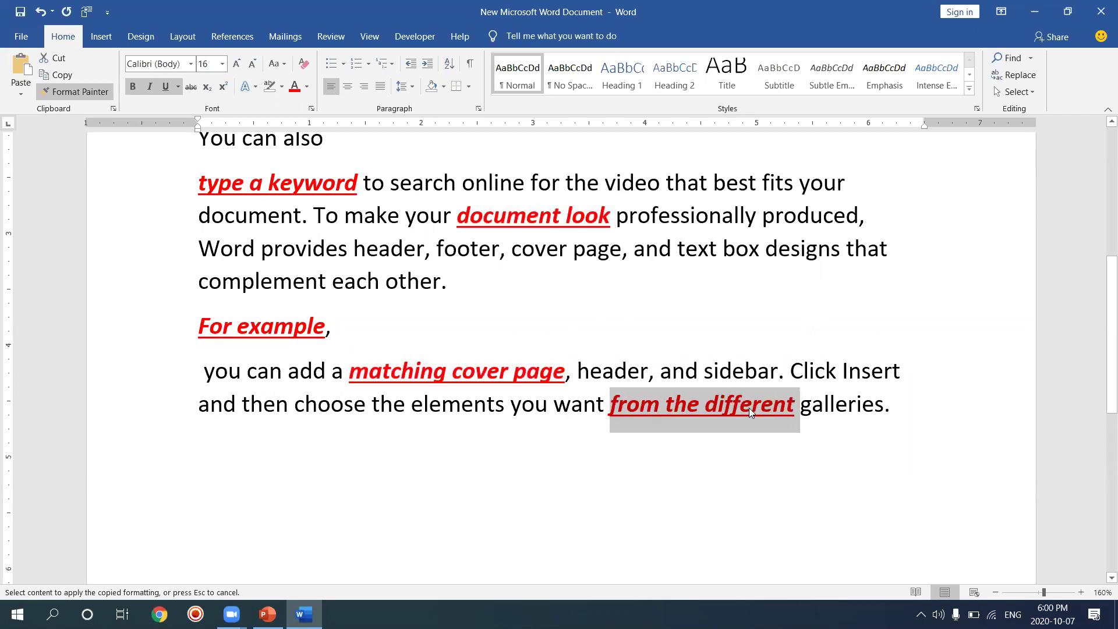
# - Apply the copied formatting to "essionally" in "professionally", then turn off Format Painter and clear the selection
pyautogui.moveTo(658, 215); pyautogui.dragTo(755, 214)
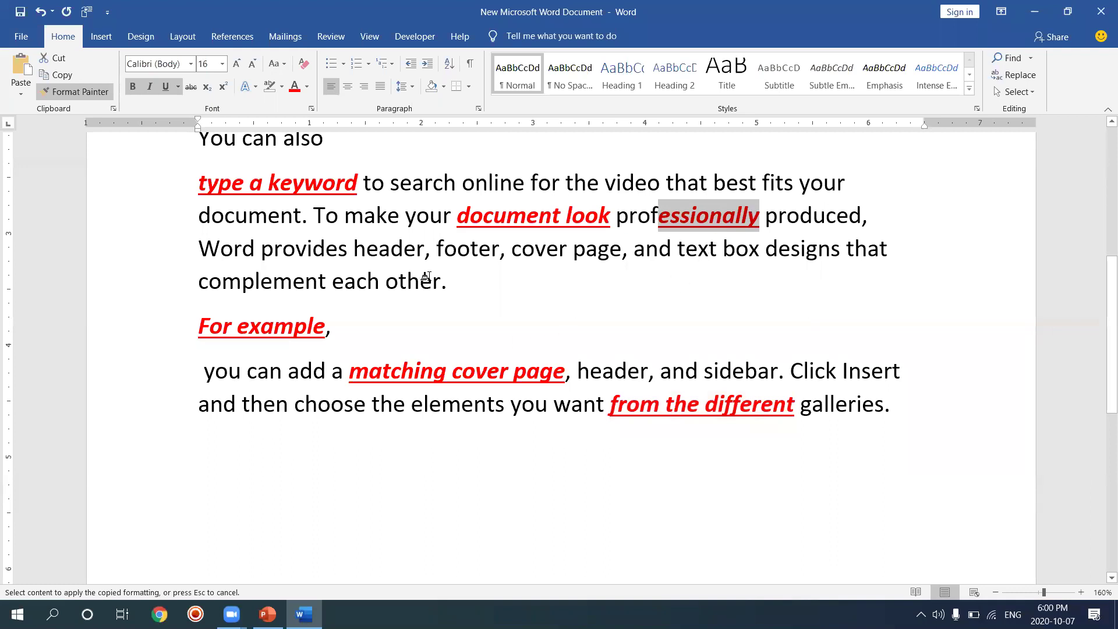
pyautogui.press('Escape')
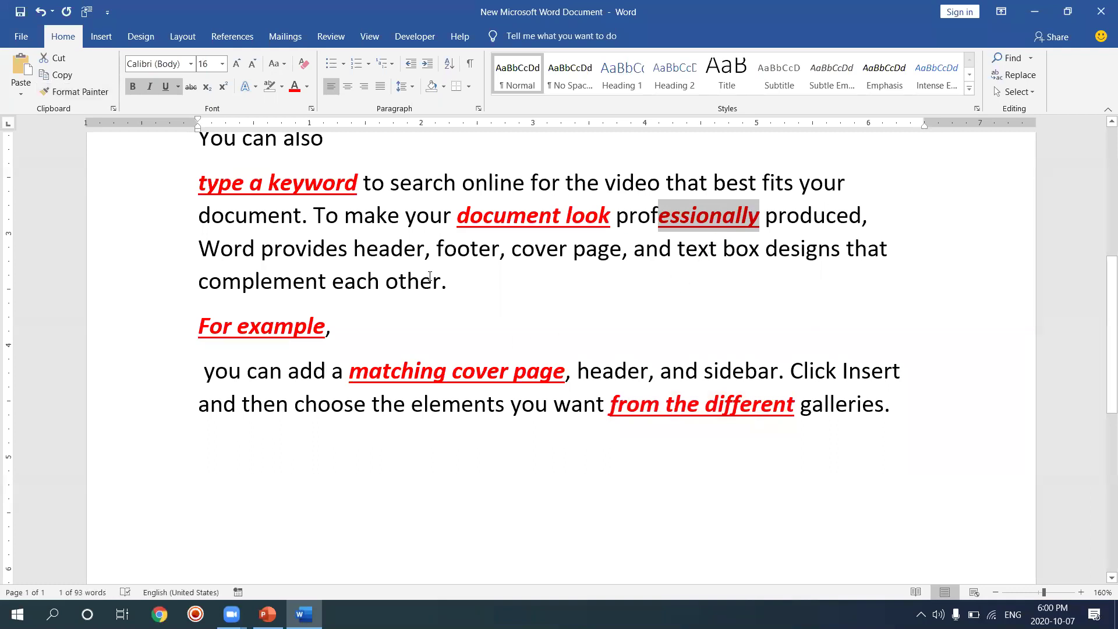
pyautogui.click(459, 299)
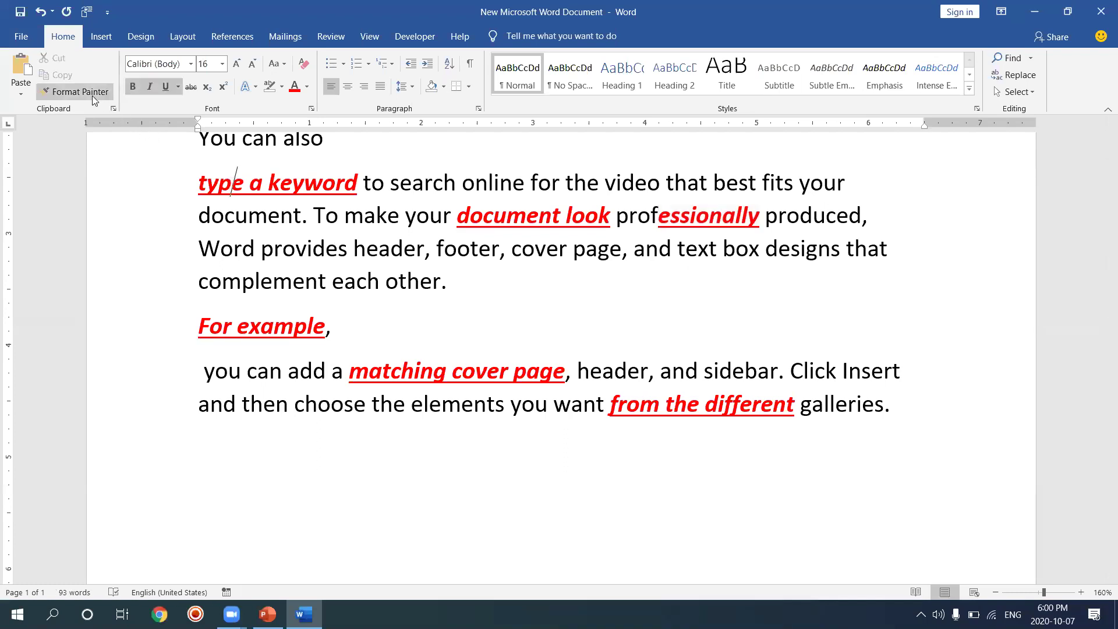
# - Highlight the phrase "type a keyword" in yellow
pyautogui.click(260, 193)
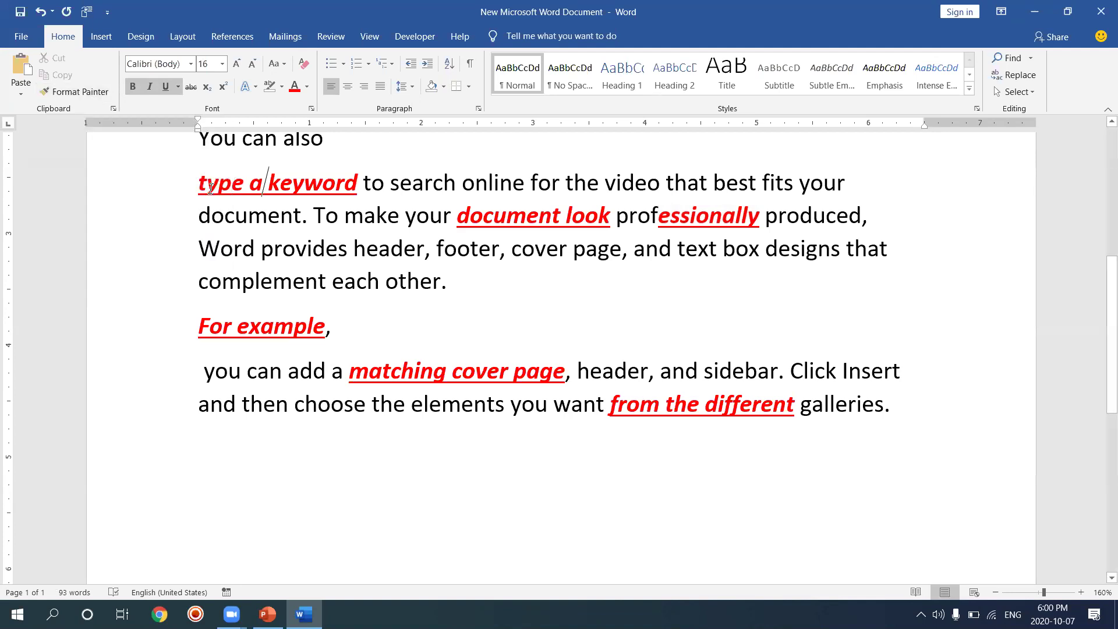
pyautogui.moveTo(202, 183); pyautogui.dragTo(362, 190)
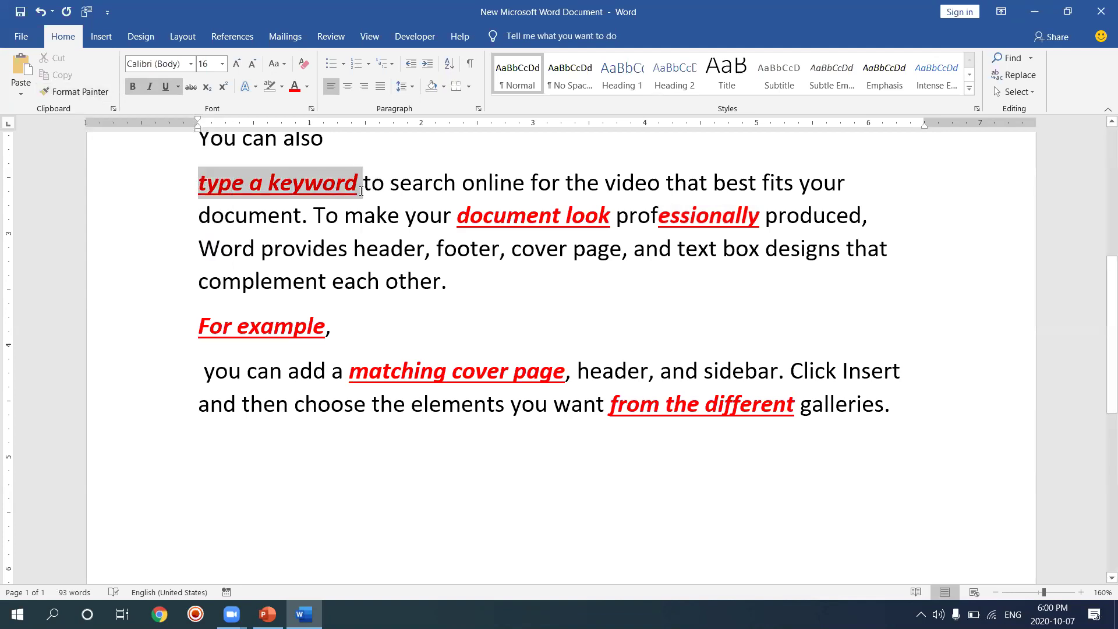
pyautogui.click(282, 86)
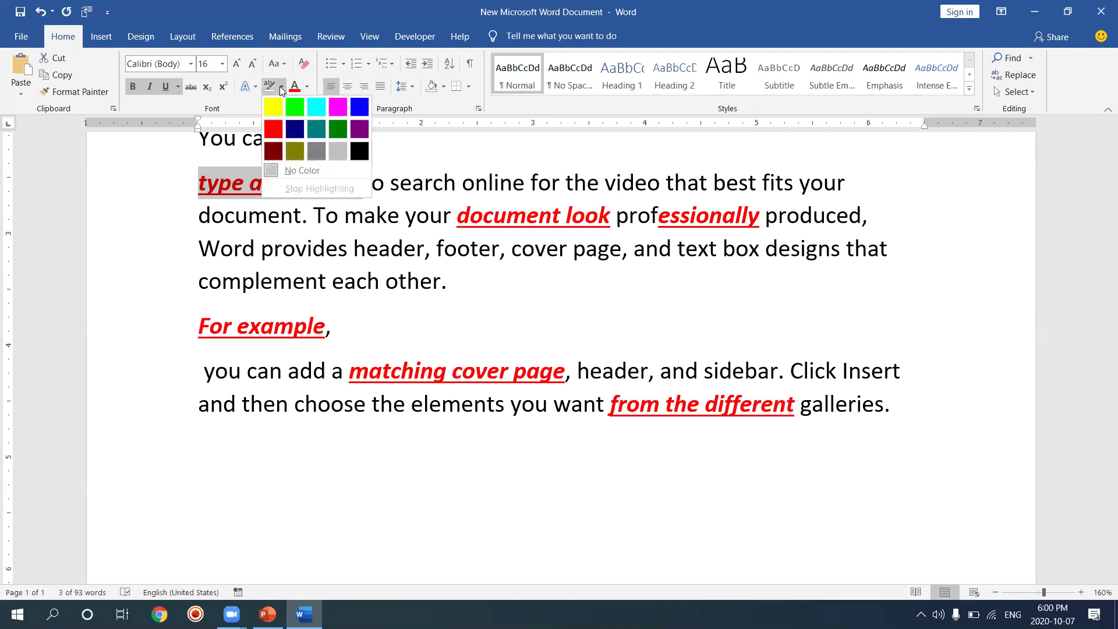
pyautogui.click(274, 107)
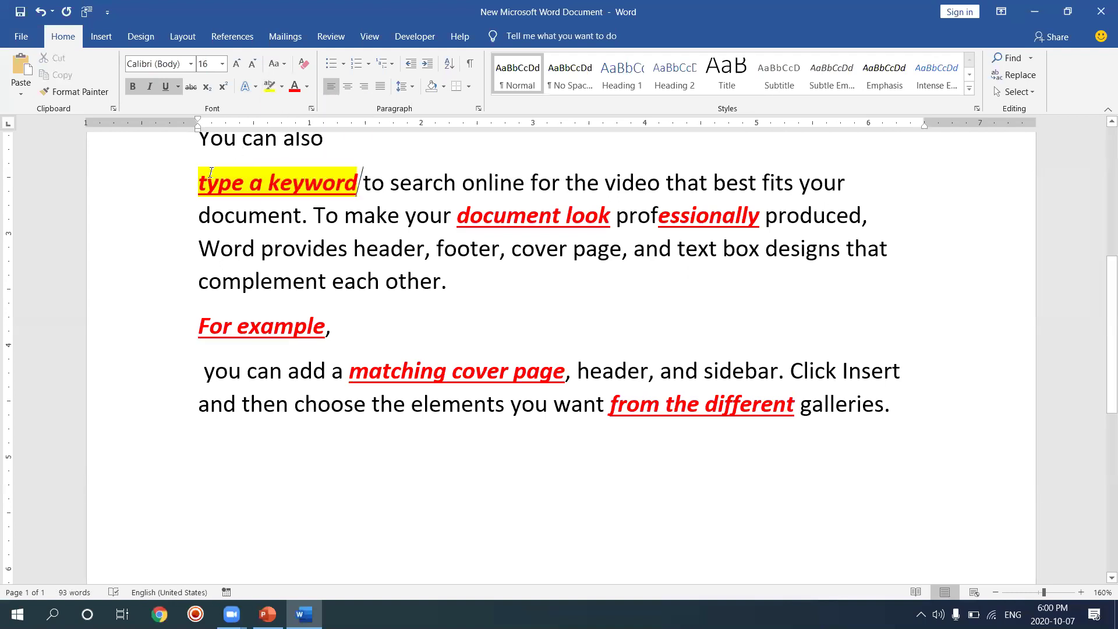
# - Copy the highlighted formatting of "type a keyword" once to "Word provides" with Format Painter and clear the selection
pyautogui.click(109, 96)
pyautogui.moveTo(217, 247); pyautogui.dragTo(320, 250)
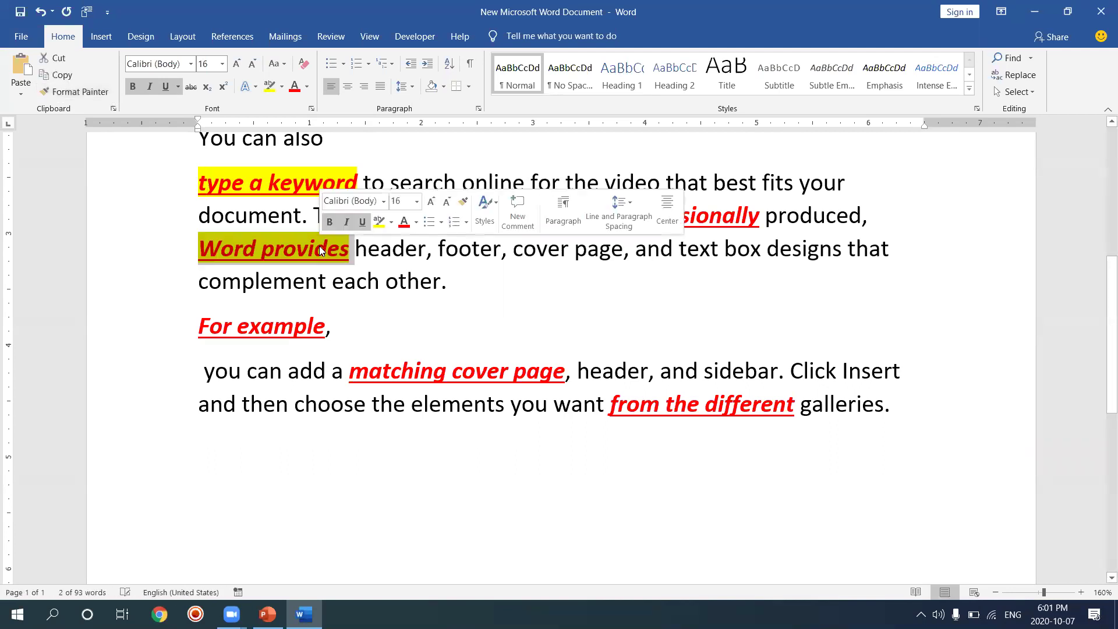
pyautogui.click(488, 308)
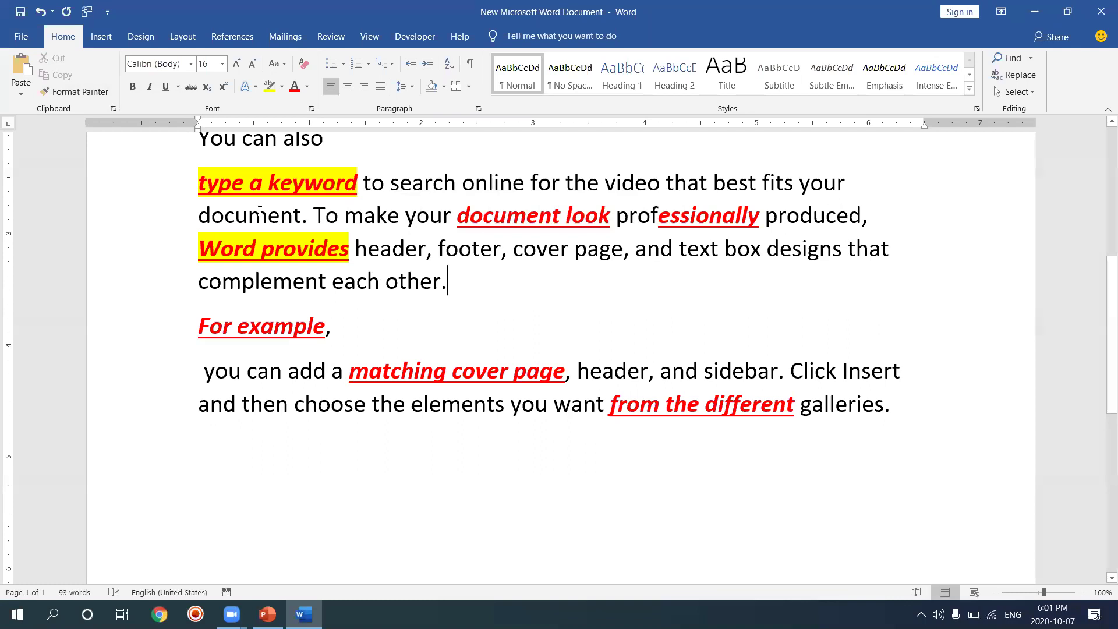
# - Lock Format Painter on the yellow-highlighted formatting and apply it to "footer, cover", "you can add … choose the elements", "the video … look professionally" and "box designs"
pyautogui.click(81, 96)
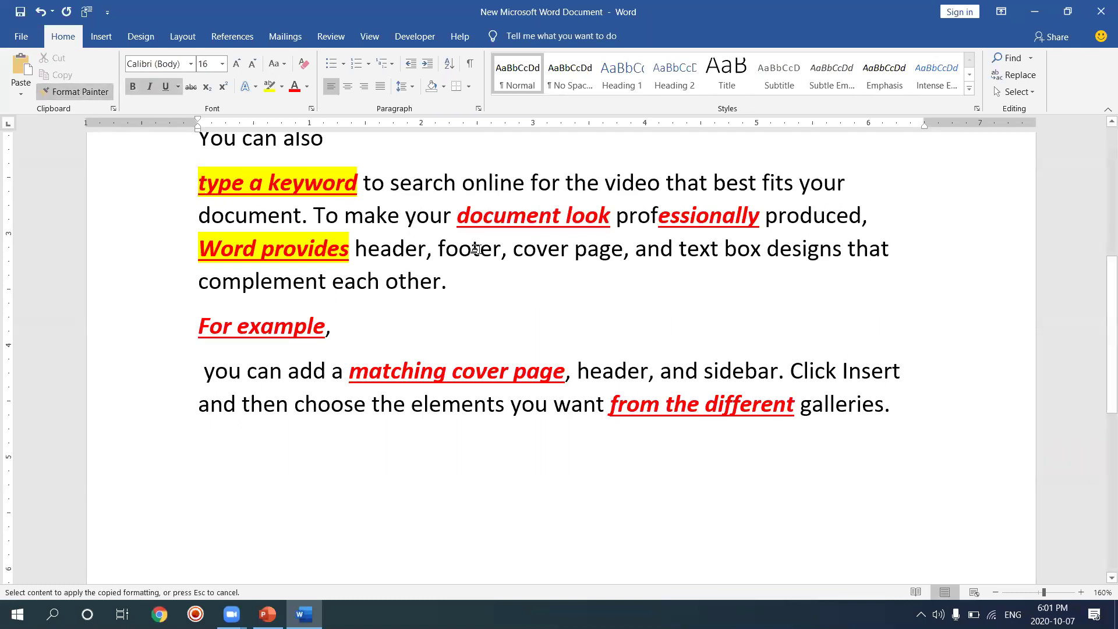
pyautogui.moveTo(437, 247); pyautogui.dragTo(540, 257)
pyautogui.moveTo(231, 378); pyautogui.dragTo(420, 415)
pyautogui.moveTo(568, 183); pyautogui.dragTo(693, 212)
pyautogui.moveTo(727, 249)
pyautogui.mouseDown()
pyautogui.moveTo(812, 251)
pyautogui.moveTo(823, 265)
pyautogui.mouseUp()
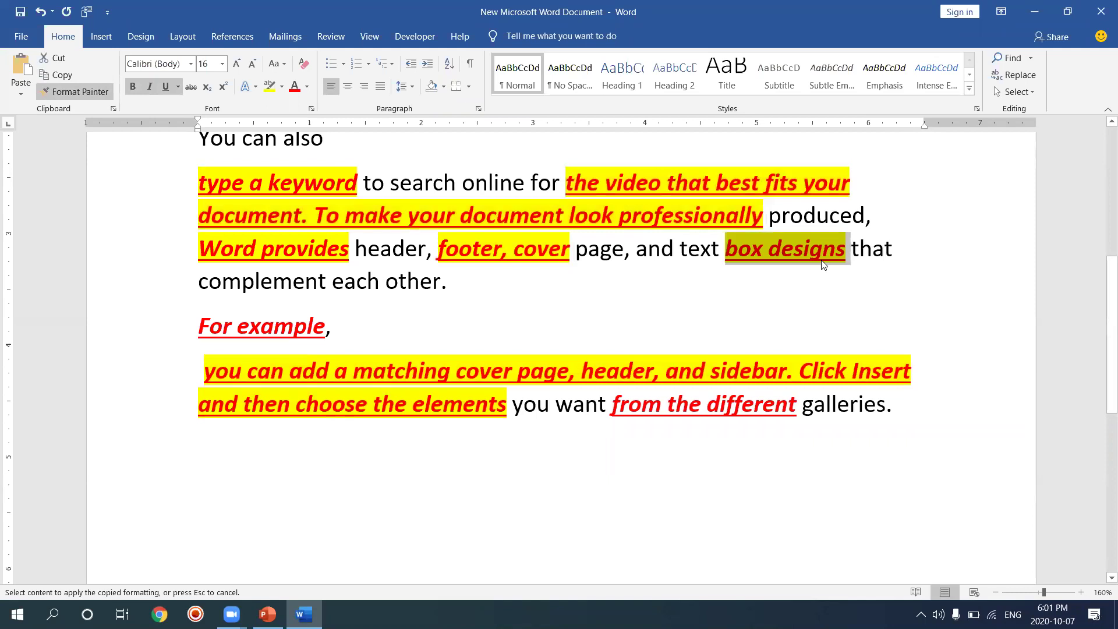
pyautogui.click(741, 316)
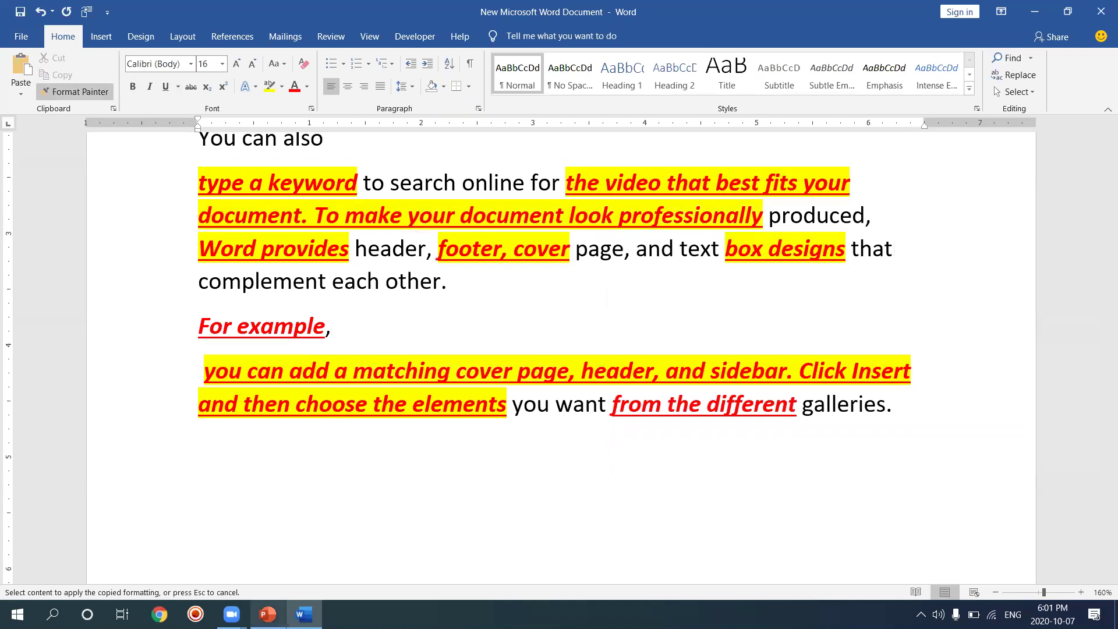
# - Switch to PowerPoint, present from the Format Painter slide through to the Thank You slide, and return to the Zoom meeting
pyautogui.click(267, 614)
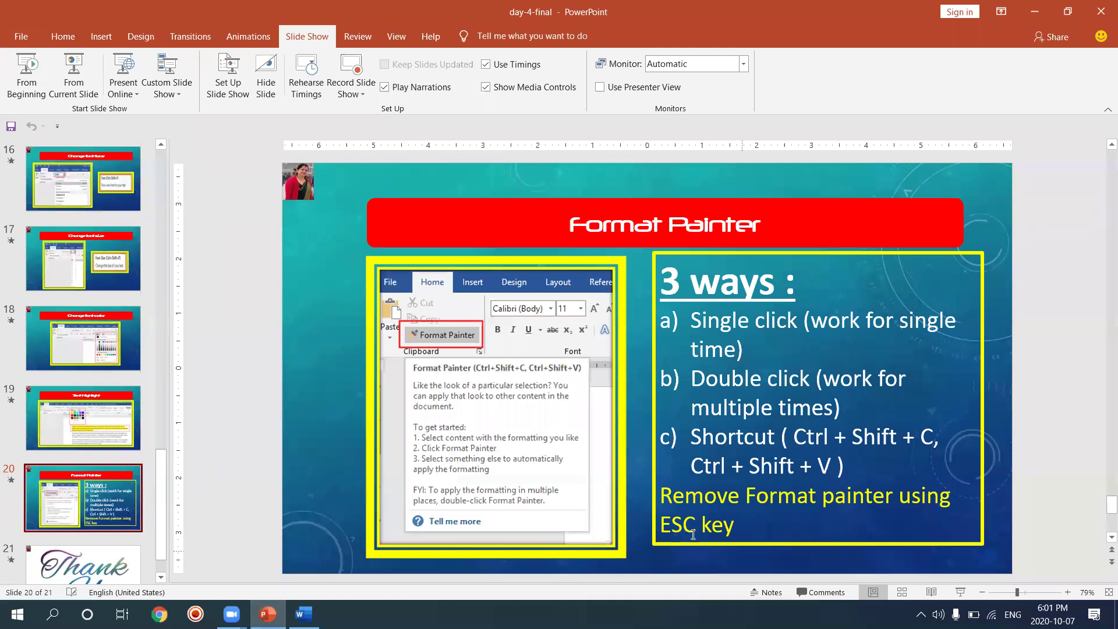
pyautogui.click(960, 593)
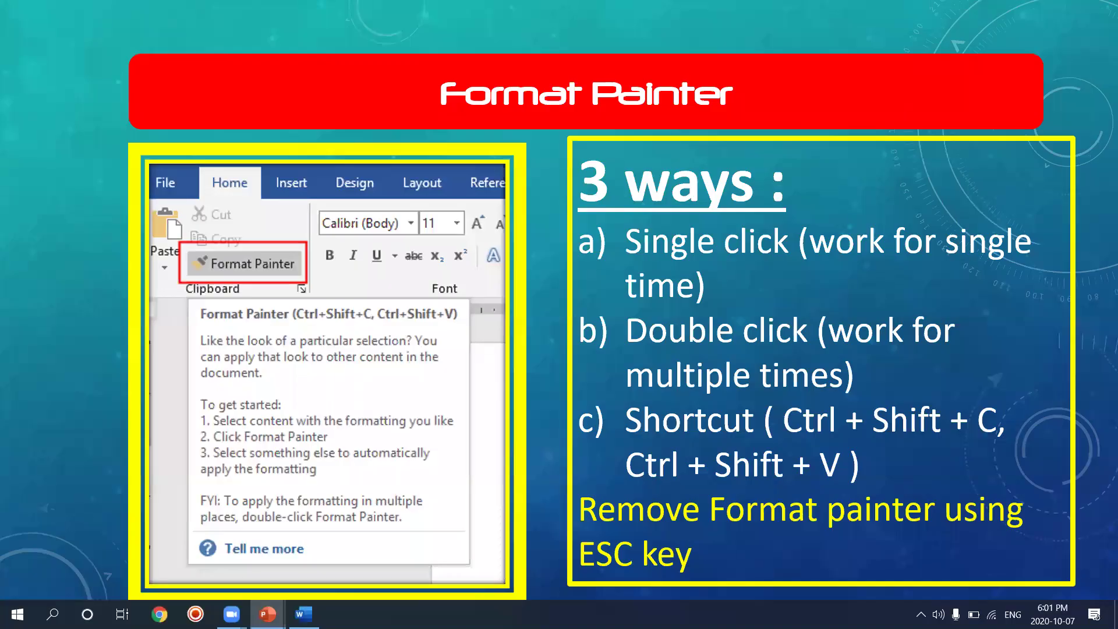
pyautogui.press('Right')
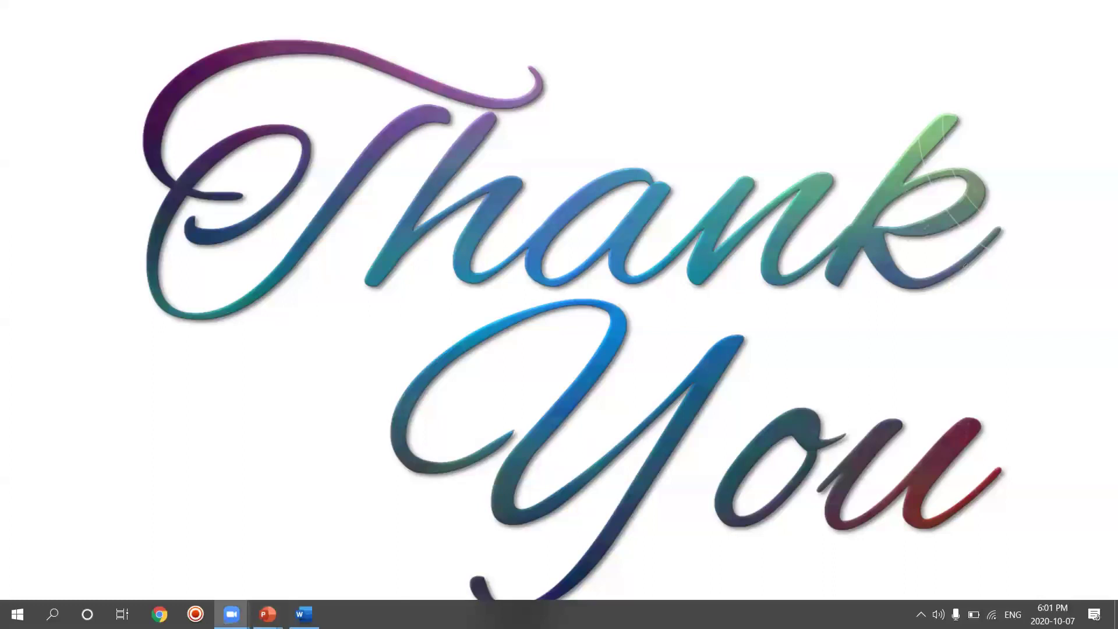
pyautogui.click(231, 614)
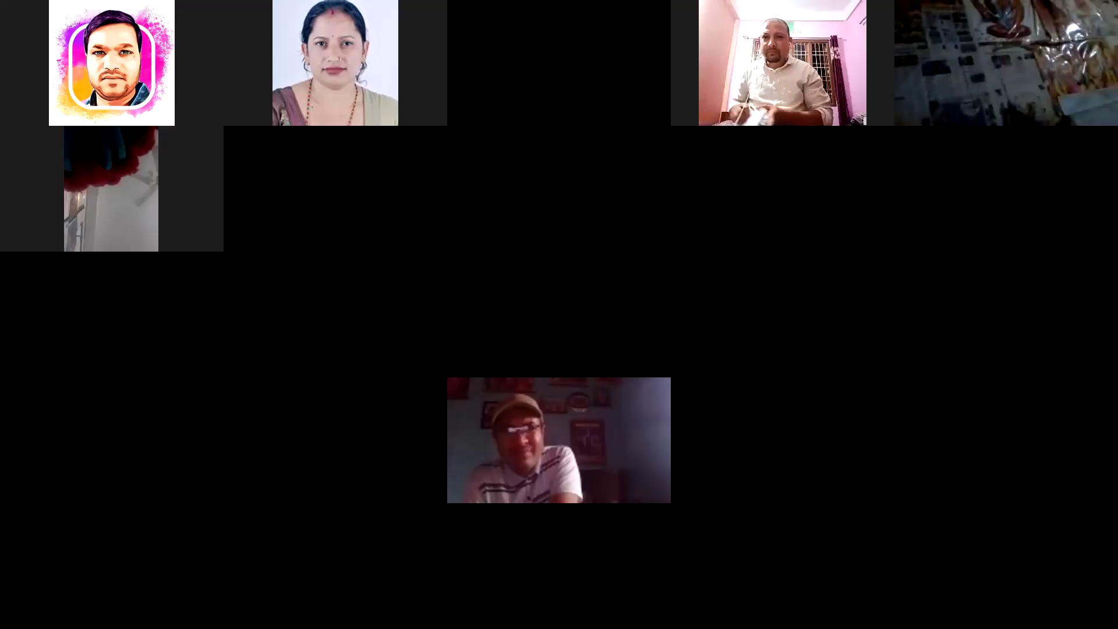